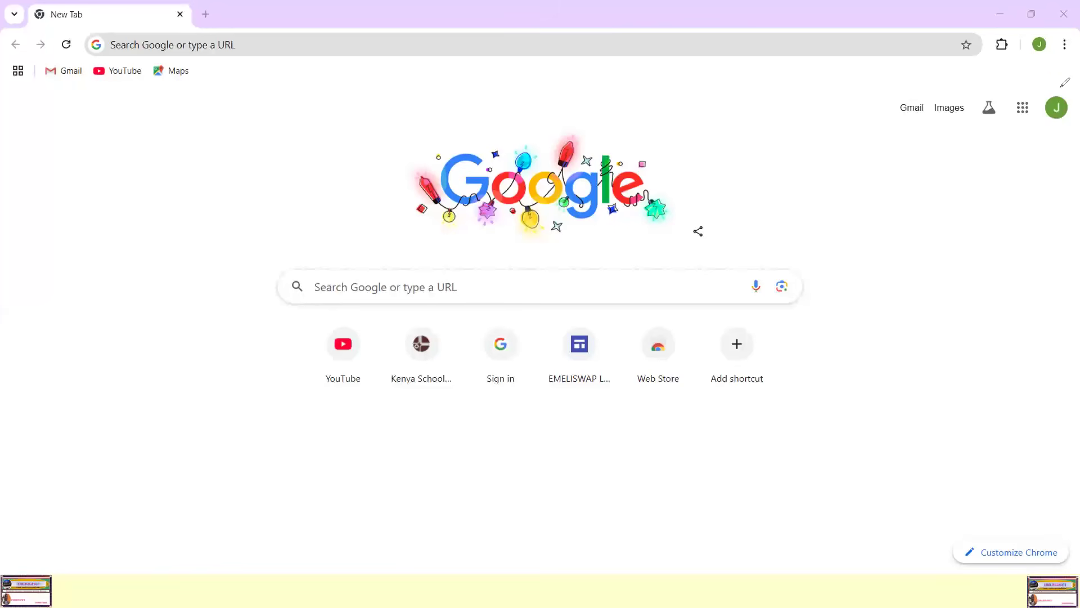
Step: Sign out of the current Google account from its account menu
mouse_move(1063, 79)
mouse_down()
mouse_move(1017, 134)
mouse_move(1067, 156)
mouse_move(1072, 85)
mouse_move(1033, 29)
mouse_move(1015, 51)
mouse_move(1050, 66)
mouse_move(1063, 35)
mouse_up()
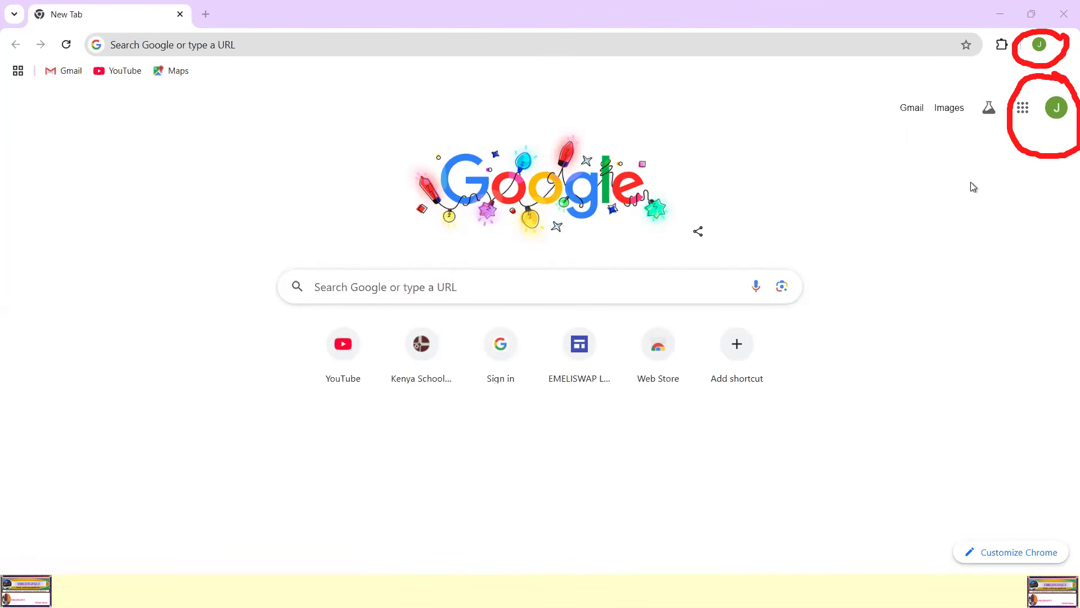
click(1055, 109)
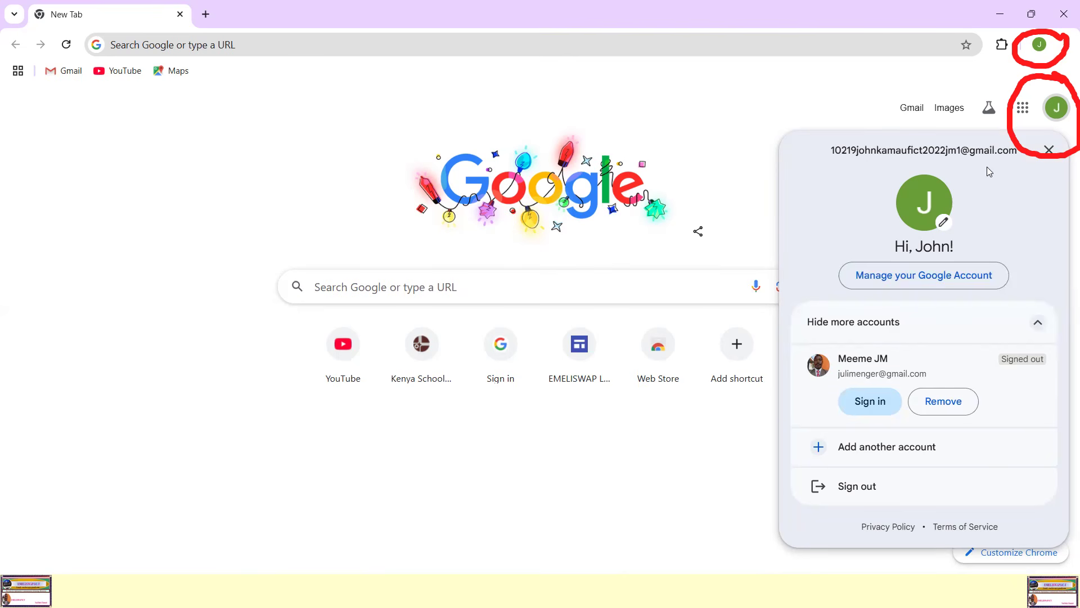
click(1055, 108)
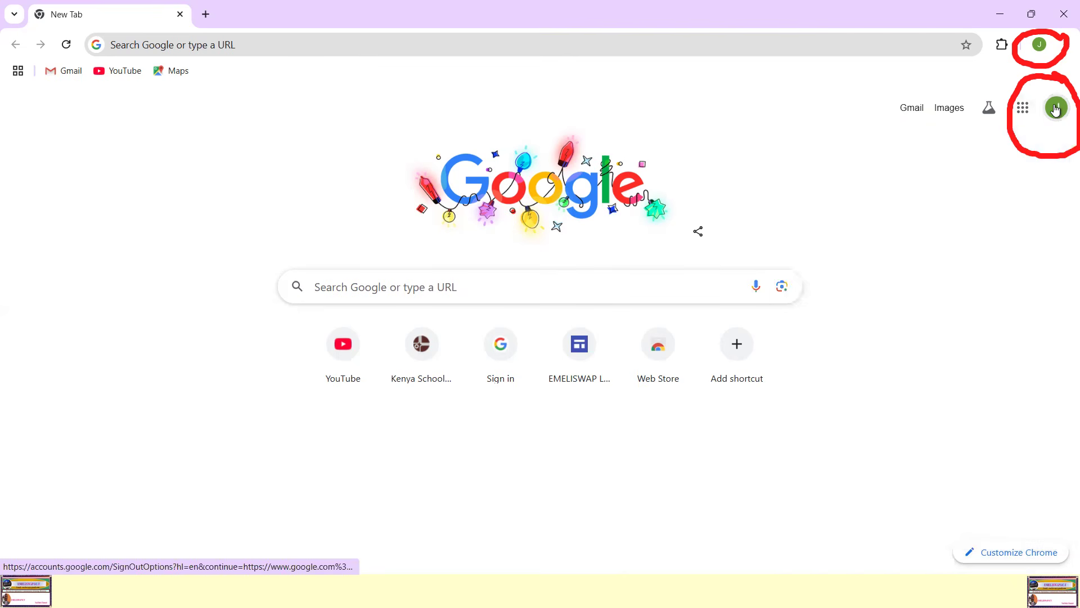
click(1055, 109)
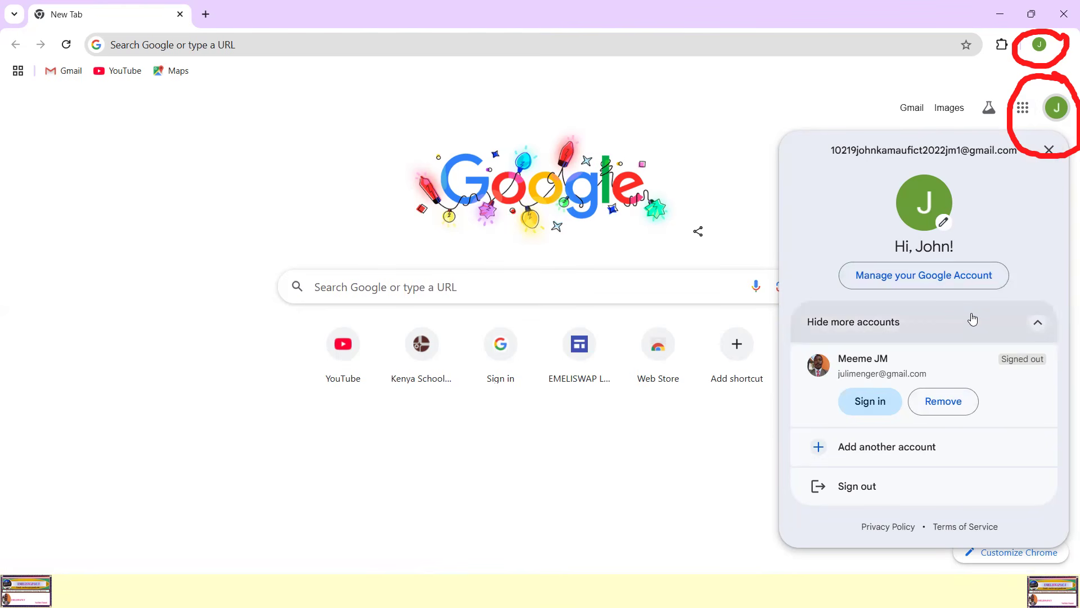
click(869, 490)
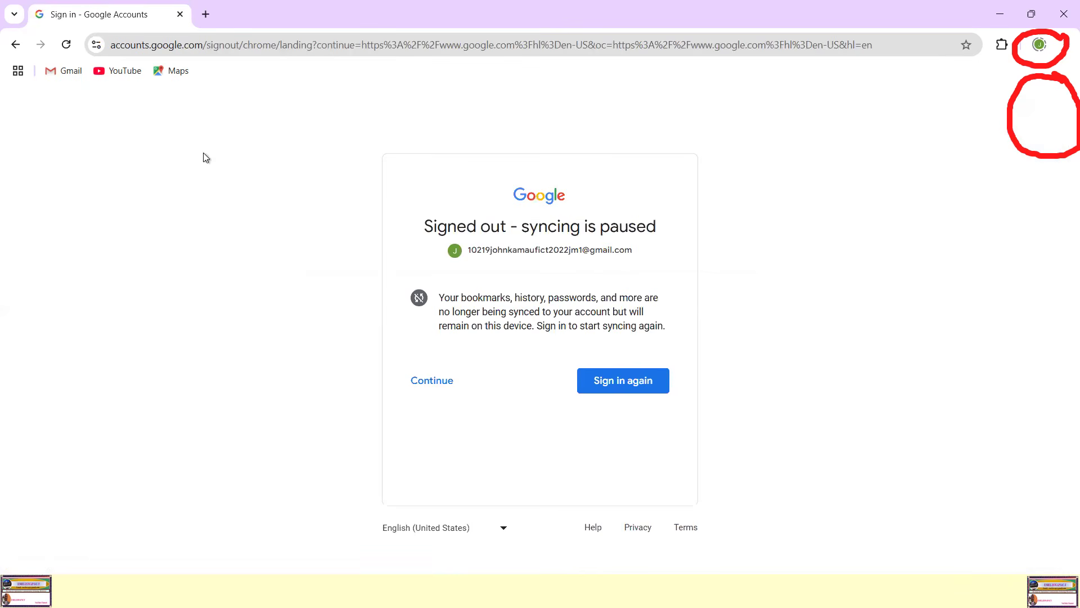
click(3, 337)
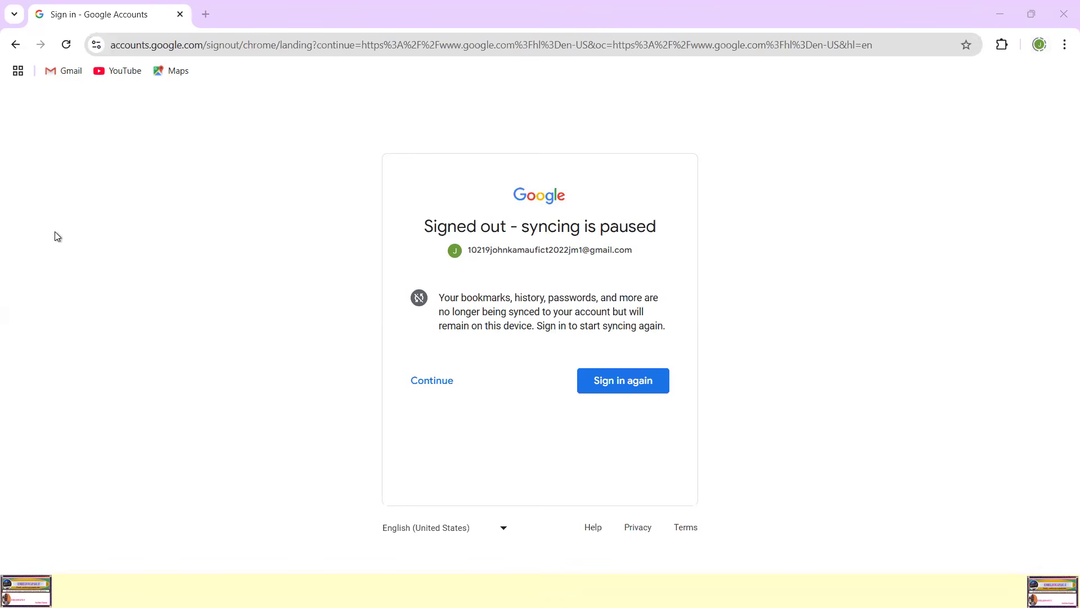
Step: Start adding a new Chrome profile and choose to sign in to it with a Google account
mouse_move(1056, 27)
mouse_down()
mouse_move(1015, 59)
mouse_move(1073, 61)
mouse_move(1063, 26)
mouse_up()
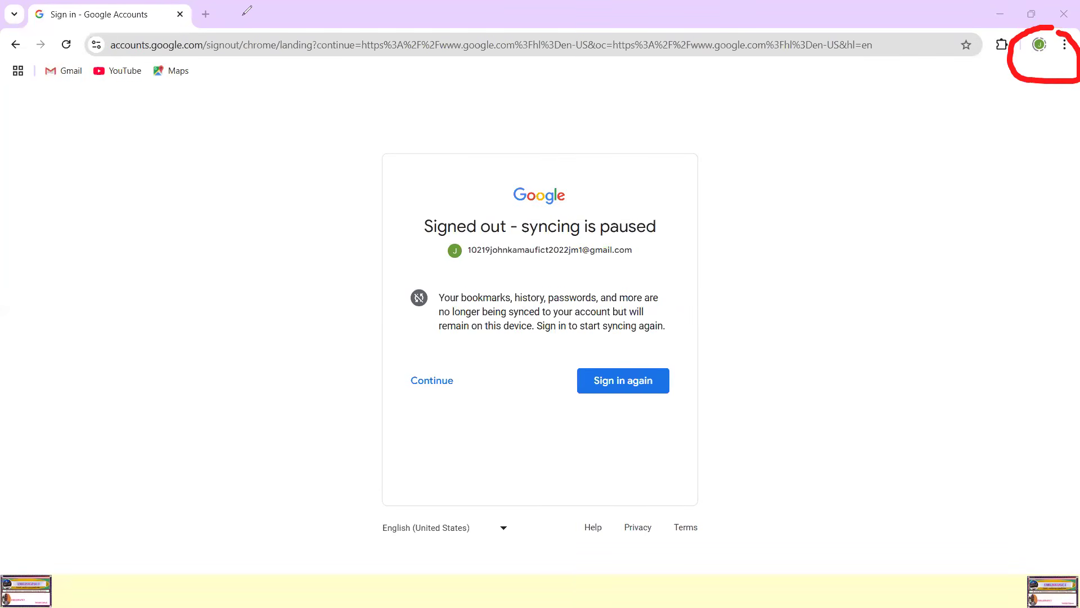
click(1045, 46)
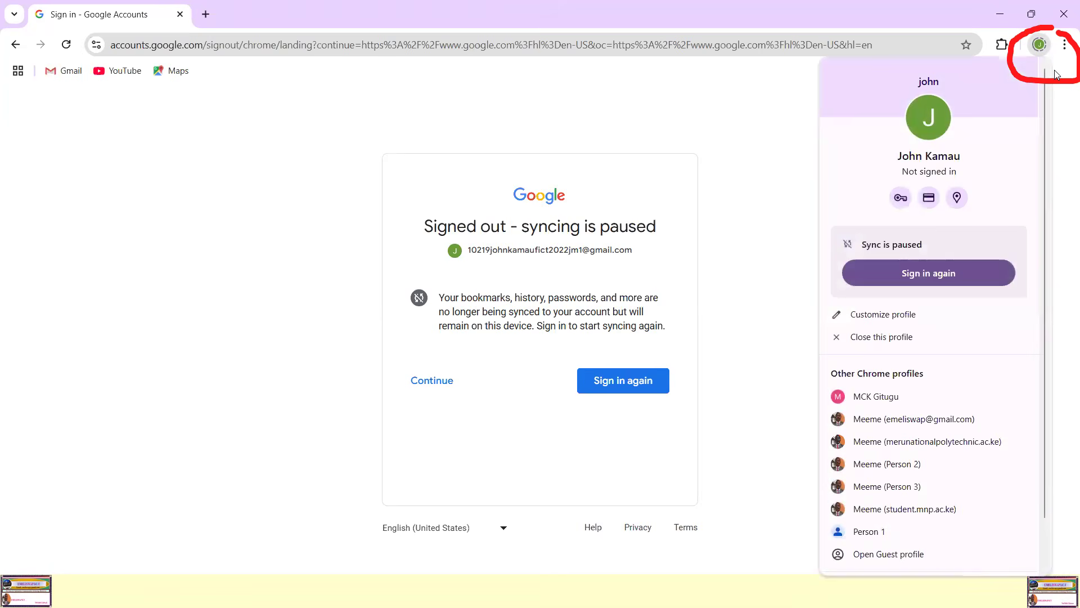
scroll(948, 198, down, 1)
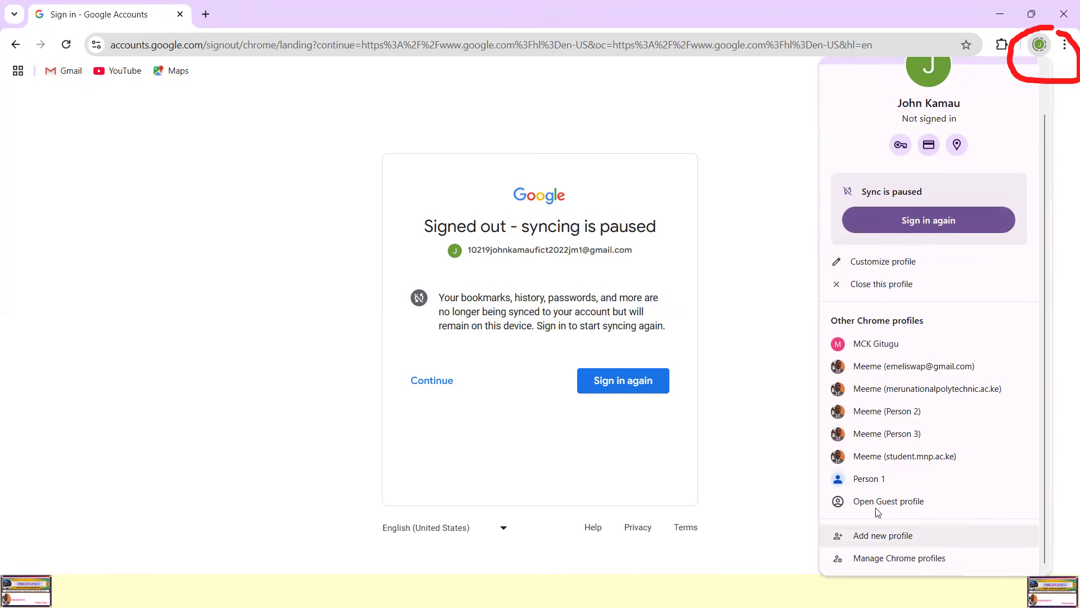
click(883, 537)
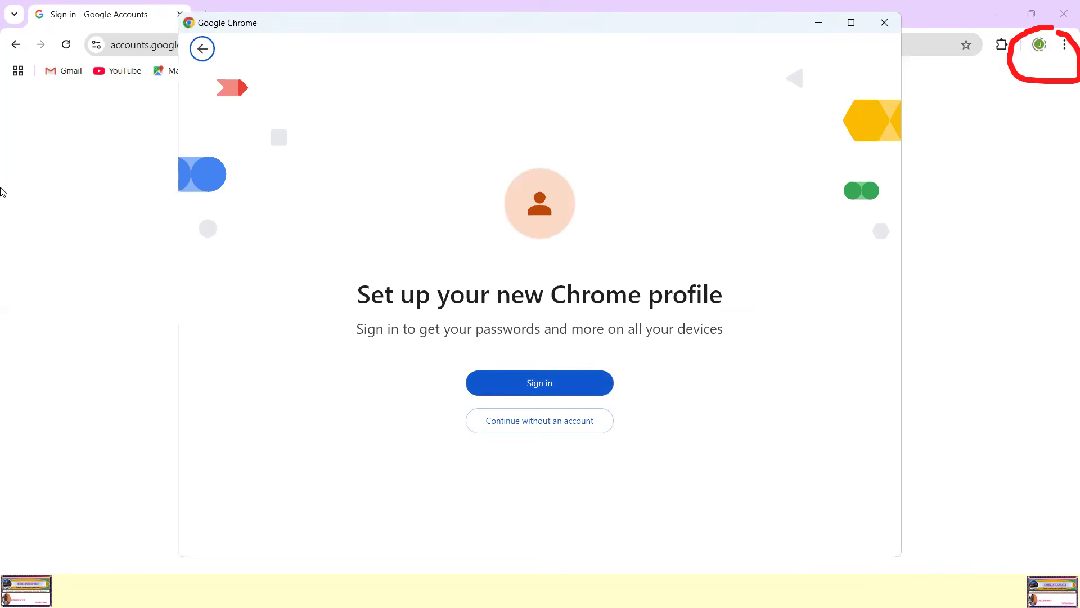
mouse_move(516, 337)
mouse_down()
mouse_move(448, 380)
mouse_move(451, 320)
mouse_up()
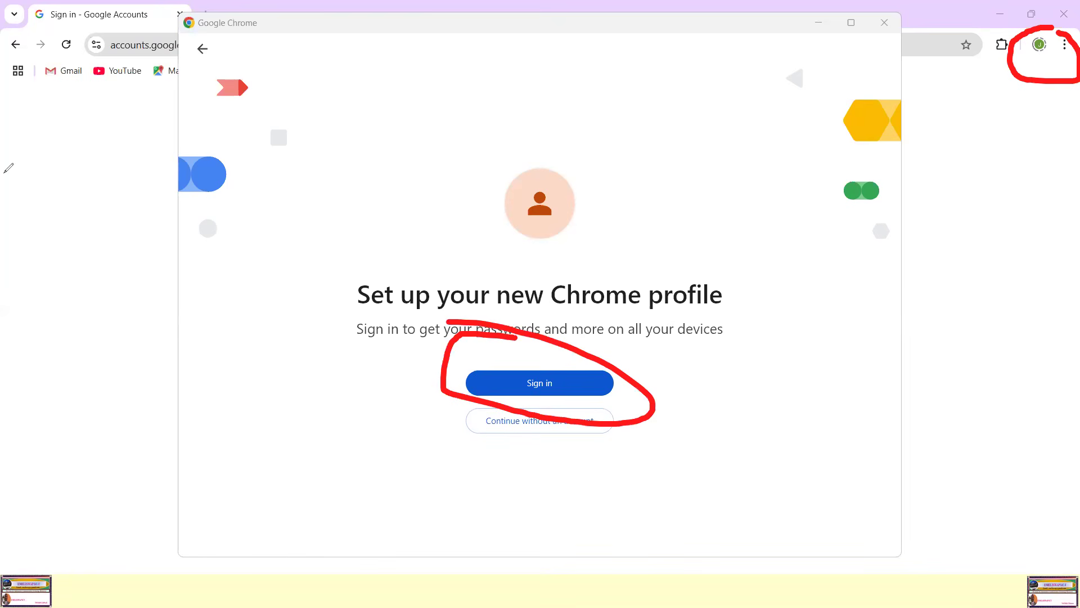
click(539, 382)
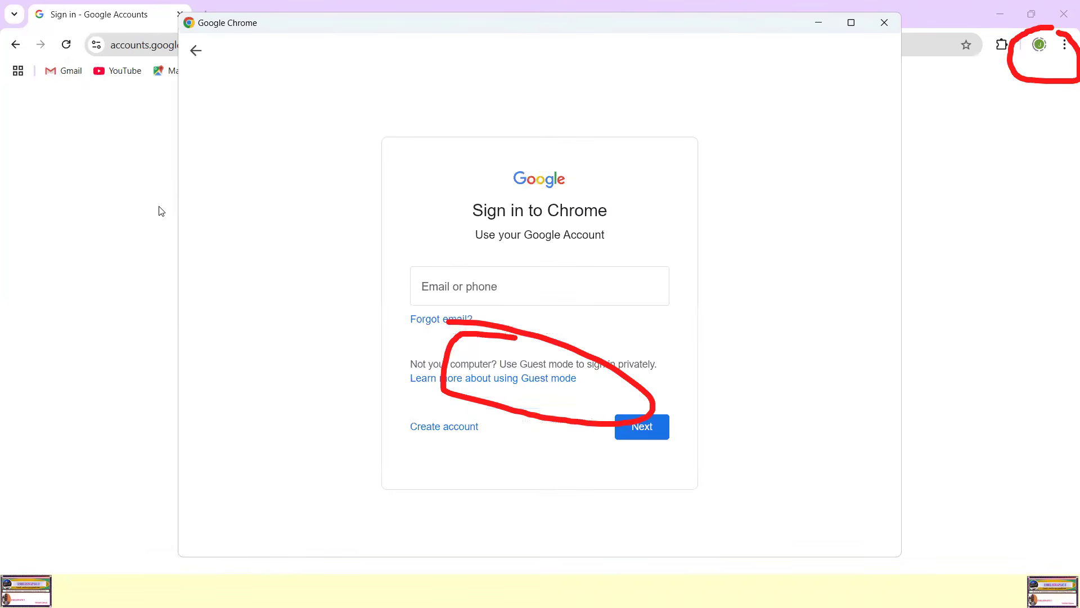
click(2, 248)
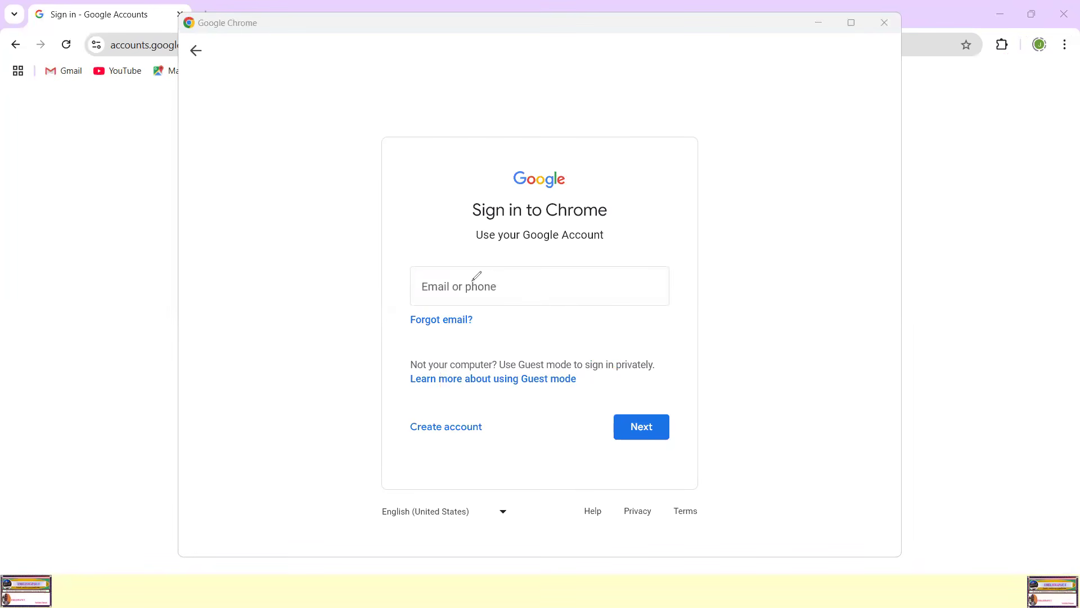
mouse_move(486, 266)
mouse_down()
mouse_move(425, 263)
mouse_move(683, 314)
mouse_move(551, 262)
mouse_move(450, 264)
mouse_up()
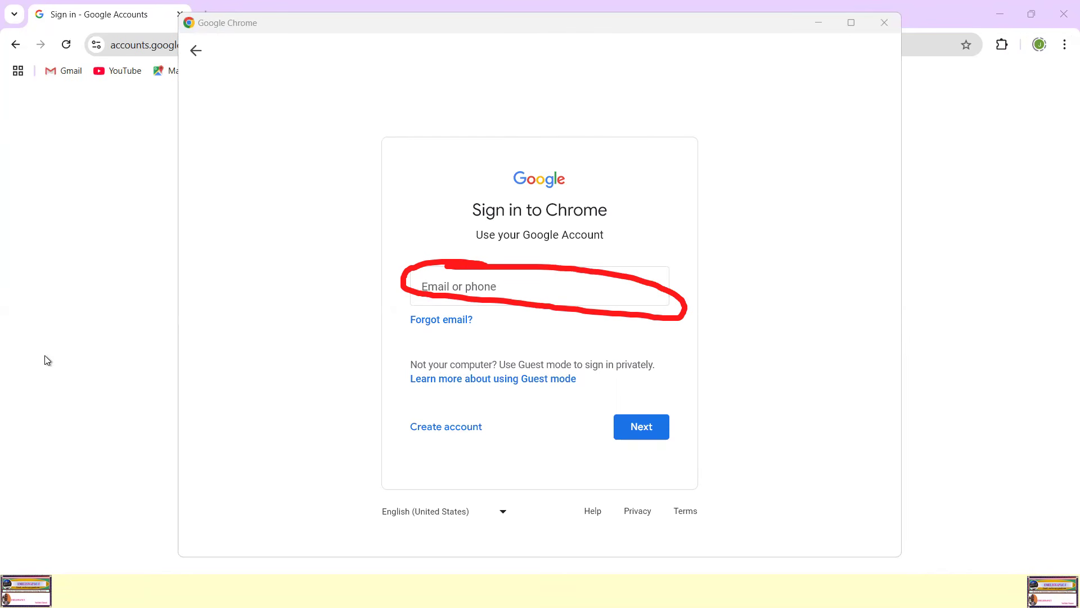
click(451, 288)
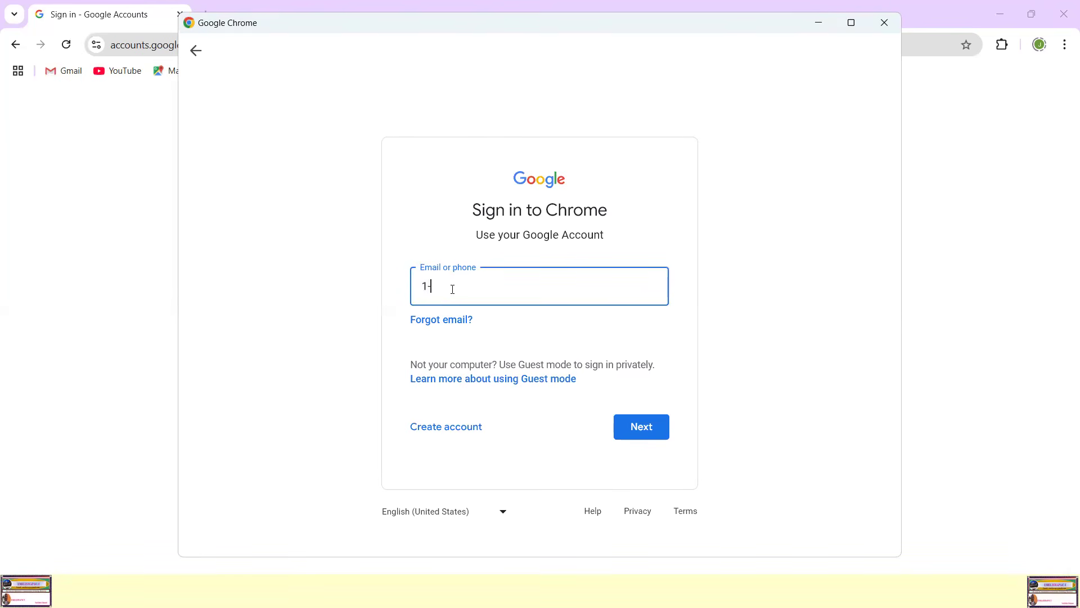
drag(423, 289, 494, 284)
click(542, 286)
Step: Copy the account's email address from the signed-out page in the main browser window
click(1040, 45)
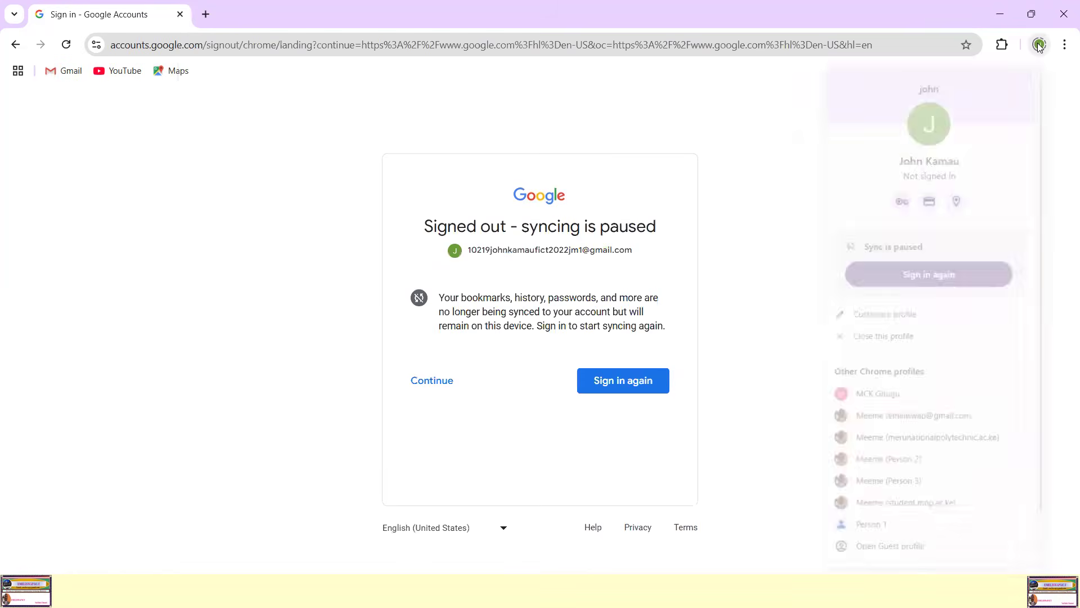
click(512, 255)
drag(467, 250, 643, 254)
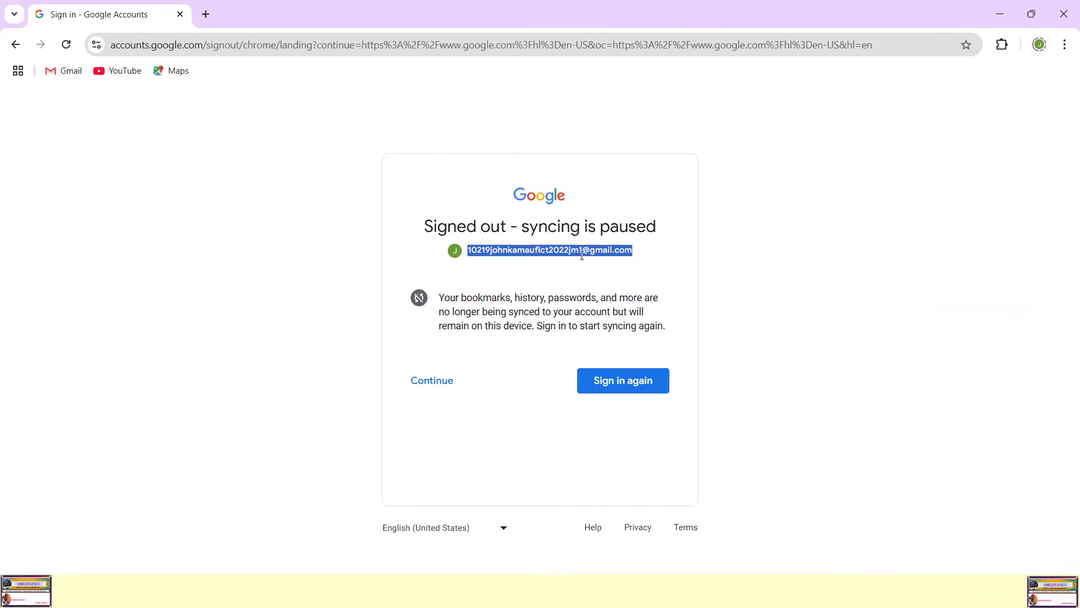
right_click(523, 251)
click(552, 271)
Step: Return to the new profile's sign-in form, replace the partial entry with the copied email address and submit it
click(16, 46)
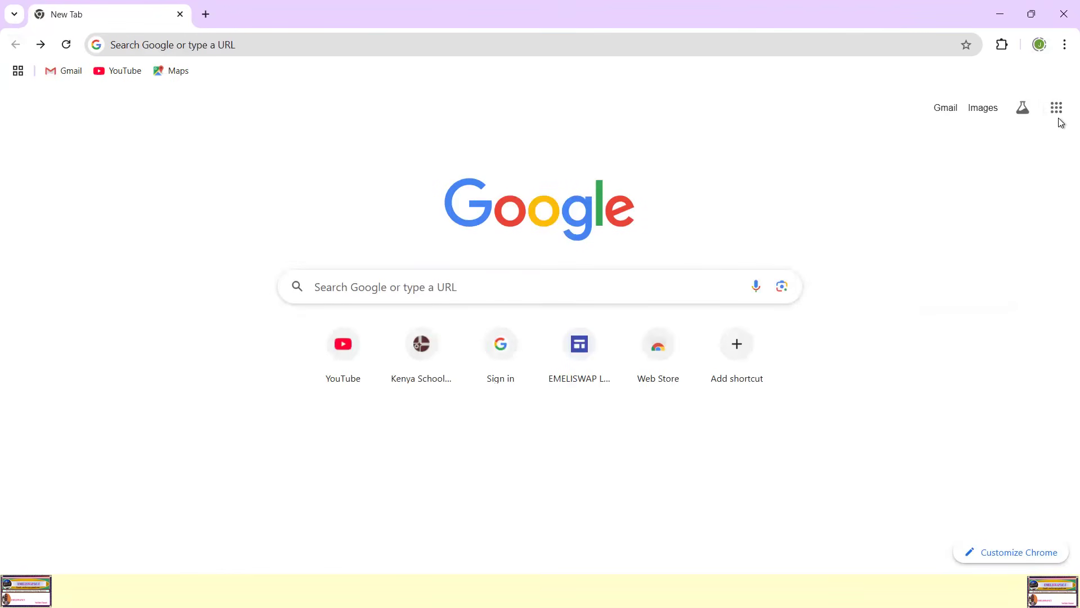
click(1040, 44)
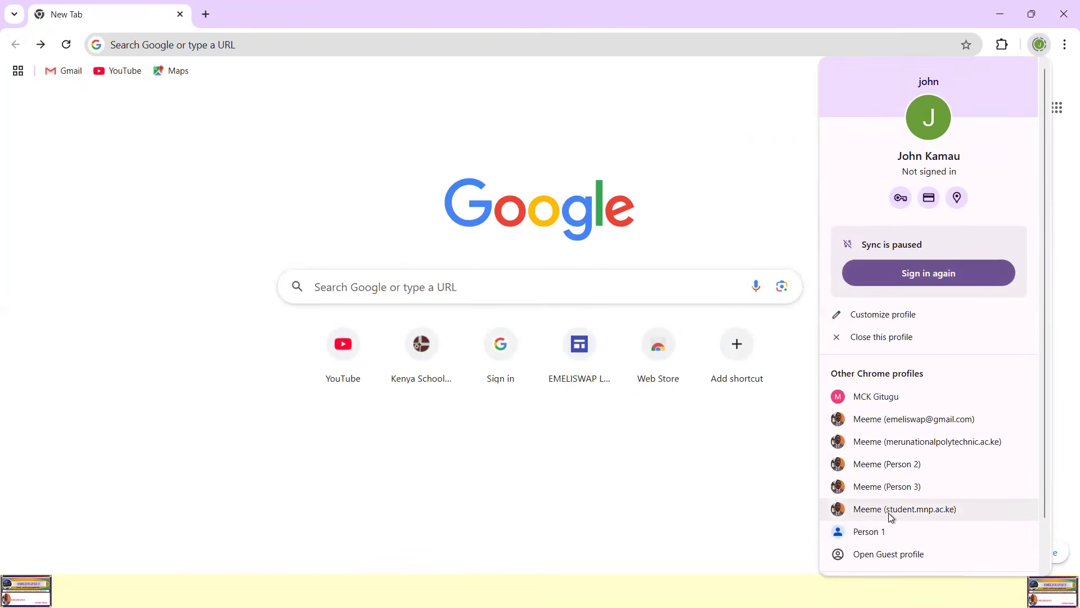
scroll(890, 514, down, 2)
click(885, 534)
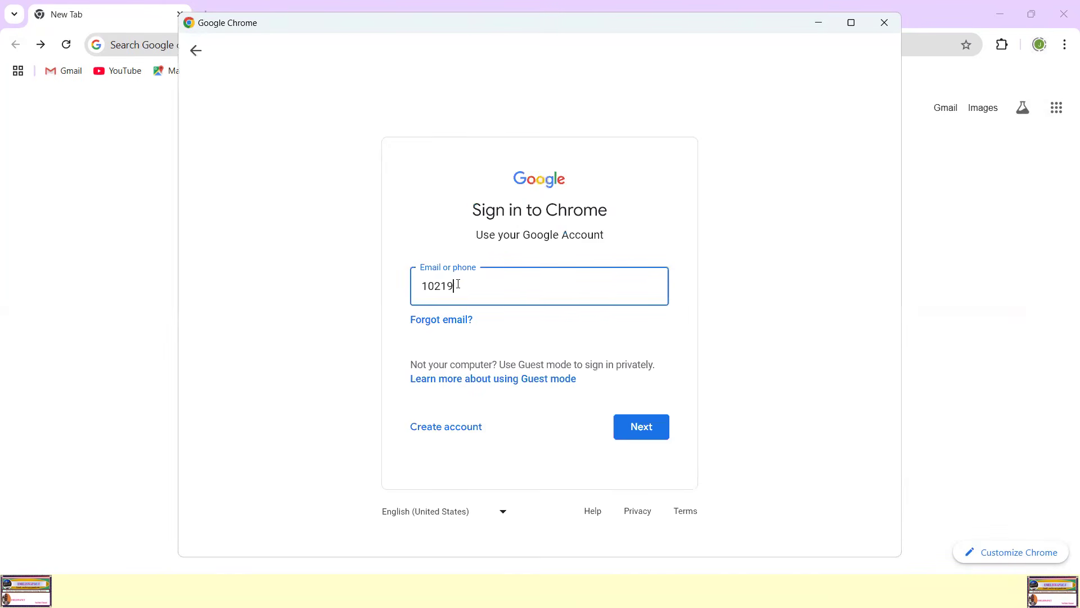
drag(458, 284, 403, 289)
key(BackSpace)
key(ctrl+v)
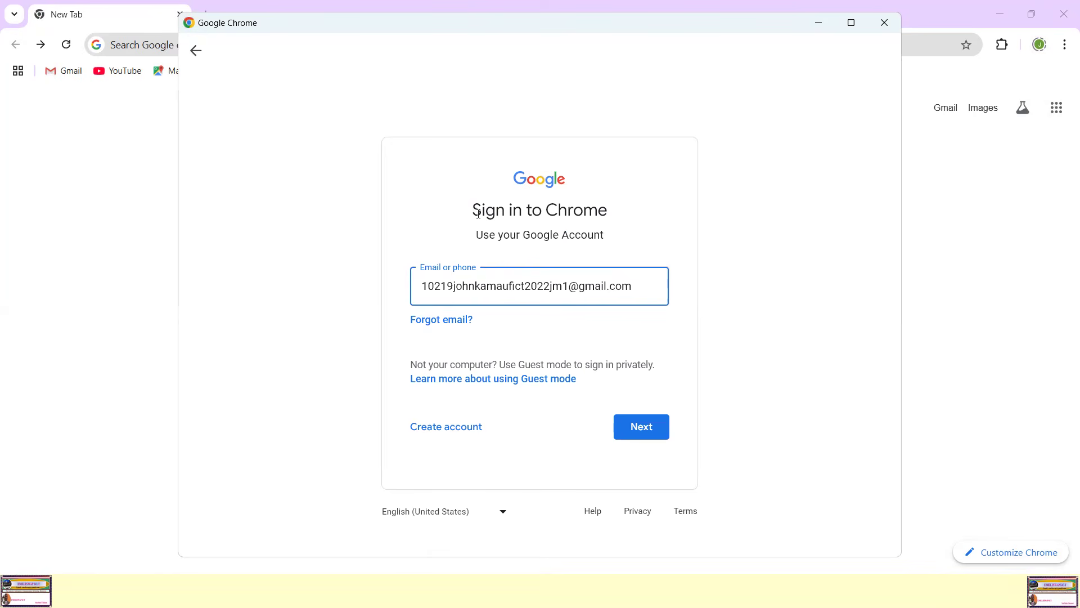
drag(472, 211, 613, 222)
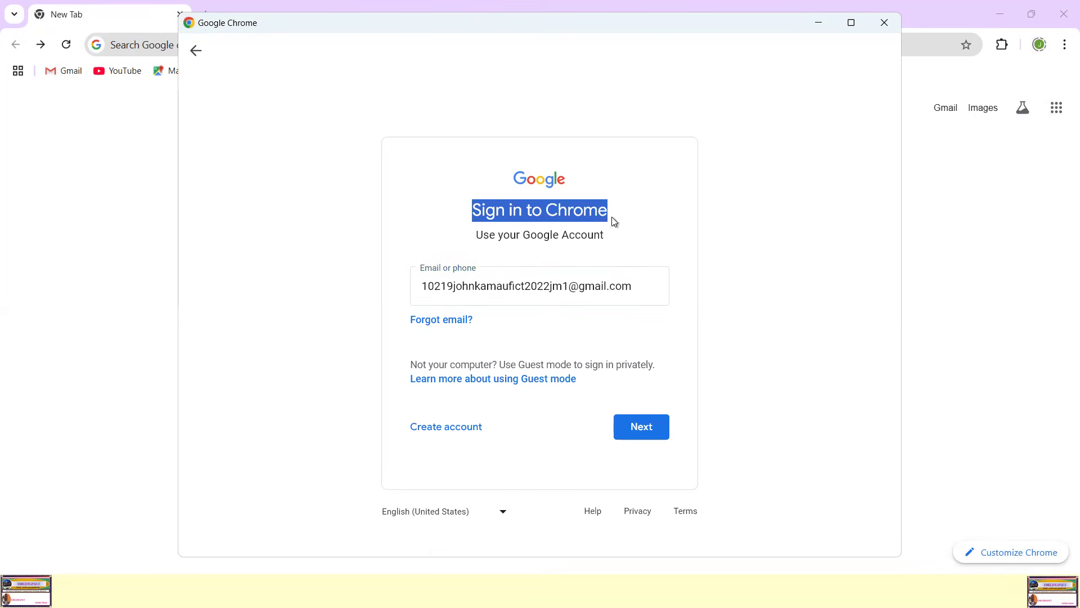
click(641, 427)
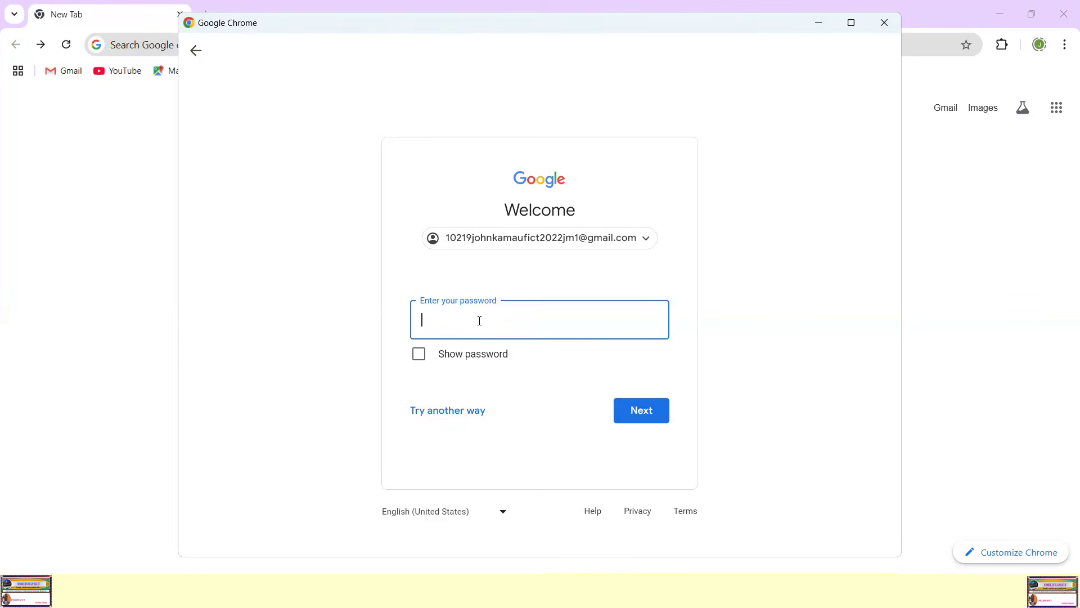
Step: Enter the account password, submit it and agree to switch to the existing Chrome profile
text(•••••••••)
click(638, 408)
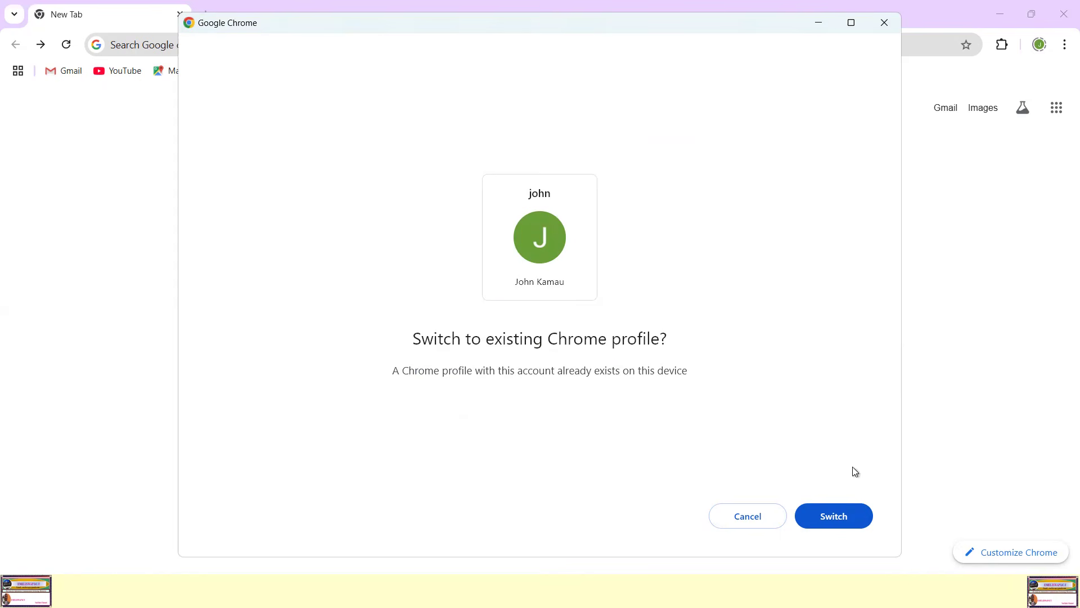
click(830, 517)
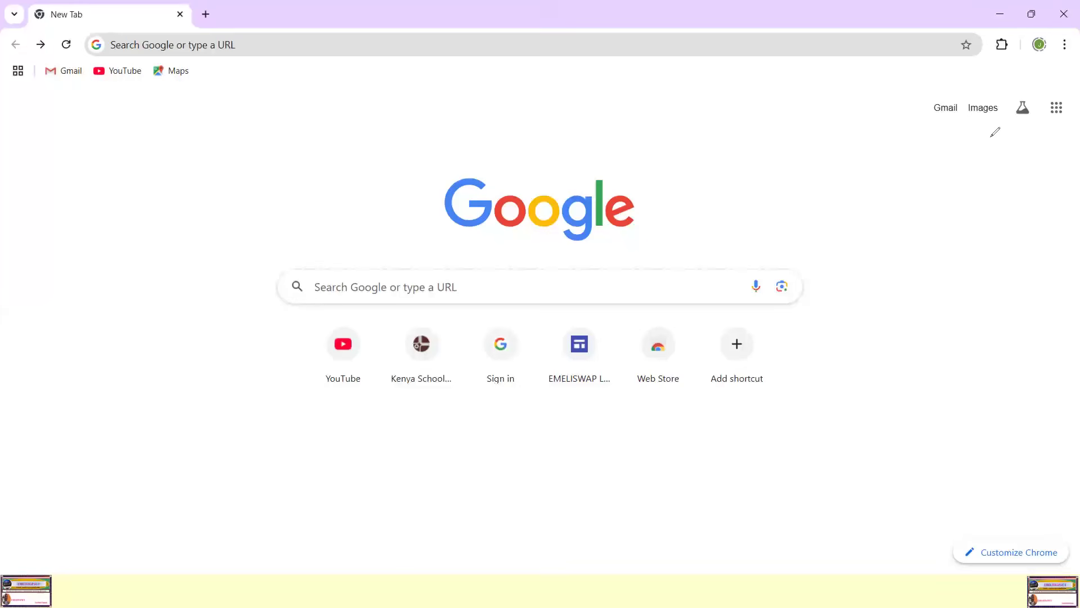
Step: Sign in again from the paused Chrome profile, accepting the prefilled email and continuing with the passkey
drag(1048, 28, 1060, 27)
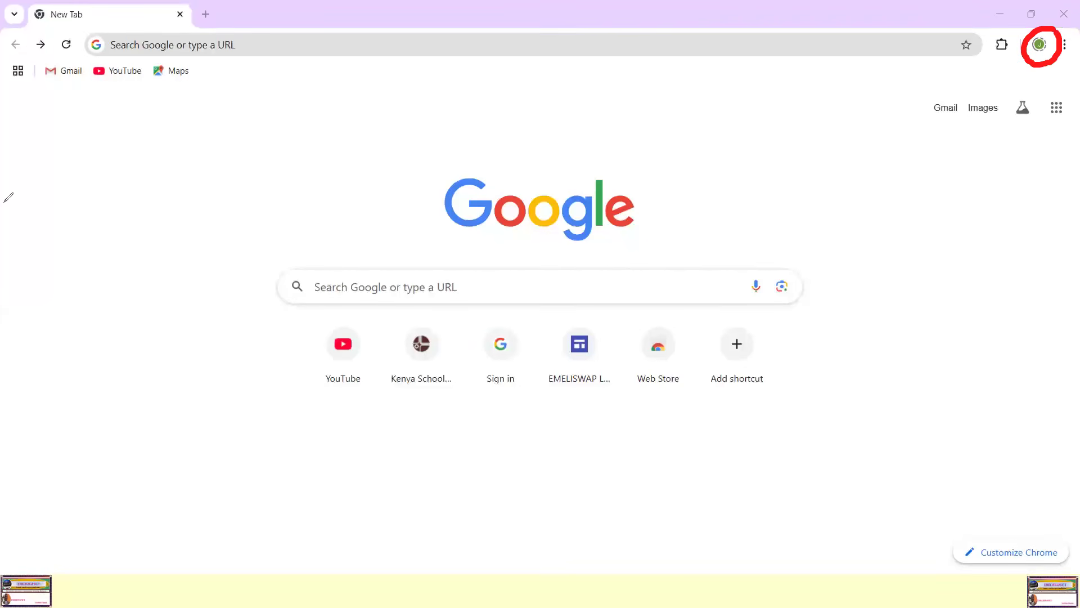
click(634, 252)
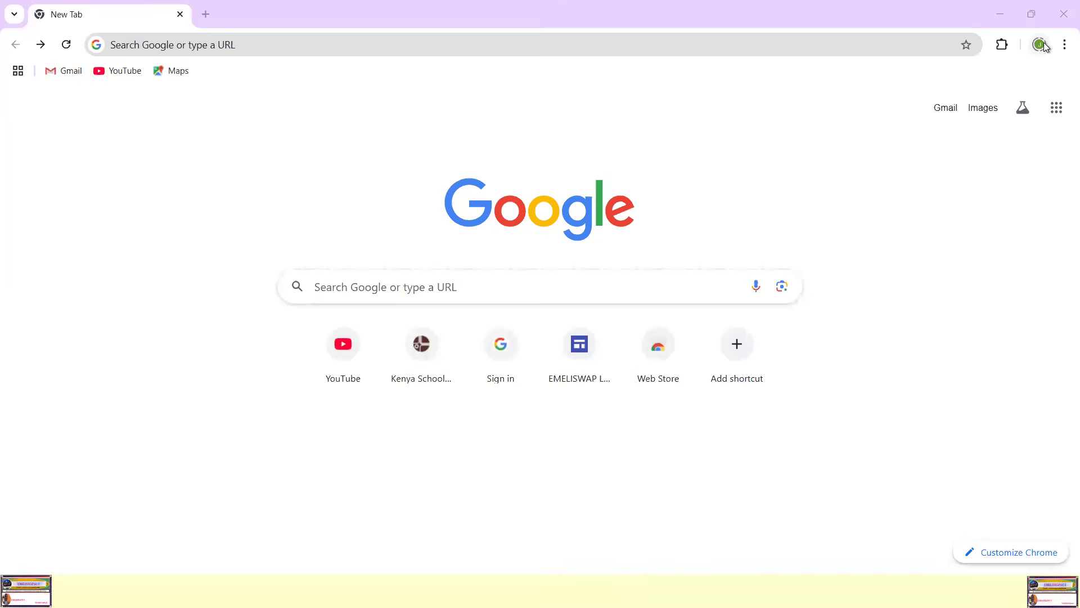
click(1040, 45)
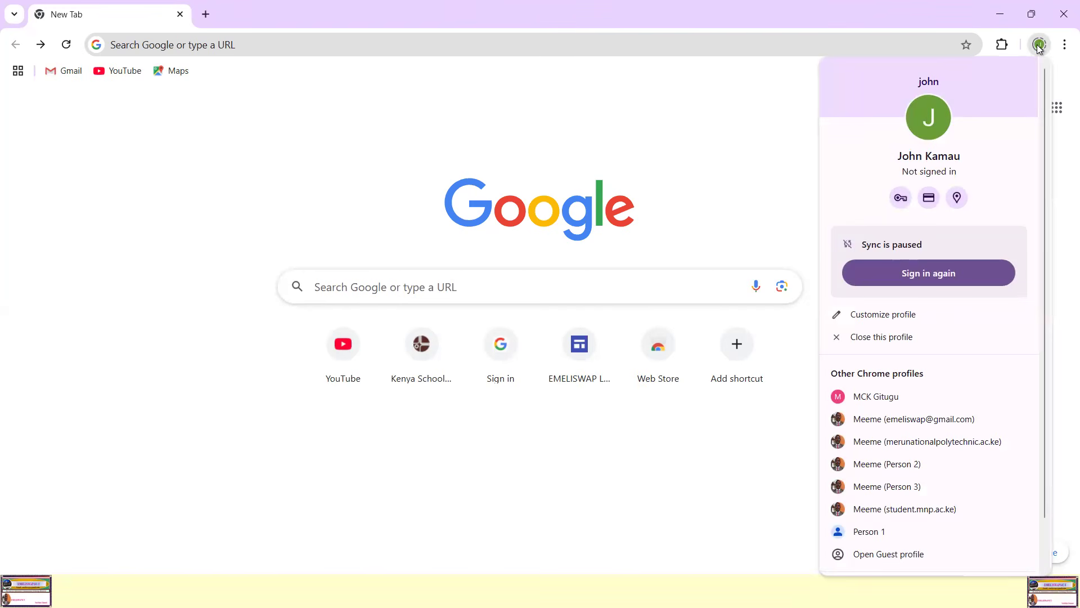
click(926, 275)
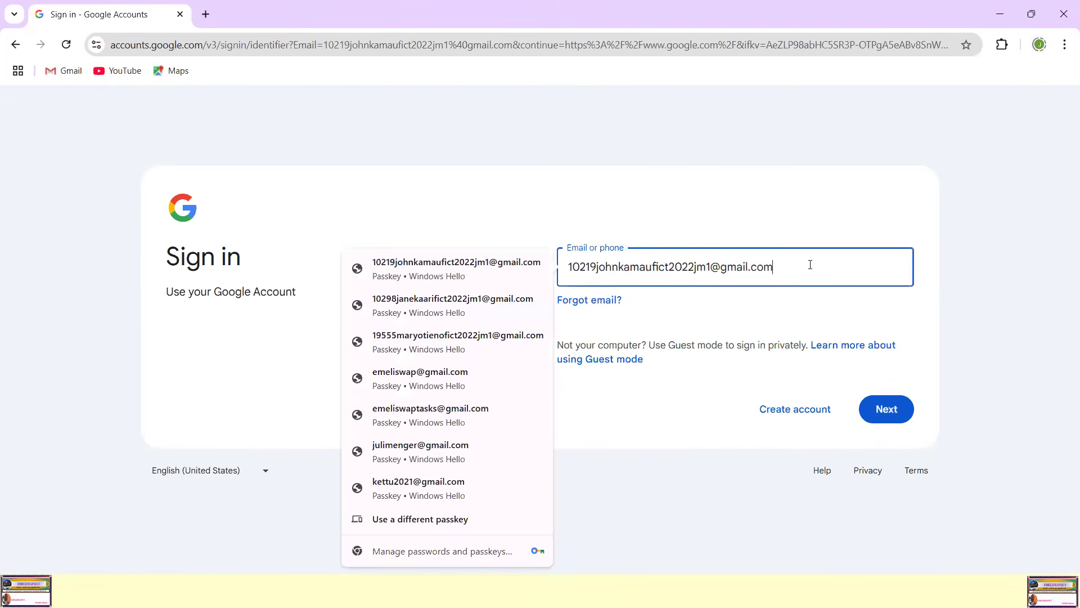
click(885, 408)
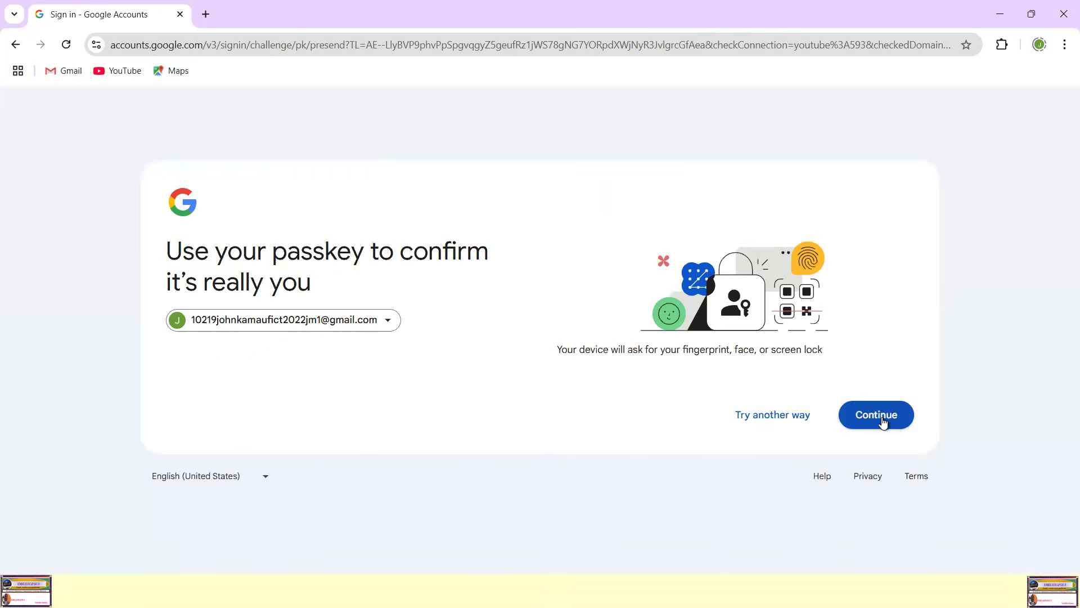
click(879, 419)
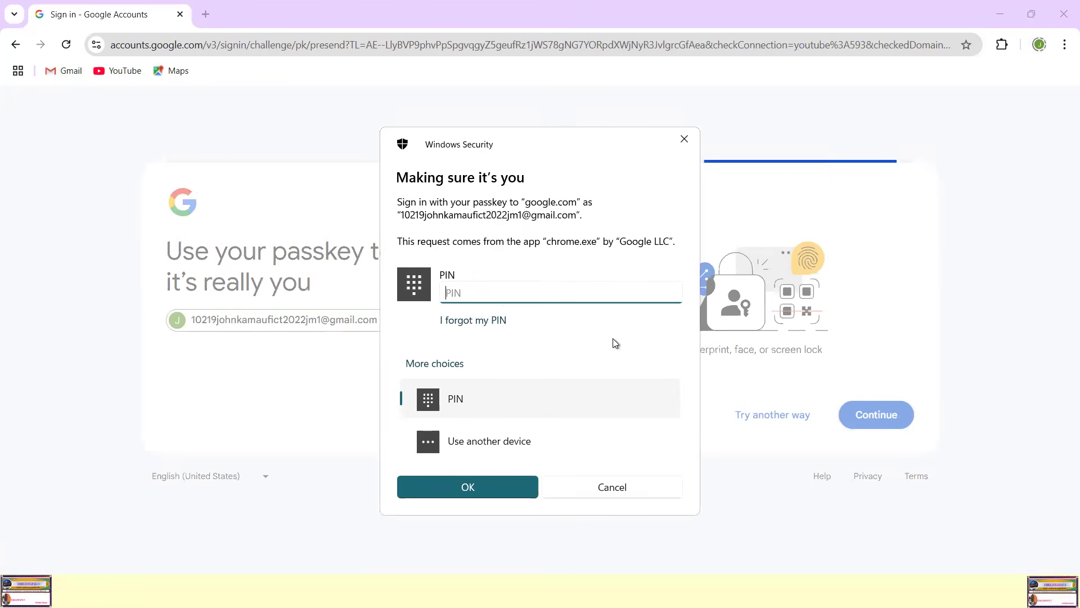
Step: Enter the PIN in the Windows Security prompt and confirm the passkey sign-in
key(Caps_Lock)
key(Caps_Lock)
text(***********)
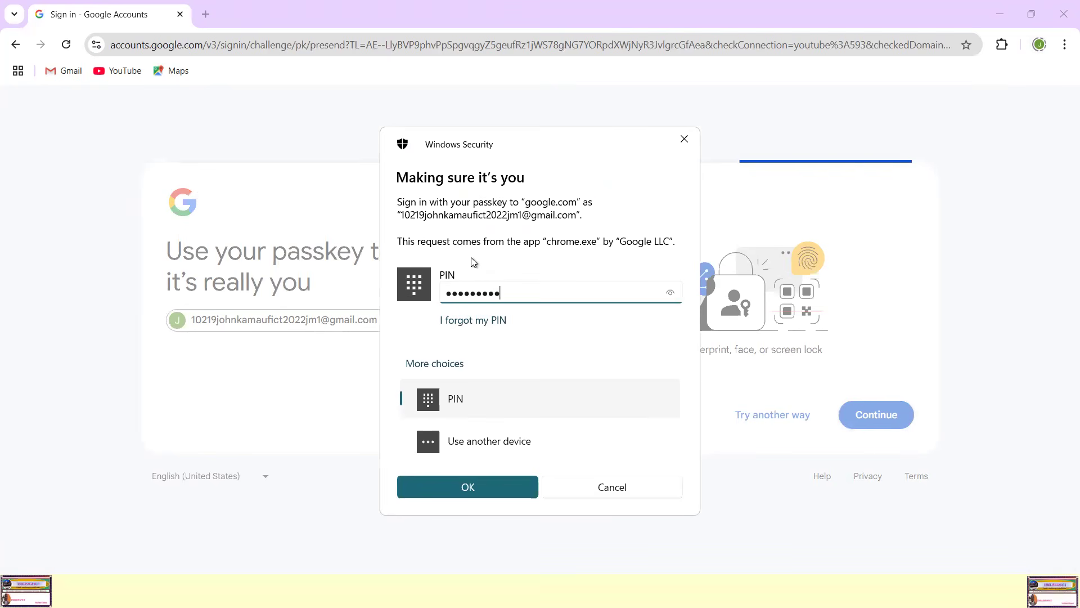
key(Return)
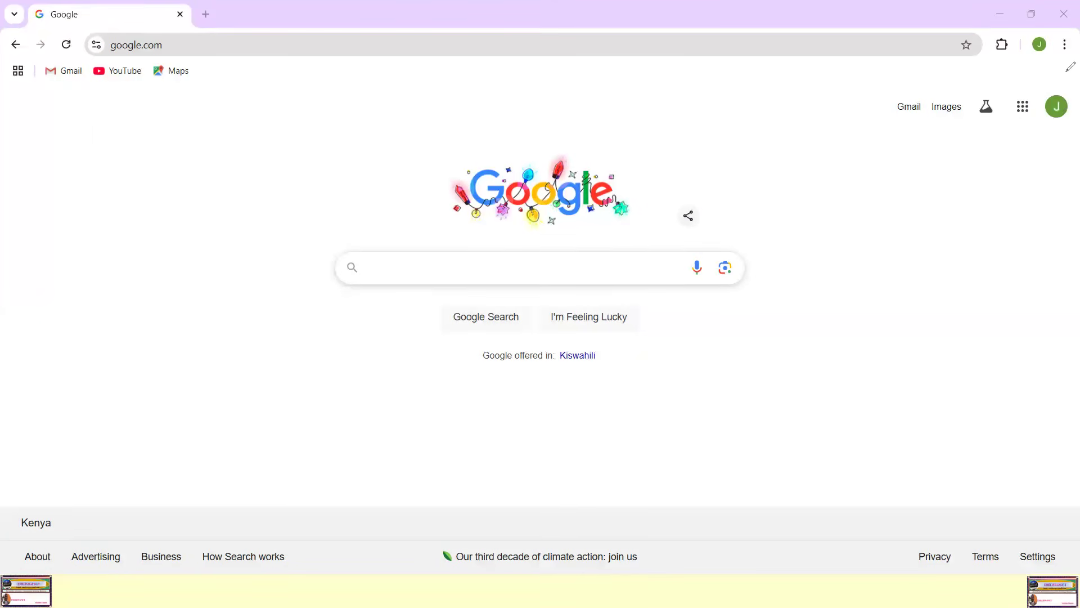
Step: Open the Google account menu to check which account is signed in
mouse_move(1070, 77)
mouse_down()
mouse_move(1050, 77)
mouse_move(1022, 128)
mouse_move(1062, 147)
mouse_move(1071, 98)
mouse_move(1071, 71)
mouse_move(1062, 71)
mouse_up()
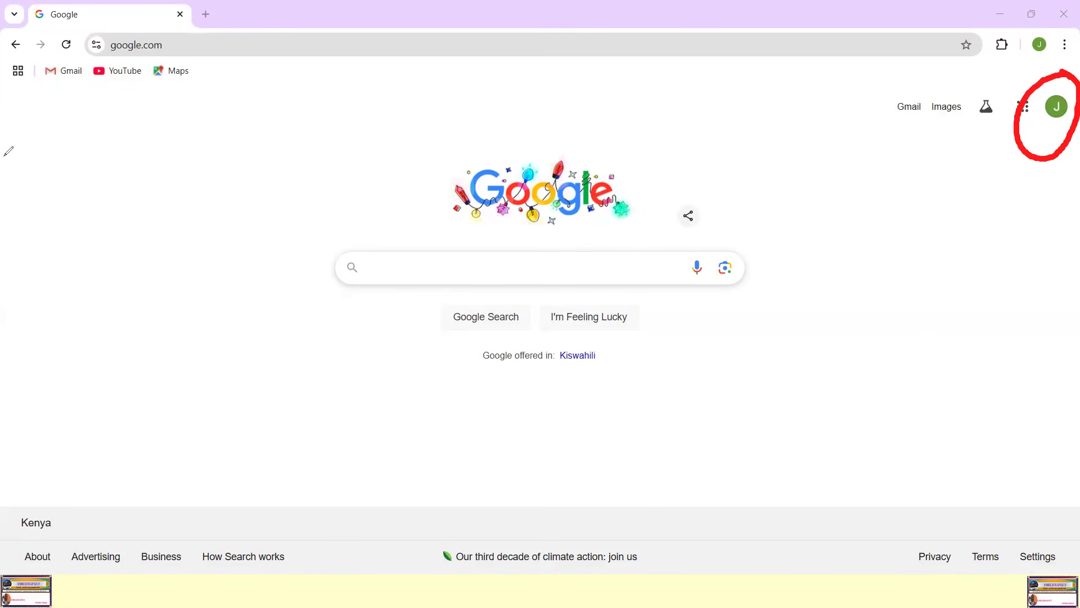
click(1057, 108)
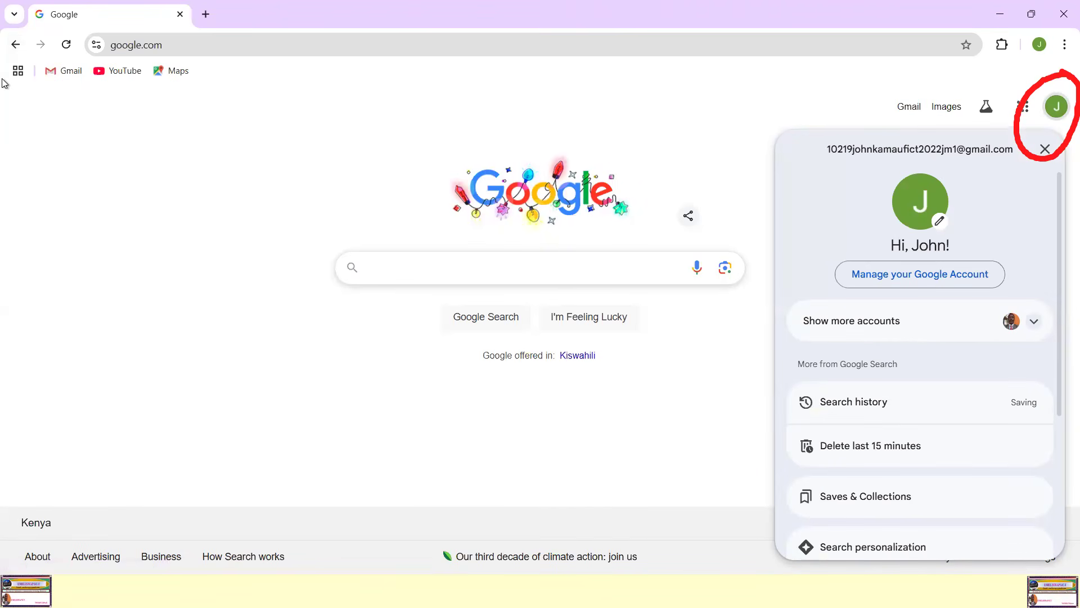
click(84, 389)
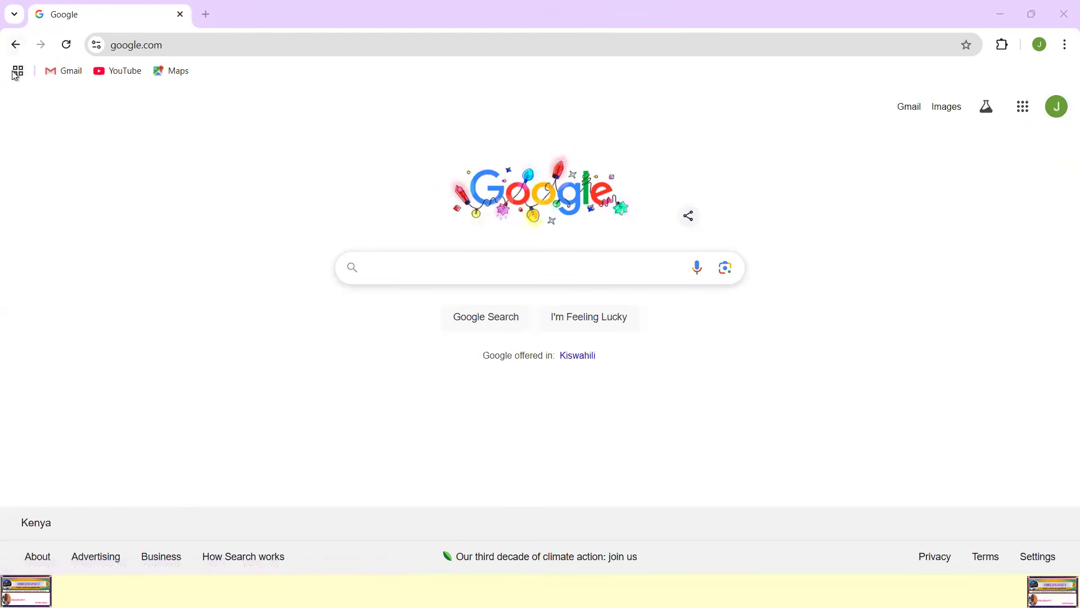
click(459, 269)
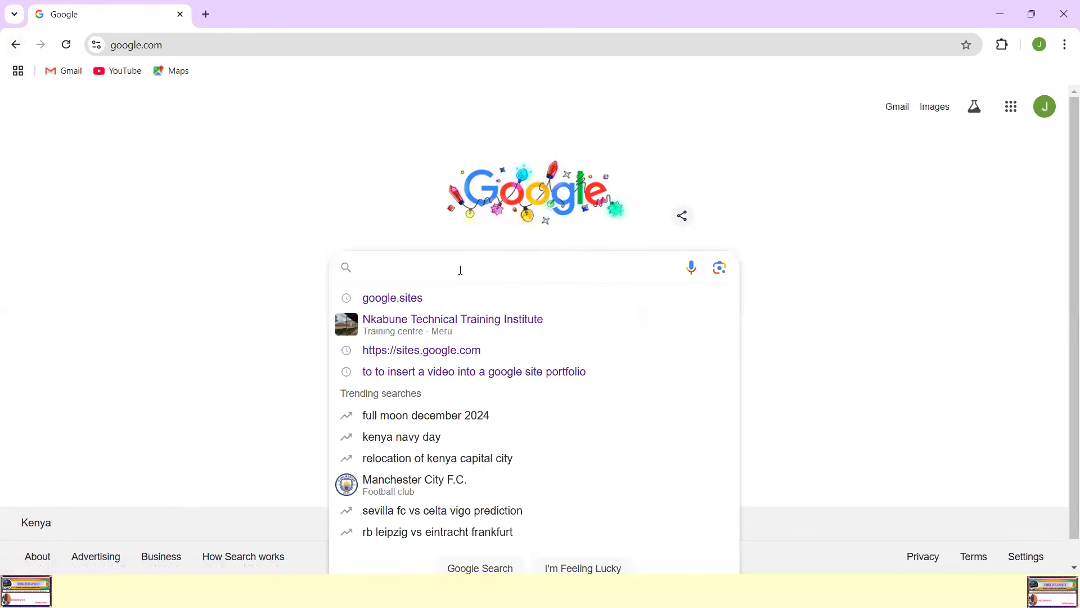
text(ht)
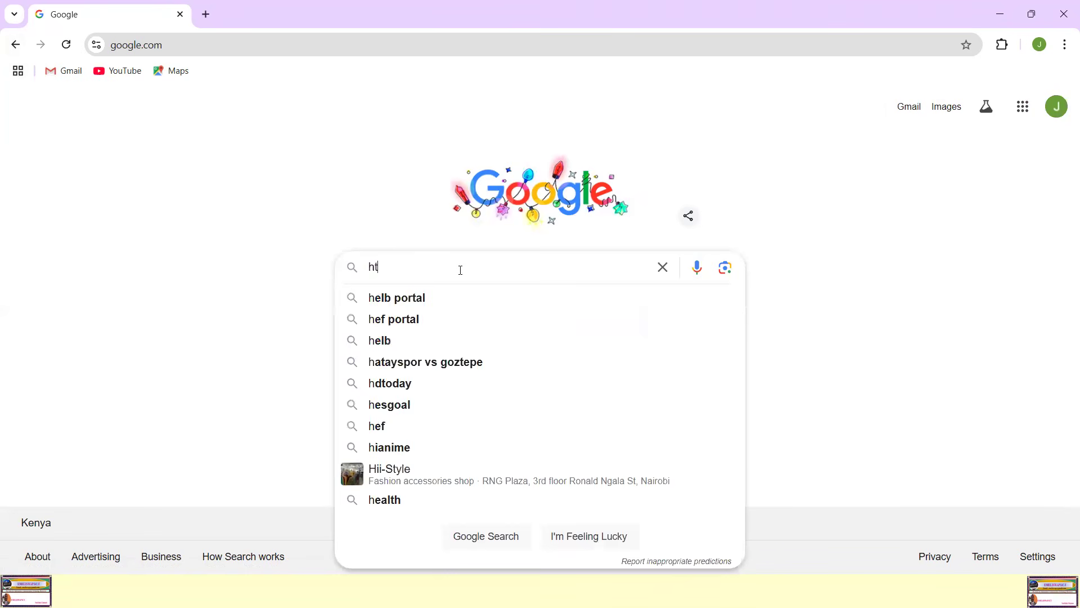
text(tp)
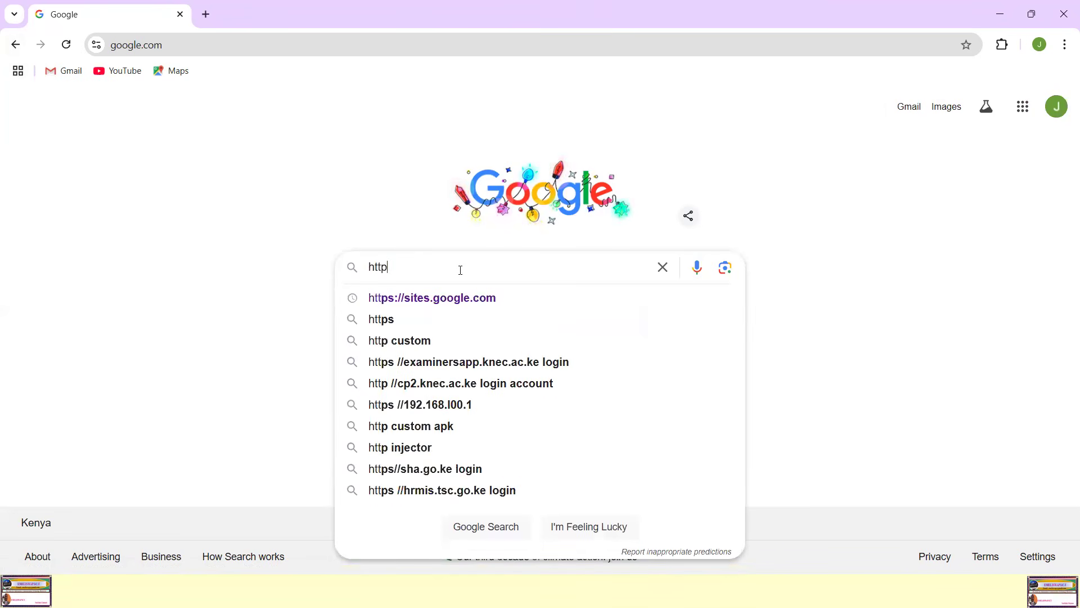
text(s)
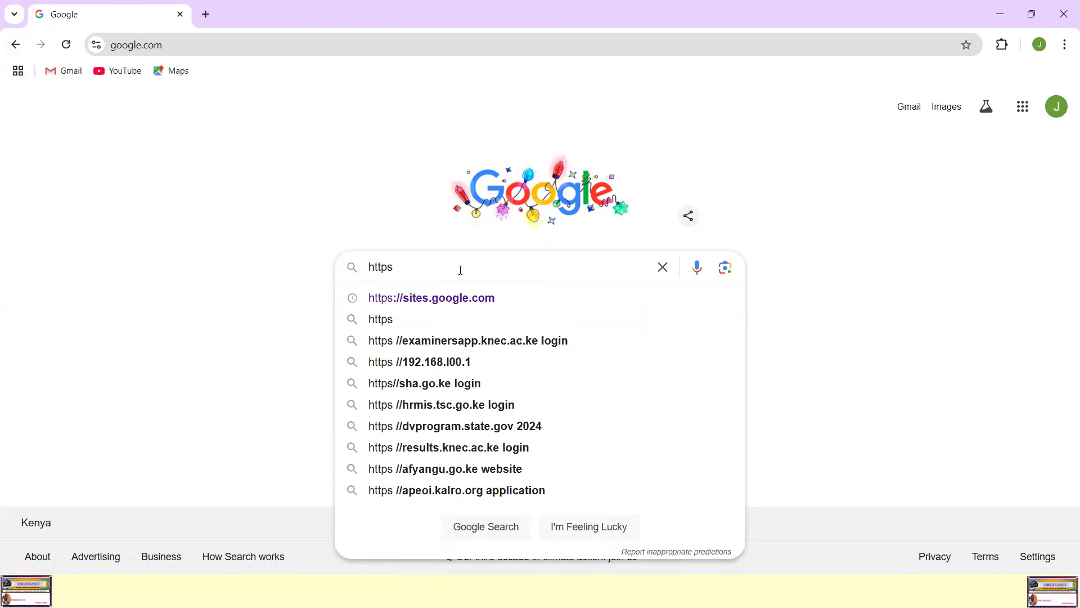
text(:/)
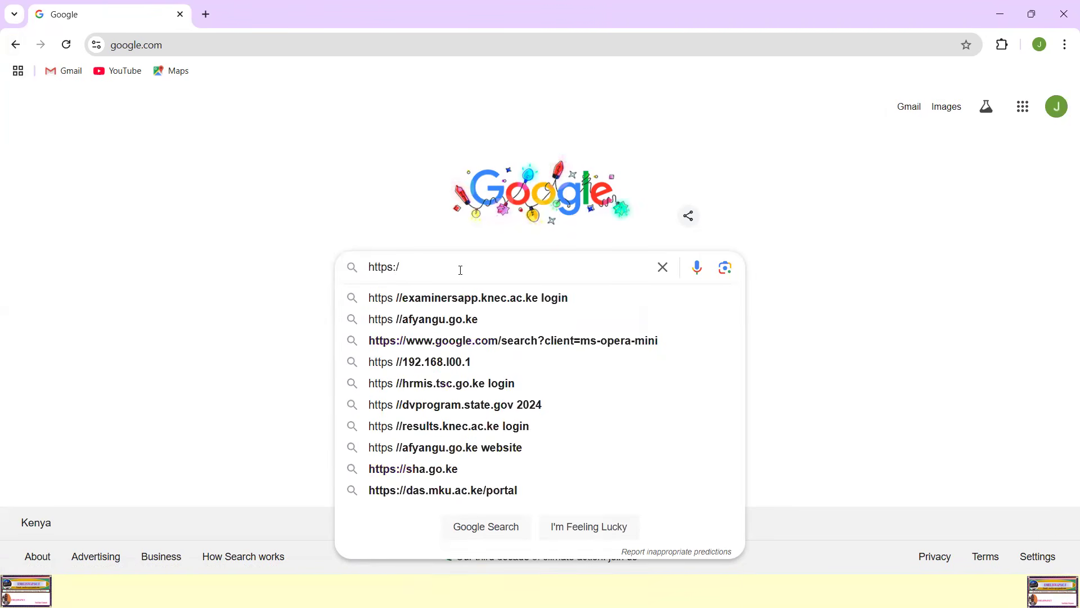
text(/sites)
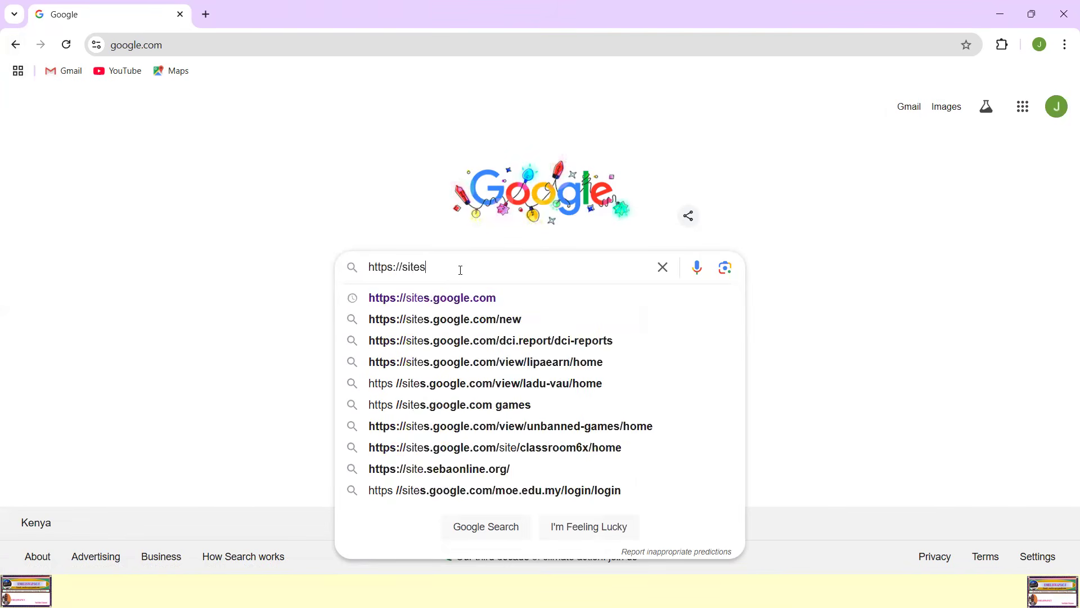
text(.goog)
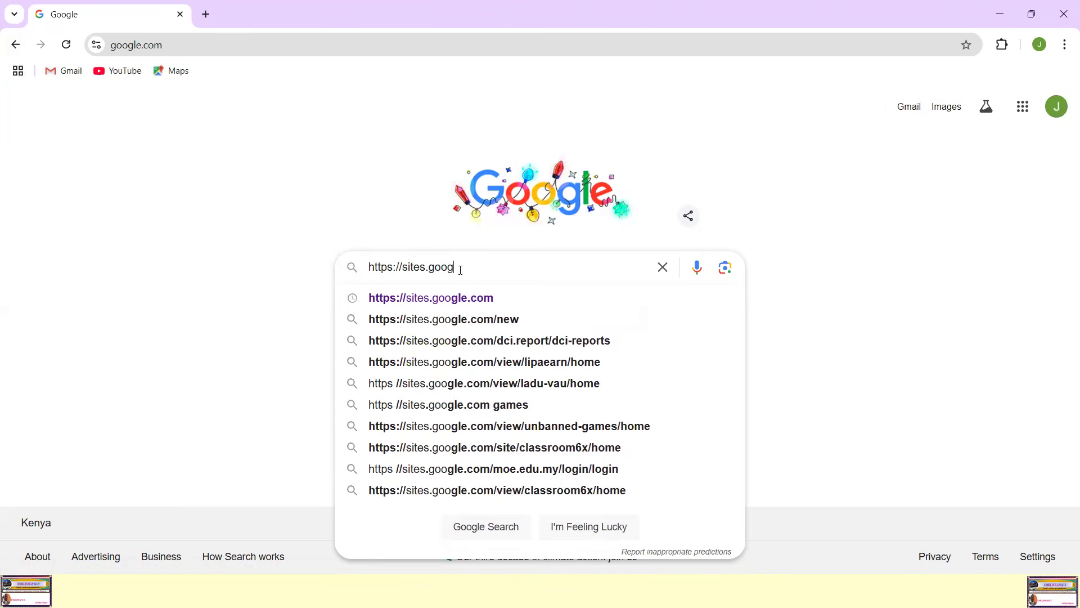
text(le.com)
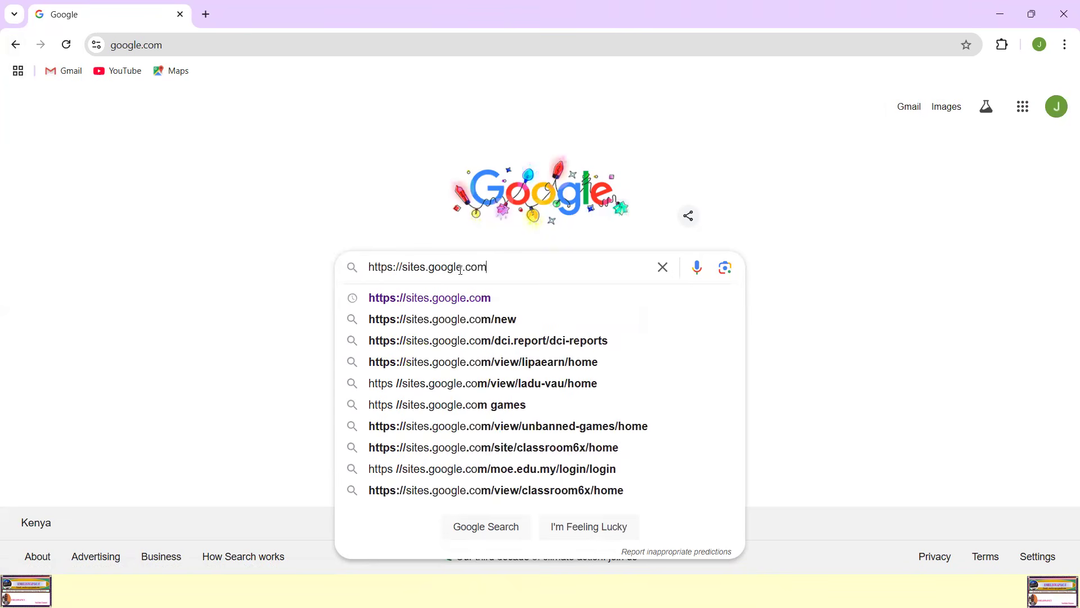
key(Return)
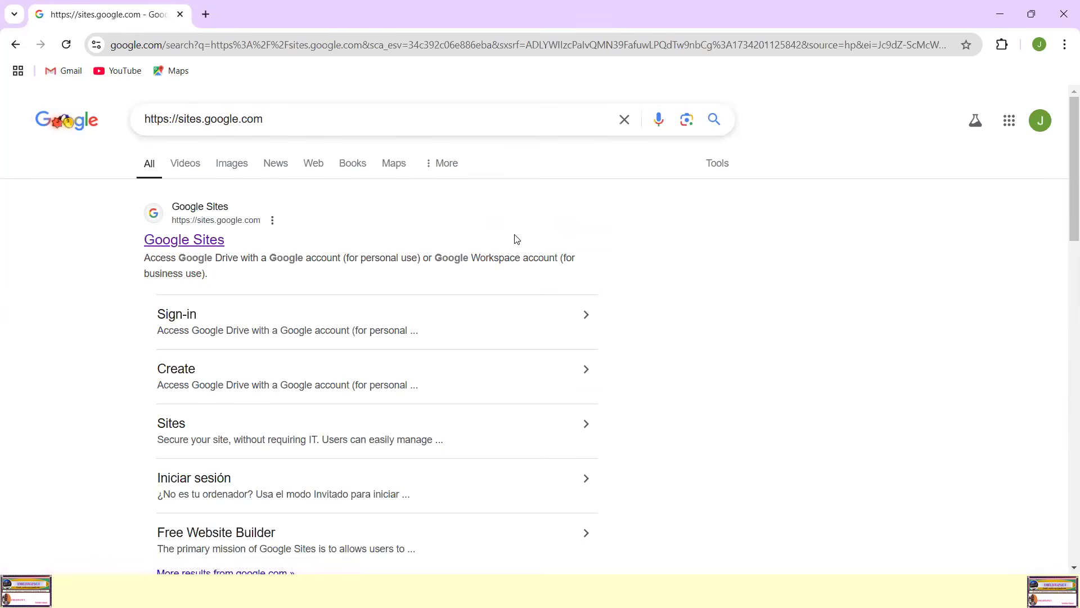
Step: Open the Google Sites home page from the first search result
scroll(415, 250, down, 6)
scroll(417, 251, up, 6)
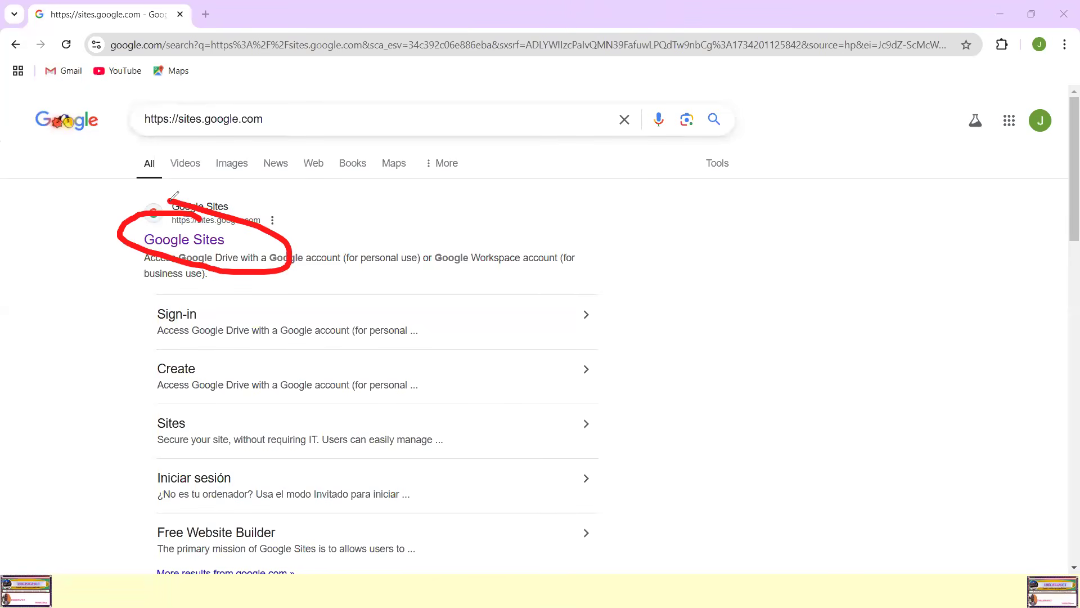
key(ctrl+z)
click(169, 240)
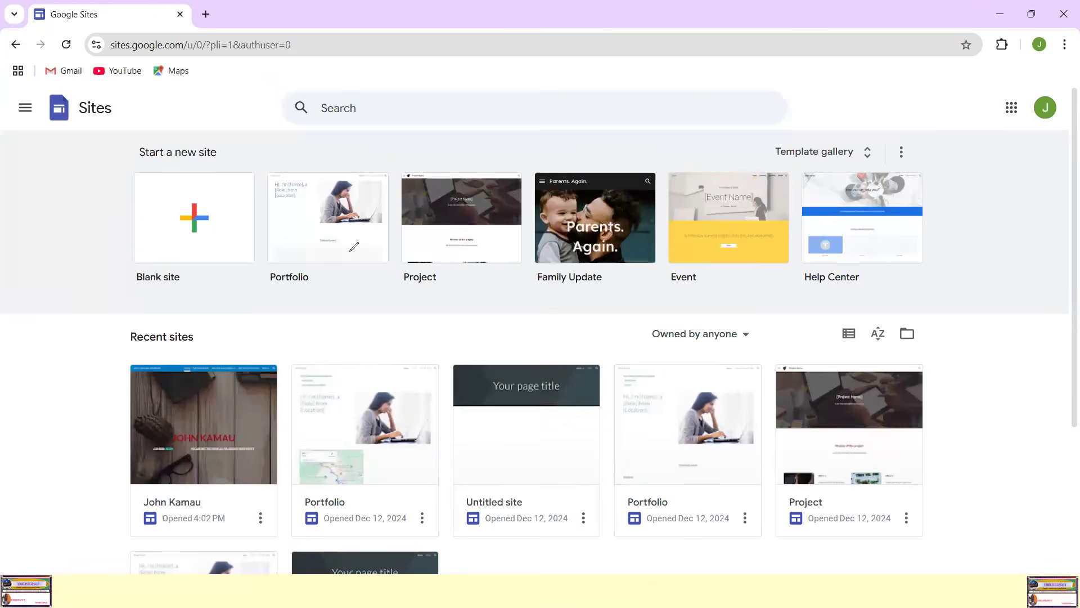
Step: Create a new blank site instead of starting from a template such as Portfolio
drag(299, 241, 344, 252)
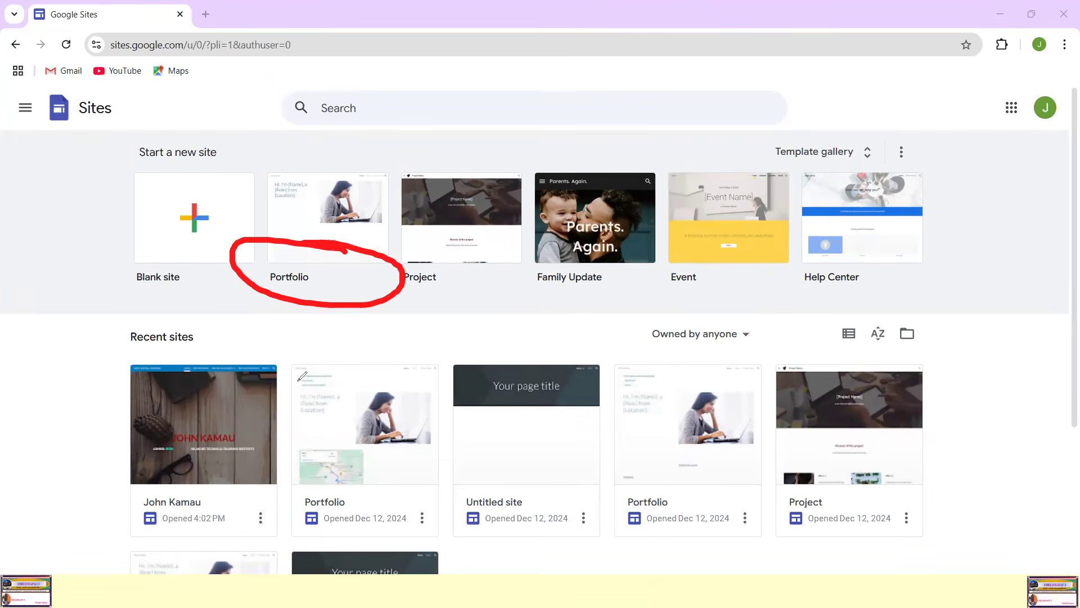
click(76, 375)
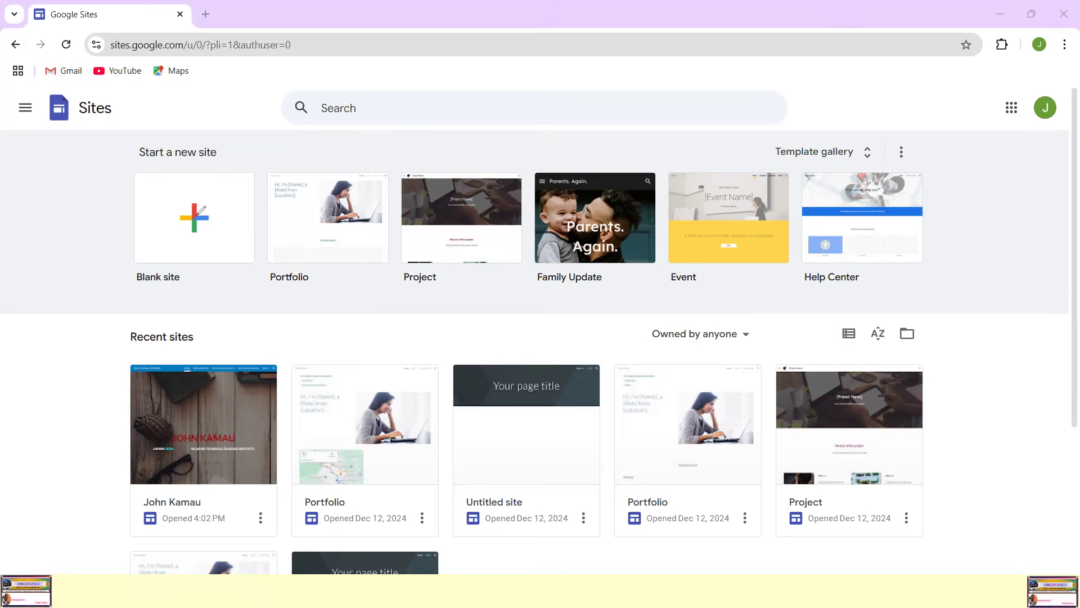
mouse_move(238, 172)
mouse_down()
mouse_move(155, 163)
mouse_move(110, 251)
mouse_move(196, 302)
mouse_move(222, 131)
mouse_move(129, 144)
mouse_move(142, 305)
mouse_move(254, 236)
mouse_move(226, 138)
mouse_move(237, 132)
mouse_up()
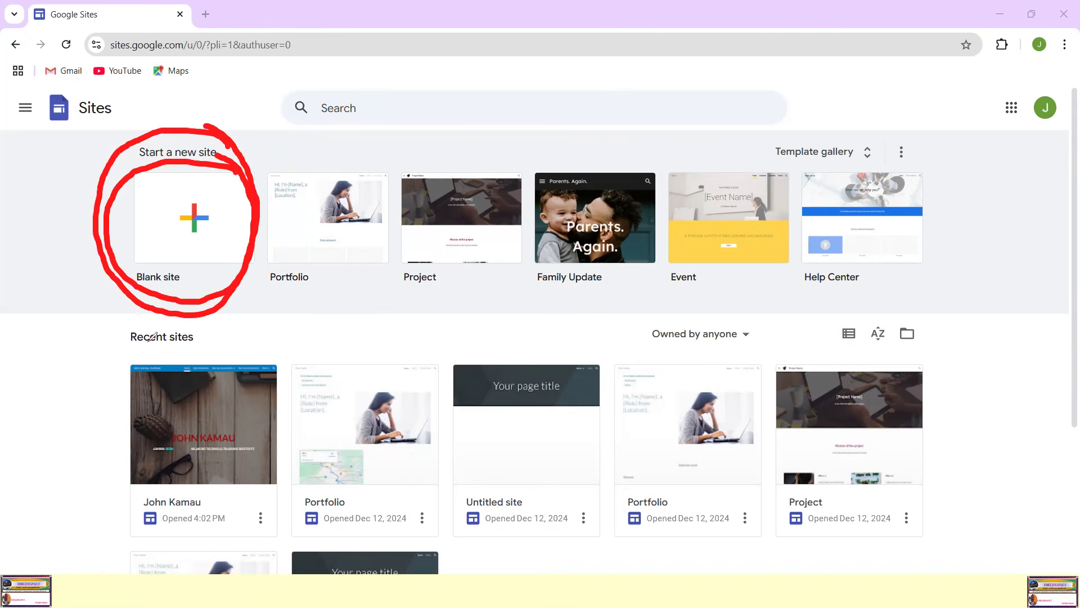
key(e)
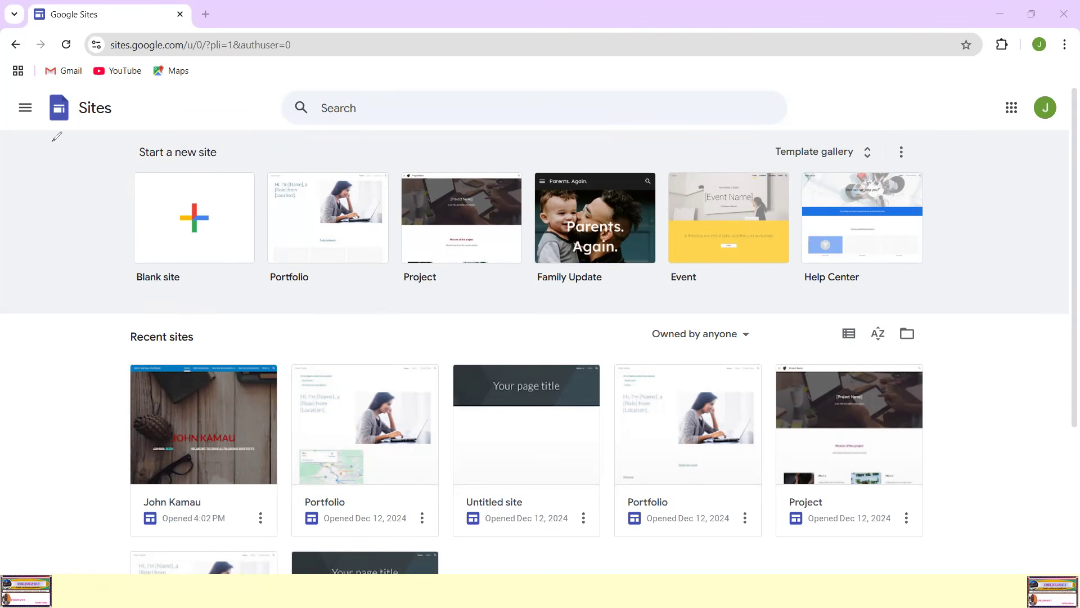
click(194, 214)
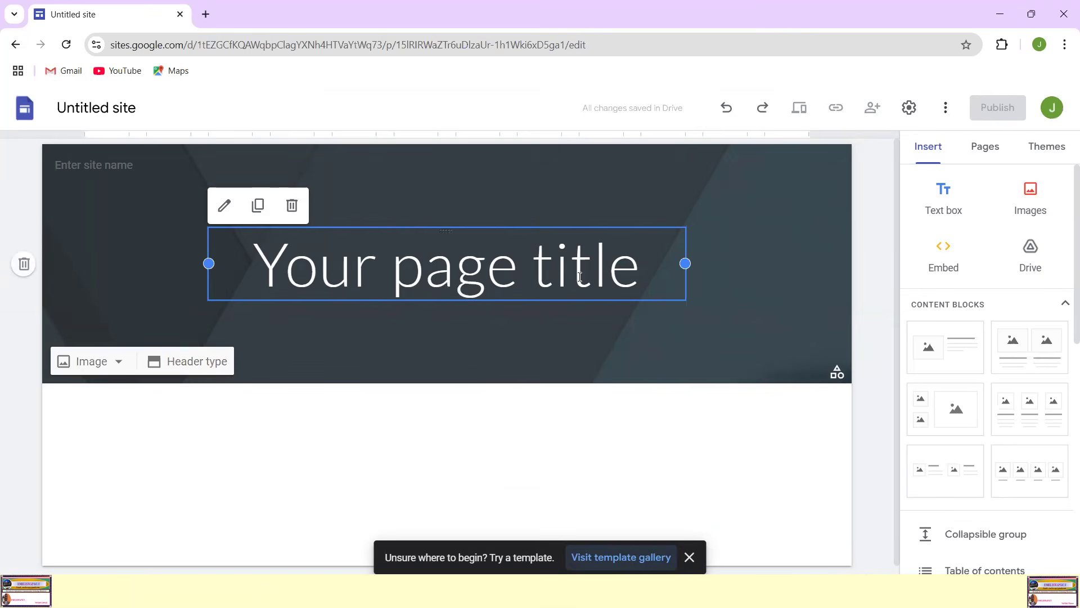
Step: Replace the placeholder page title in the header with the site owner's first and second names in capitals
click(636, 268)
drag(636, 269, 252, 282)
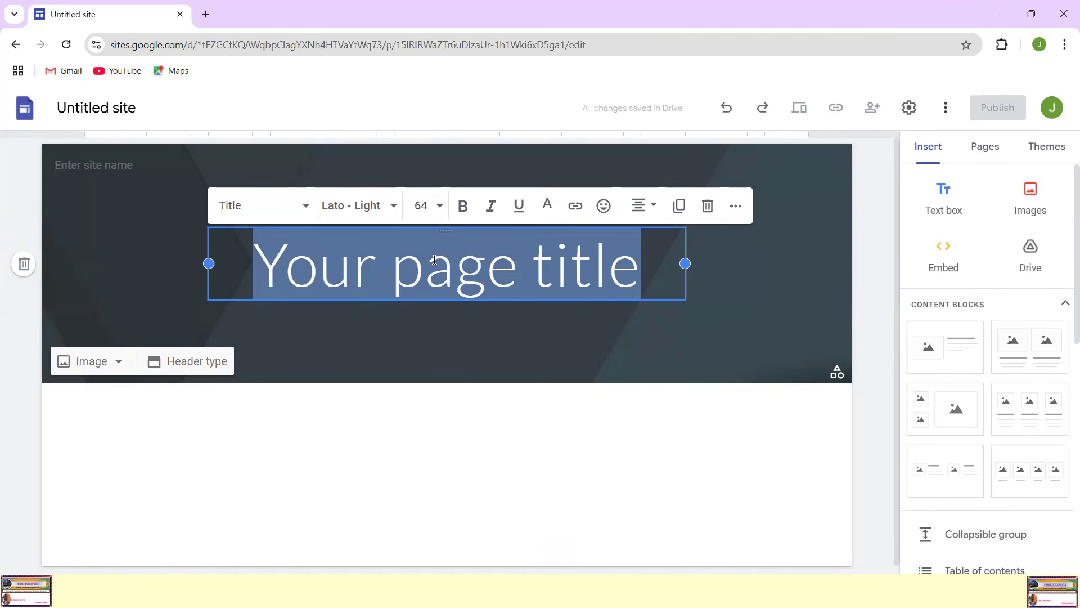
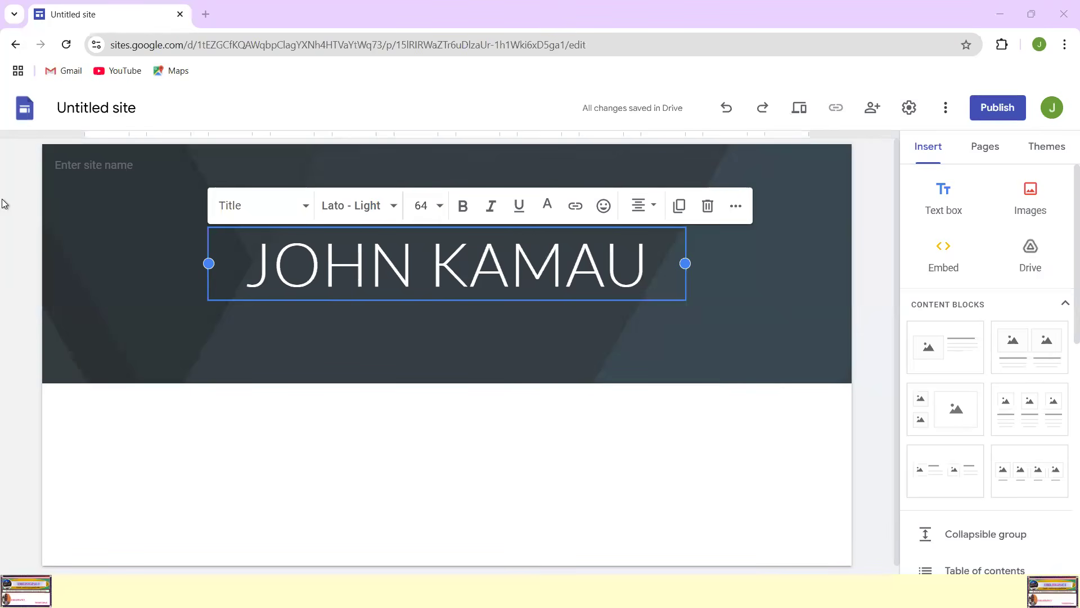
Step: Rename the untitled site document with the site owner's full three-part name
mouse_move(119, 84)
mouse_down()
mouse_move(59, 127)
mouse_move(169, 102)
mouse_move(116, 83)
mouse_up()
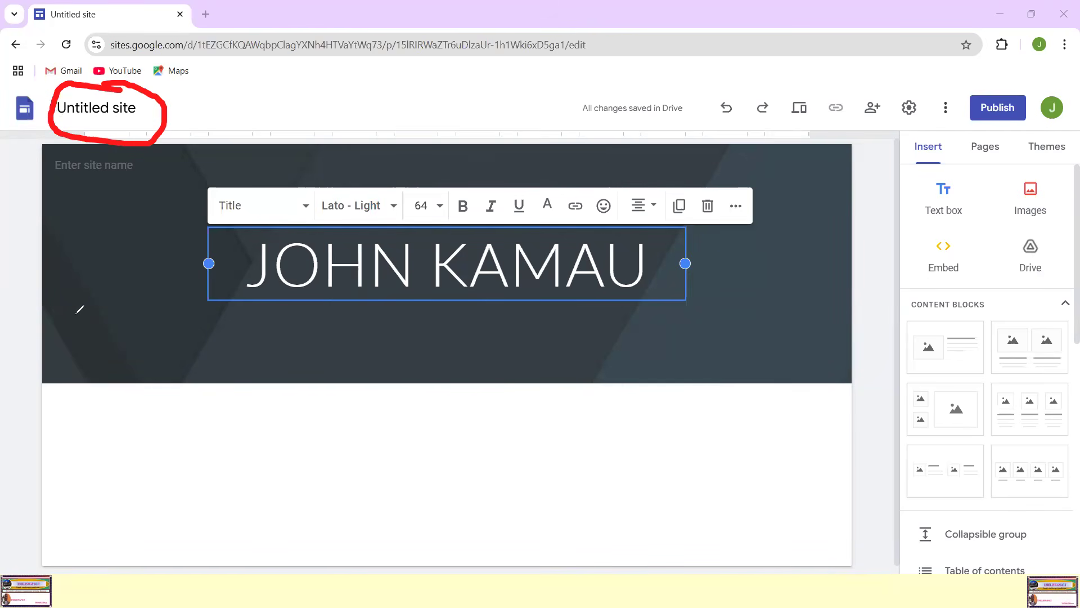
click(141, 108)
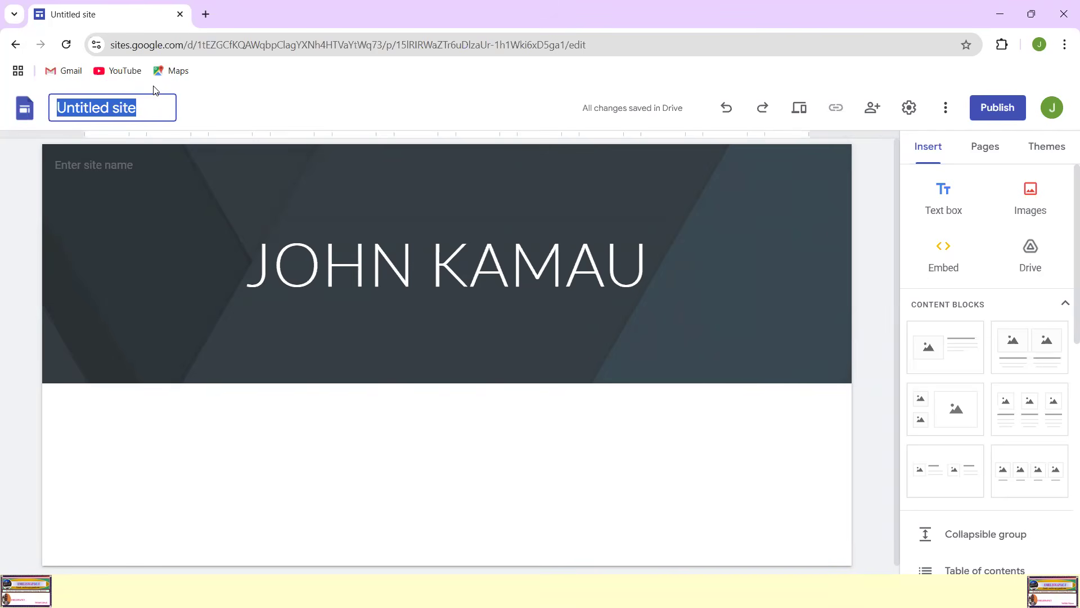
text(j)
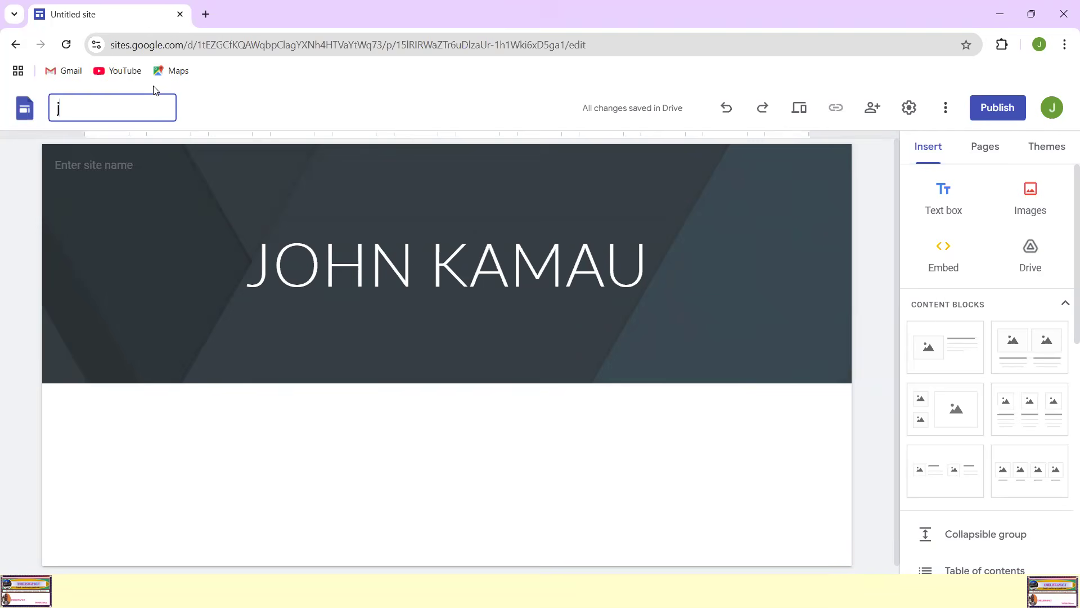
key(BackSpace)
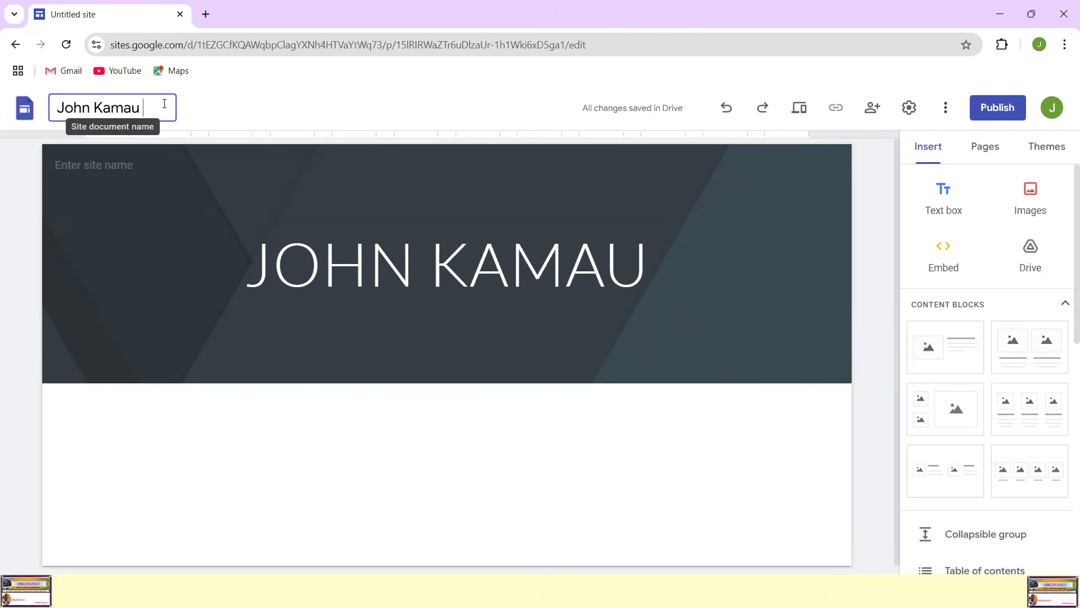
Step: Add the owner's surname in capitals to the end of the header's page title
click(657, 257)
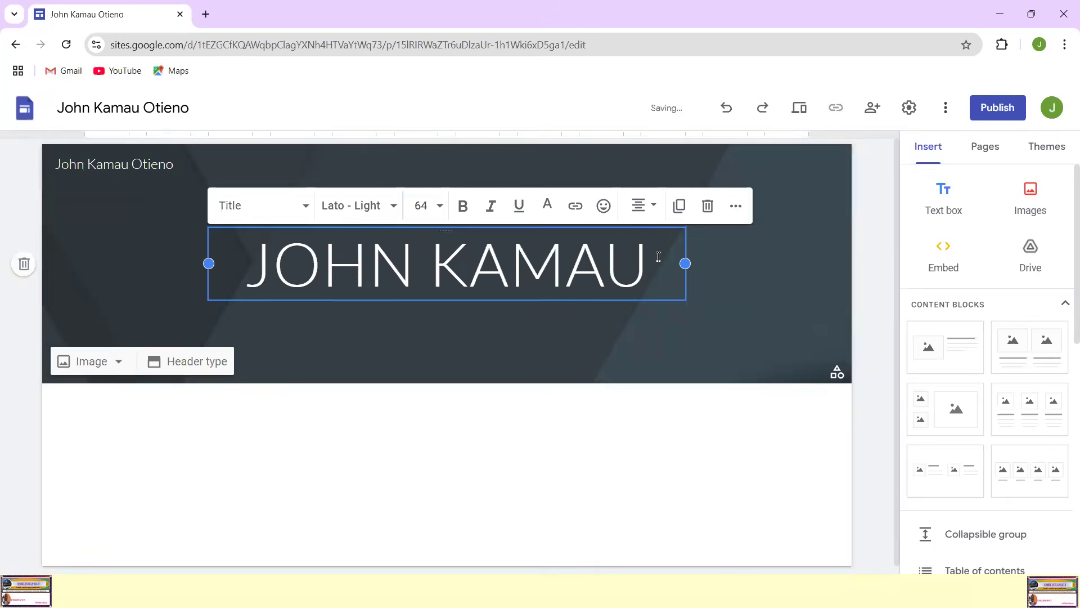
text(O)
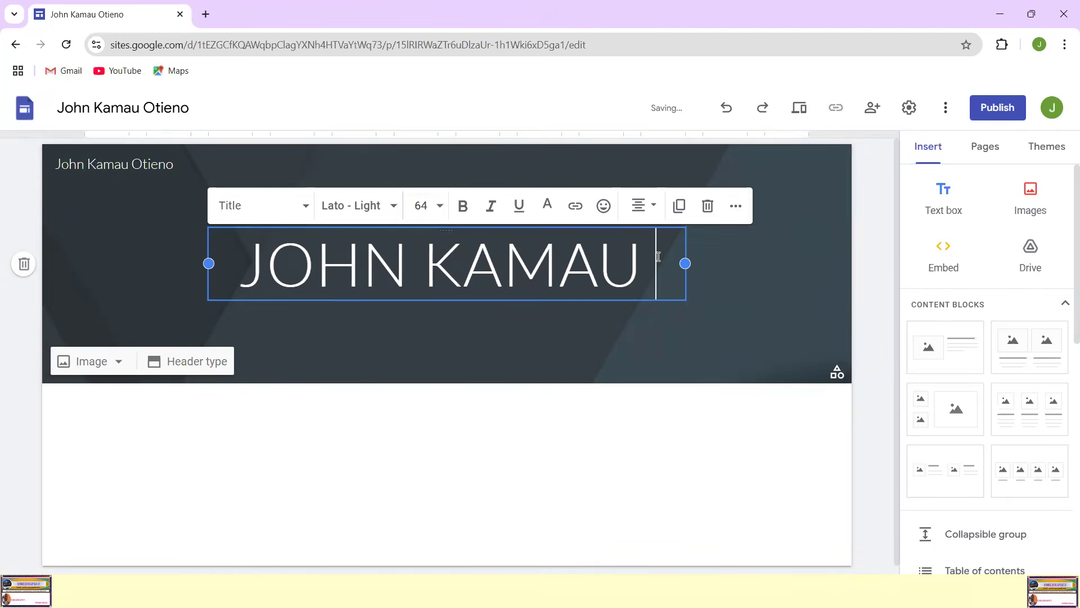
text(TIENO)
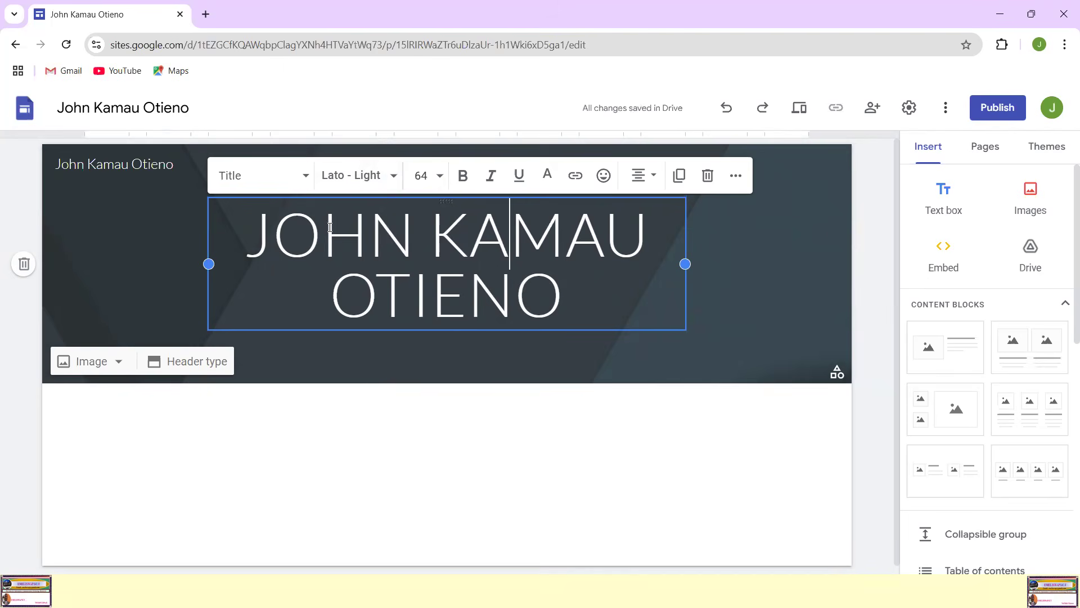
Step: Colour the whole page title in the header dark red and make it bold
click(257, 235)
drag(256, 235, 609, 290)
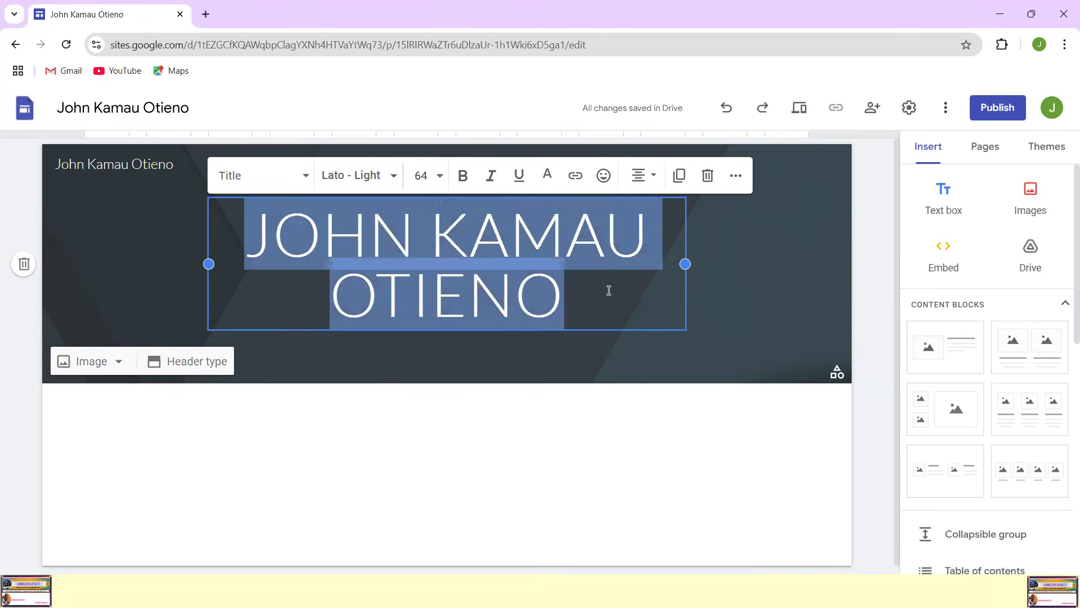
click(579, 297)
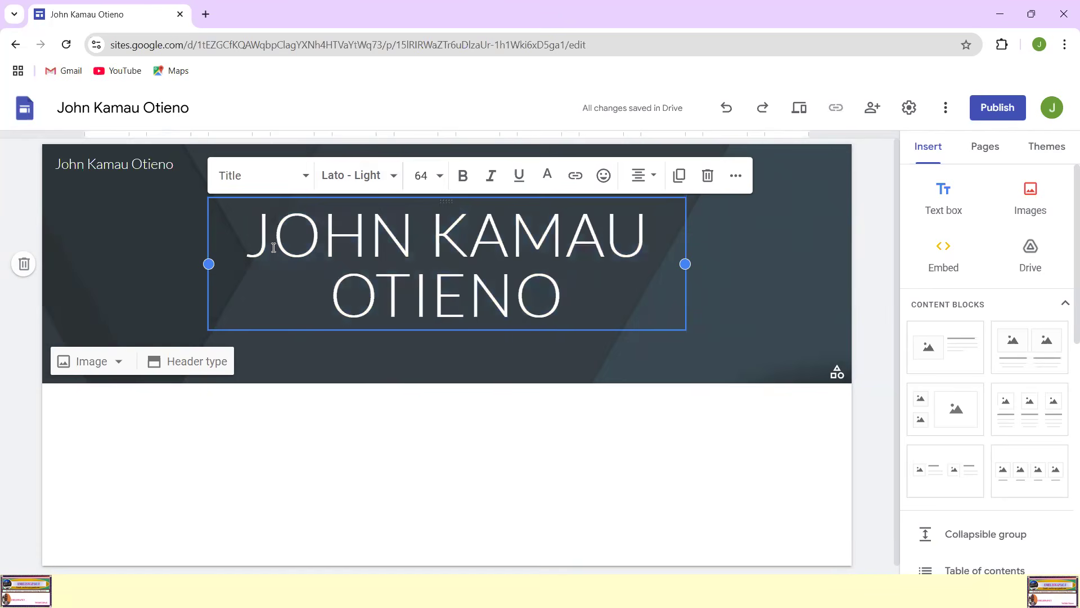
drag(254, 233, 566, 298)
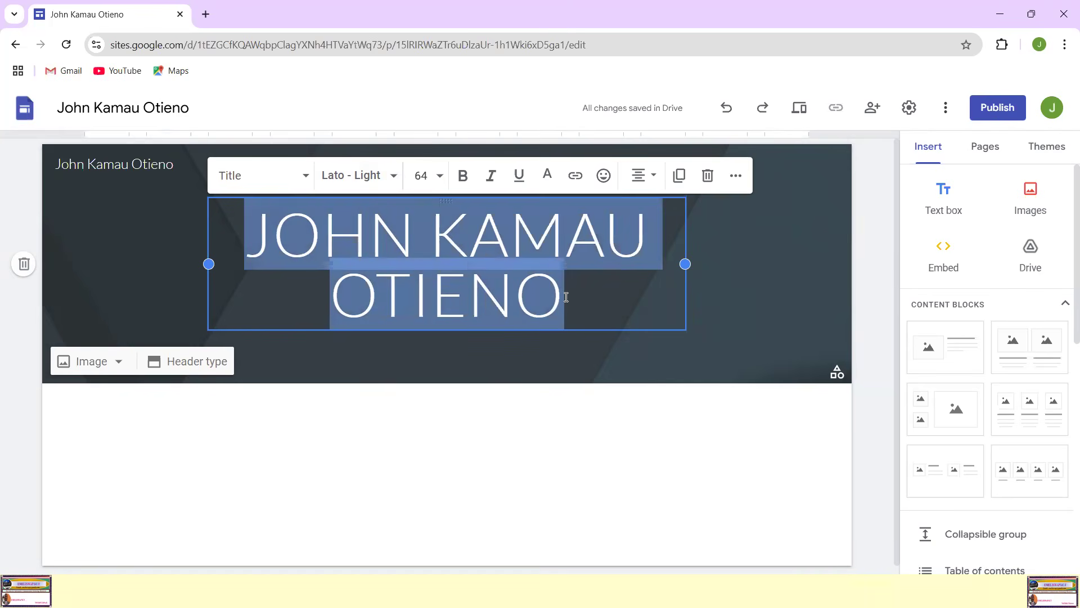
click(548, 174)
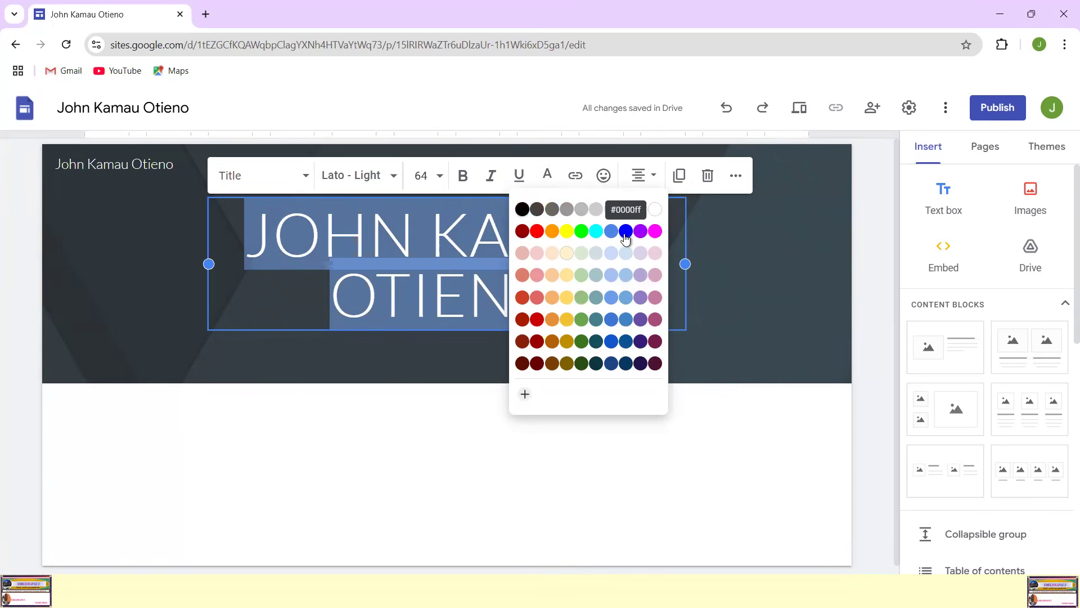
click(522, 232)
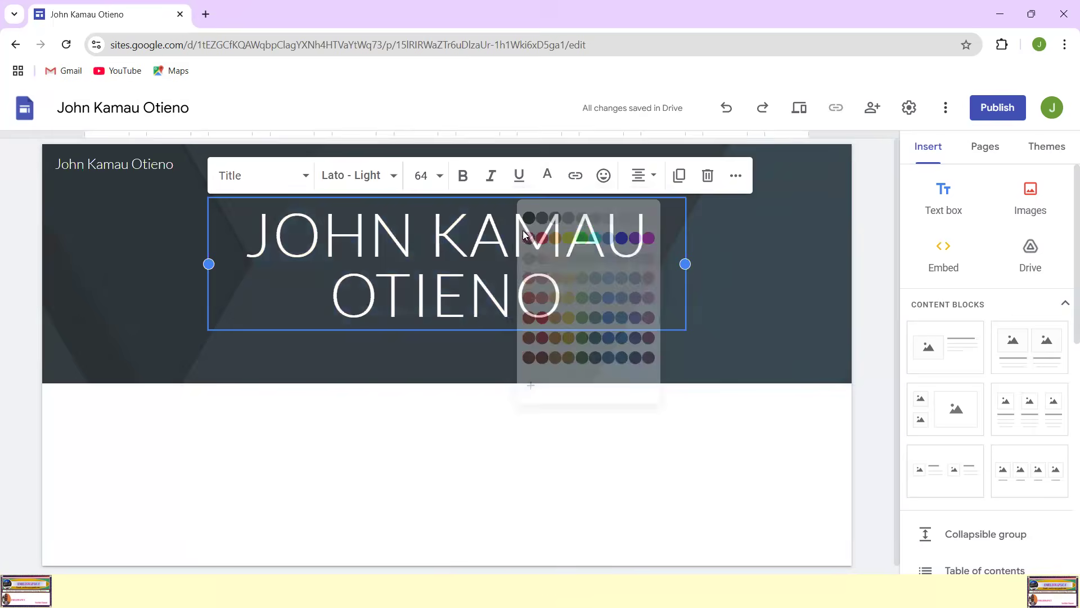
click(662, 298)
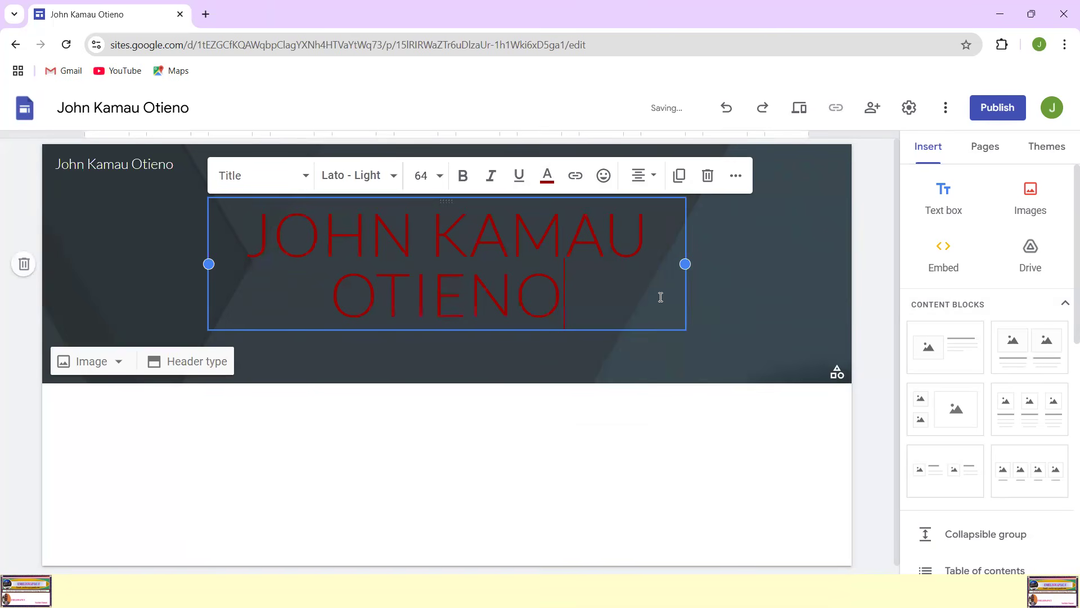
drag(249, 231, 567, 292)
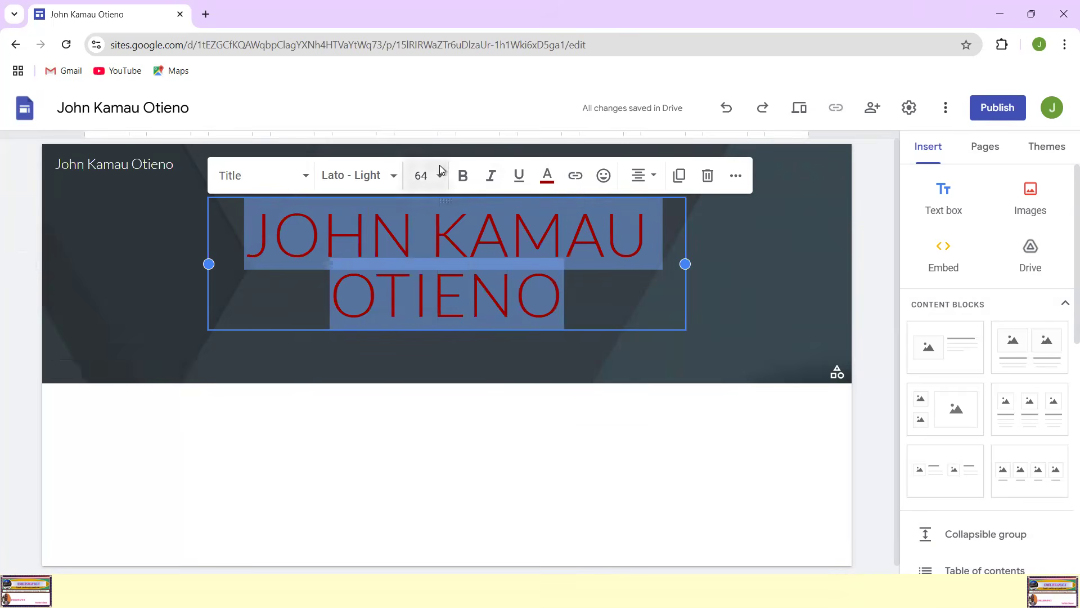
click(462, 177)
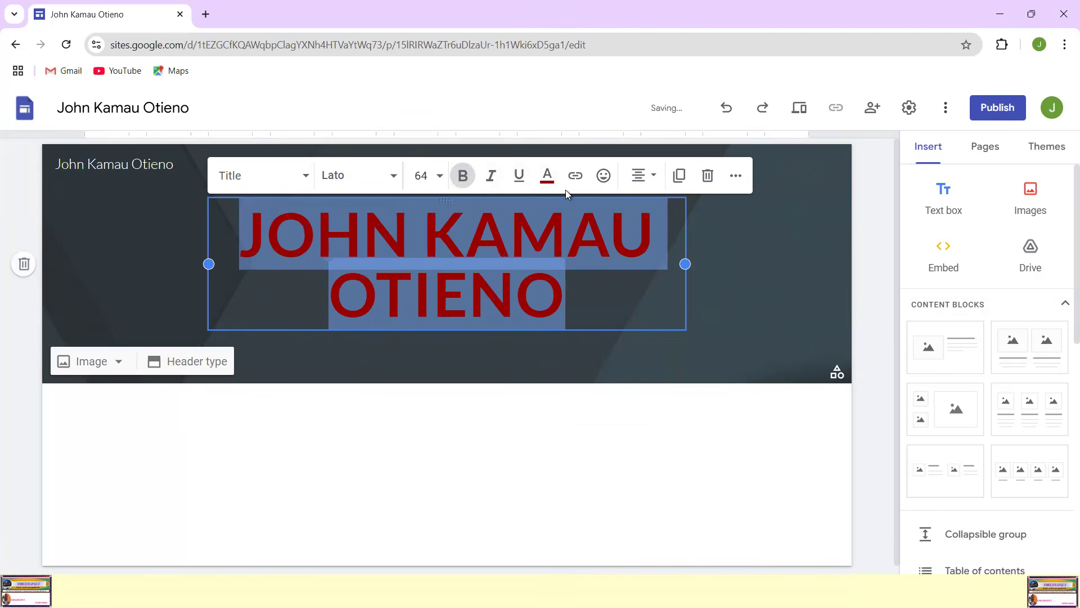
Step: Underline the whole page title in the header and apply the Title text style to it
click(517, 183)
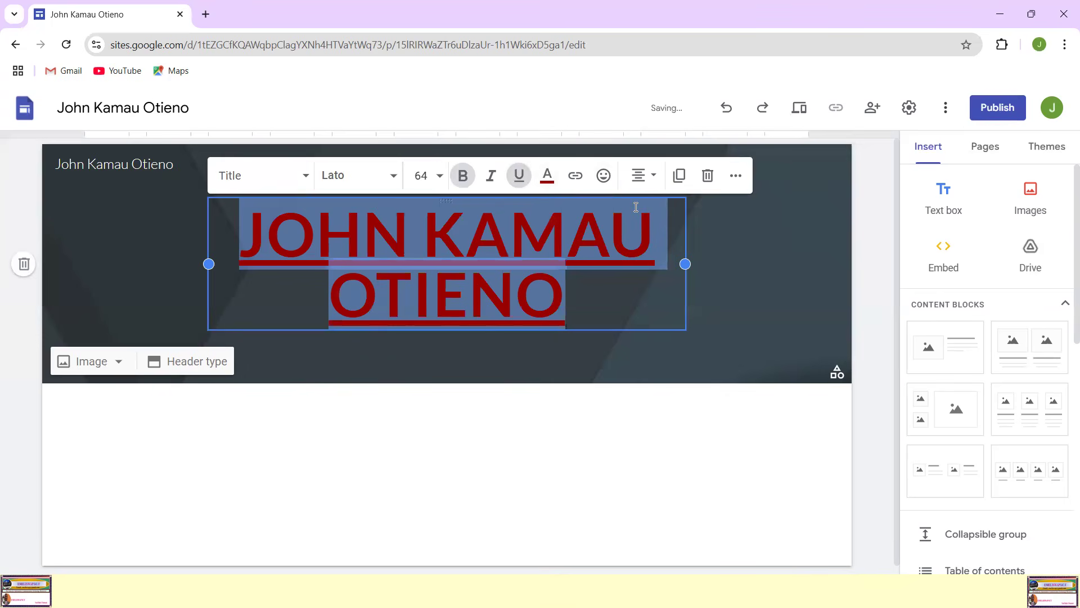
click(307, 178)
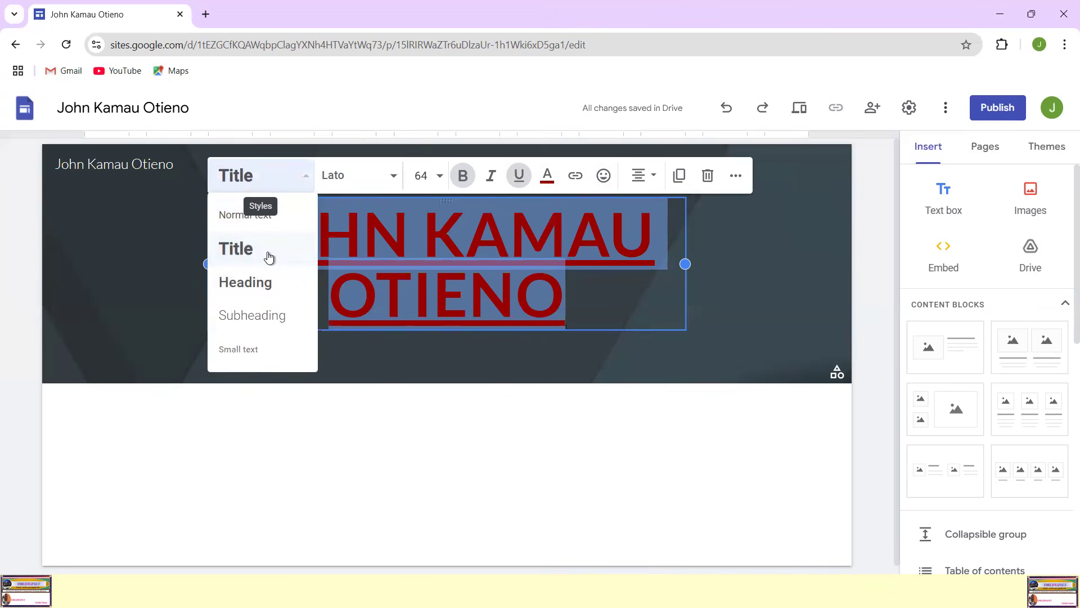
click(242, 250)
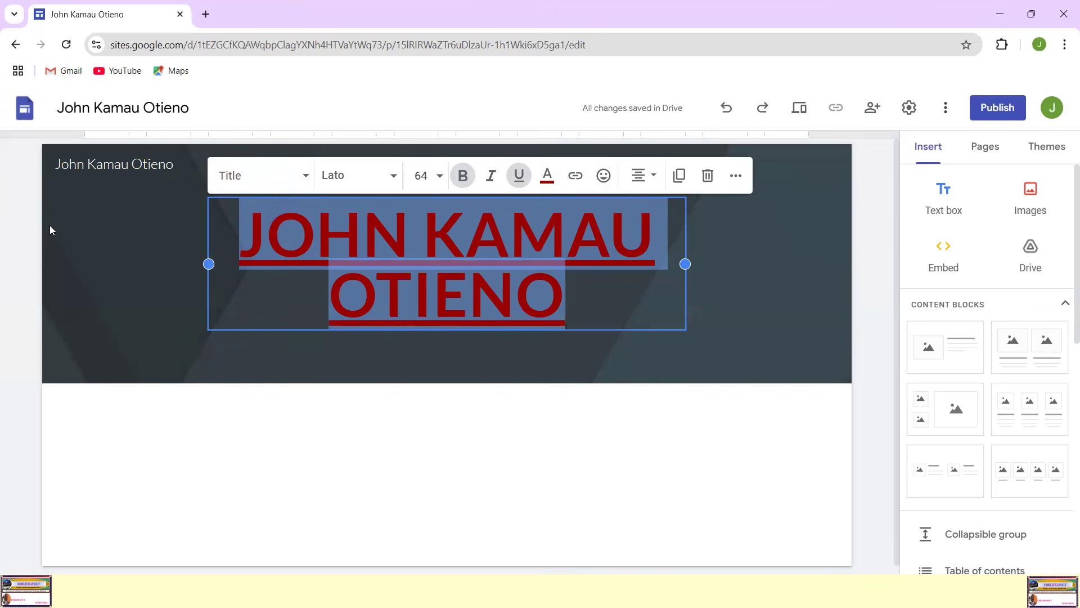
mouse_move(215, 197)
mouse_down()
mouse_move(206, 309)
mouse_move(471, 345)
mouse_move(694, 290)
mouse_move(675, 213)
mouse_move(336, 186)
mouse_move(174, 198)
mouse_up()
drag(695, 267, 777, 257)
mouse_move(202, 260)
mouse_down()
mouse_move(210, 273)
mouse_move(241, 251)
mouse_up()
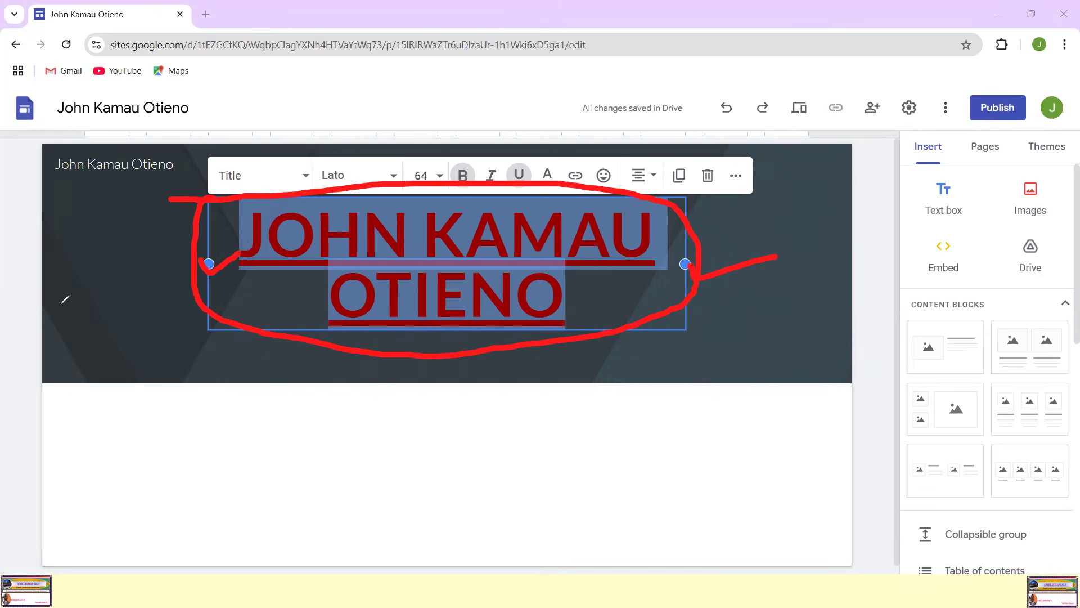
key(Escape)
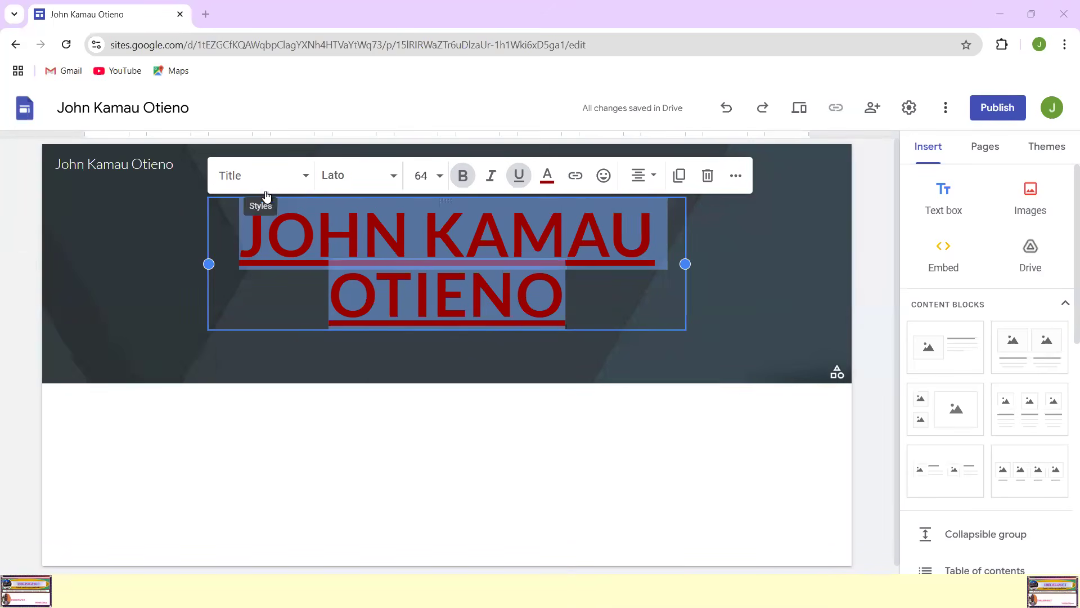
Step: Try justified alignment on the whole header title, and set it back to centred
click(242, 225)
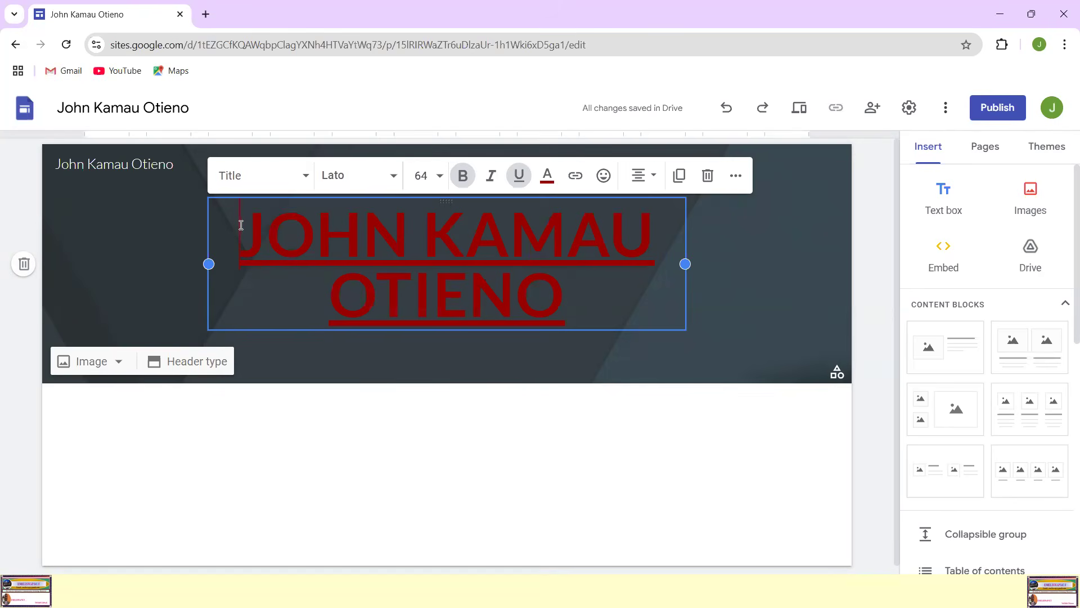
drag(276, 243, 584, 302)
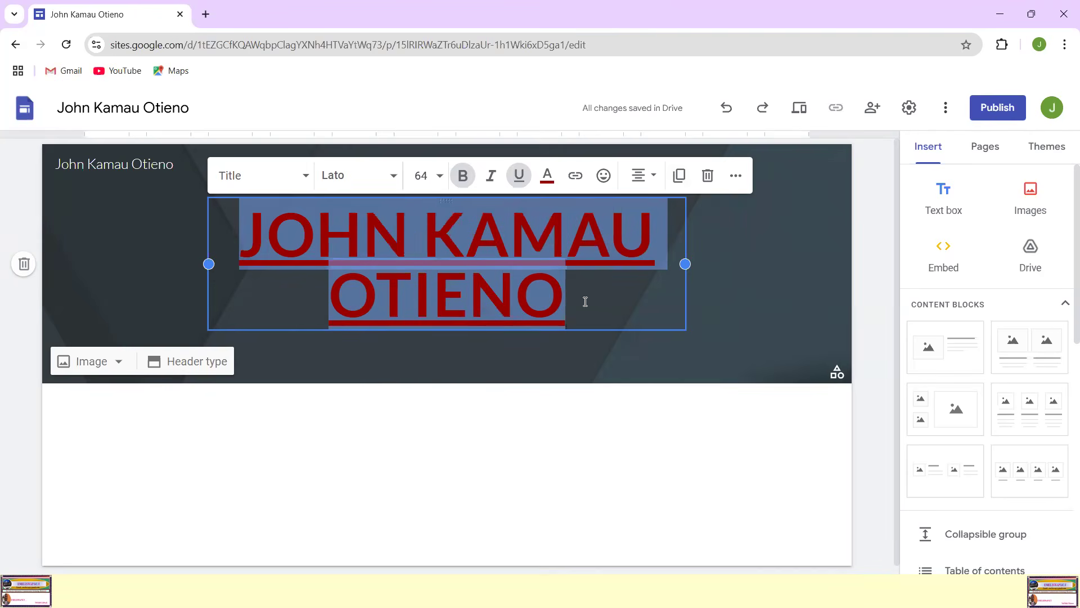
click(652, 179)
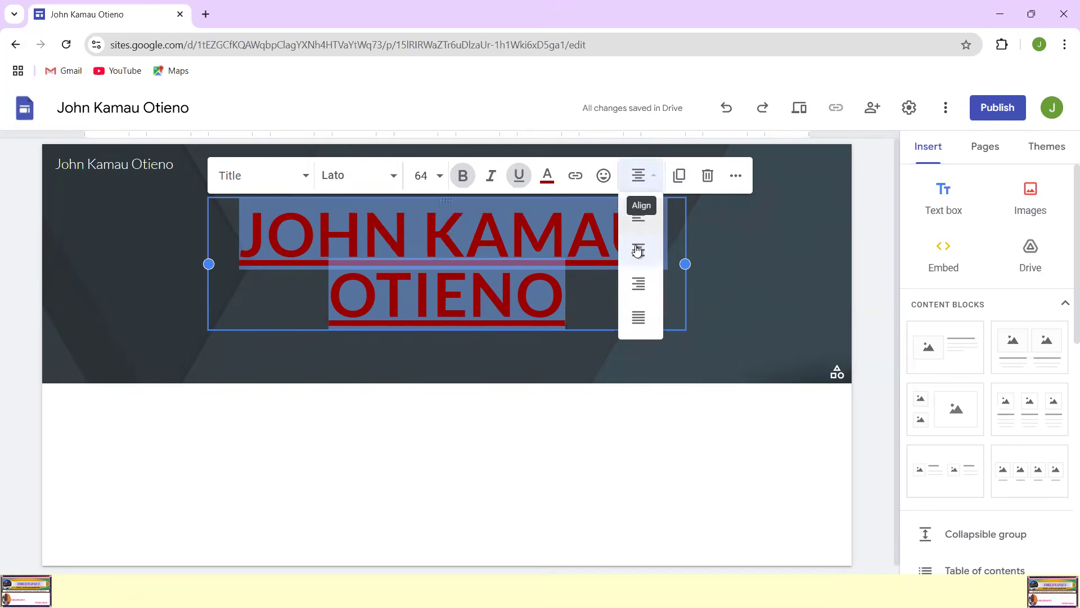
click(645, 325)
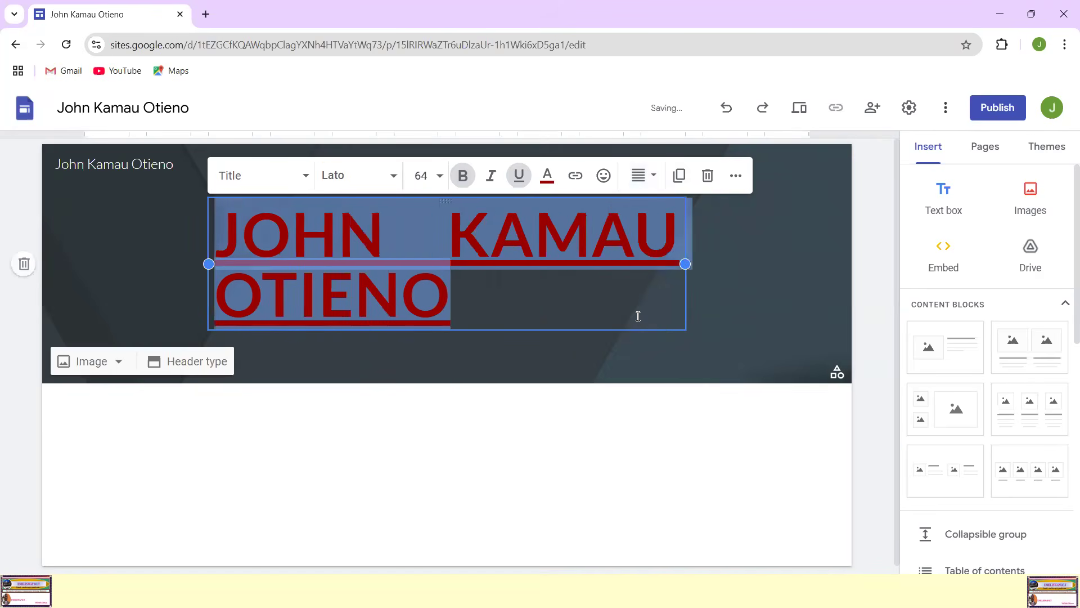
click(650, 176)
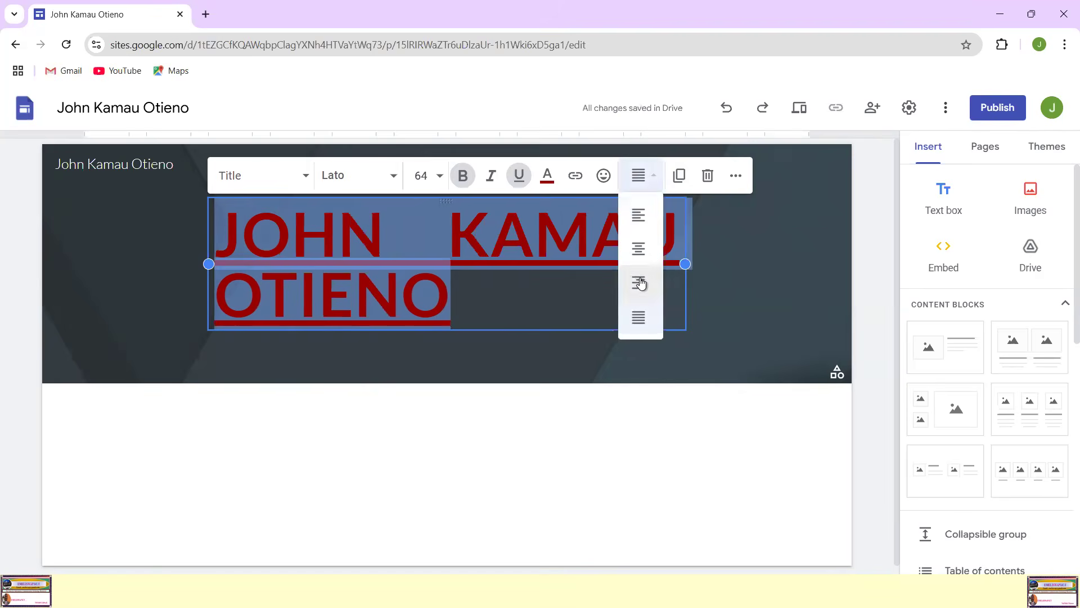
click(638, 254)
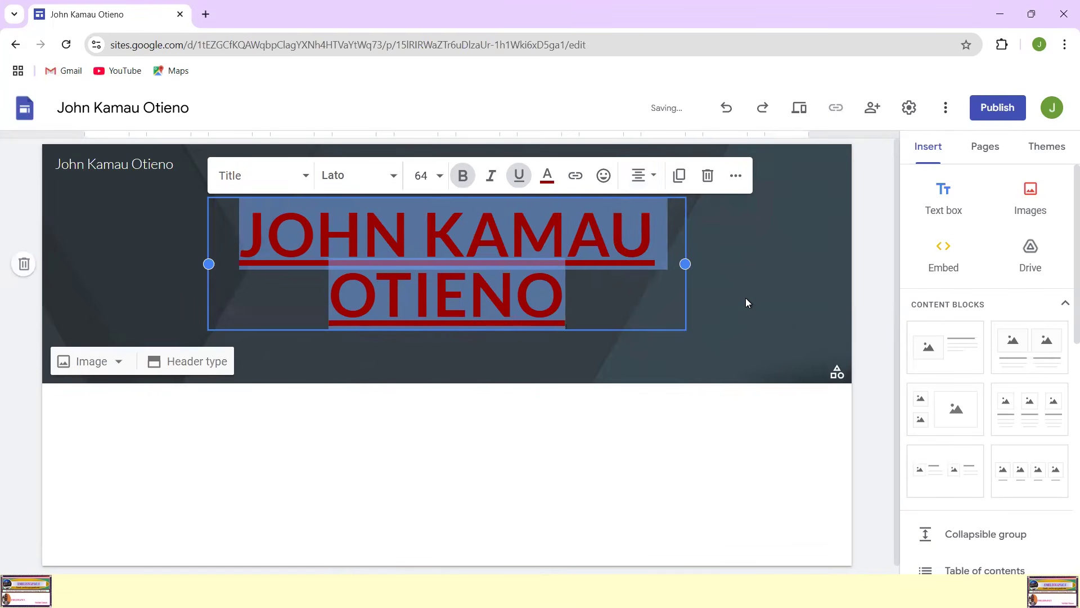
Step: Widen the header title's text box by extending its right edge towards the right side of the banner
click(658, 277)
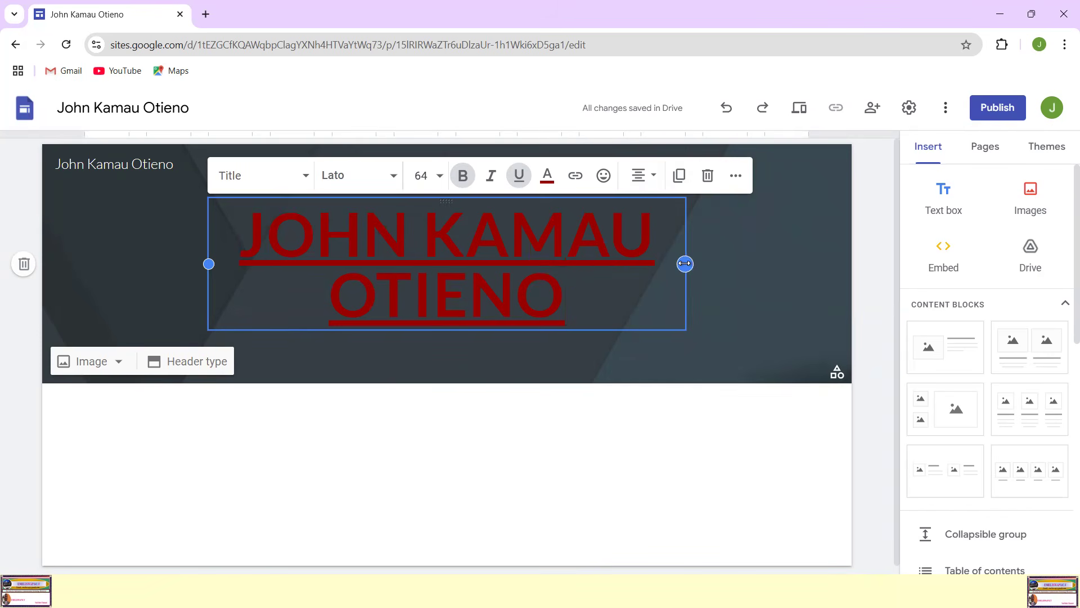
drag(685, 263, 770, 259)
mouse_move(209, 264)
mouse_down()
mouse_move(120, 264)
mouse_move(240, 275)
mouse_move(270, 267)
mouse_move(205, 264)
mouse_up()
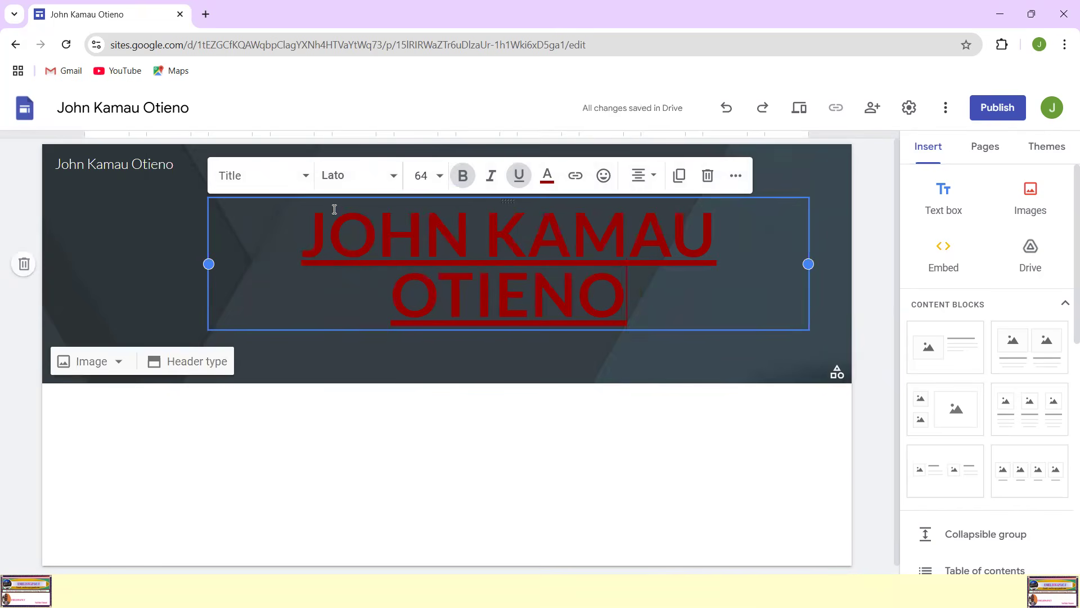
Step: Try the Pacifico font on the whole header title
drag(536, 279, 419, 260)
drag(309, 234, 703, 288)
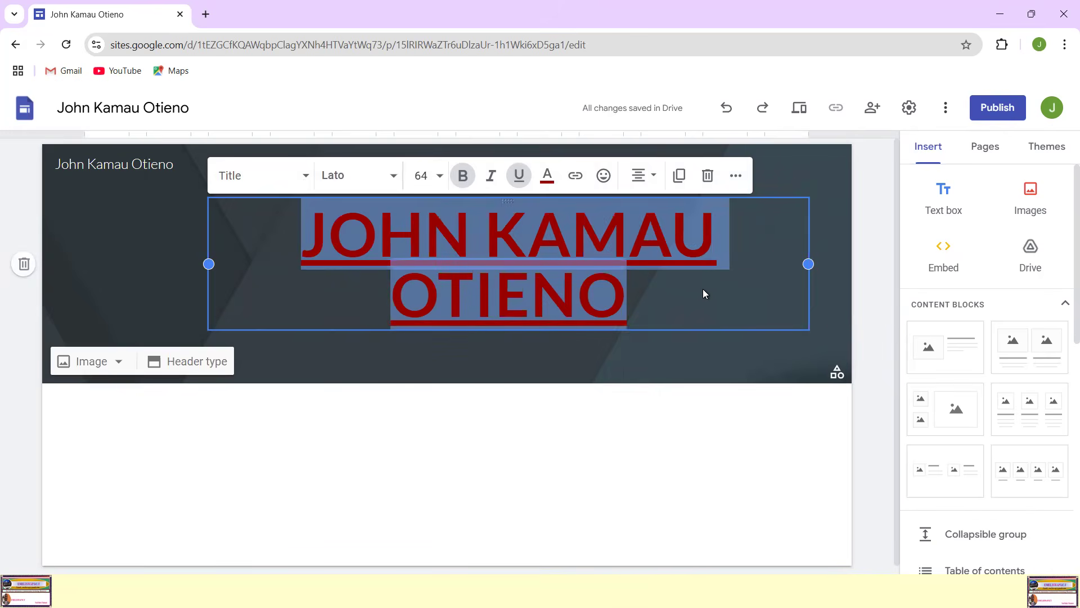
click(392, 177)
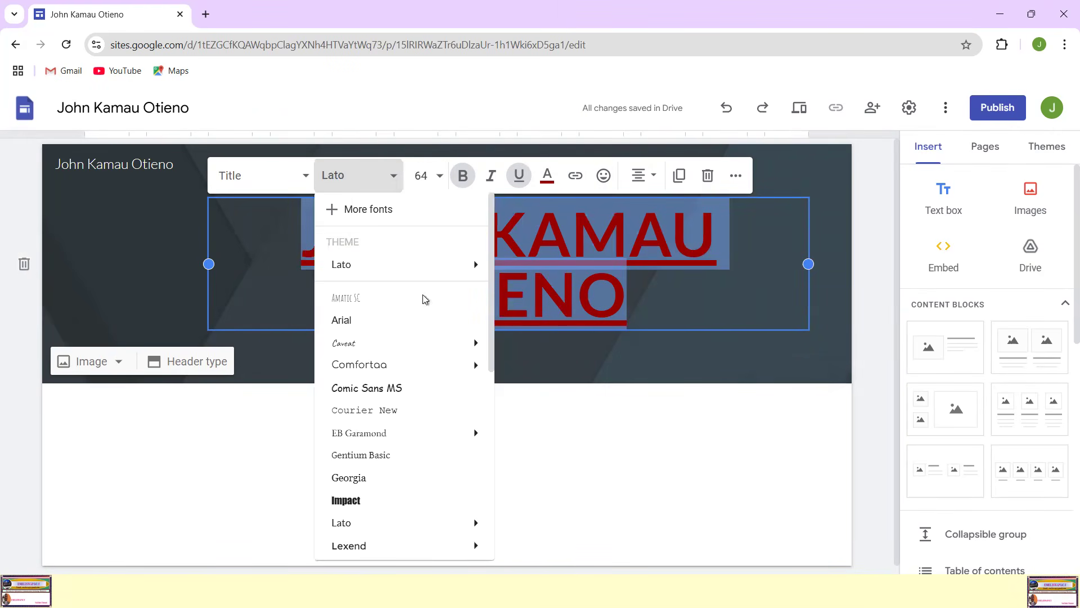
scroll(426, 319, down, 6)
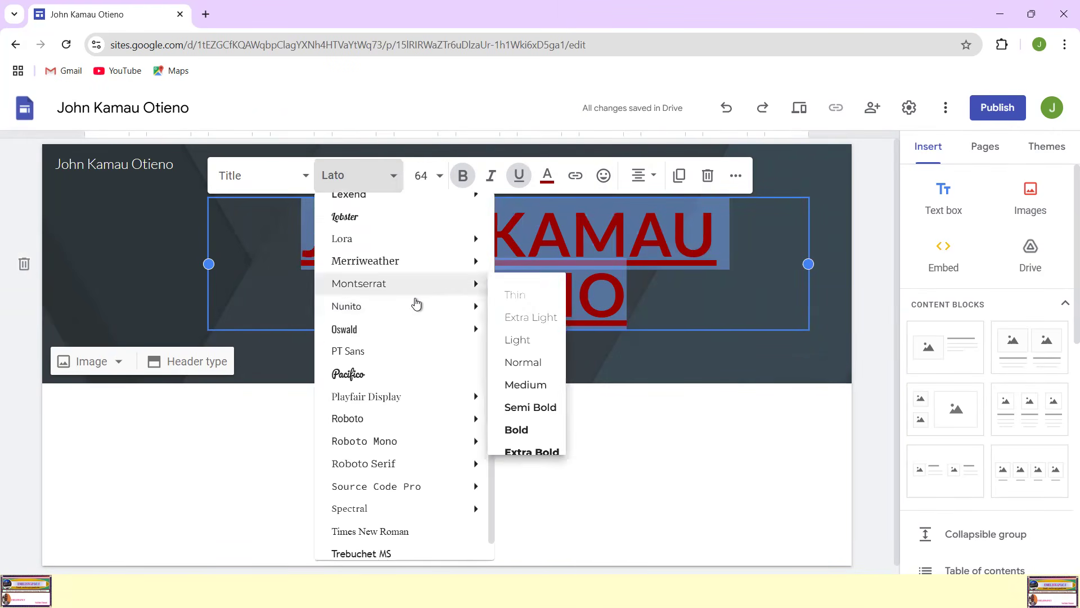
mouse_move(355, 329)
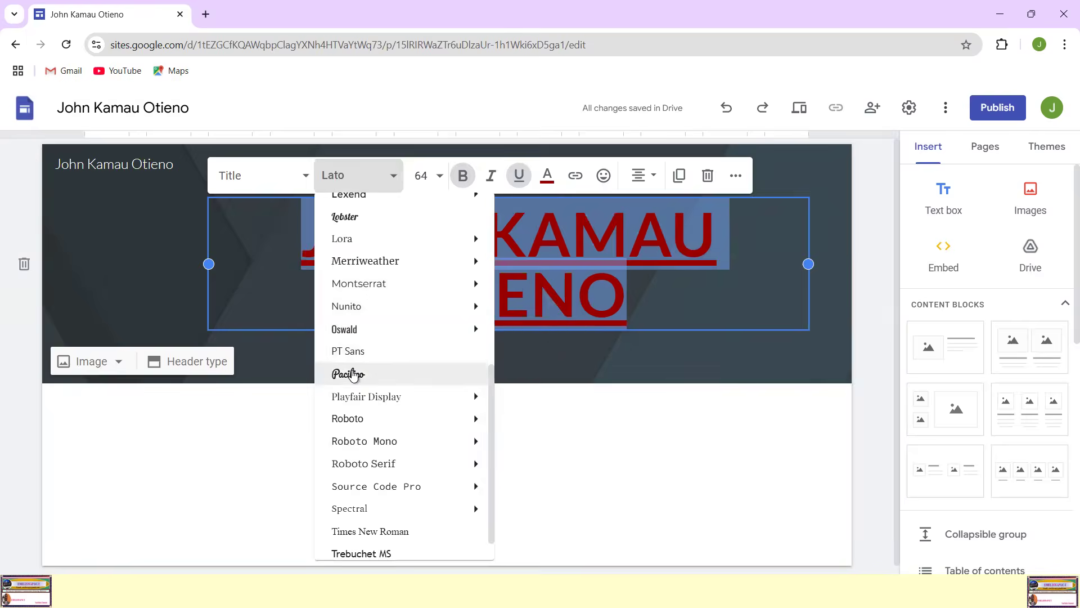
click(350, 374)
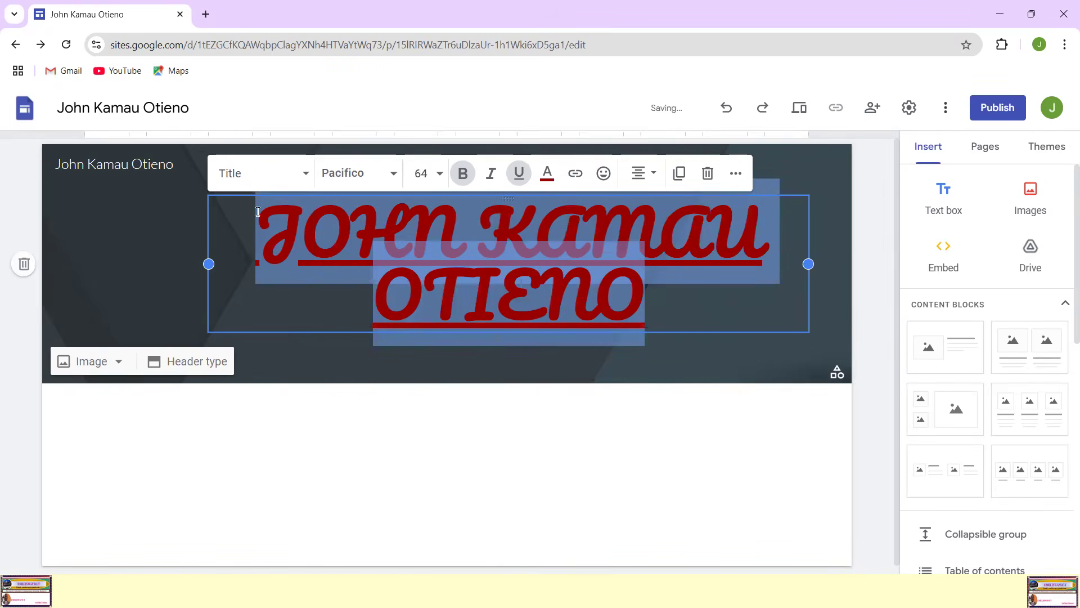
Step: Set the header title's font to Merriweather in the Black weight and deselect the text
click(386, 176)
scroll(365, 332, down, 5)
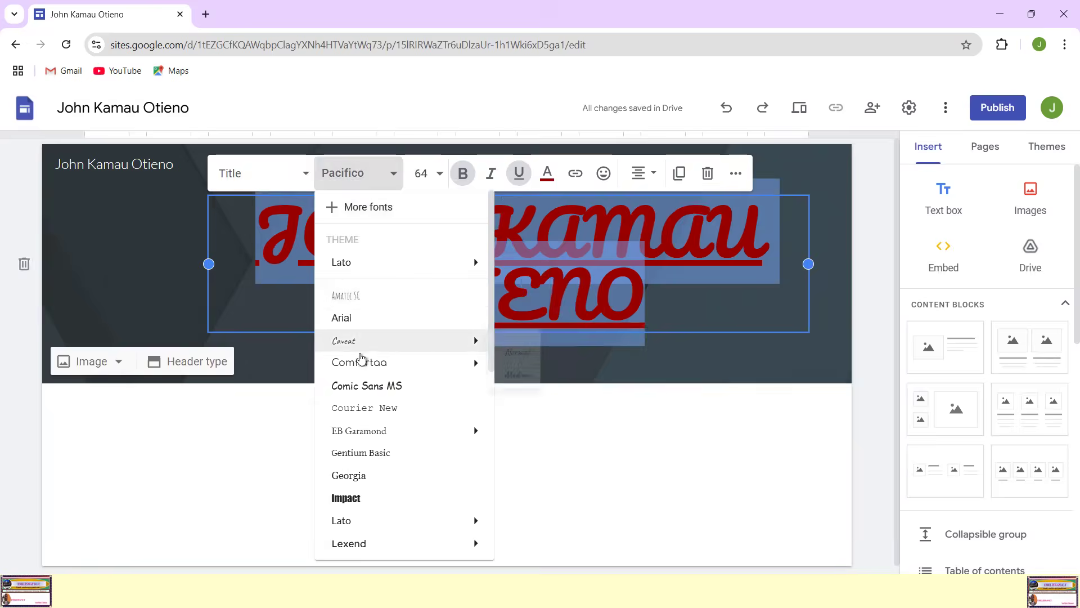
mouse_move(362, 337)
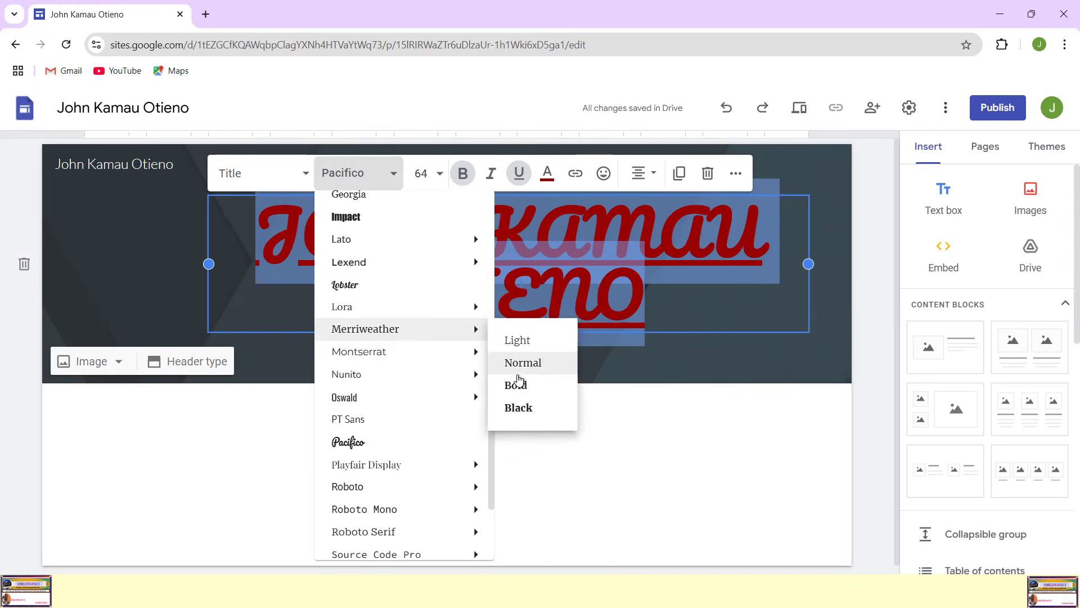
click(515, 406)
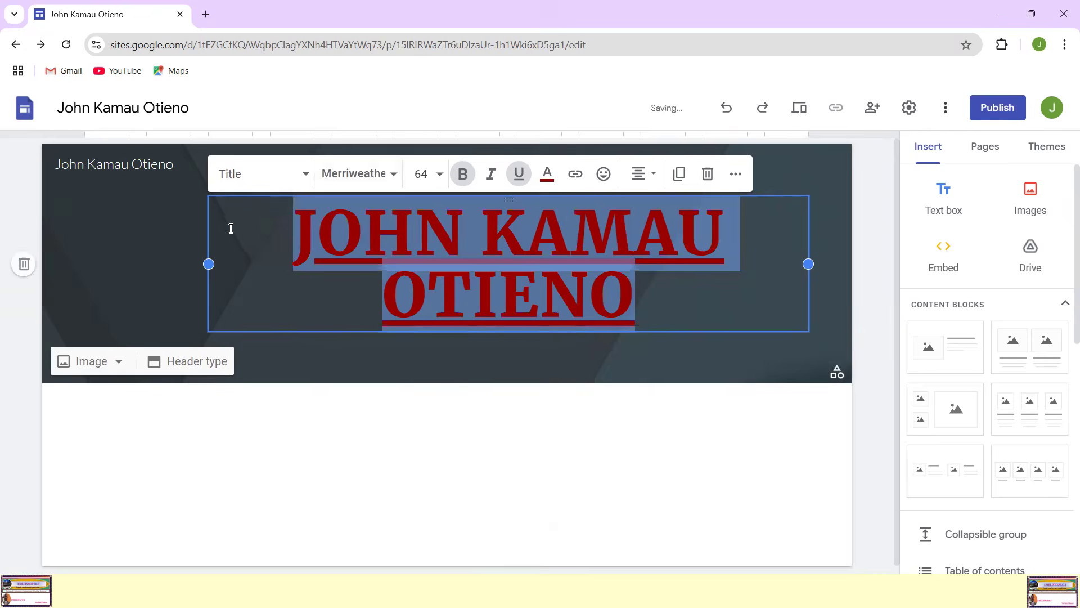
click(637, 291)
drag(545, 263, 560, 264)
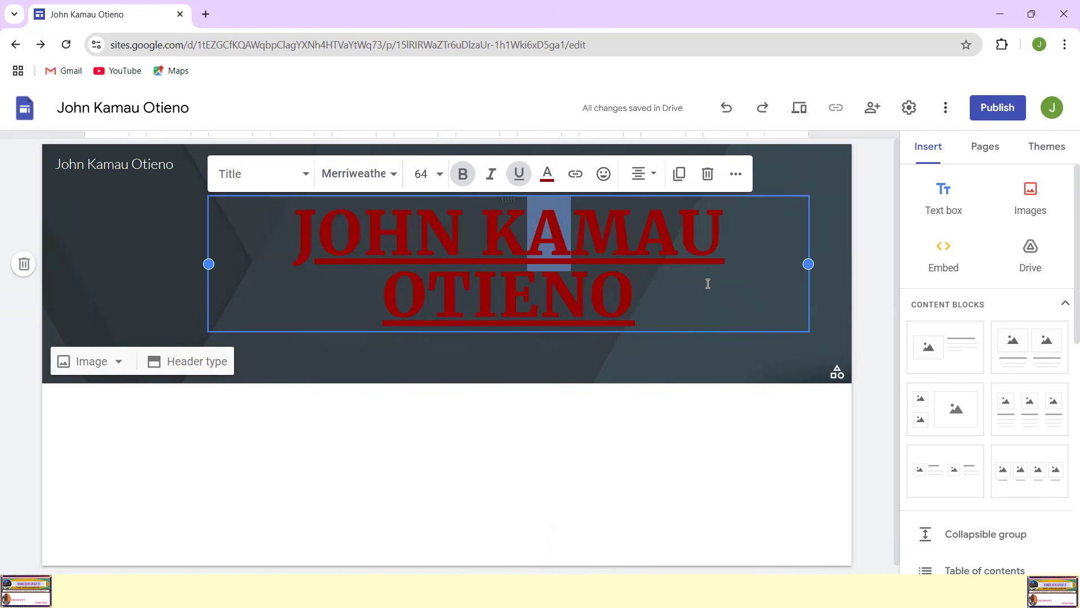
click(708, 283)
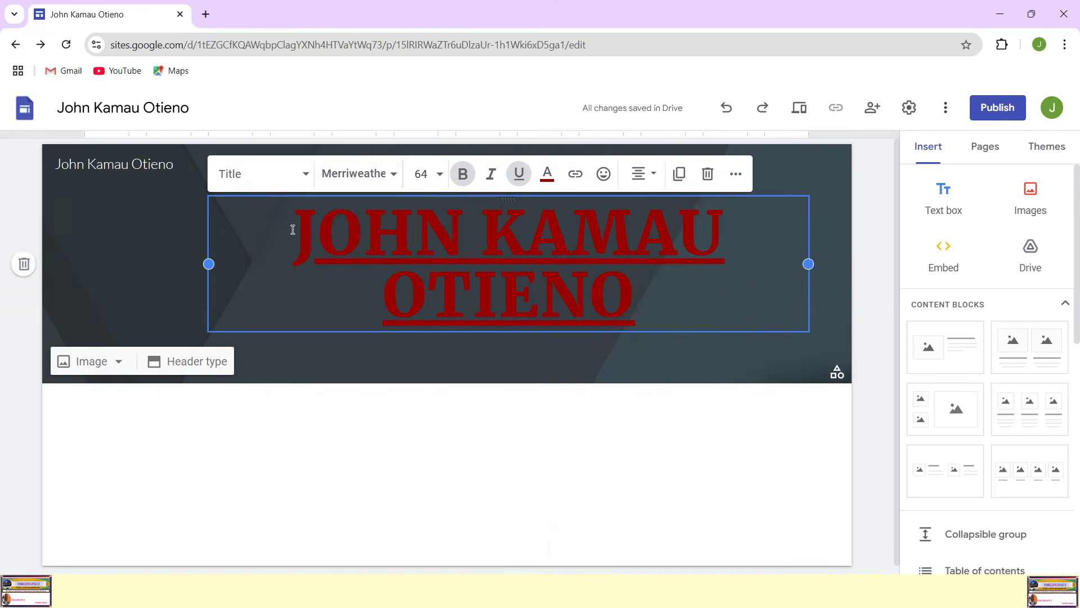
Step: Colour the whole header title blue and deselect its text box
drag(294, 227, 655, 281)
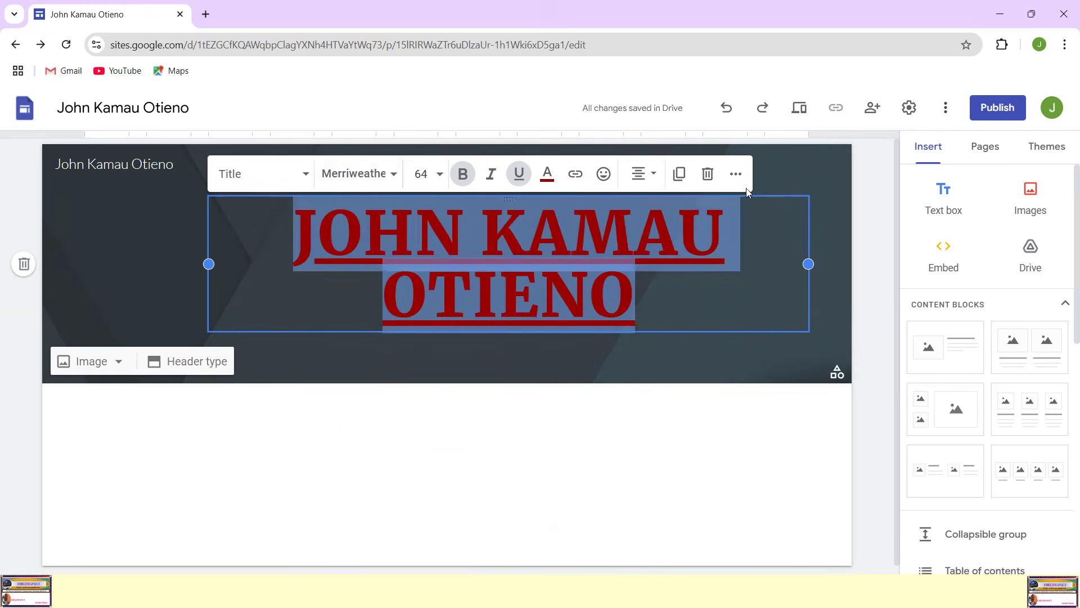
click(547, 174)
click(626, 229)
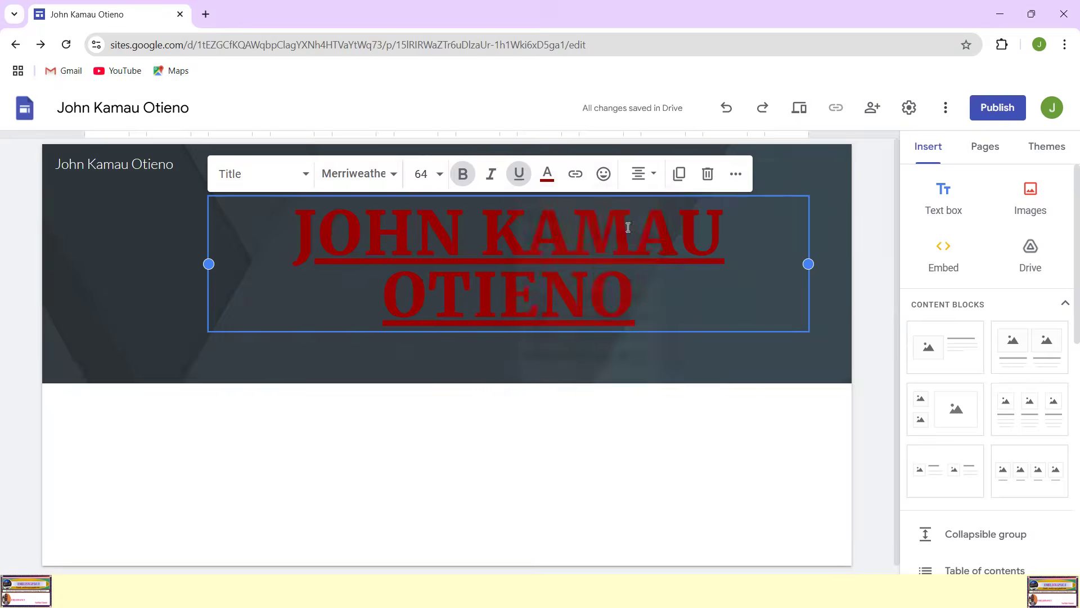
click(784, 250)
click(818, 252)
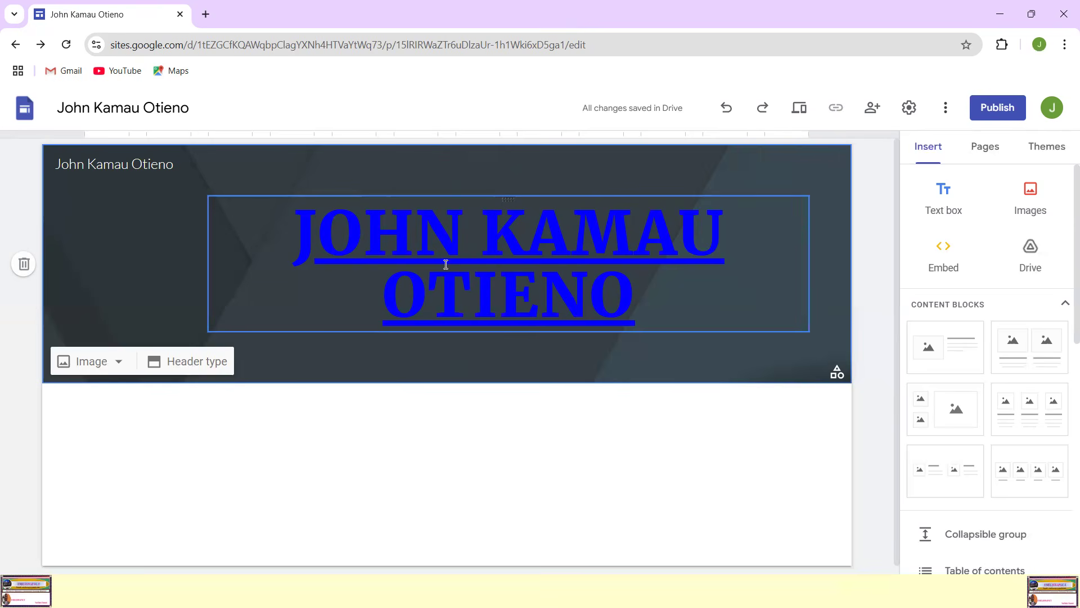
click(738, 280)
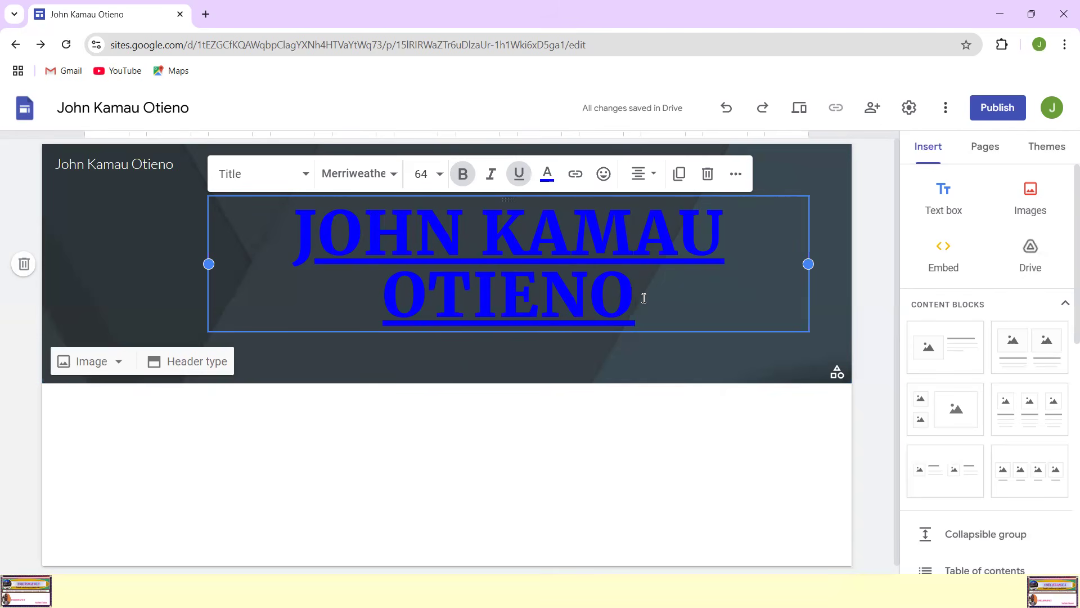
click(97, 252)
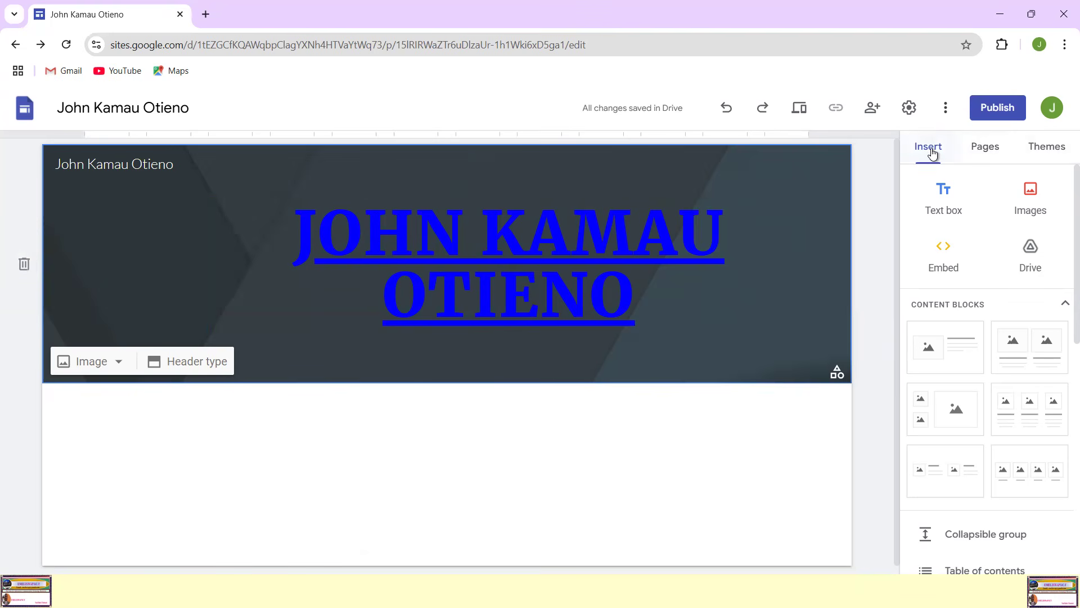
mouse_move(129, 186)
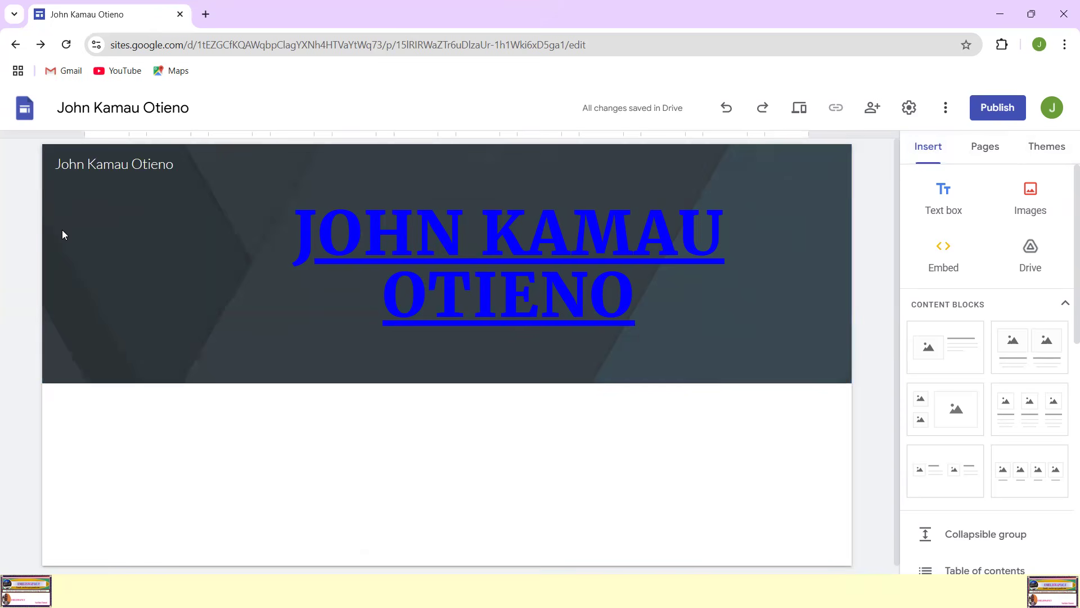
mouse_move(1039, 133)
mouse_down()
mouse_move(876, 142)
mouse_move(1030, 170)
mouse_move(1058, 135)
mouse_move(1012, 129)
mouse_up()
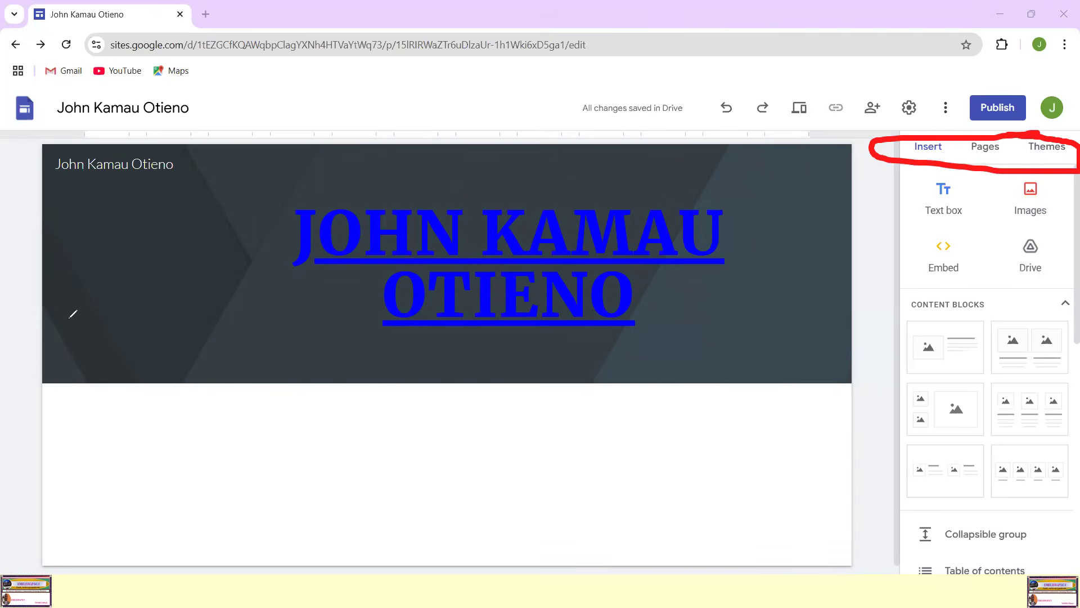
key(Escape)
Step: Look through the site's insertable content, its page list and the custom and Google-made themes
click(917, 156)
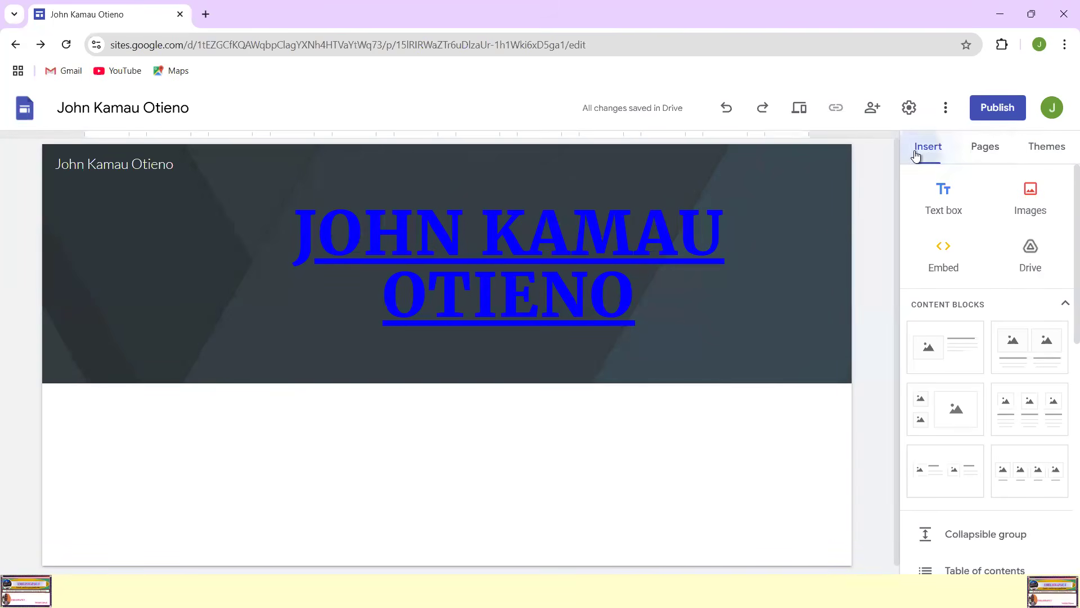
click(979, 149)
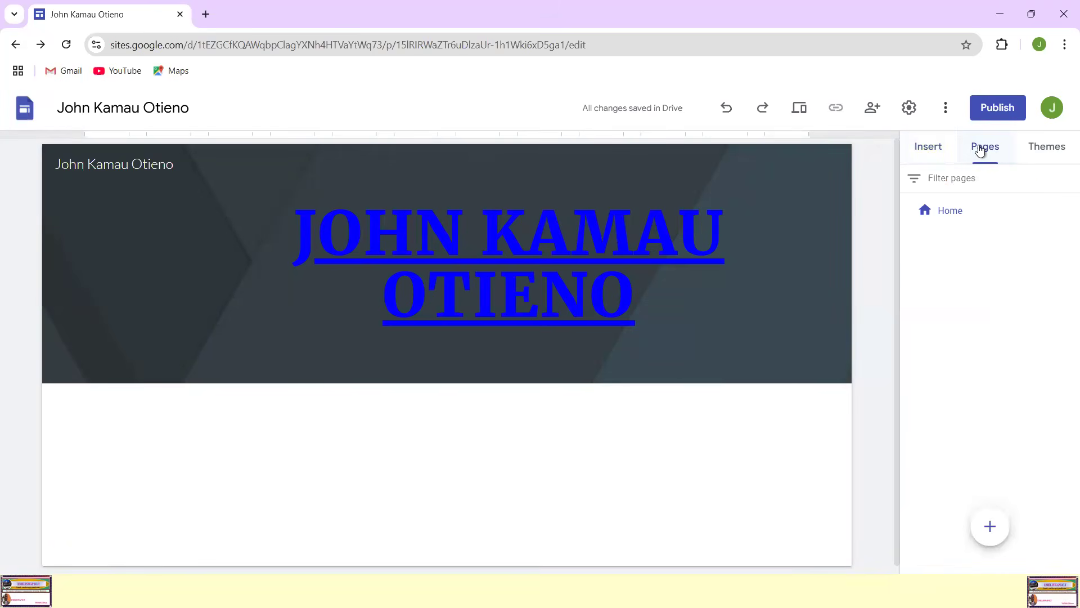
click(1046, 149)
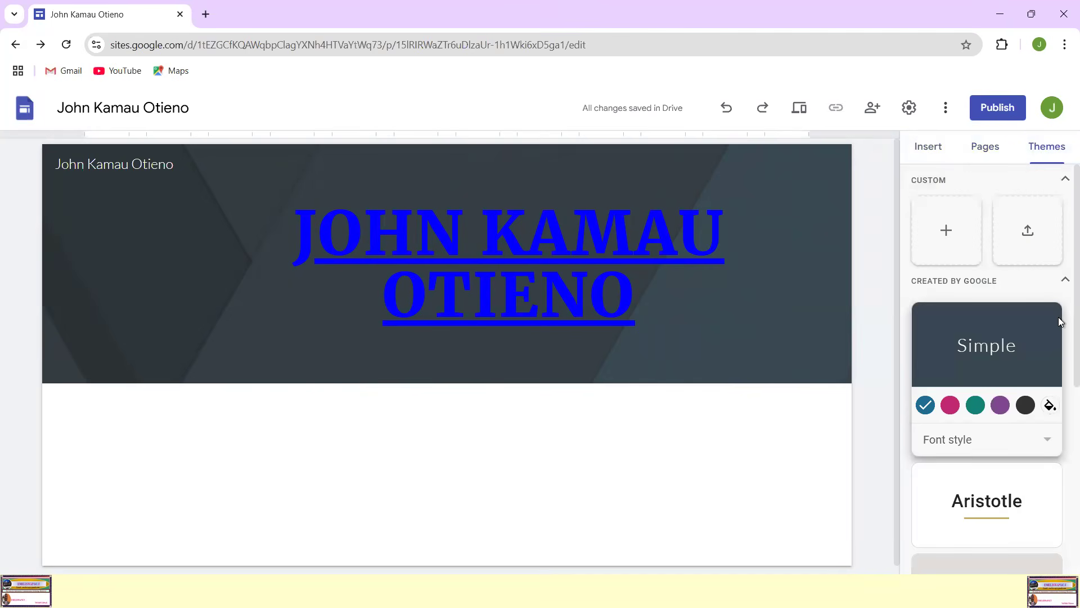
scroll(1038, 377, down, 5)
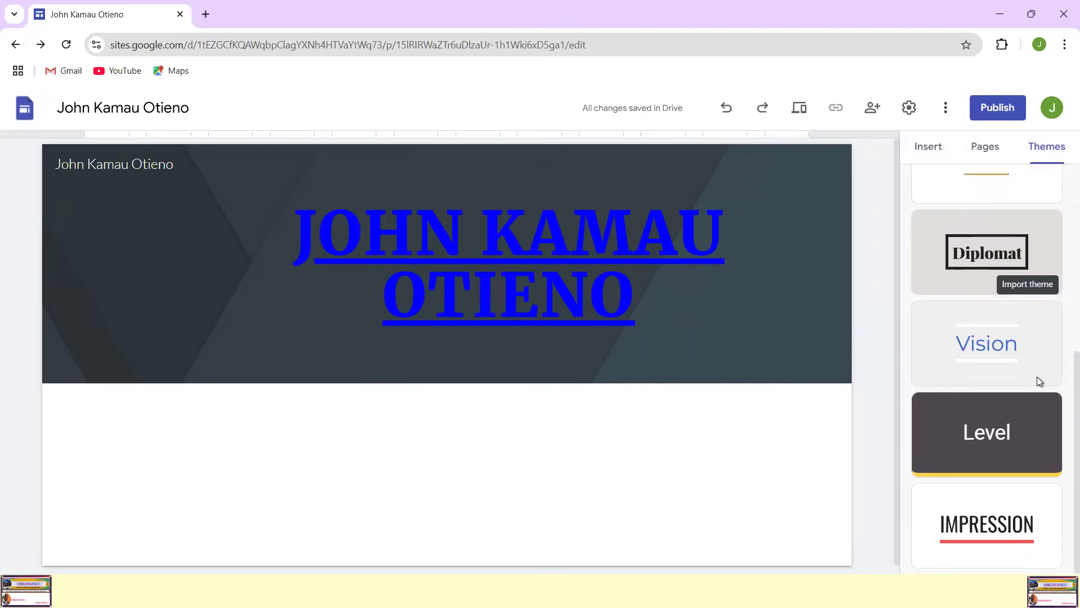
scroll(1038, 376, up, 5)
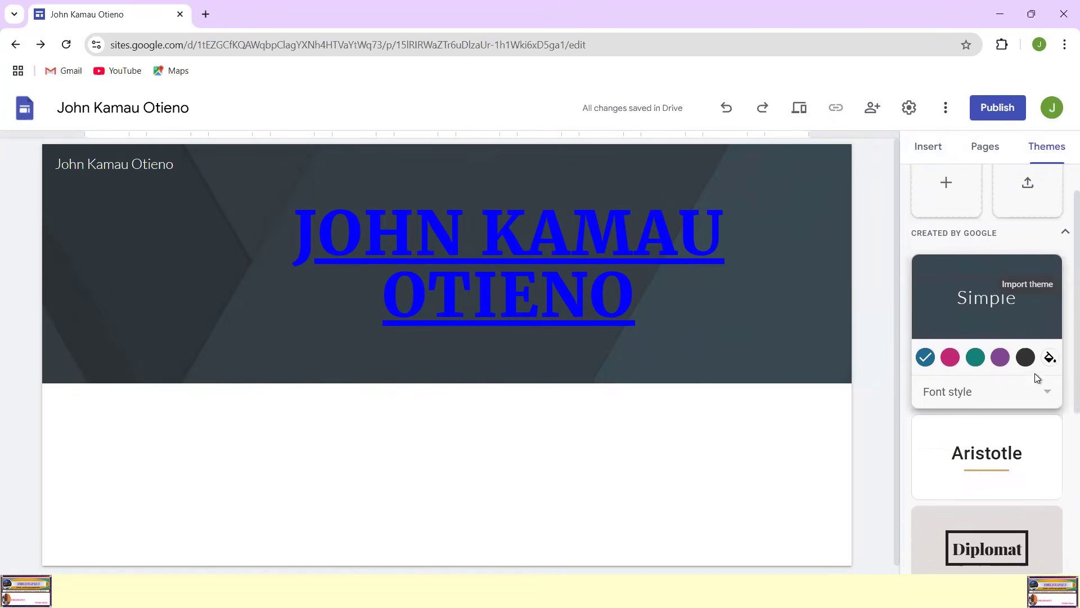
Step: Browse the Google-made themes and try Aristotle, Diplomat, Vision, Level and Impression on the site in turn
scroll(997, 372, down, 4)
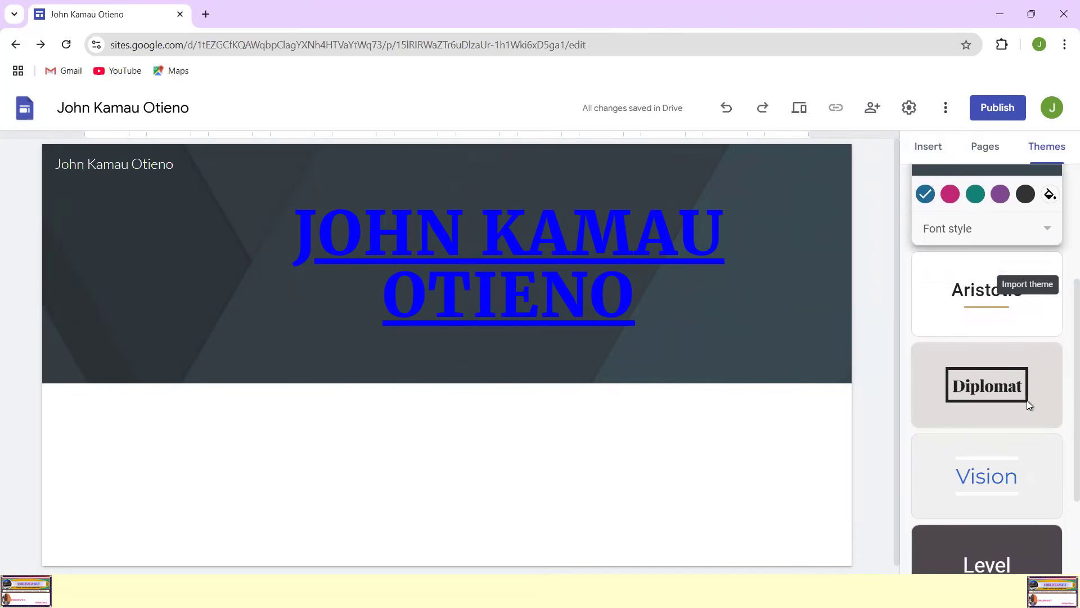
scroll(1028, 400, down, 2)
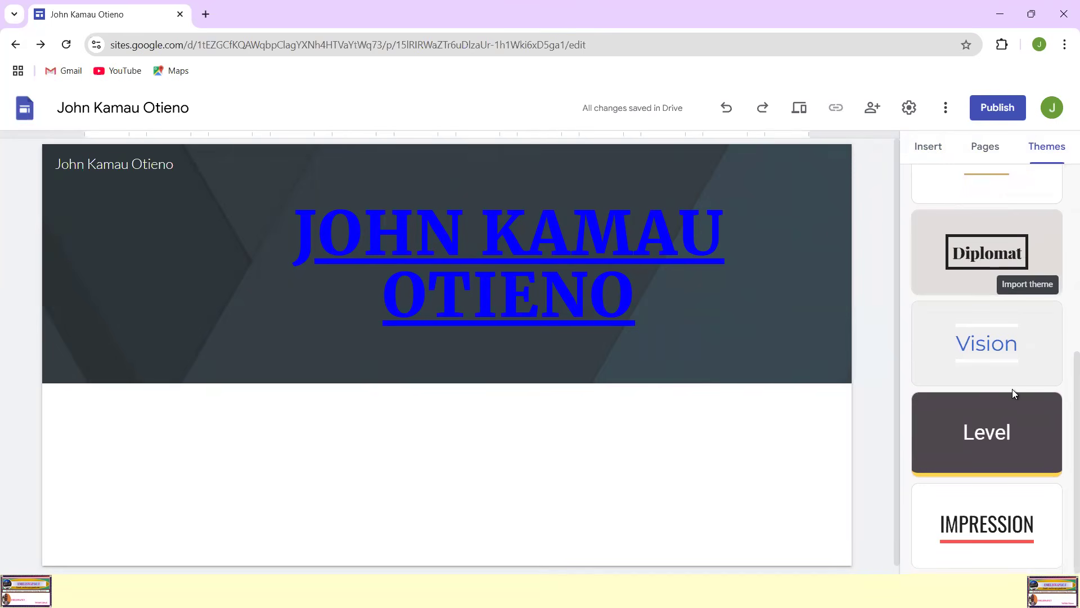
scroll(1018, 389, up, 6)
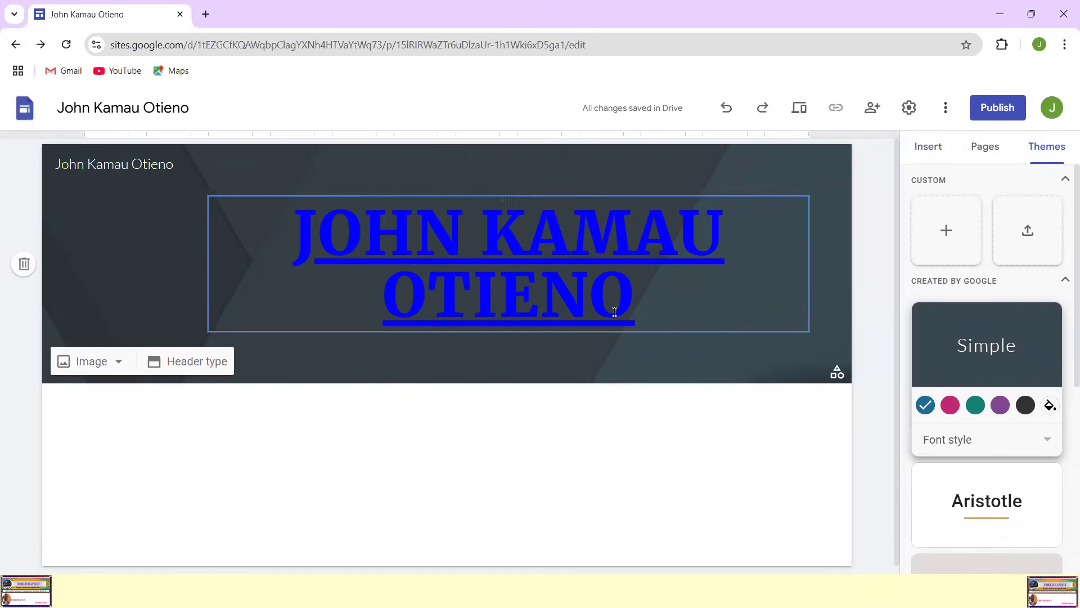
scroll(1023, 374, down, 3)
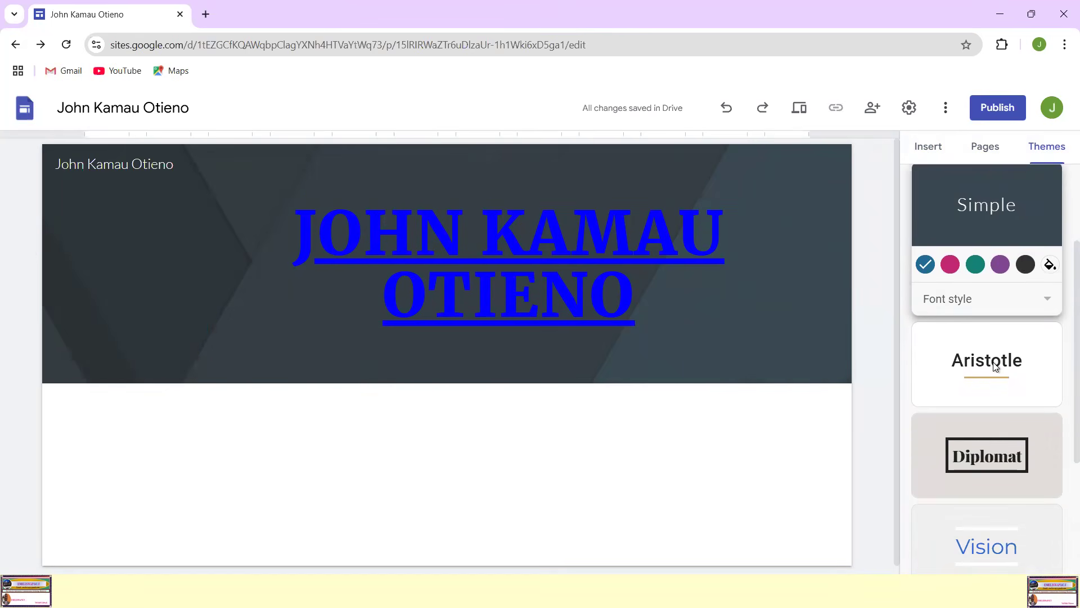
click(995, 367)
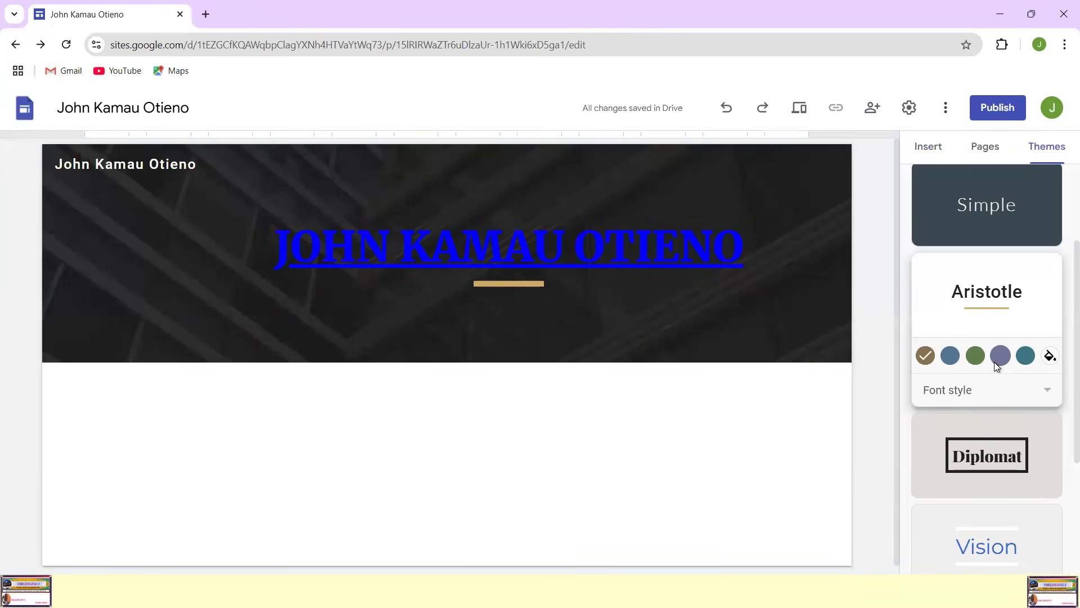
scroll(995, 363, down, 3)
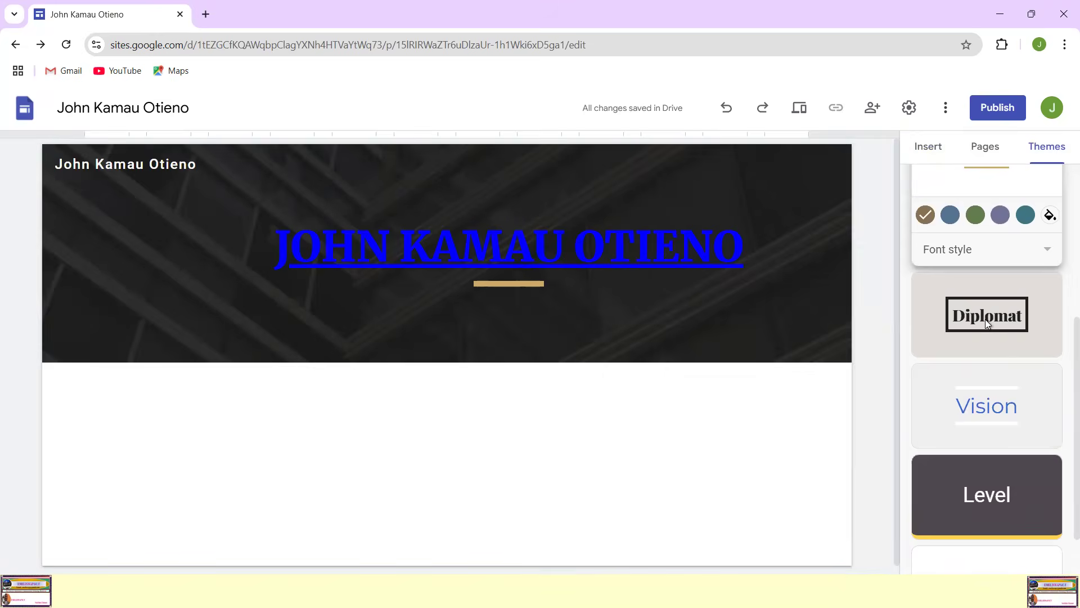
click(984, 318)
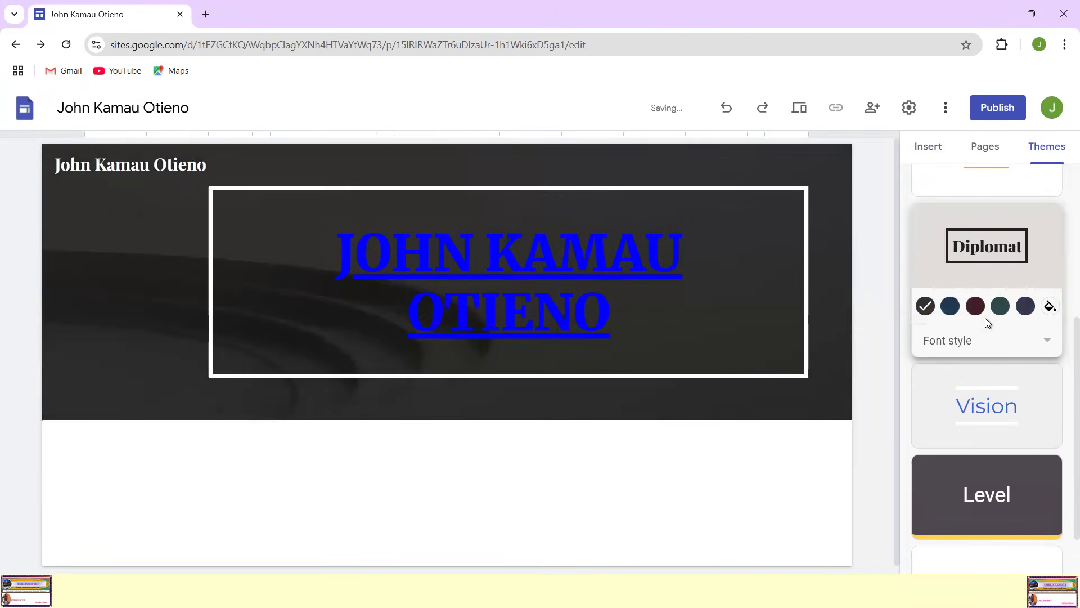
click(994, 404)
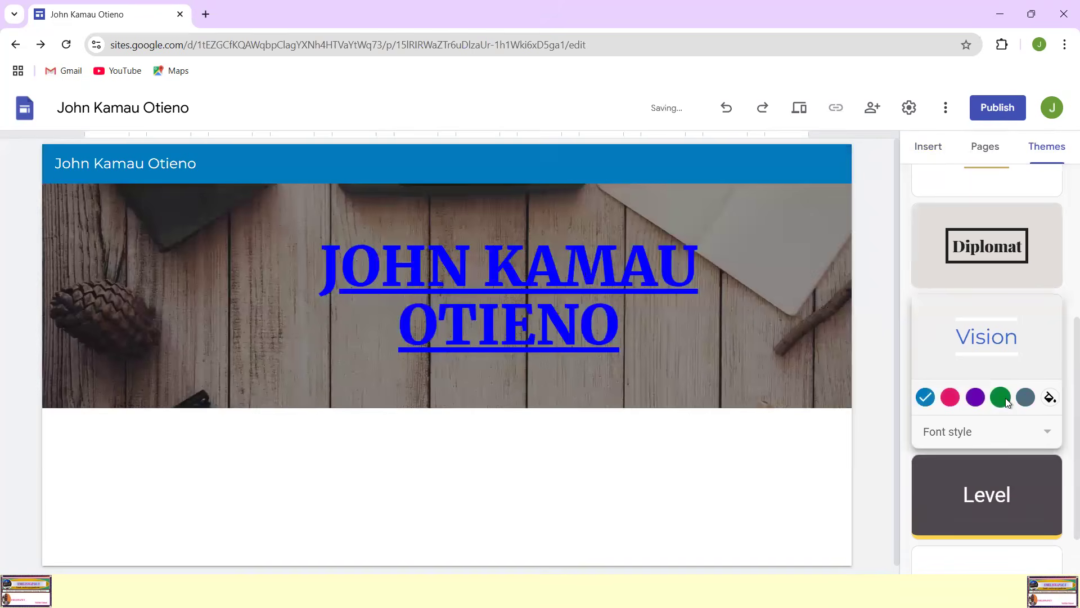
scroll(1005, 398, down, 1)
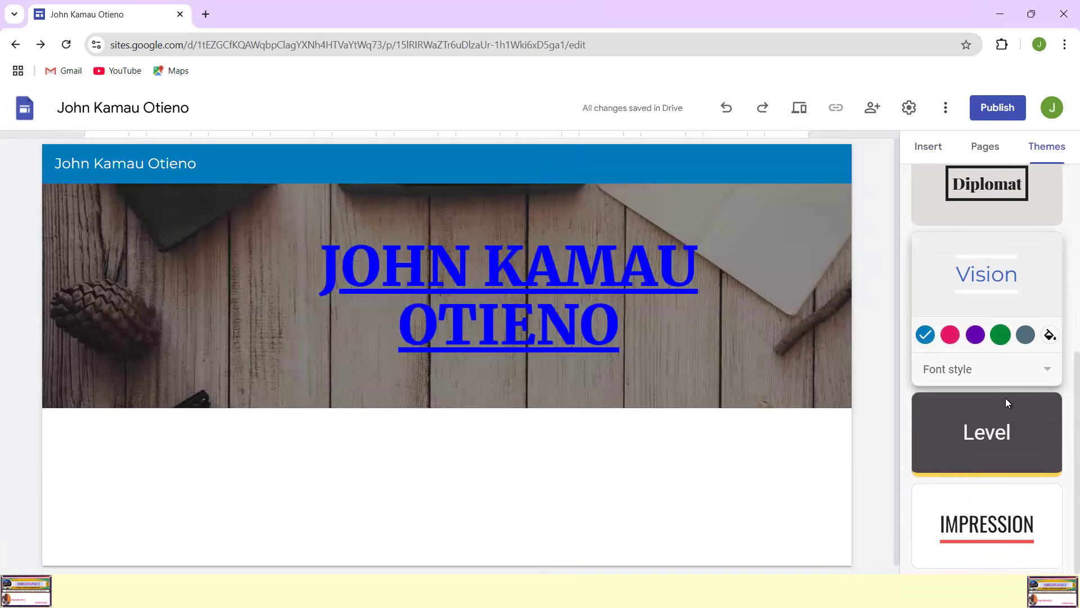
click(999, 434)
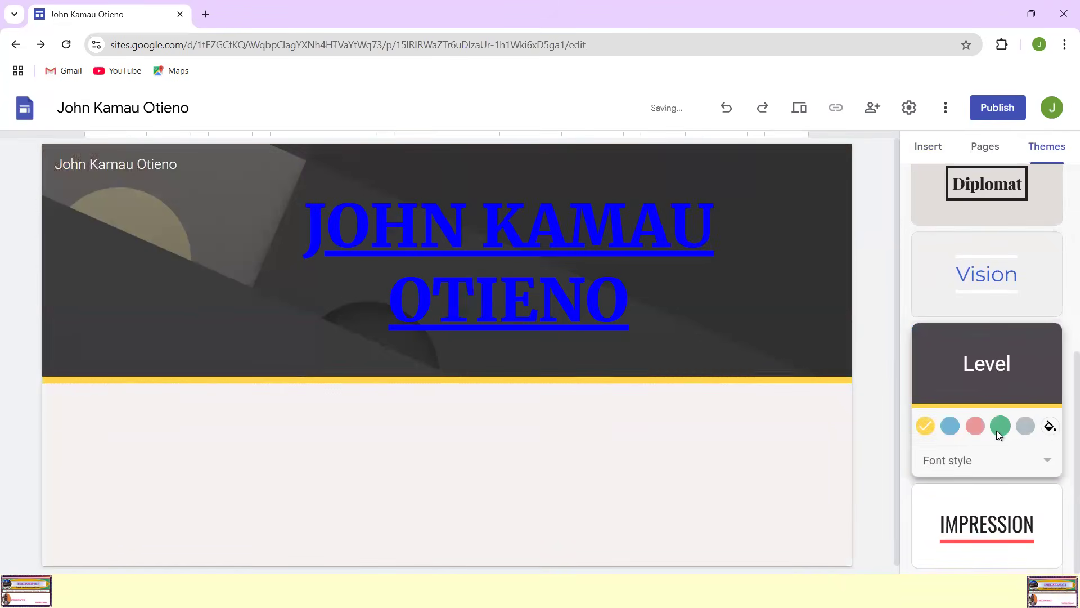
click(1003, 523)
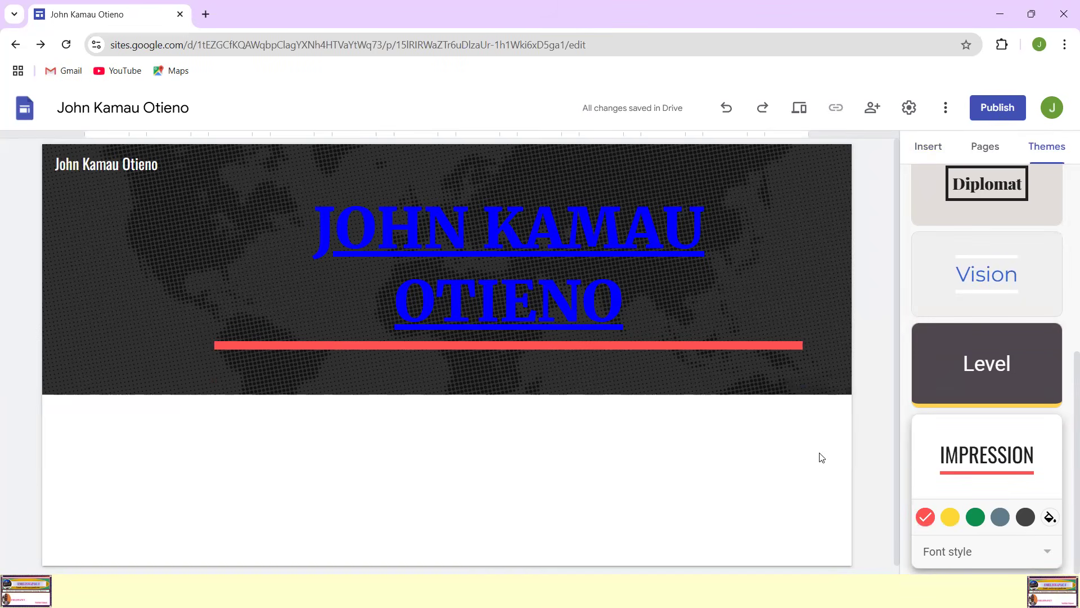
Step: Apply the Vision theme to the site
scroll(948, 338, up, 1)
scroll(948, 338, up, 2)
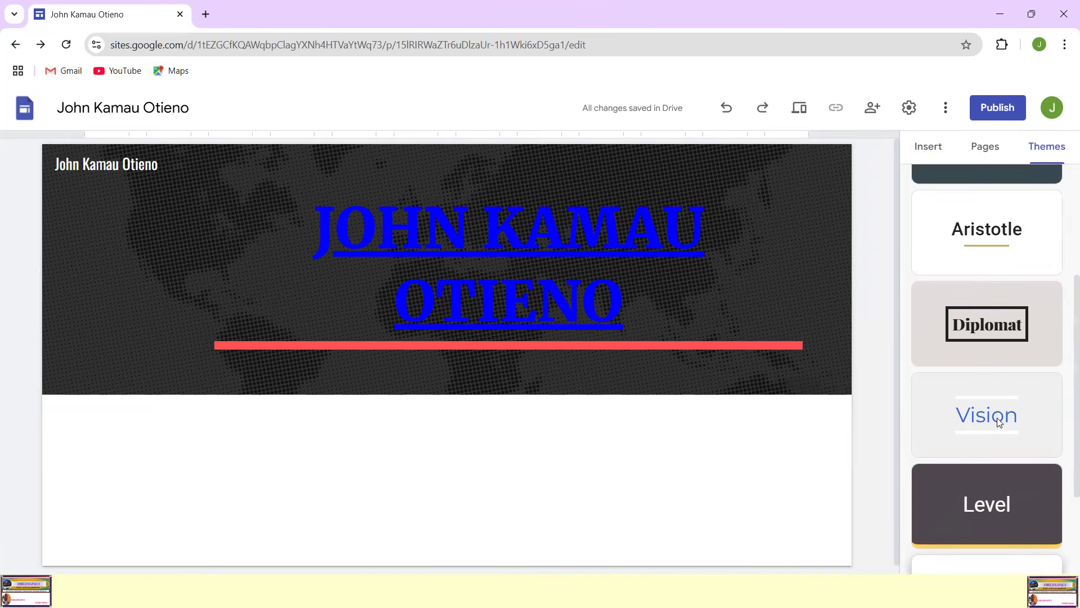
click(991, 417)
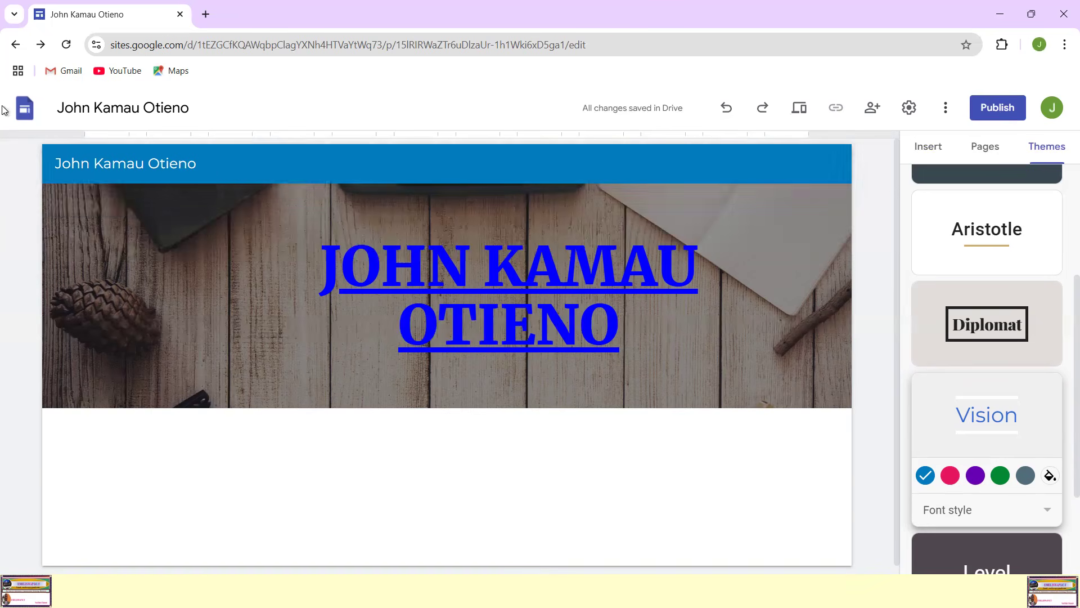
Step: Open the site's brand image settings and start uploading a logo image from the computer
click(83, 204)
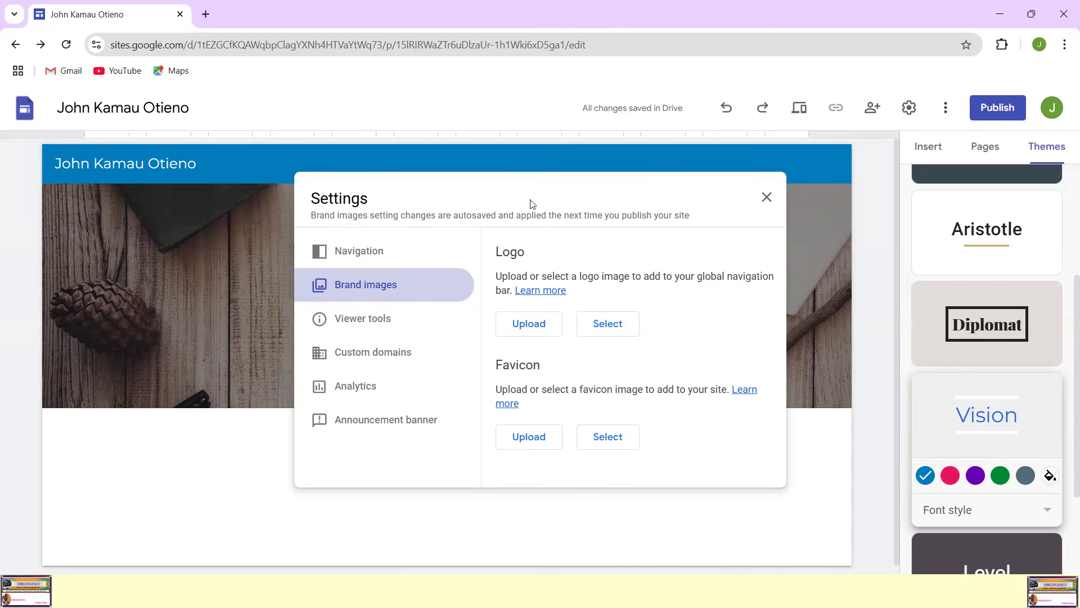
click(536, 325)
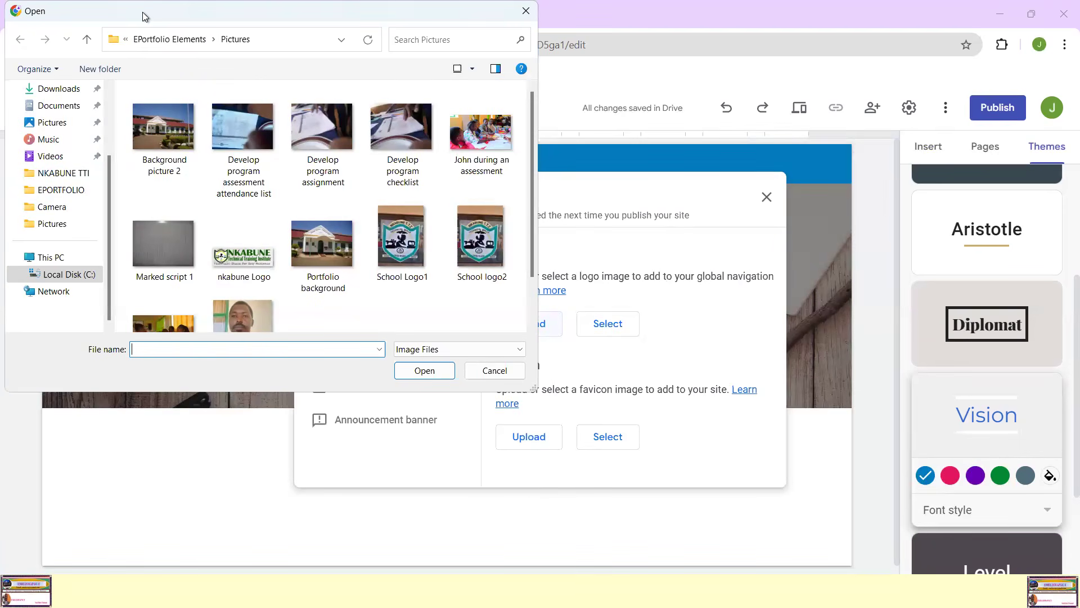
drag(143, 11, 213, 29)
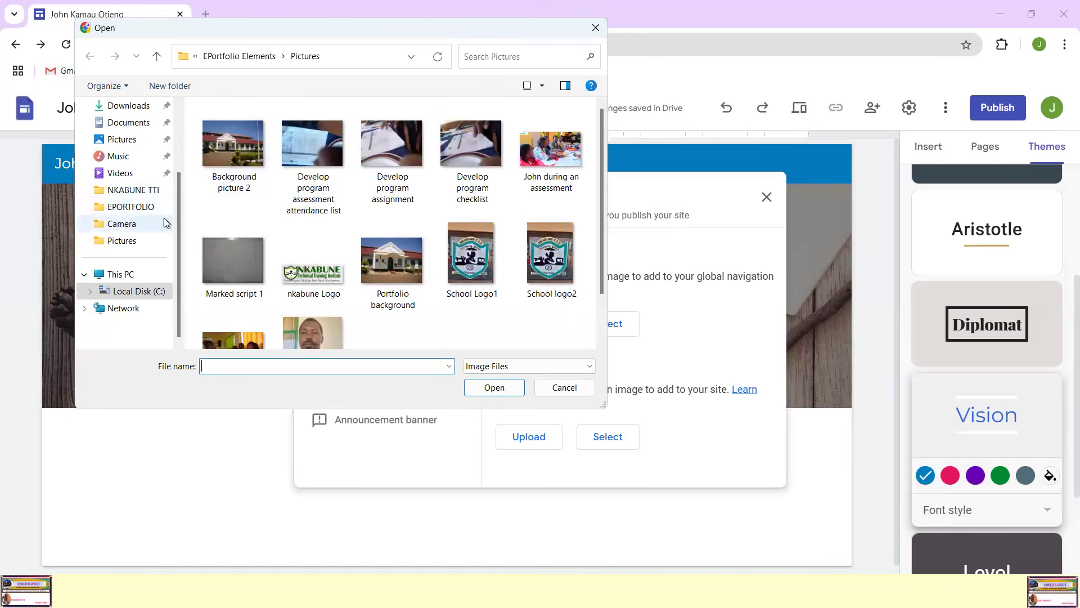
mouse_move(178, 224)
mouse_down()
mouse_move(183, 154)
mouse_move(170, 231)
mouse_up()
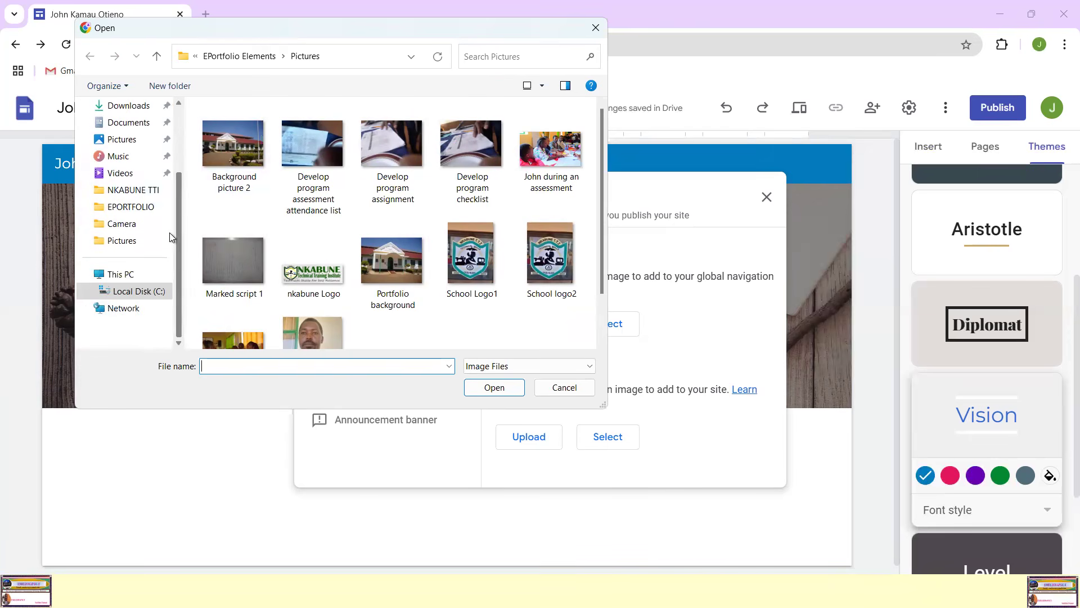
click(123, 225)
click(656, 293)
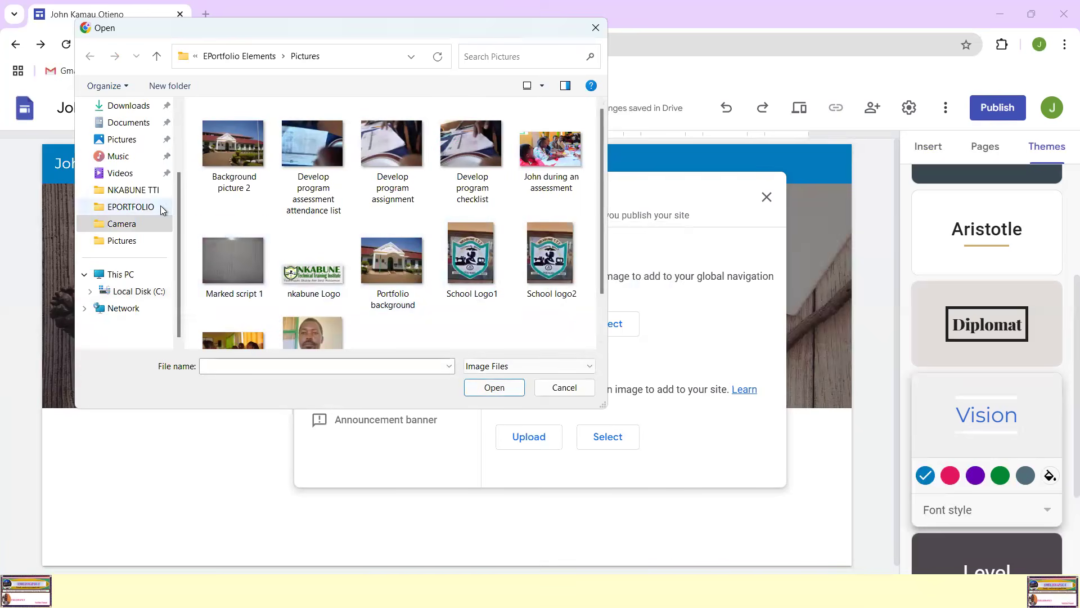
Step: Upload School Logo1 from the Pictures folder inside EPORTFOLIO's EPortfolio Elements as the site logo and close the settings
click(137, 207)
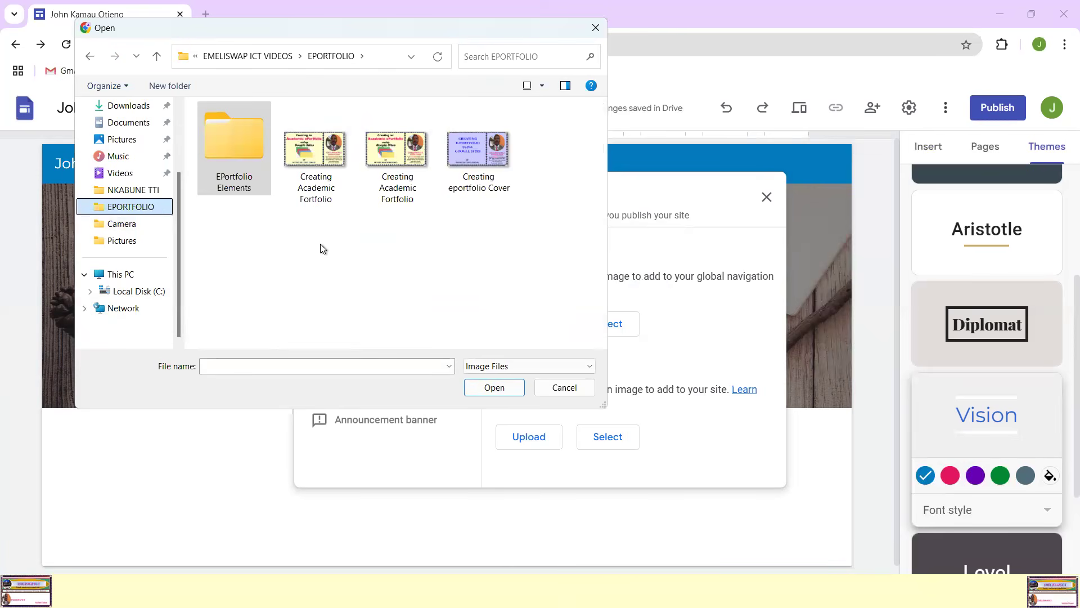
click(255, 183)
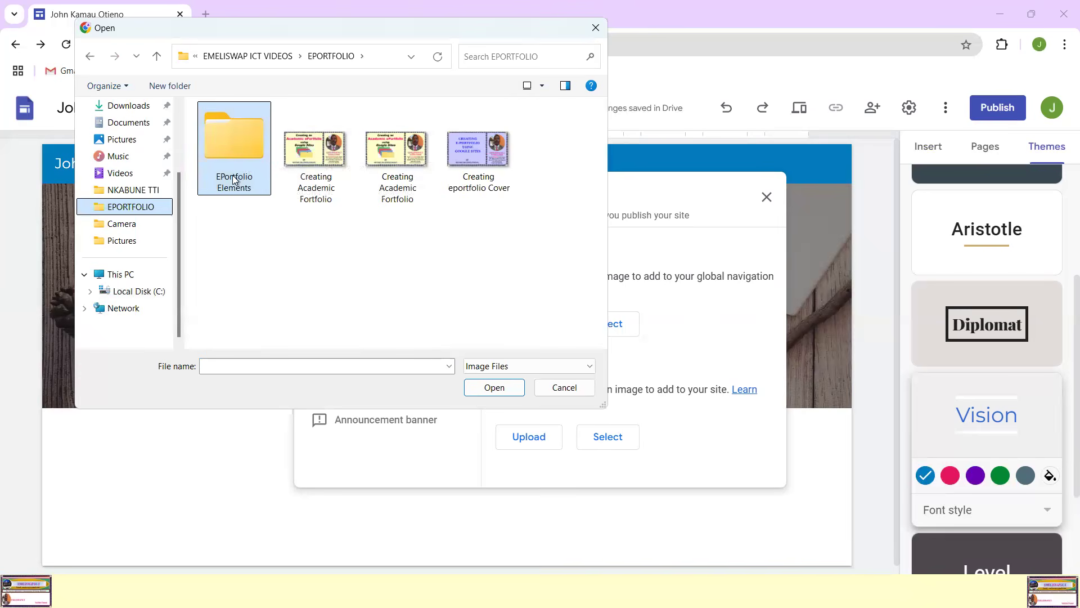
double_click(236, 141)
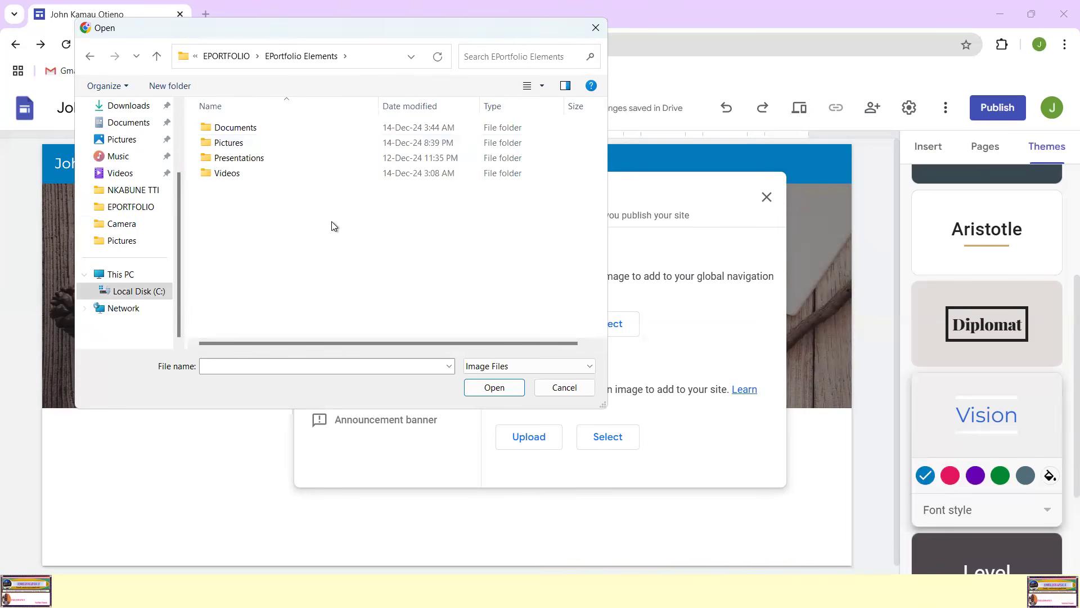
double_click(234, 145)
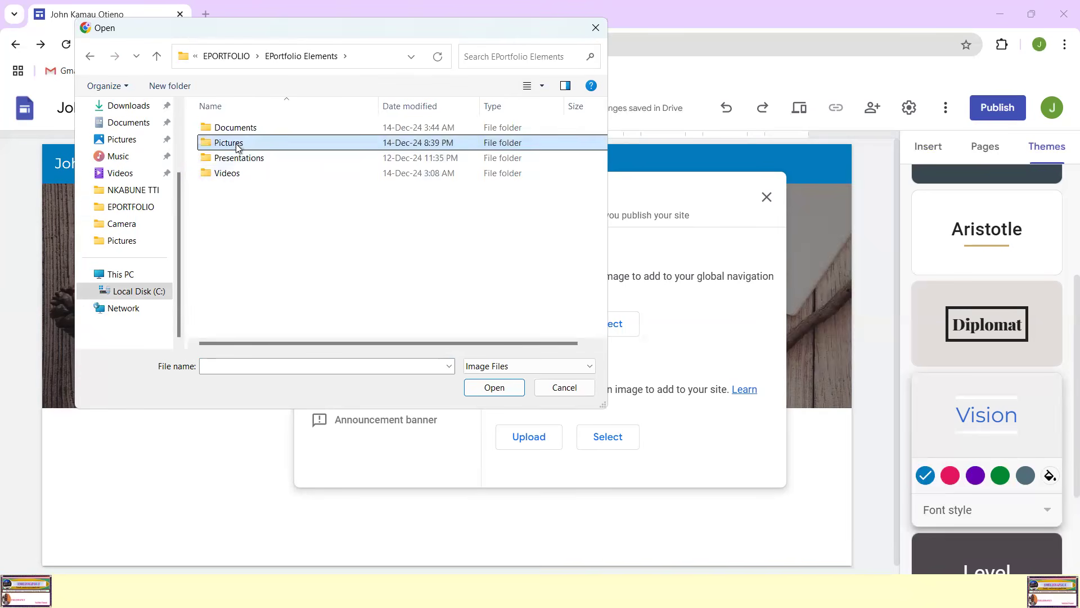
scroll(550, 243, down, 1)
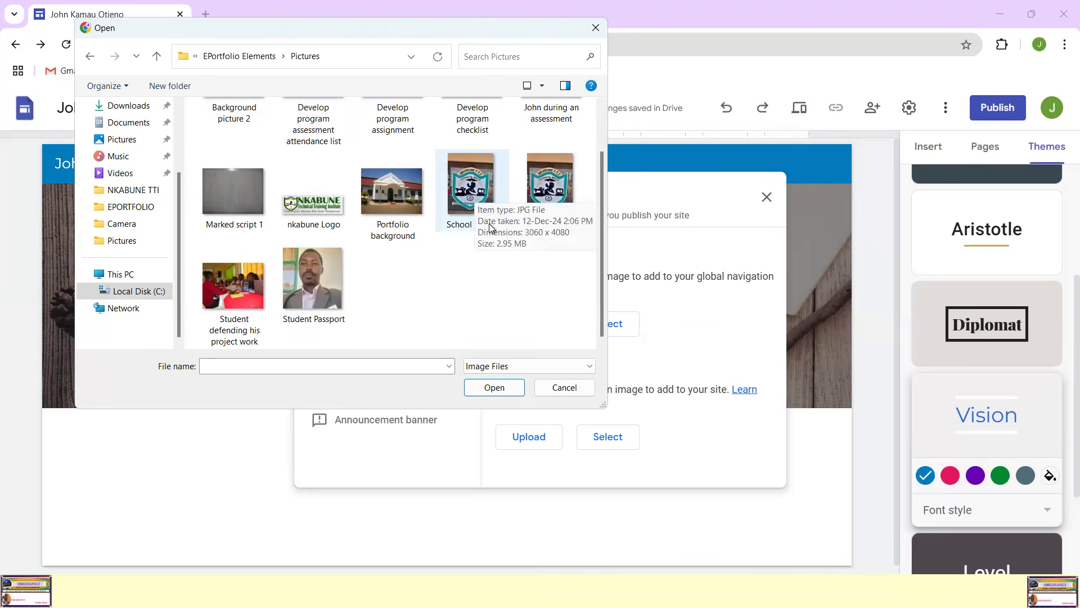
double_click(470, 186)
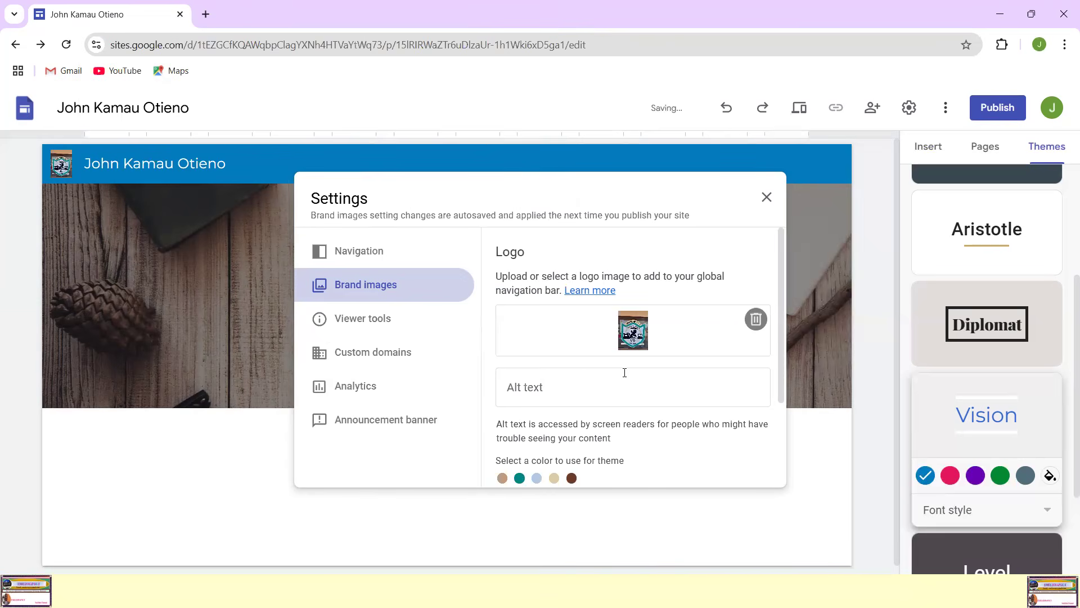
scroll(642, 366, down, 2)
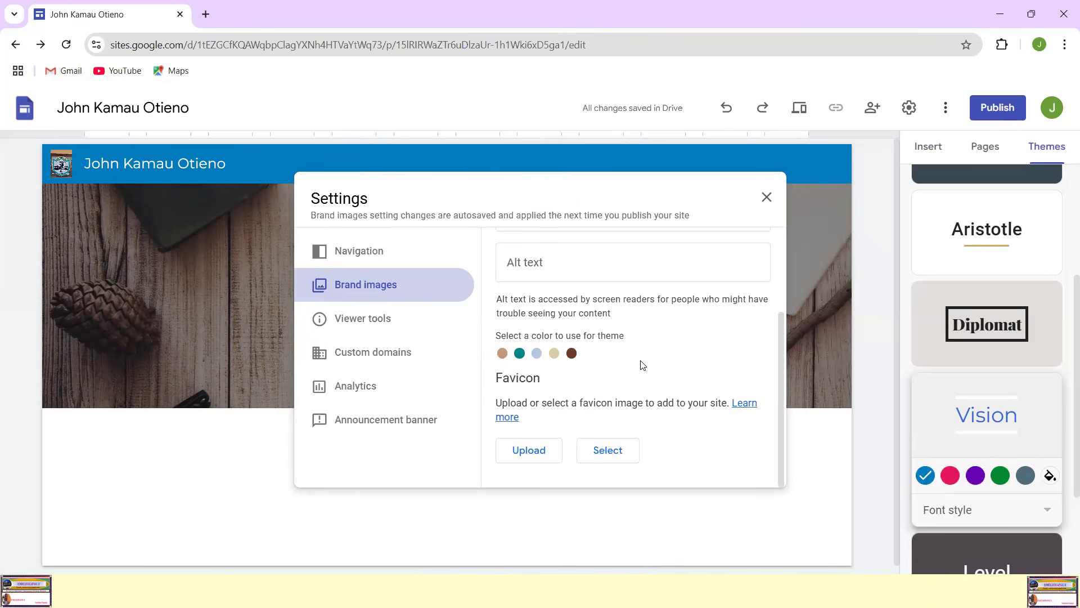
scroll(641, 366, up, 2)
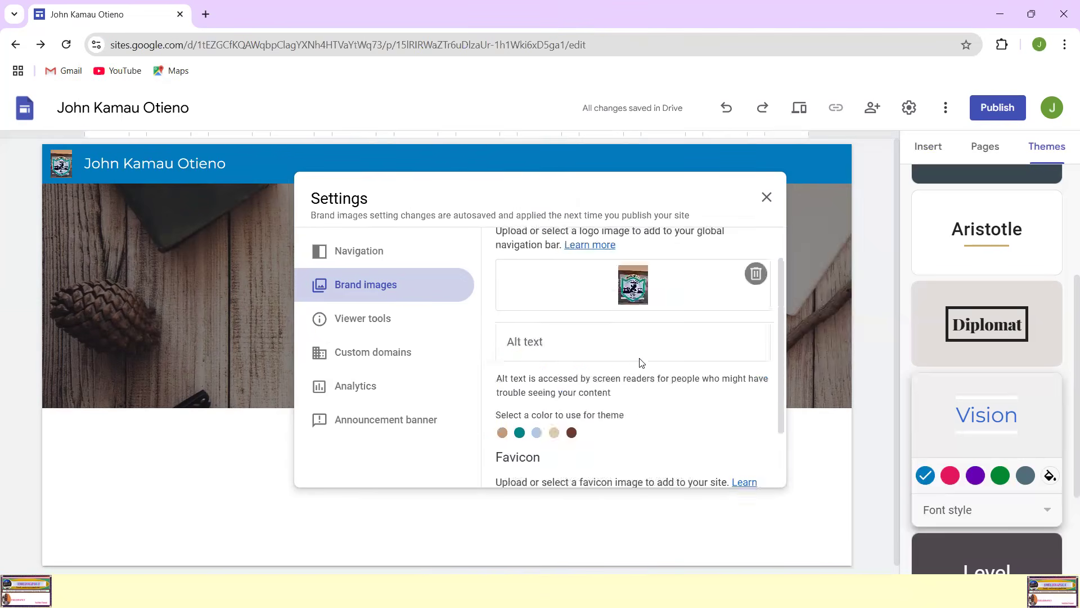
click(767, 199)
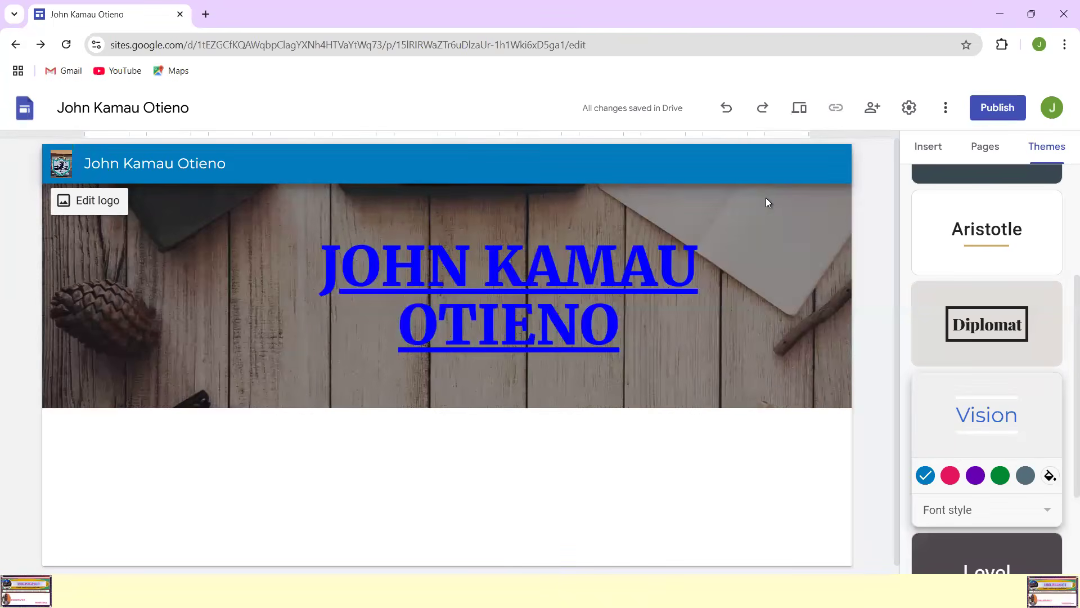
mouse_move(72, 148)
mouse_down()
mouse_move(60, 143)
mouse_move(46, 192)
mouse_move(70, 194)
mouse_move(83, 144)
mouse_move(69, 140)
mouse_up()
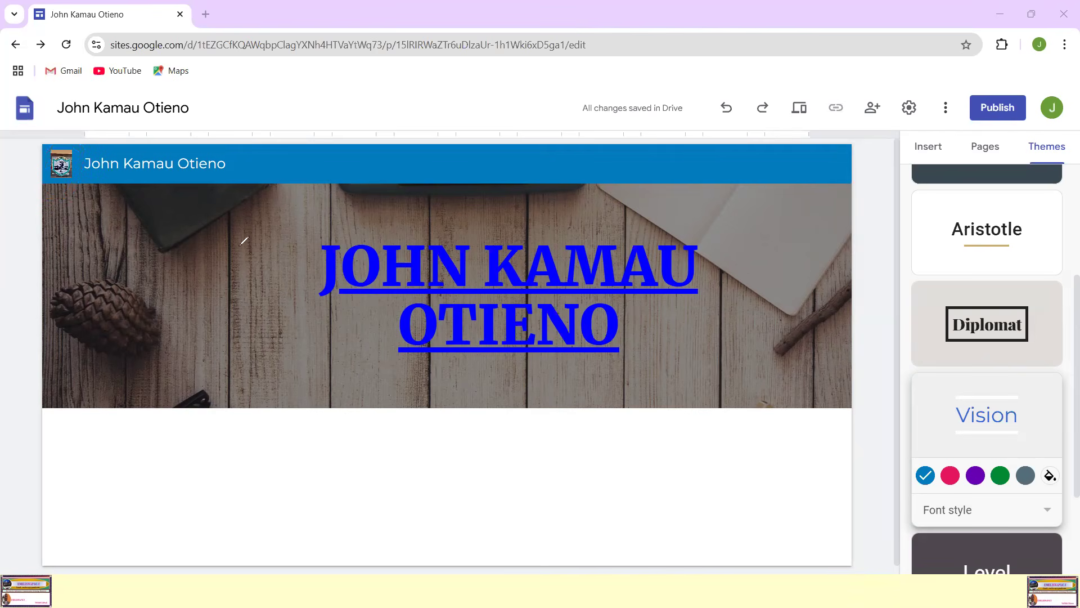
mouse_move(192, 264)
mouse_down()
mouse_move(236, 288)
mouse_move(195, 248)
mouse_up()
drag(306, 331, 508, 364)
drag(581, 366, 680, 377)
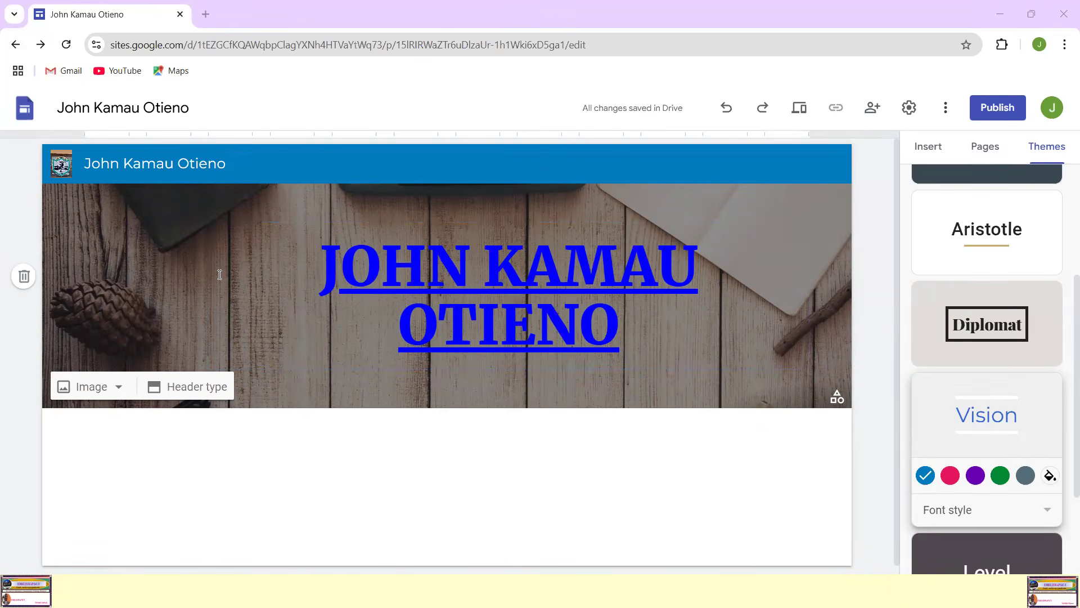
click(120, 388)
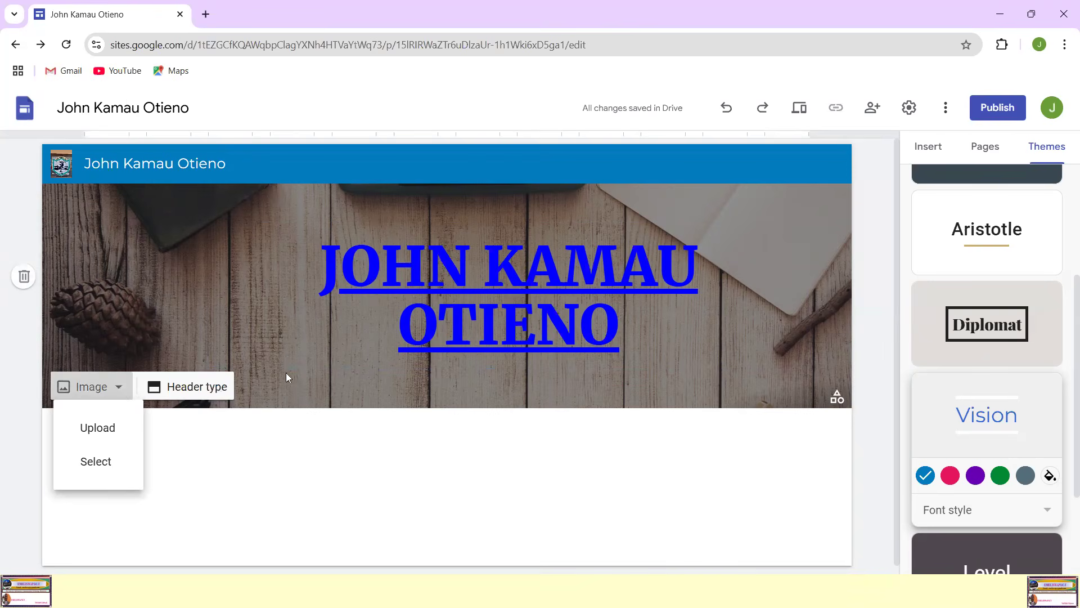
click(174, 253)
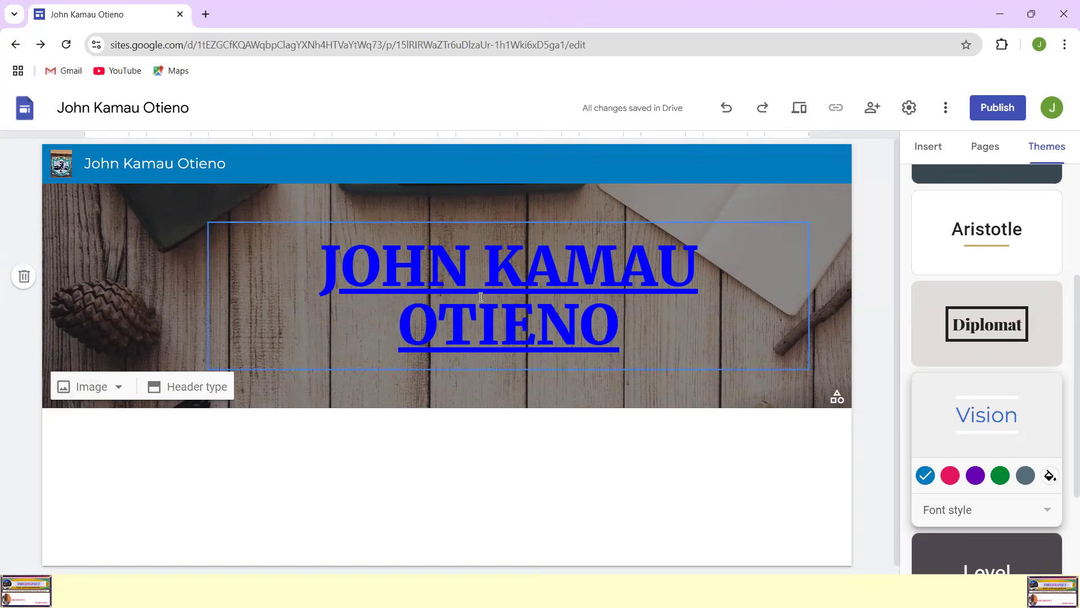
Step: Try the Cover and Large banner header types and set the header back to Banner
click(198, 390)
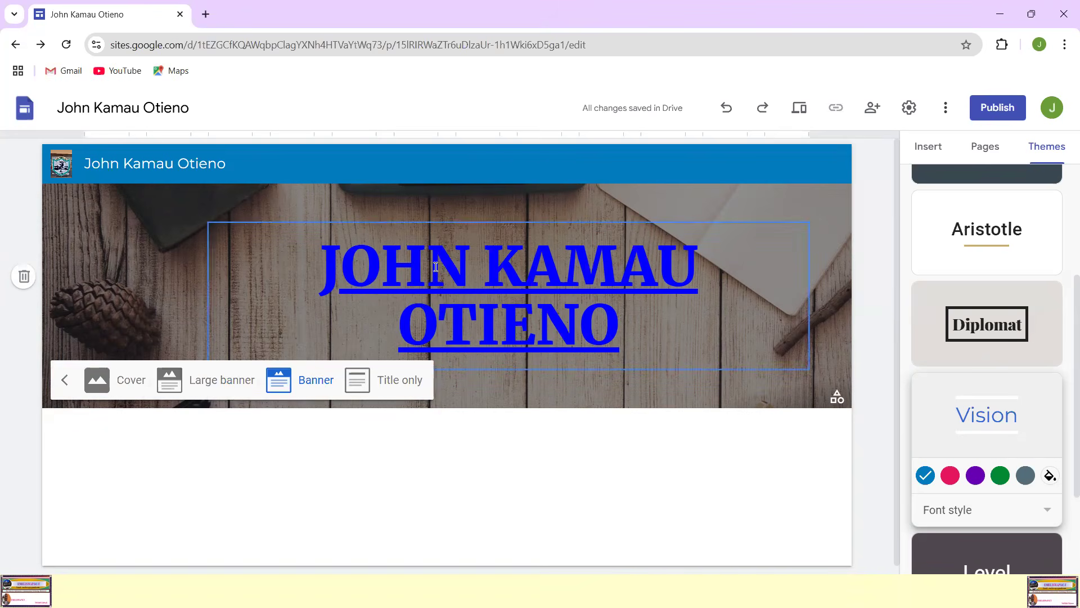
click(129, 389)
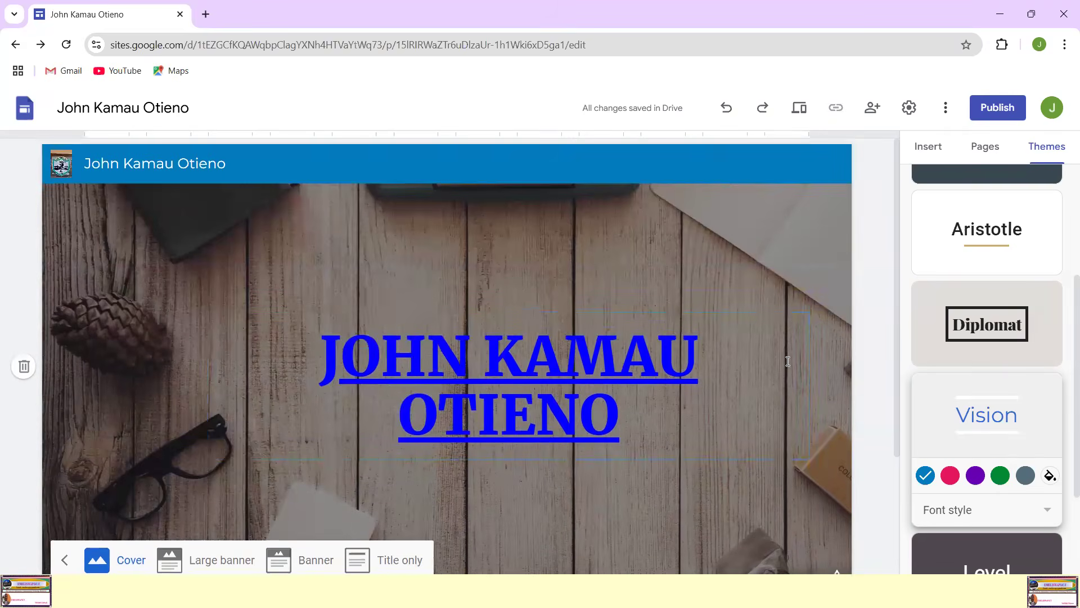
scroll(791, 411, down, 1)
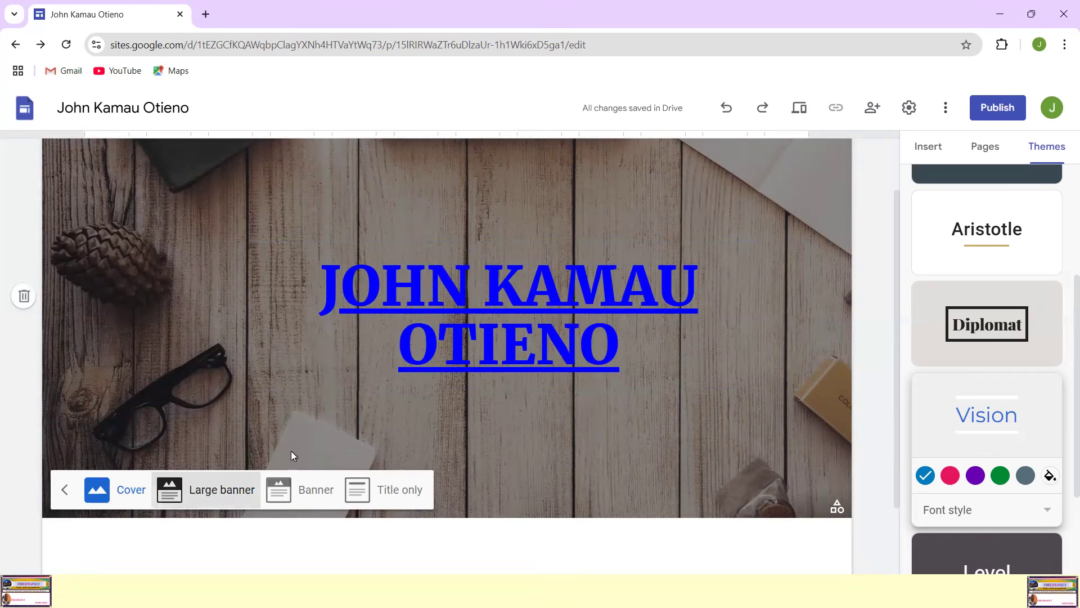
click(214, 489)
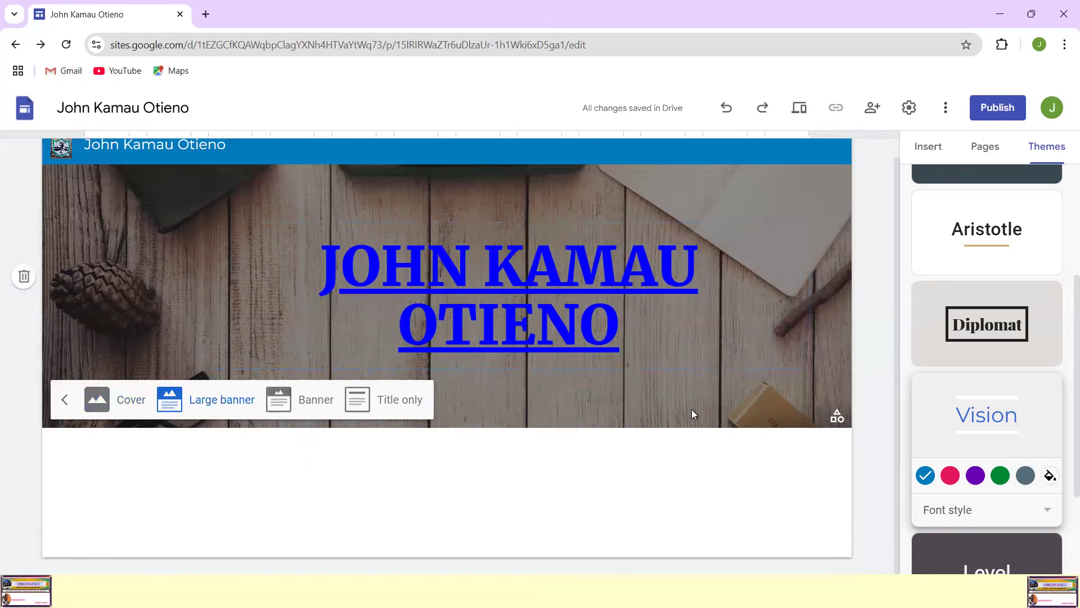
click(306, 412)
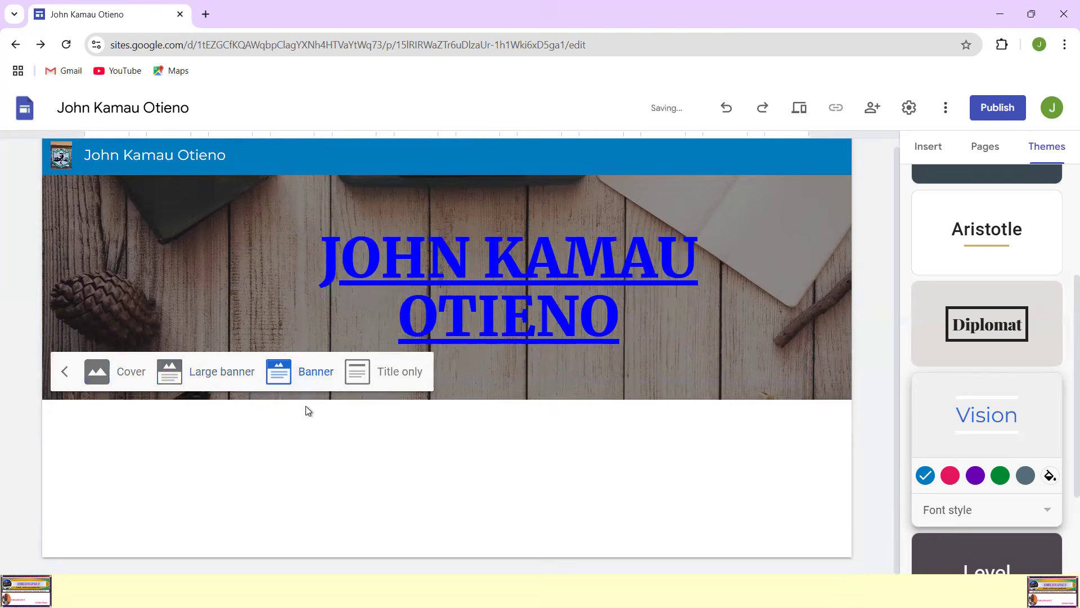
Step: Try the Title only header type and set the header to Large banner
click(416, 374)
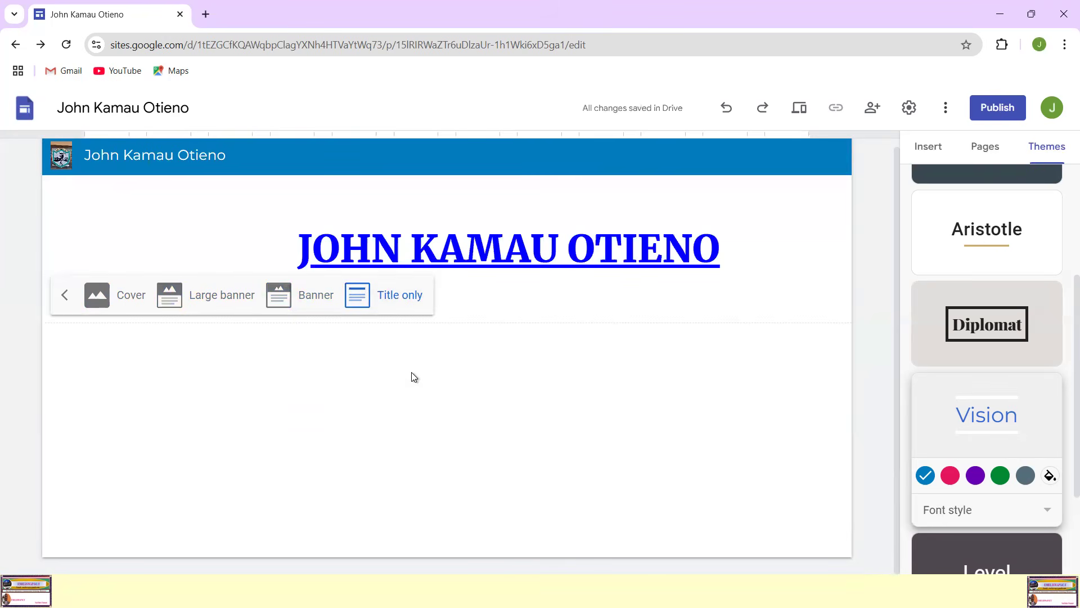
click(241, 298)
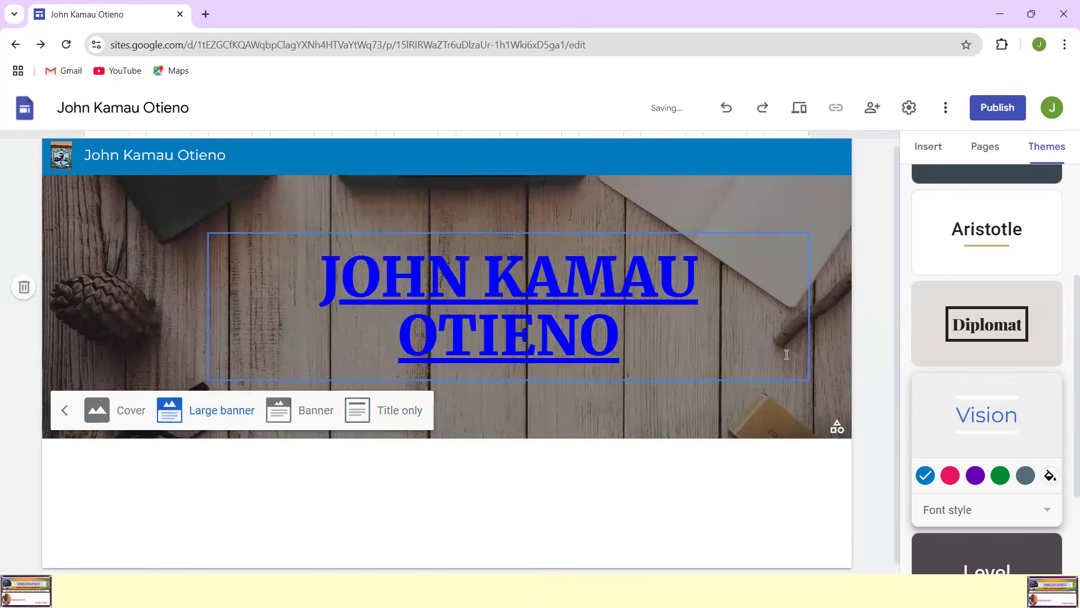
scroll(658, 319, down, 1)
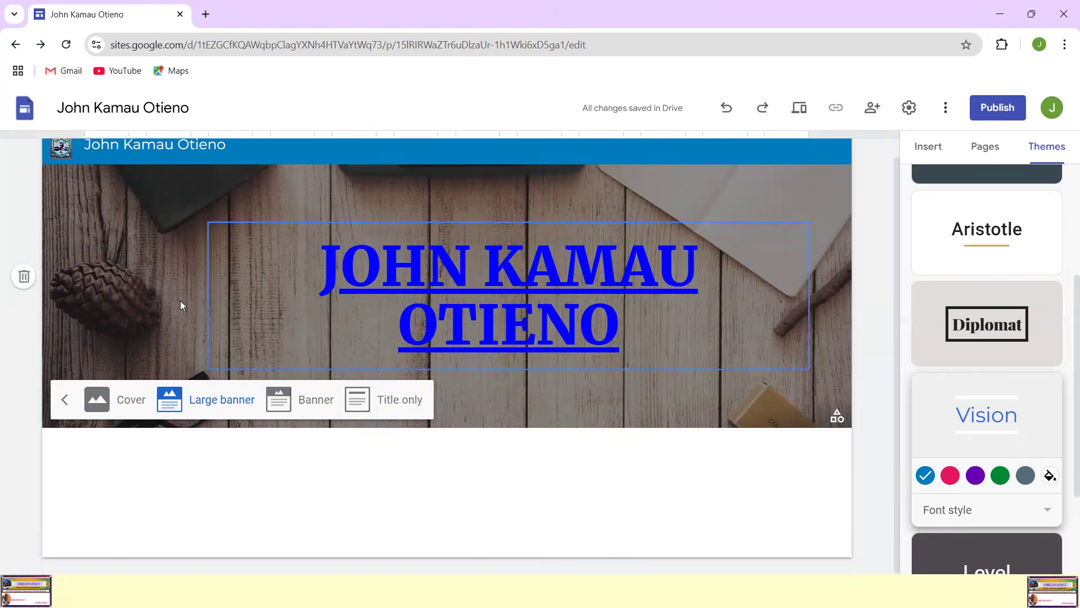
click(64, 394)
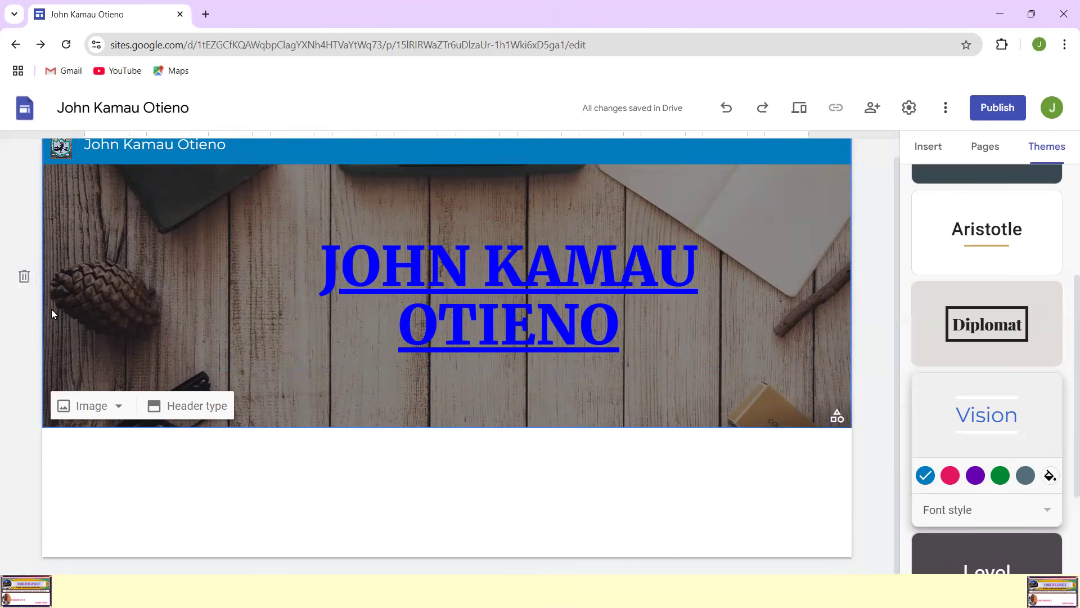
Step: Upload the Portfolio background picture from the EPortfolio Elements Pictures folder as the header image
key(ctrl+shift+d)
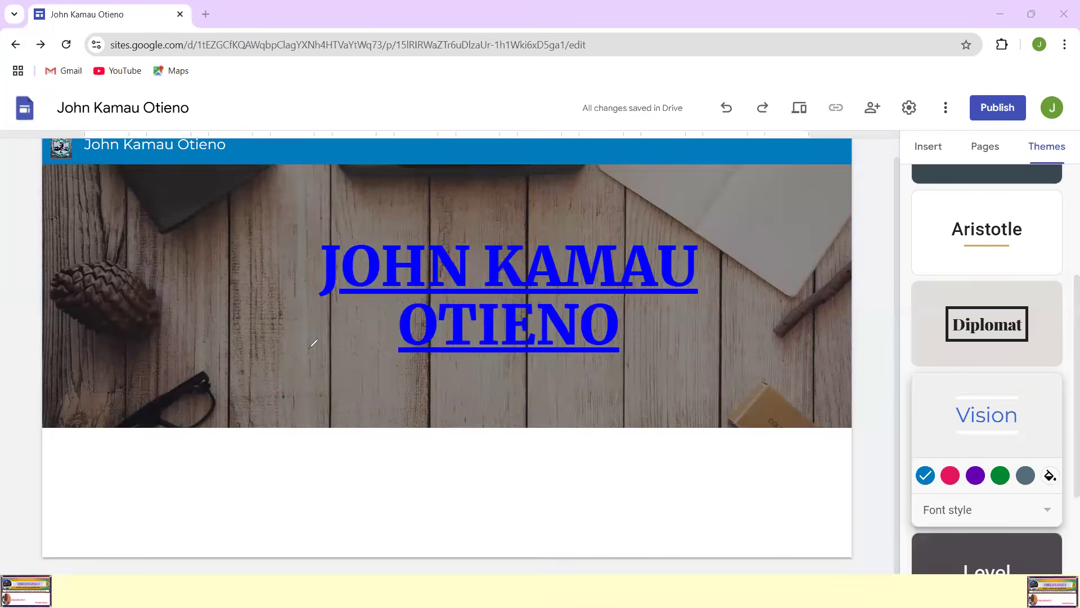
key(Escape)
click(117, 408)
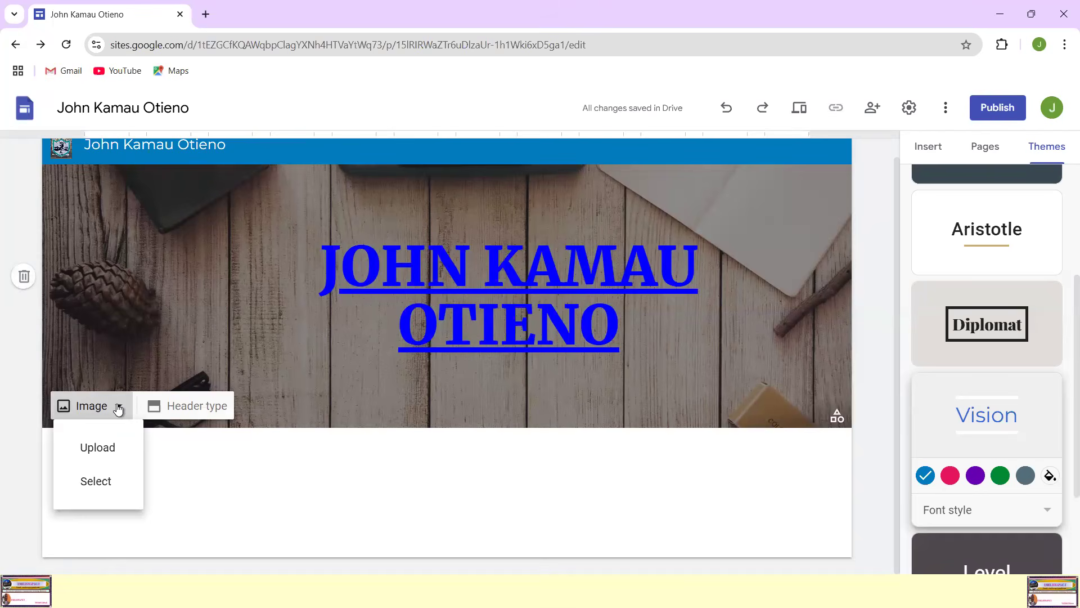
click(105, 447)
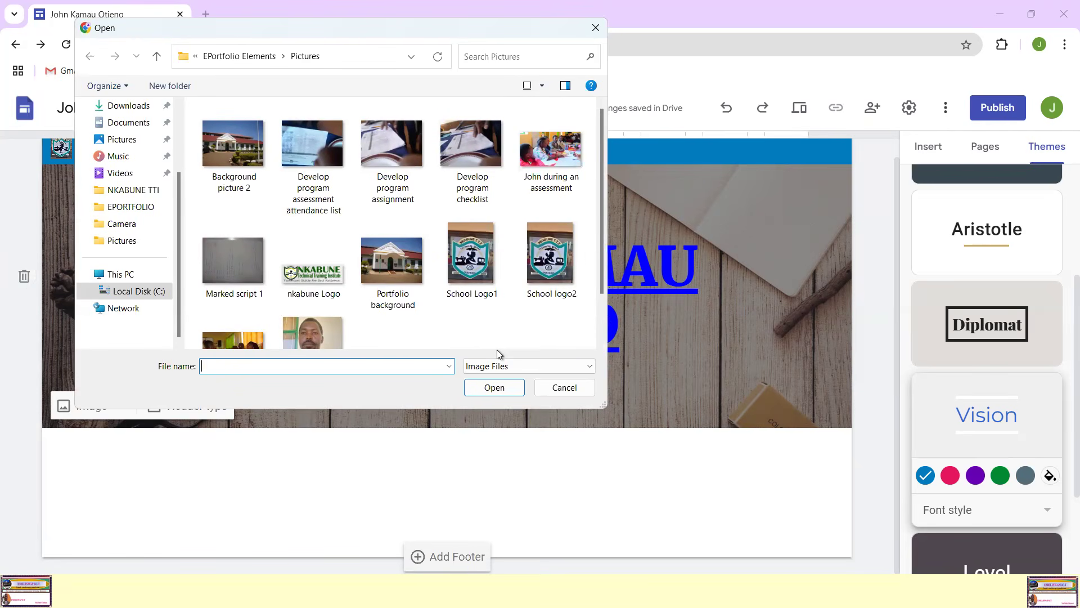
double_click(394, 253)
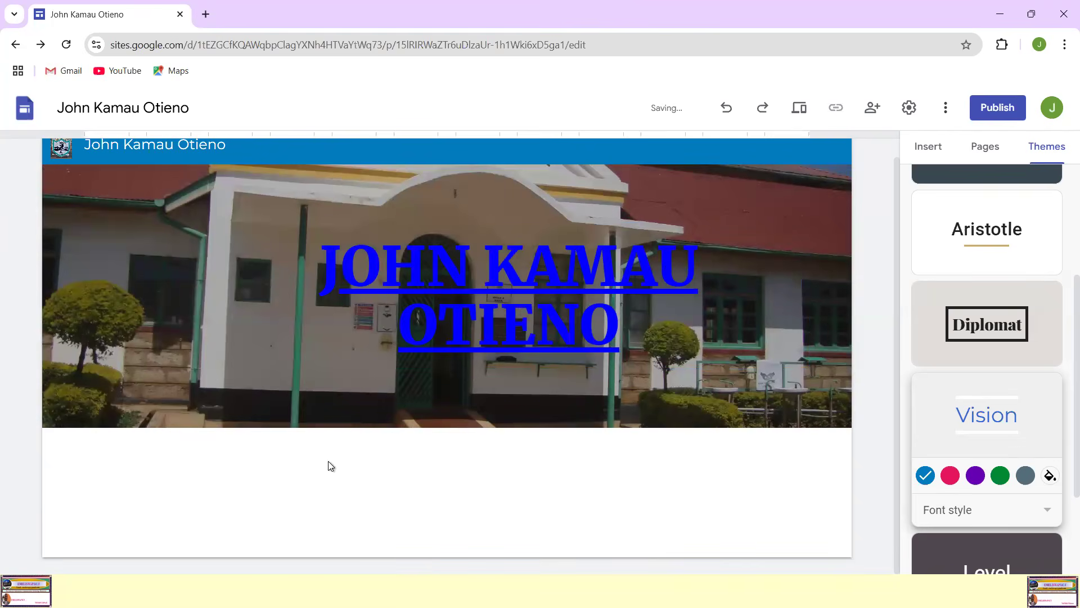
scroll(586, 414, up, 1)
scroll(586, 414, down, 1)
scroll(586, 413, up, 1)
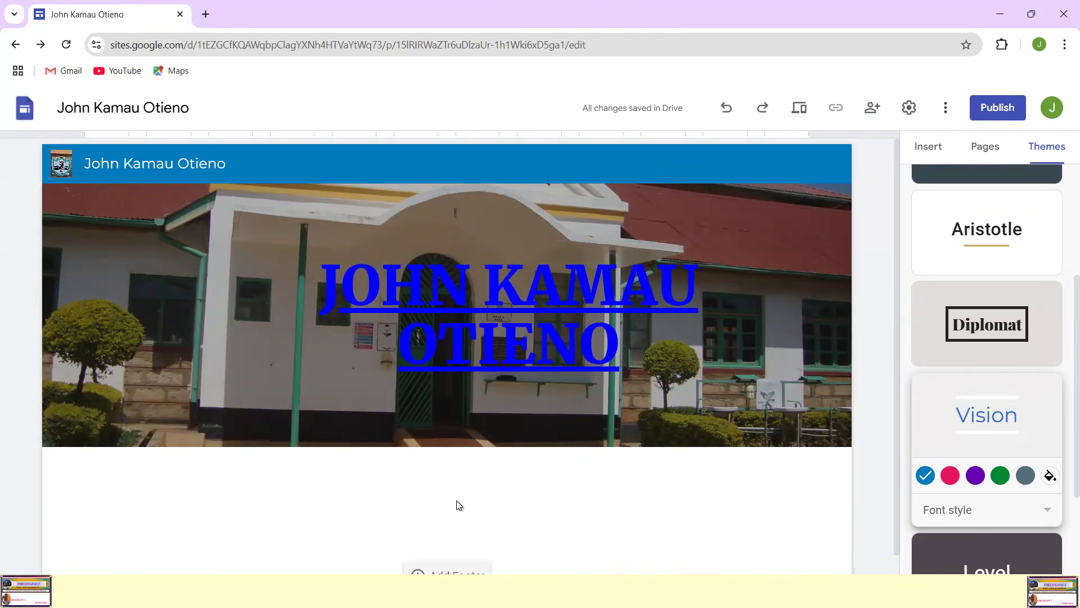
scroll(458, 504, down, 1)
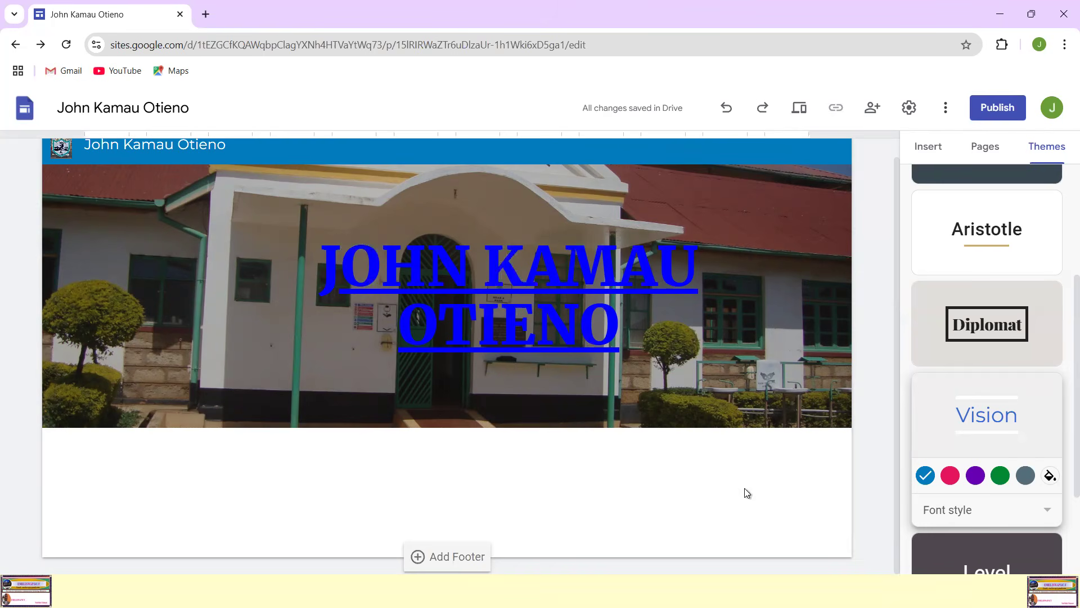
Step: Browse the insertable elements and add the content block with two side-by-side images and text beneath each below the header
click(930, 149)
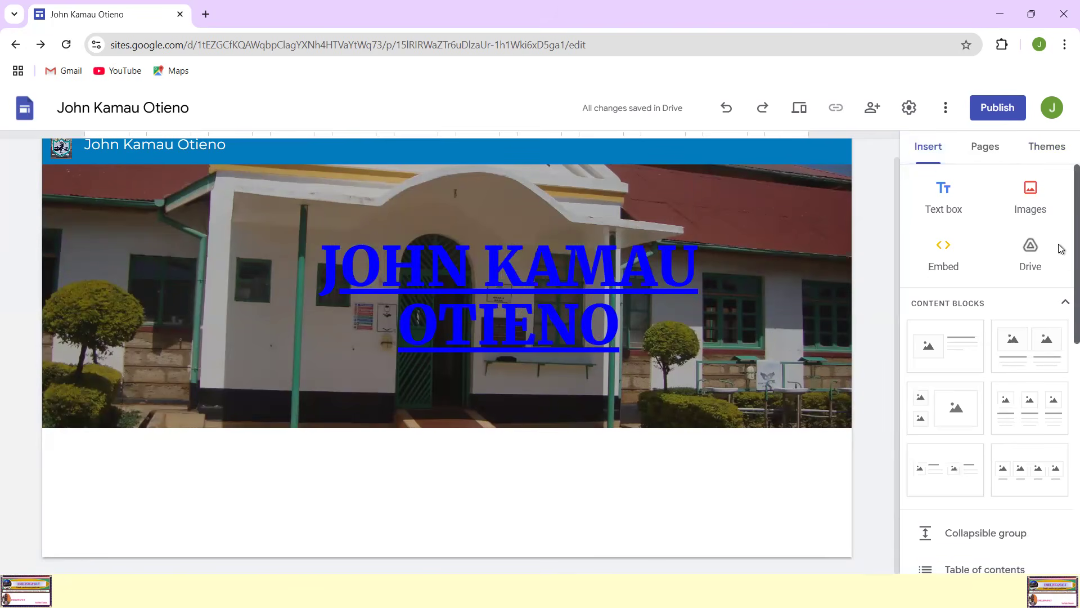
scroll(1061, 246, down, 1)
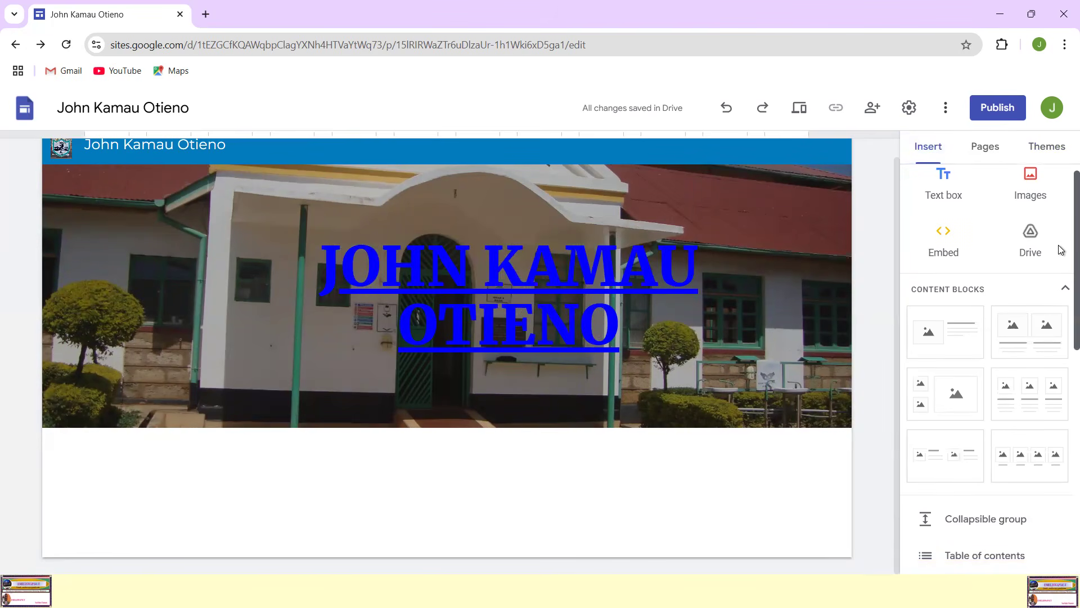
scroll(1061, 242, up, 1)
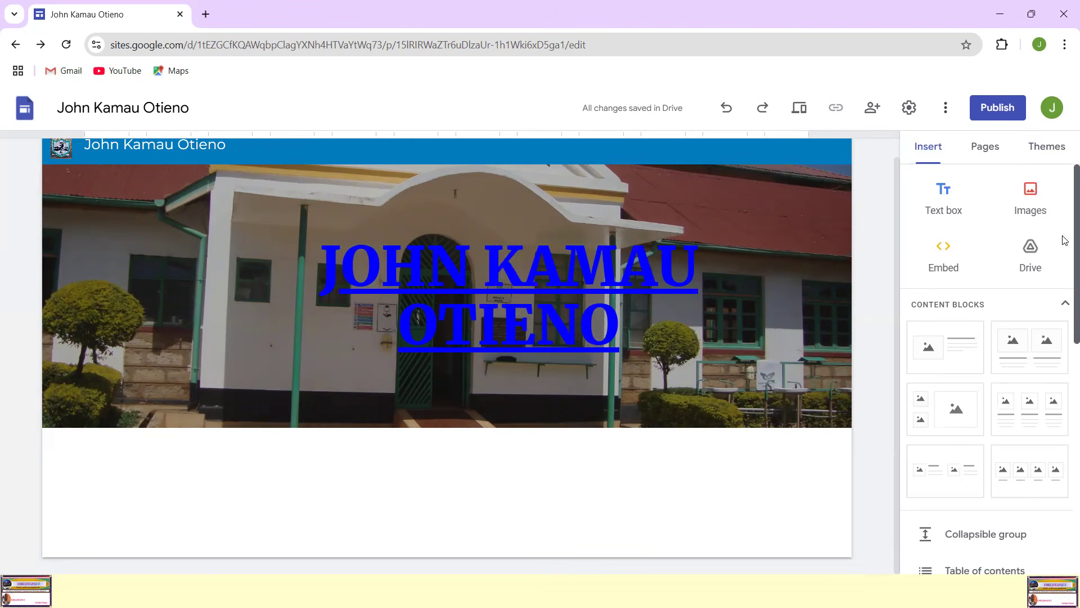
scroll(1065, 225, down, 2)
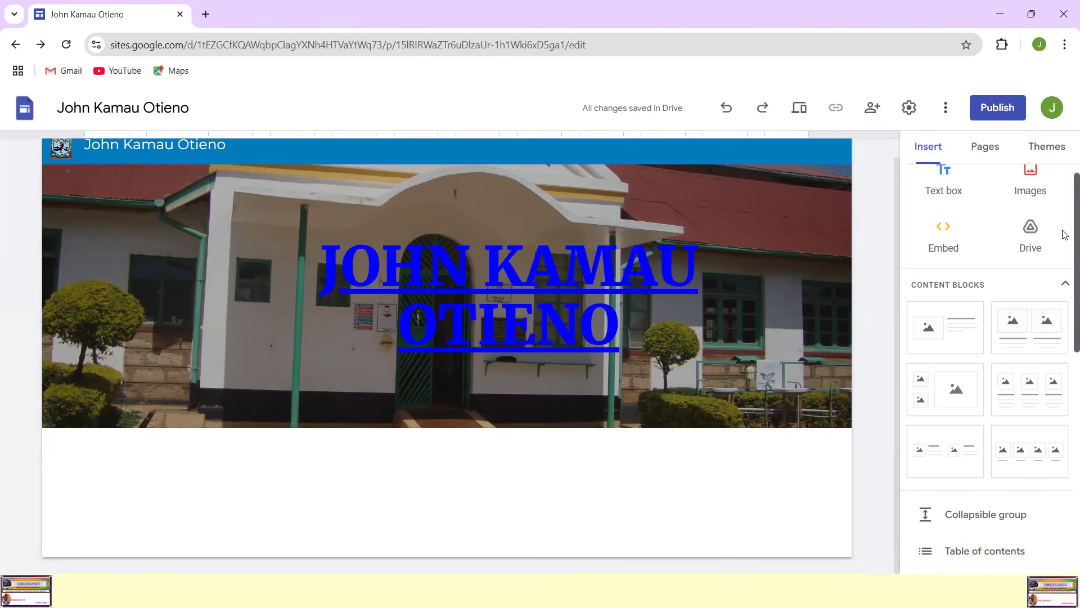
scroll(1065, 230, up, 1)
scroll(1065, 228, up, 1)
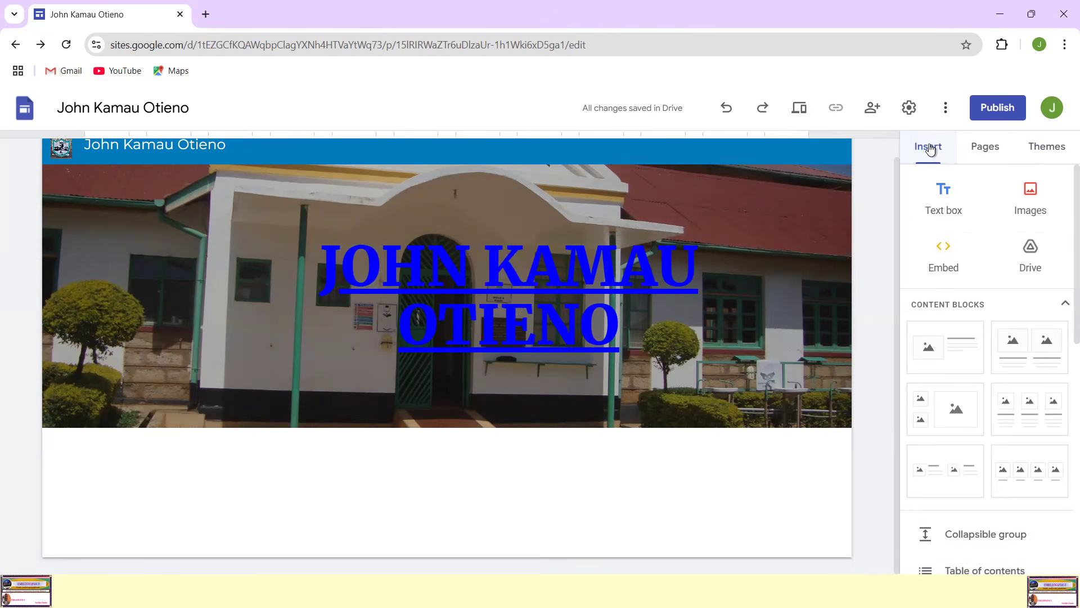
scroll(1061, 201, down, 1)
scroll(1061, 201, down, 3)
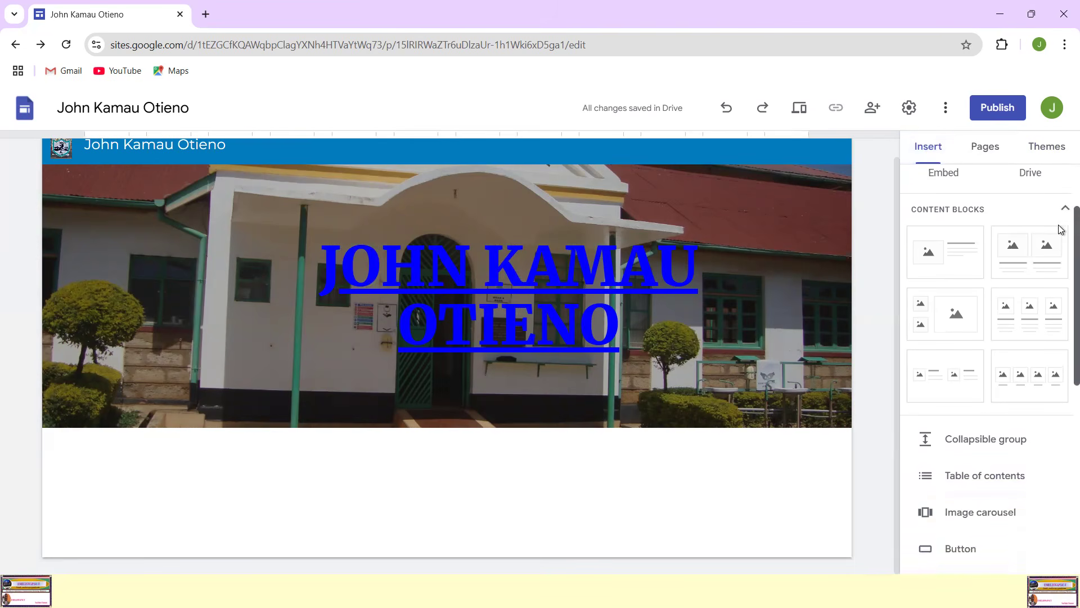
scroll(1060, 231, down, 2)
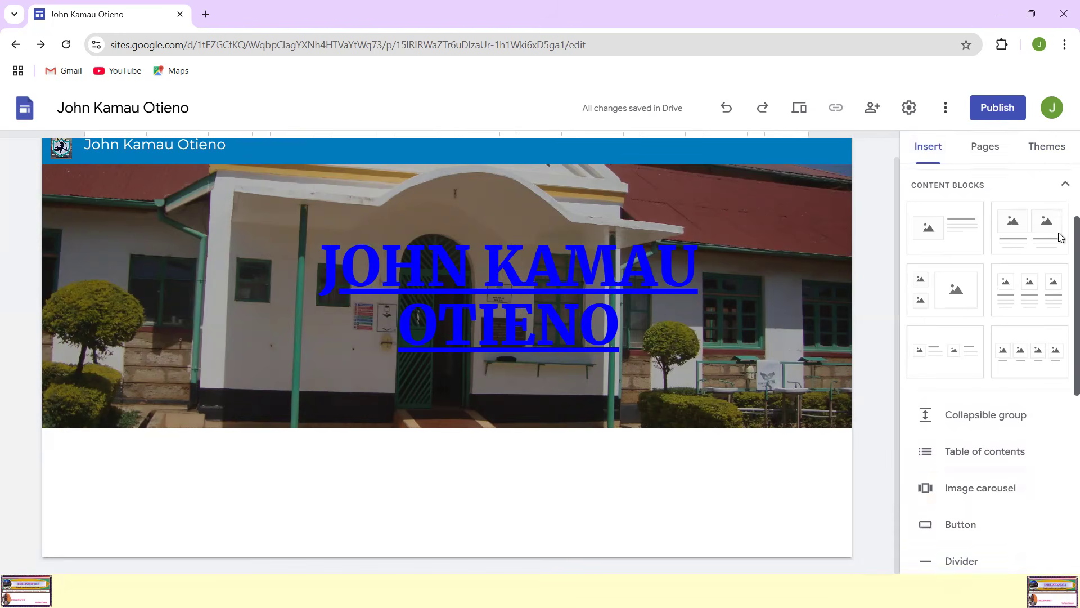
scroll(1060, 257, up, 2)
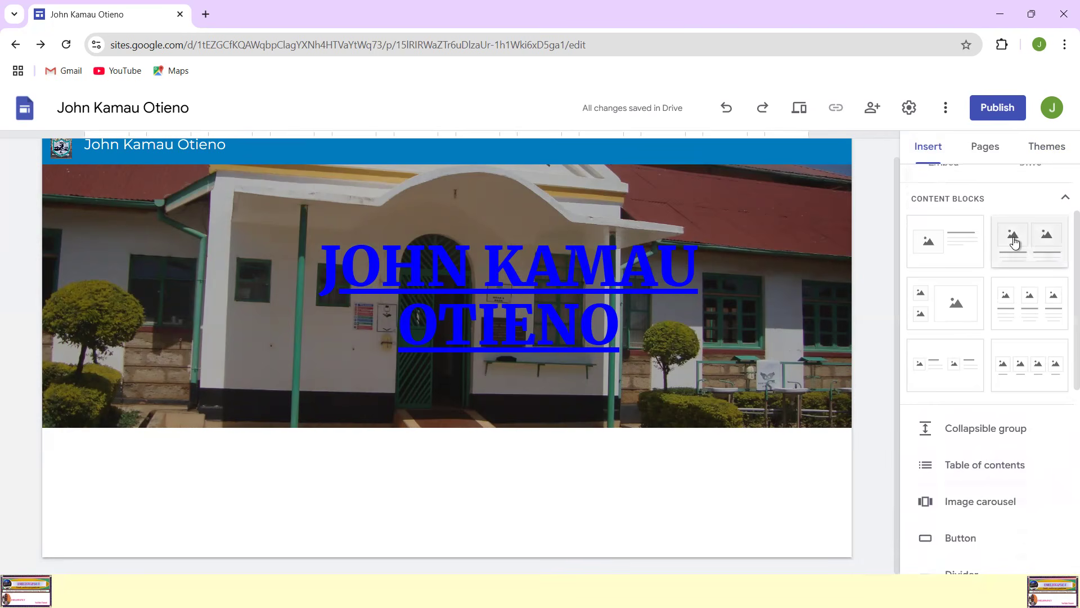
scroll(1006, 318, down, 2)
scroll(1006, 316, up, 4)
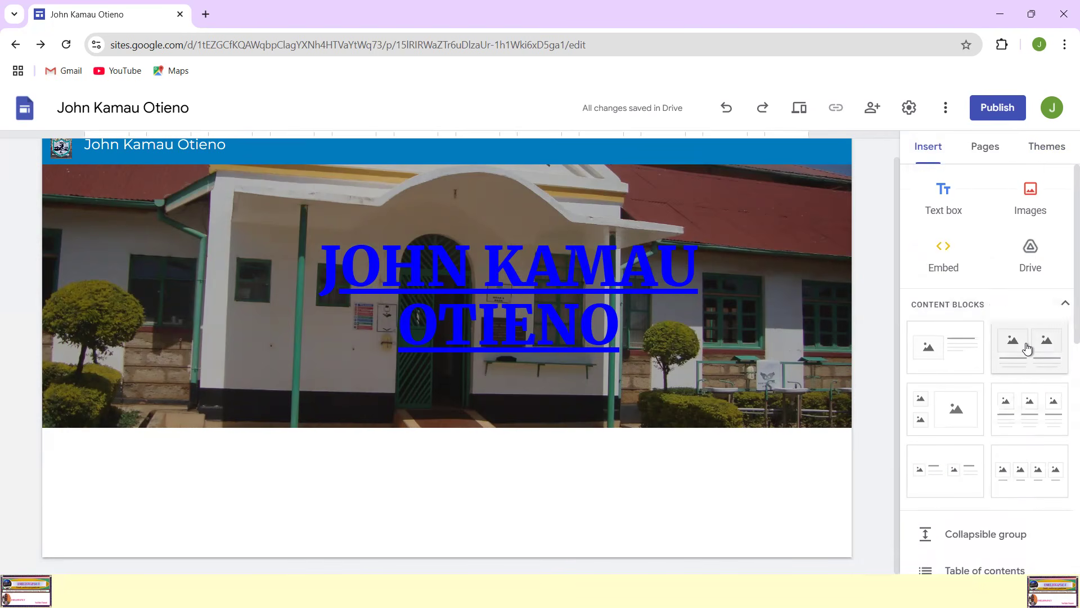
click(1028, 348)
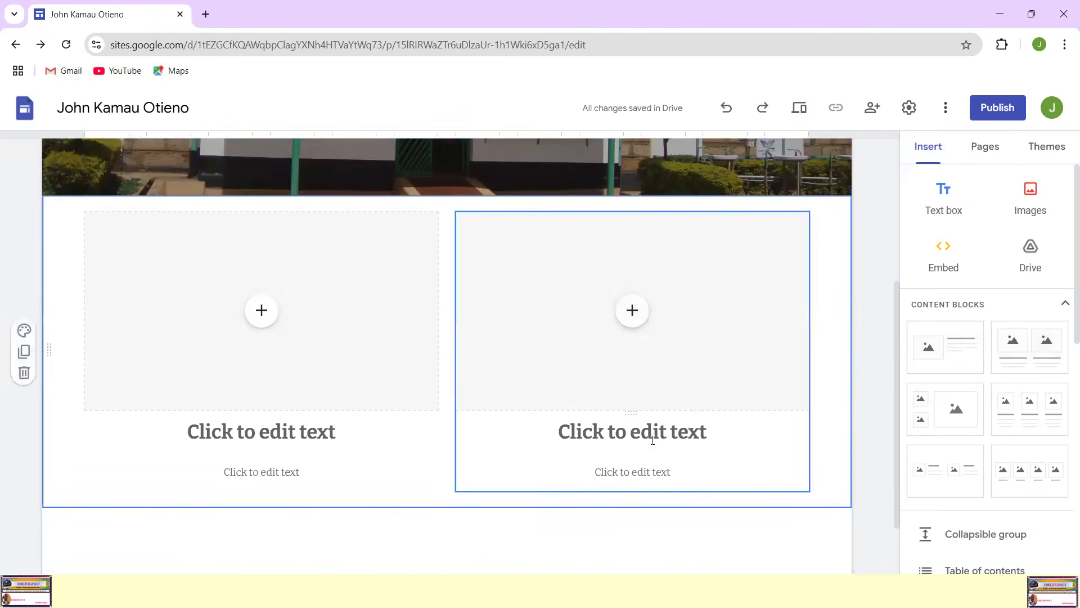
Step: Examine how the new two-image block fits on the page beneath the header banner
scroll(365, 363, up, 3)
scroll(369, 361, up, 1)
scroll(367, 360, down, 5)
scroll(367, 360, up, 5)
scroll(367, 361, down, 4)
scroll(367, 360, down, 1)
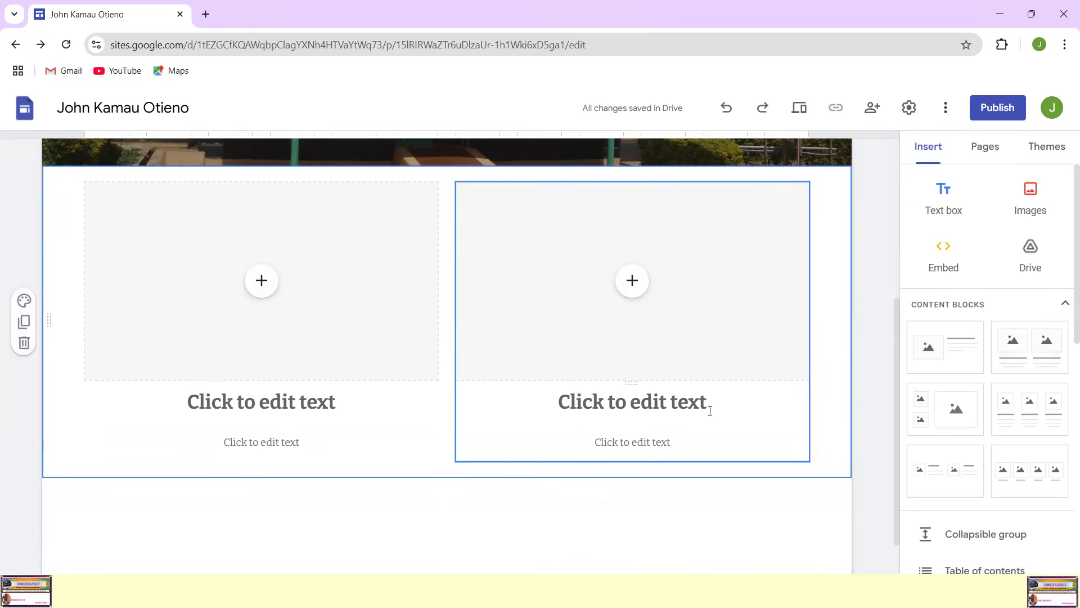
scroll(309, 361, up, 3)
scroll(307, 372, down, 1)
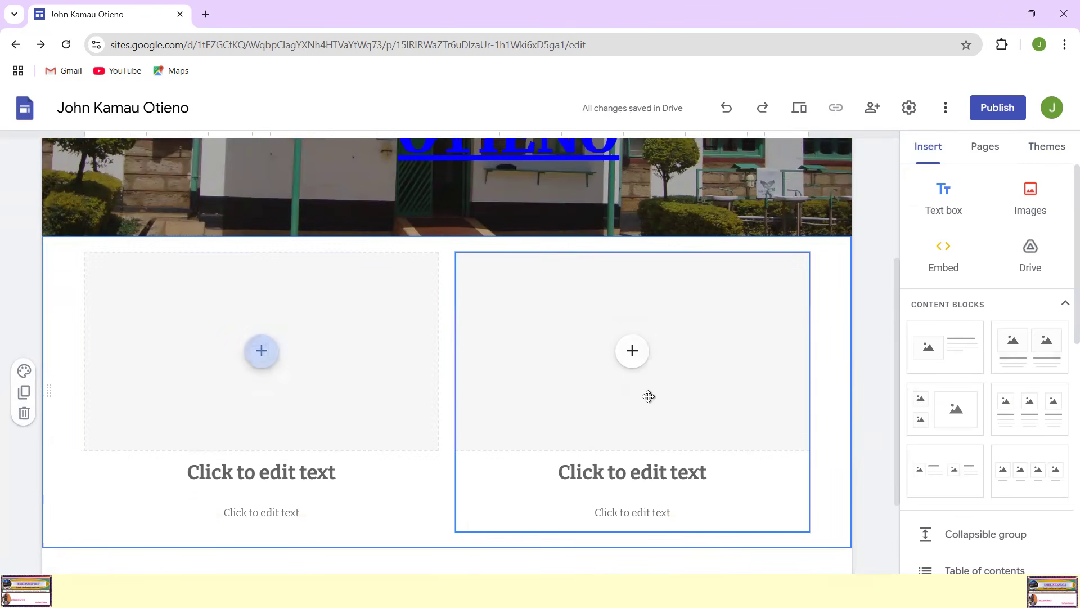
scroll(688, 390, up, 4)
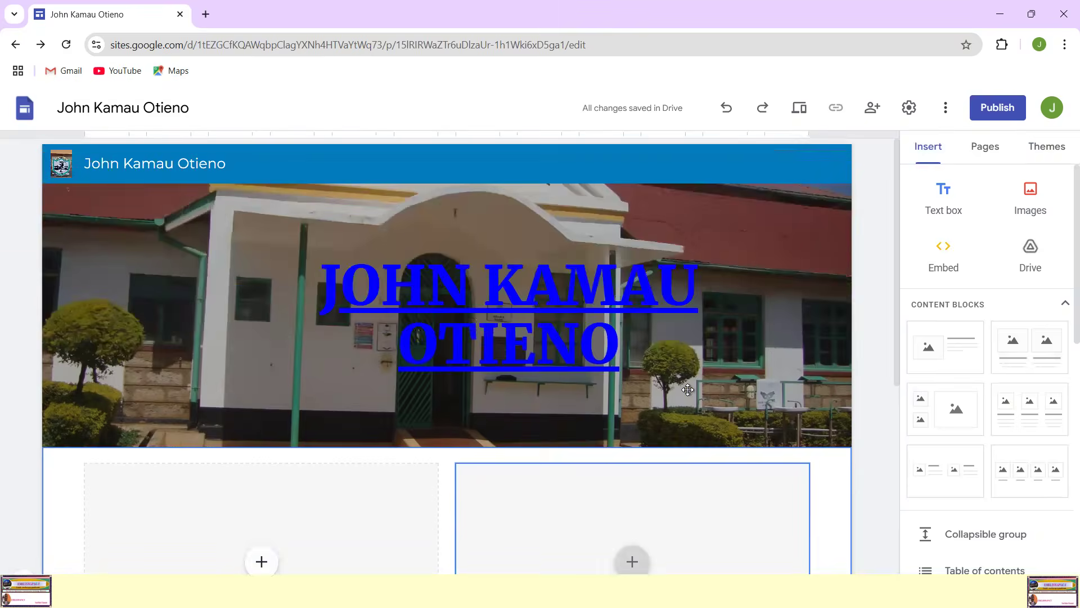
scroll(371, 381, down, 5)
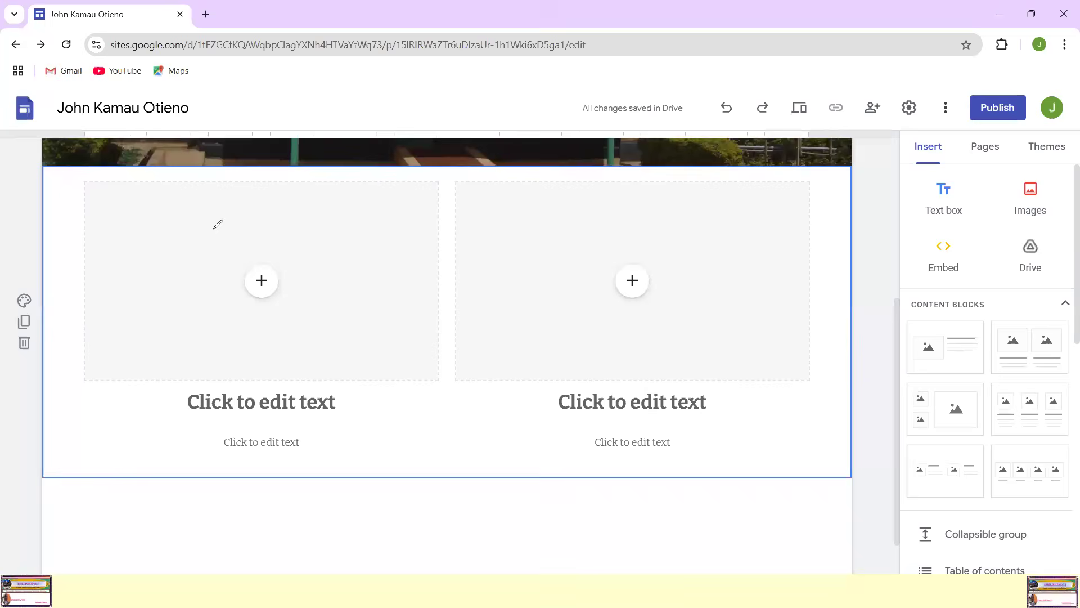
Step: Upload School Logo1 from the Pictures folder into the first image placeholder of the content block
drag(226, 259, 281, 247)
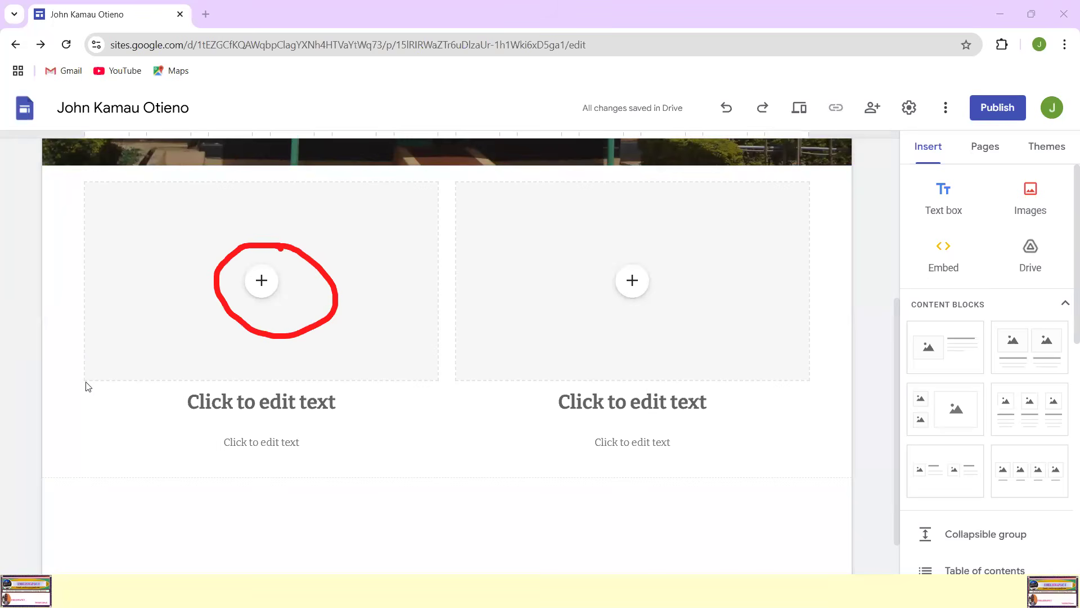
click(263, 283)
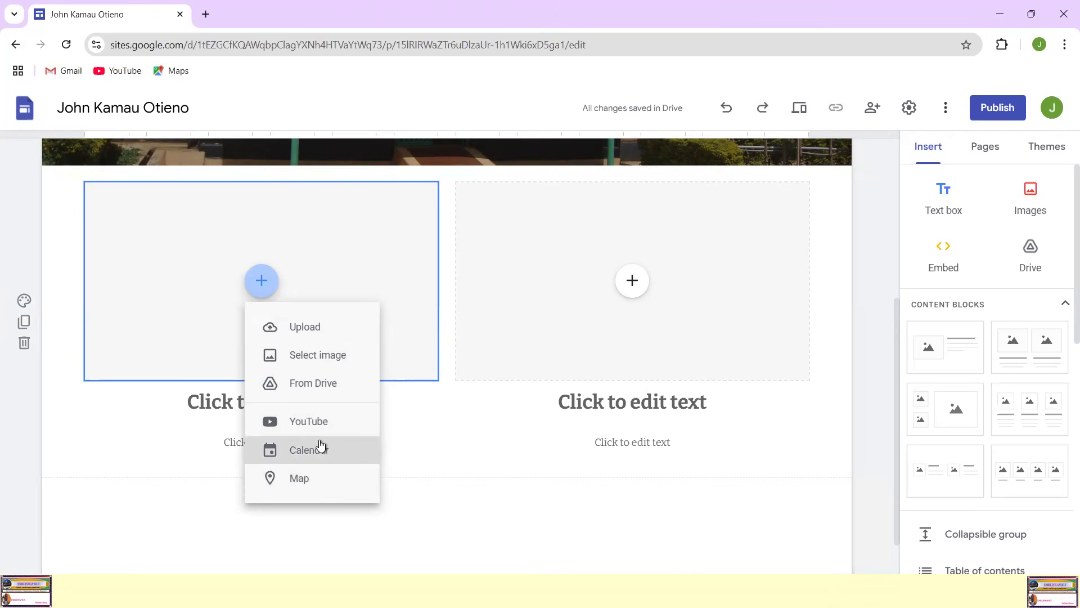
click(309, 330)
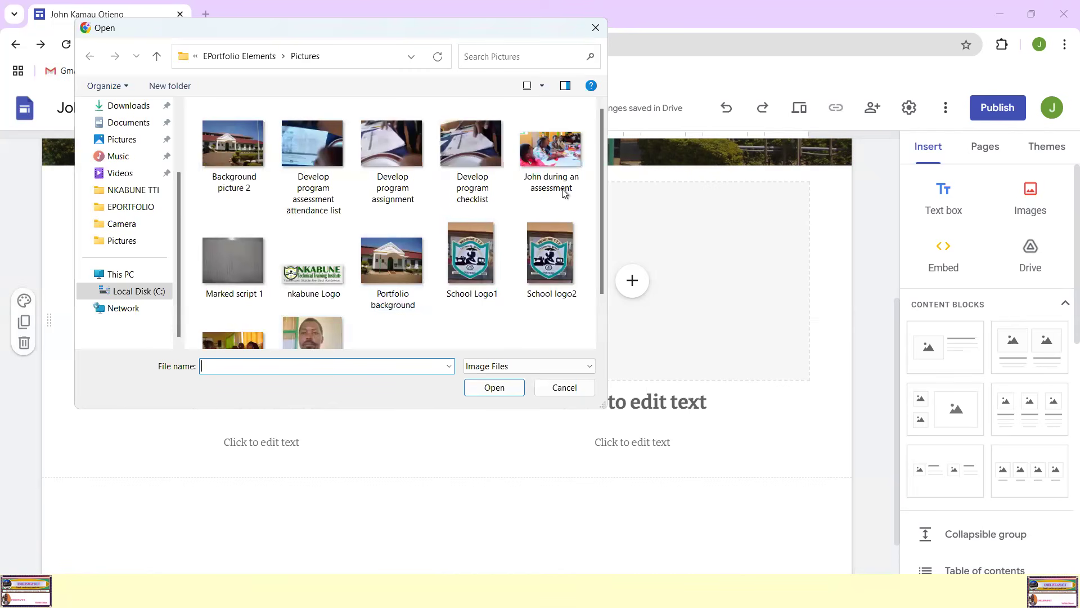
drag(600, 147, 602, 195)
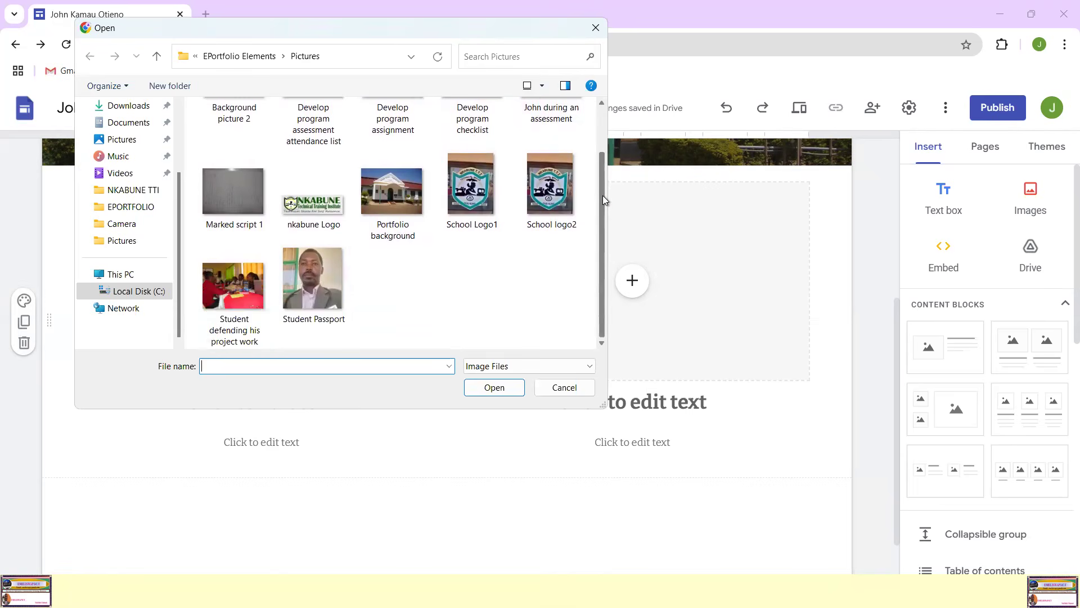
scroll(484, 221, up, 1)
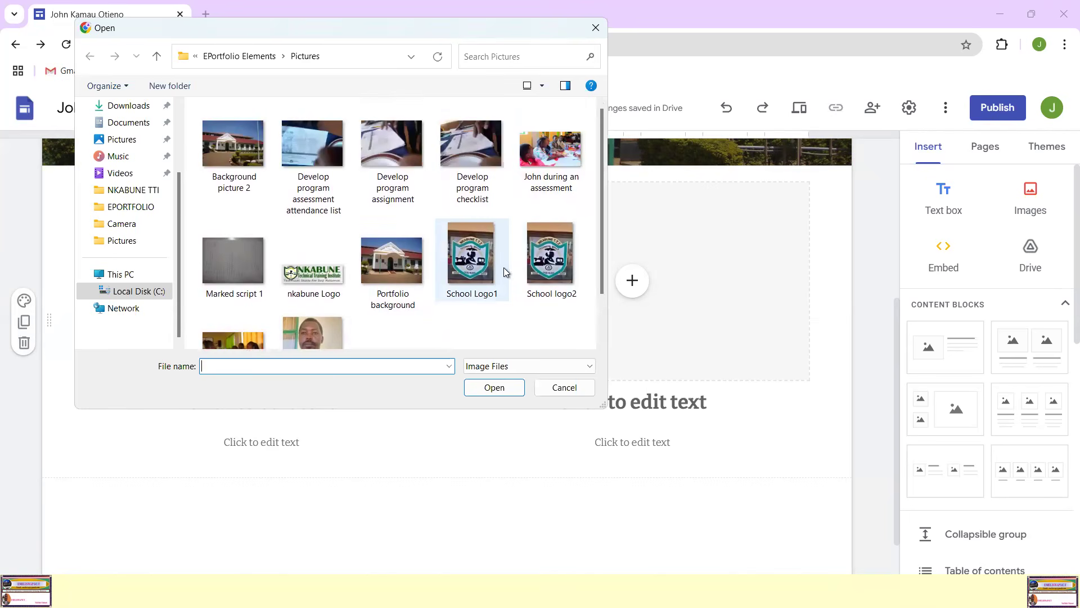
double_click(472, 256)
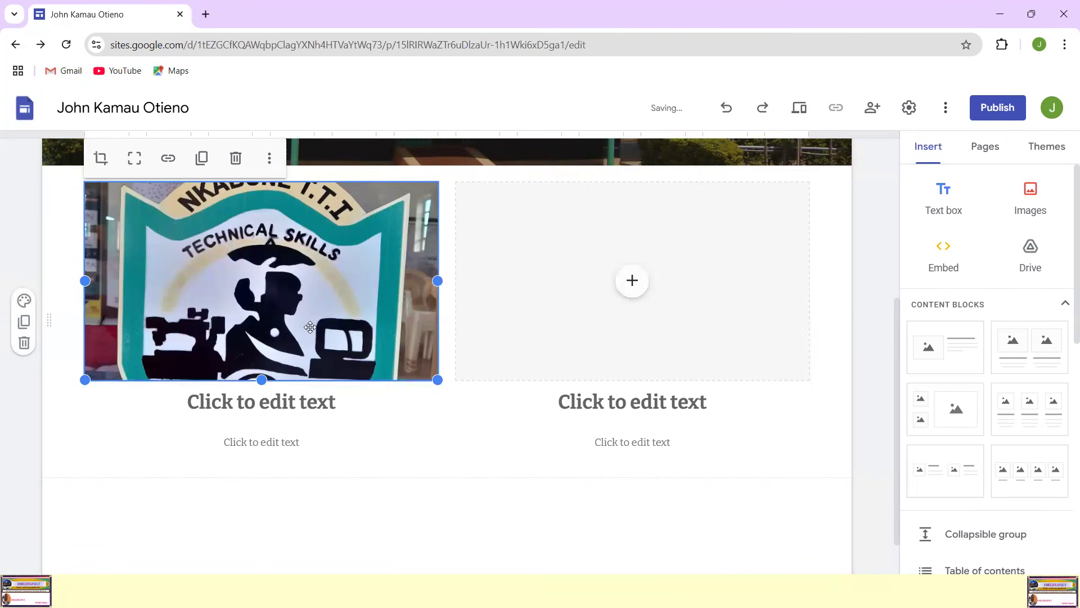
scroll(310, 327, up, 3)
scroll(310, 327, down, 1)
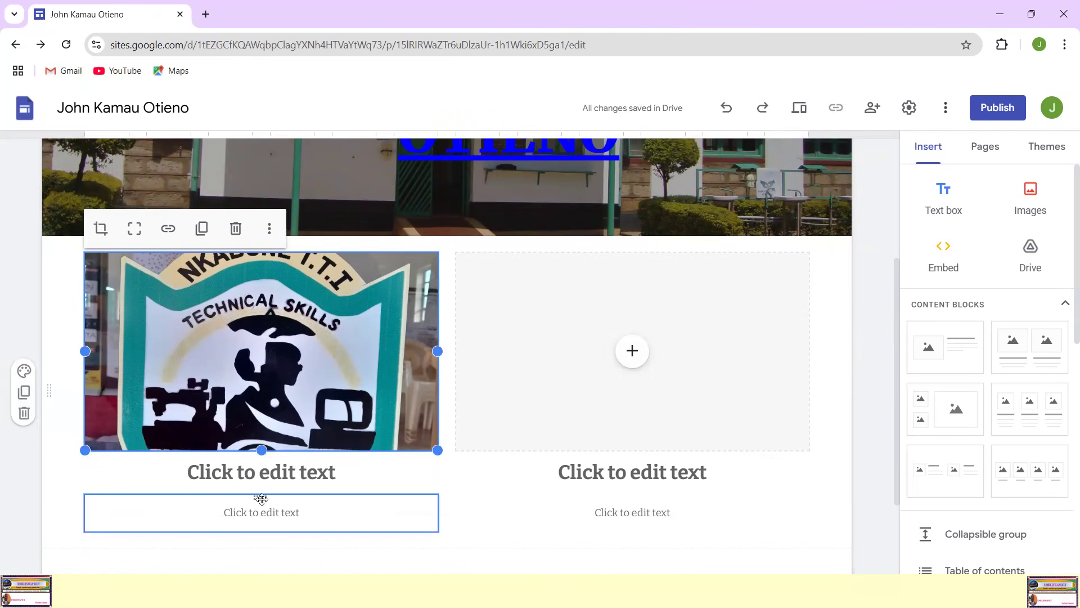
Step: Make the school logo image taller and narrower so the whole crest fits, and move its column right beside the second placeholder
drag(260, 449, 258, 536)
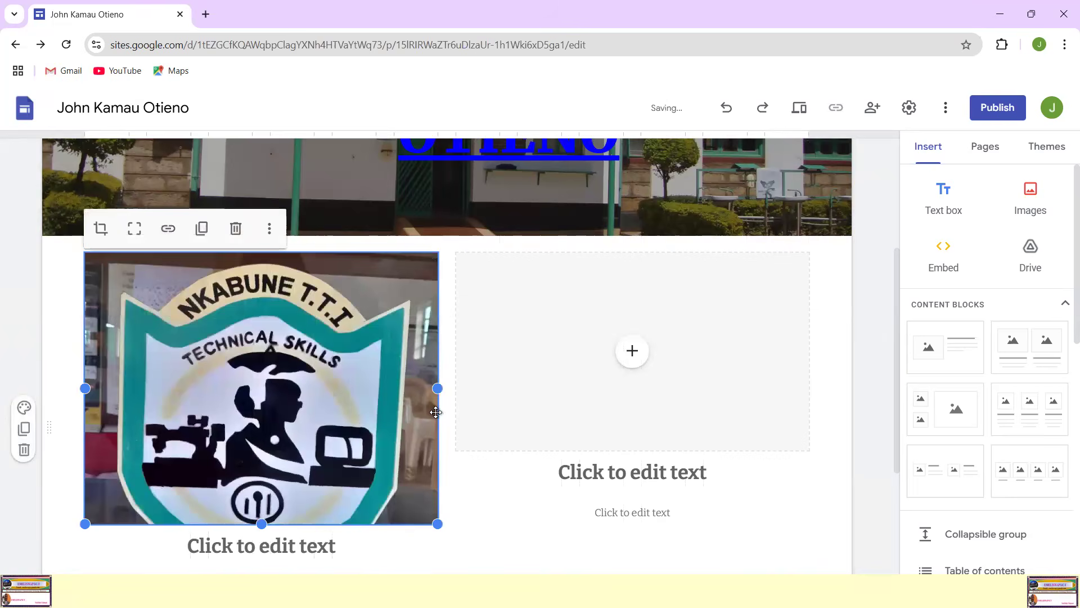
drag(432, 390, 313, 397)
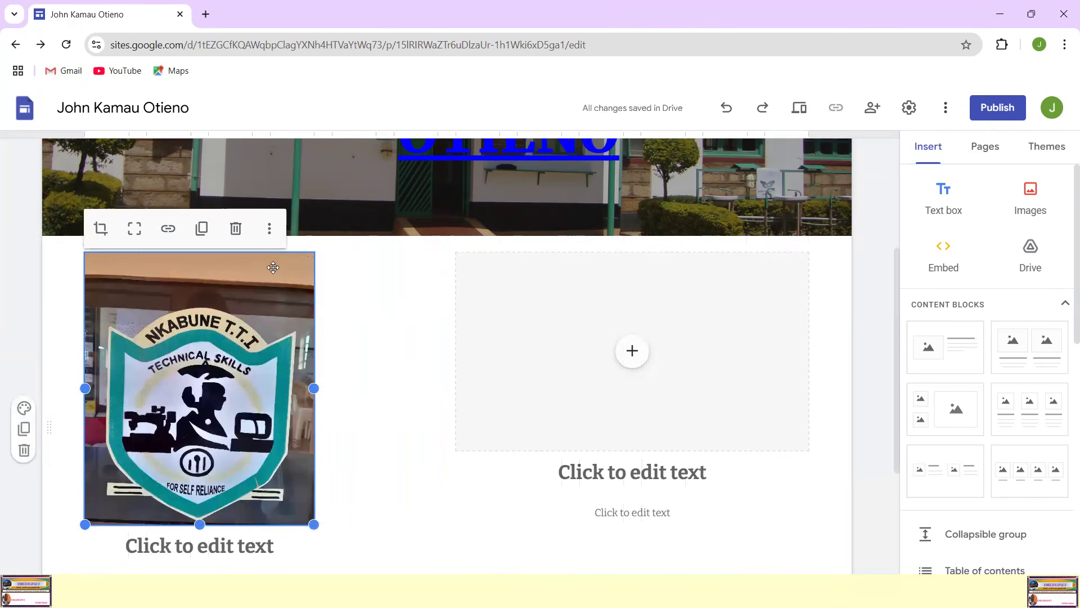
drag(273, 270, 285, 267)
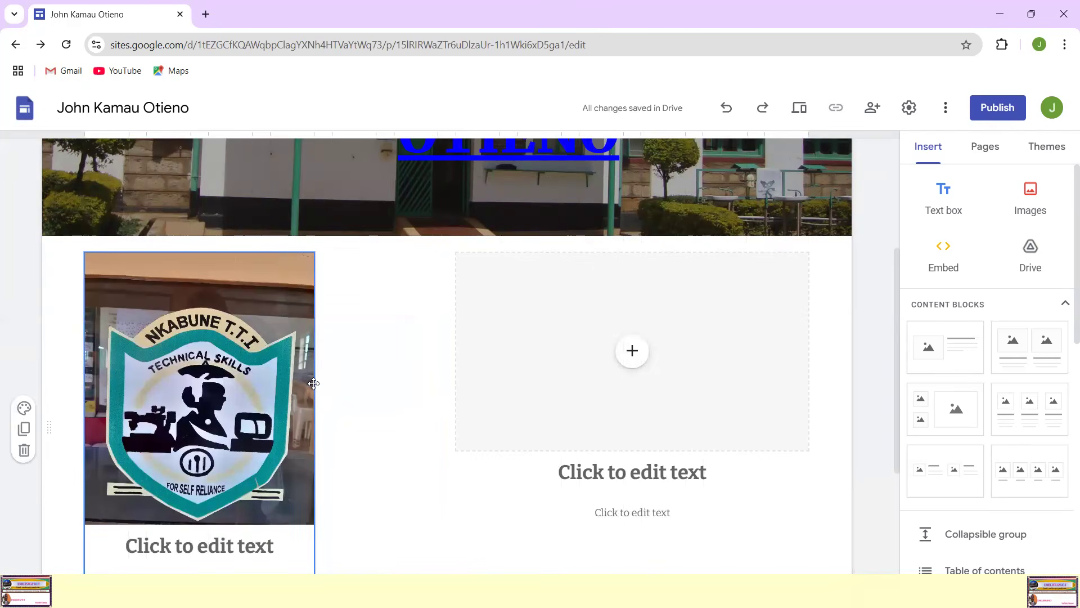
drag(314, 383, 347, 383)
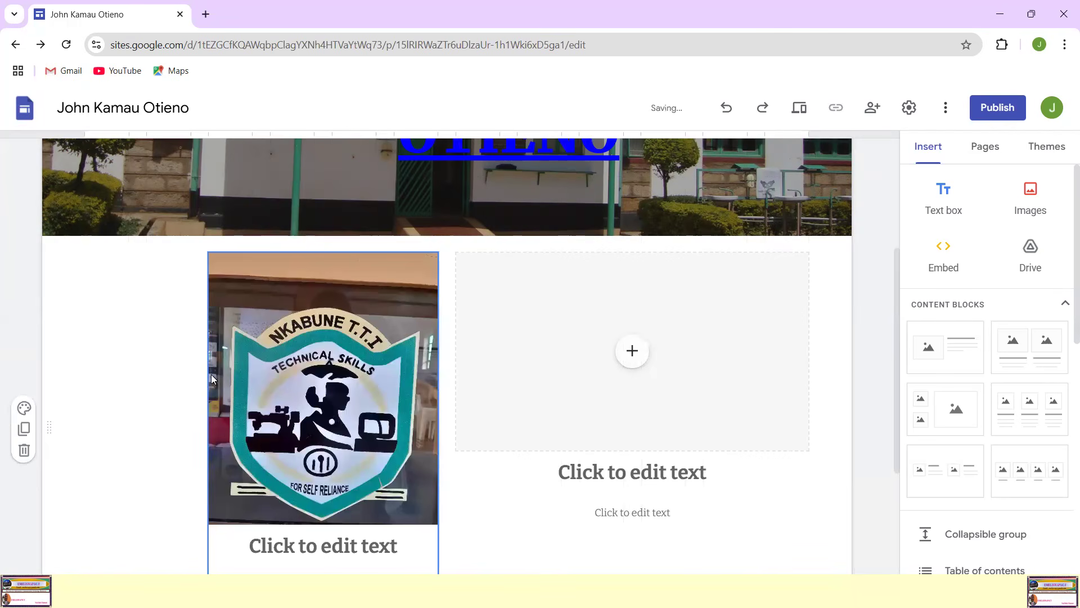
Step: Open the heading placeholder beneath the school logo image for text editing
scroll(438, 372, down, 3)
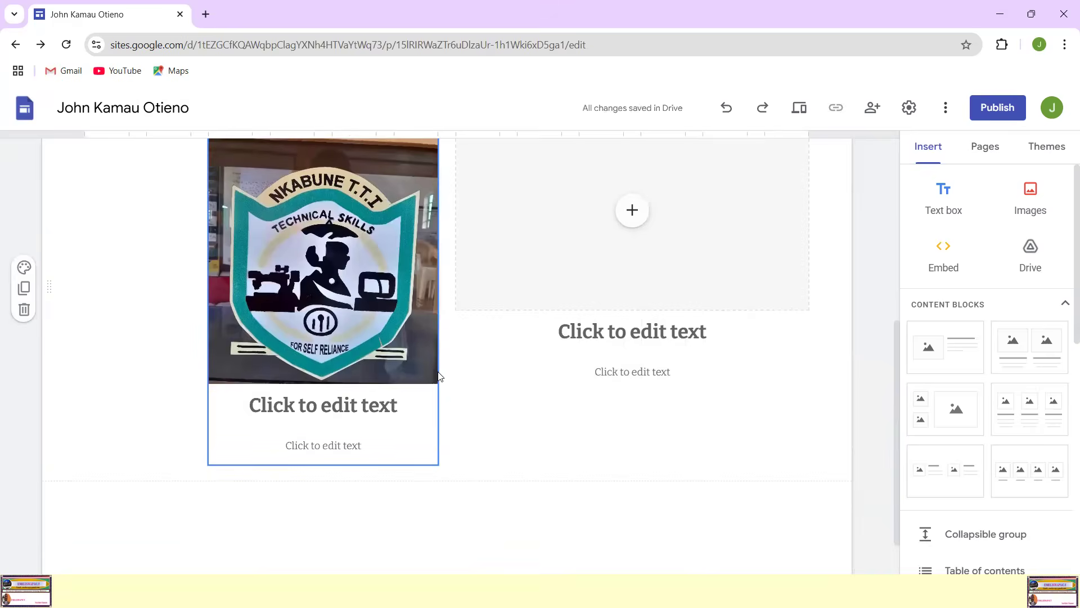
scroll(438, 374, up, 2)
scroll(239, 360, down, 2)
scroll(332, 332, up, 3)
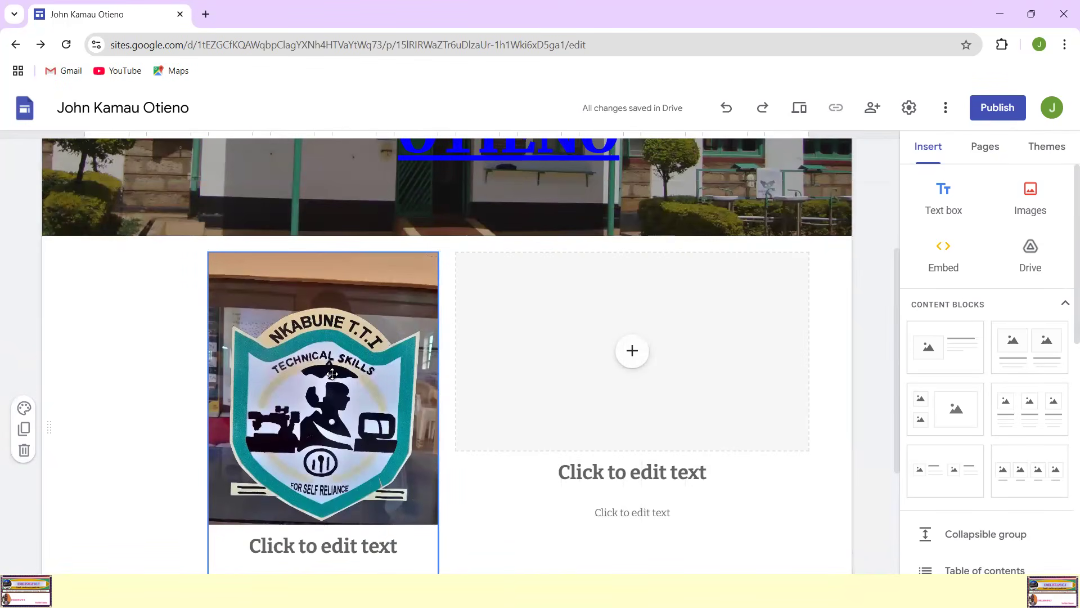
click(334, 392)
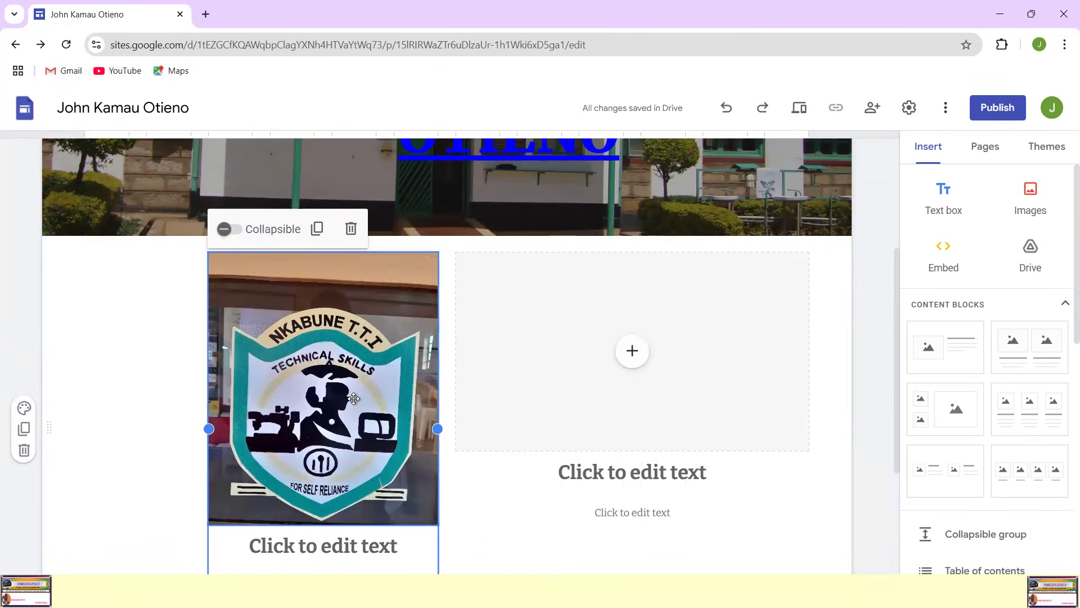
scroll(354, 399, down, 2)
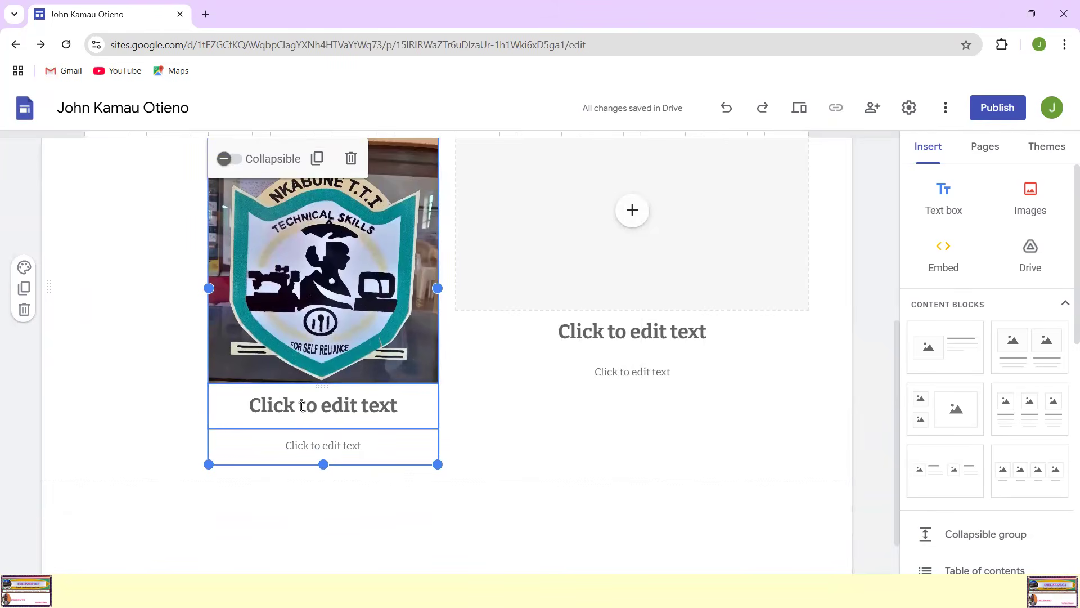
click(302, 407)
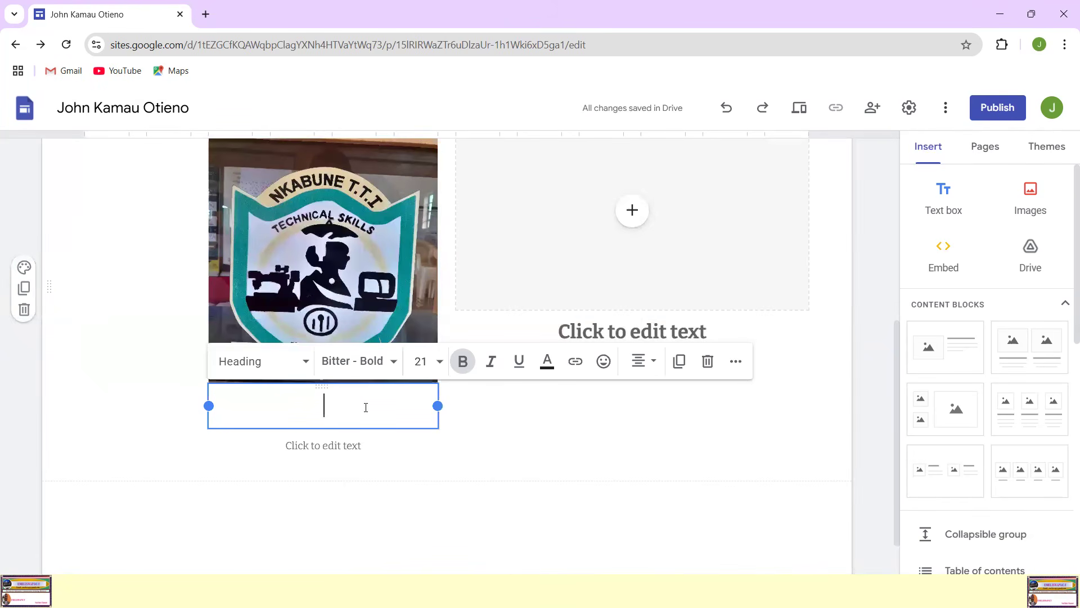
text(m)
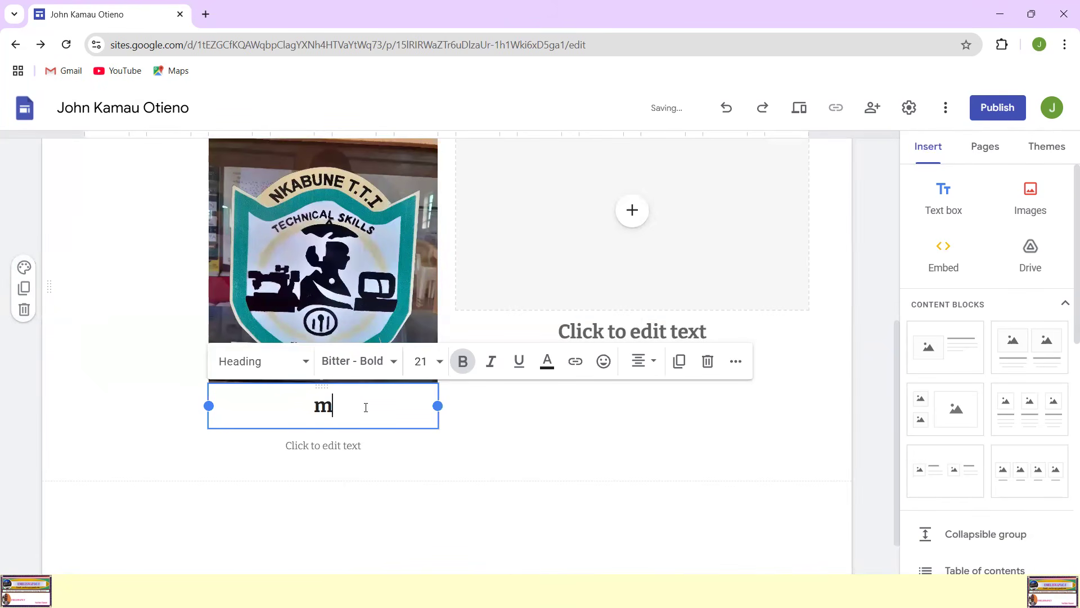
key(BackSpace)
text(M)
key(BackSpace)
text(M)
key(BackSpace)
text(my)
key(BackSpace)
key(BackSpace)
key(BackSpace)
Step: Enter "NKABUNE TECHNICAL TRAINING INSTITUTE" as the heading beneath the school logo
text(NKABUN)
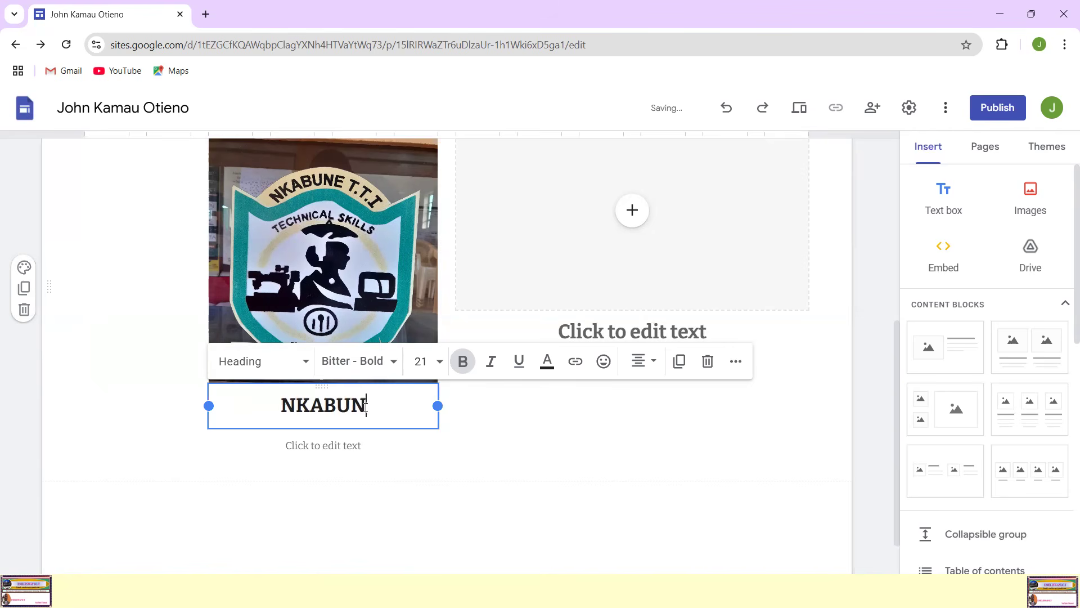
text(E TE)
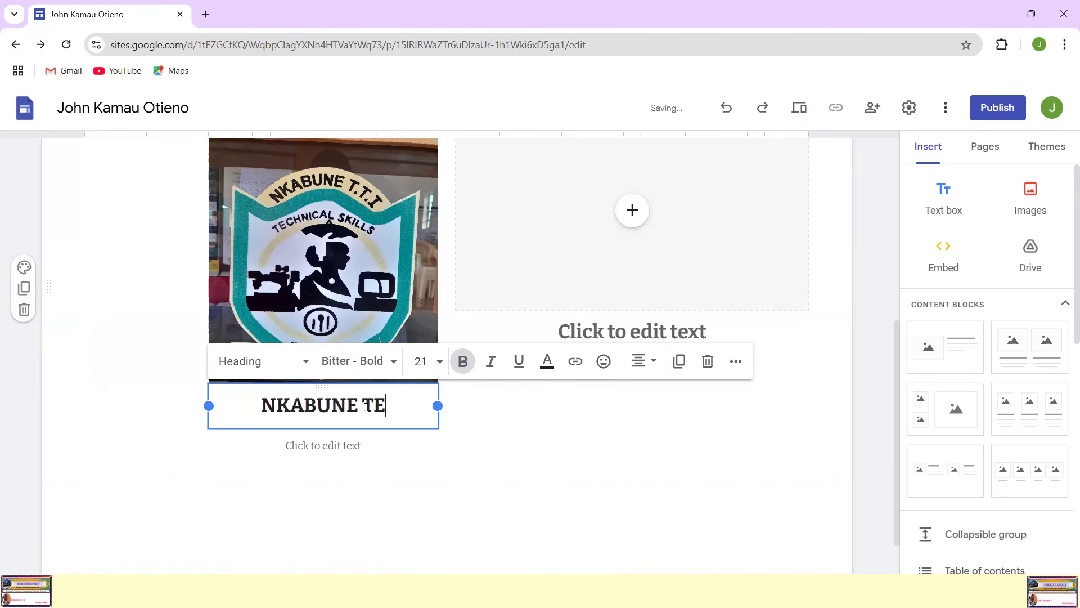
text(CHNICAL )
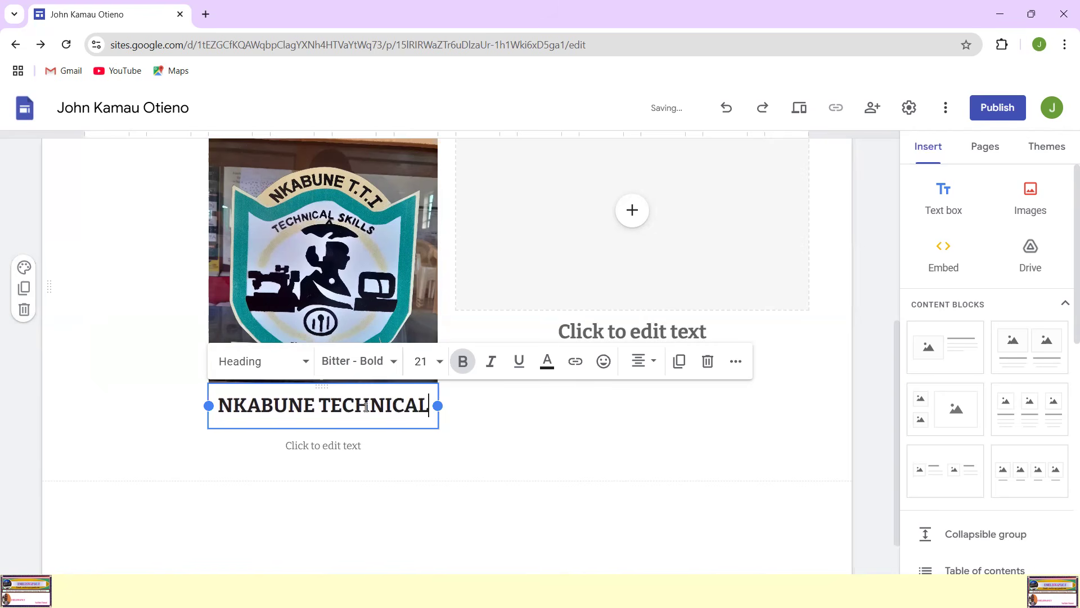
text(TRAININ)
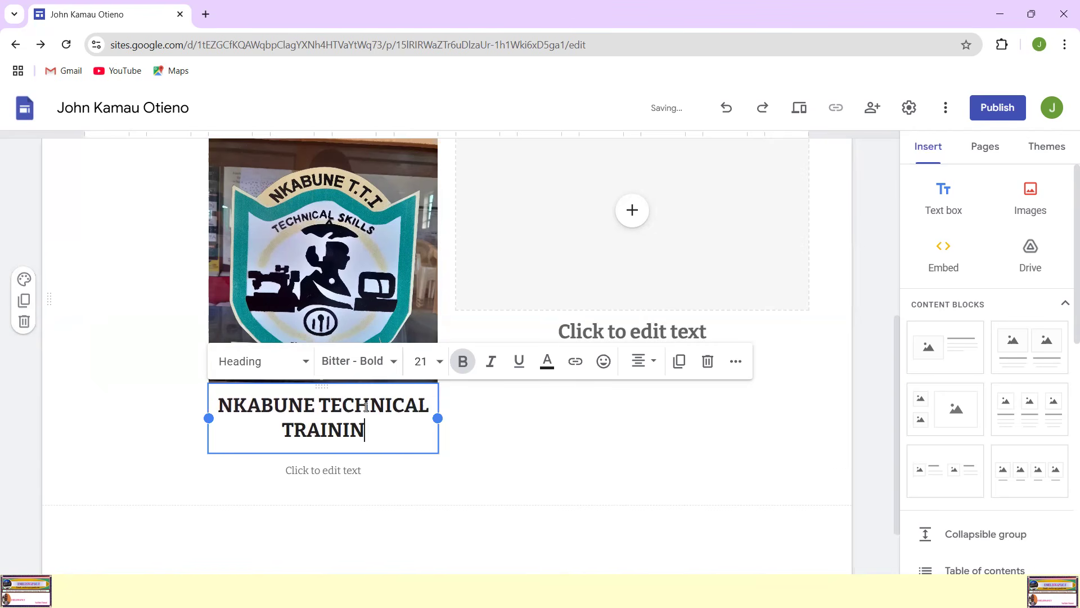
text(G INSTI)
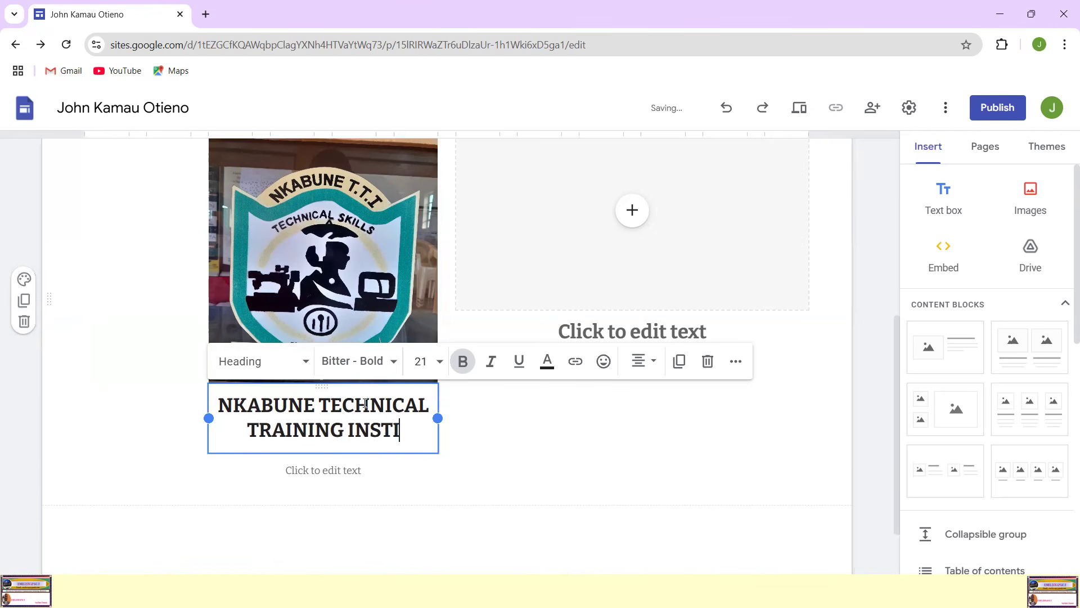
text(TUTE)
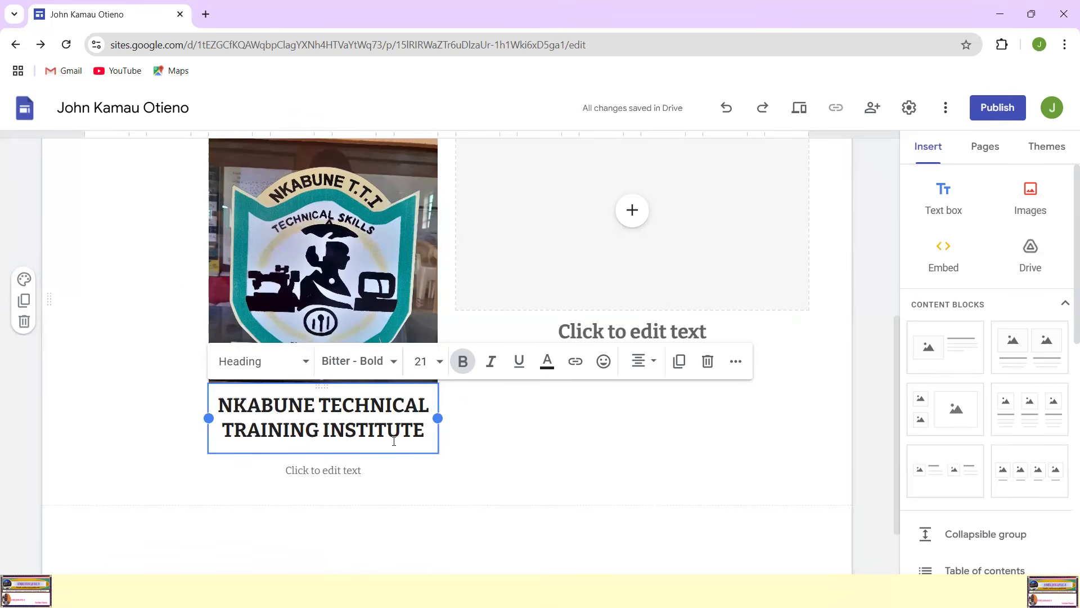
Step: Enter the description "This is my academic institution" under the institute heading, correcting the misspelled last word with the suggested spelling
click(329, 473)
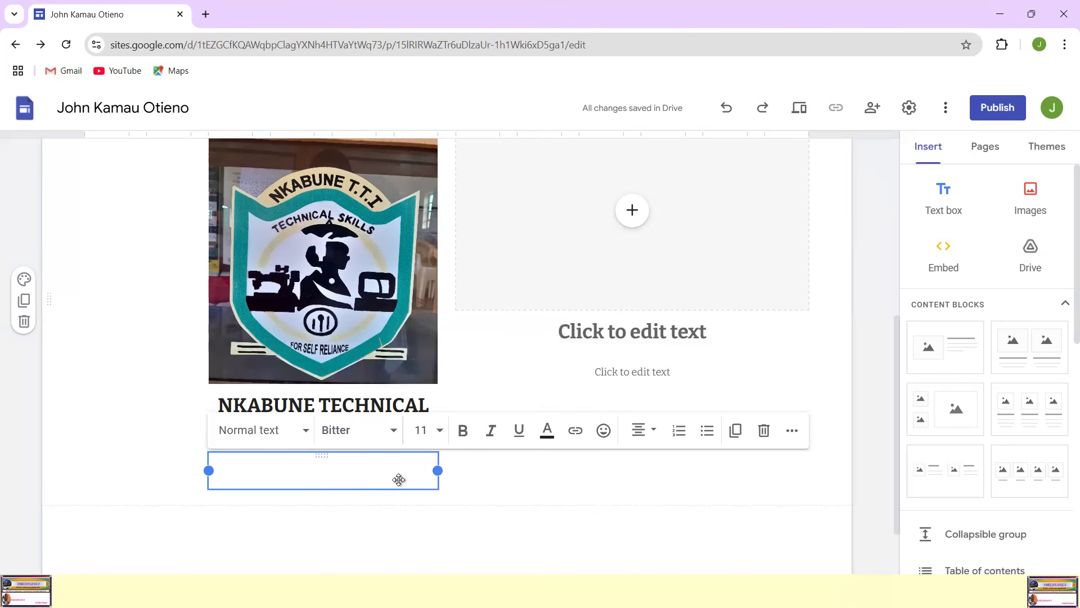
text(This is m)
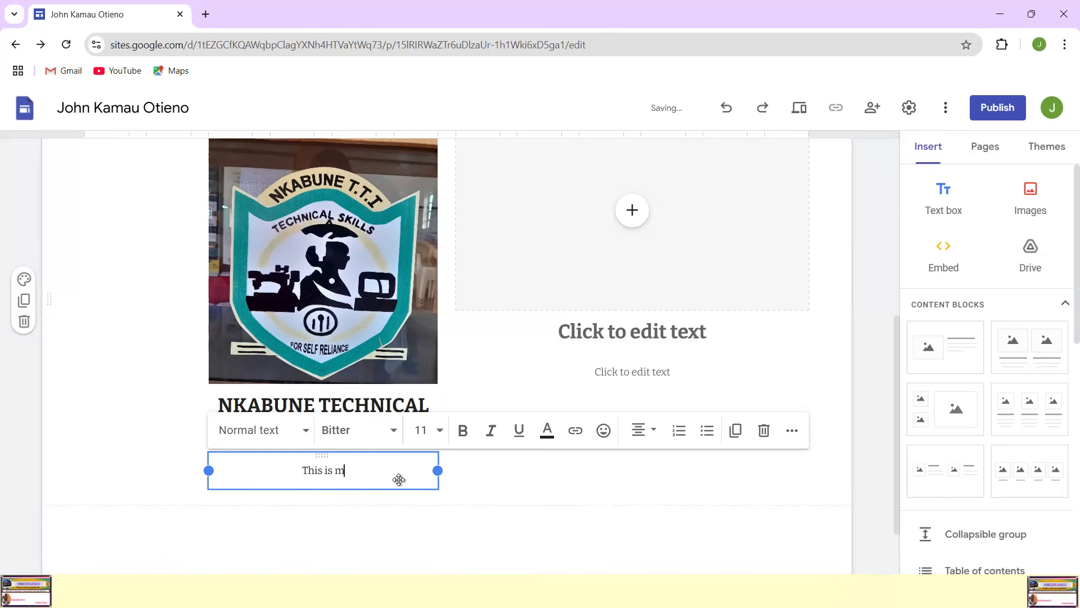
text(y academic instity)
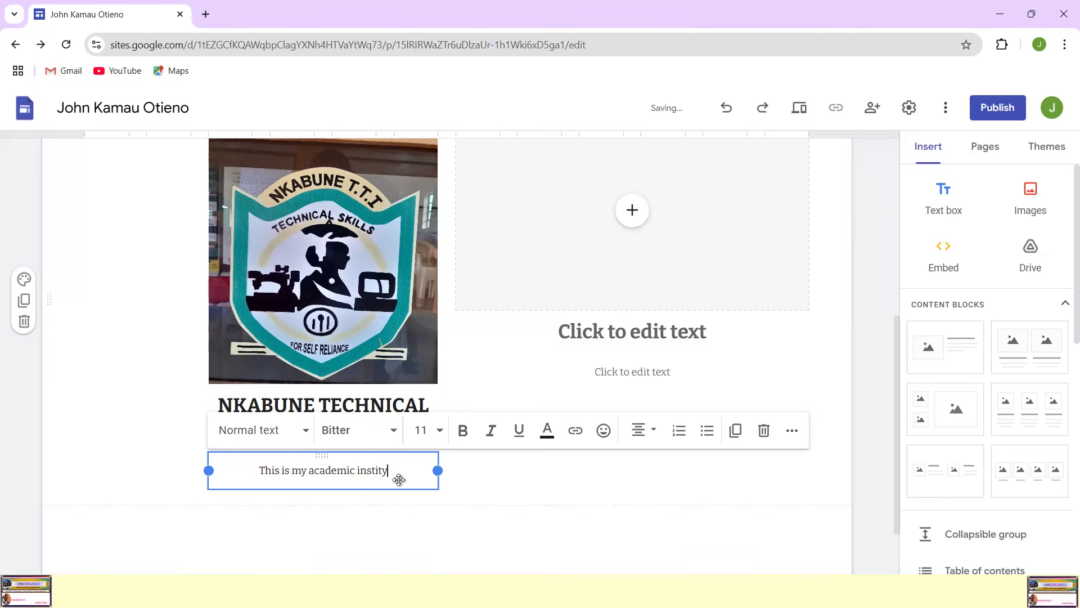
key(BackSpace)
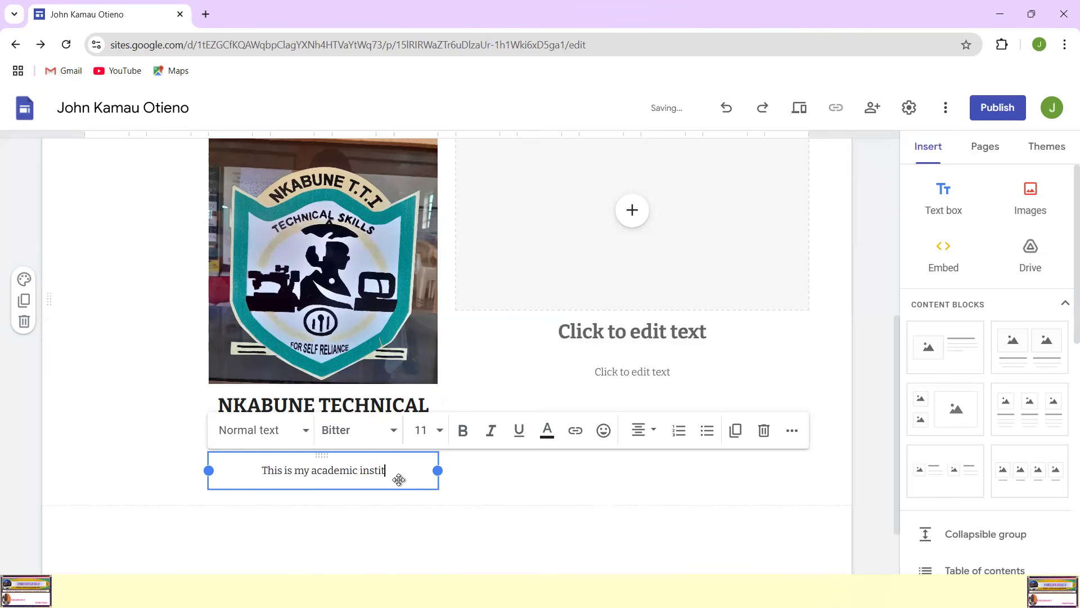
text(itution)
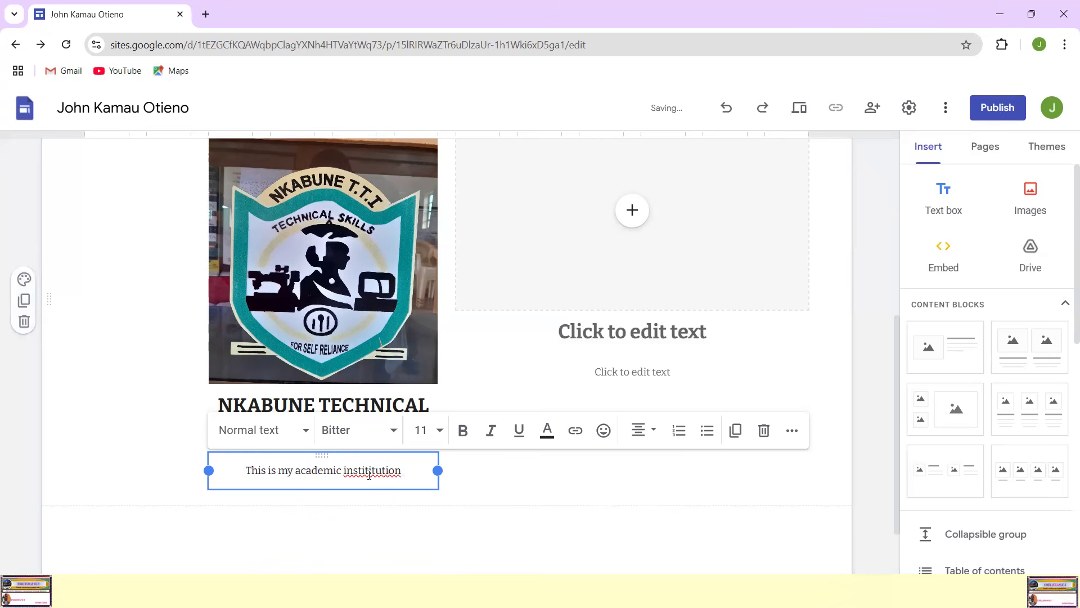
right_click(369, 474)
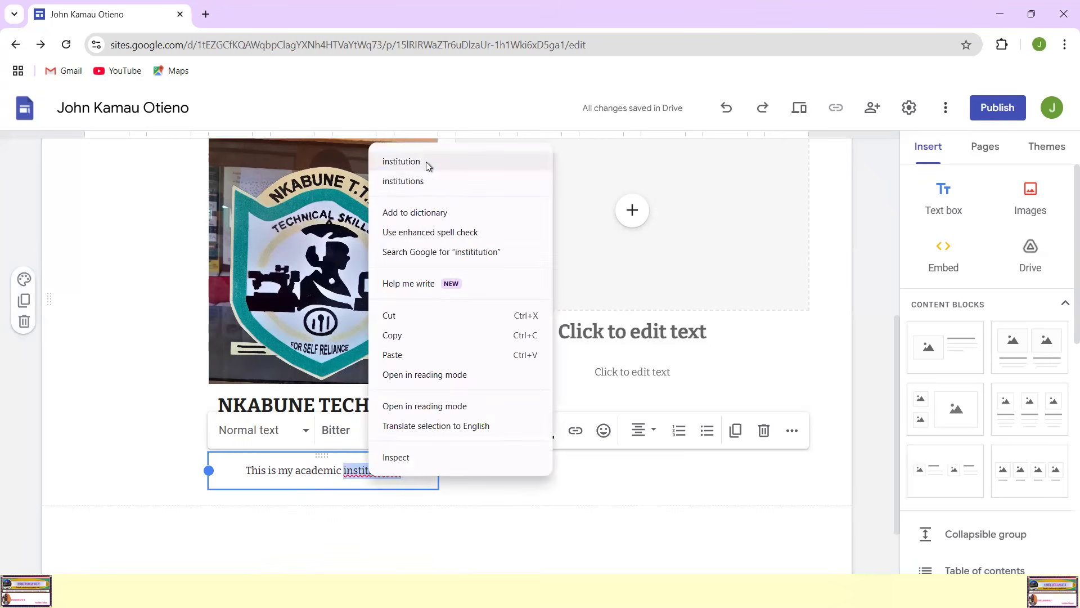
click(401, 162)
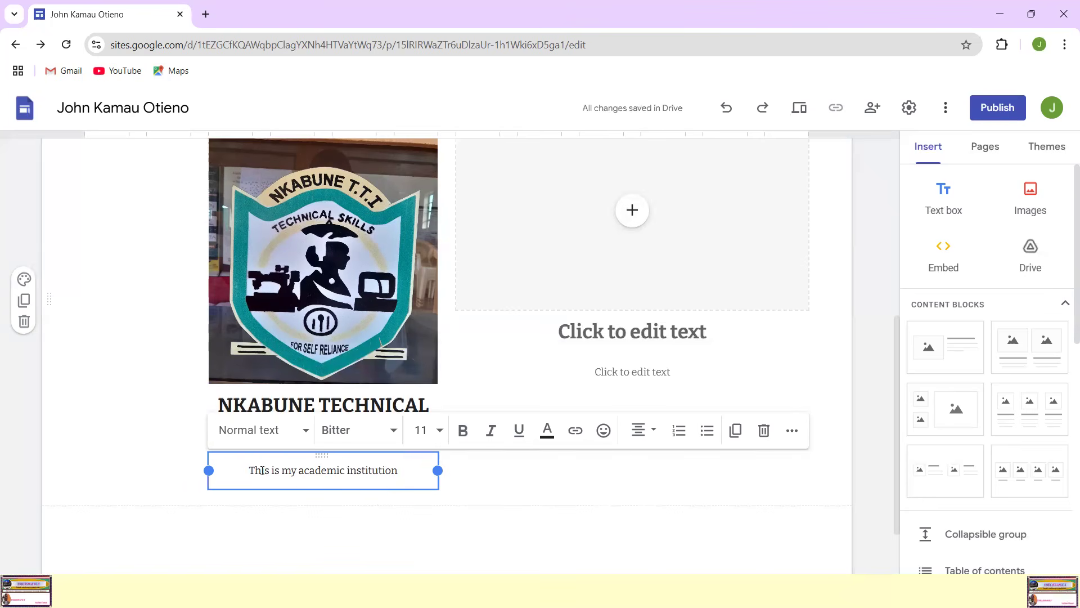
Step: Colour the whole heading "NKABUNE TECHNICAL TRAINING INSTITUTE" pure blue
click(222, 406)
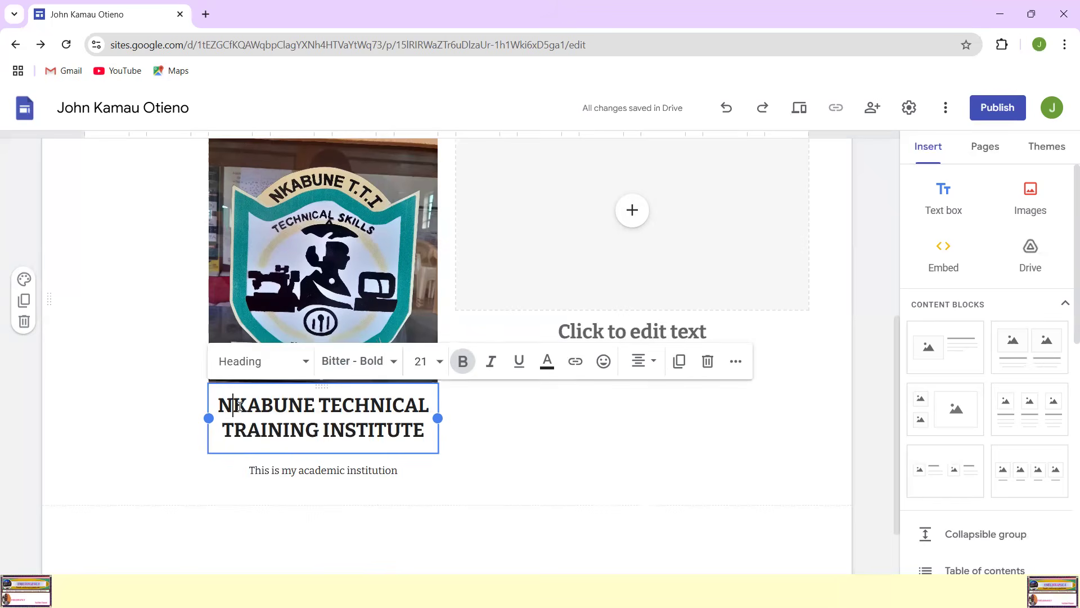
drag(222, 406, 425, 432)
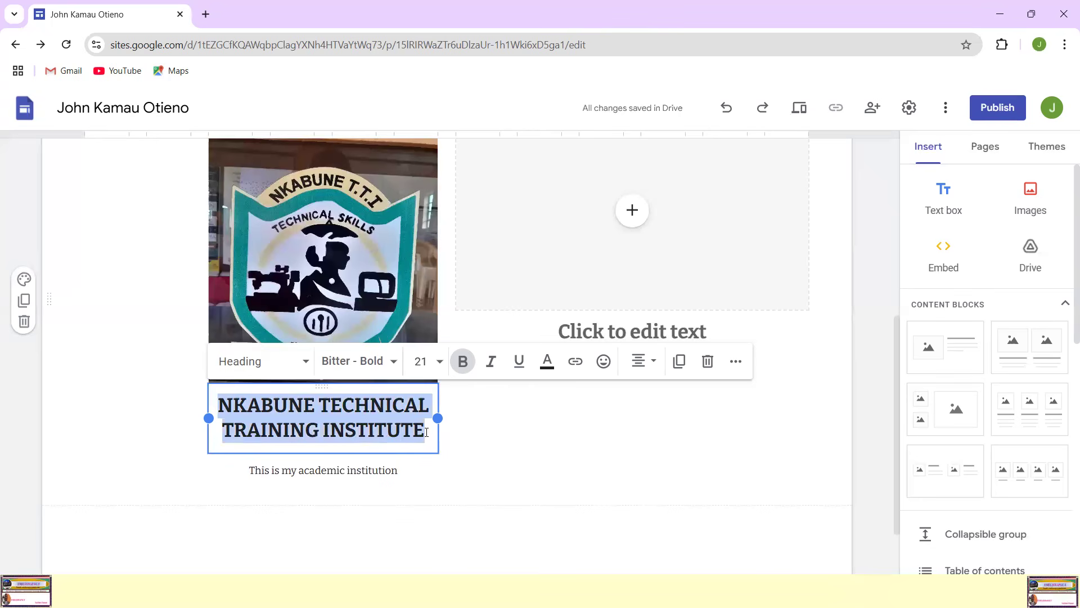
click(549, 365)
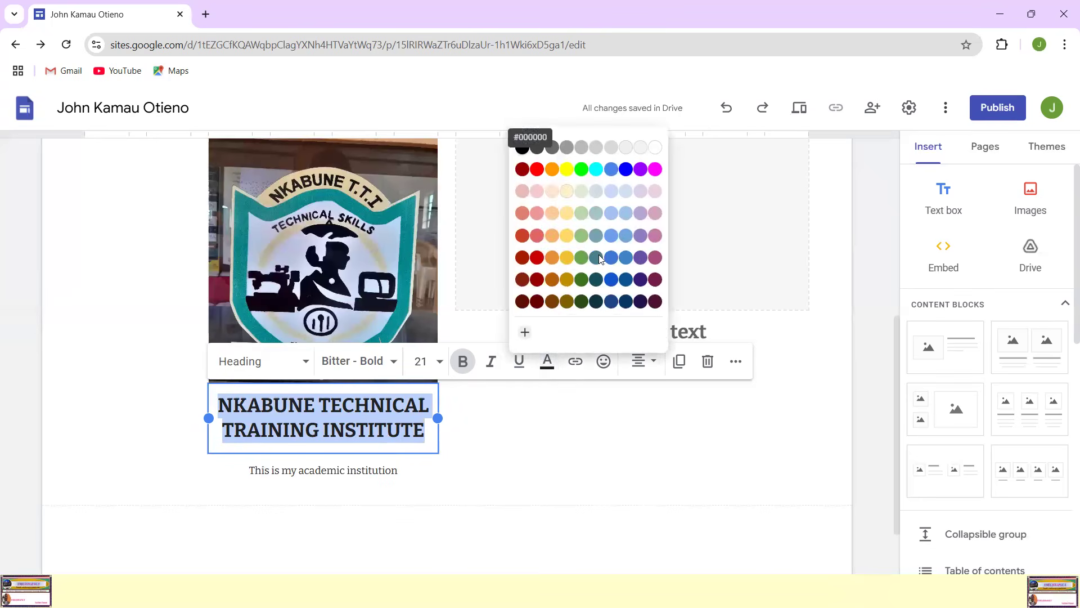
click(626, 169)
click(495, 472)
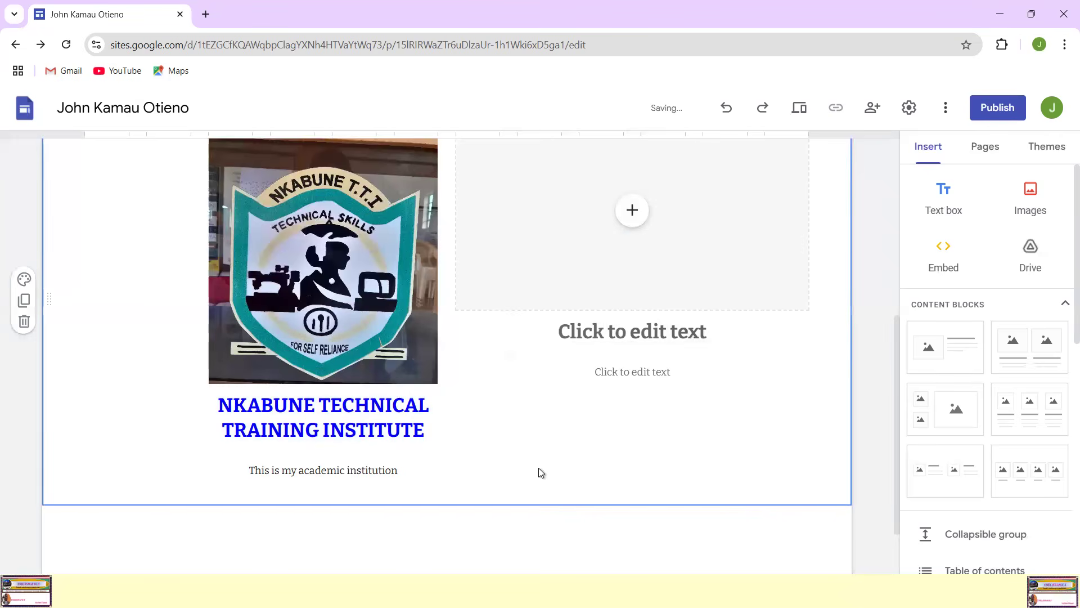
Step: Format the description line beneath the institute heading as bold and underlined at font size 12
click(250, 466)
drag(246, 468, 399, 471)
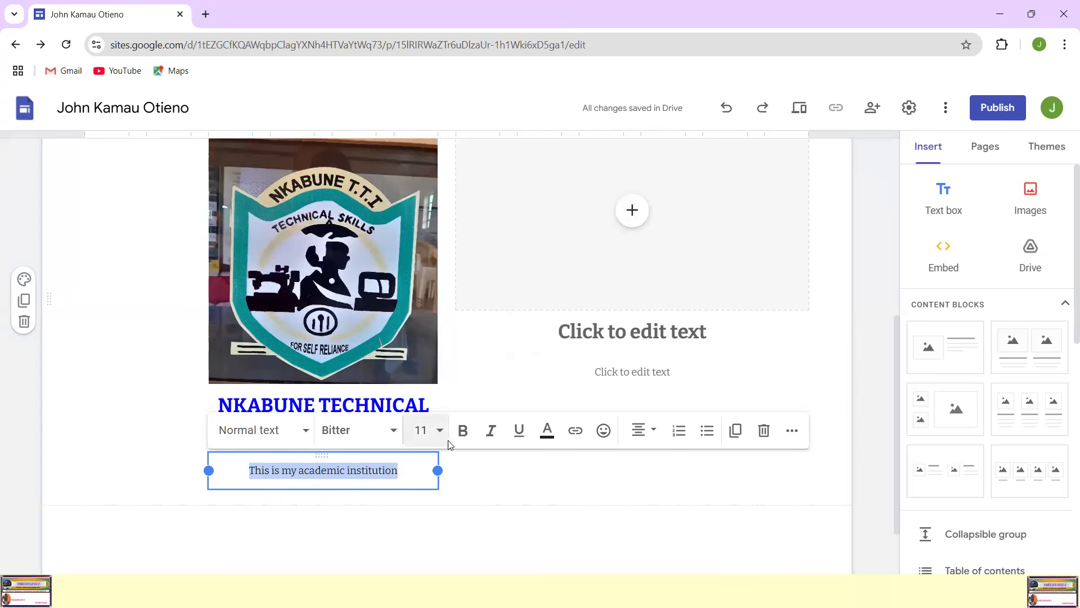
click(464, 432)
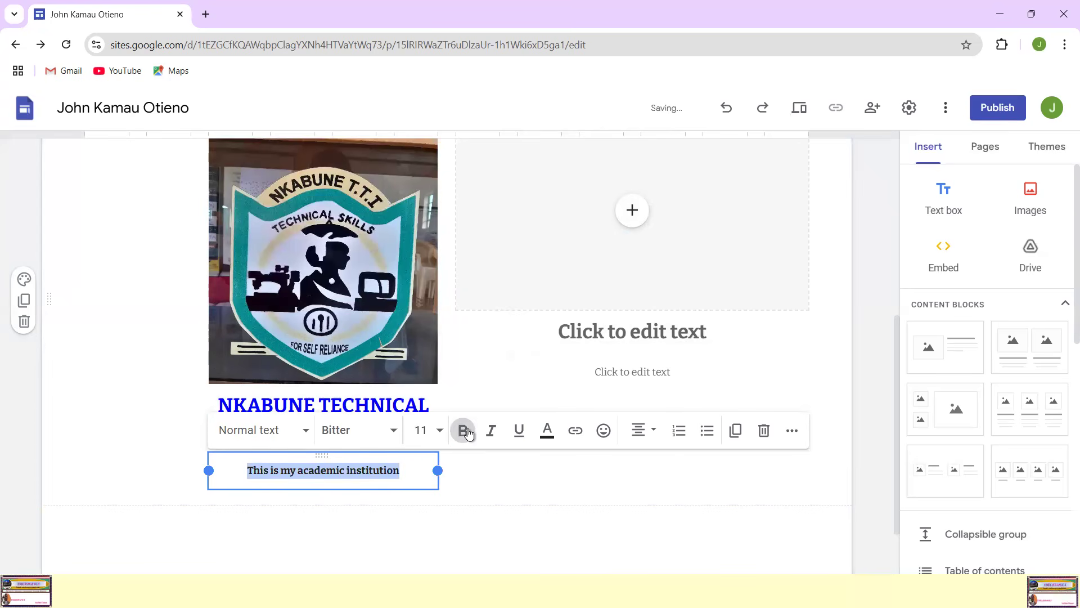
click(434, 429)
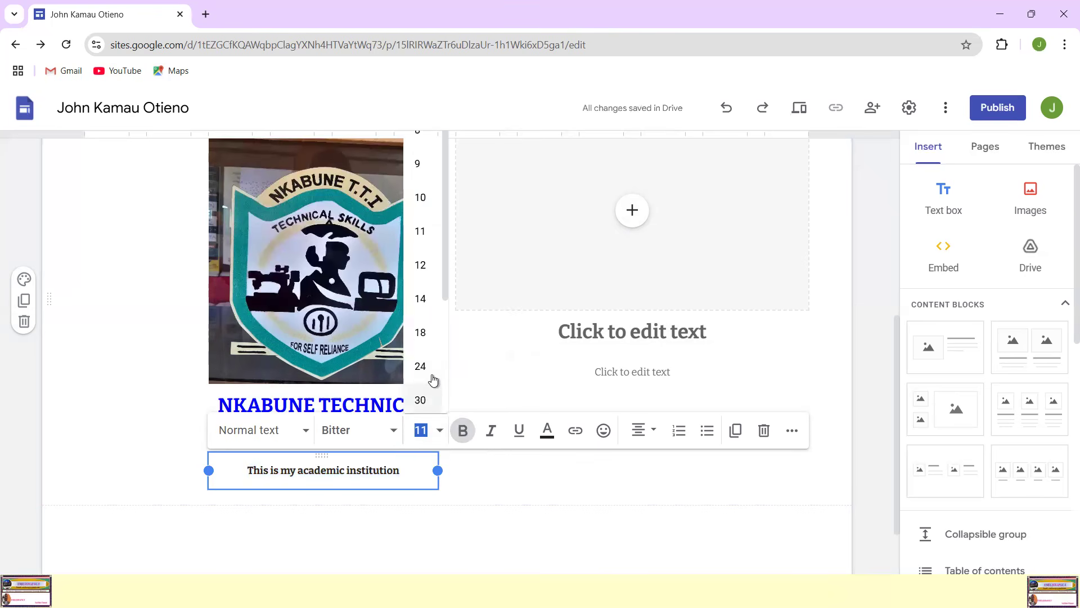
click(425, 266)
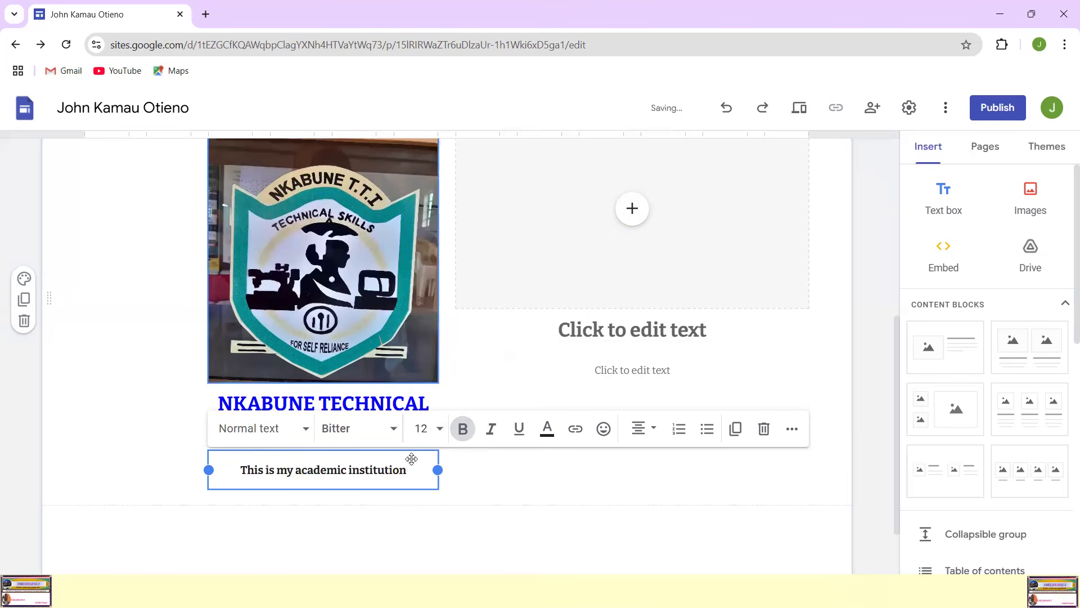
click(518, 428)
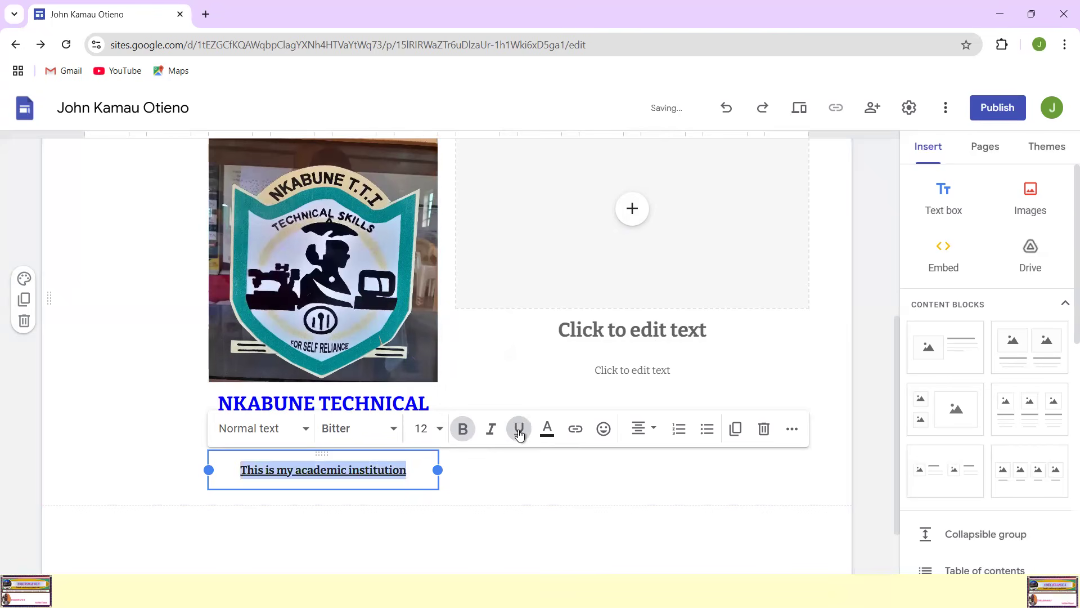
click(613, 517)
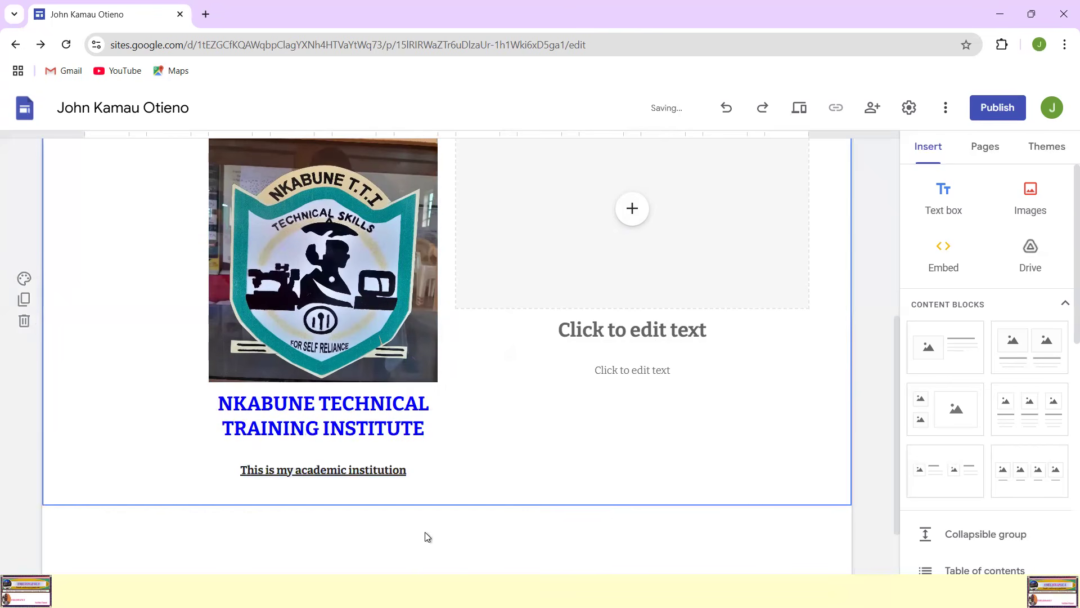
Step: Examine how the header banner and the captioned school logo column look together on the page
scroll(501, 423, up, 5)
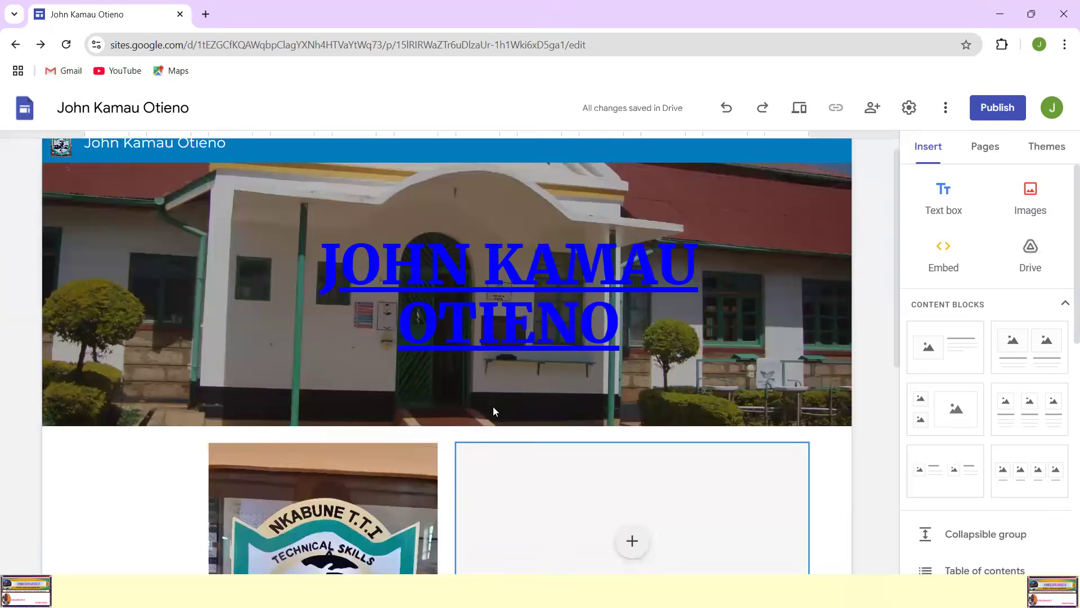
scroll(498, 397, down, 3)
scroll(498, 398, up, 4)
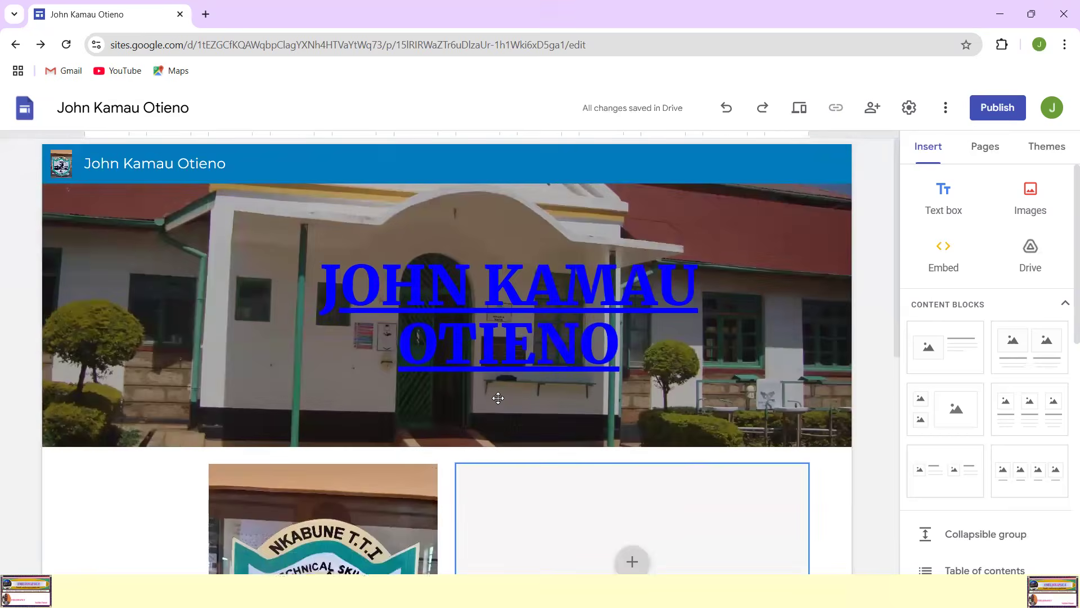
scroll(498, 397, down, 6)
scroll(499, 397, up, 3)
scroll(601, 400, down, 3)
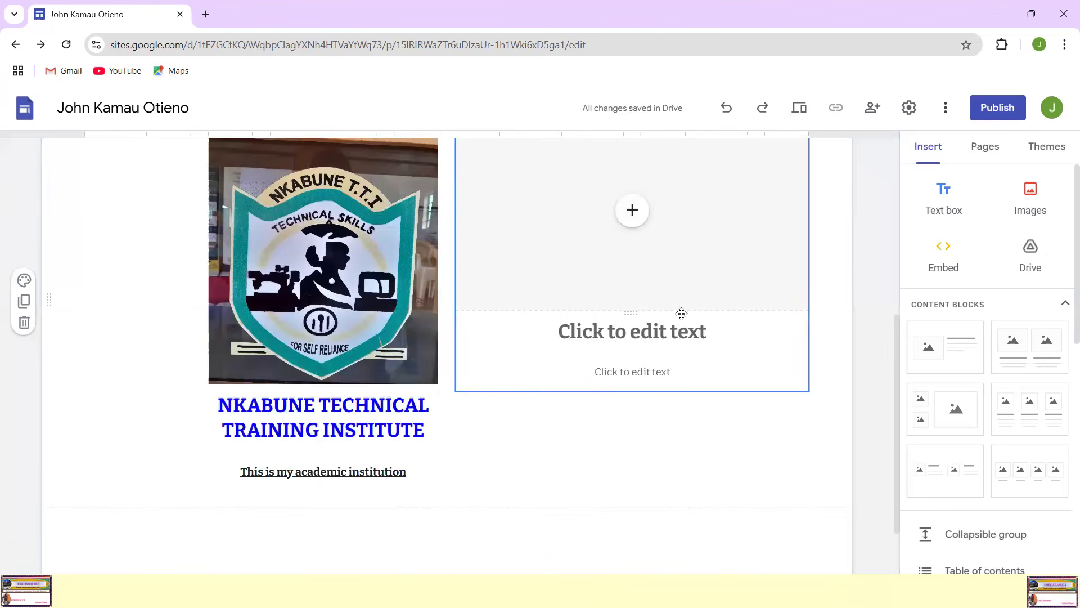
scroll(682, 314, up, 3)
scroll(647, 377, down, 1)
scroll(642, 386, down, 2)
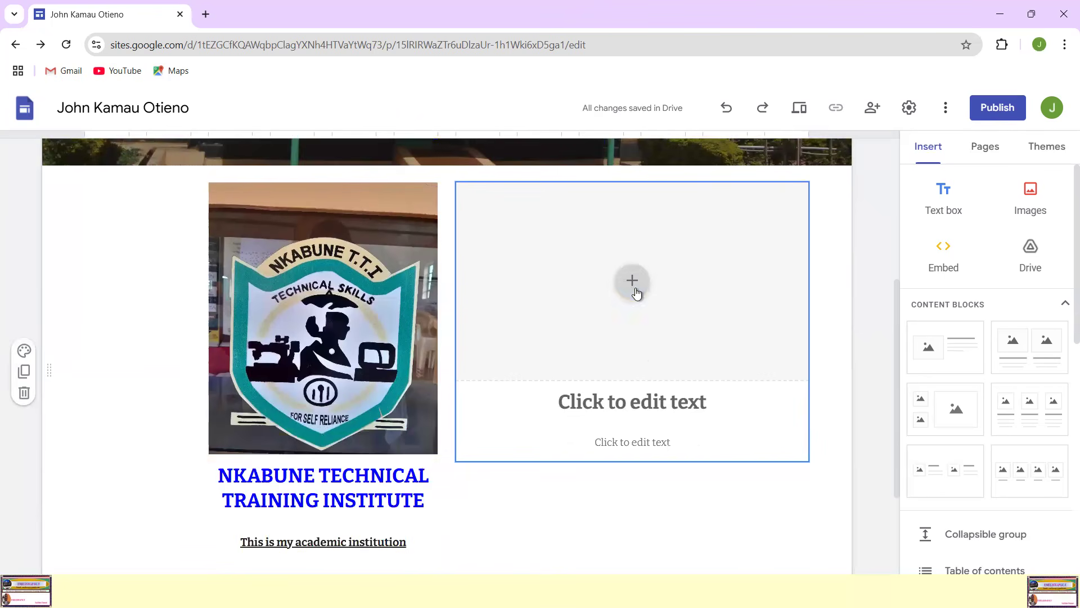
Step: Upload the "Student Passport" picture into the empty image placeholder beside the school logo
click(632, 281)
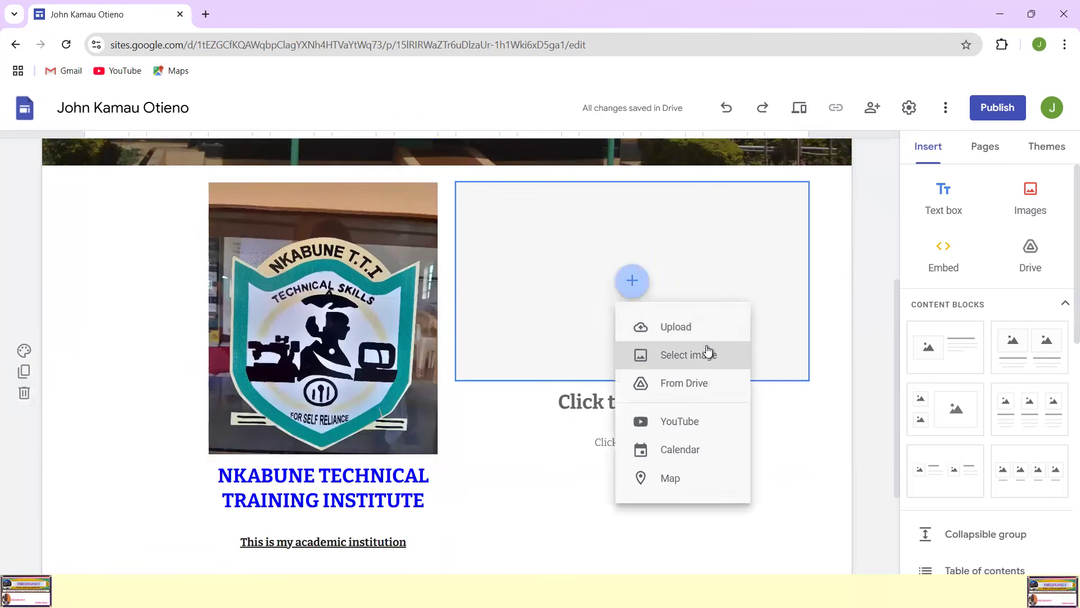
click(680, 330)
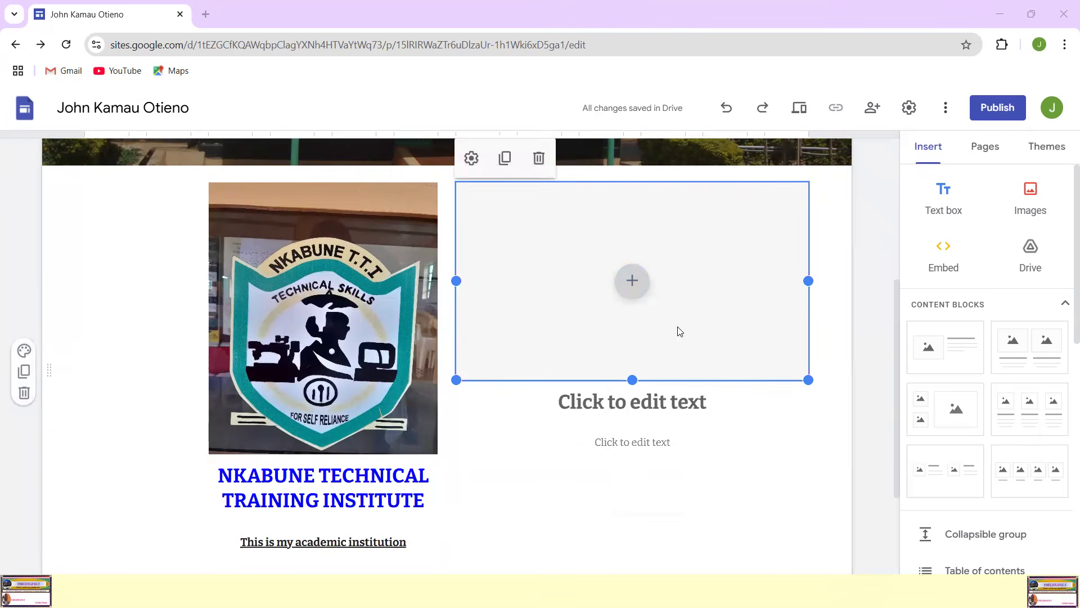
scroll(414, 291, down, 1)
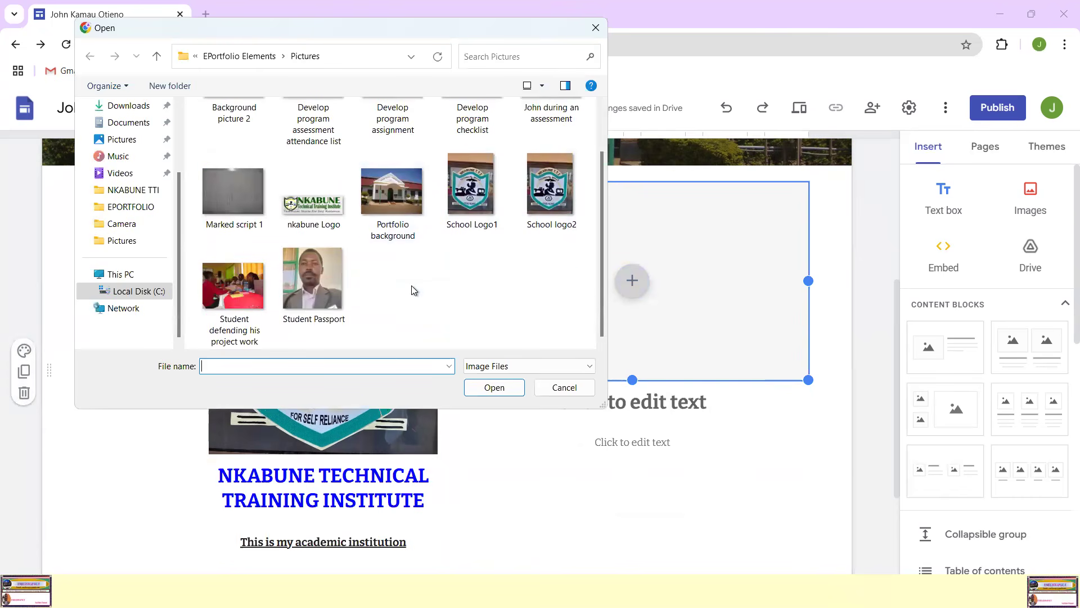
double_click(308, 279)
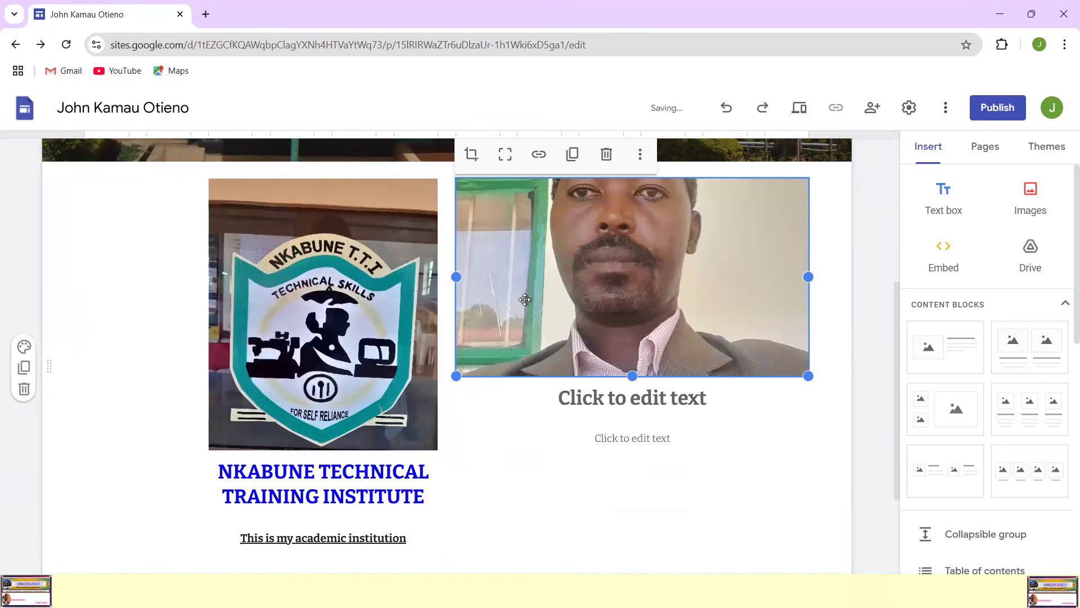
Step: Make the passport photo taller and narrower so its size matches the school logo image
scroll(705, 314, up, 1)
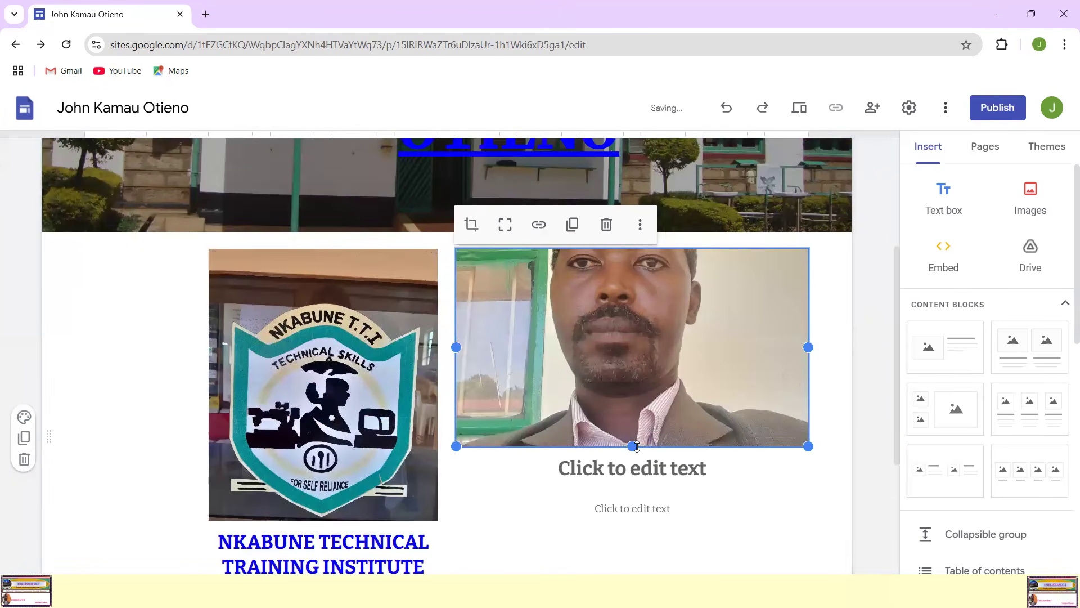
scroll(635, 427, down, 2)
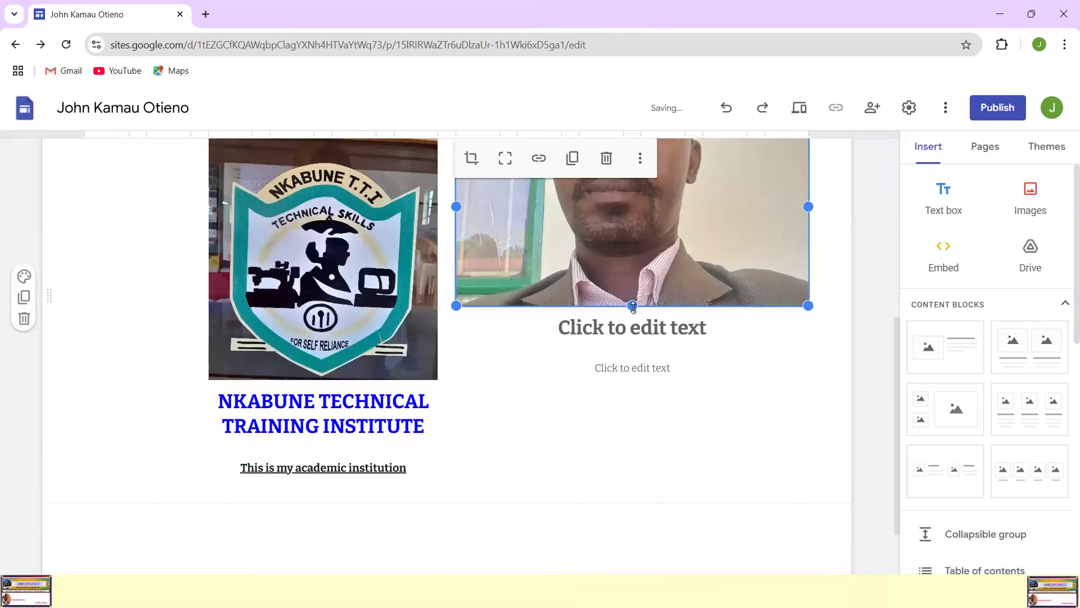
drag(633, 306, 629, 382)
scroll(809, 373, up, 4)
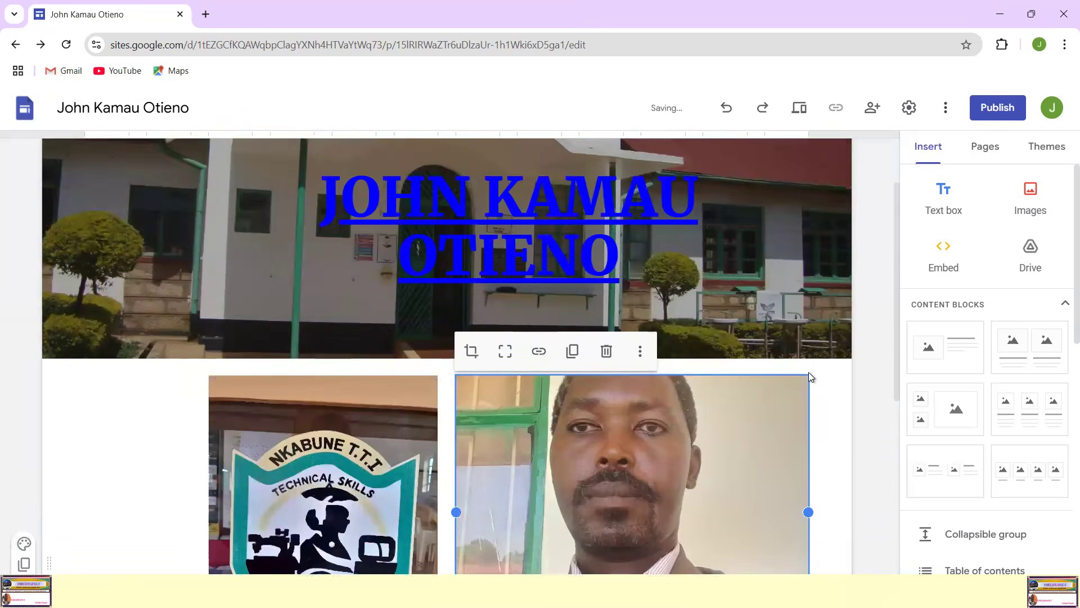
scroll(428, 301, down, 3)
drag(456, 310, 569, 332)
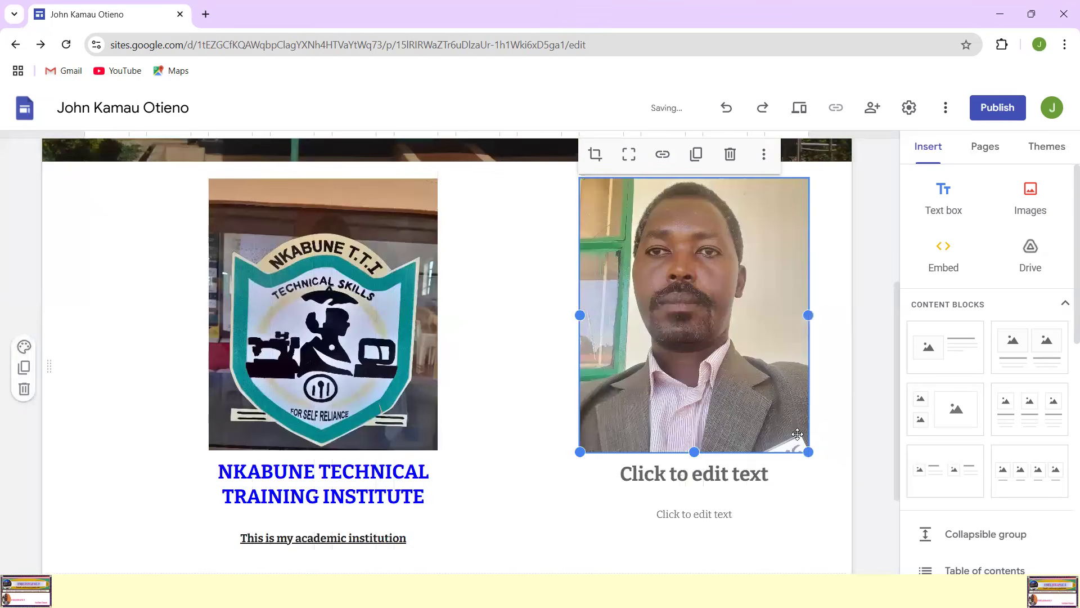
Step: Move the passport photo together with its caption placeholders directly alongside the school logo column
scroll(800, 434, up, 3)
scroll(800, 434, down, 2)
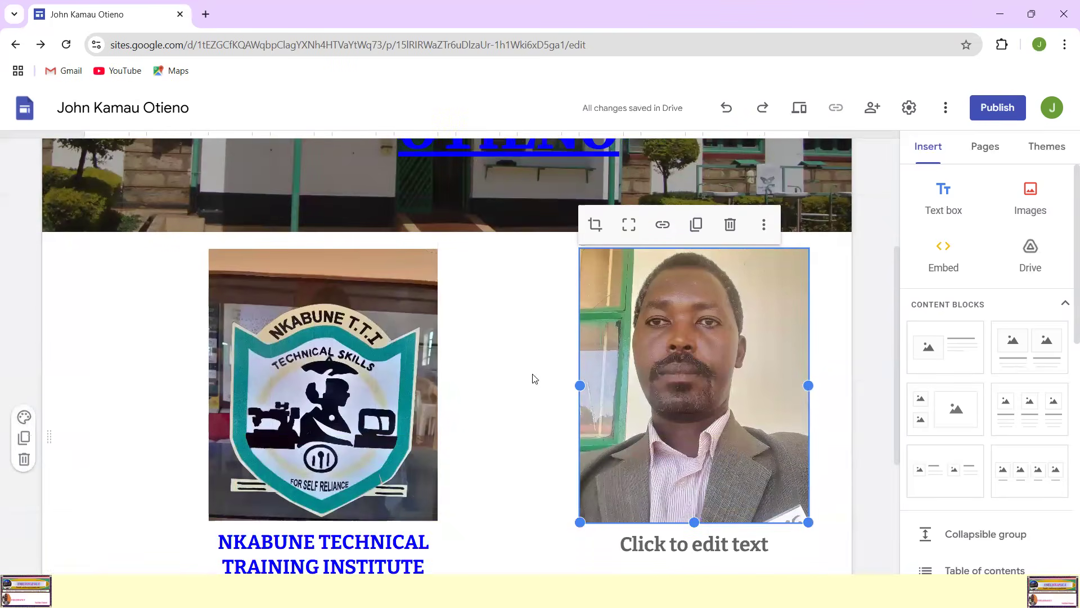
click(829, 418)
scroll(829, 418, down, 3)
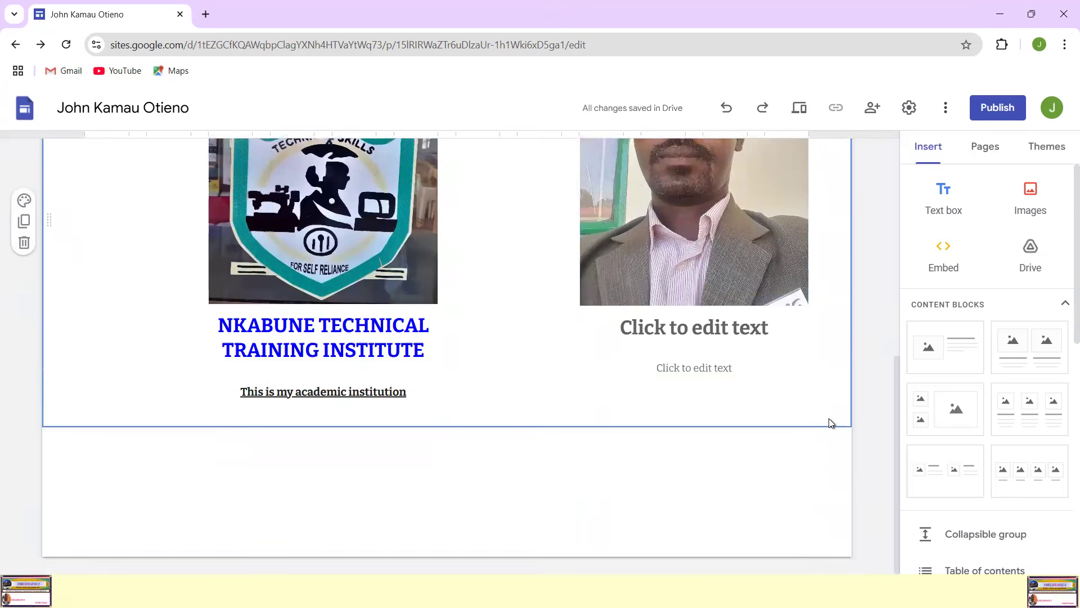
scroll(808, 400, up, 3)
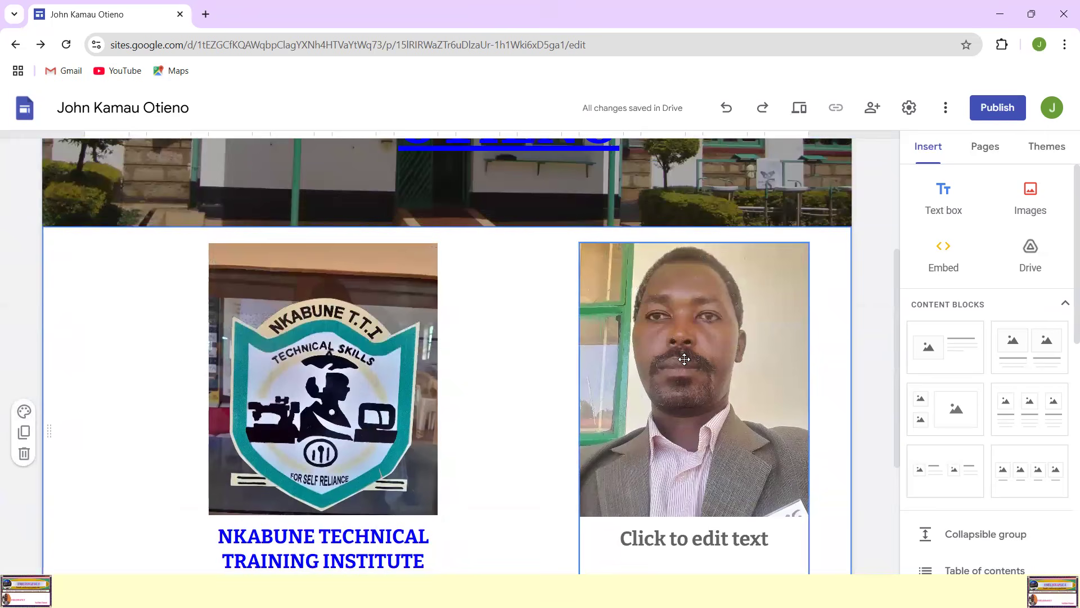
click(680, 377)
scroll(796, 379, down, 4)
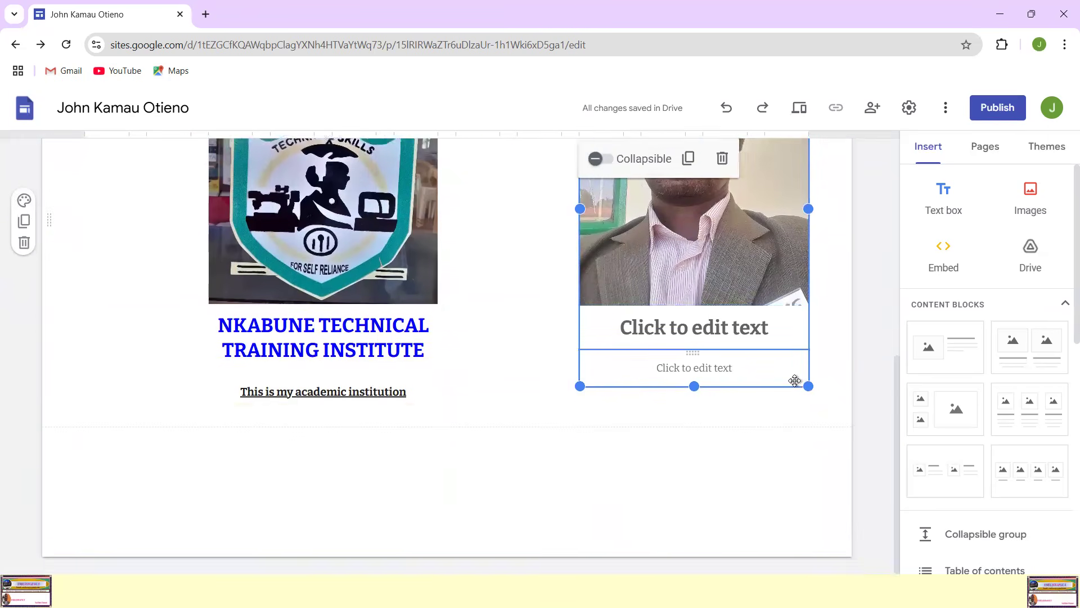
scroll(762, 412, up, 3)
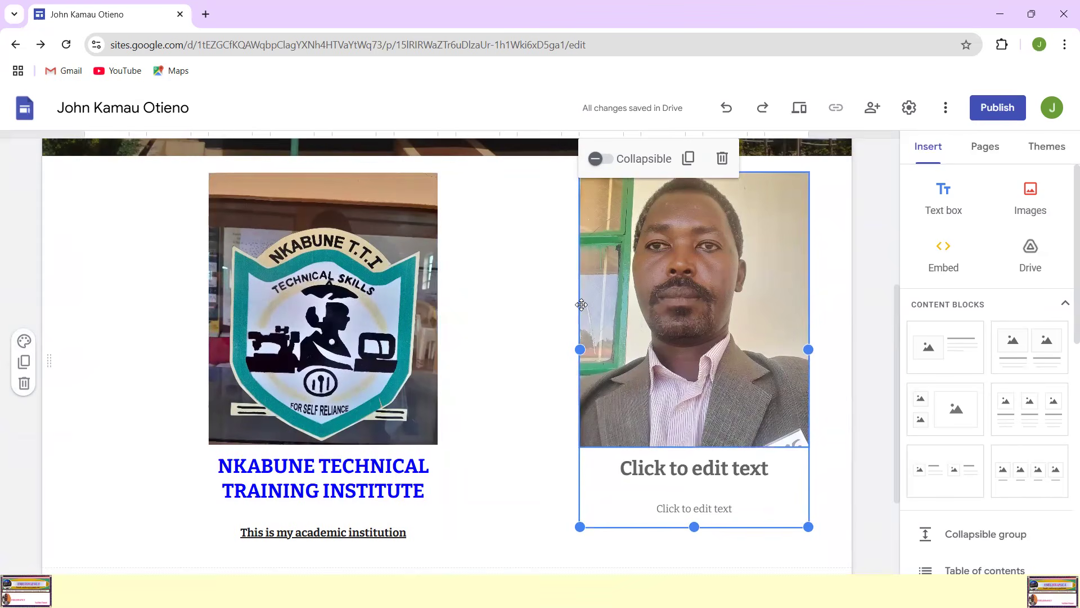
drag(581, 305, 481, 300)
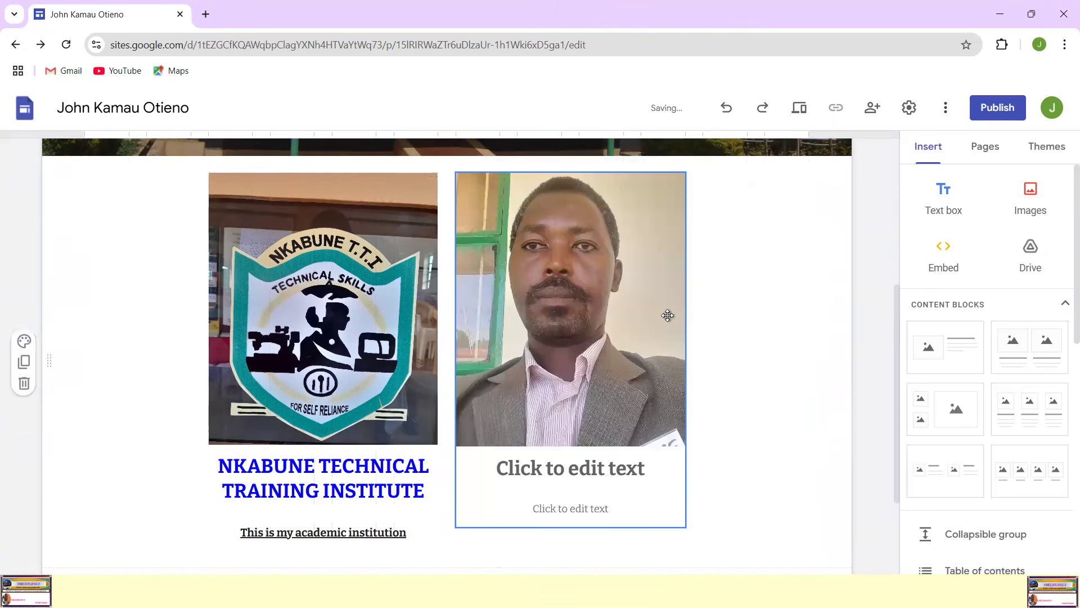
scroll(668, 314, up, 4)
scroll(668, 320, down, 4)
scroll(744, 402, up, 5)
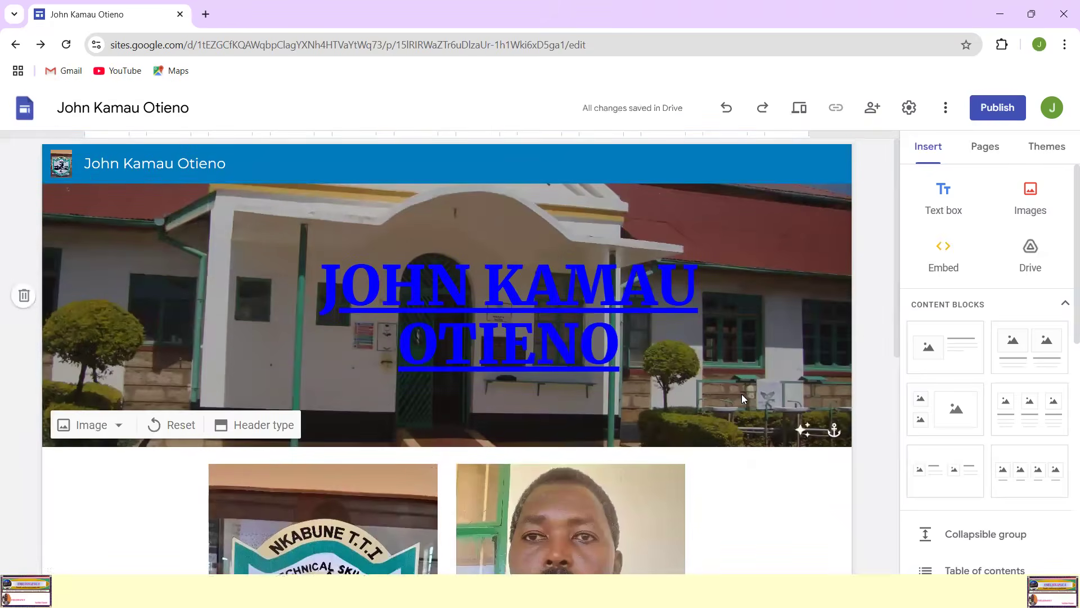
Step: Enter the student's full name as the heading under the passport photo, correct the misspelled middle name and add a blank line beneath
scroll(741, 397, down, 8)
click(557, 337)
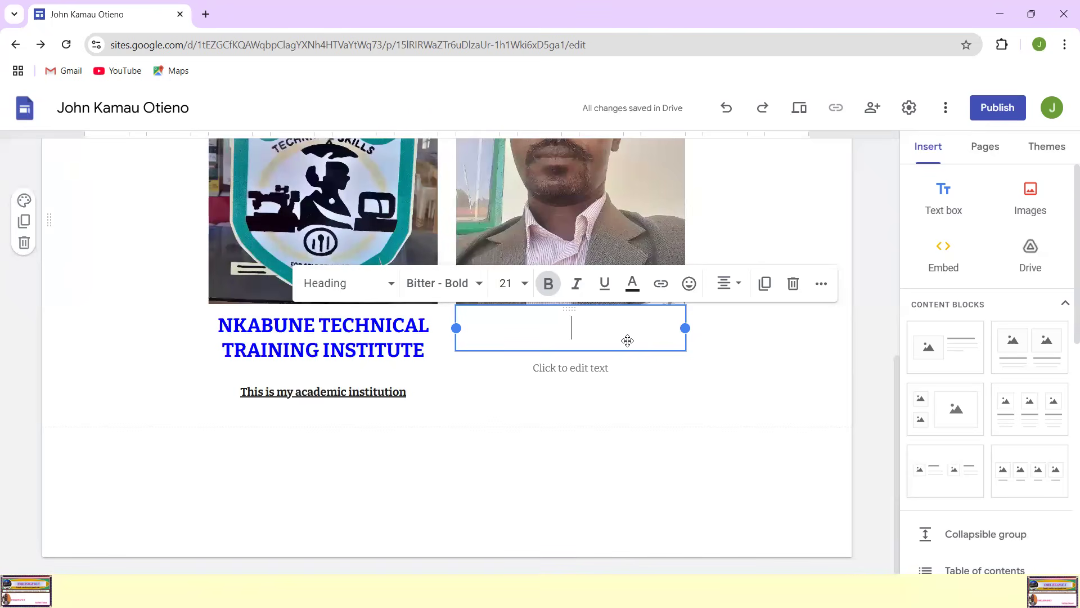
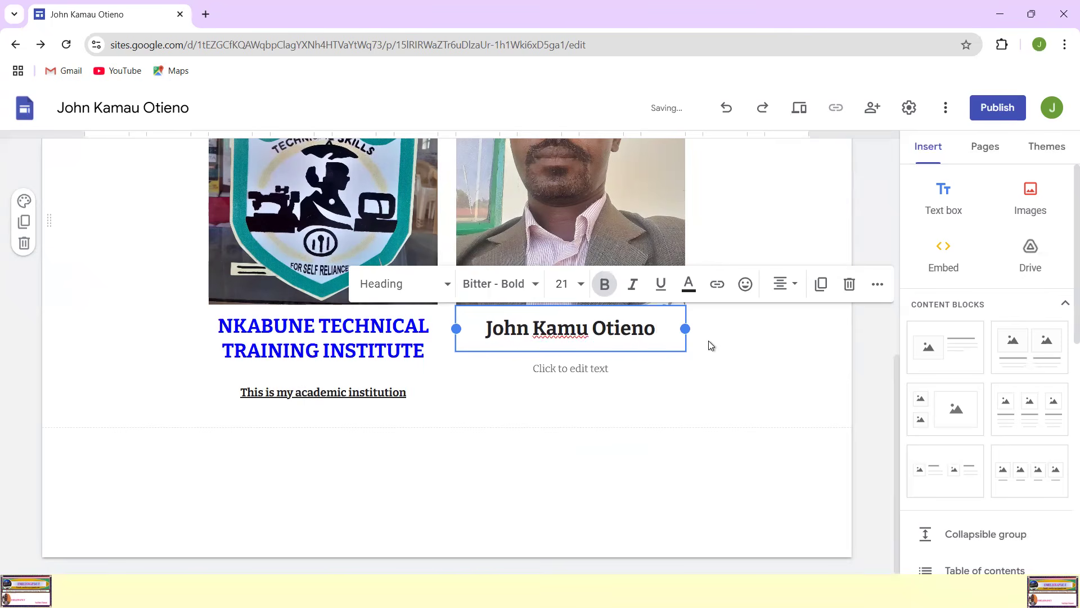
key(Return)
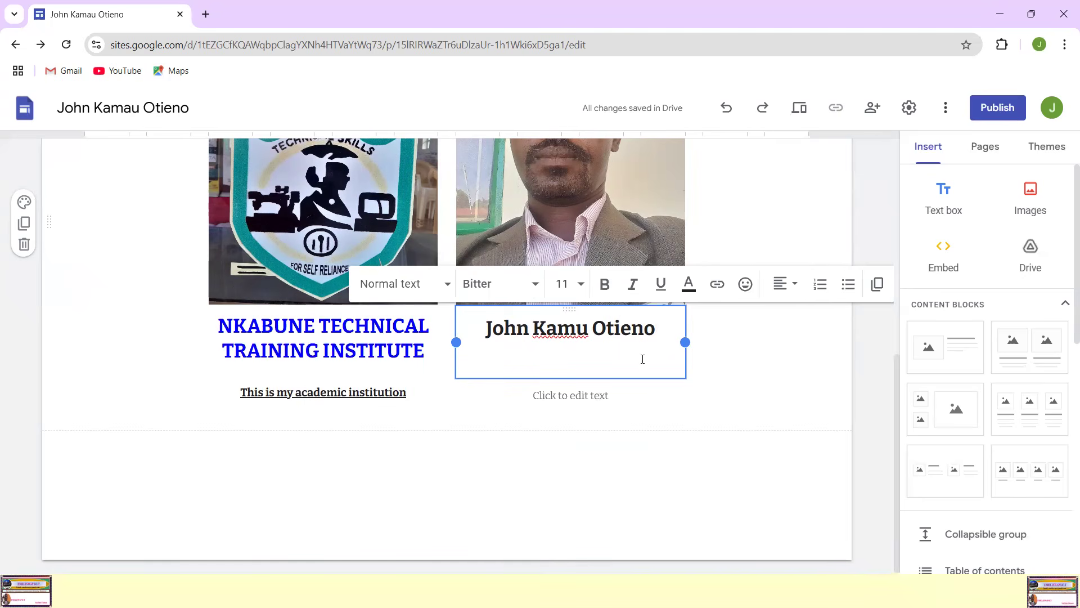
click(581, 330)
text(a)
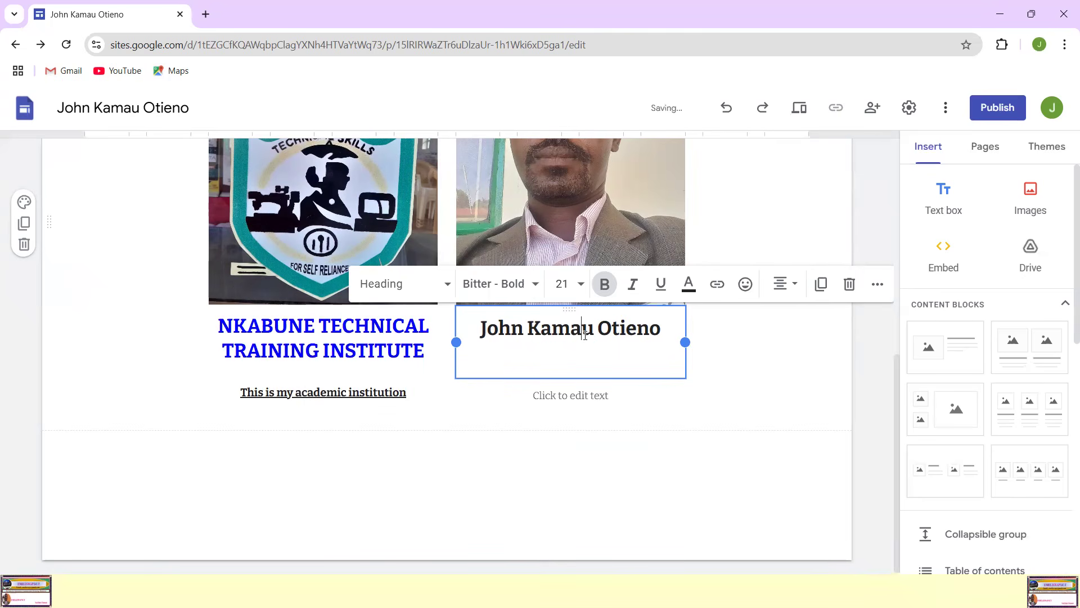
Step: Add a line beneath the student's name with the label "ADMNO:" followed by the student's admission number
click(551, 351)
text(A)
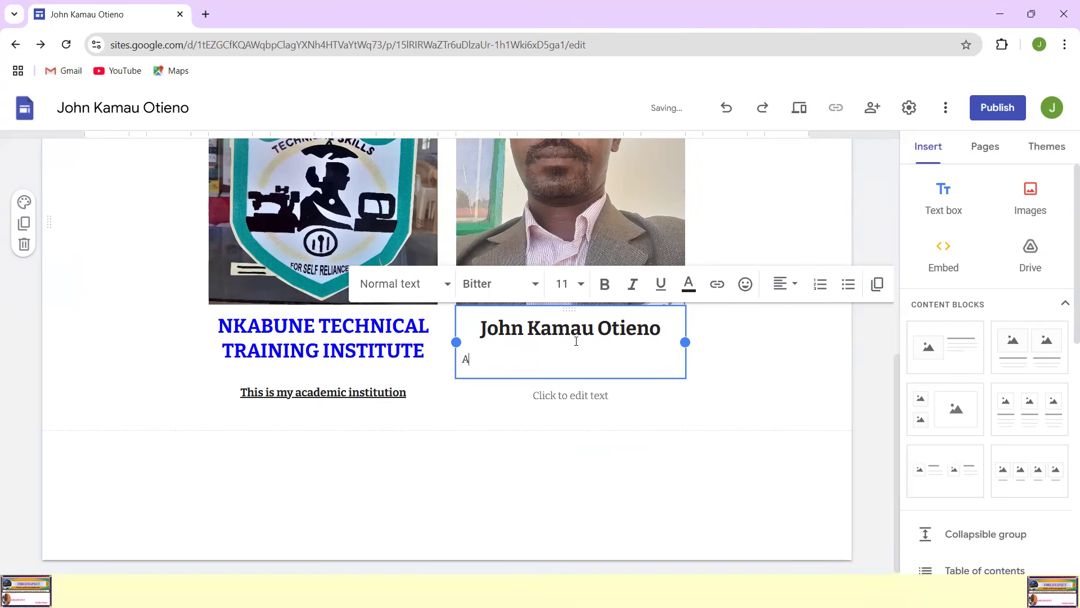
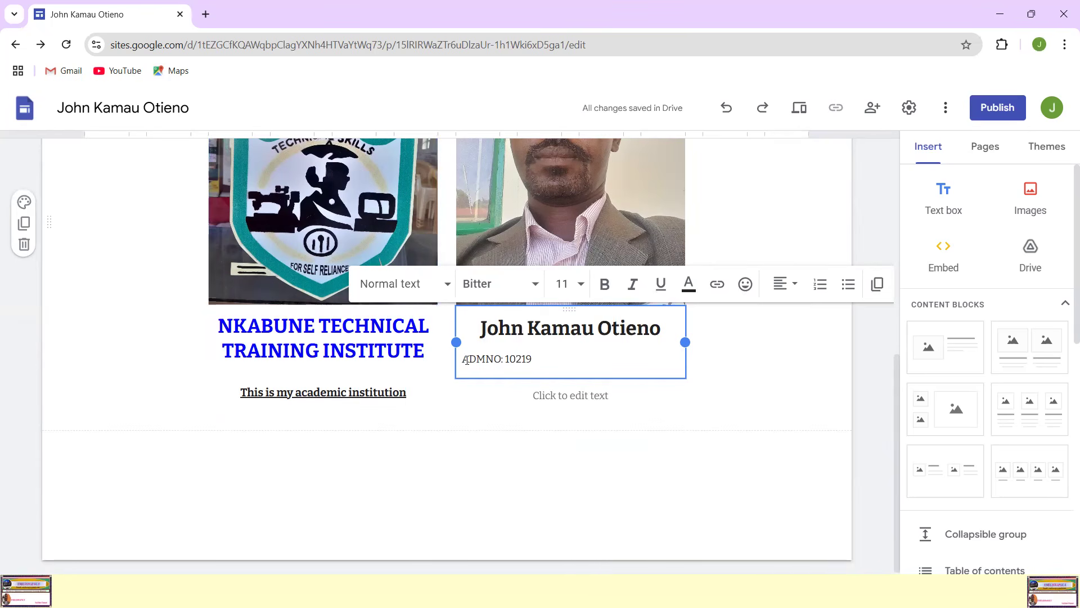
Step: Make the admission number line beneath the student's name bold, size 14 and centred
drag(529, 361, 463, 359)
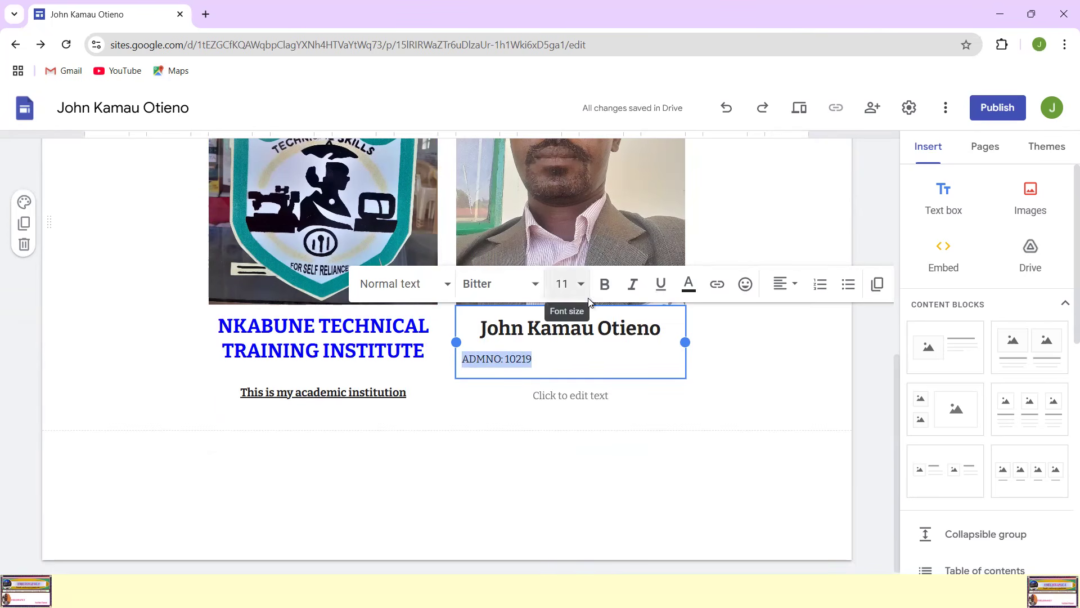
click(604, 284)
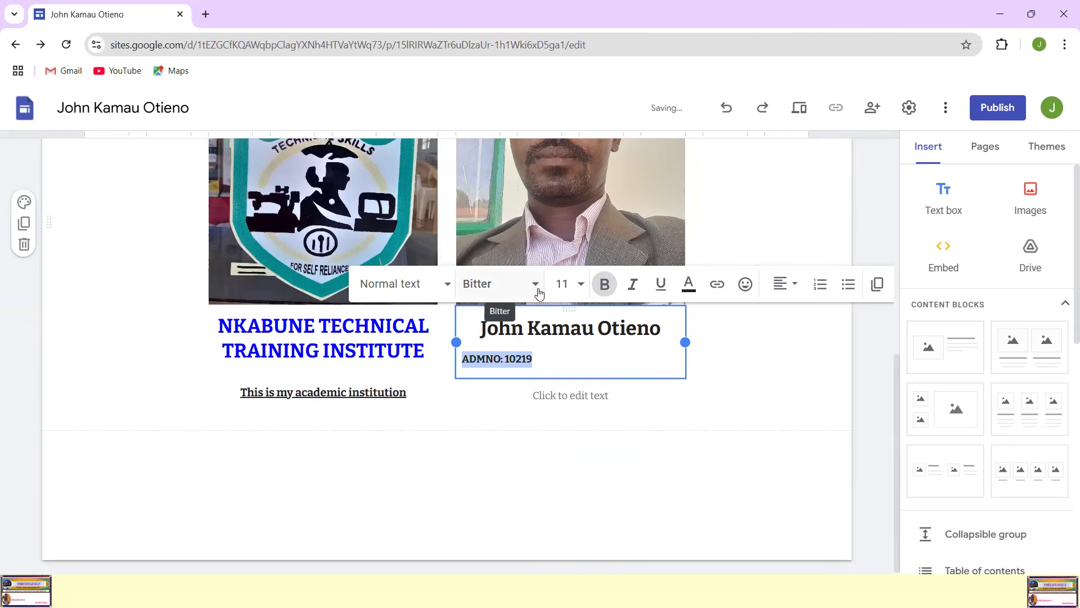
click(580, 285)
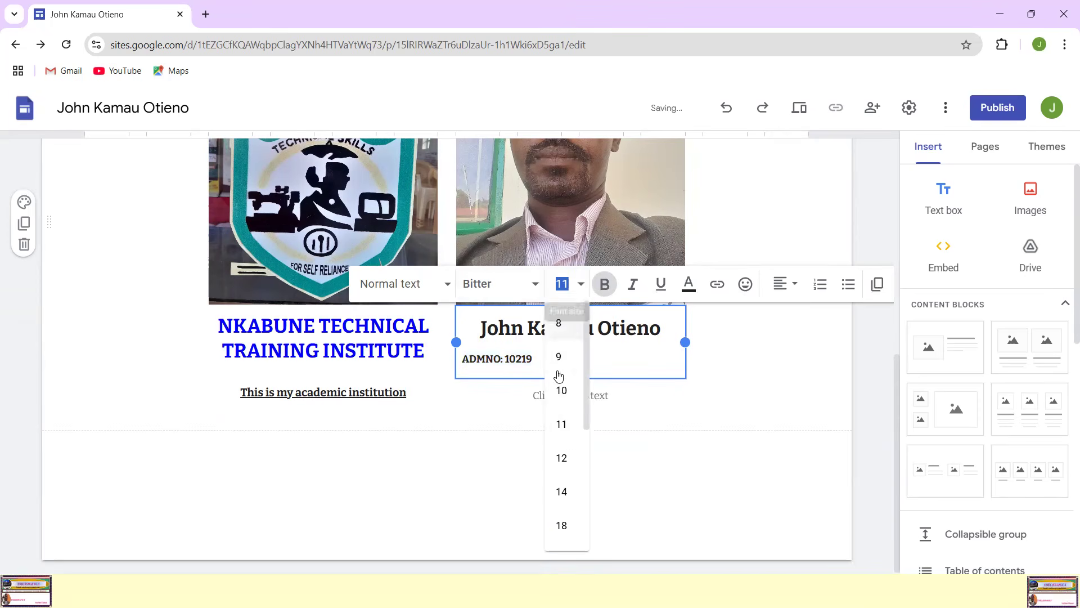
click(561, 491)
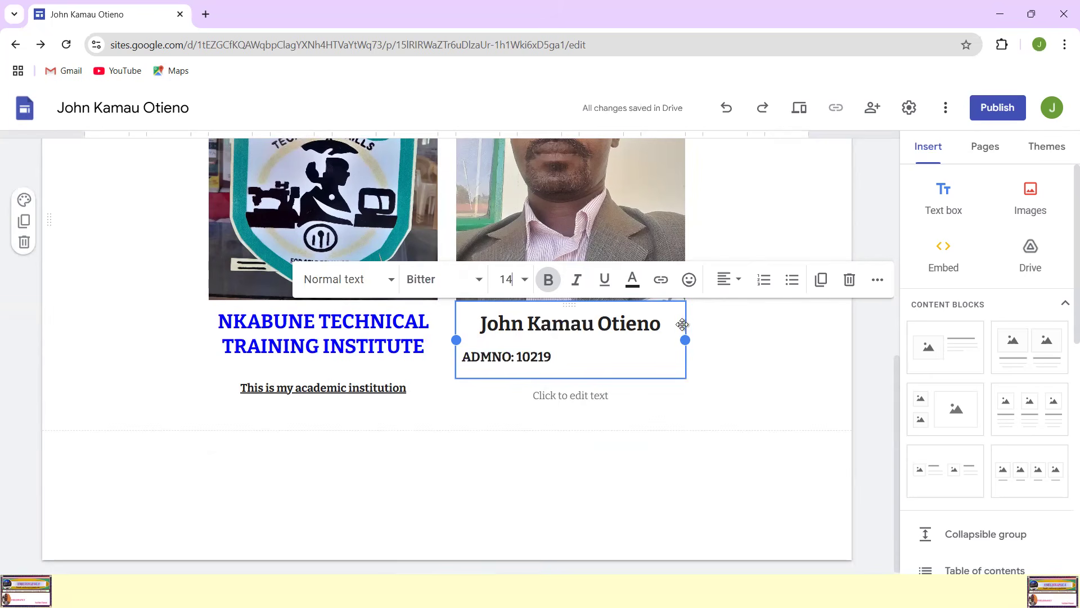
click(743, 287)
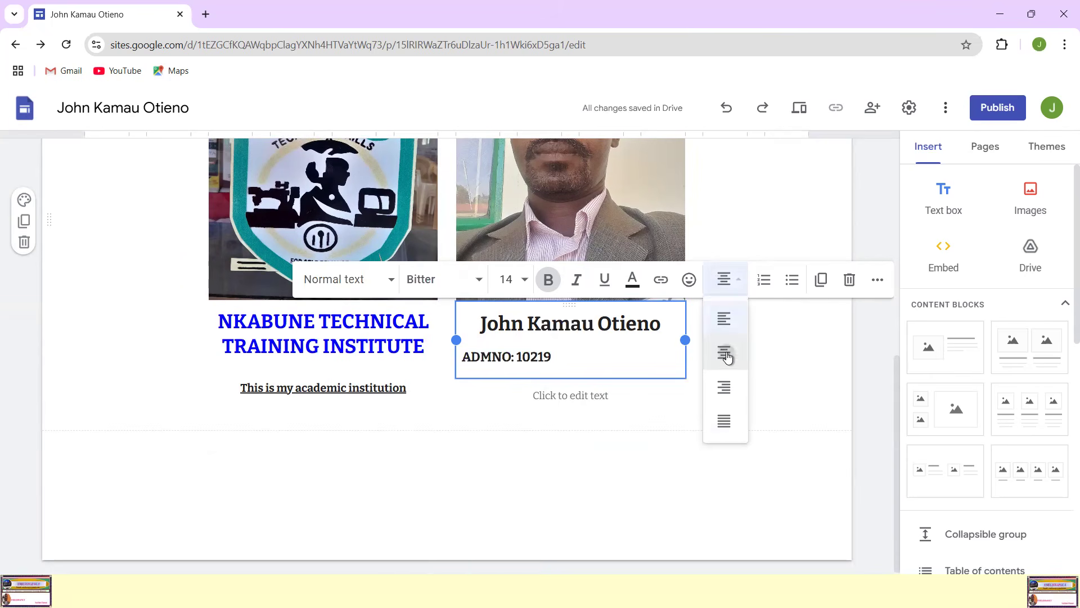
click(727, 354)
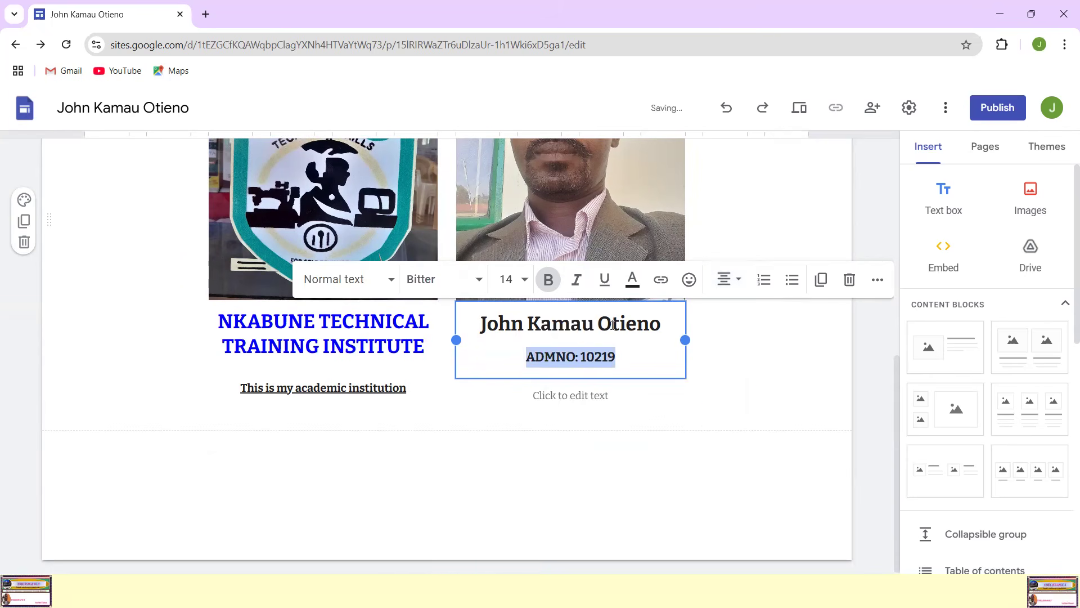
Step: Set both the student's name and the admission number line to font size 21 to match the institute heading
scroll(612, 323, up, 4)
scroll(613, 323, up, 4)
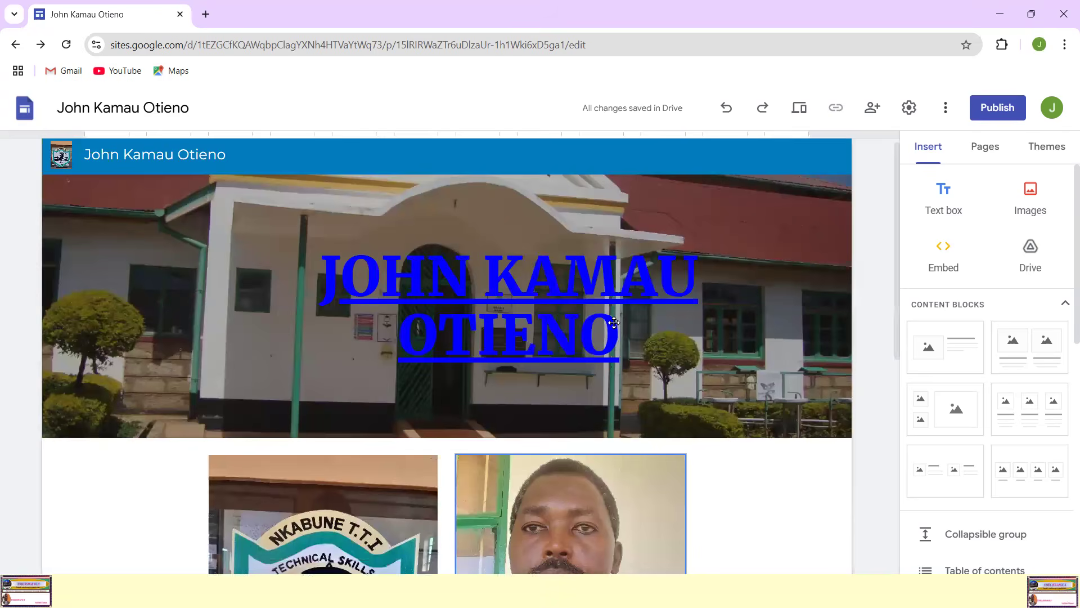
scroll(508, 436, down, 4)
scroll(508, 436, down, 4)
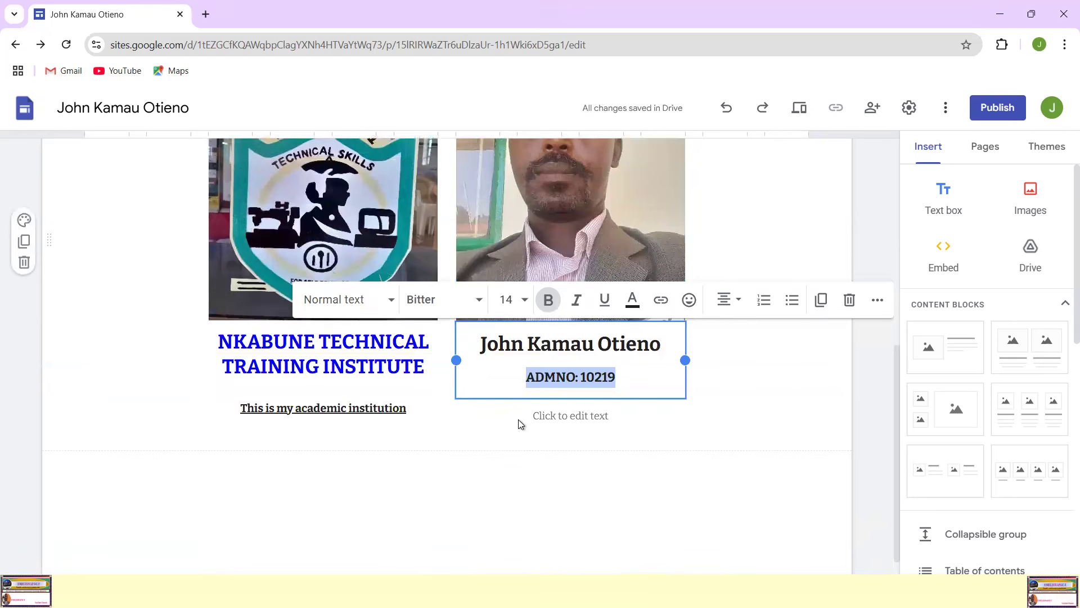
click(507, 359)
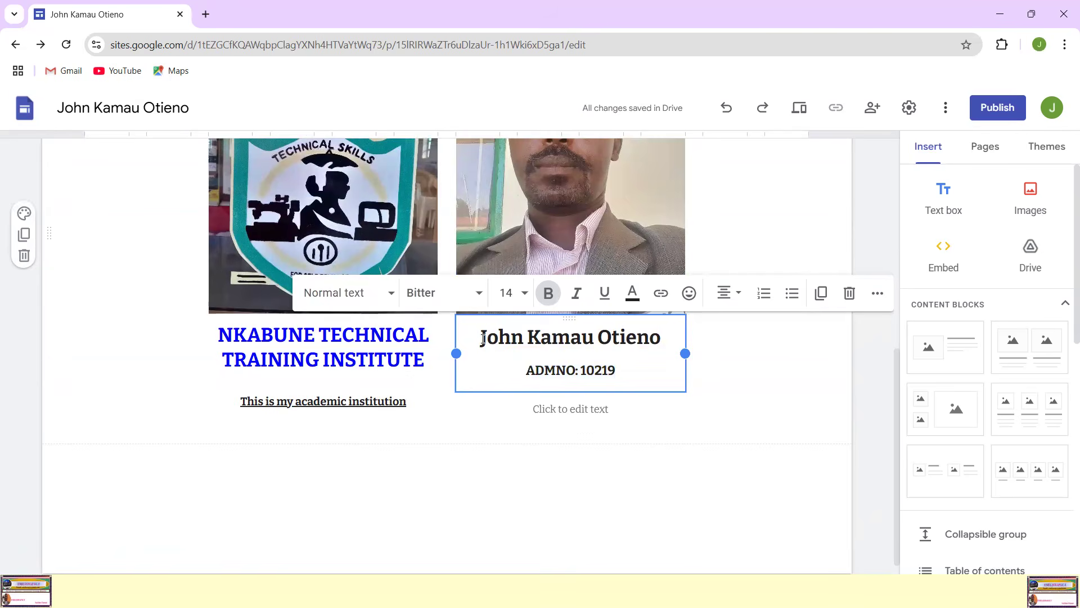
click(374, 335)
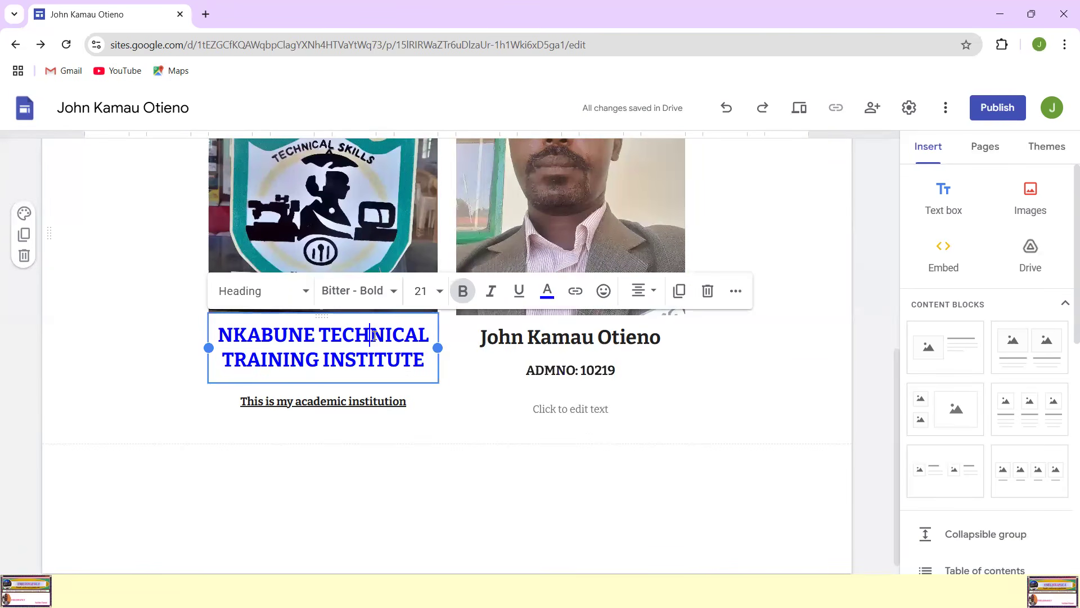
click(500, 339)
drag(500, 339, 639, 367)
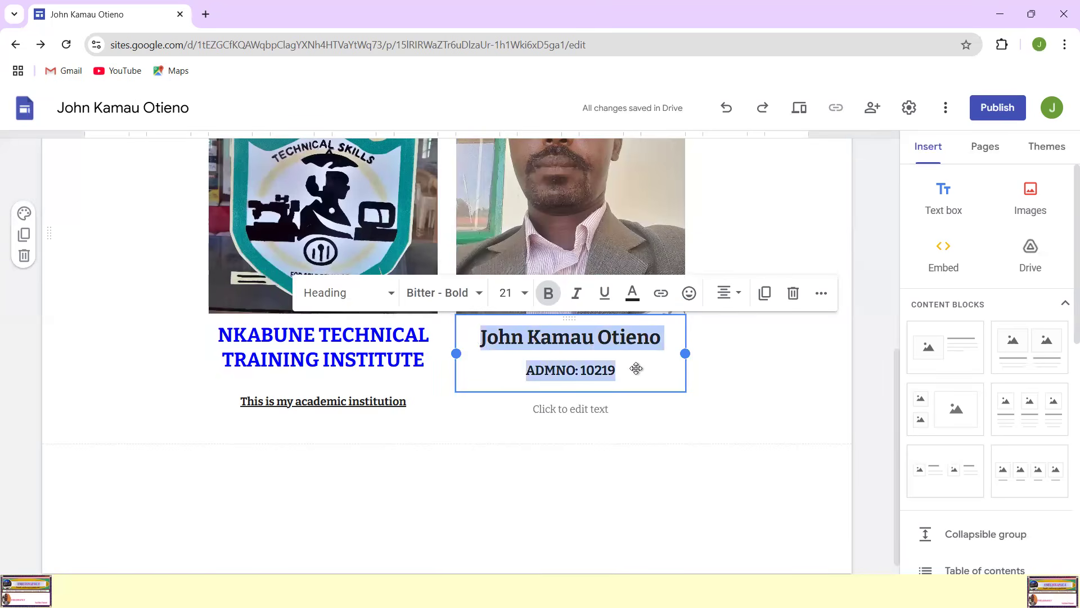
click(518, 296)
scroll(511, 463, down, 3)
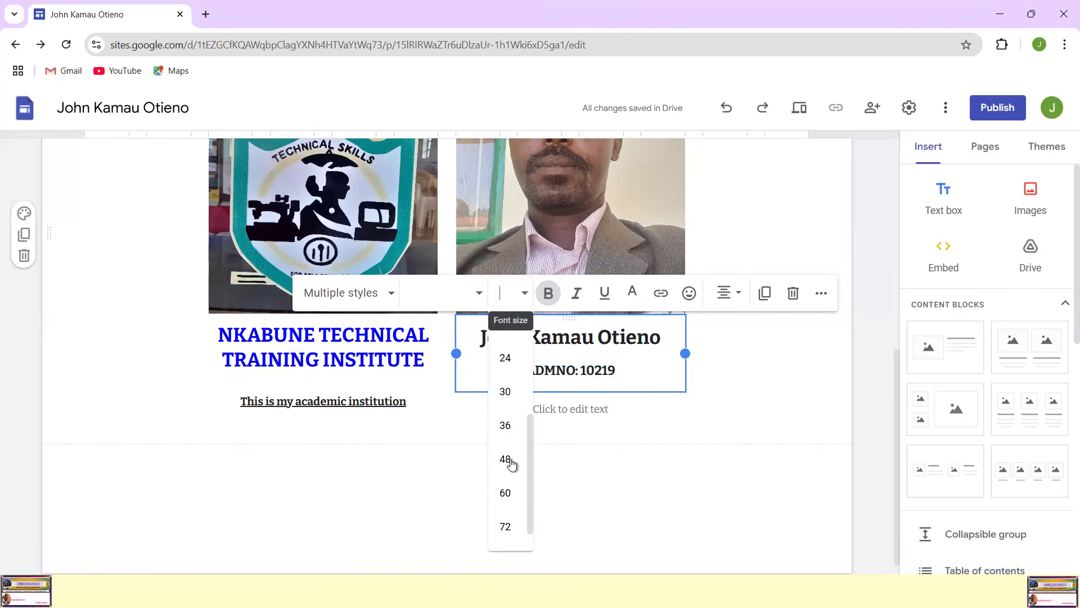
scroll(515, 397, up, 2)
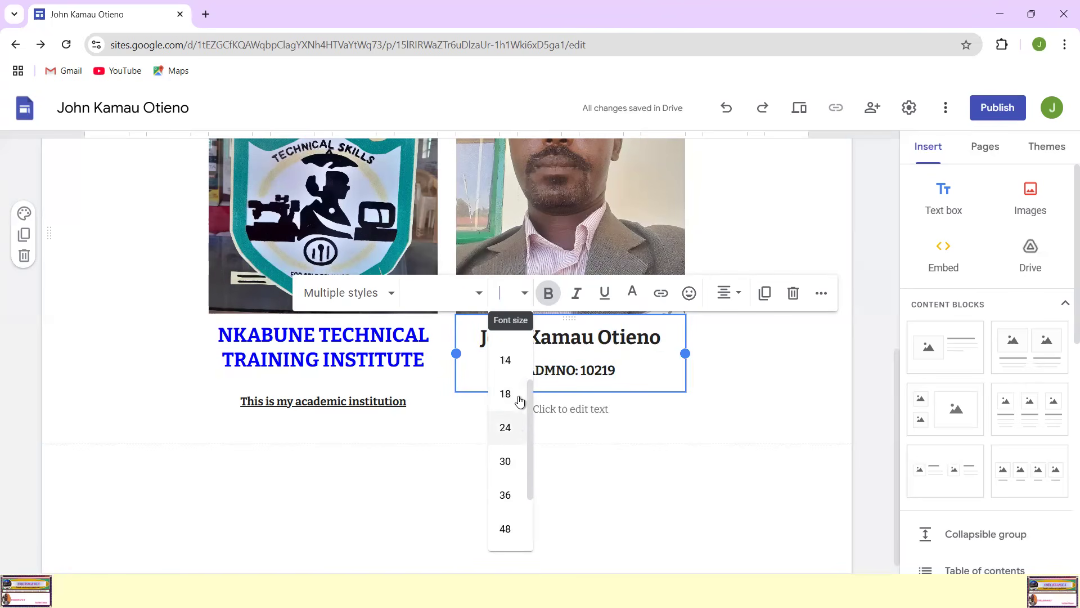
click(510, 292)
click(510, 292)
text(1)
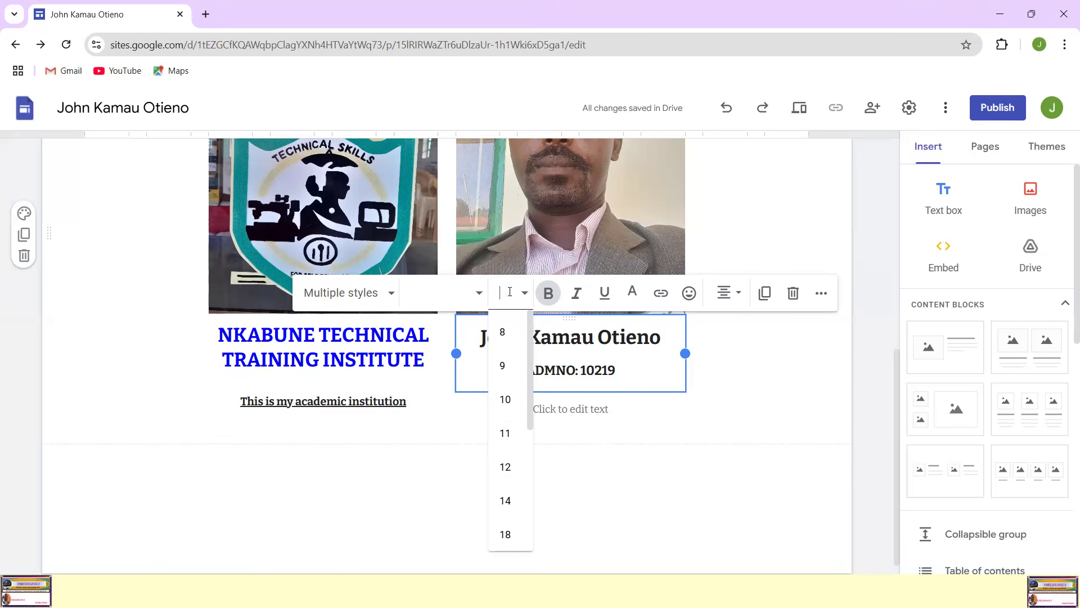
key(Return)
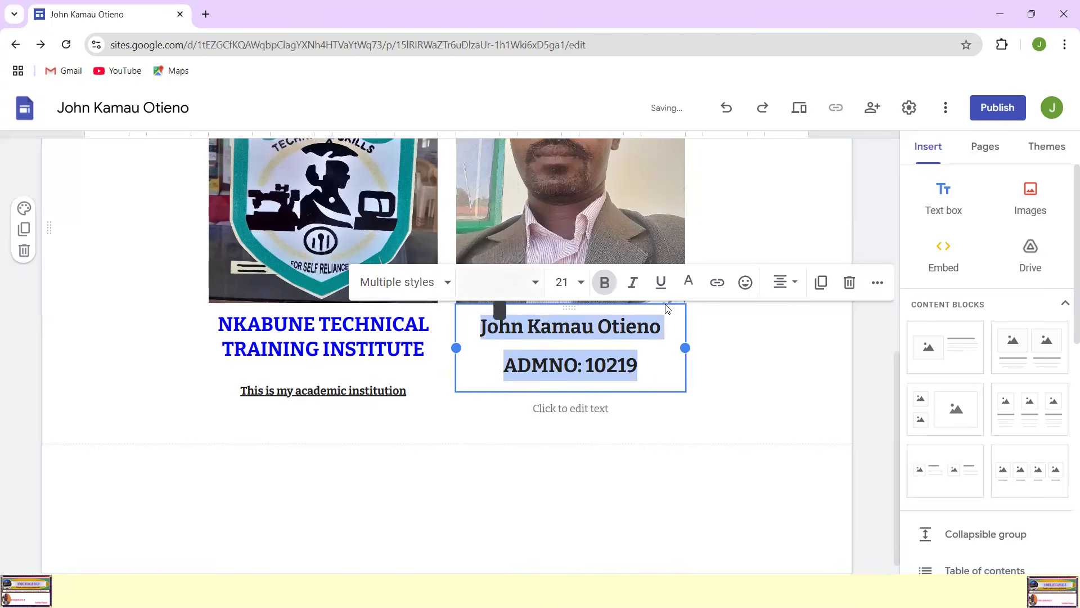
click(606, 343)
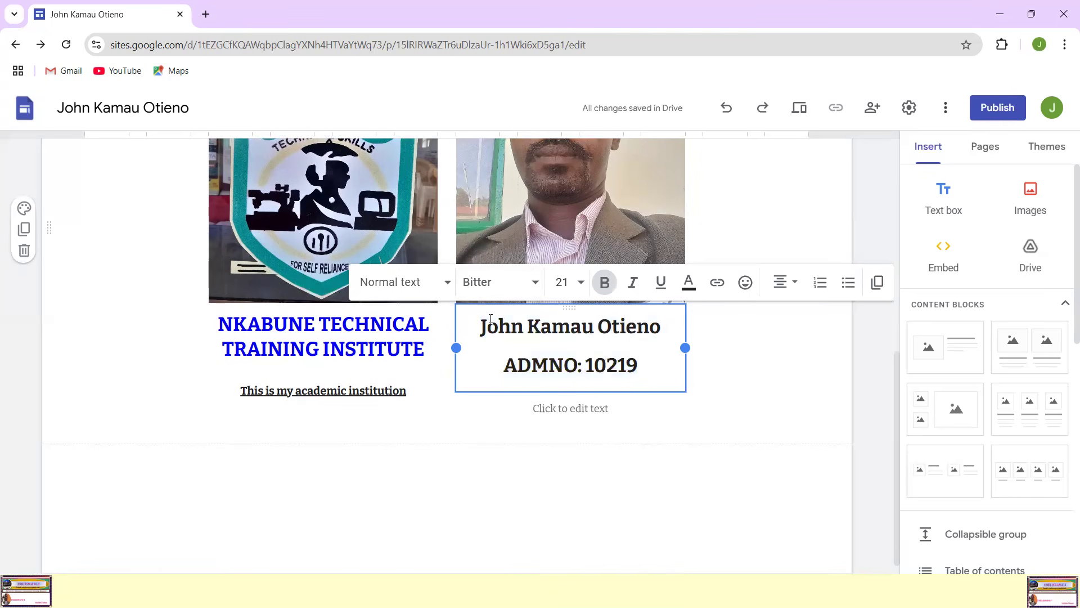
scroll(617, 345, up, 3)
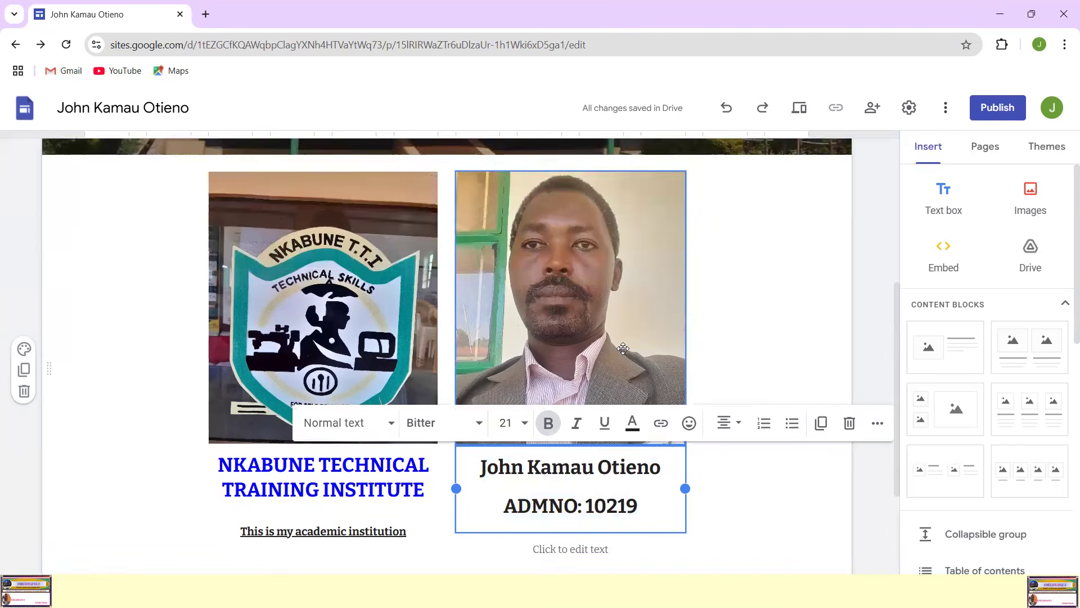
scroll(714, 424, down, 3)
click(754, 440)
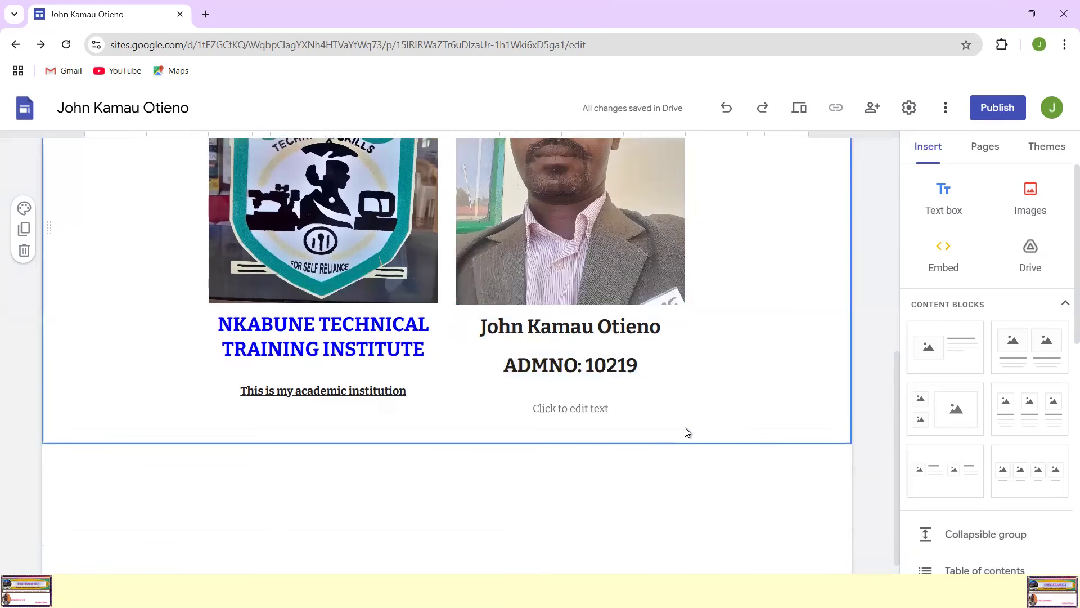
Step: Enter "Im the trainee at Nkabune TTI" in the caption placeholder beneath the admission number
click(574, 408)
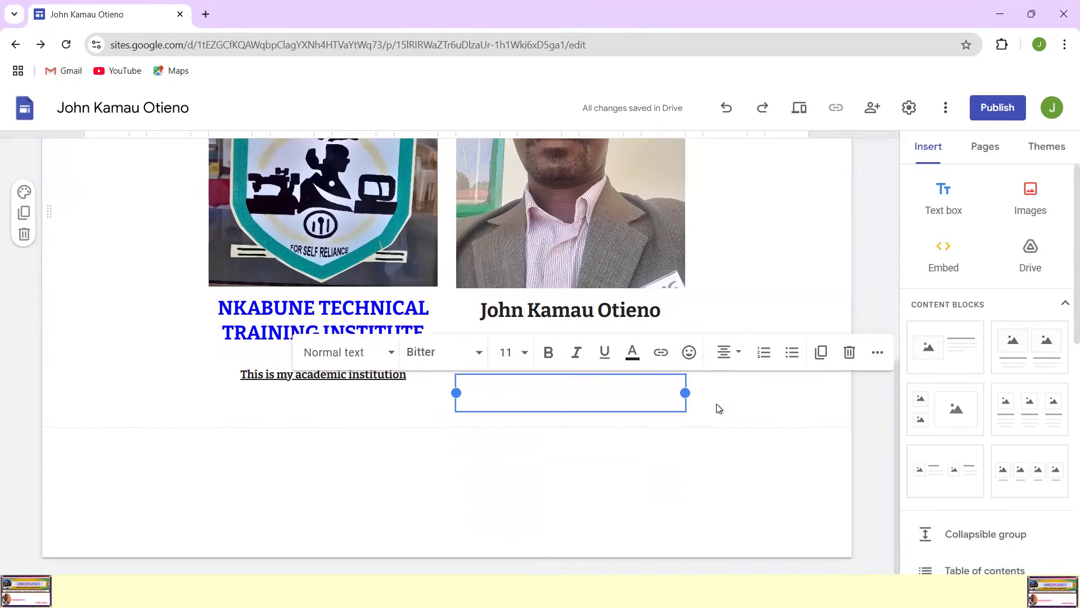
text(T)
text(m)
text( the )
text(trainee)
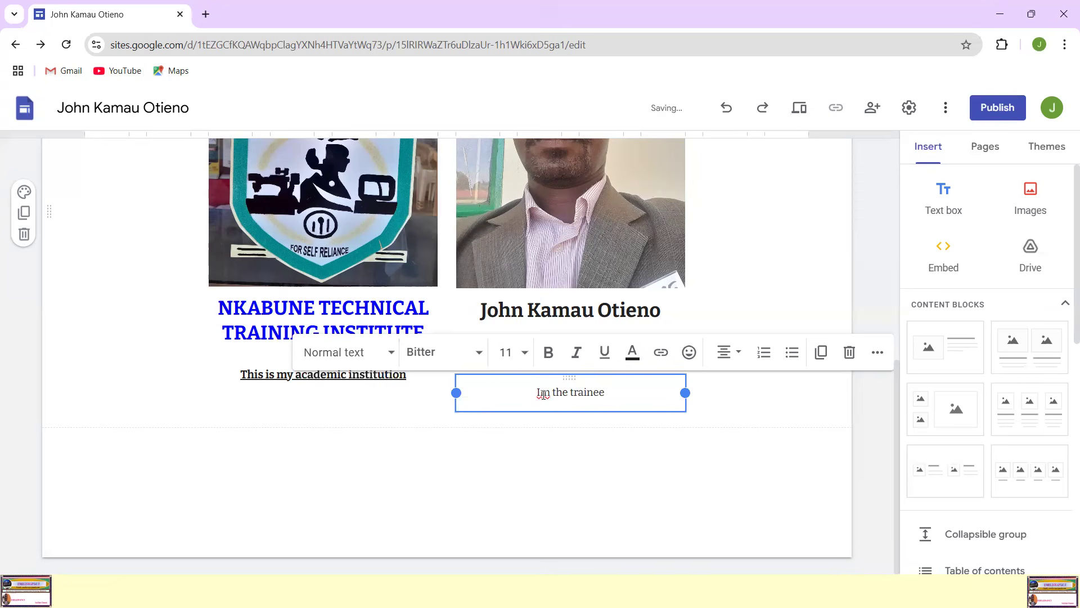
text( at Nka)
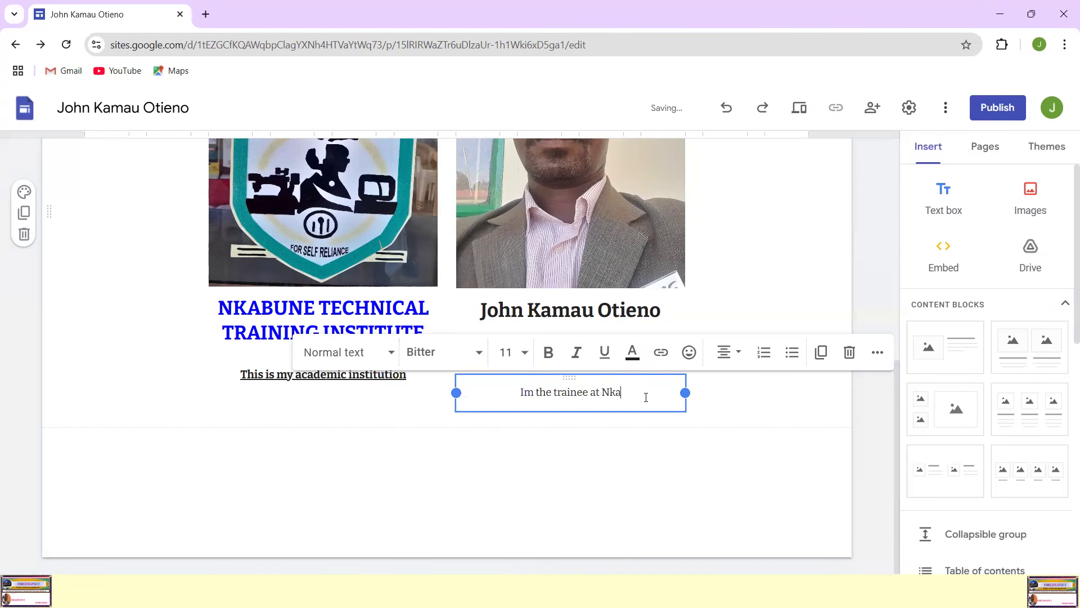
text(bune TTI)
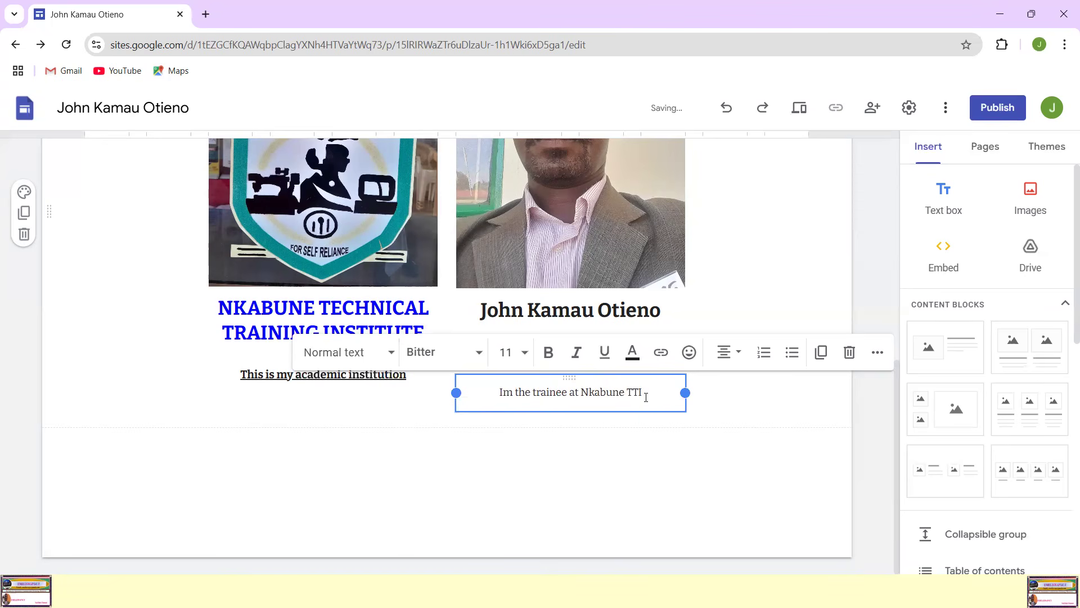
click(708, 444)
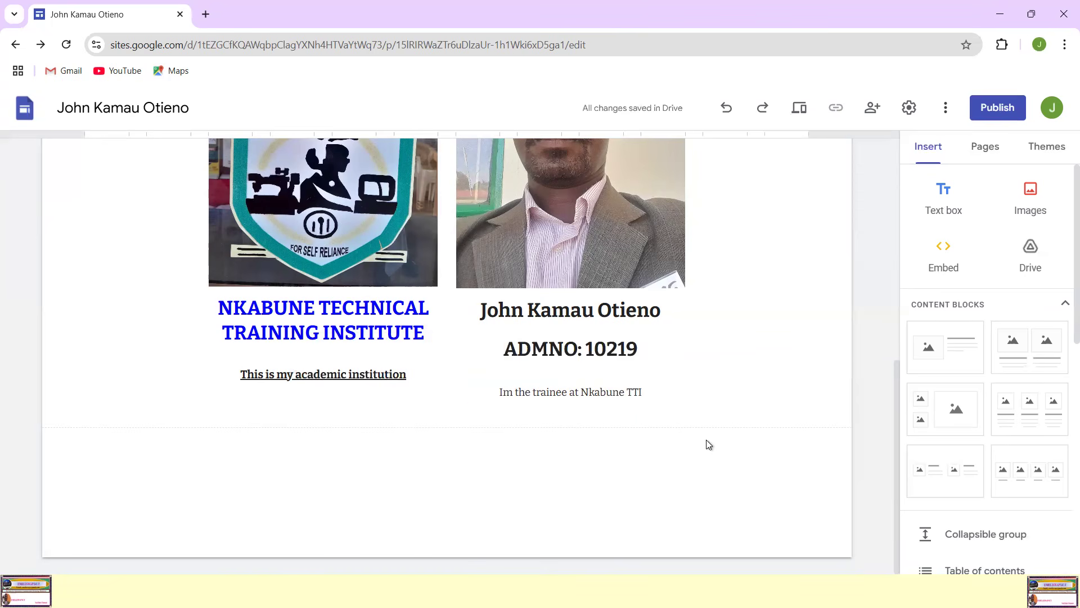
Step: Try to shorten the passport photo's column group by raising its lower edge
scroll(651, 422, up, 1)
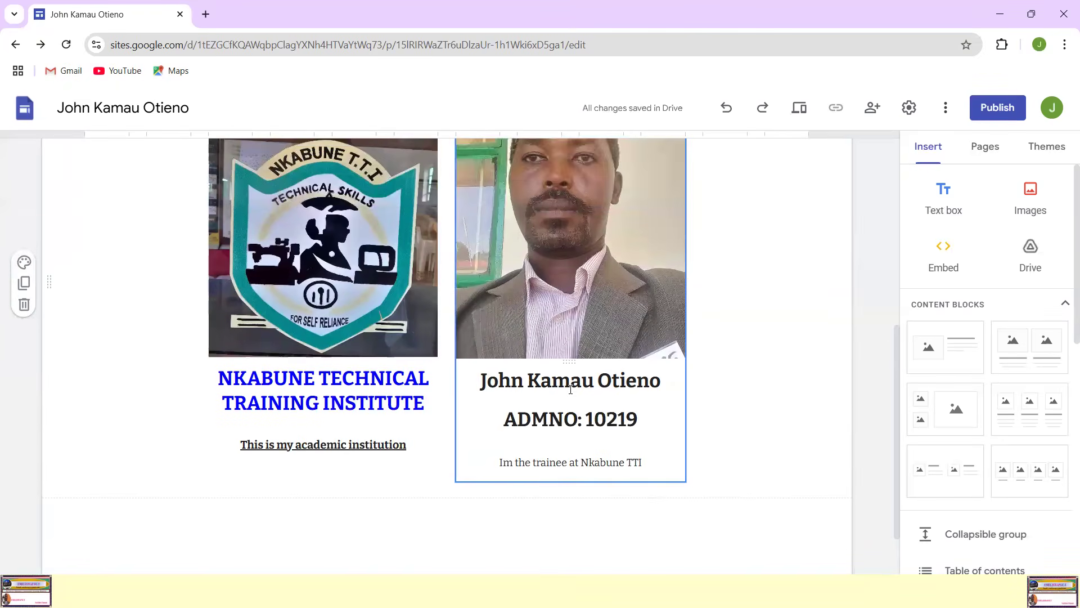
click(550, 445)
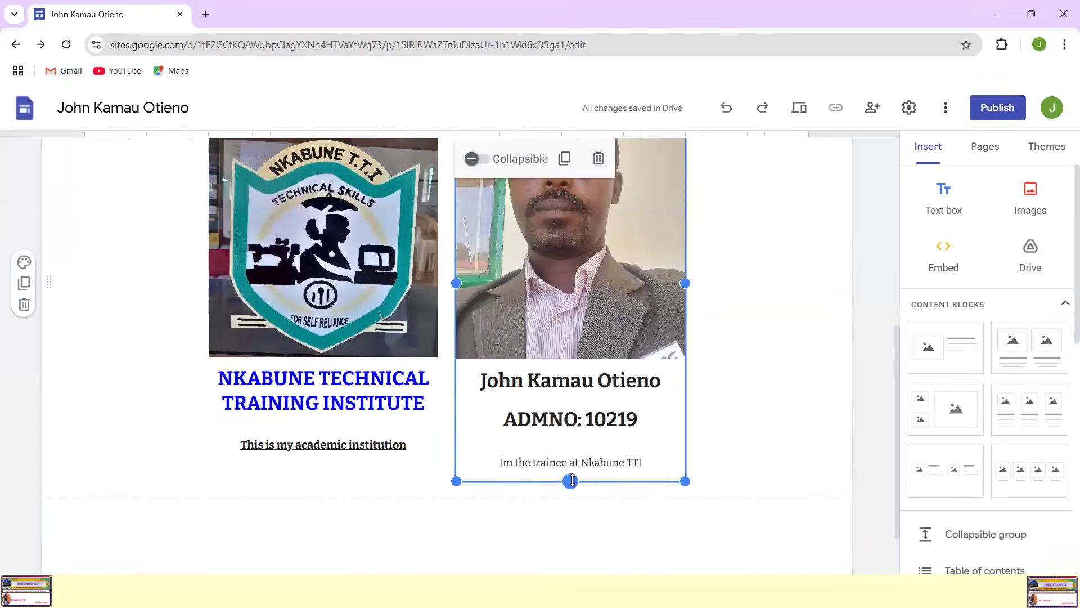
drag(572, 480, 578, 457)
scroll(656, 462, up, 3)
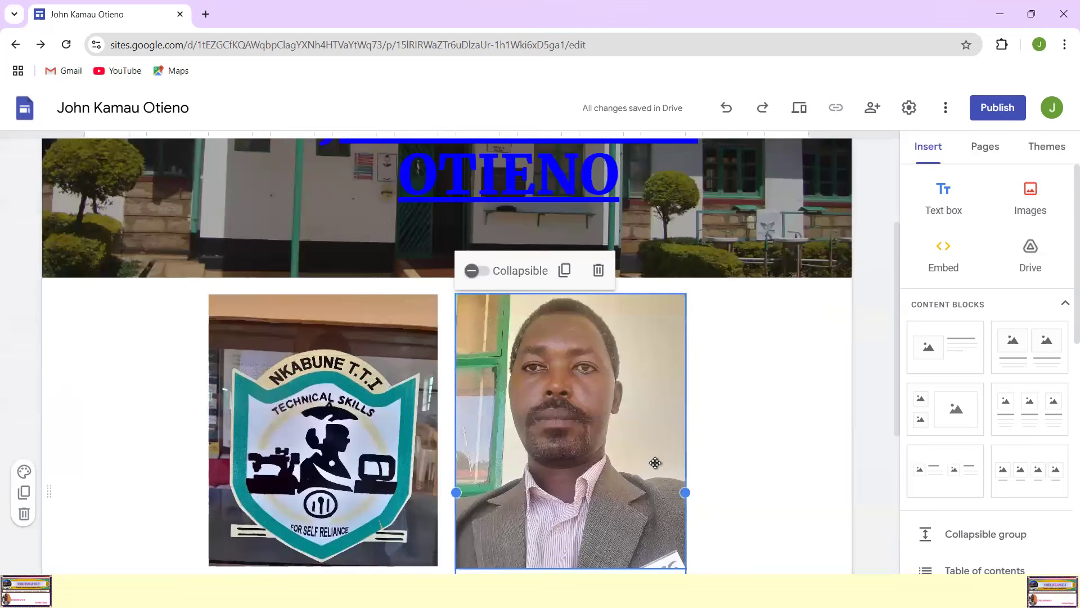
scroll(763, 445, down, 5)
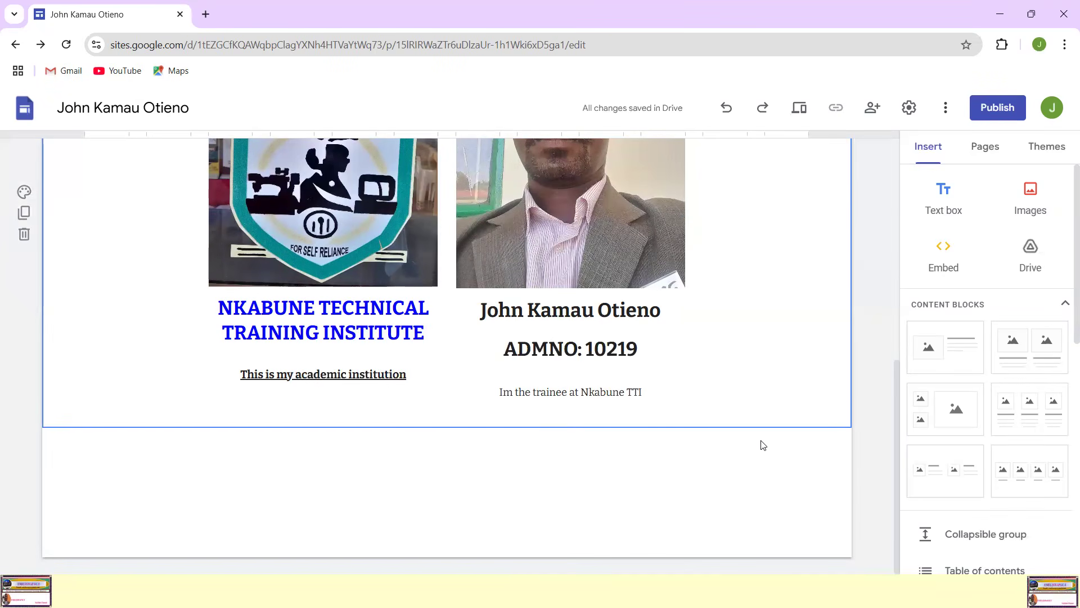
Step: Remove the trainee caption text box beneath the admission number, keeping the rest of the photo group
click(574, 392)
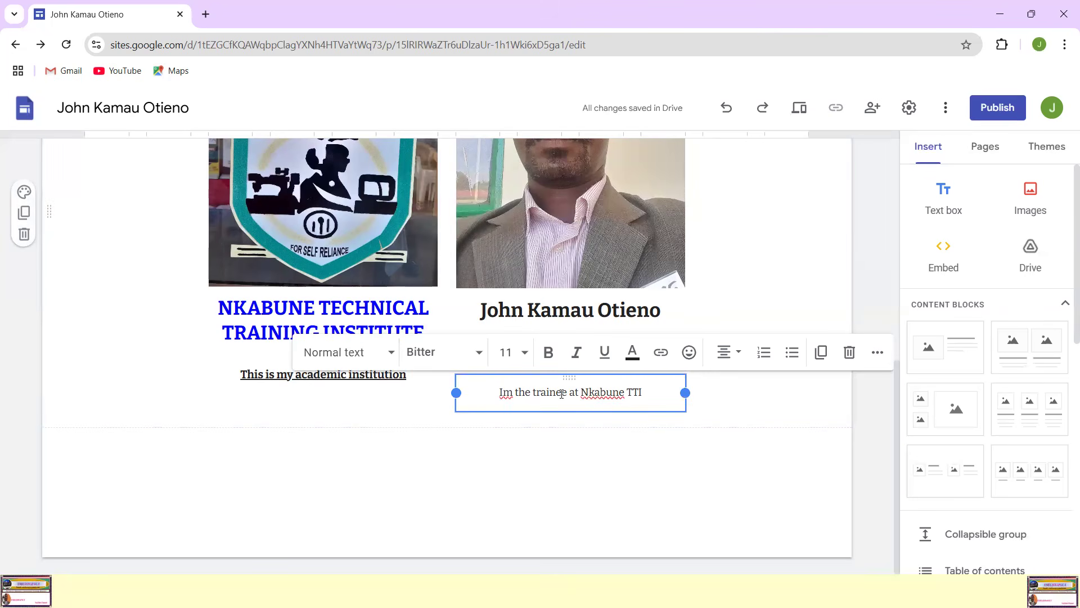
click(671, 417)
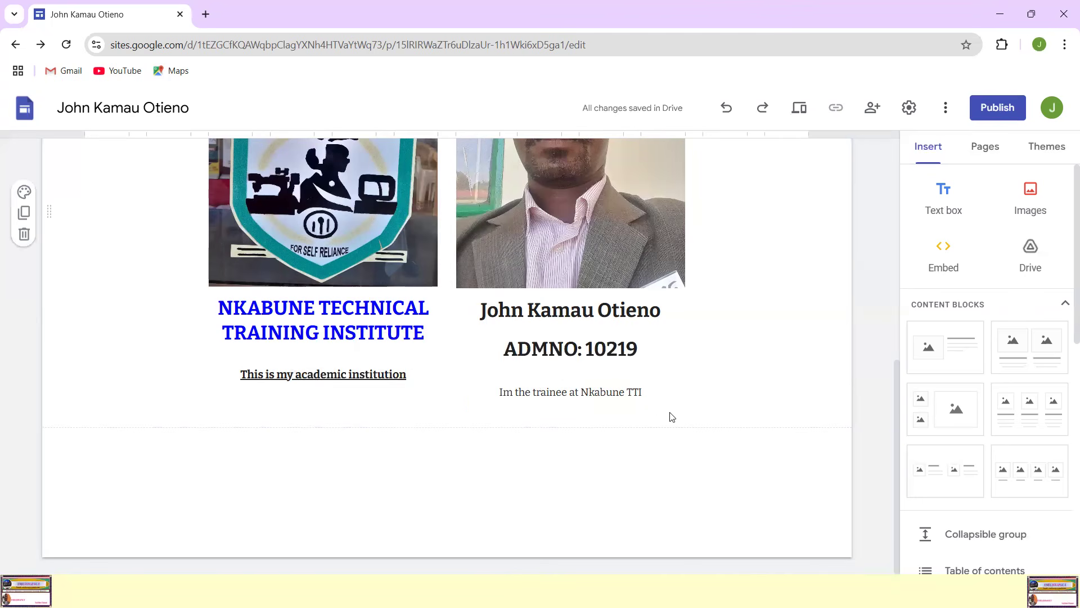
click(615, 398)
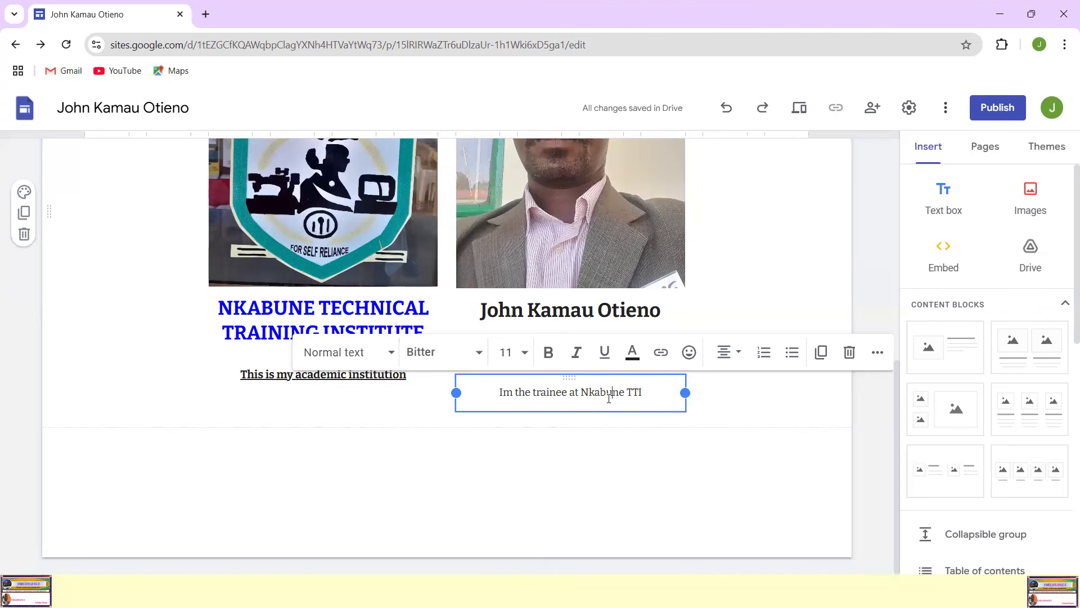
click(562, 412)
click(562, 404)
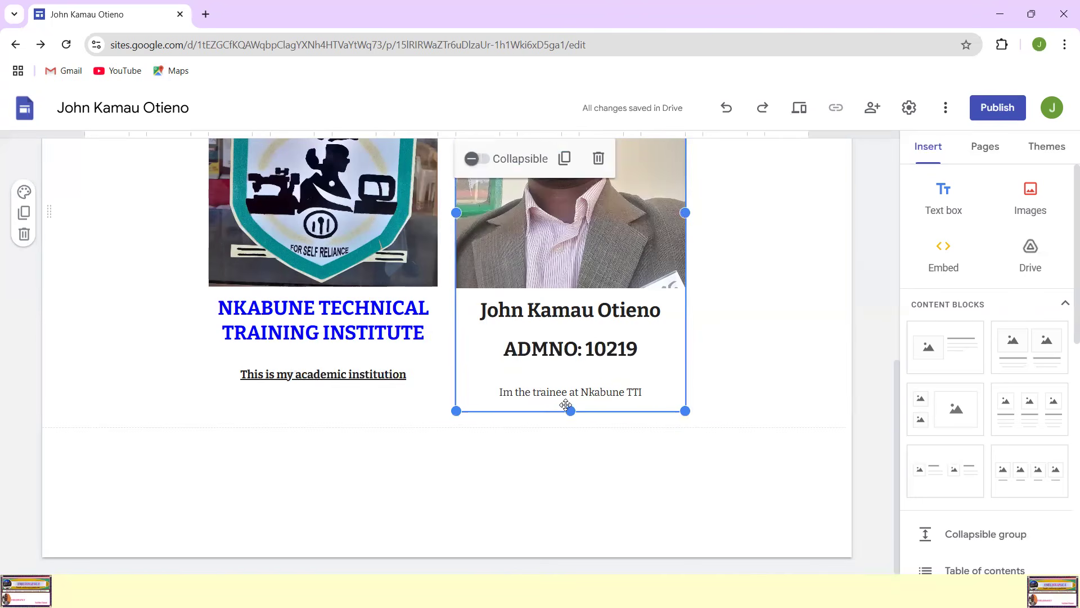
click(563, 378)
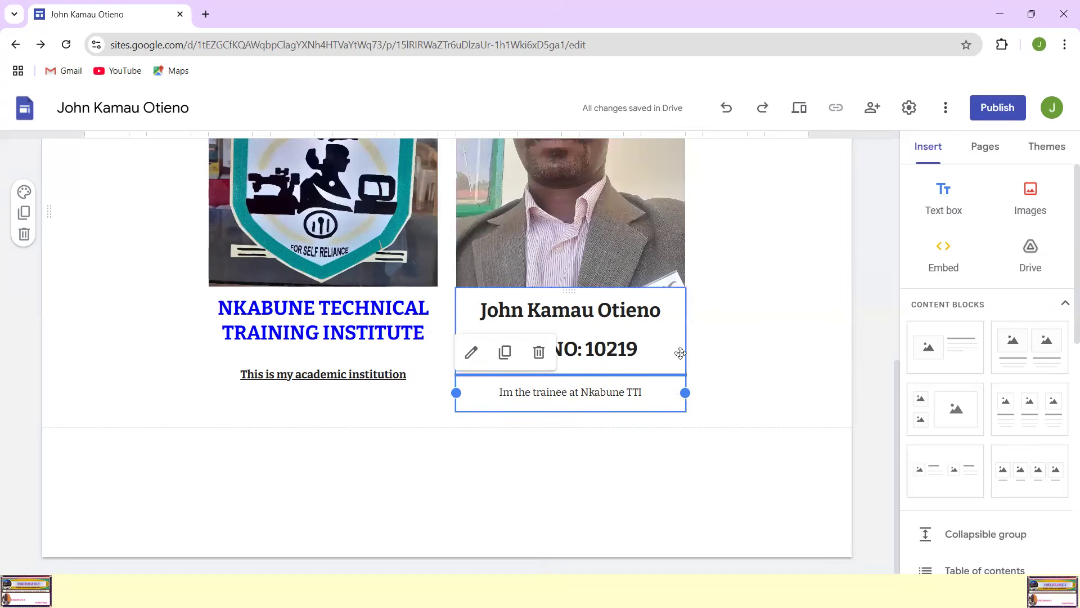
click(539, 353)
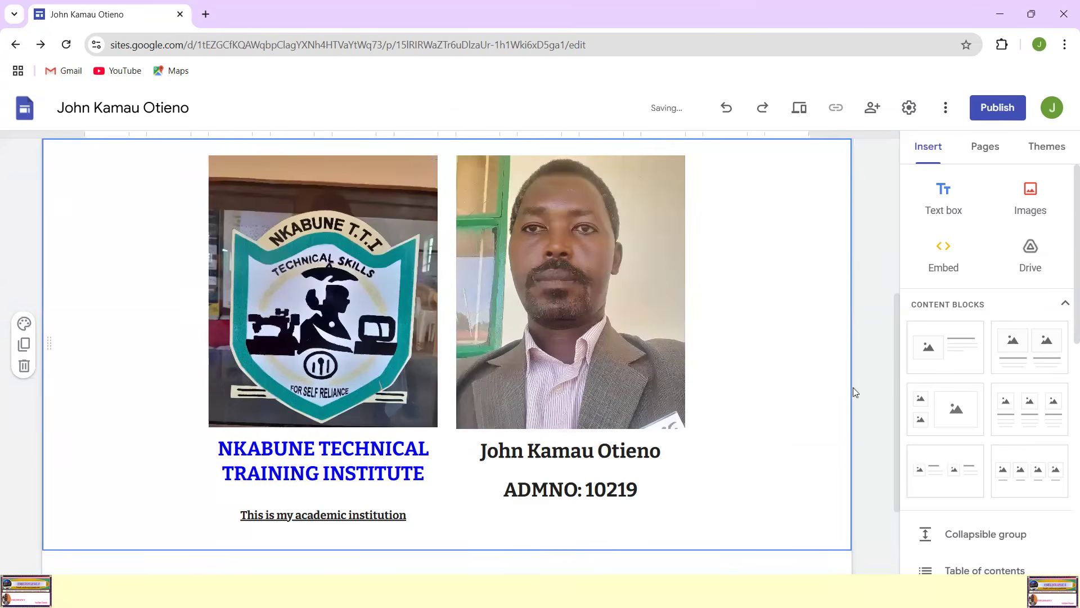
scroll(866, 394, up, 5)
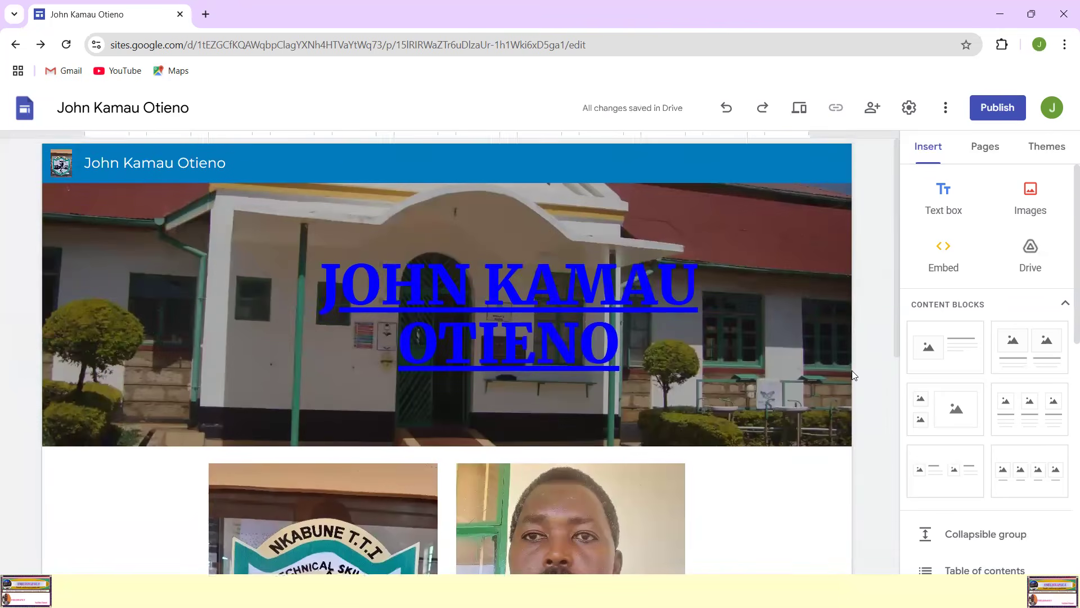
scroll(855, 375, down, 5)
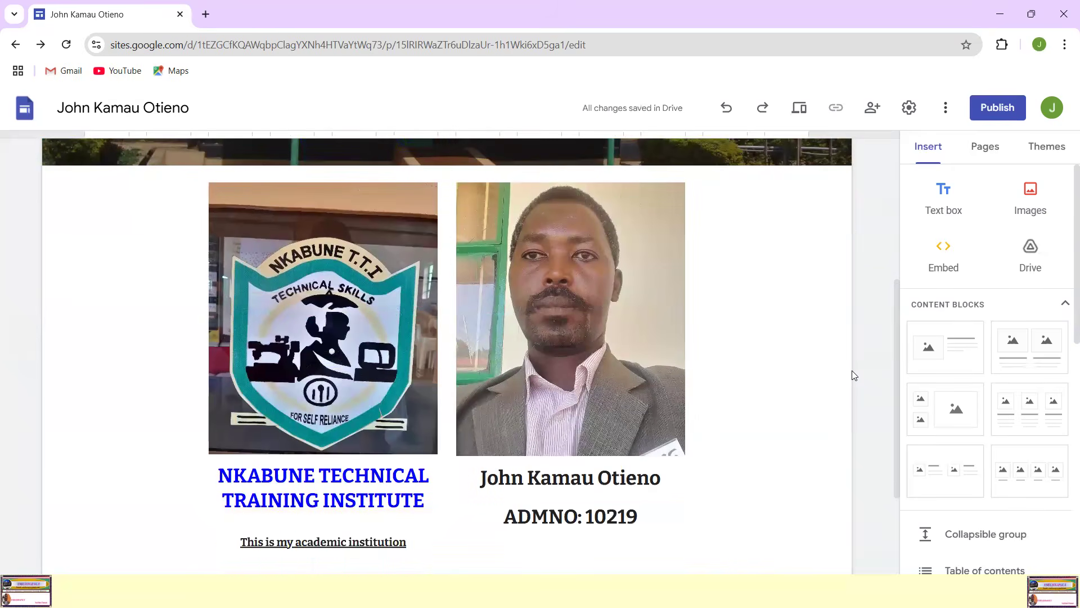
Step: Review the home page's header banner, school logo, passport photo and the captions beneath them
scroll(855, 376, up, 5)
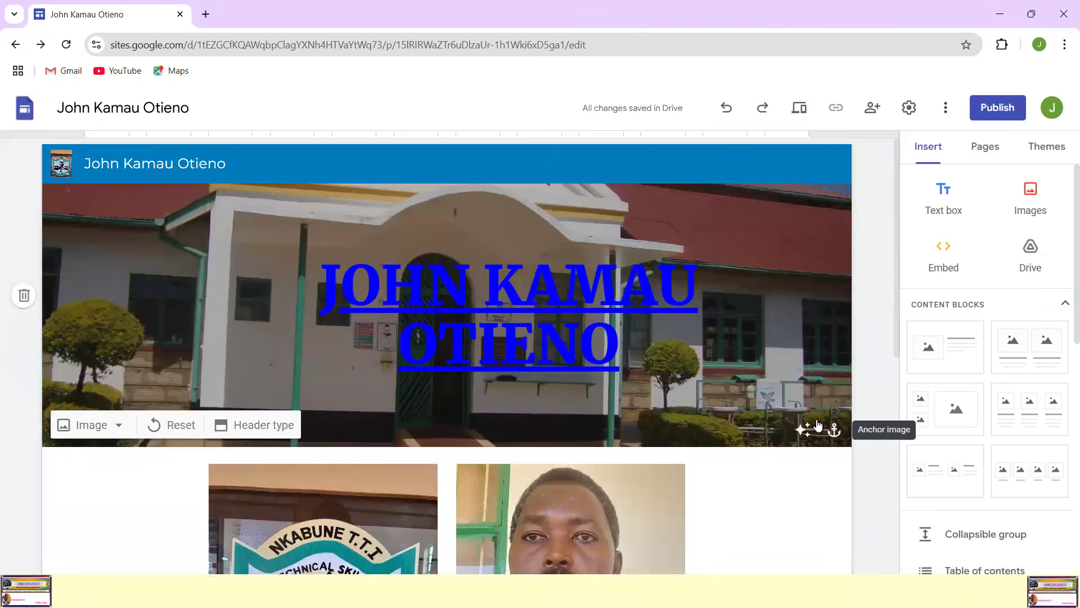
scroll(842, 500, down, 5)
scroll(842, 499, up, 5)
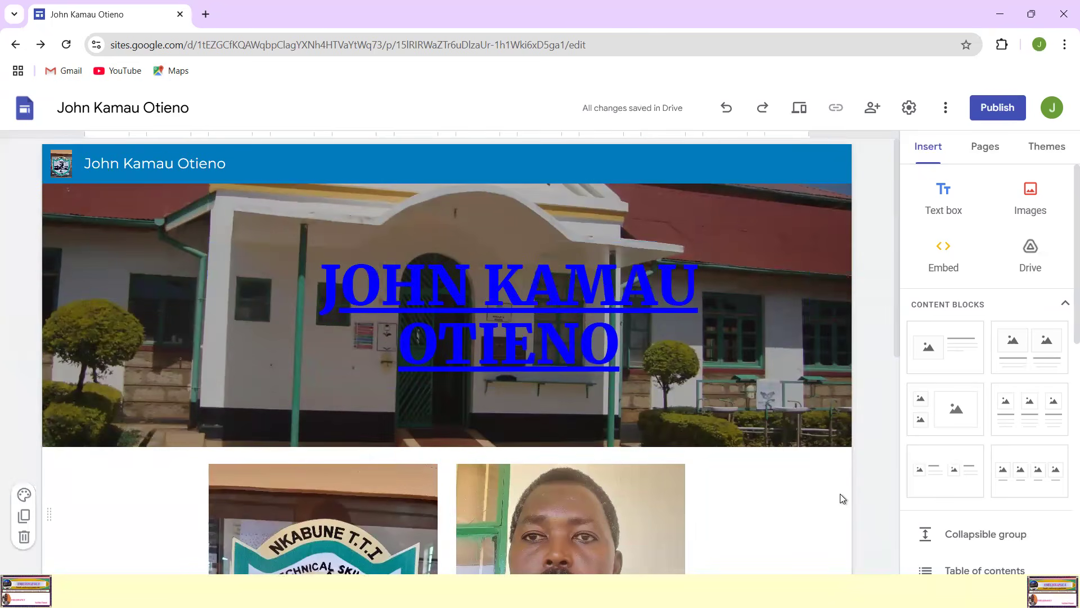
scroll(842, 498, down, 5)
scroll(842, 498, up, 5)
scroll(842, 499, down, 6)
scroll(813, 441, up, 4)
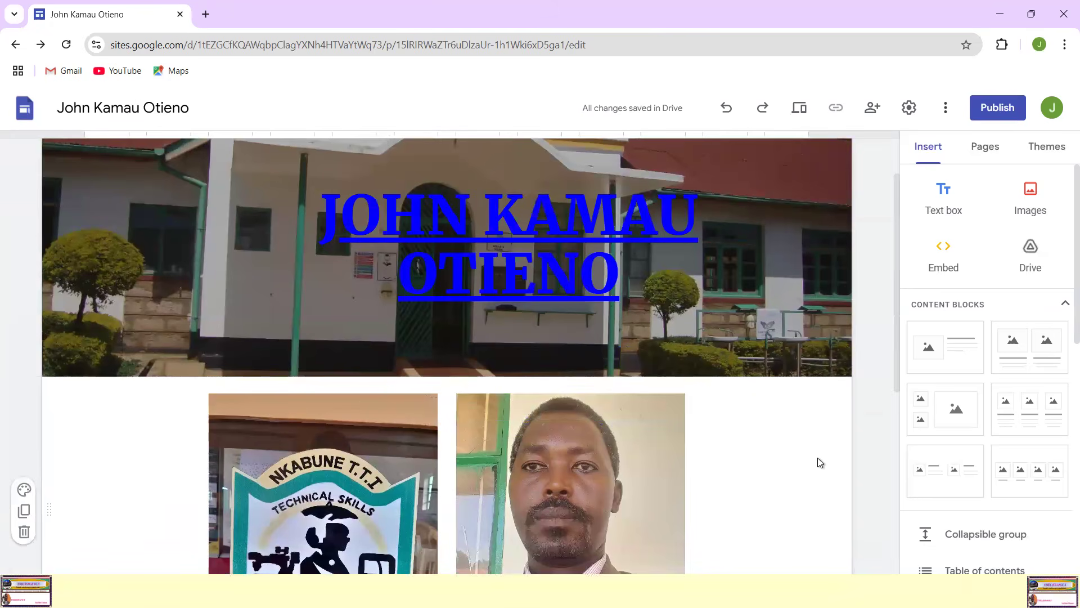
scroll(786, 467, down, 6)
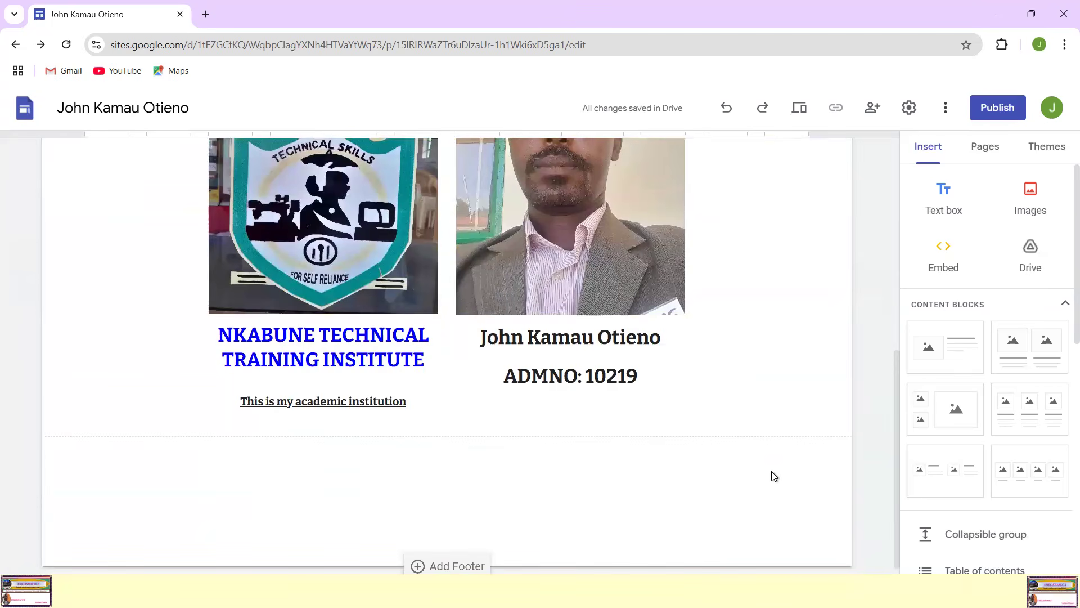
scroll(768, 437, up, 5)
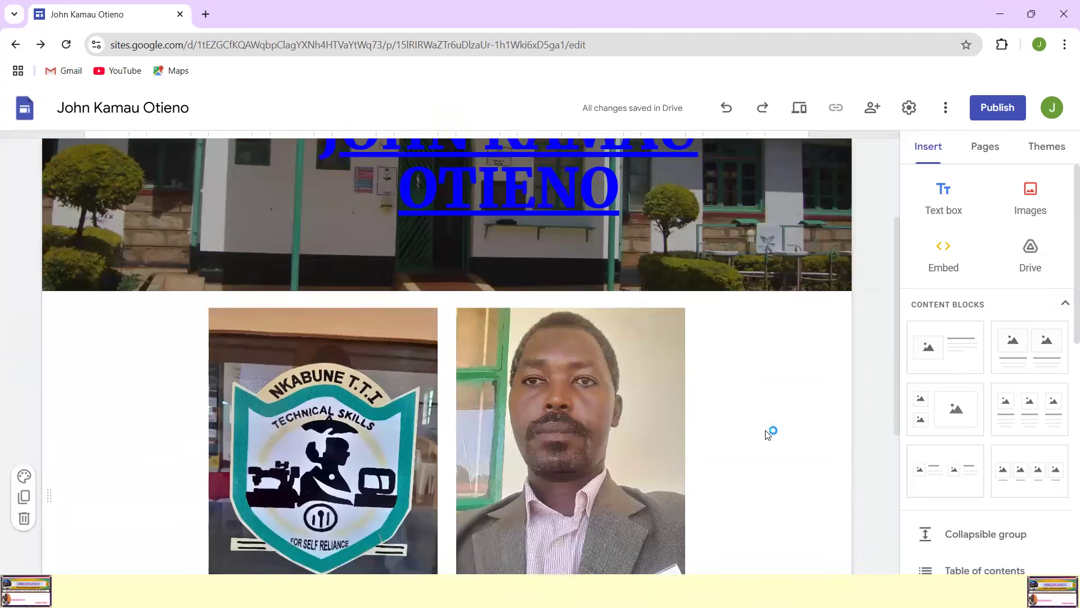
scroll(768, 436, up, 3)
scroll(769, 435, down, 5)
scroll(768, 435, down, 1)
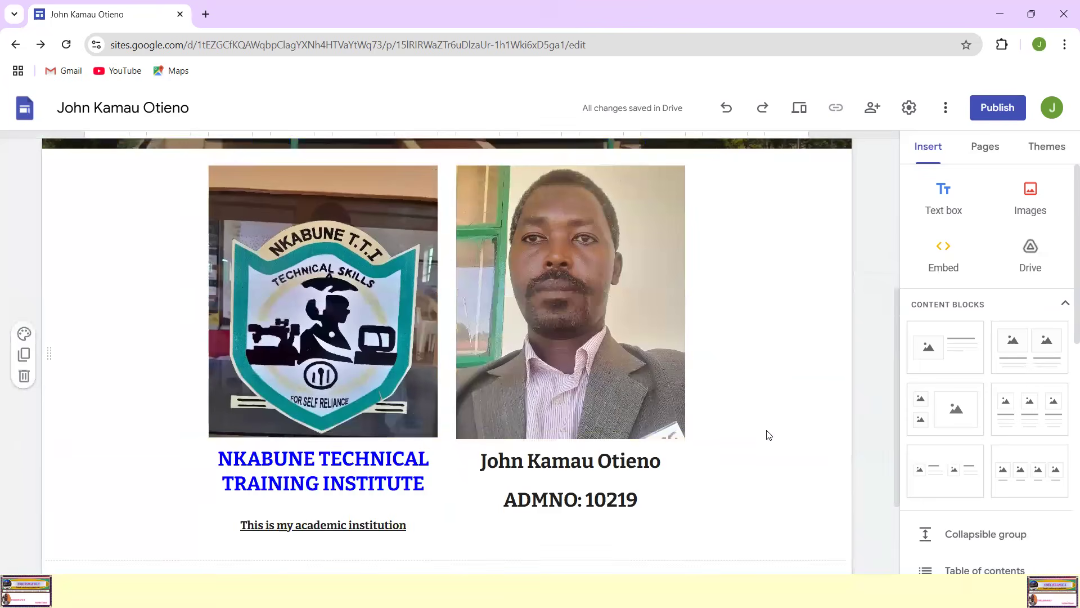
scroll(769, 435, up, 5)
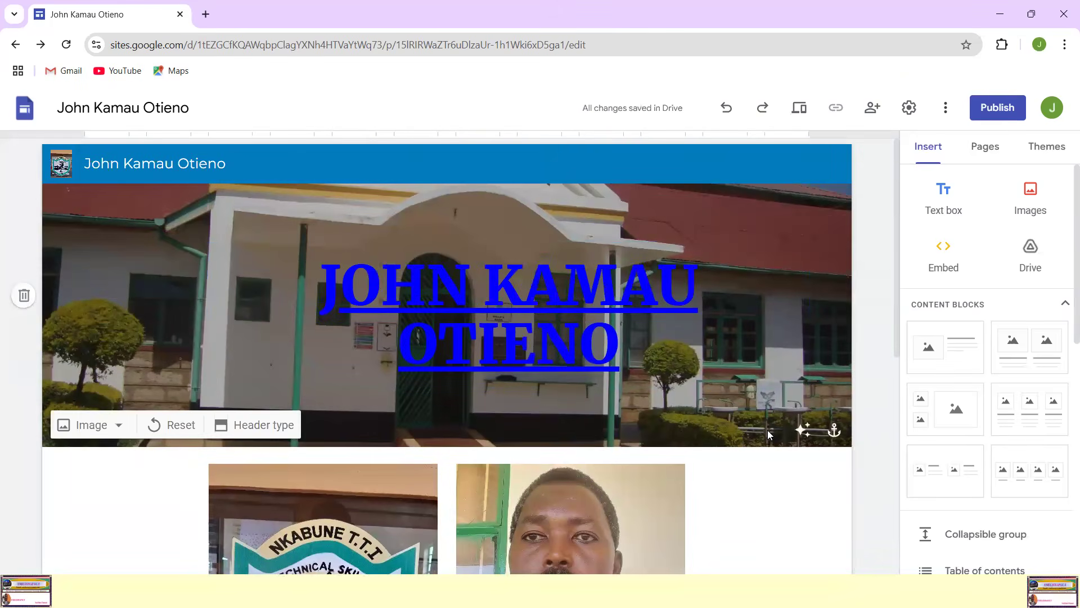
scroll(814, 441, down, 5)
scroll(821, 433, up, 3)
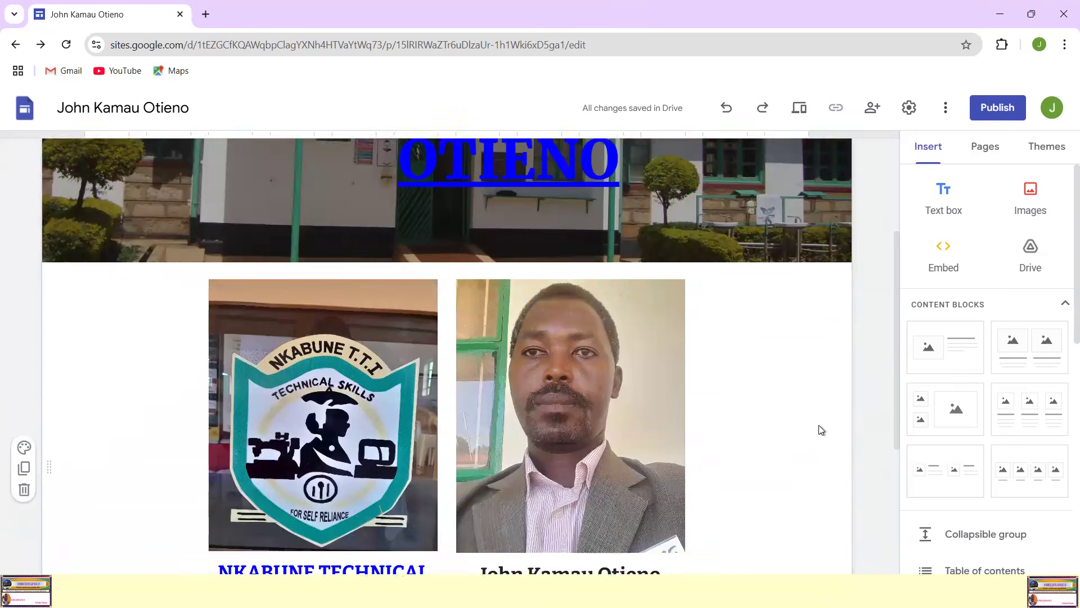
scroll(821, 430, up, 3)
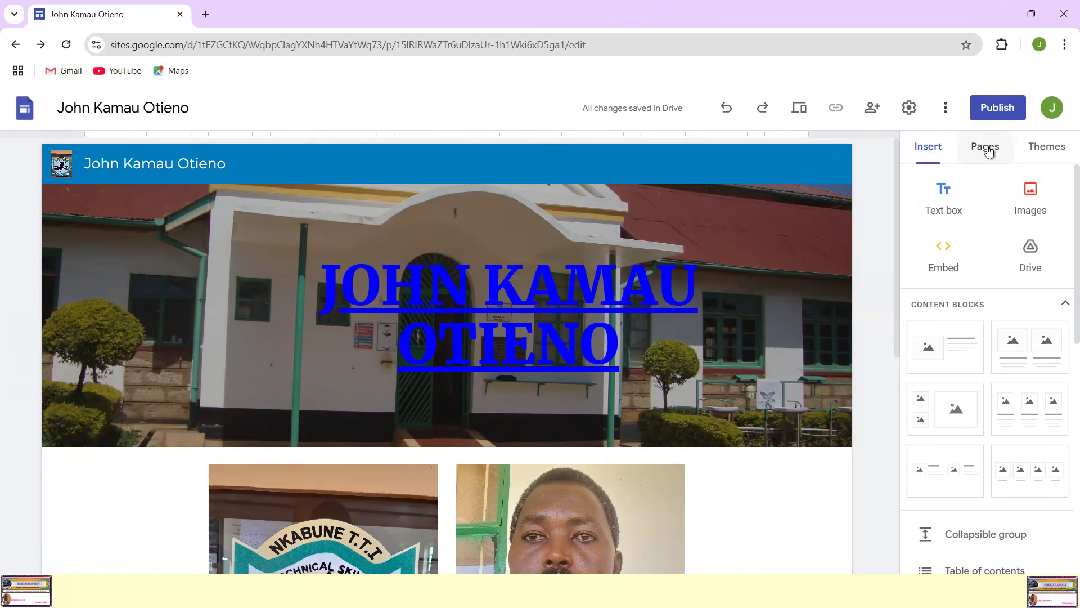
mouse_move(995, 137)
mouse_down()
mouse_move(969, 133)
mouse_move(957, 160)
mouse_move(1010, 147)
mouse_move(993, 129)
mouse_up()
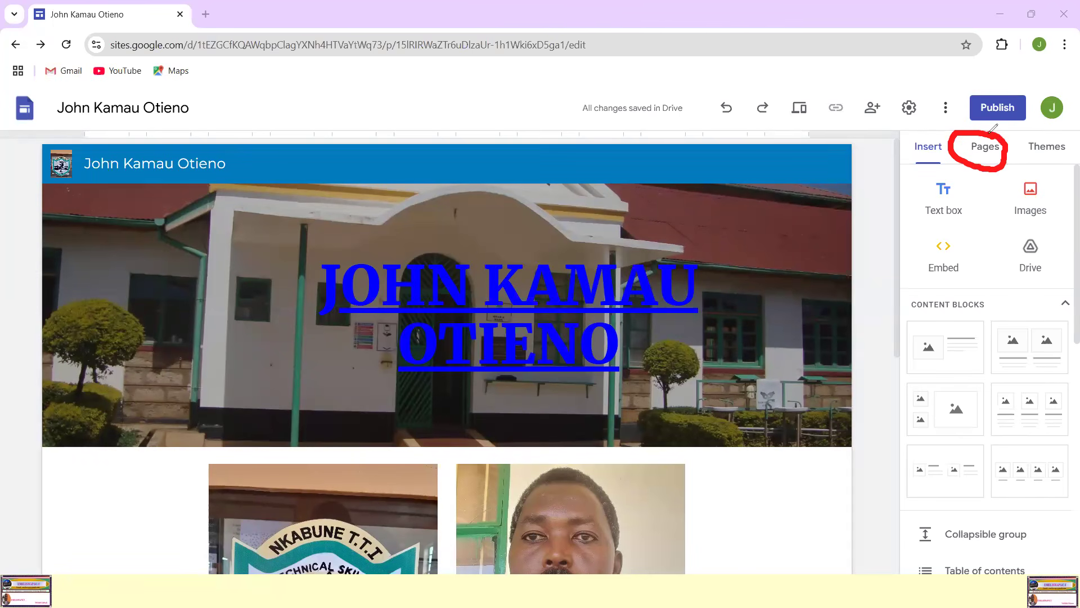
click(5, 277)
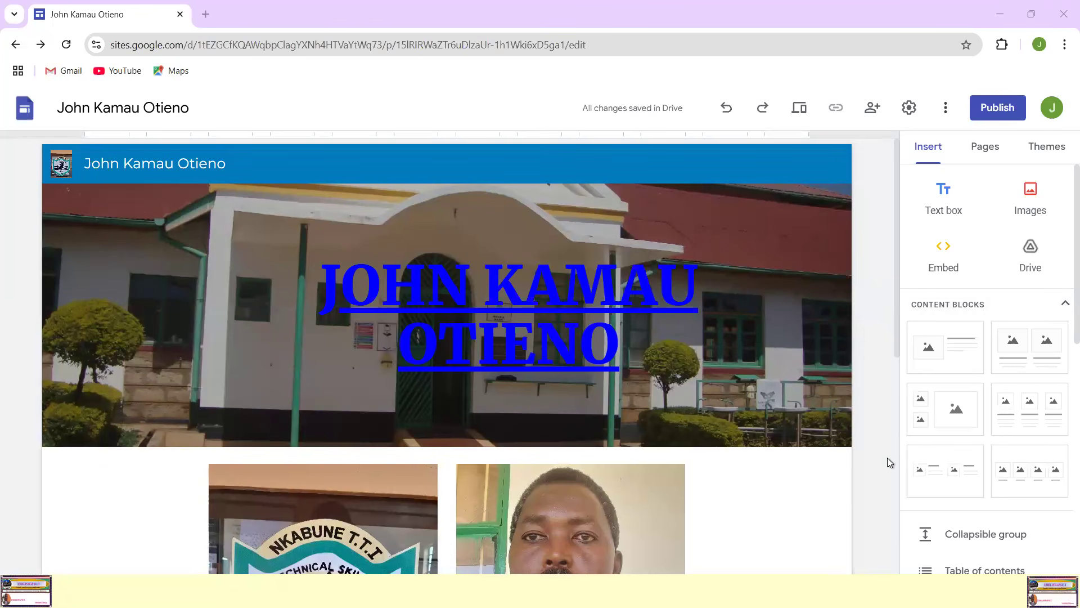
Step: Add a new page named "Self Introduction" to the site
click(994, 150)
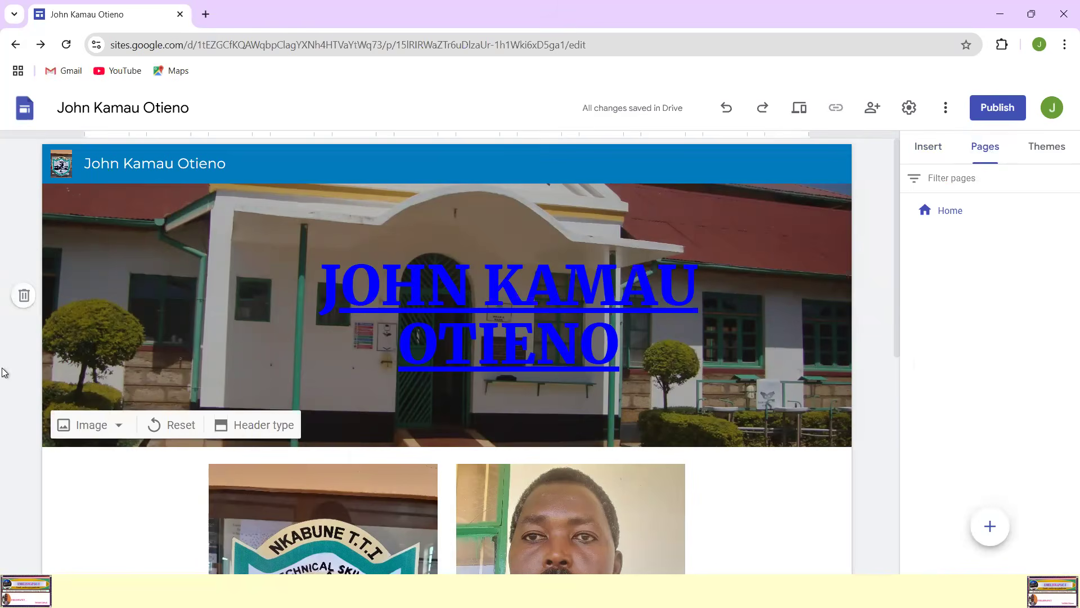
mouse_move(974, 563)
mouse_down()
mouse_move(1004, 478)
mouse_move(978, 480)
mouse_up()
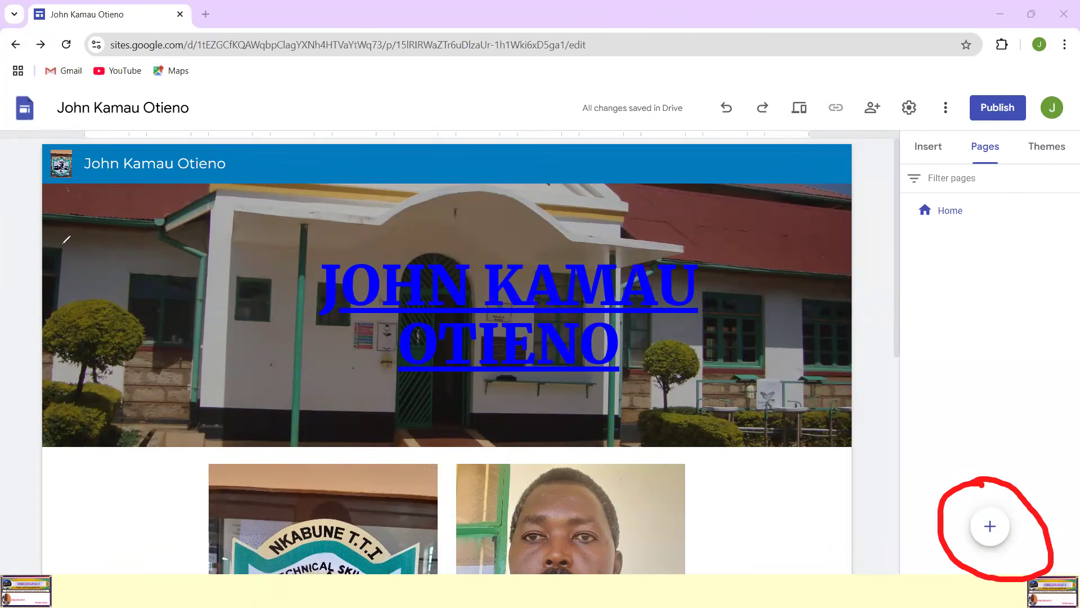
click(84, 392)
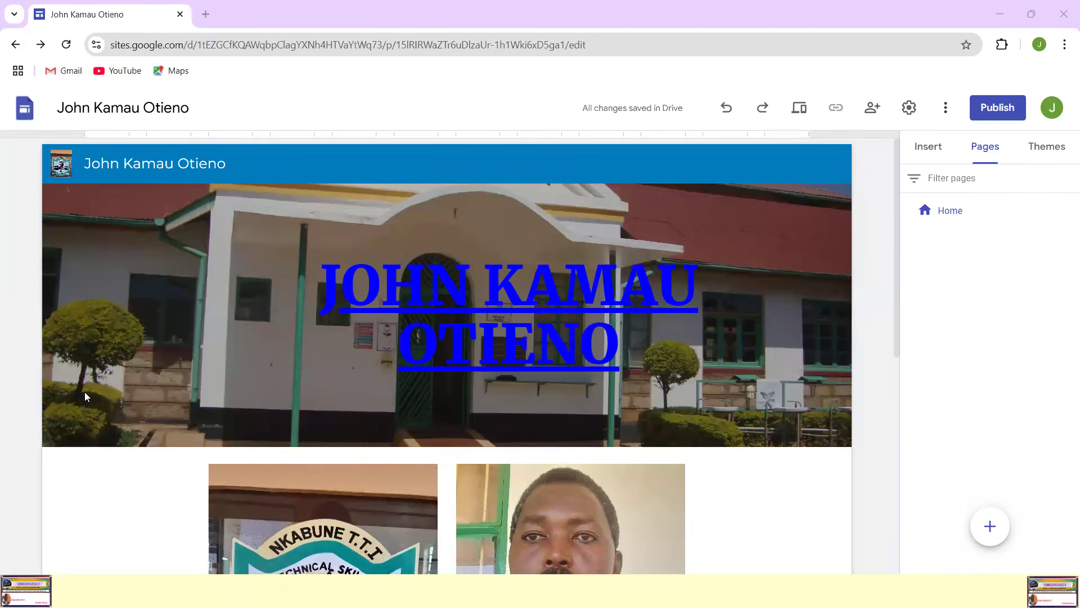
click(992, 530)
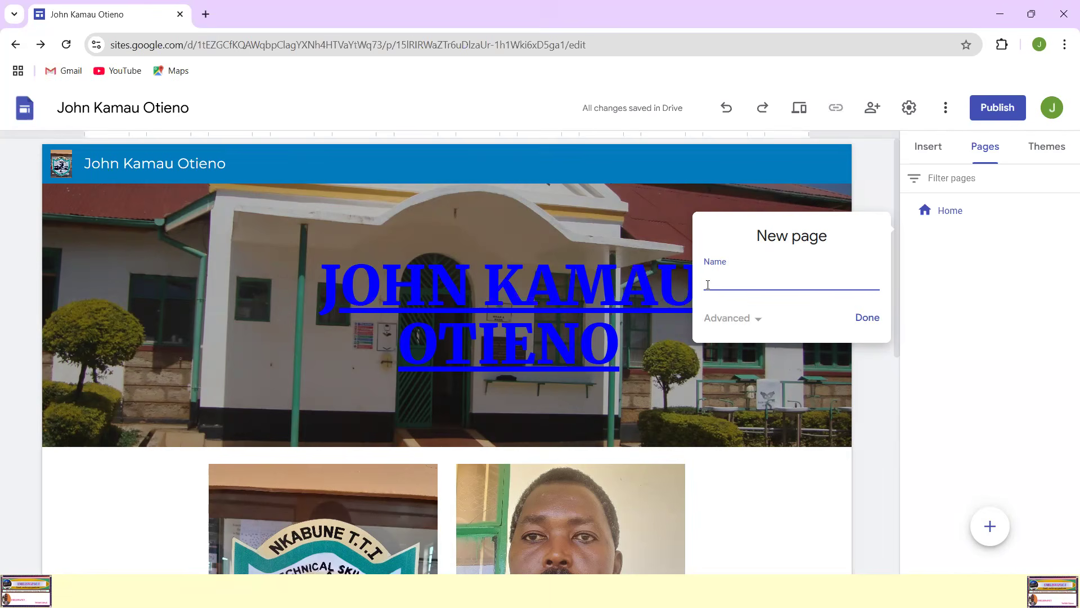
text(self Introduction)
click(867, 319)
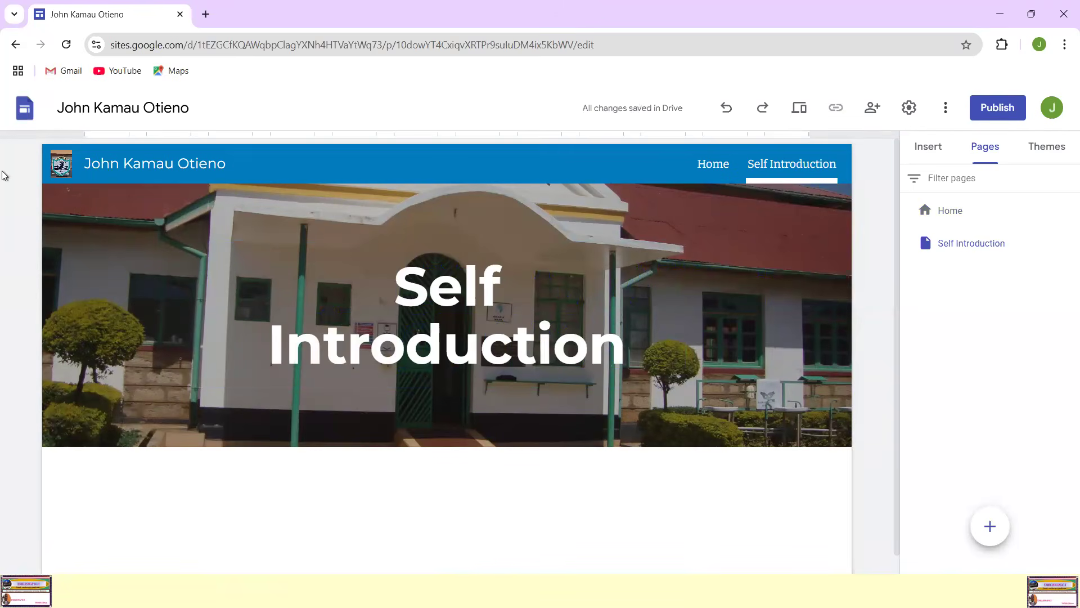
mouse_move(817, 149)
mouse_down()
mouse_move(756, 143)
mouse_move(735, 183)
mouse_move(859, 166)
mouse_move(800, 142)
mouse_up()
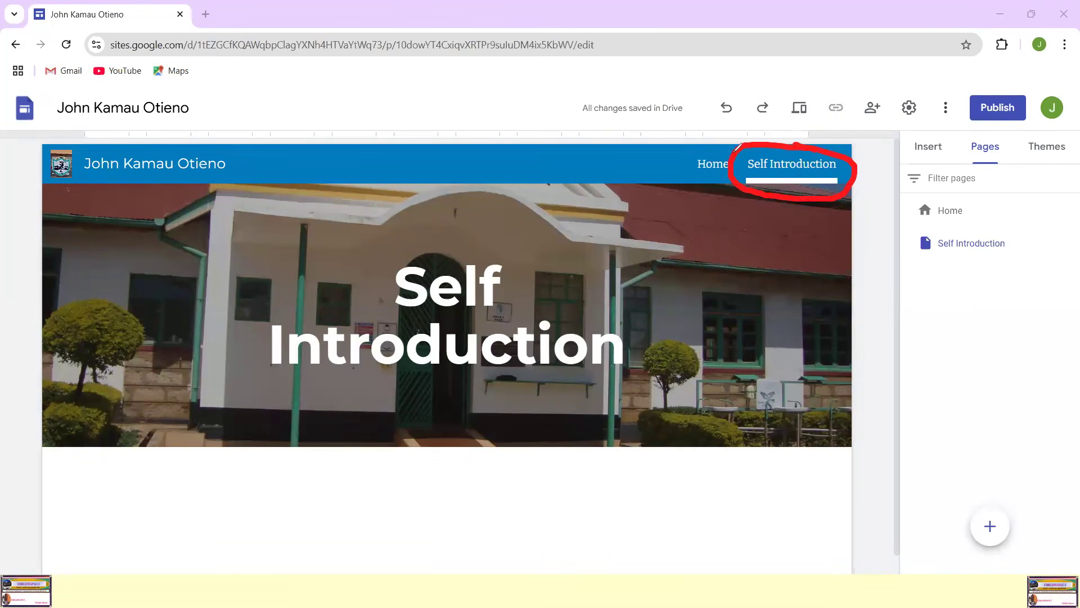
mouse_move(710, 144)
mouse_down()
mouse_move(668, 169)
mouse_move(721, 188)
mouse_move(721, 149)
mouse_up()
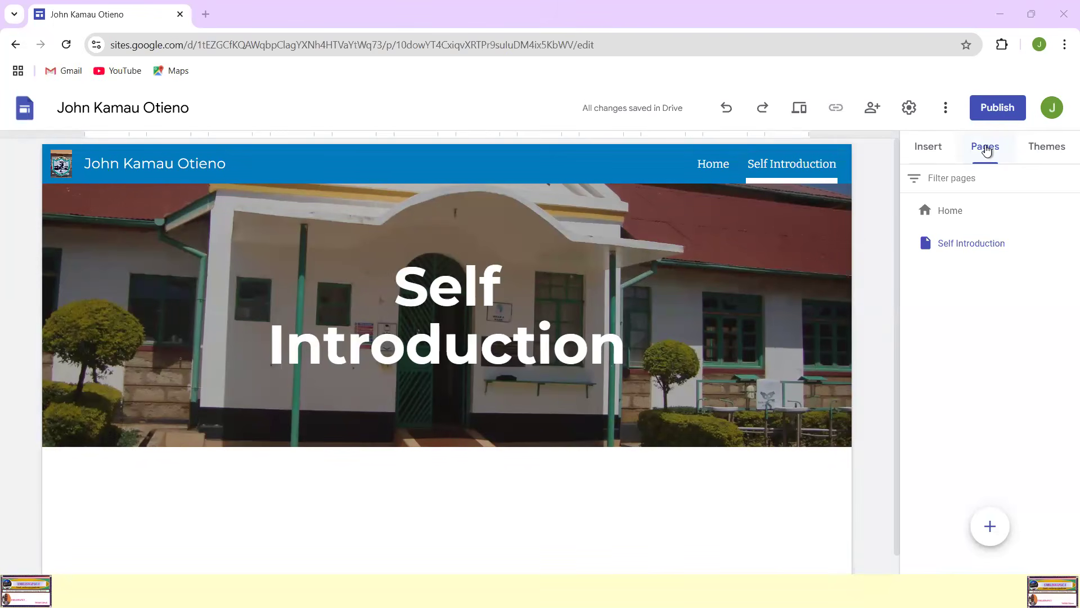
Step: Add a new page named "Year One Assessments" to the site
click(986, 149)
click(990, 527)
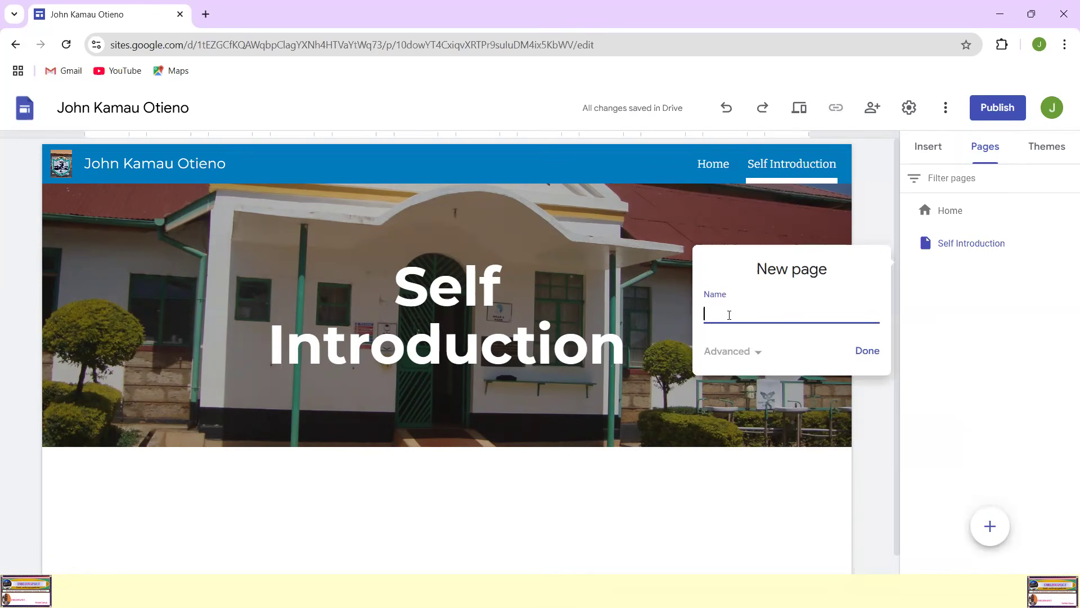
text(Year One Assessments)
click(866, 350)
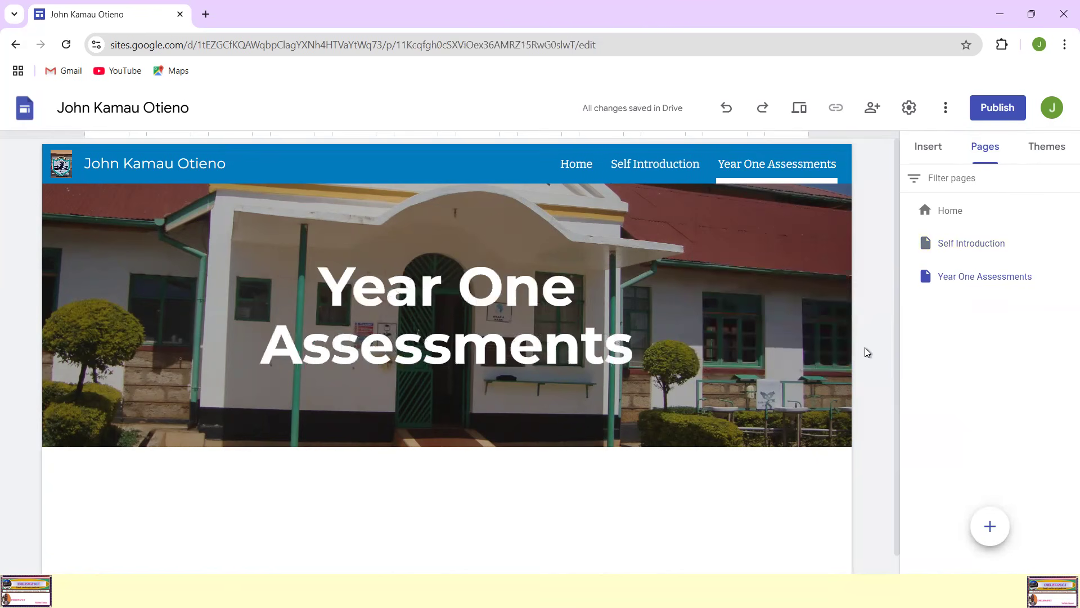
Step: Add a new page named "Year Two Assessments" to the site
click(990, 526)
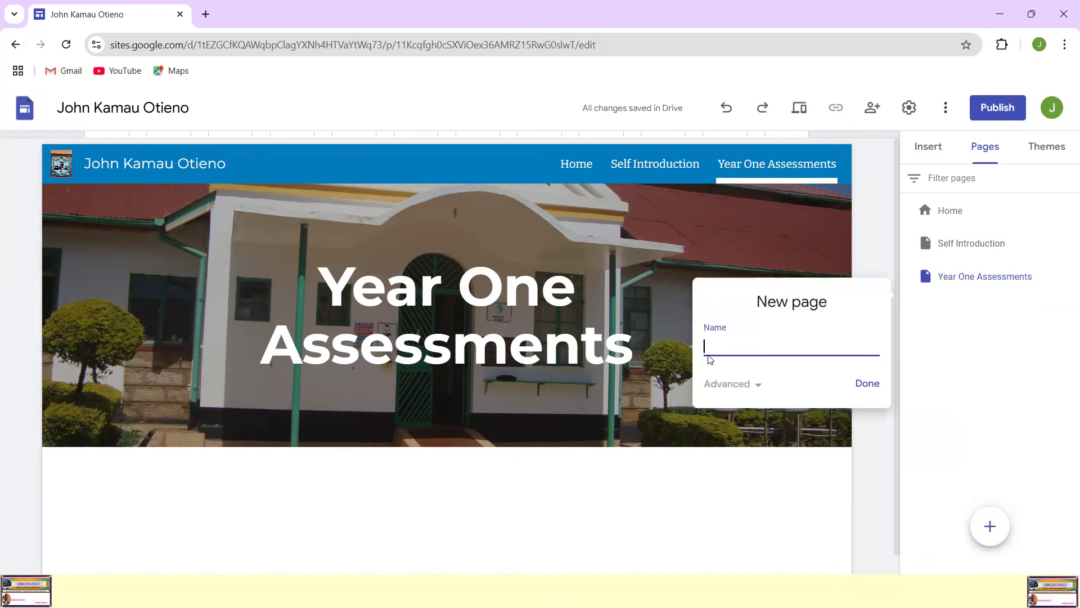
text(Year Two Assessments)
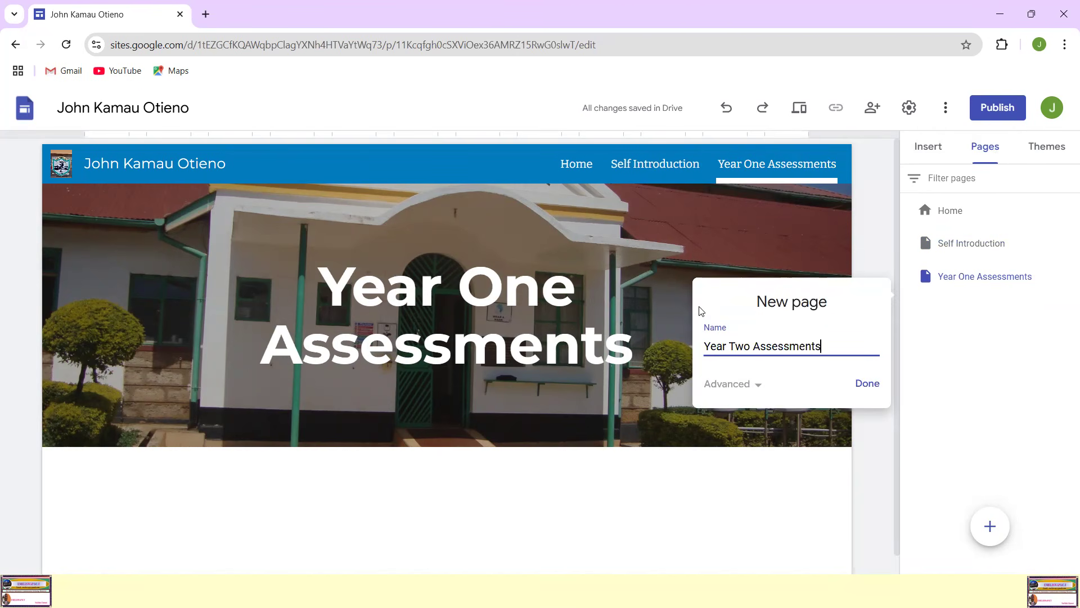
click(864, 385)
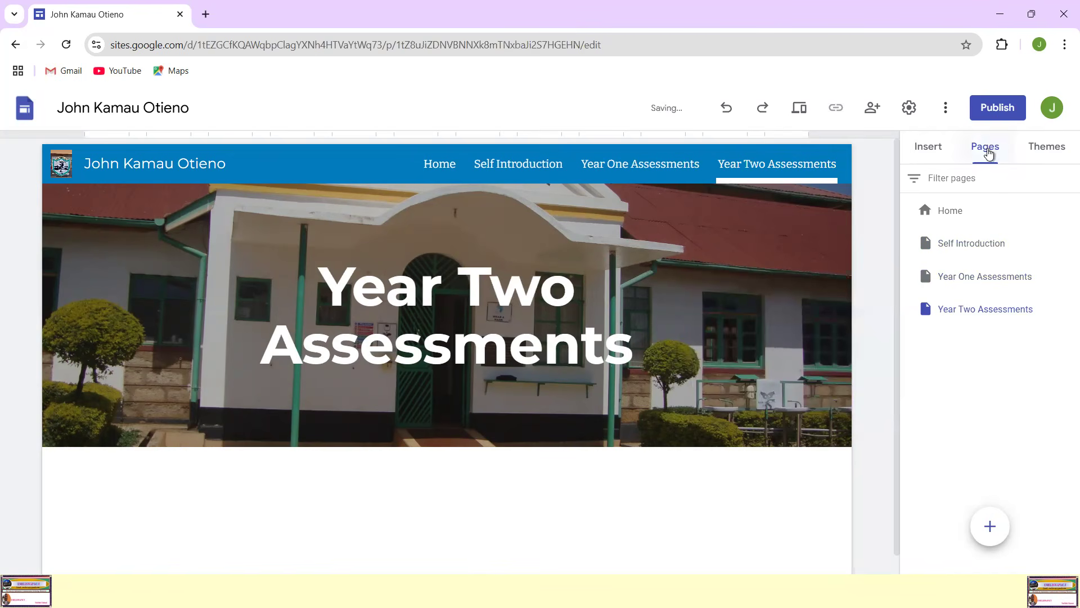
Step: Add a new page named "Industrial Attachment", correcting the spelling of its second word before creating it
click(996, 527)
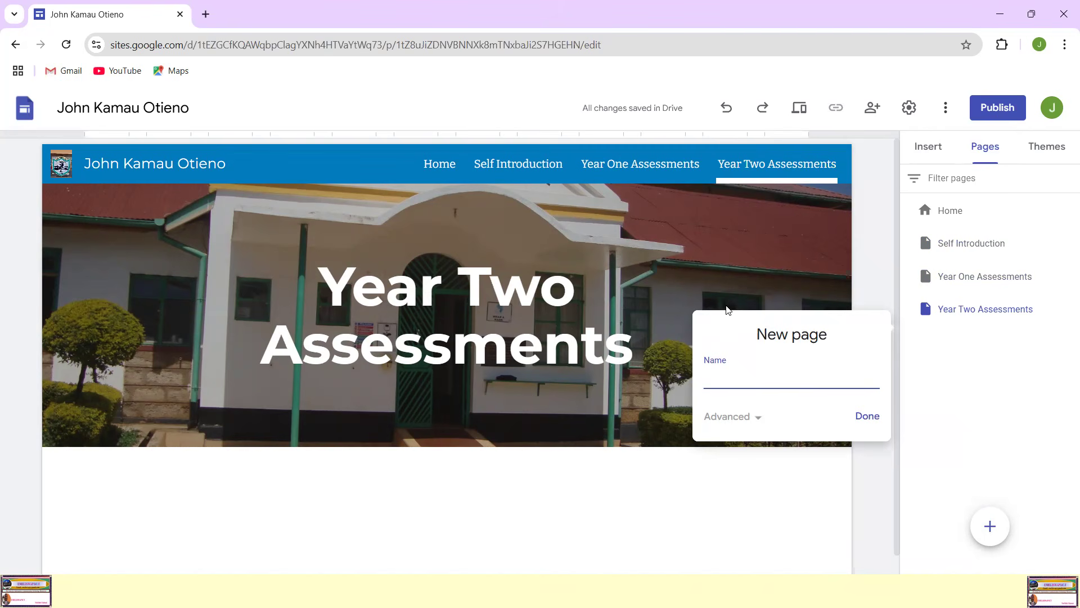
text(Industrial Attachemeny)
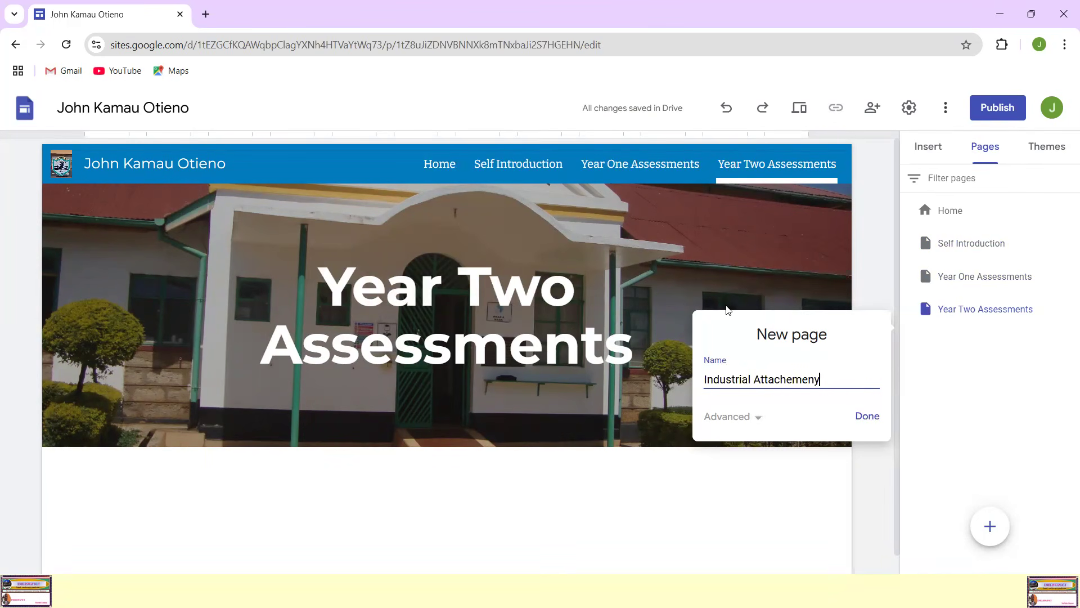
key(BackSpace)
text(t)
double_click(791, 378)
right_click(791, 378)
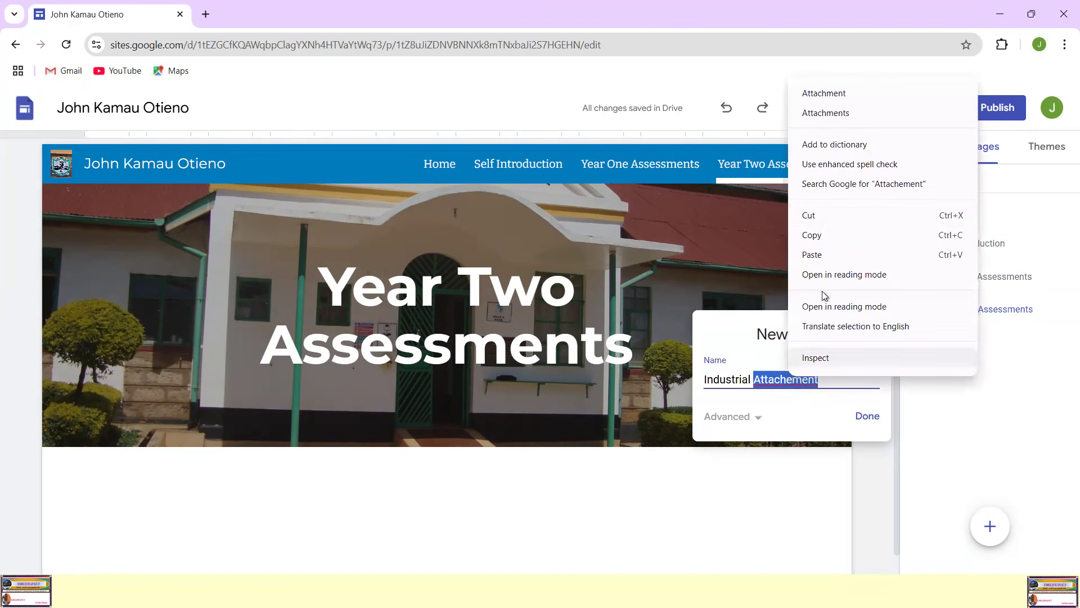
click(826, 95)
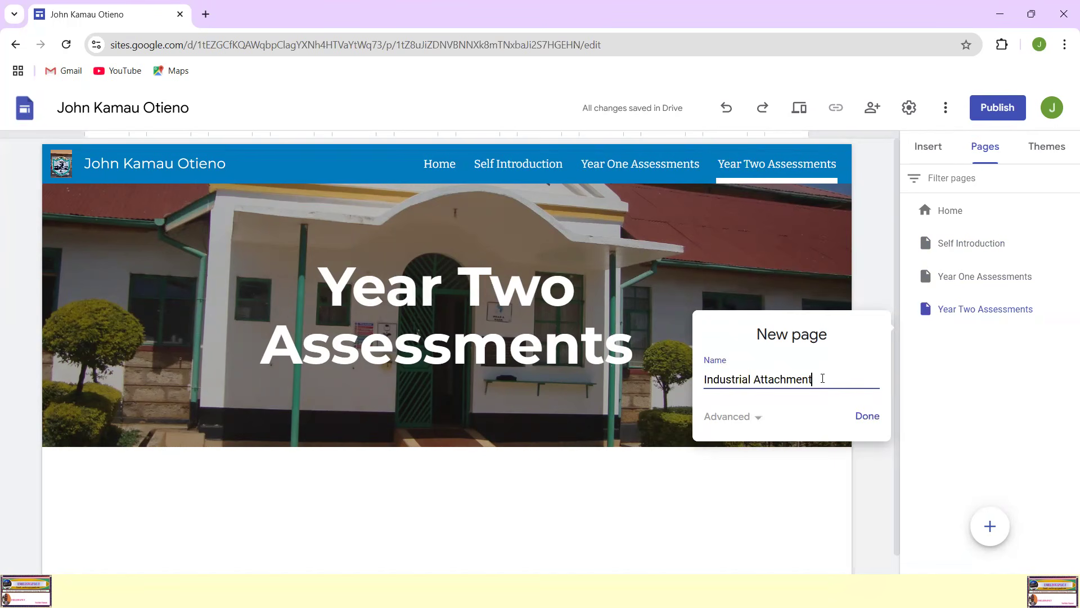
click(869, 424)
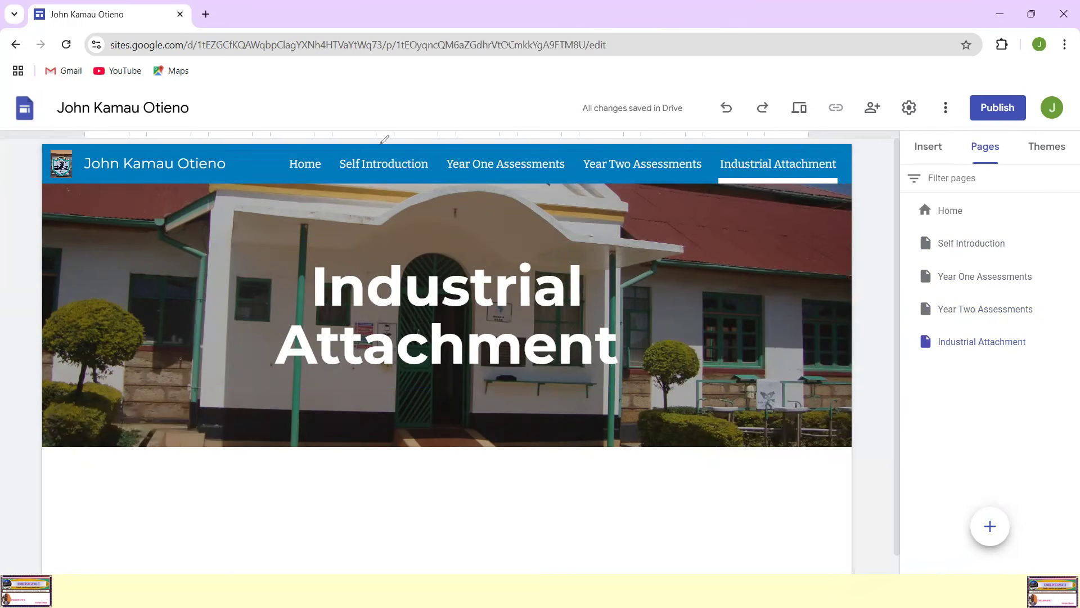
mouse_move(379, 143)
mouse_down()
mouse_move(403, 195)
mouse_move(805, 214)
mouse_move(831, 126)
mouse_move(440, 142)
mouse_move(304, 122)
mouse_up()
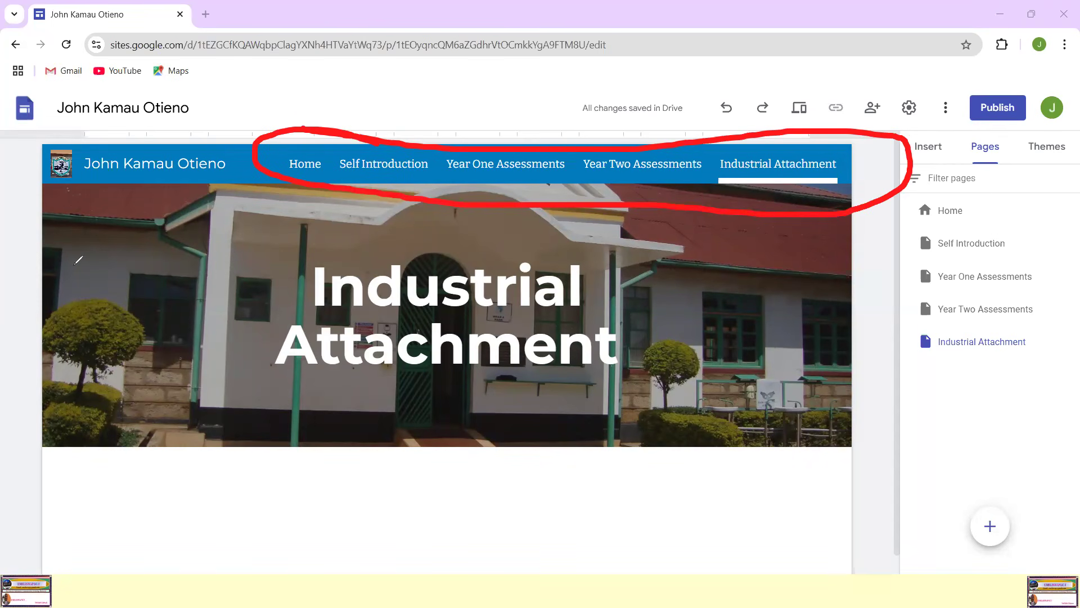
key(Escape)
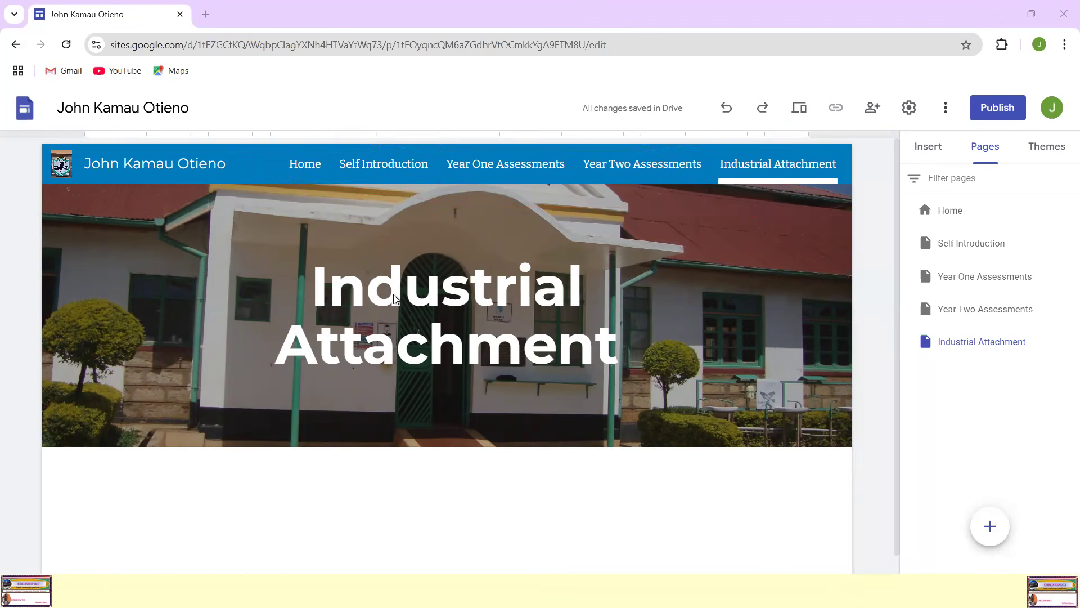
Step: Add a new page named "Awards and honors", correcting the last word to the suggested American spelling before creating it
click(990, 526)
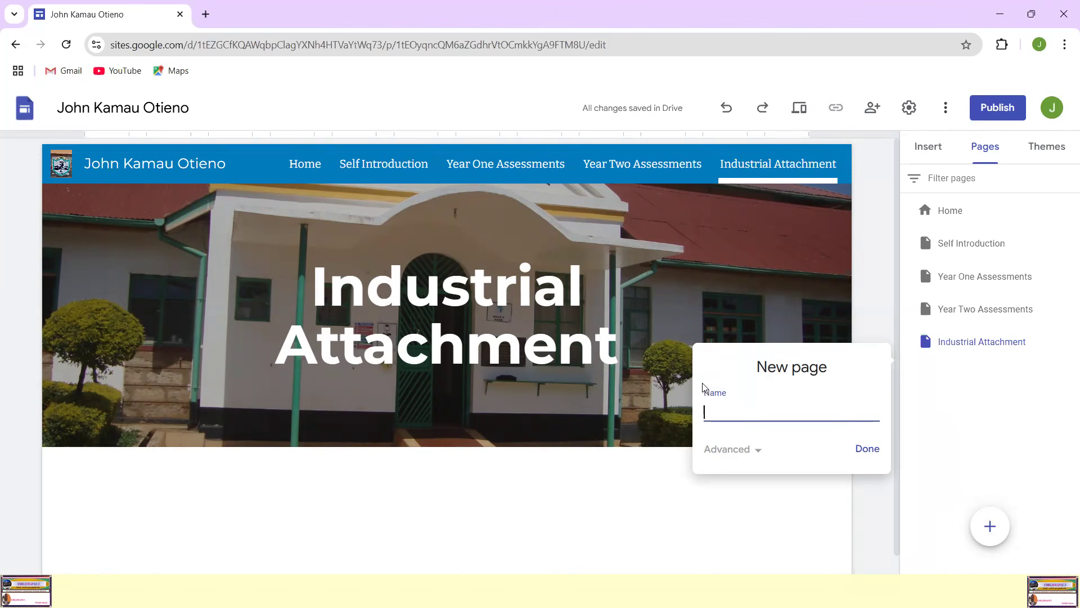
text(Awards and hono)
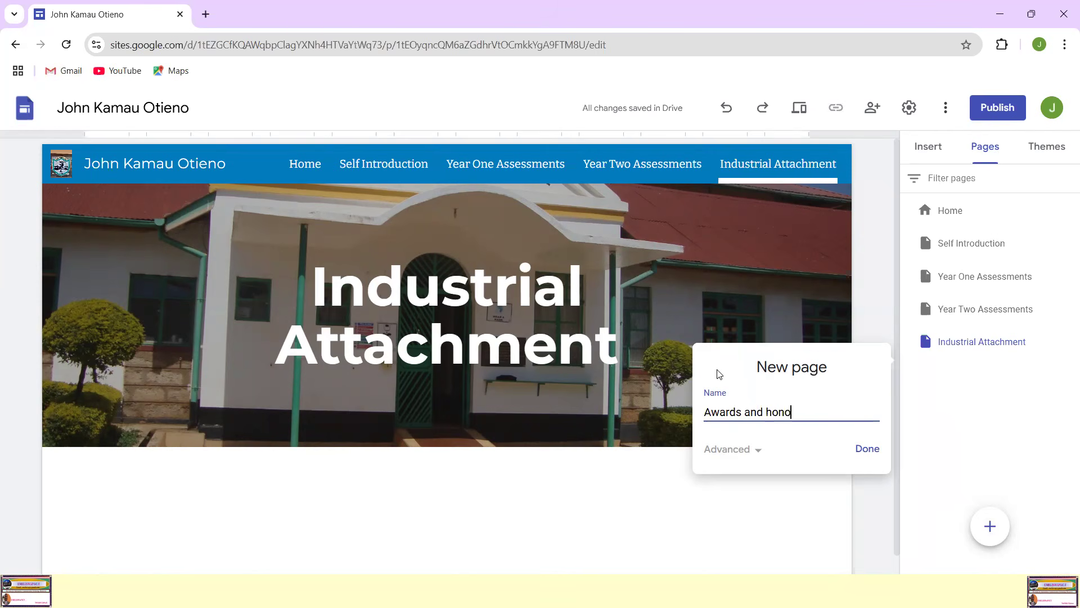
text(urs)
right_click(780, 412)
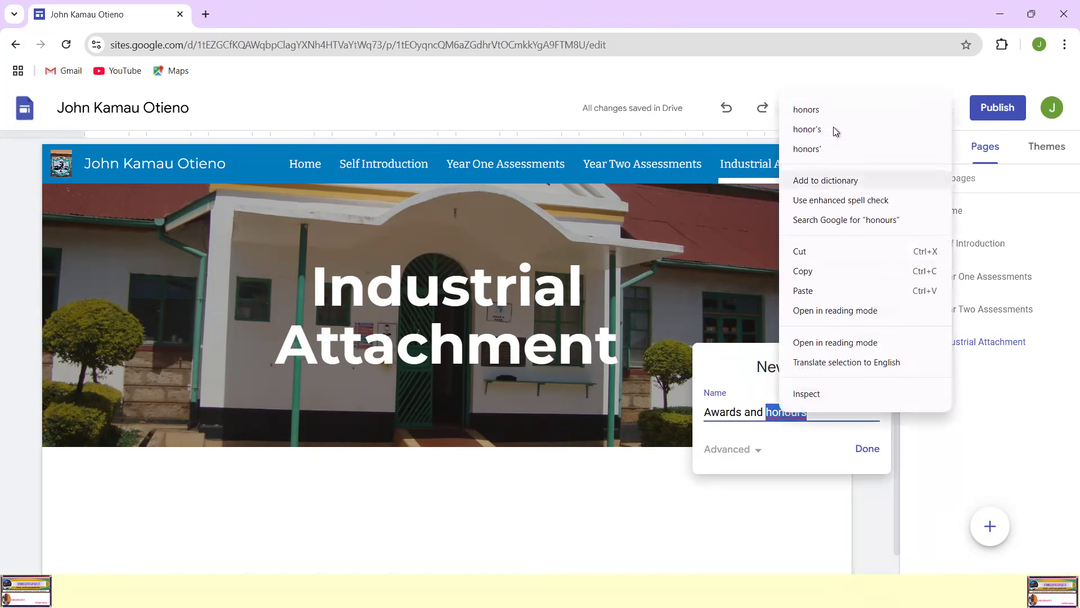
click(784, 107)
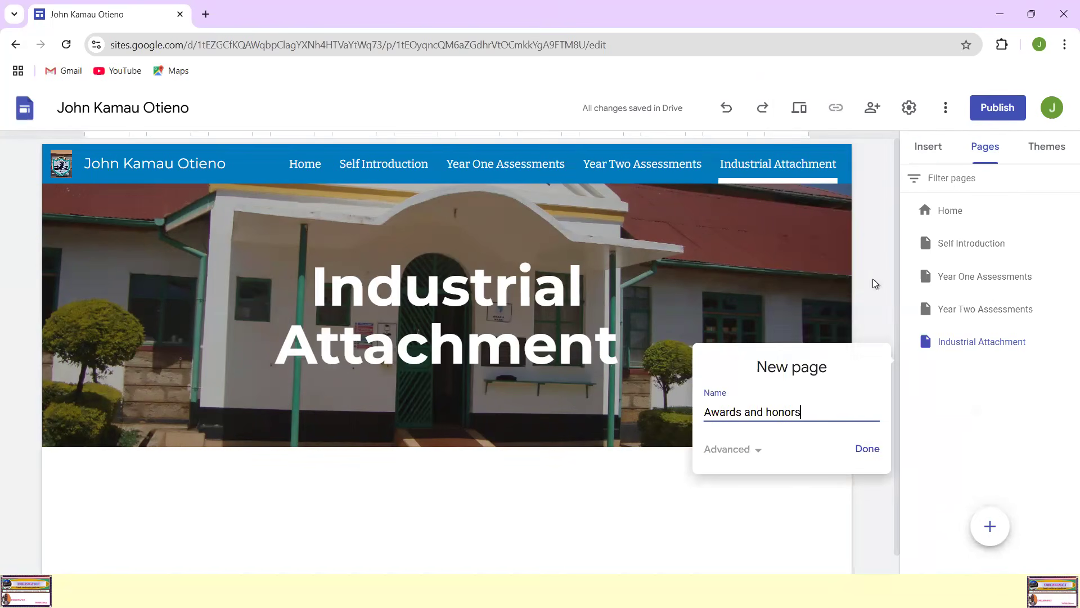
click(864, 449)
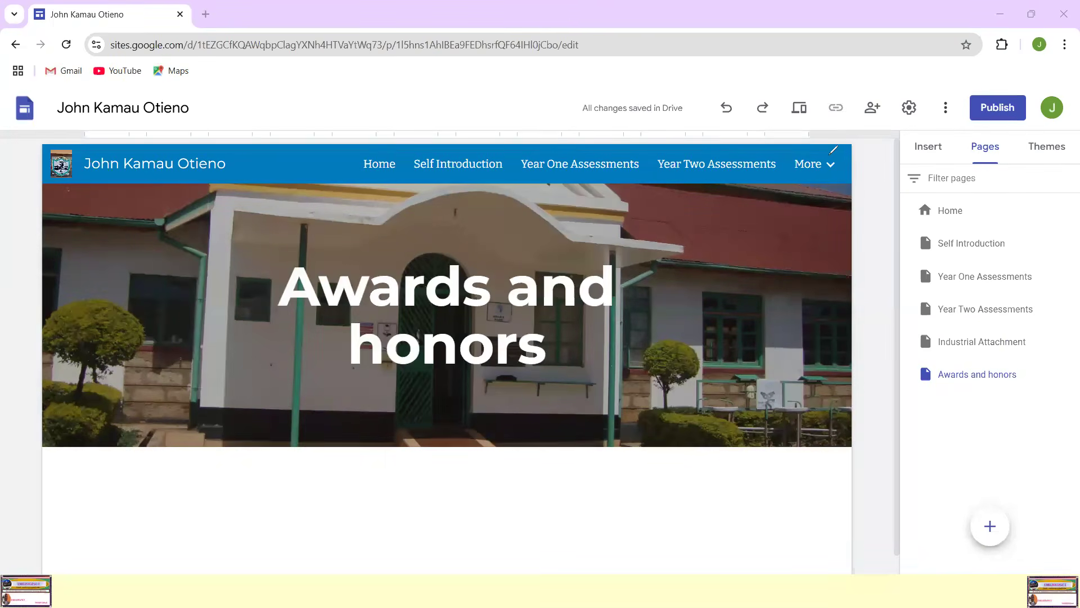
mouse_move(842, 153)
mouse_down()
mouse_move(827, 150)
mouse_move(825, 191)
mouse_move(857, 164)
mouse_move(837, 147)
mouse_up()
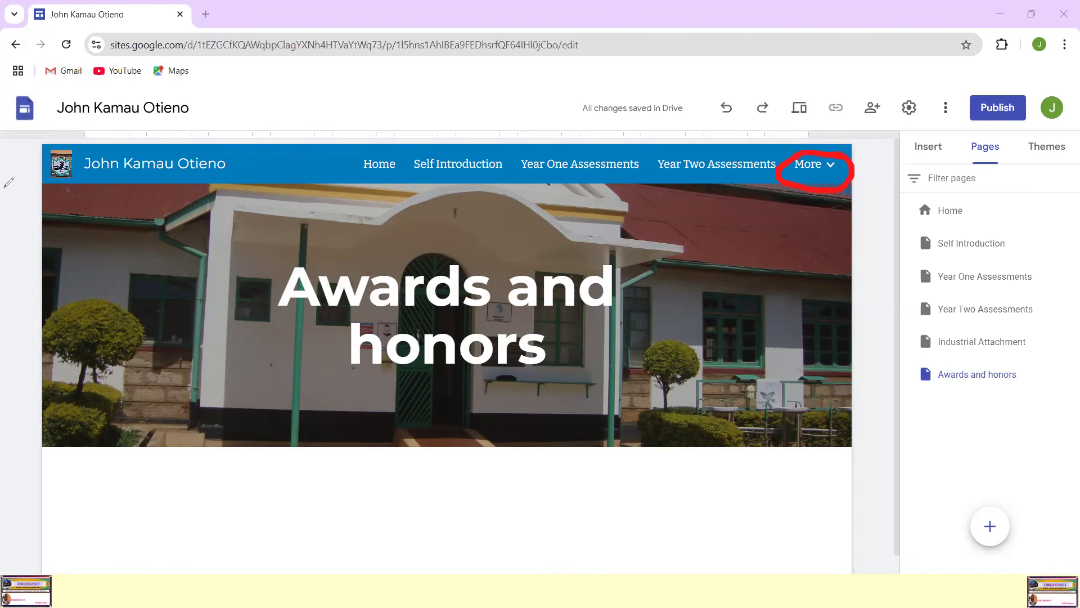
key(Escape)
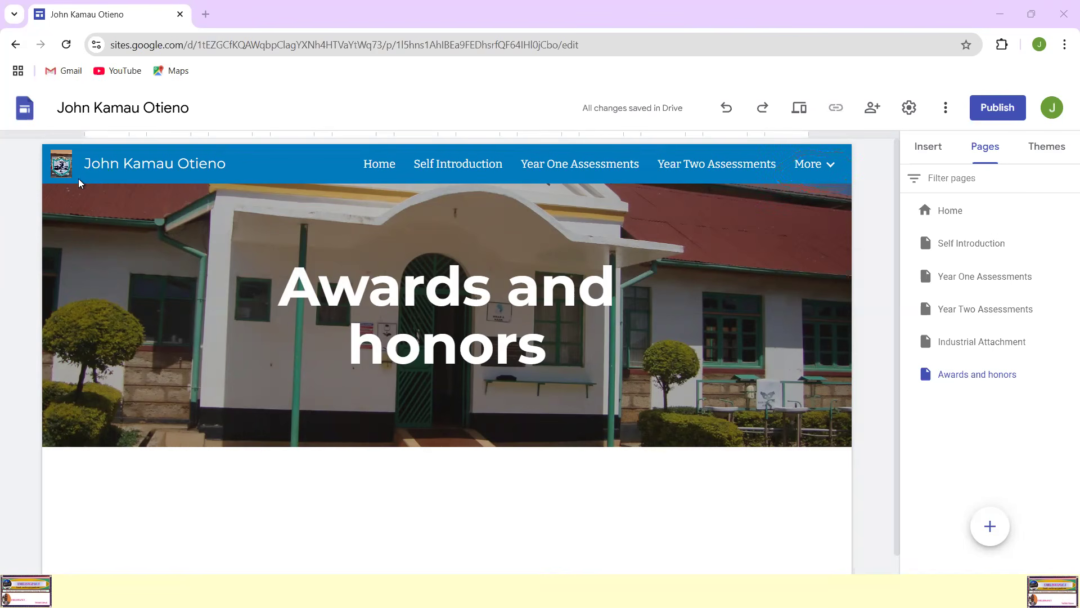
click(829, 163)
Step: Add a new page named "References" to the site
click(990, 532)
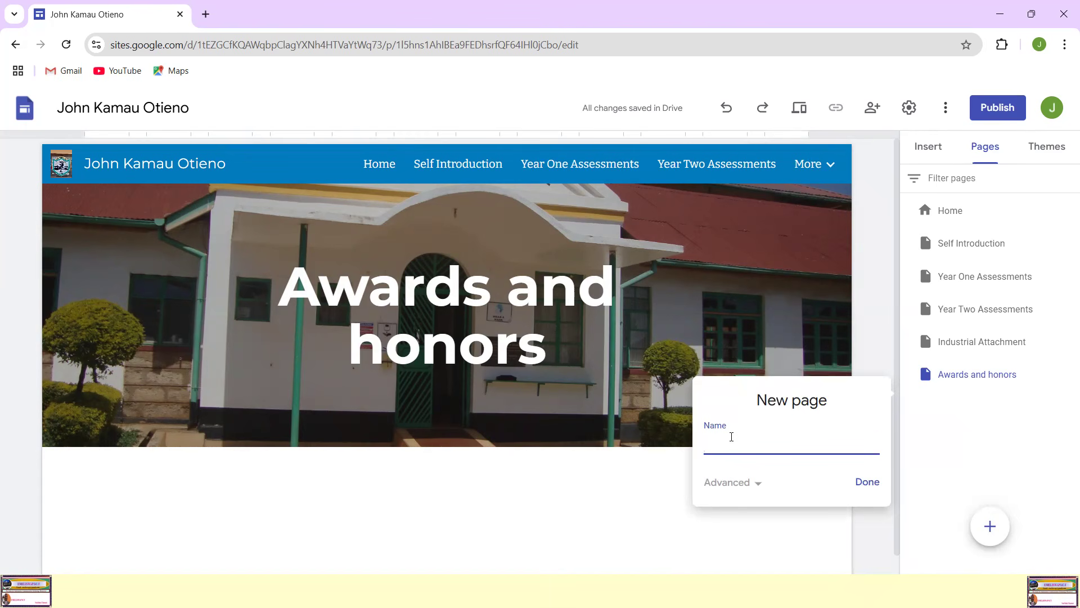
text(Refre)
key(BackSpace)
key(BackSpace)
text(erences)
click(873, 486)
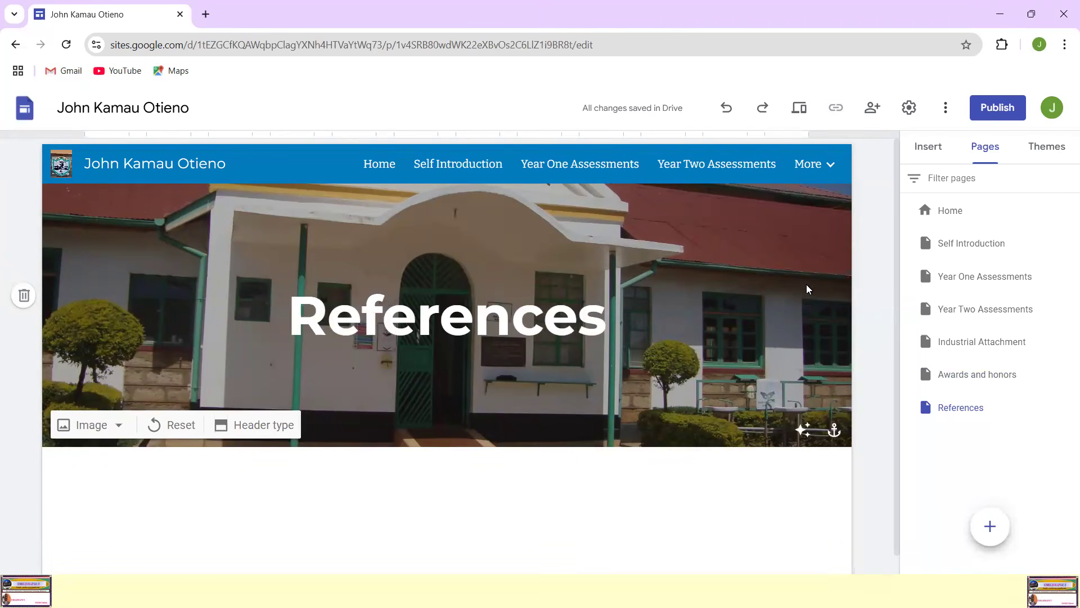
Step: Check every page through the site navigation in order, from Home to References, including those grouped under More
click(379, 164)
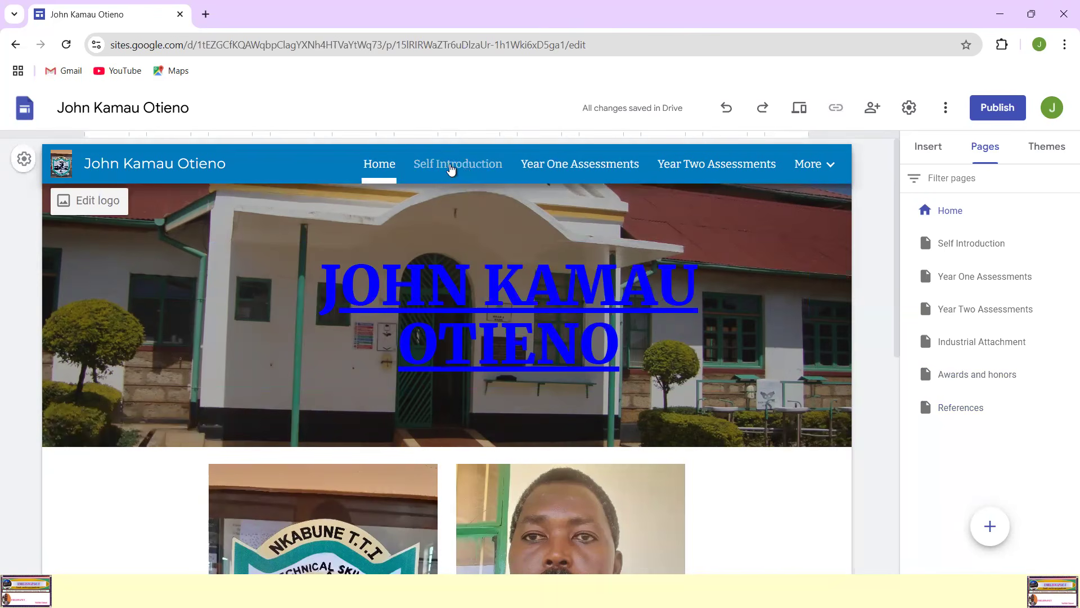
click(450, 168)
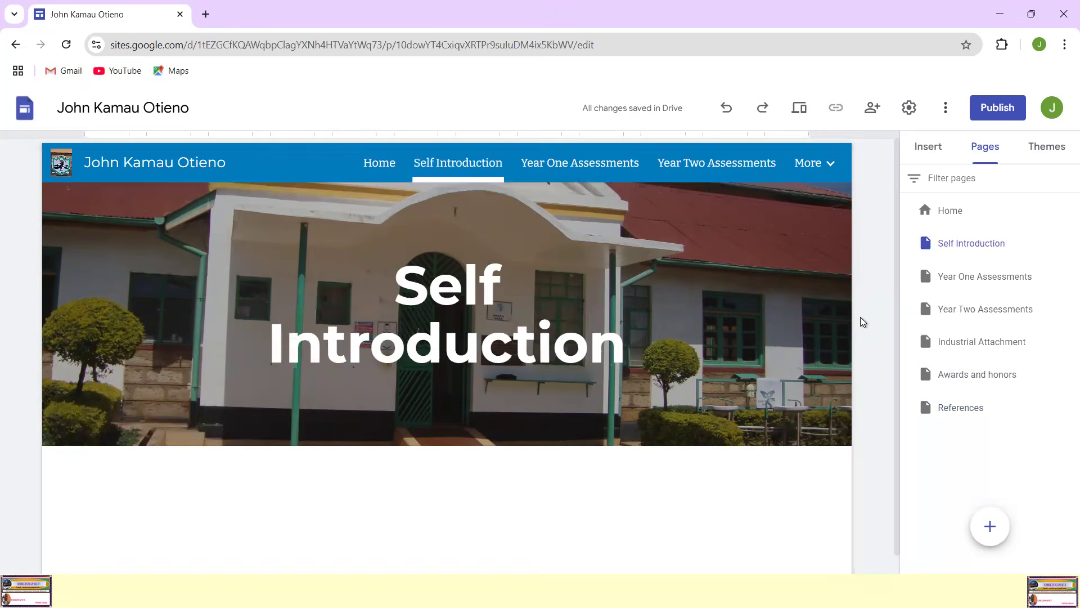
scroll(861, 319, down, 1)
scroll(864, 322, up, 1)
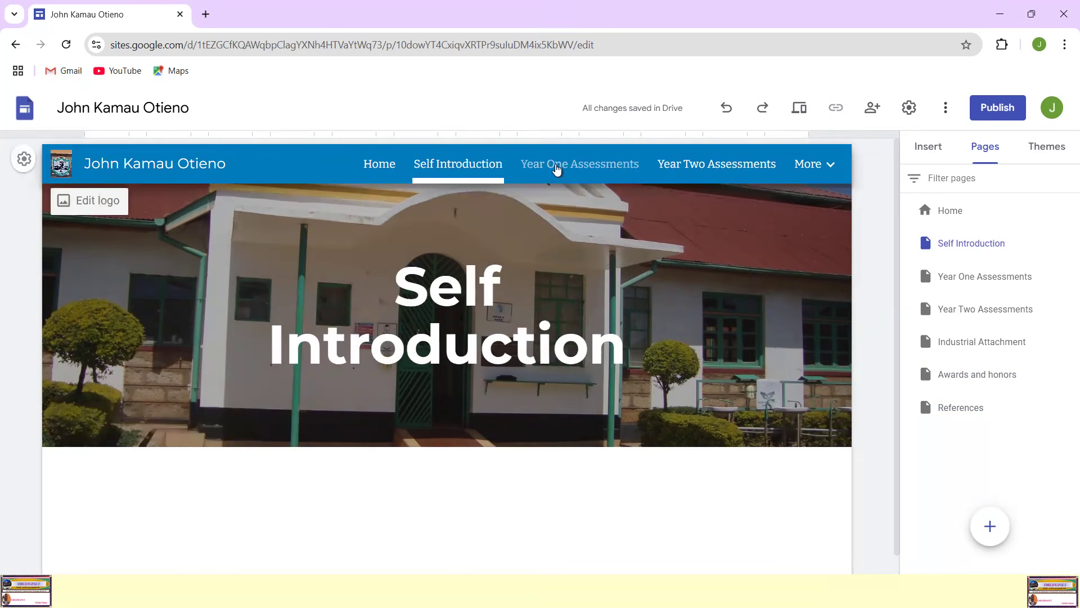
click(556, 169)
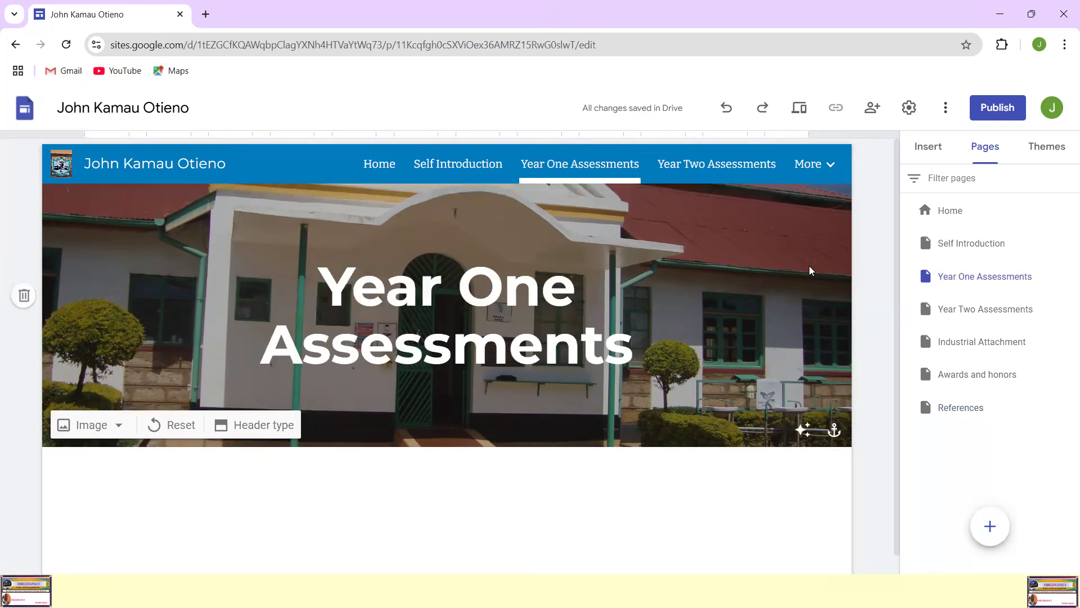
click(718, 169)
click(822, 169)
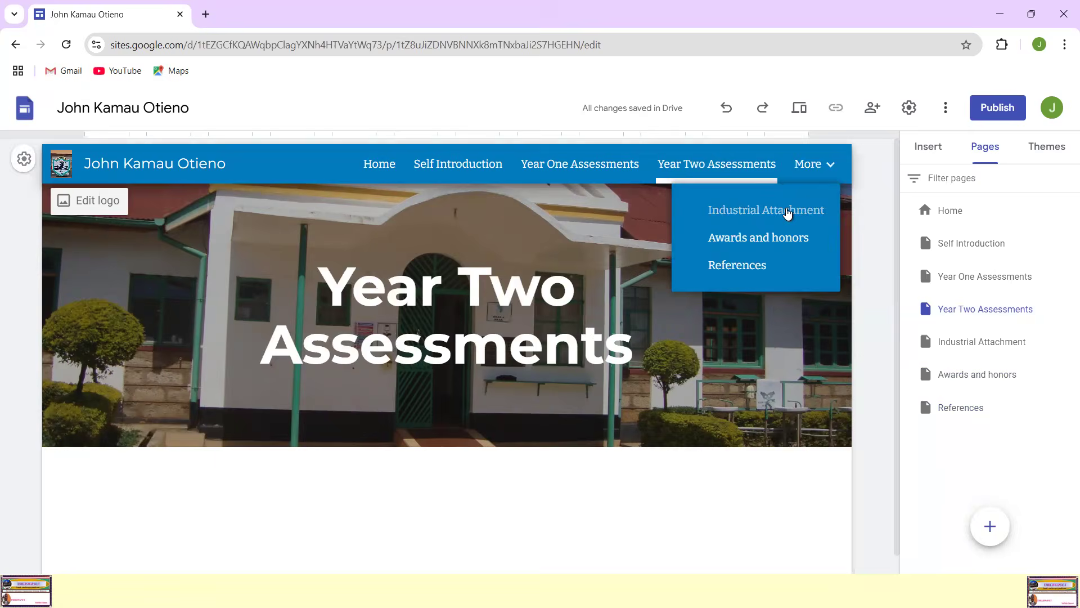
click(787, 212)
click(813, 166)
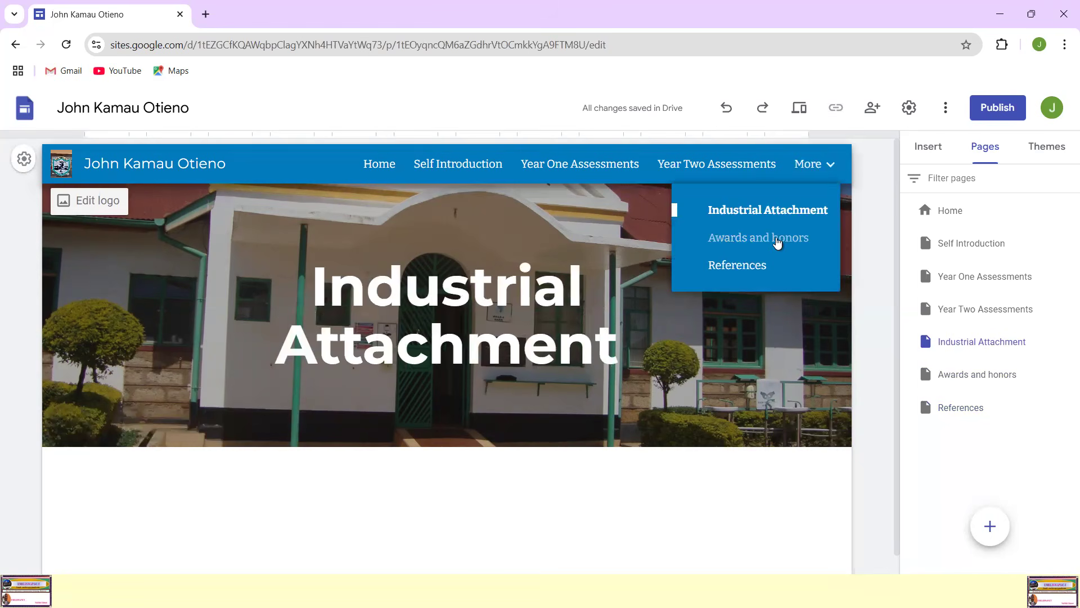
click(773, 241)
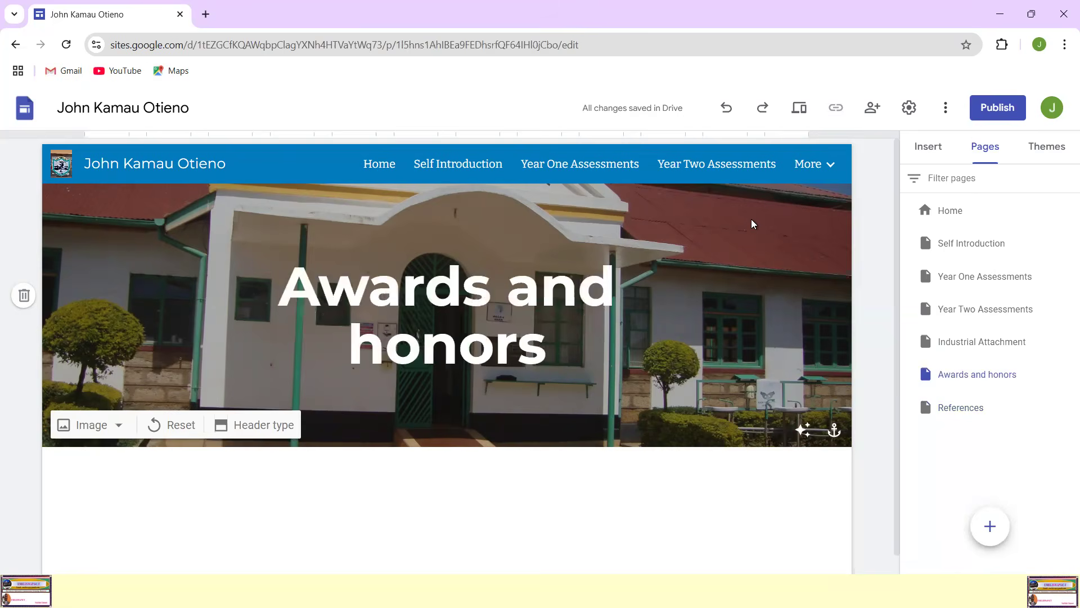
click(813, 166)
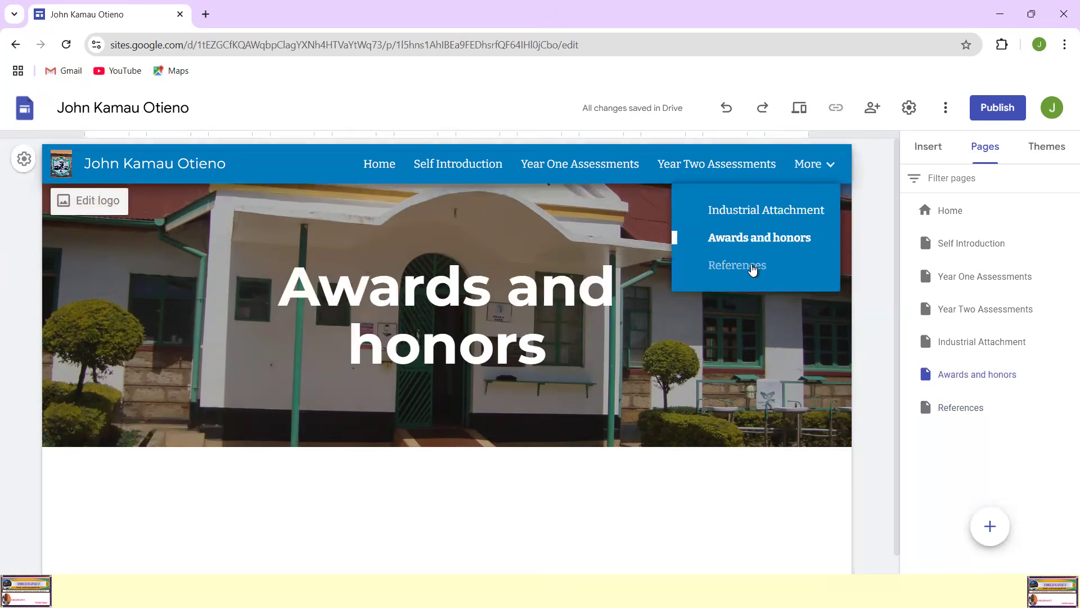
click(754, 267)
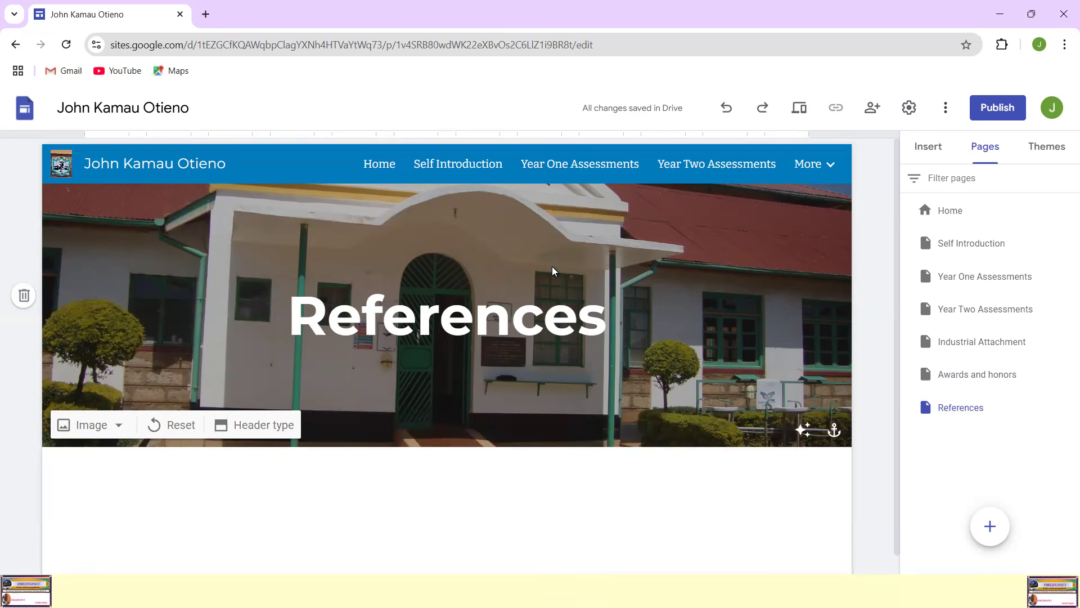
Step: Revisit the Home and Self Introduction pages, finishing on the Year One Assessments page
click(377, 165)
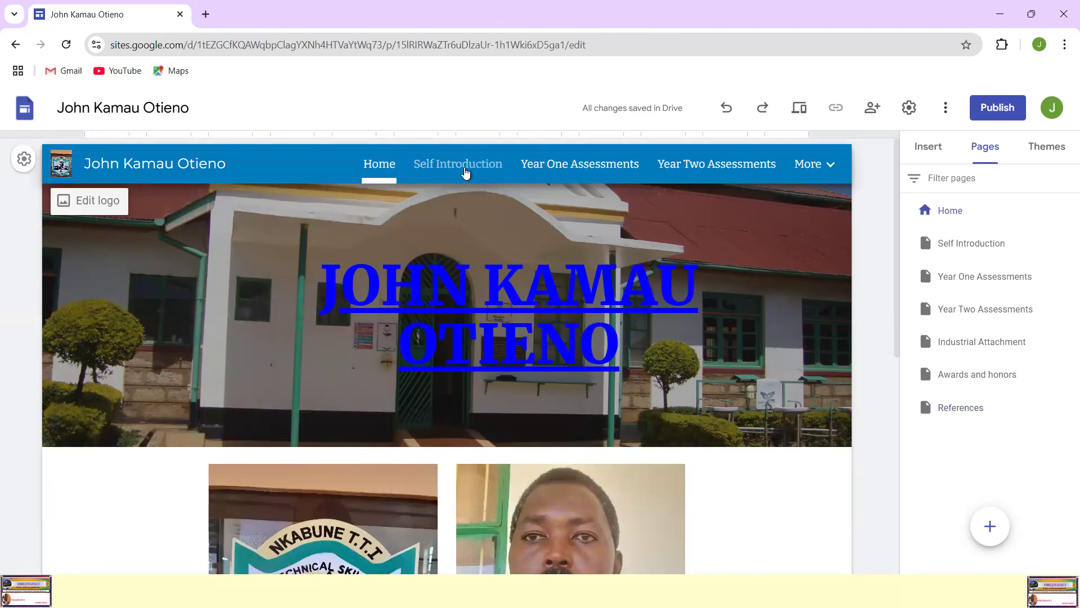
click(466, 173)
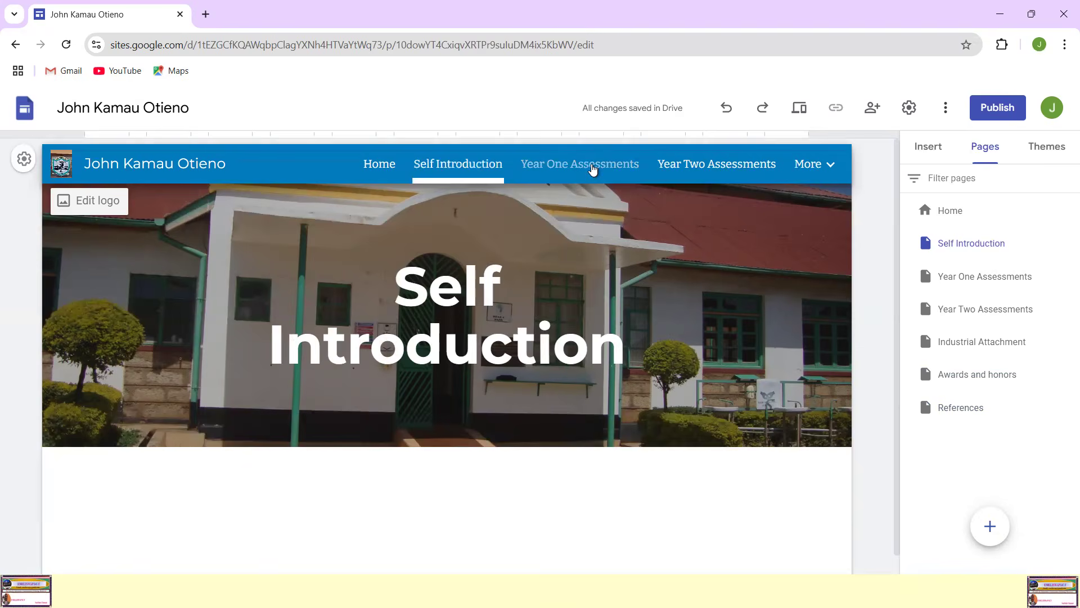
click(593, 170)
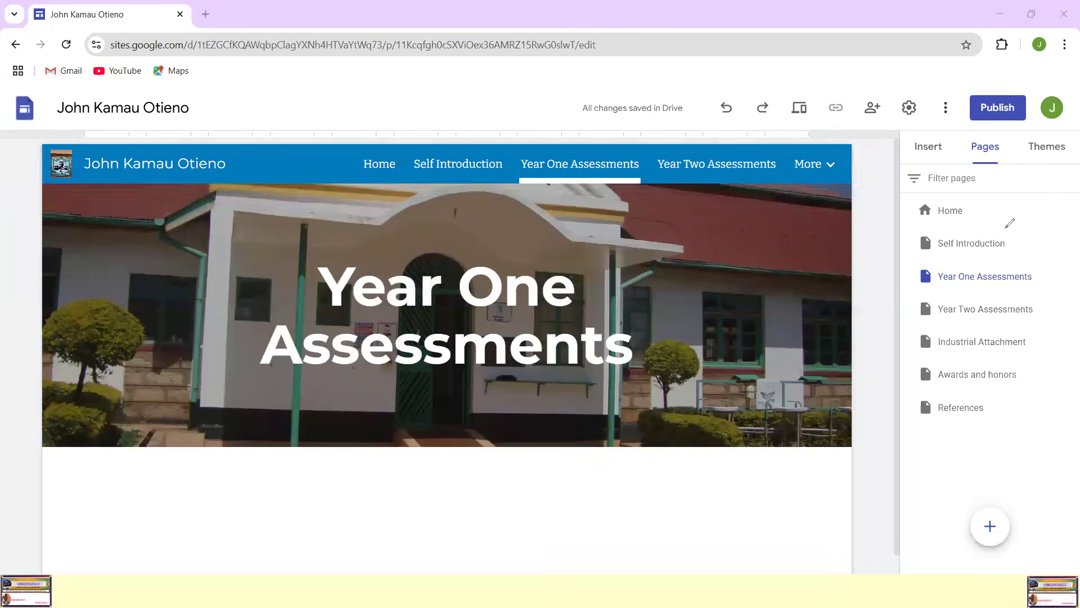
mouse_move(1027, 201)
mouse_down()
mouse_move(883, 269)
mouse_move(917, 466)
mouse_up()
mouse_move(1022, 476)
mouse_down()
mouse_move(1062, 276)
mouse_move(1020, 194)
mouse_up()
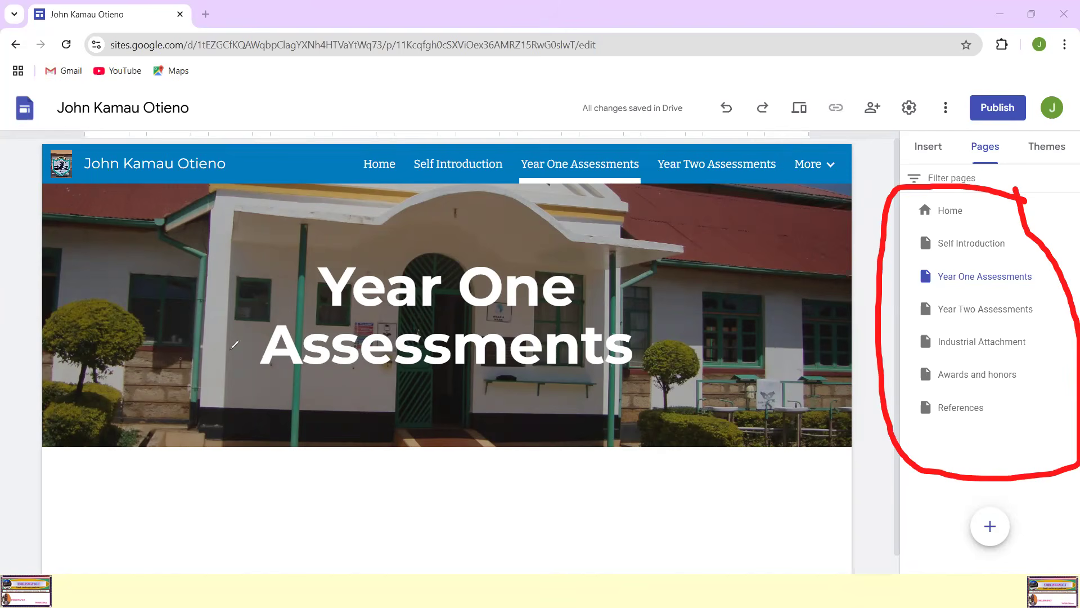
click(5, 127)
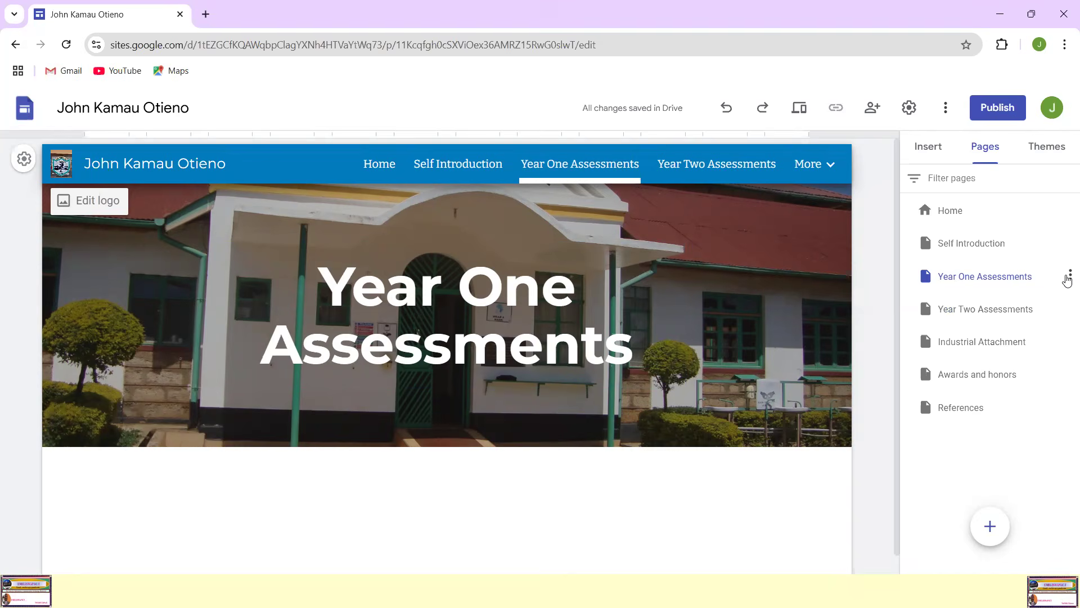
Step: Add a subpage named "Develop Computer Program" under the Year One Assessments page
click(1069, 278)
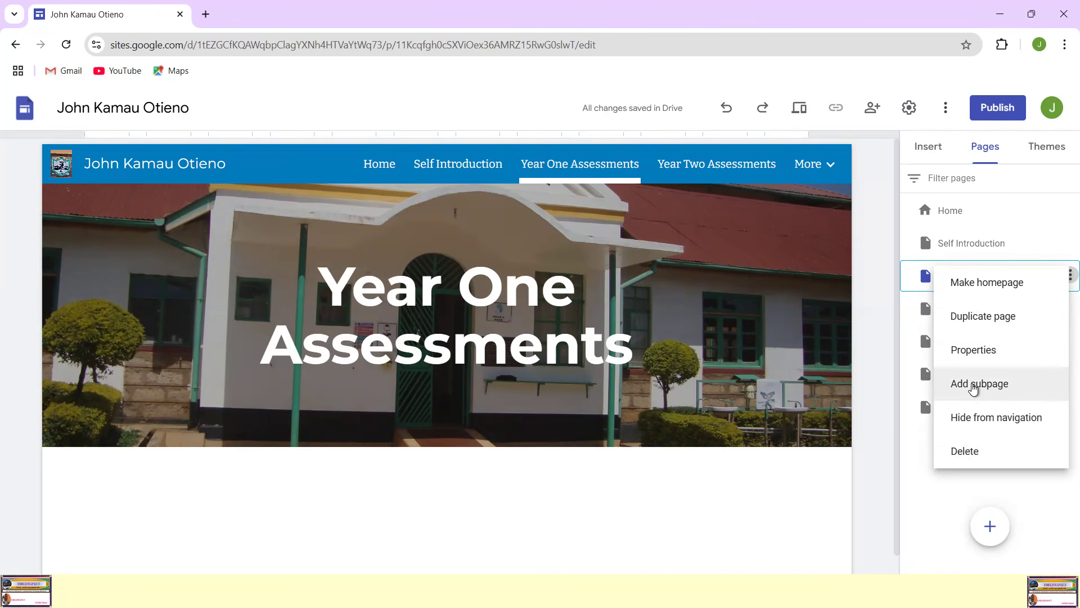
click(974, 388)
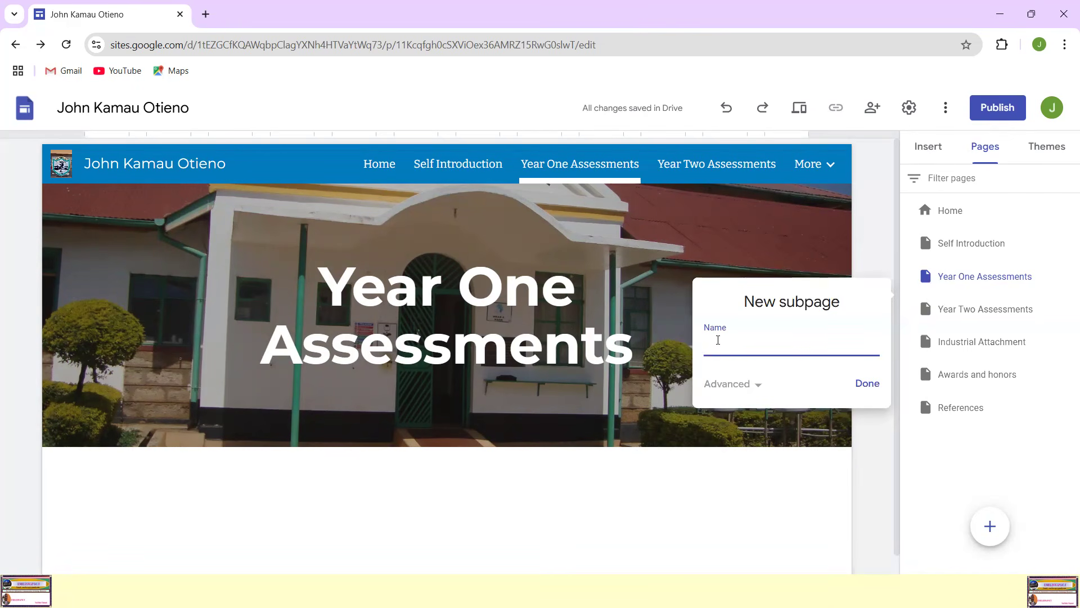
text(Develop)
text(Computer Program)
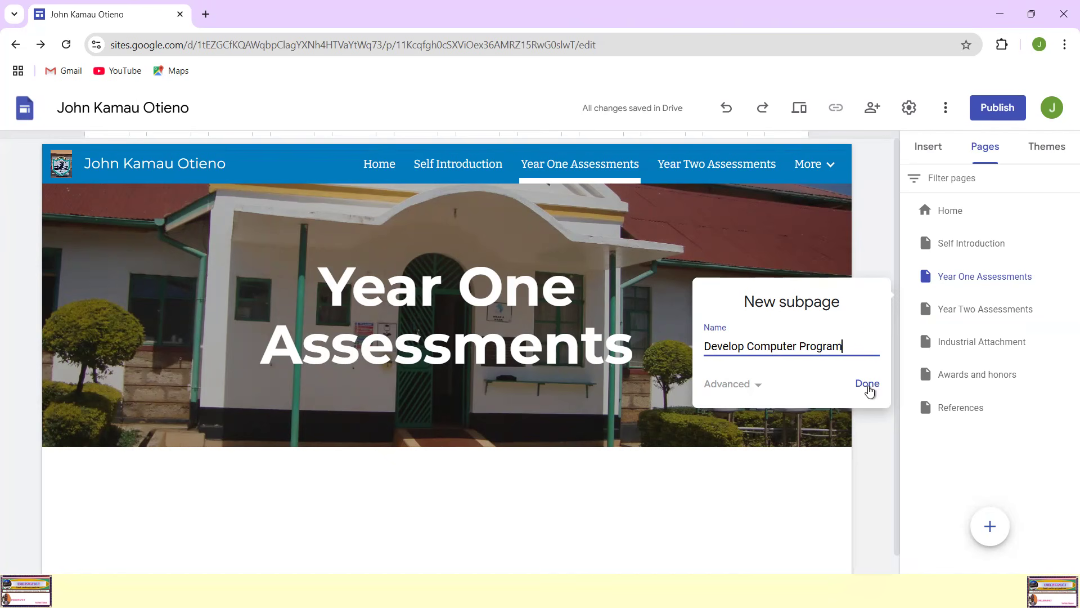
click(869, 385)
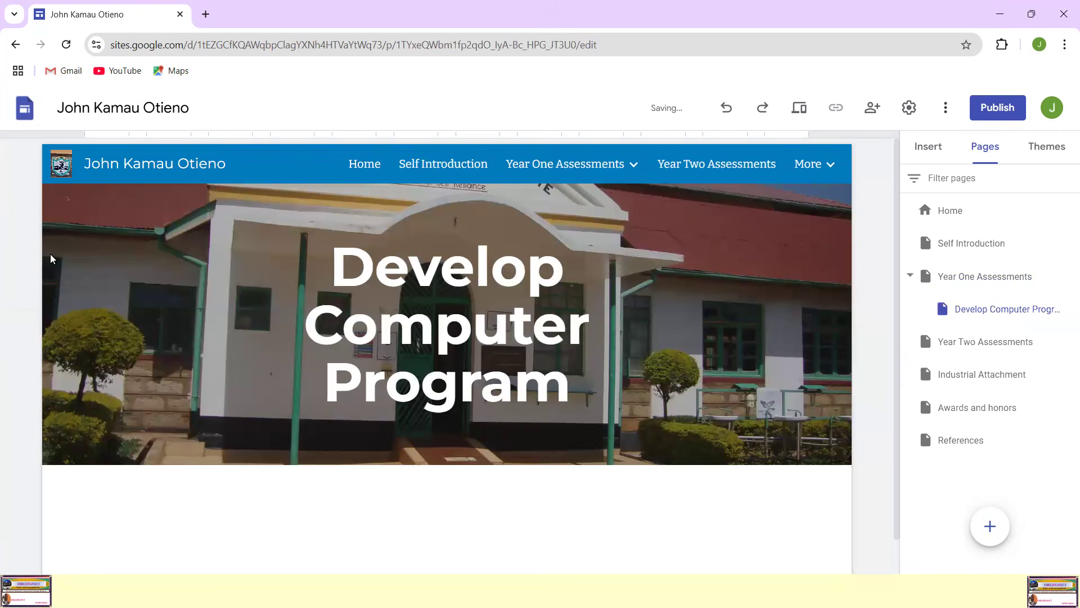
mouse_move(1005, 256)
mouse_down()
mouse_move(954, 289)
mouse_move(1064, 264)
mouse_move(991, 254)
mouse_up()
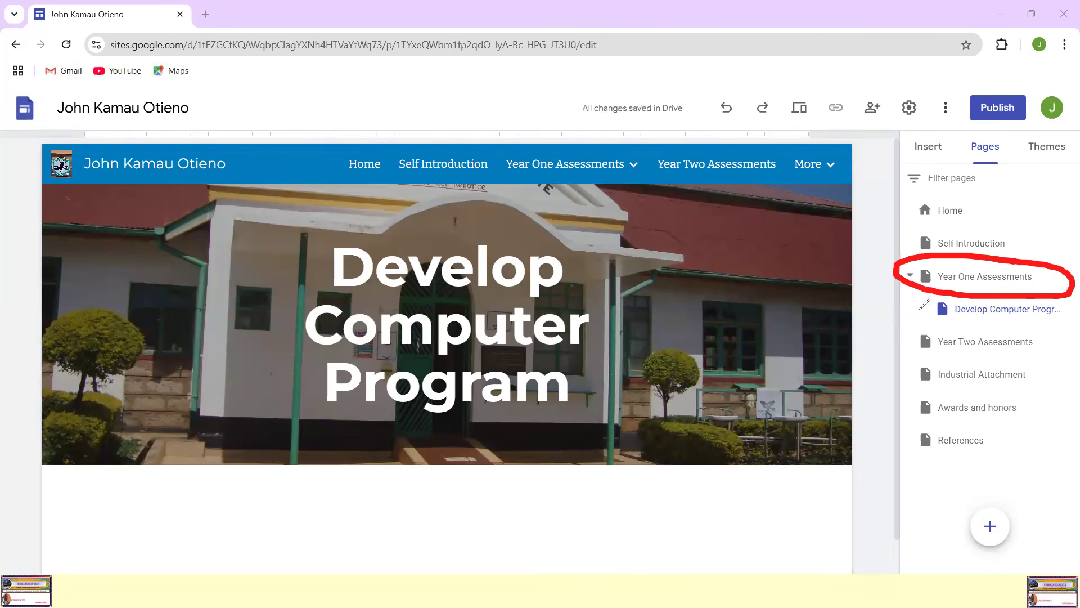
mouse_move(939, 313)
mouse_down()
mouse_move(1066, 328)
mouse_move(971, 290)
mouse_up()
mouse_move(603, 148)
mouse_down()
mouse_move(509, 138)
mouse_move(489, 167)
mouse_move(622, 208)
mouse_move(598, 139)
mouse_move(573, 135)
mouse_up()
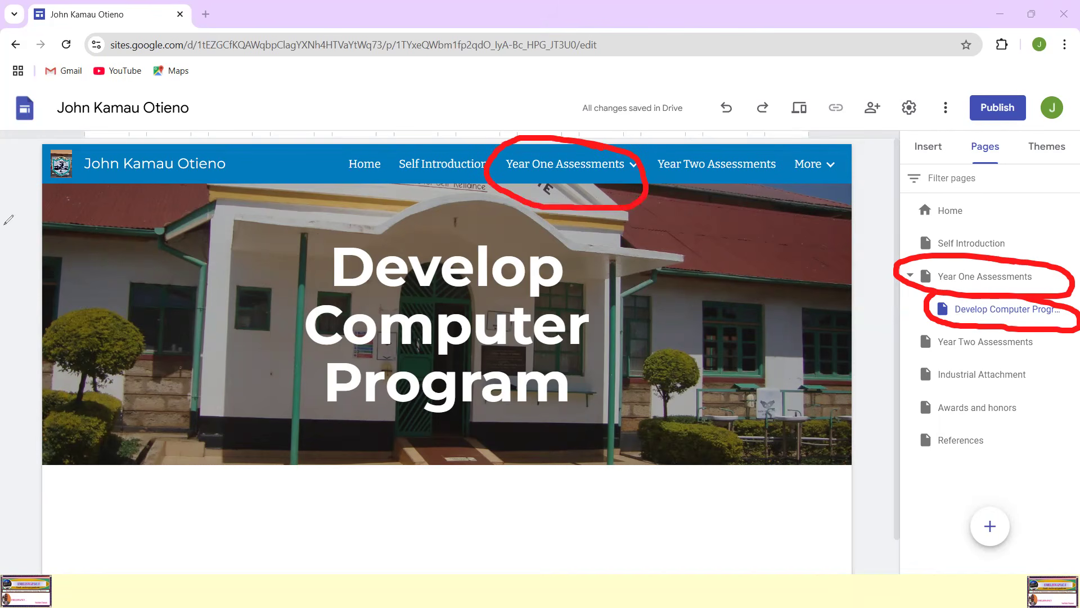
mouse_move(631, 168)
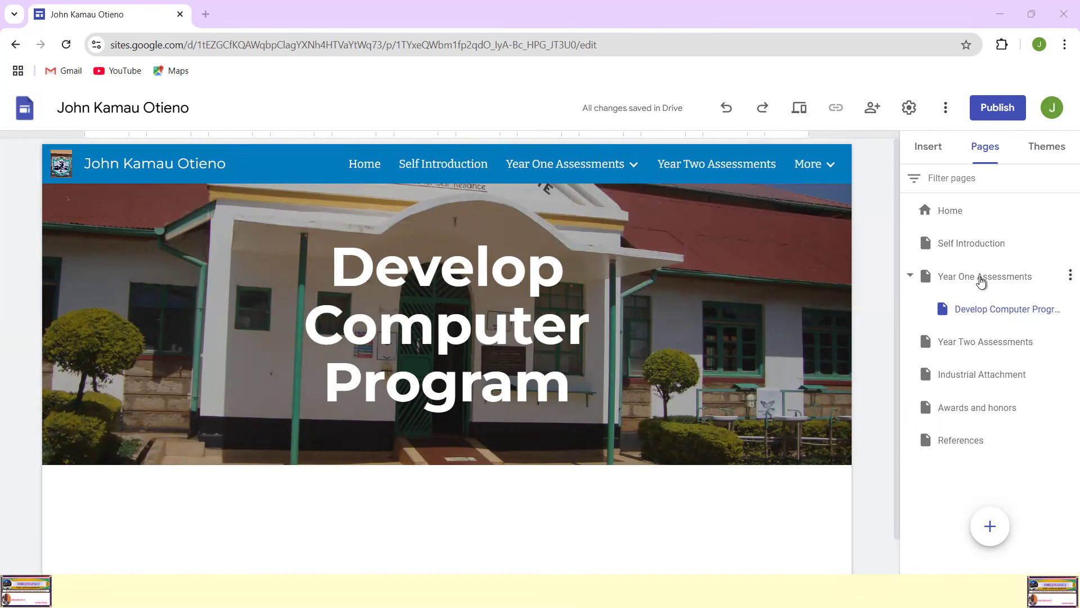
Step: Add a subpage named "Install Computer Program" under the Year One Assessments page
click(1069, 275)
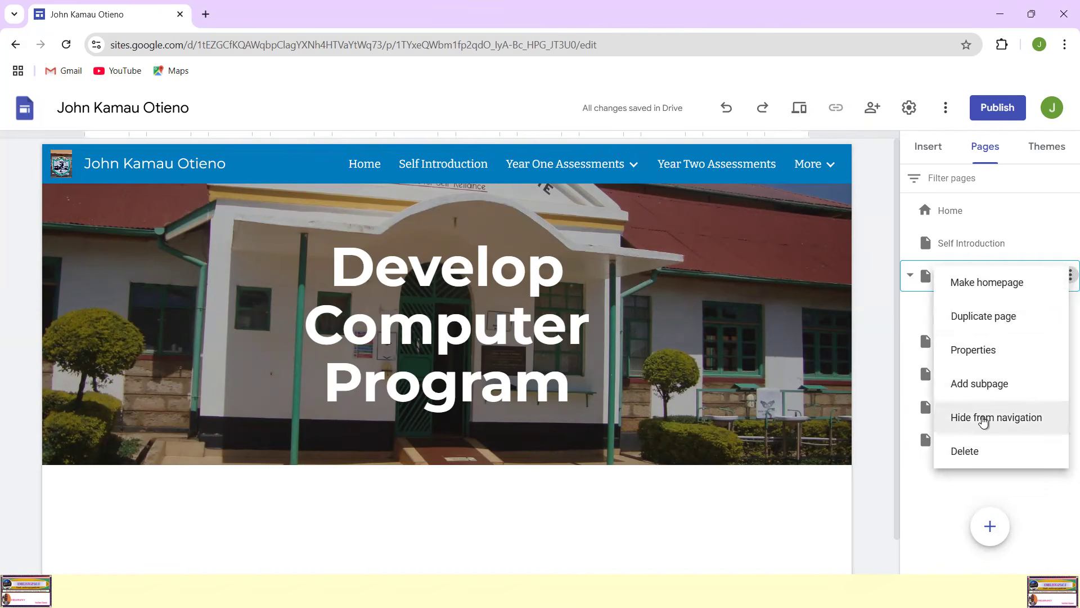
click(979, 385)
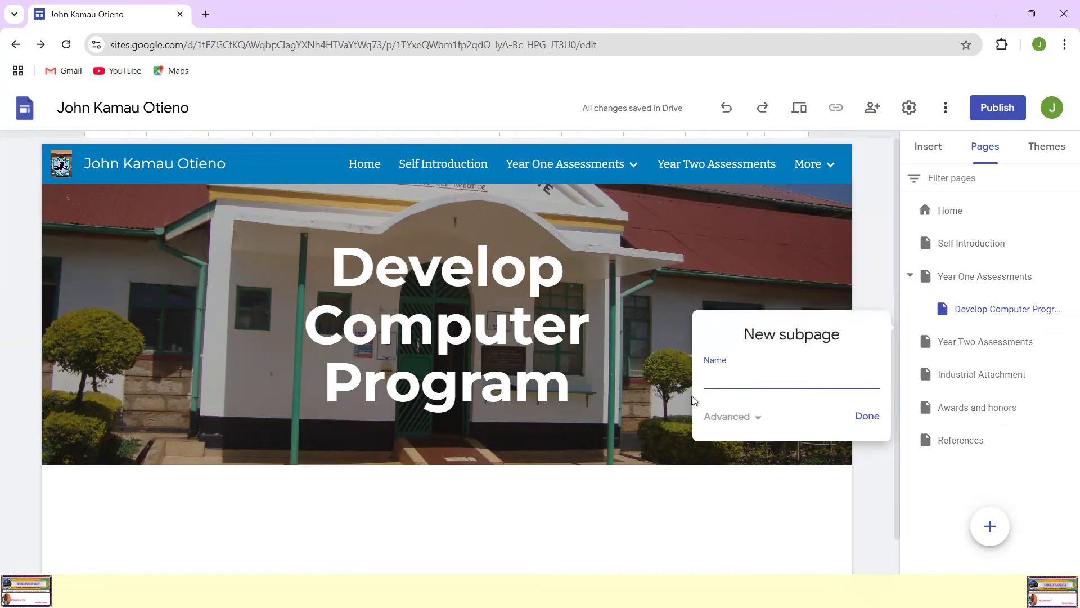
text(Install Computer Program)
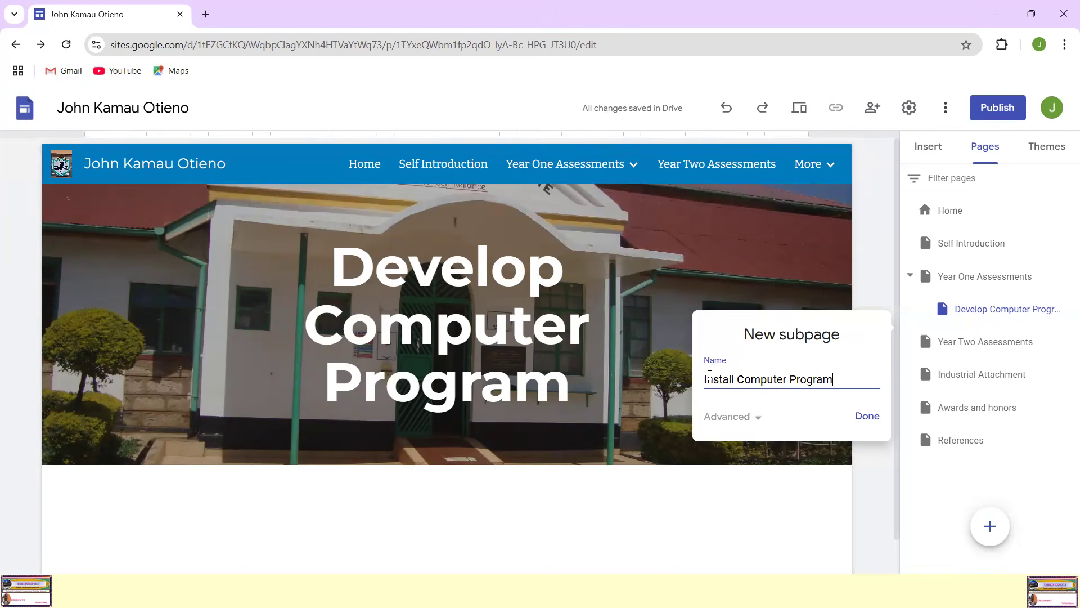
click(875, 416)
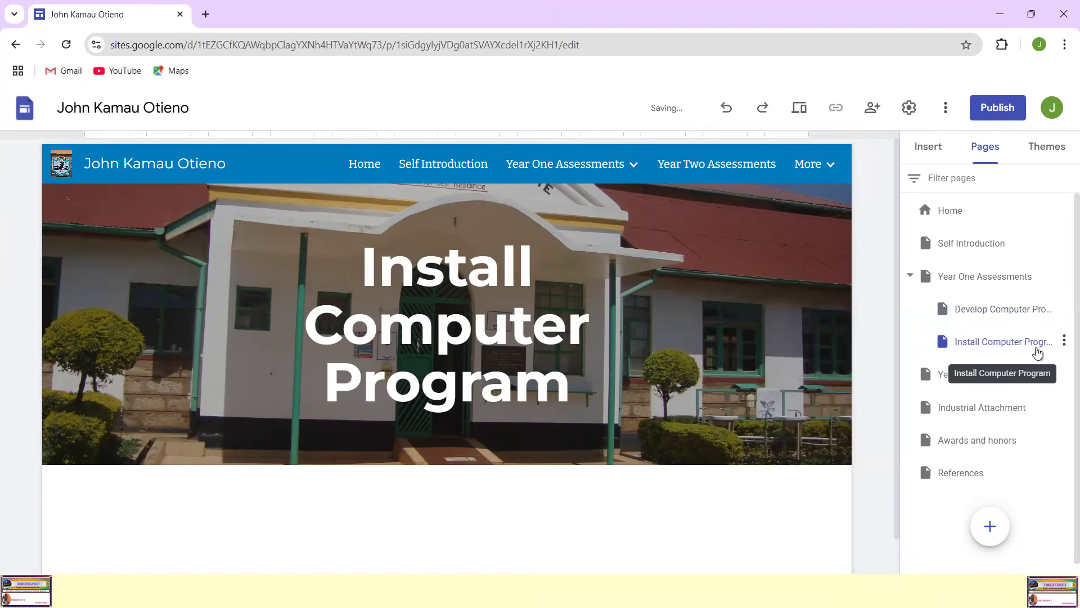
Step: Add a subpage named "Digital Literacy" under the Year One Assessments page
mouse_move(545, 167)
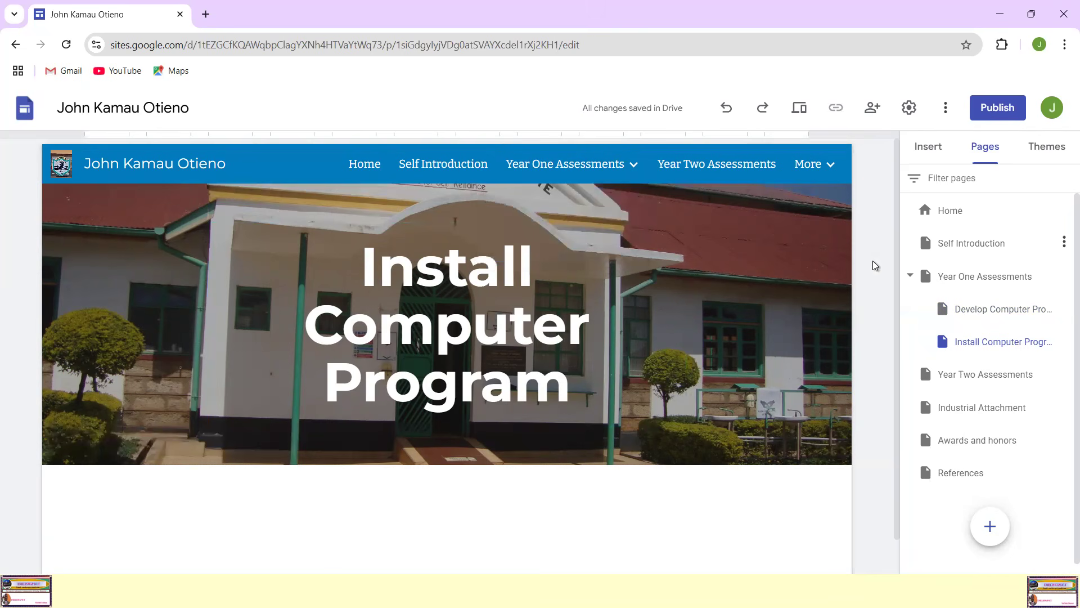
click(1063, 278)
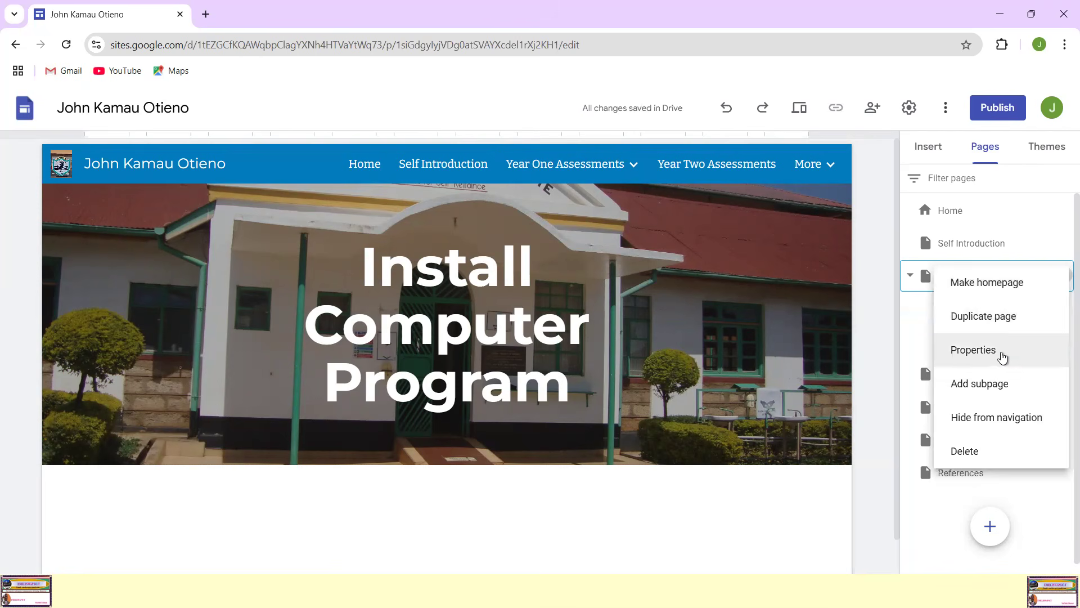
click(978, 389)
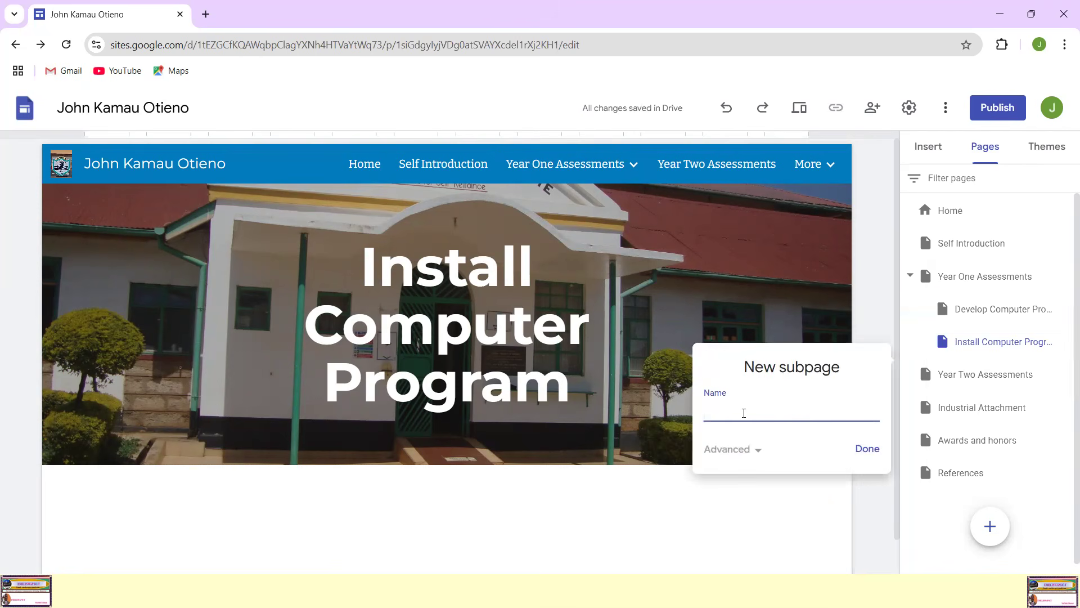
text(Digital Literacy)
click(868, 457)
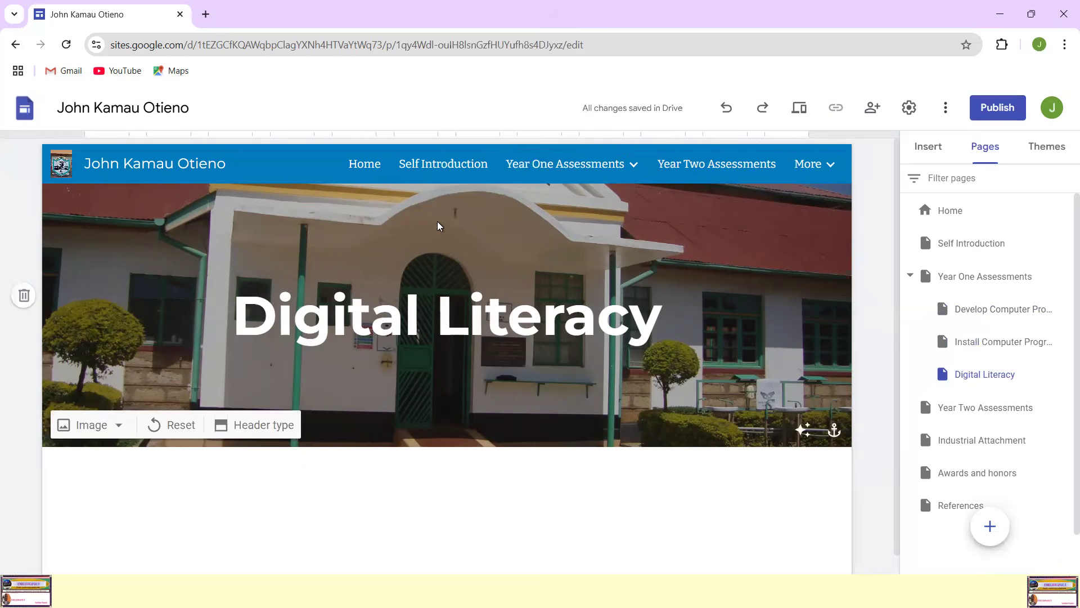
Step: Check the three Year One Assessments subpages through the site navigation, then view the Year Two Assessments page and the pages grouped under More
mouse_move(631, 163)
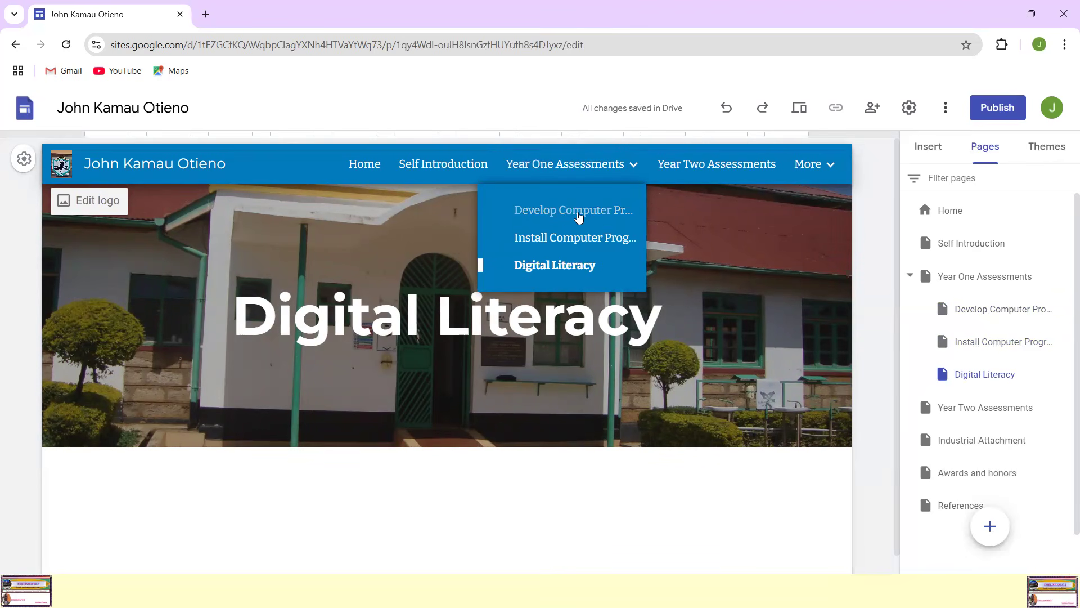
click(549, 214)
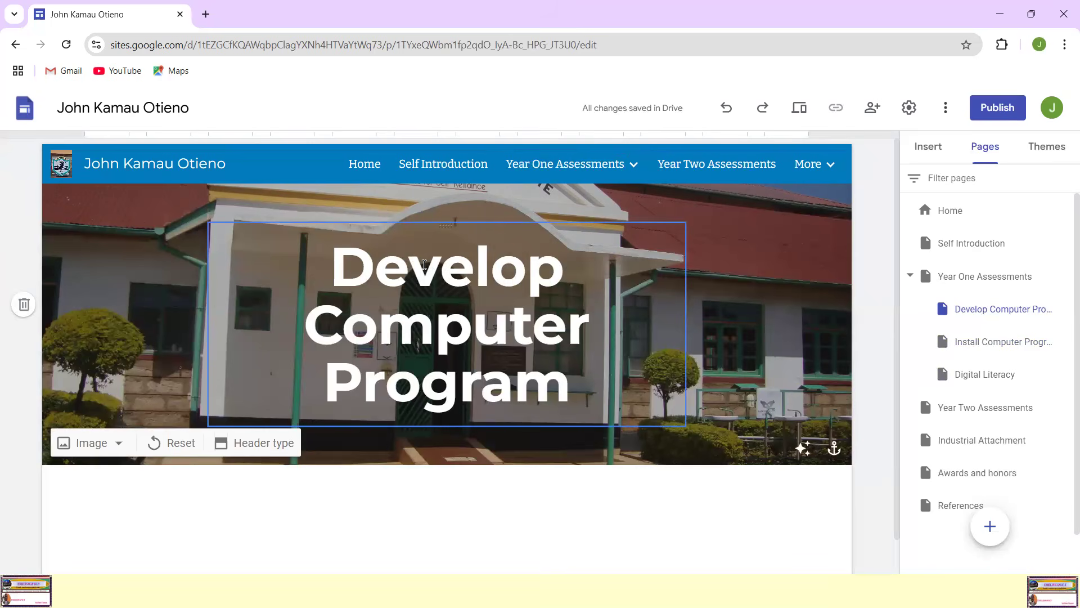
triple_click(354, 258)
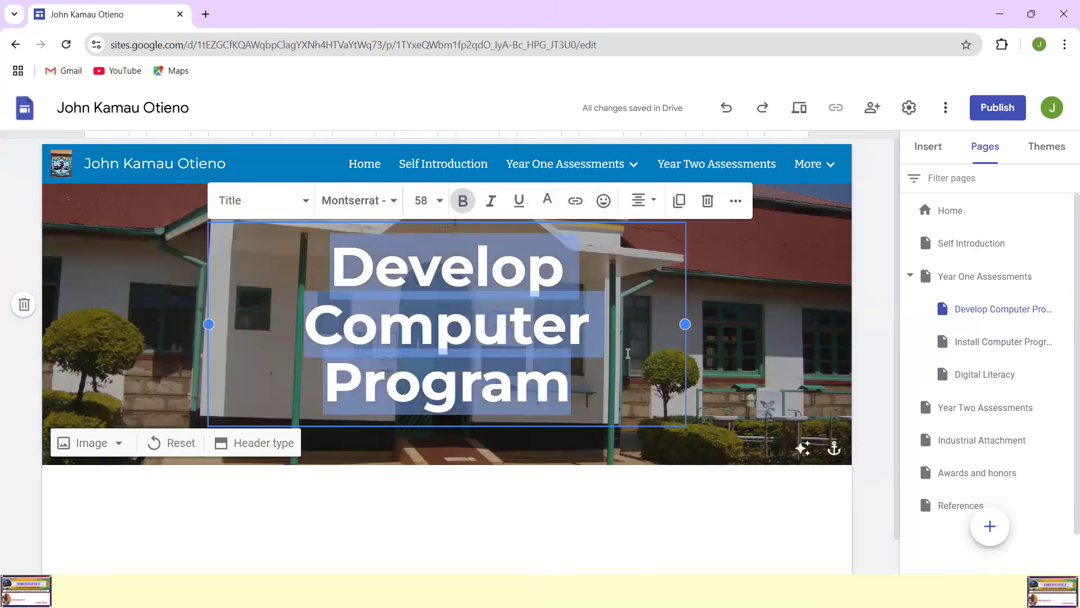
click(614, 167)
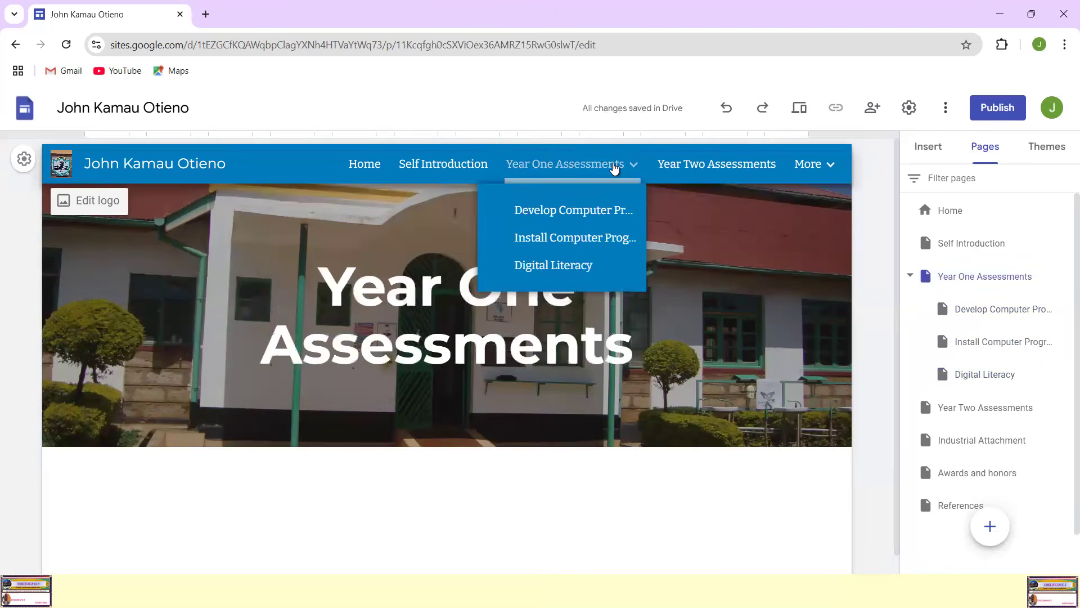
click(576, 238)
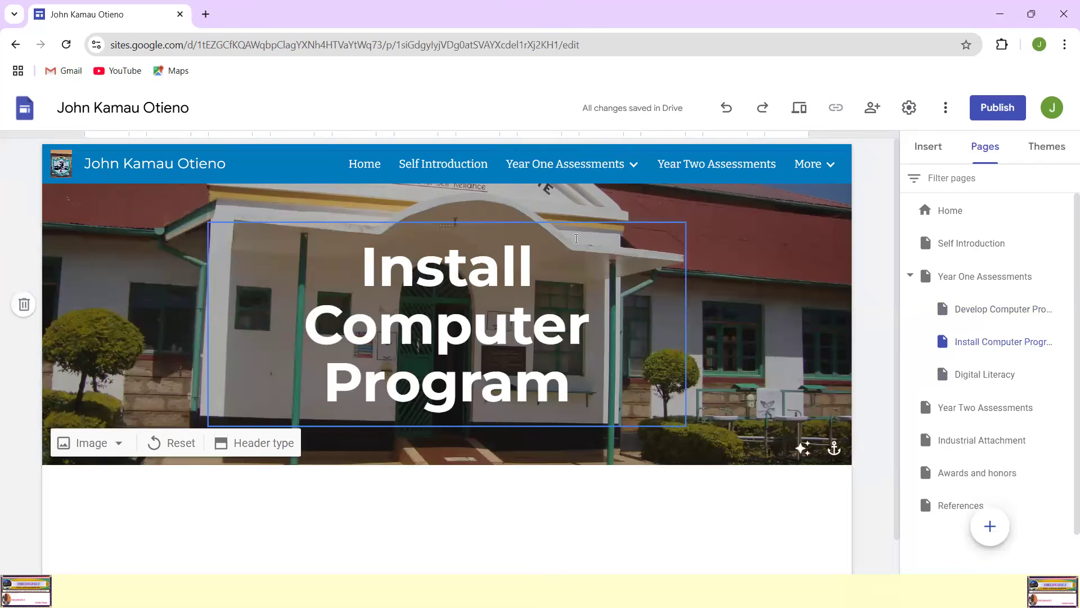
mouse_move(596, 178)
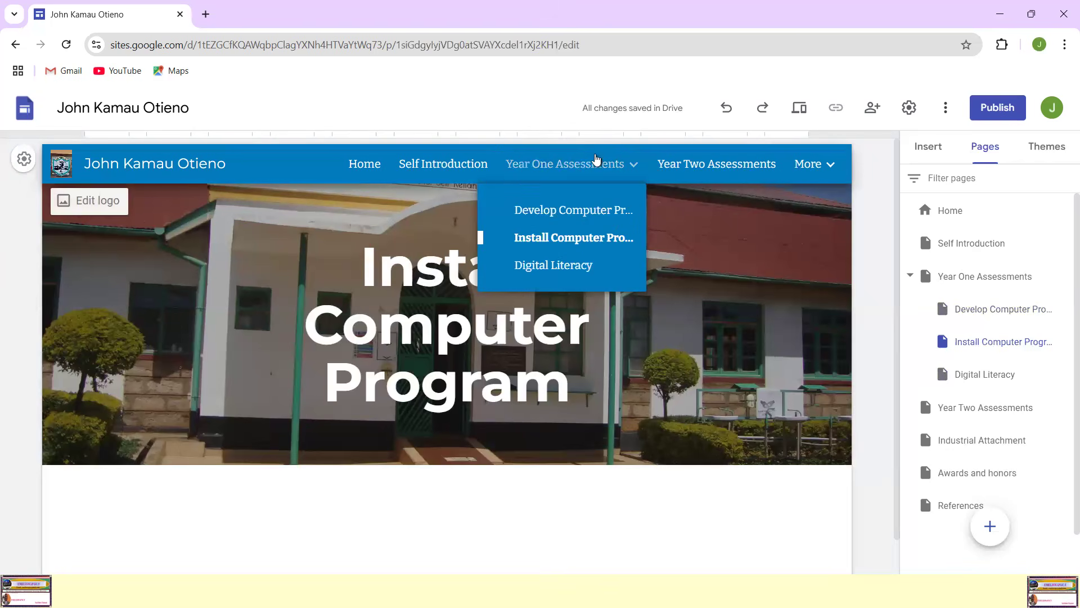
click(555, 267)
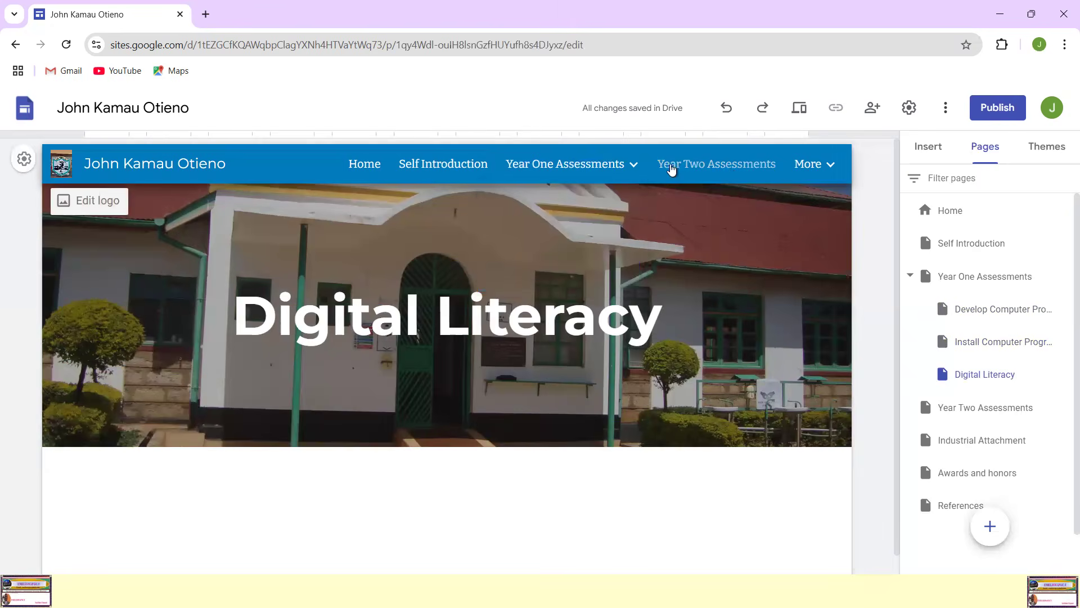
click(709, 166)
mouse_move(816, 170)
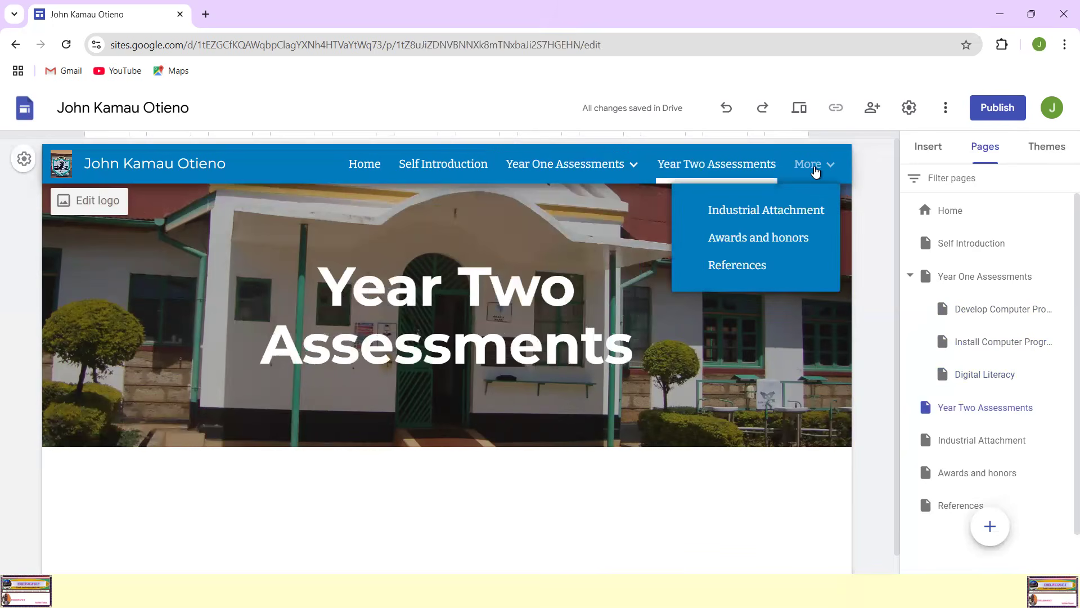
mouse_move(615, 171)
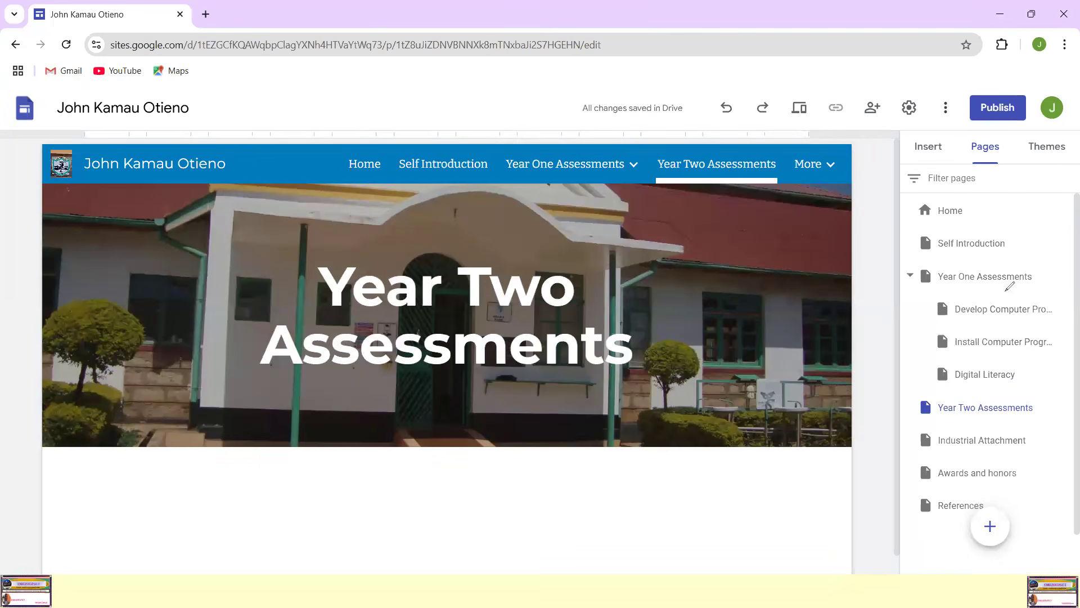
mouse_move(1011, 287)
mouse_down()
mouse_move(923, 299)
mouse_move(1020, 324)
mouse_move(1060, 304)
mouse_move(1007, 287)
mouse_up()
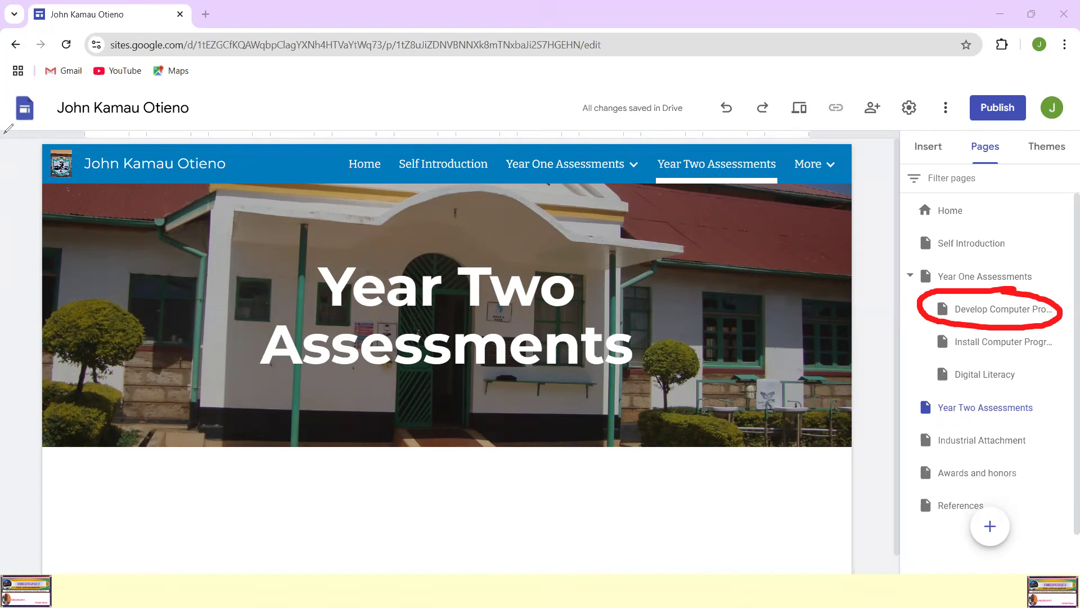
key(ctrl+z)
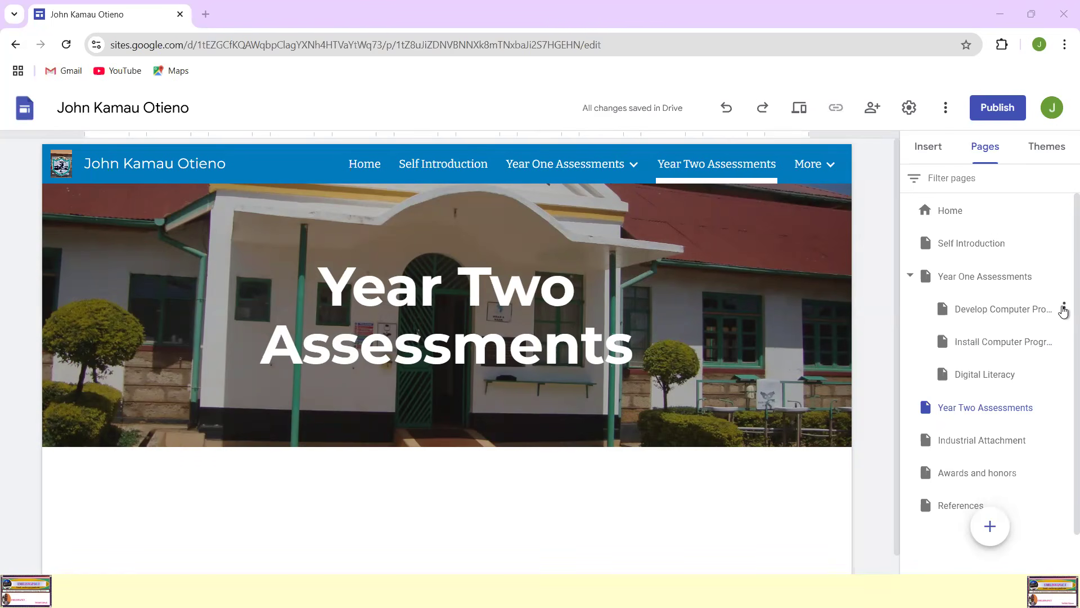
Step: Add a subpage named "Theory Assessments" under the Develop Computer Program page
click(1063, 309)
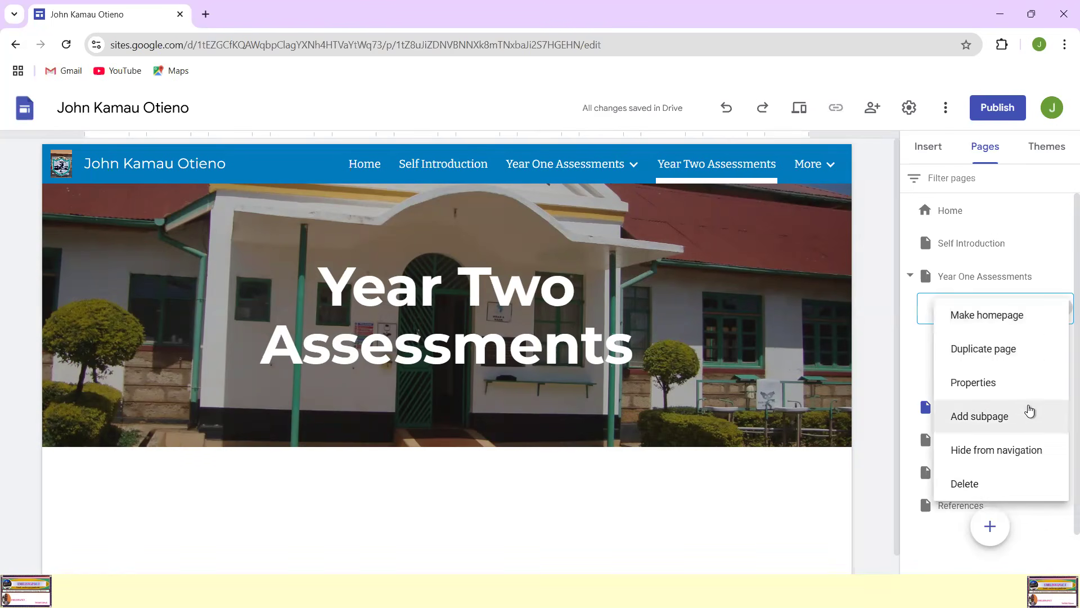
click(996, 419)
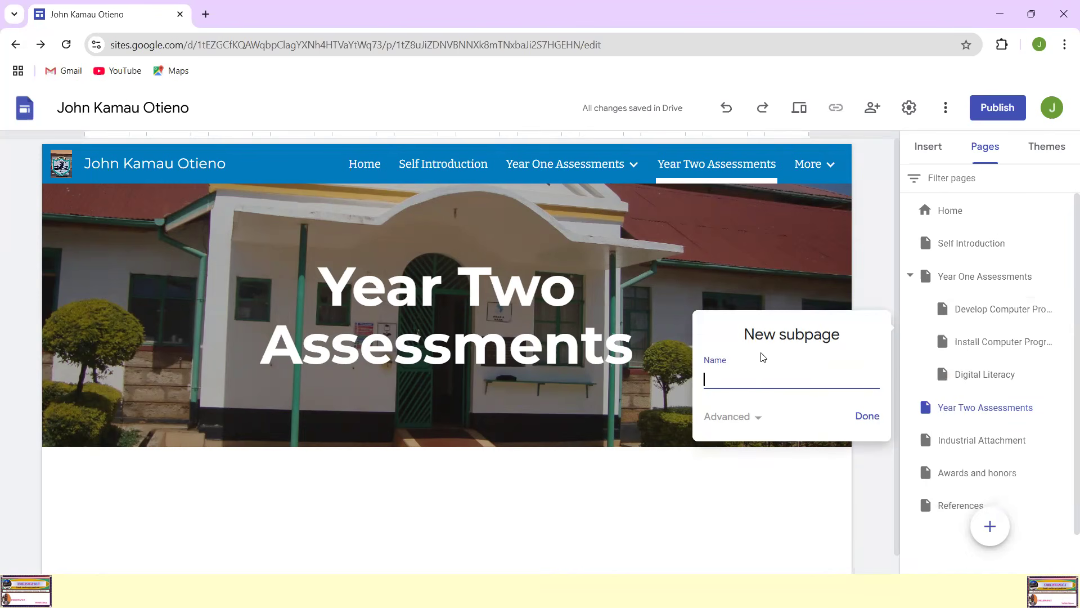
text(Theory Assessments)
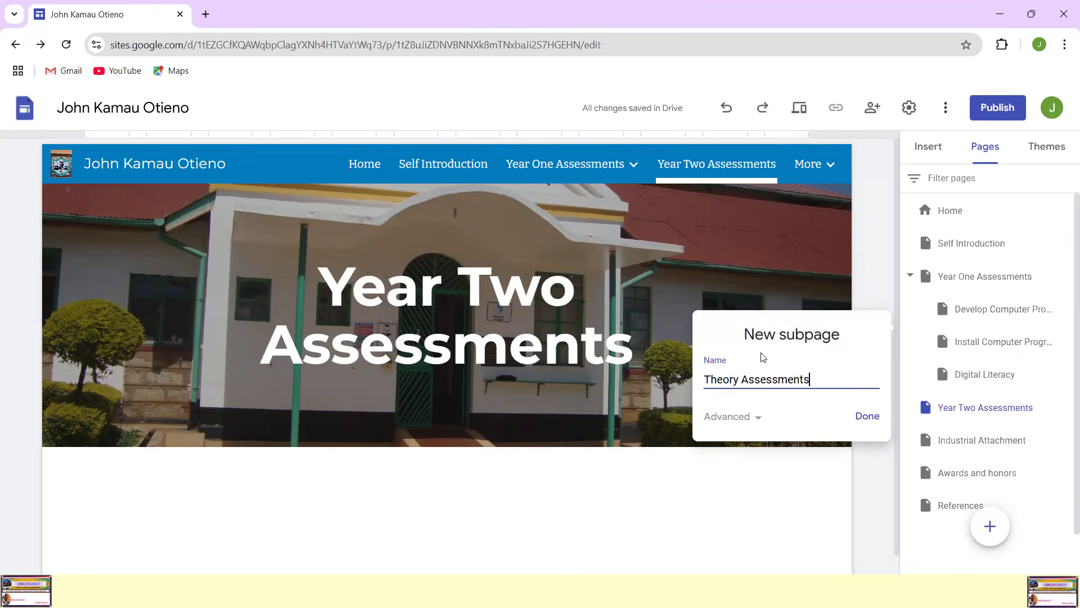
click(867, 416)
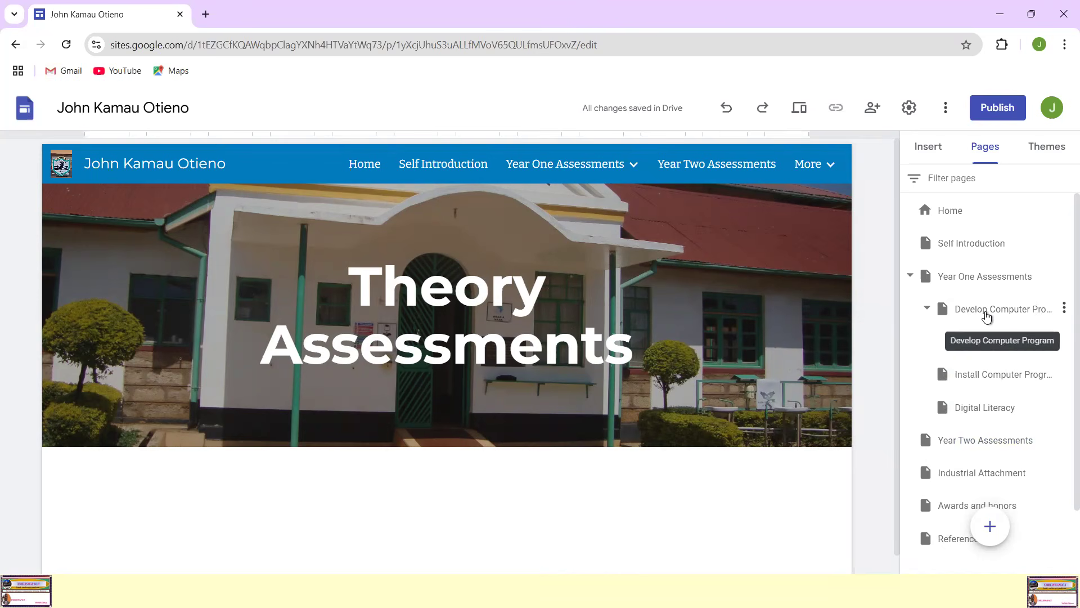
Step: Add a subpage named "Practical Assessments" under the Develop Computer Program page
click(1063, 309)
click(978, 421)
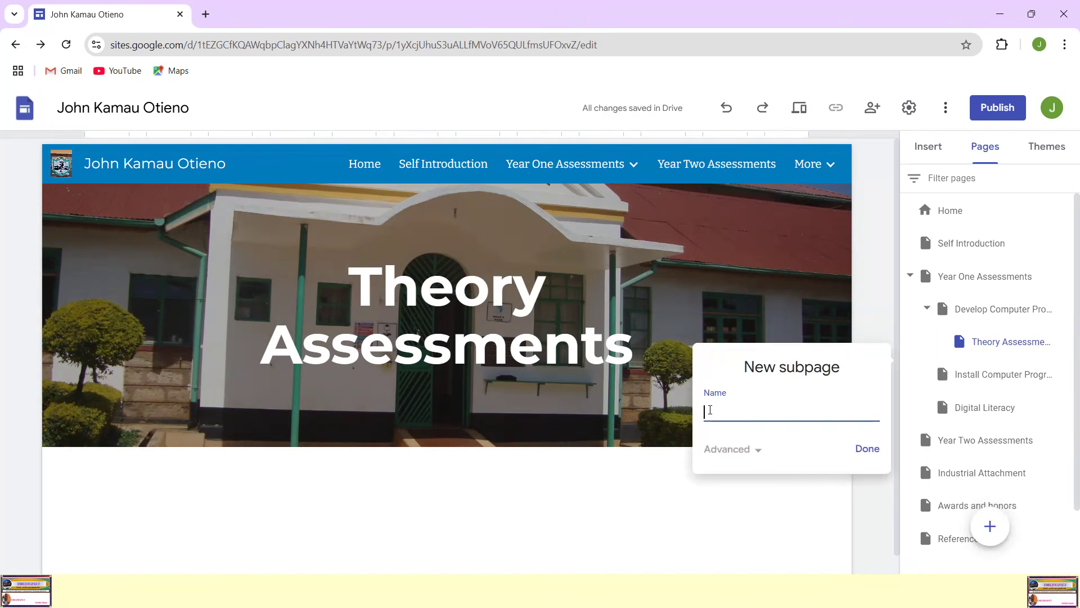
text(Practi)
text(cal Assessment)
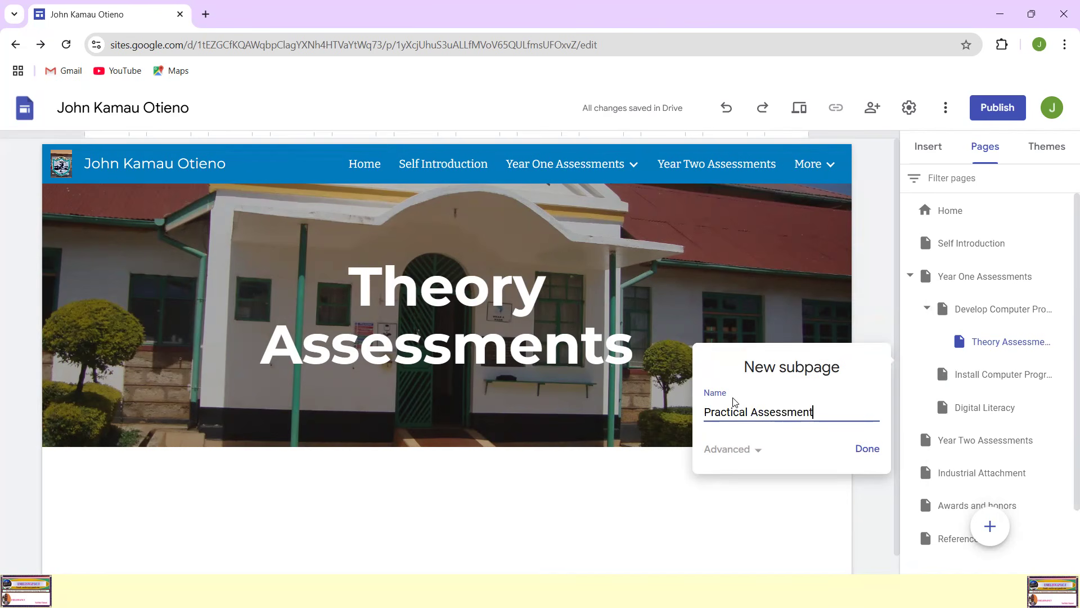
text(s)
click(871, 449)
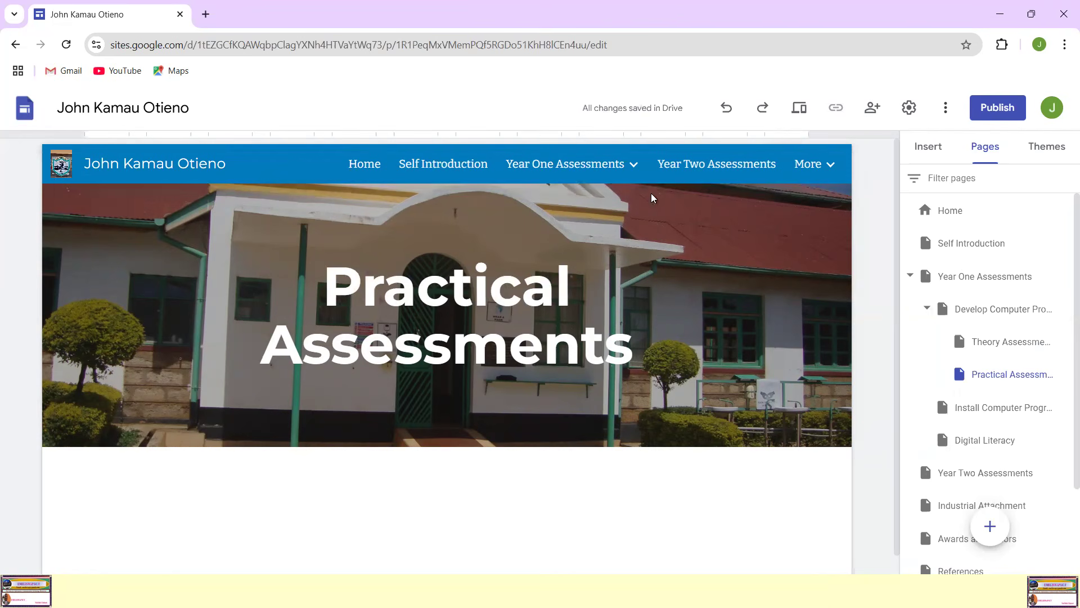
Step: Check the subpages nested under Develop Computer Program in the site navigation, then return to the Year One Assessments page
mouse_move(592, 166)
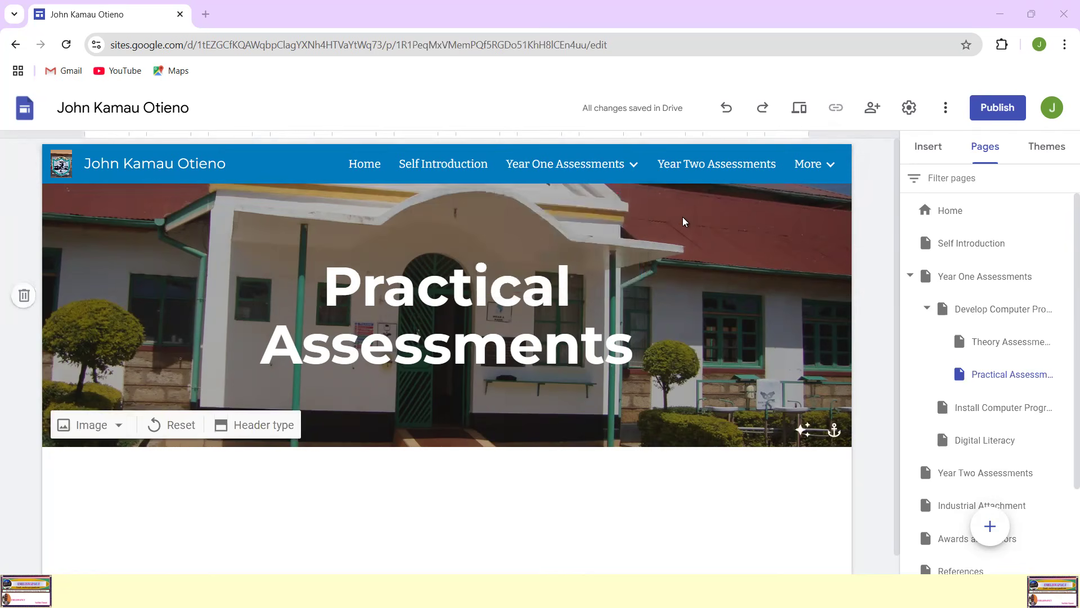
click(558, 211)
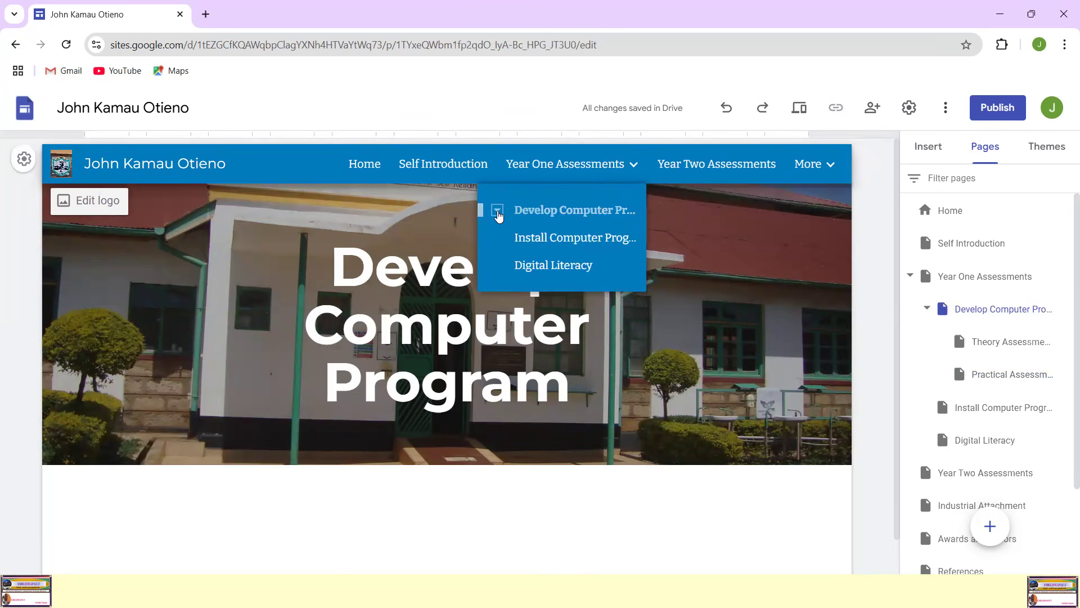
click(497, 212)
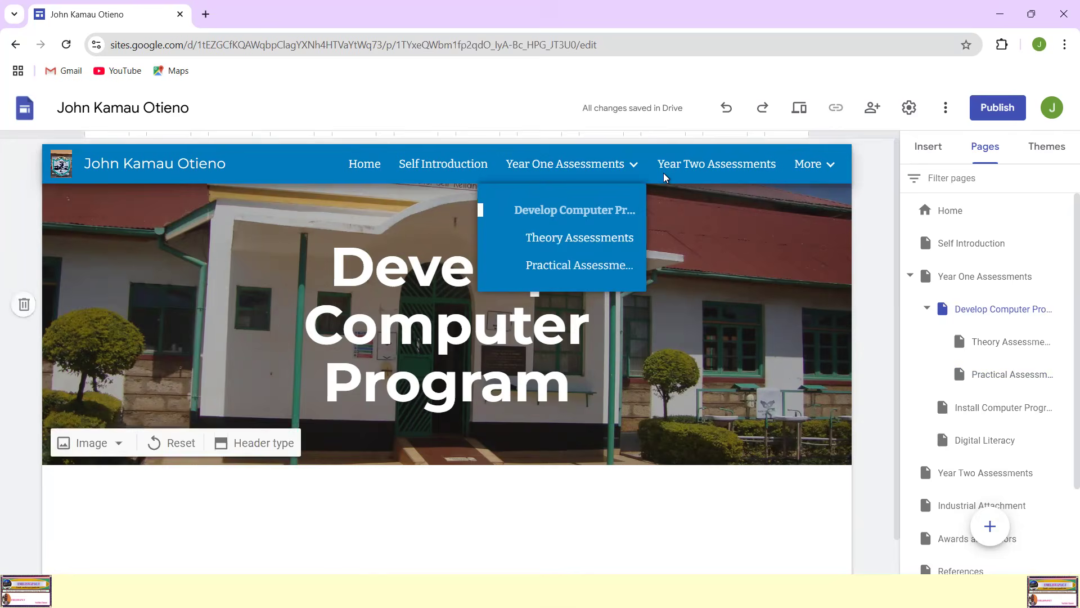
click(598, 164)
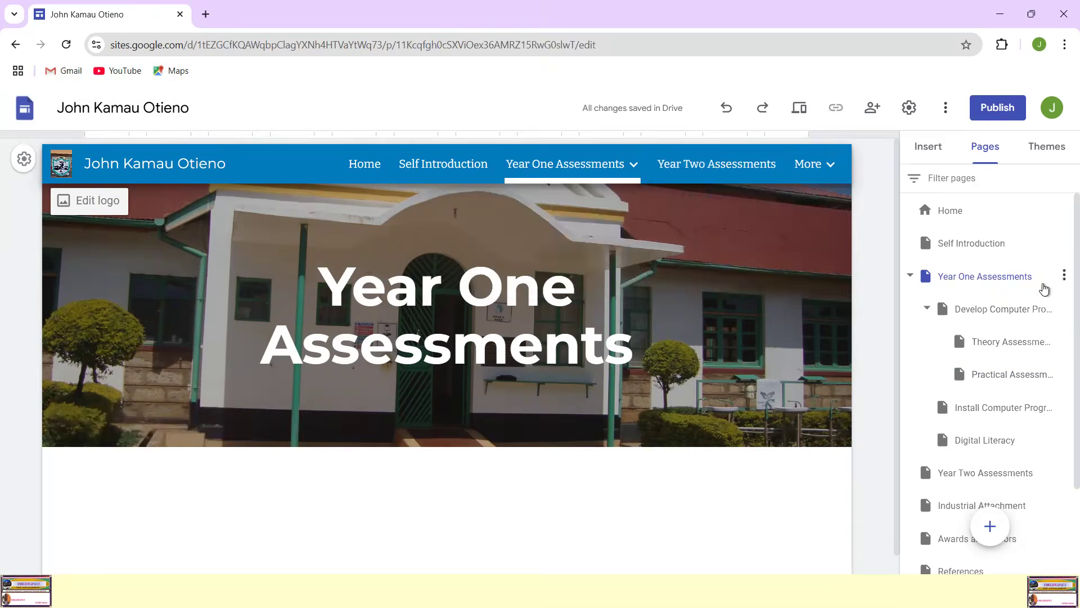
click(5, 191)
mouse_move(1039, 221)
mouse_down()
mouse_move(895, 286)
mouse_move(938, 551)
mouse_move(1063, 378)
mouse_move(1036, 209)
mouse_up()
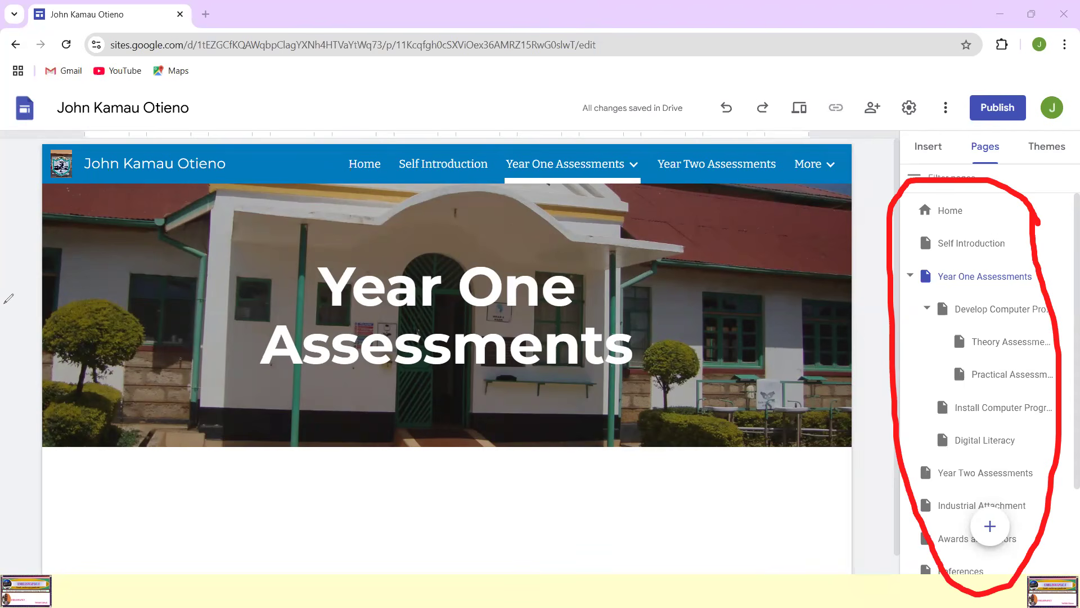
click(5, 303)
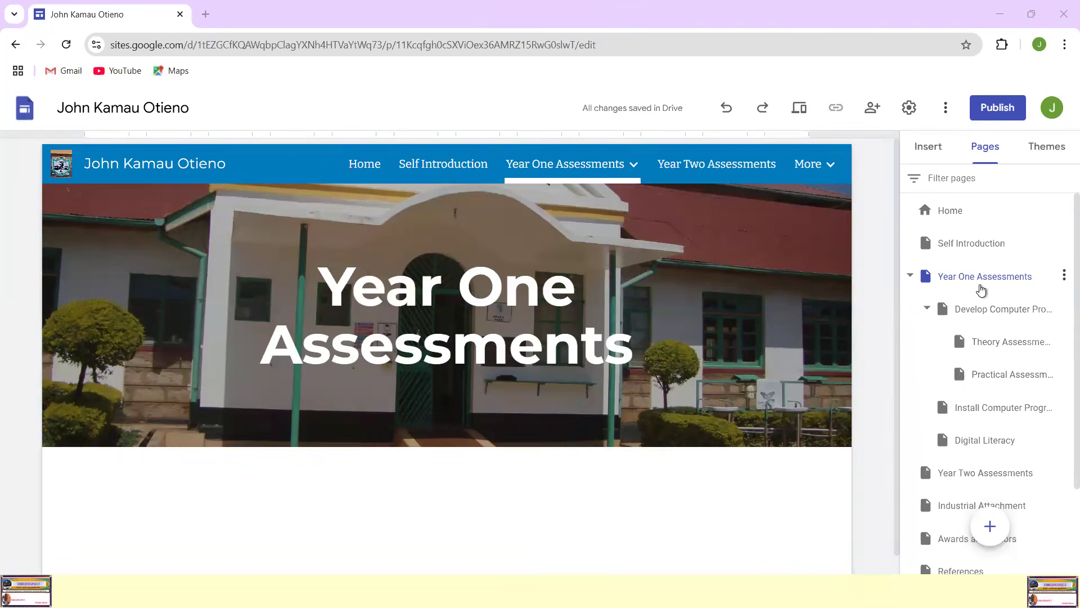
Step: Review the Year One Assessments, Develop Computer Program, Theory Assessments and Practical Assessments pages from the page list, finishing on Year One Assessments
click(984, 279)
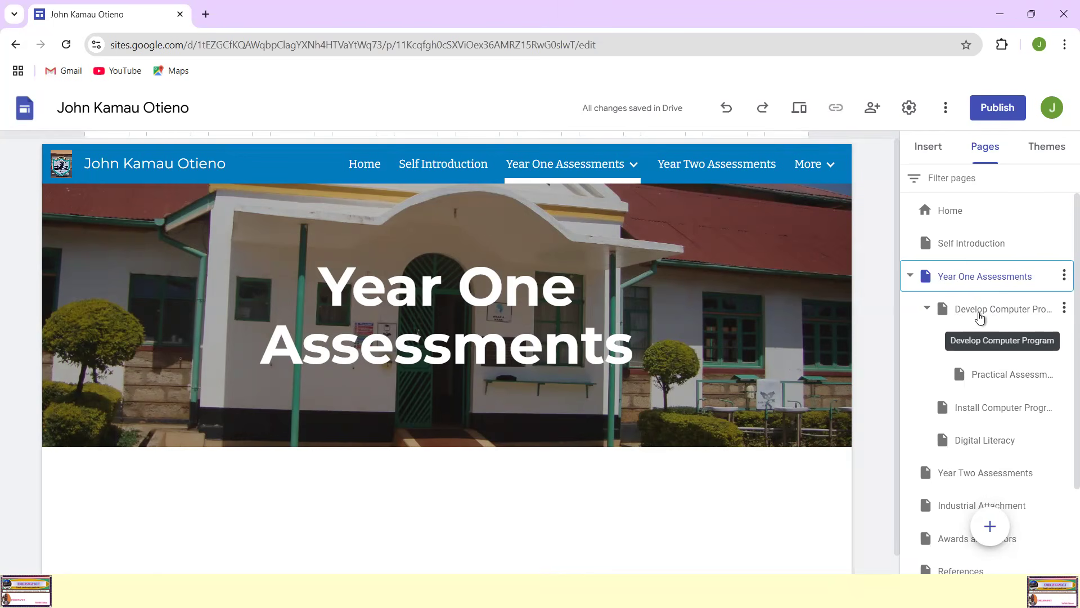
click(1008, 316)
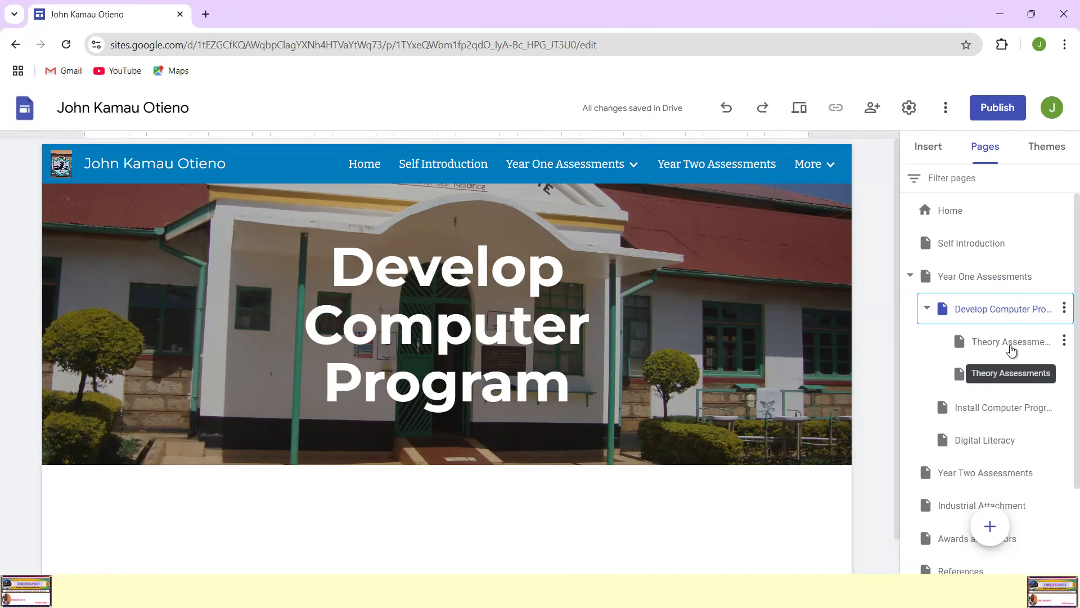
click(1010, 346)
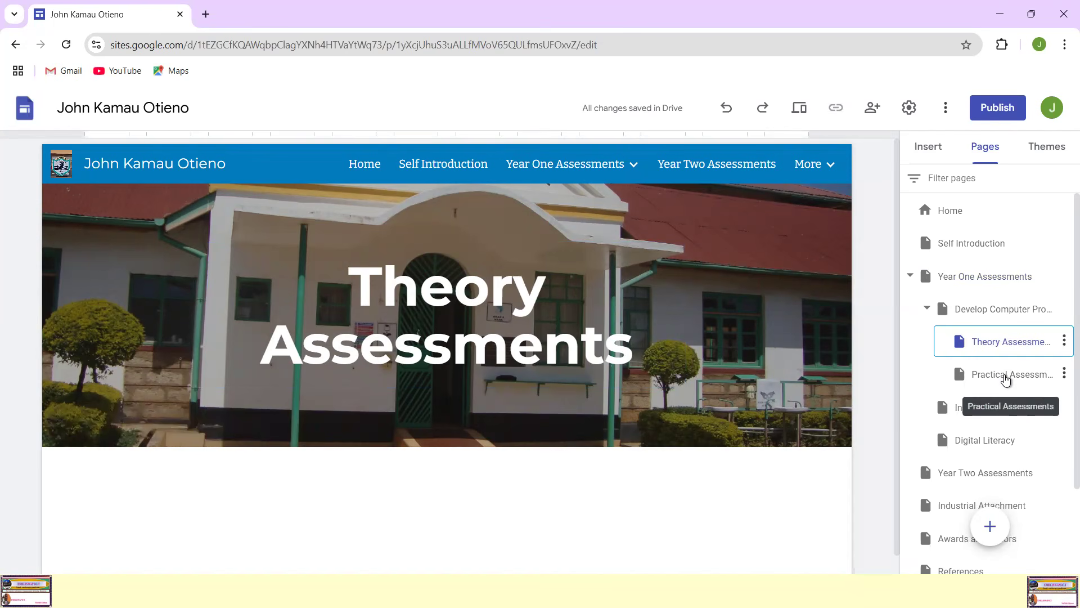
click(1009, 377)
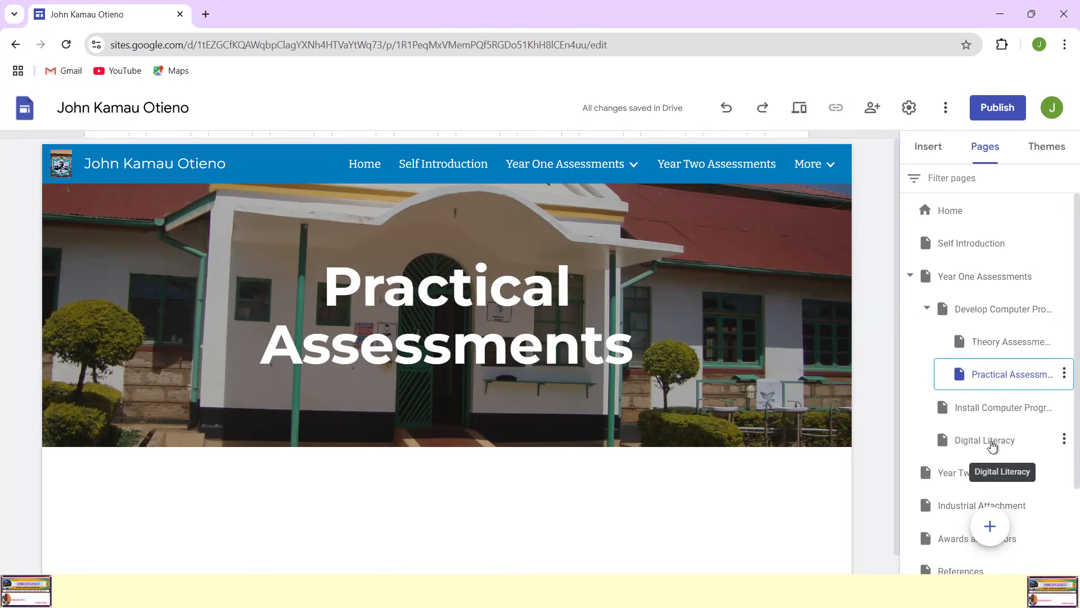
scroll(476, 457, down, 1)
scroll(475, 457, up, 1)
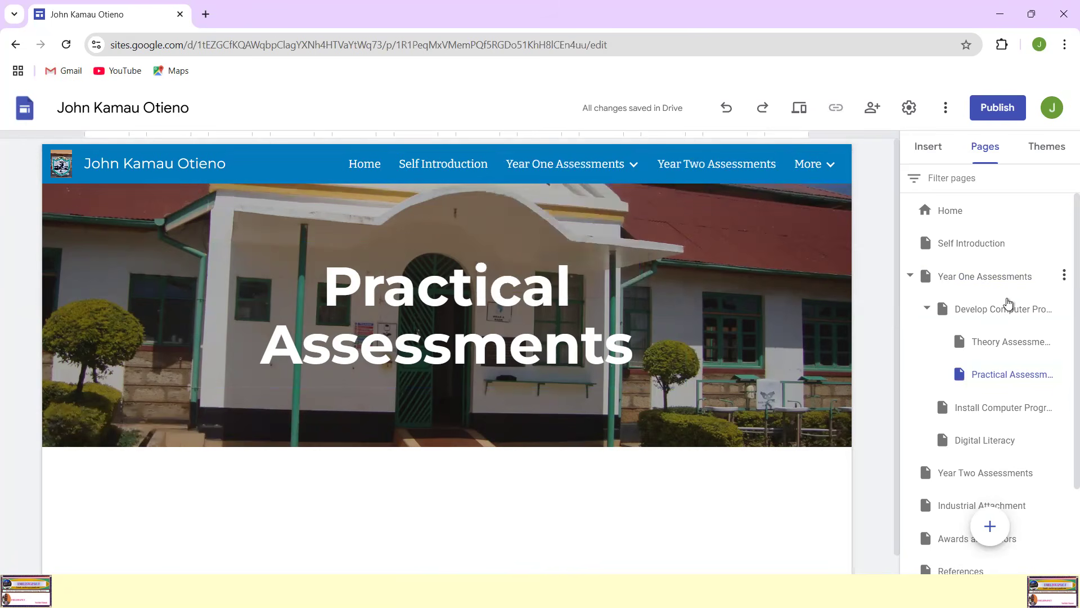
click(996, 348)
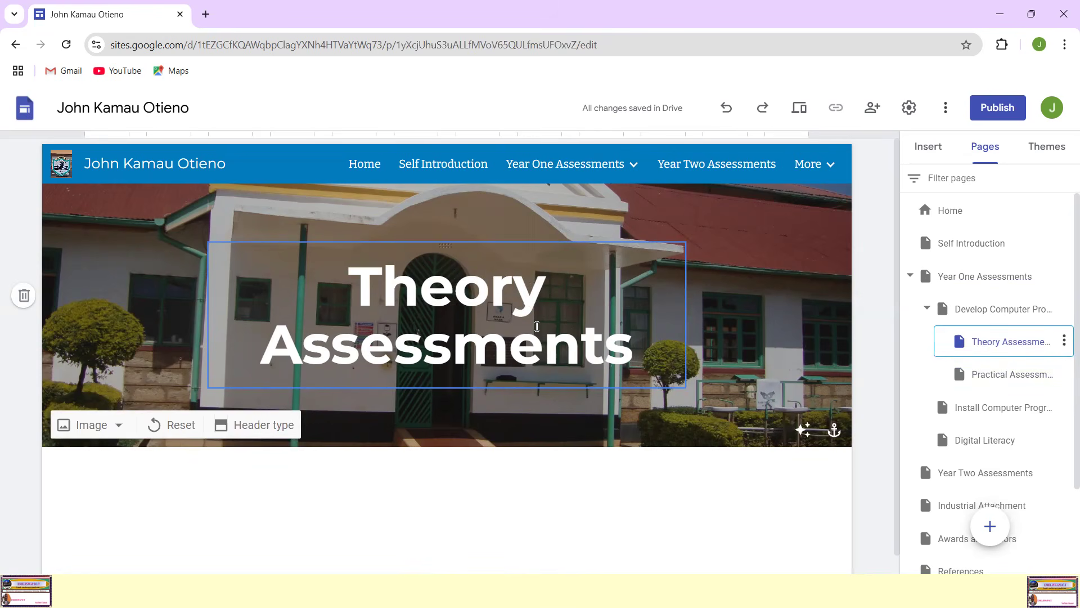
click(975, 279)
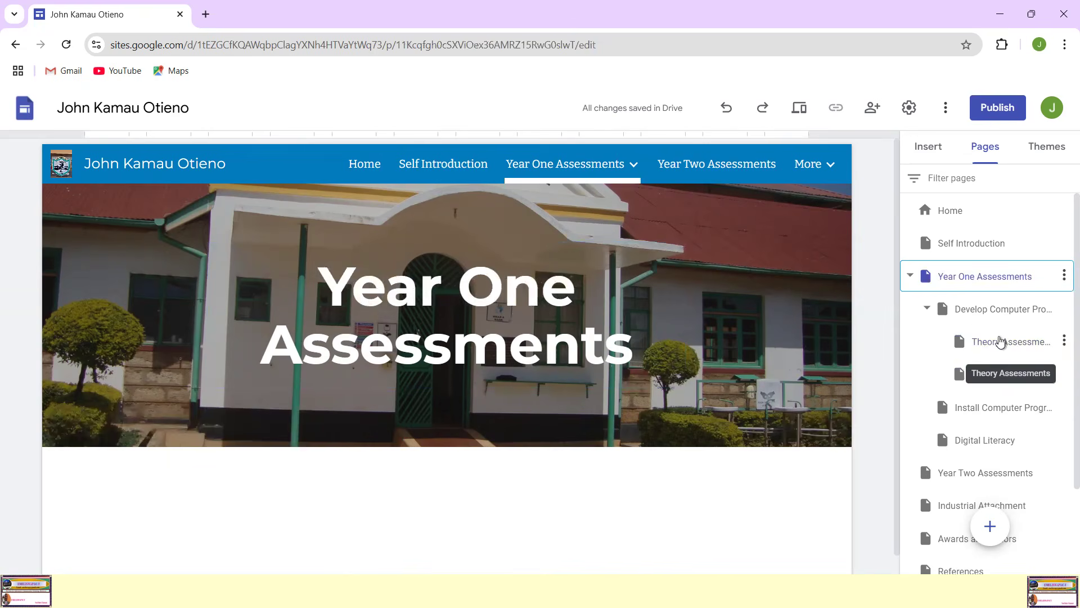
Step: Open the Theory Assessments page under Develop Computer Program and insert a divider below its header
click(966, 311)
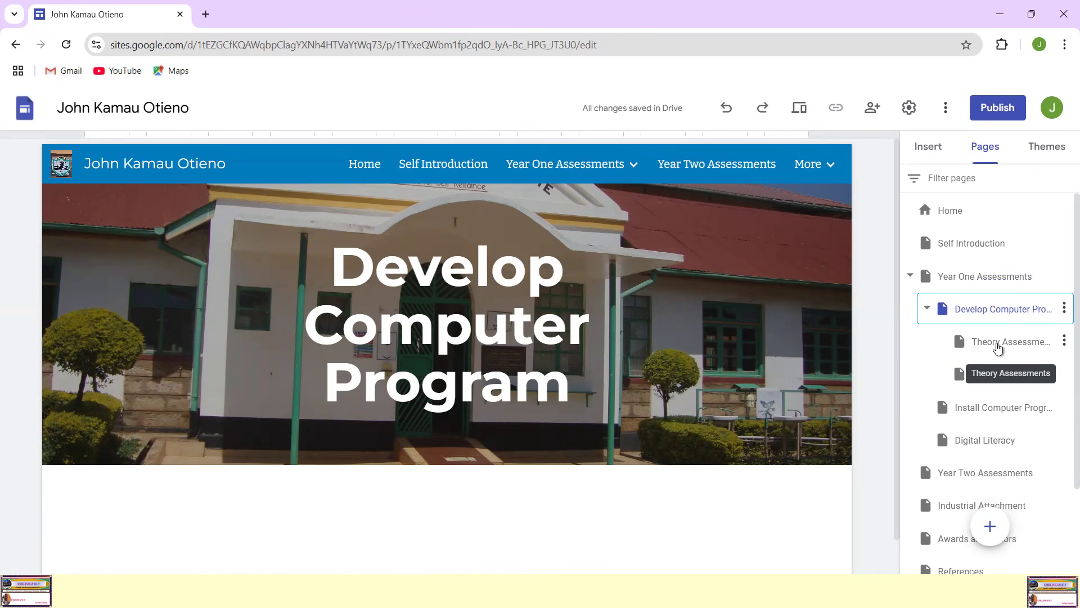
click(996, 347)
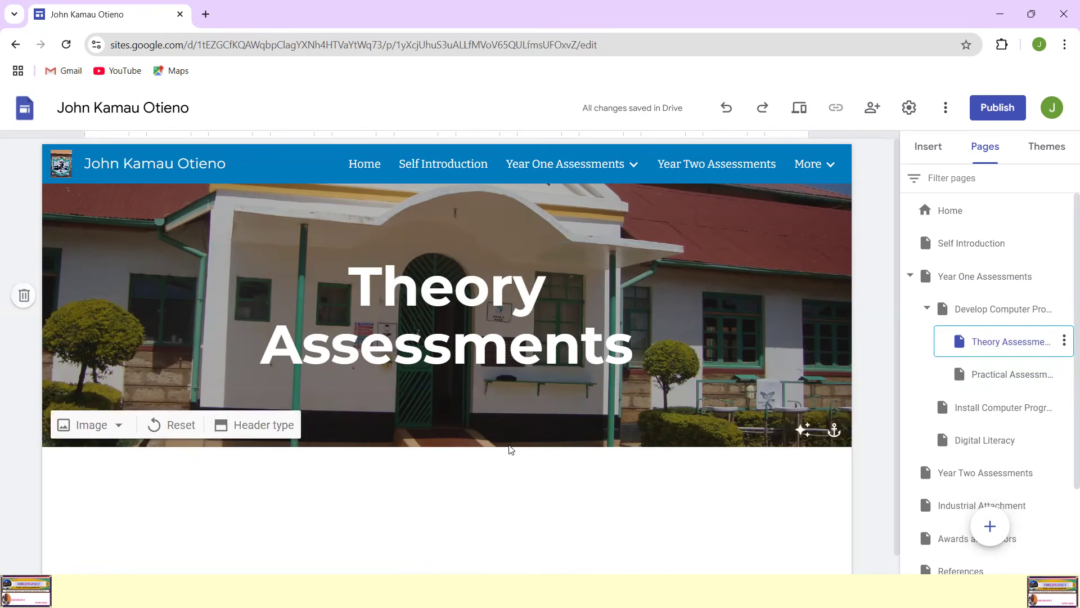
scroll(459, 509, down, 1)
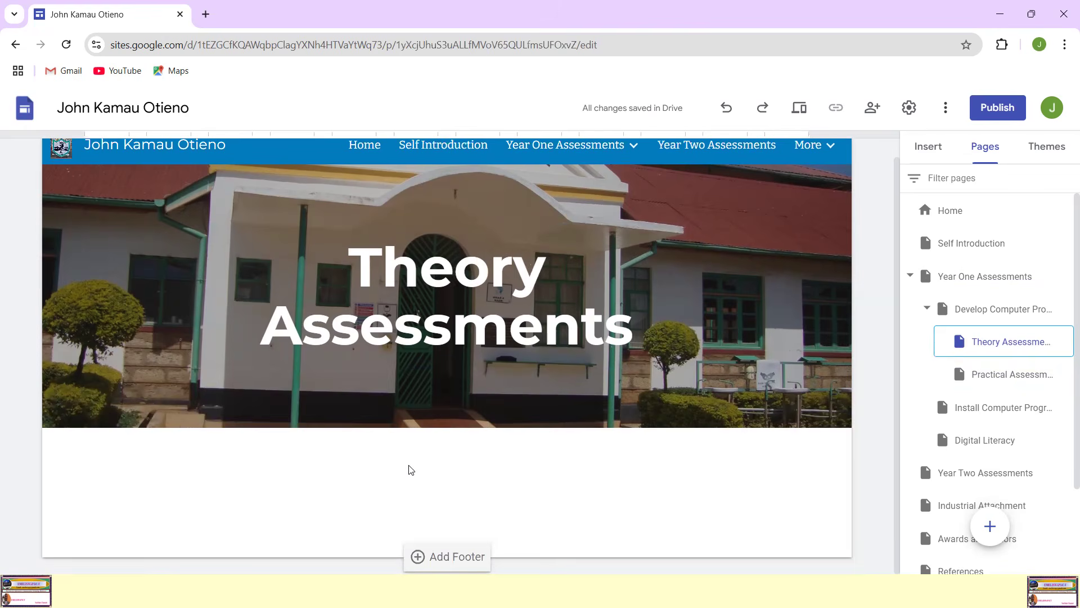
click(928, 148)
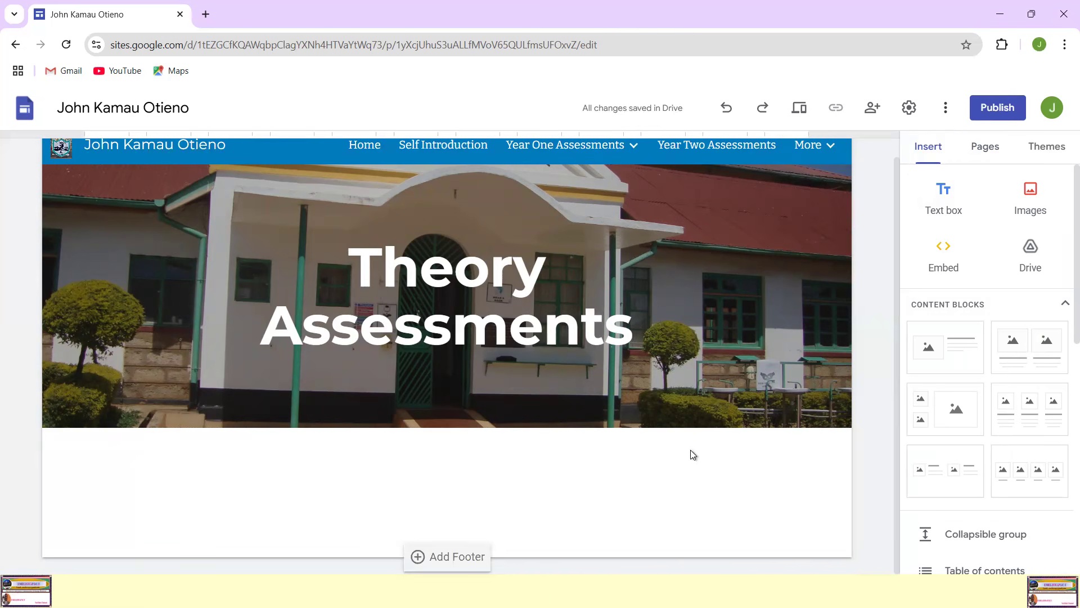
mouse_move(584, 389)
click(938, 148)
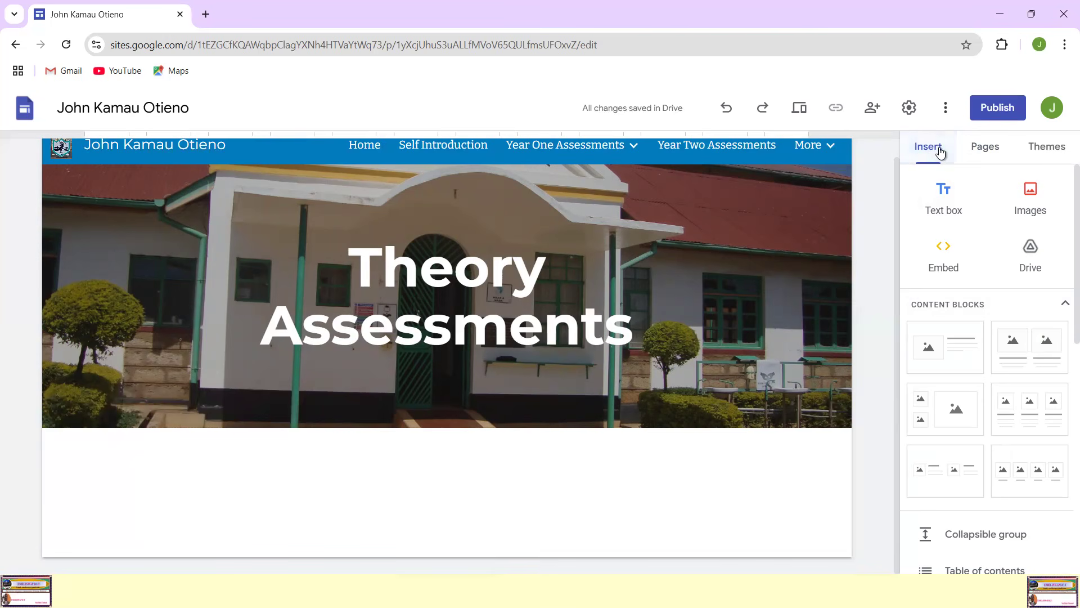
scroll(1017, 329, down, 4)
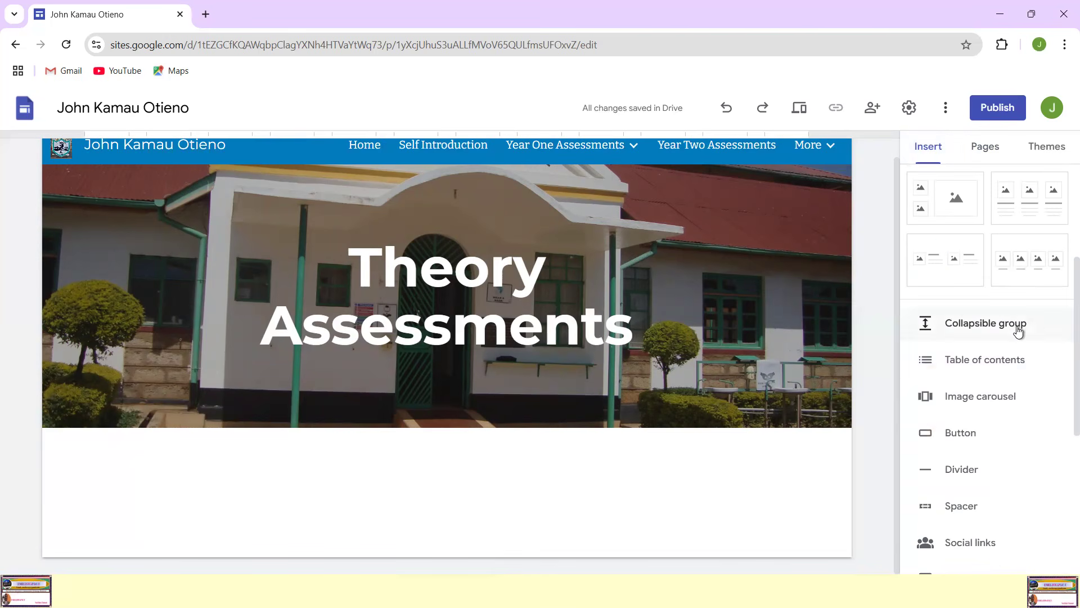
scroll(1053, 342, down, 3)
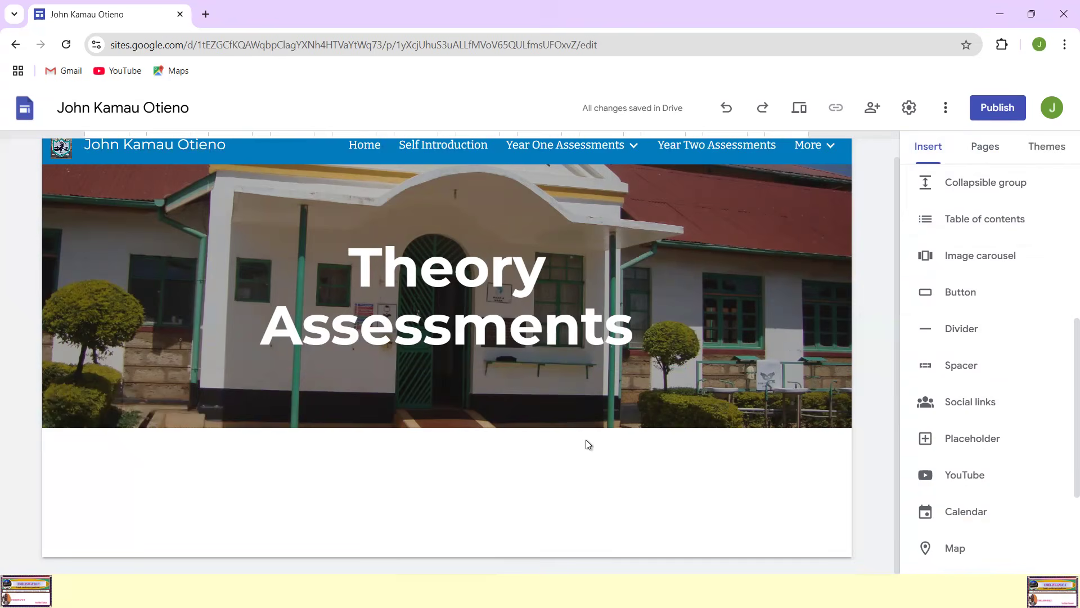
click(959, 328)
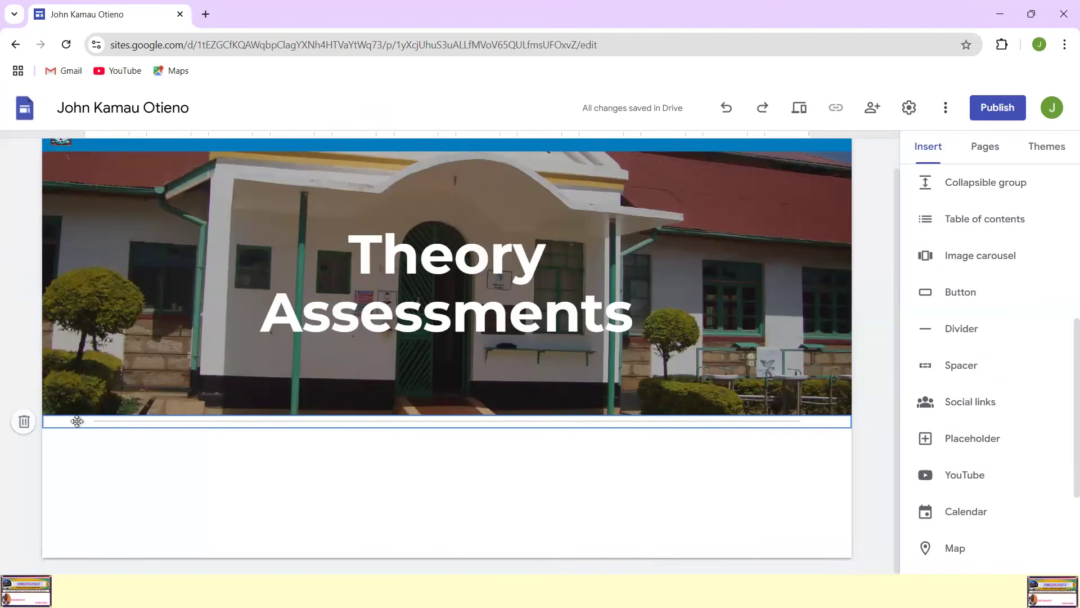
drag(79, 422, 87, 411)
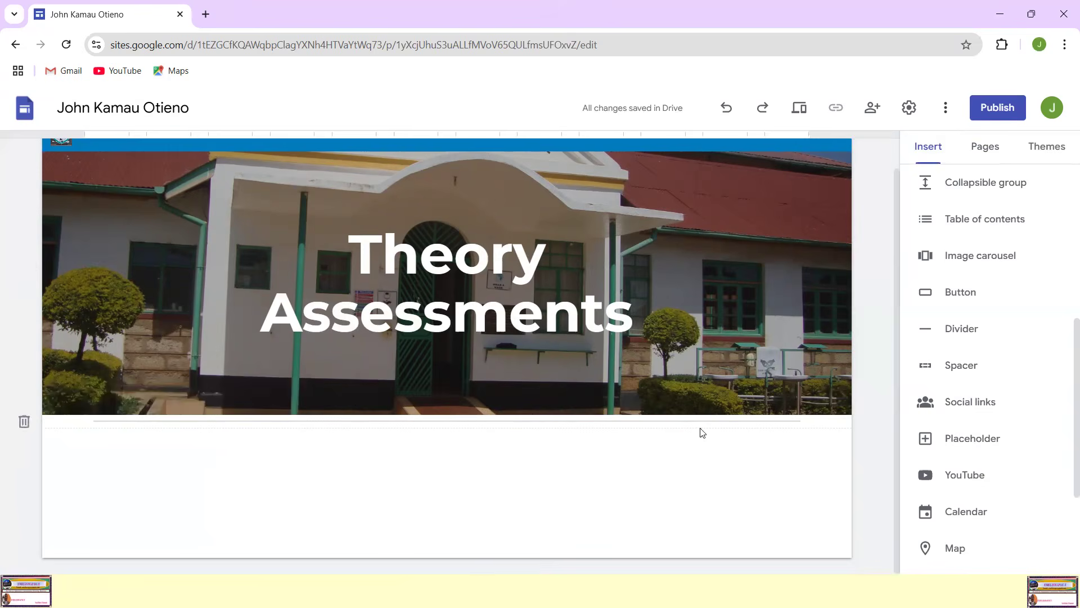
Step: Add a text box below the divider reading "The following are the images for theory assessments taken in this unit"
scroll(521, 463, up, 1)
scroll(531, 458, down, 1)
scroll(531, 456, up, 1)
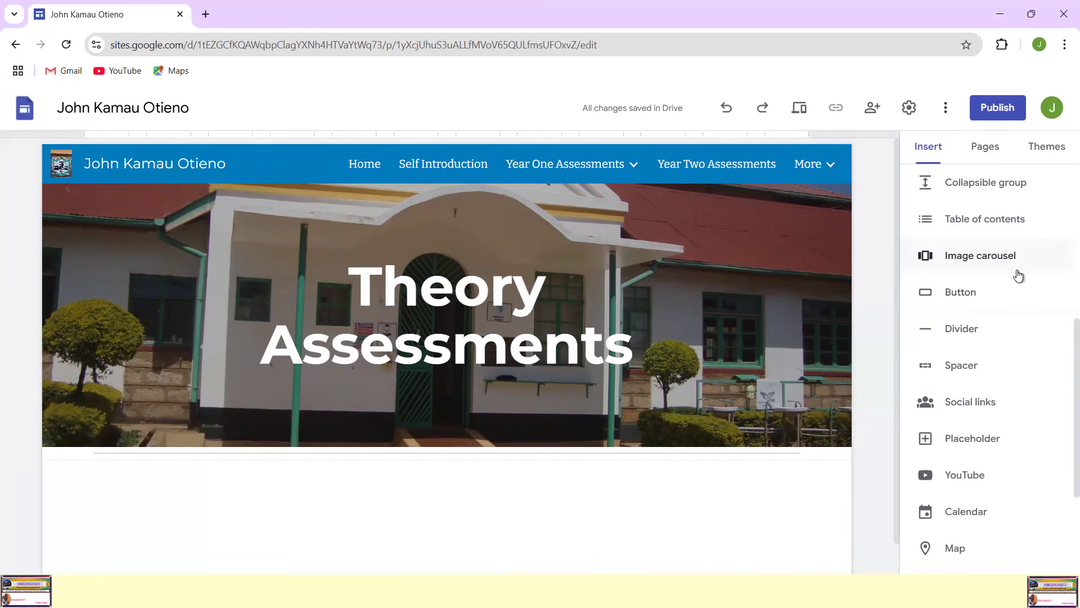
scroll(1019, 275, up, 5)
scroll(995, 323, up, 2)
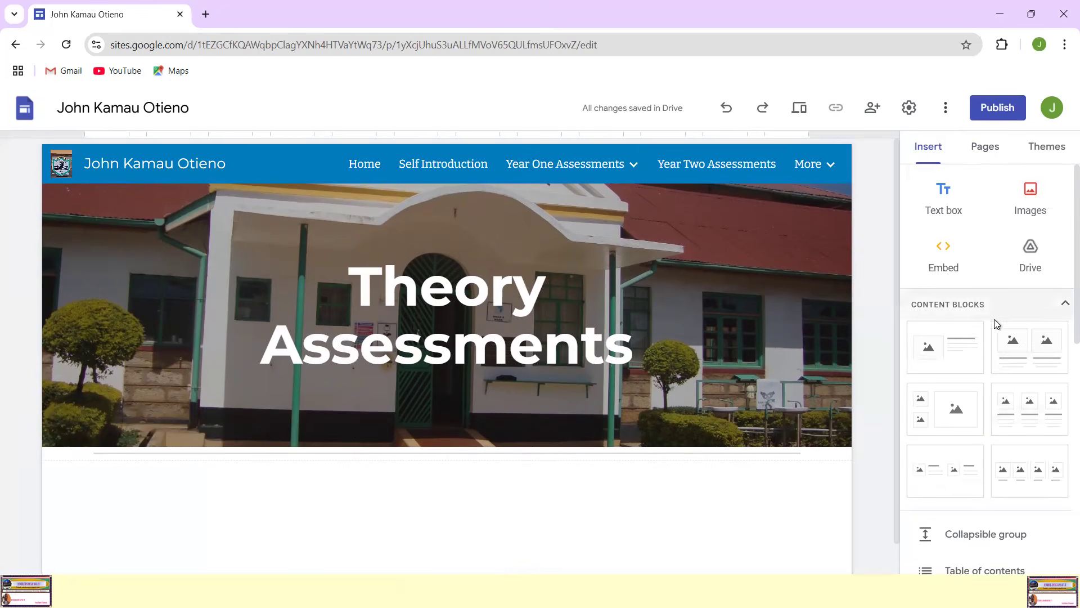
click(943, 196)
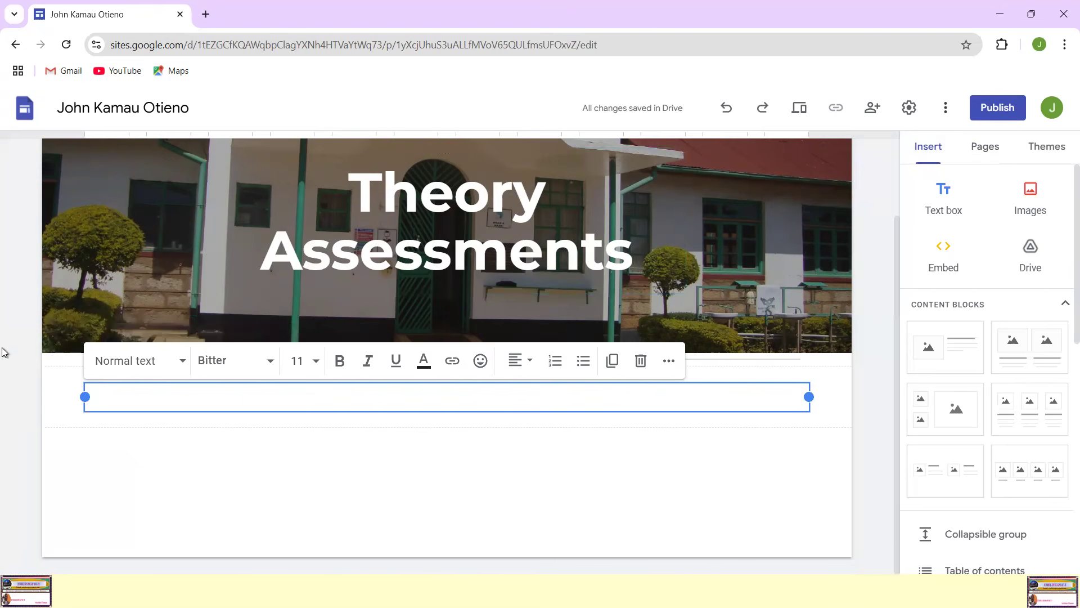
text(The following are)
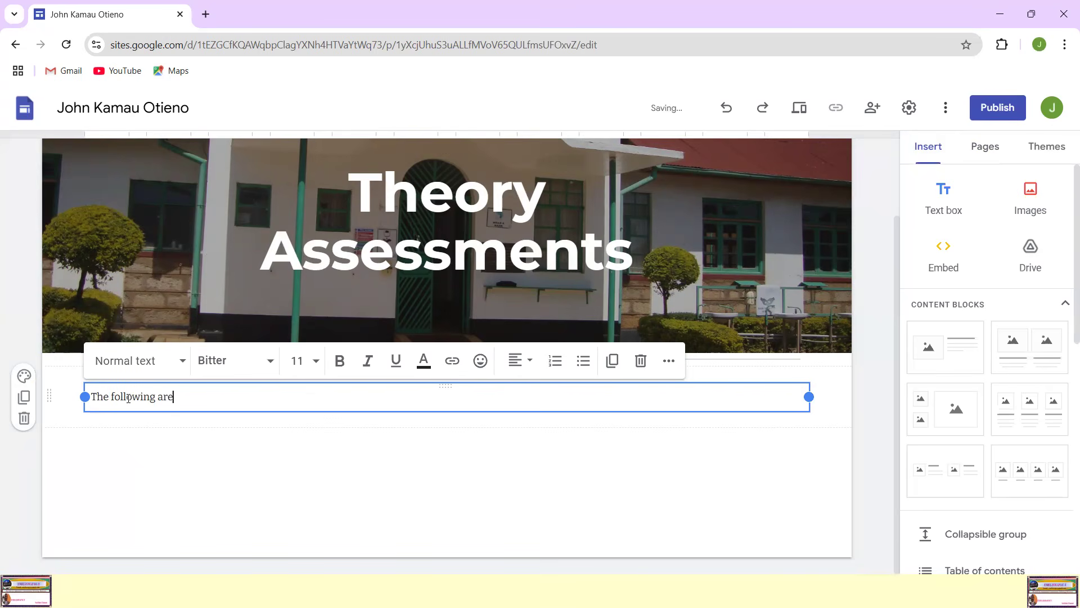
text(the images for theory assessments taken)
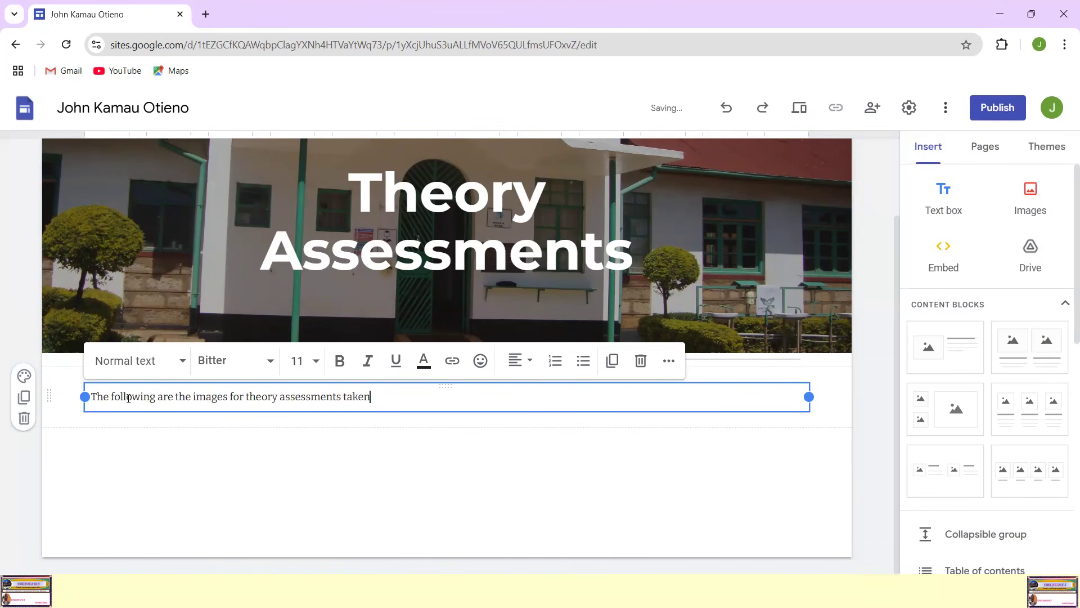
text(in this unit)
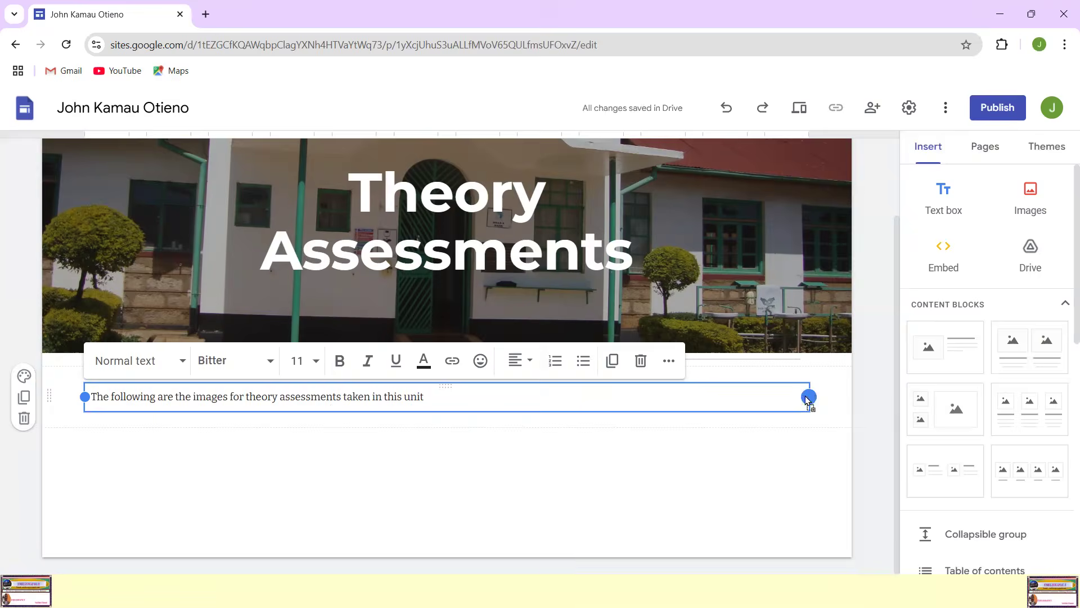
Step: Narrow the text box to about the length of its sentence and make the text bold and underlined
drag(810, 396, 803, 398)
drag(647, 397, 448, 381)
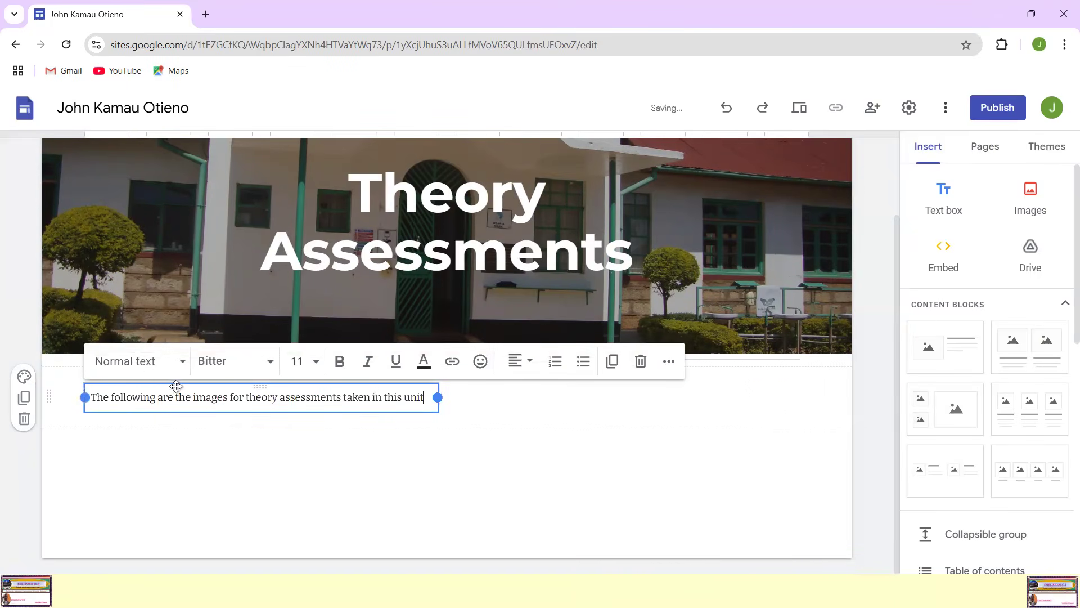
drag(91, 398, 424, 405)
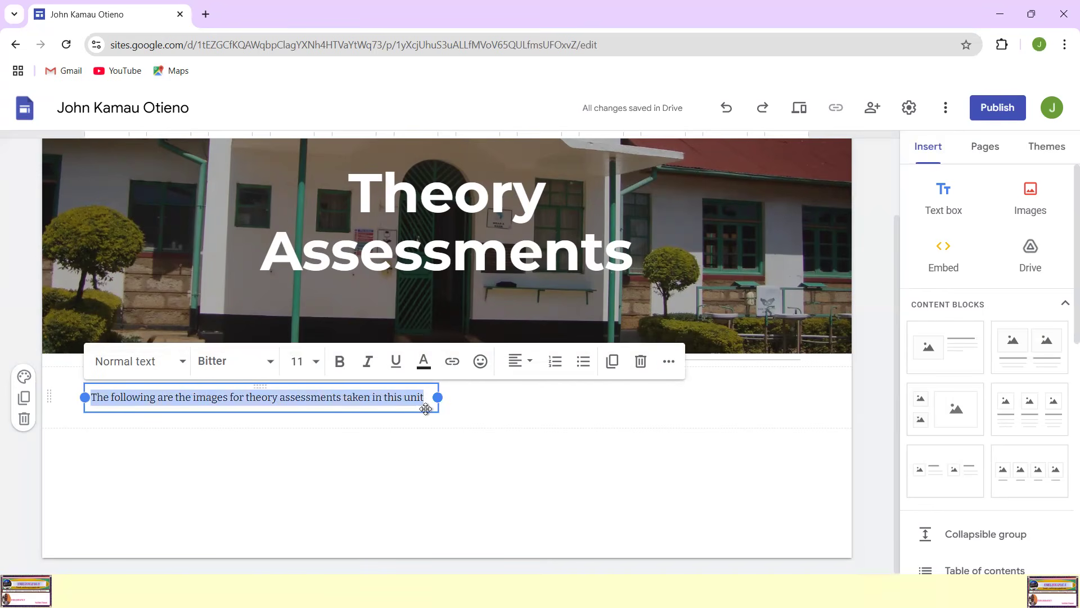
click(339, 362)
click(396, 363)
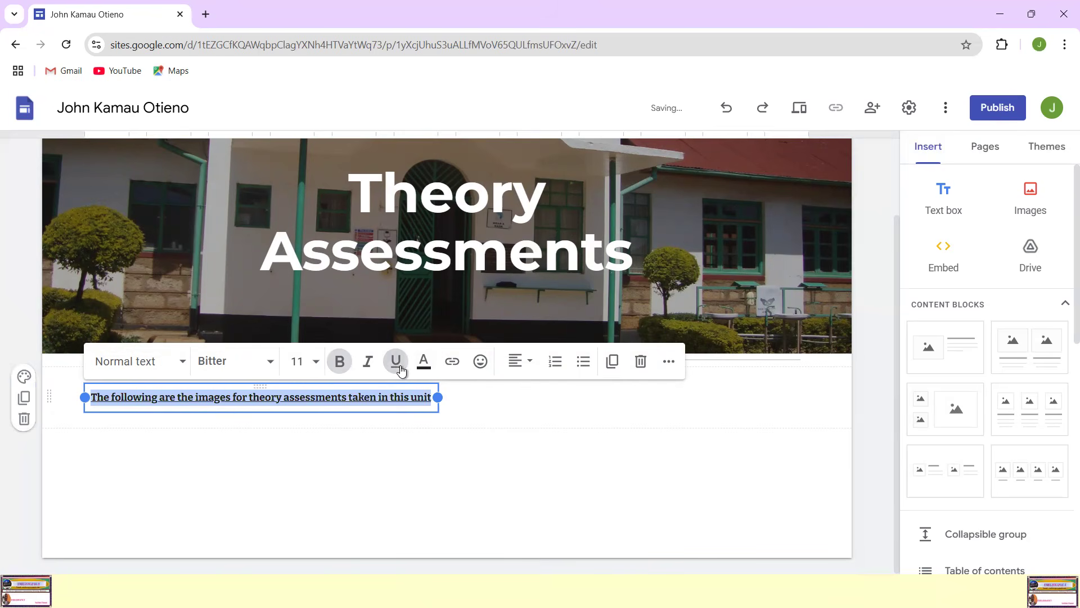
click(341, 449)
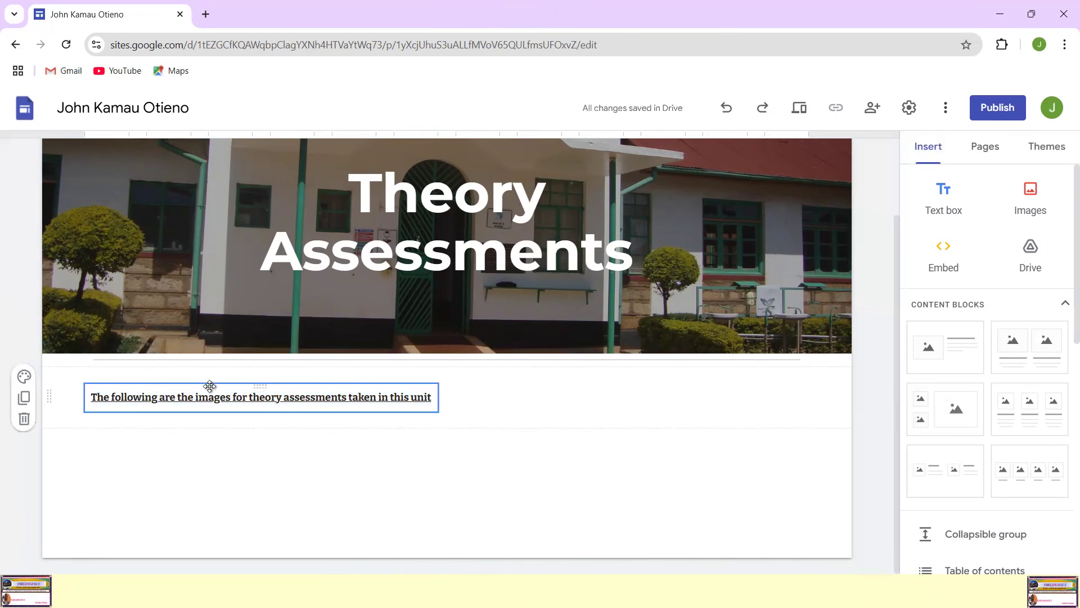
Step: Set the theory assessments sentence to font size 14 and centre it within its text box
drag(89, 396, 431, 398)
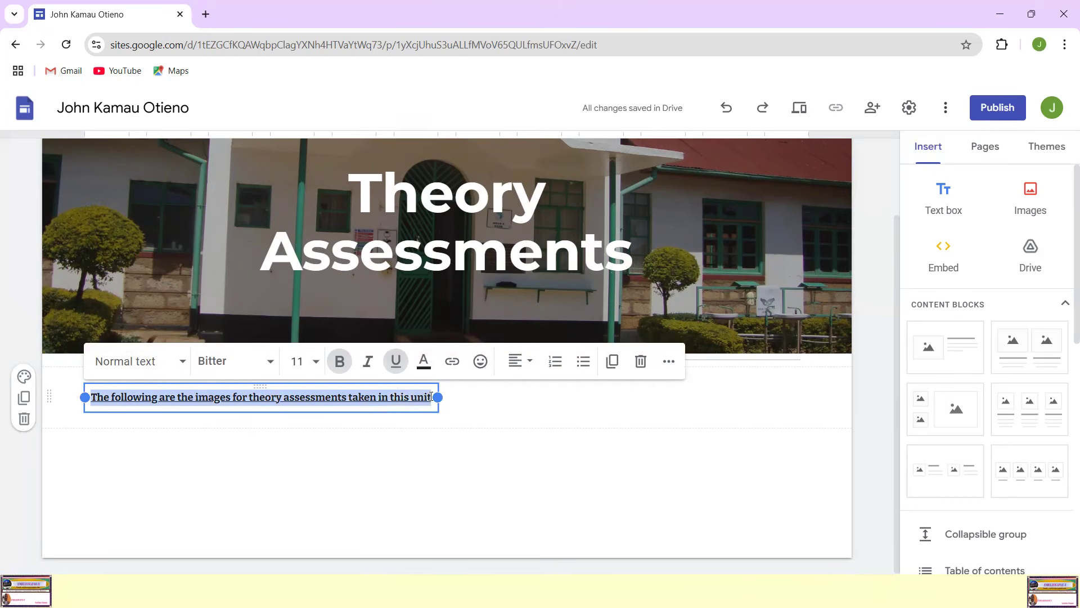
click(313, 361)
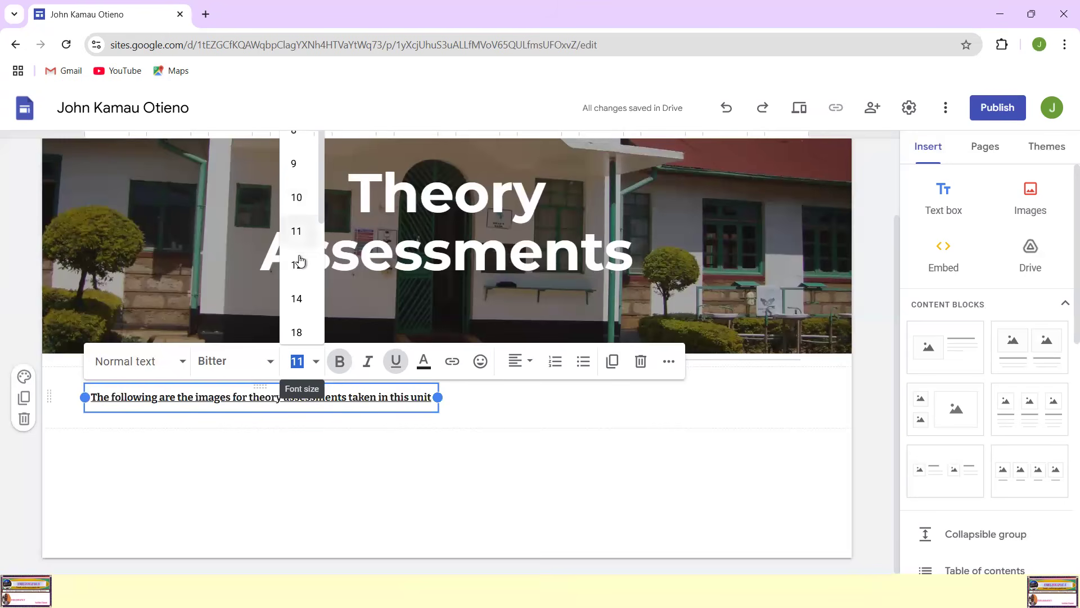
click(298, 298)
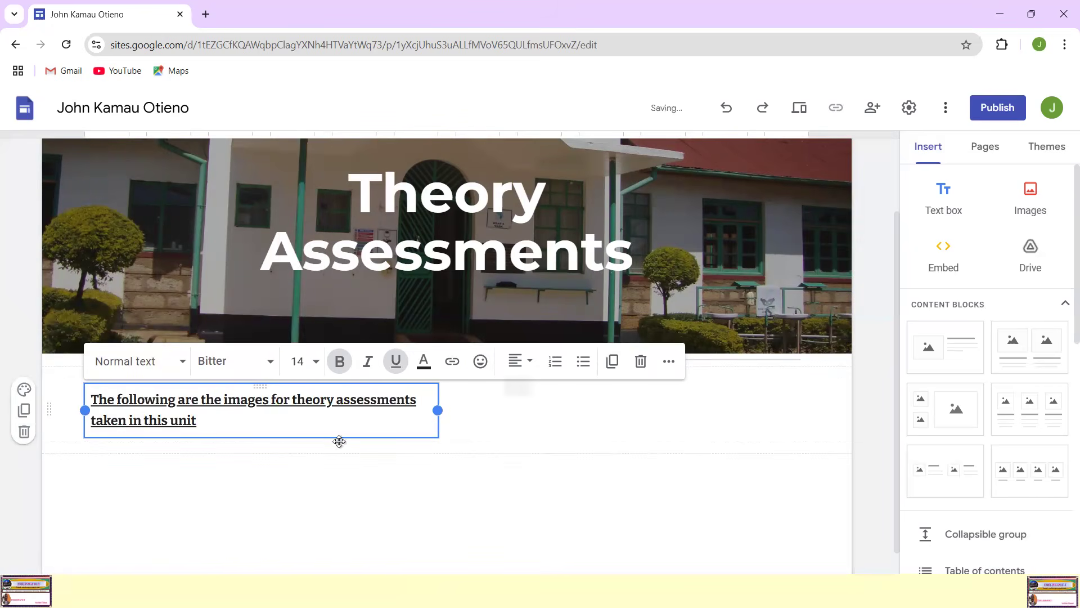
click(518, 363)
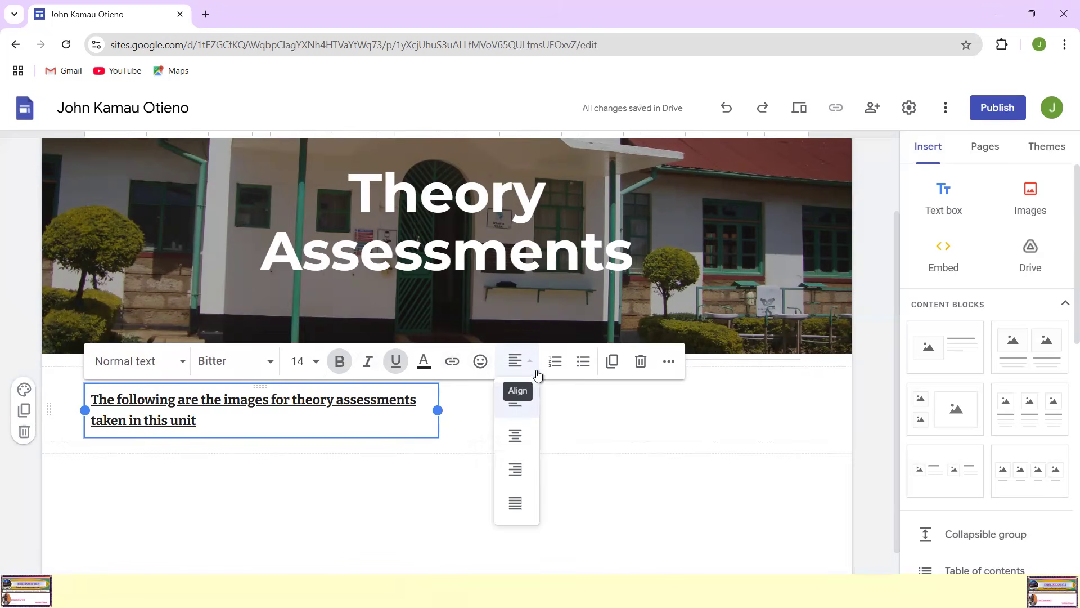
click(515, 436)
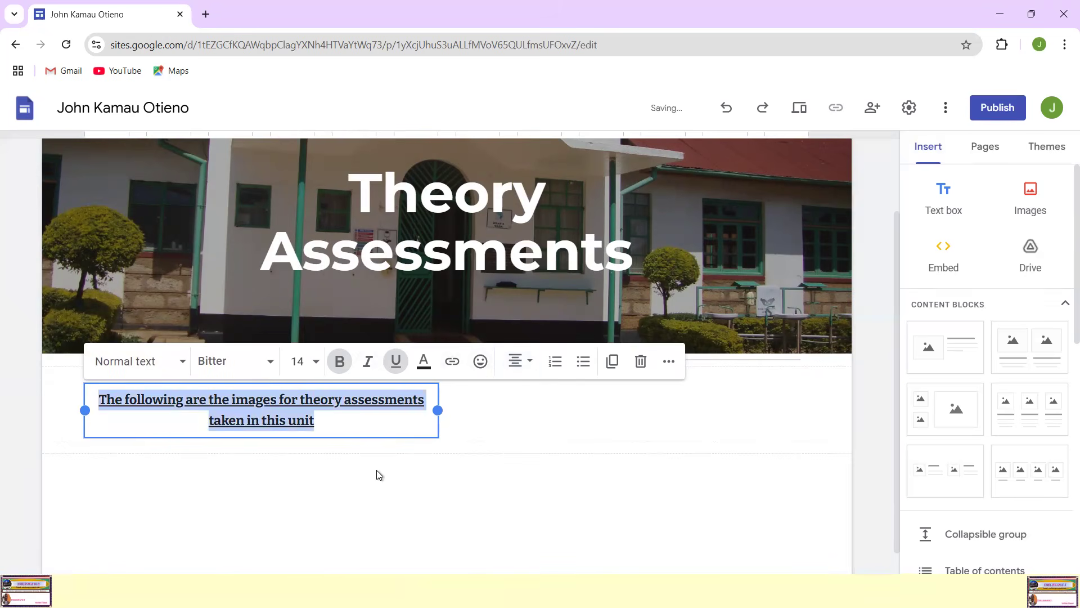
click(622, 495)
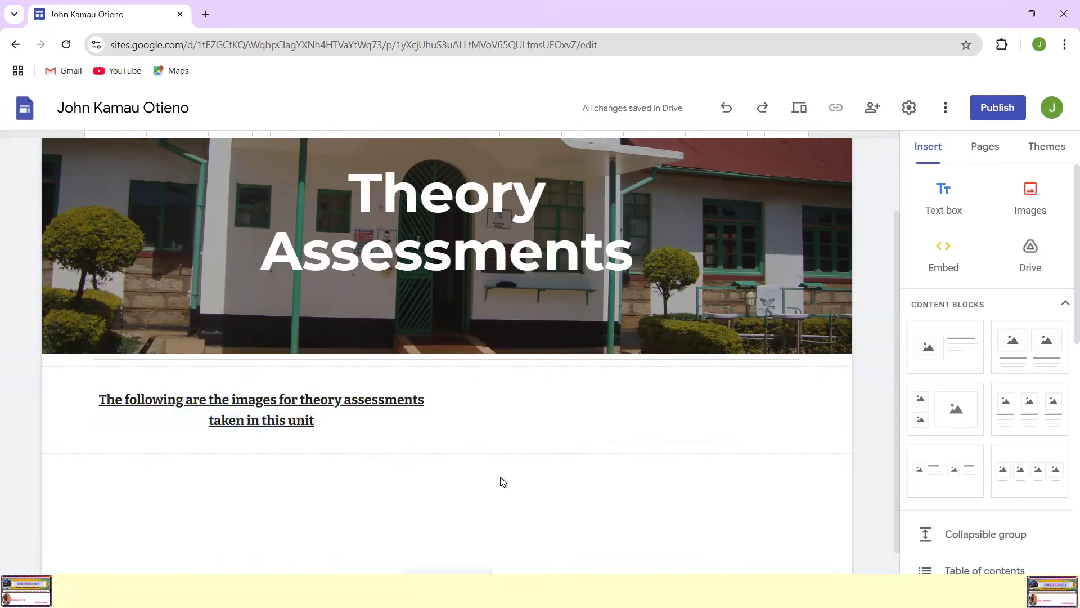
Step: Widen the text box to the full content width so the sentence sits centred on the page
click(429, 406)
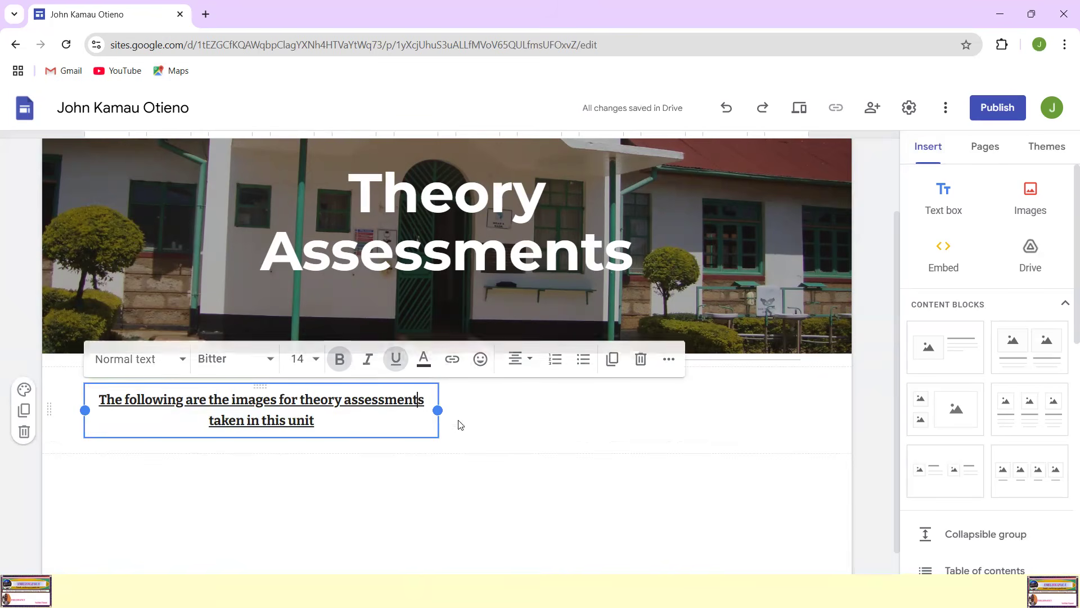
click(505, 469)
click(419, 411)
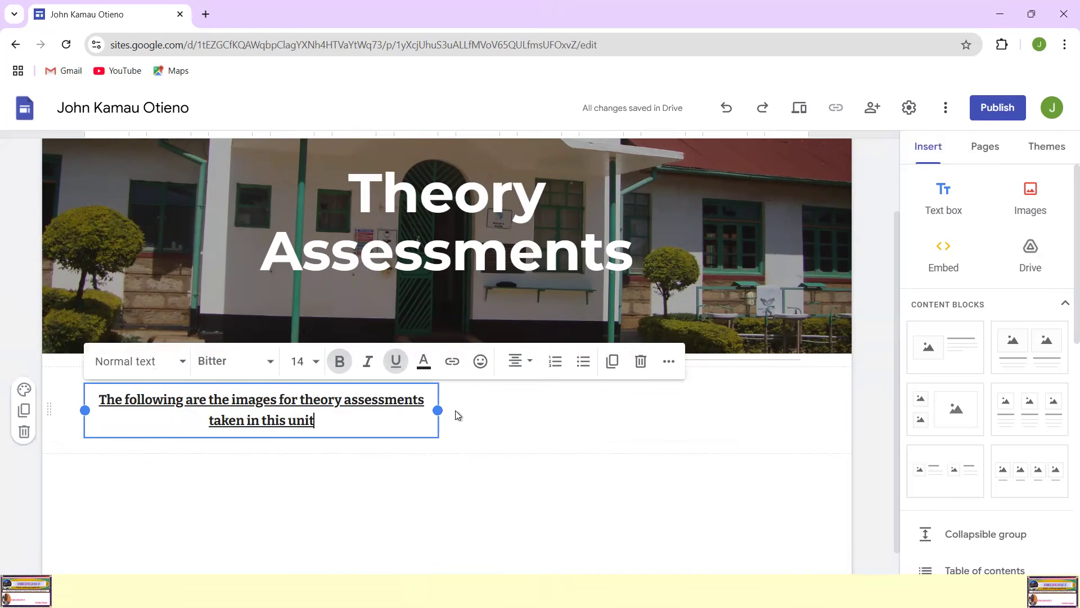
drag(439, 408, 808, 400)
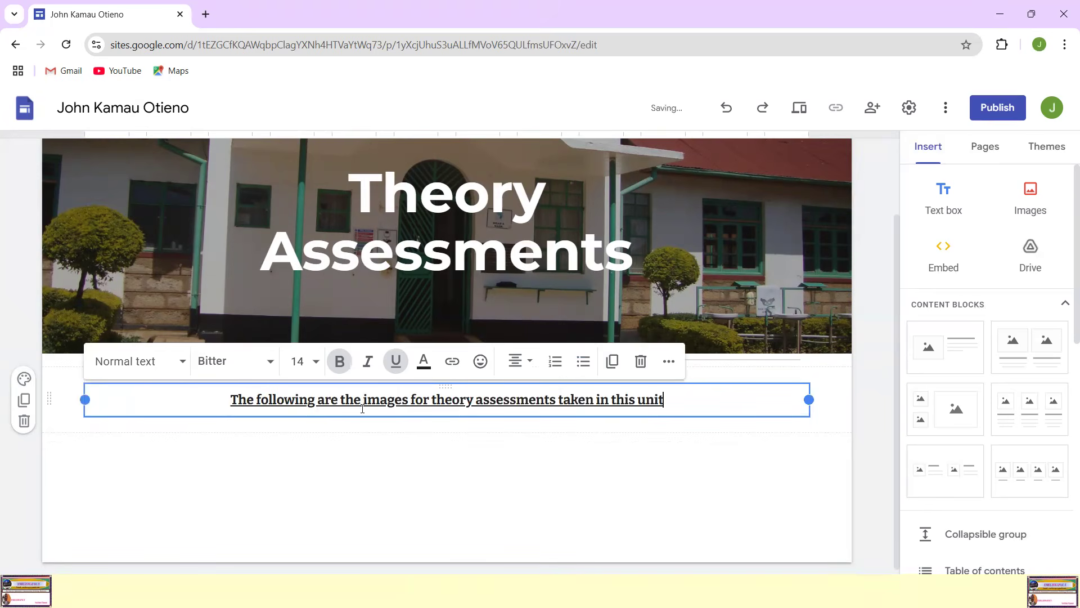
click(480, 499)
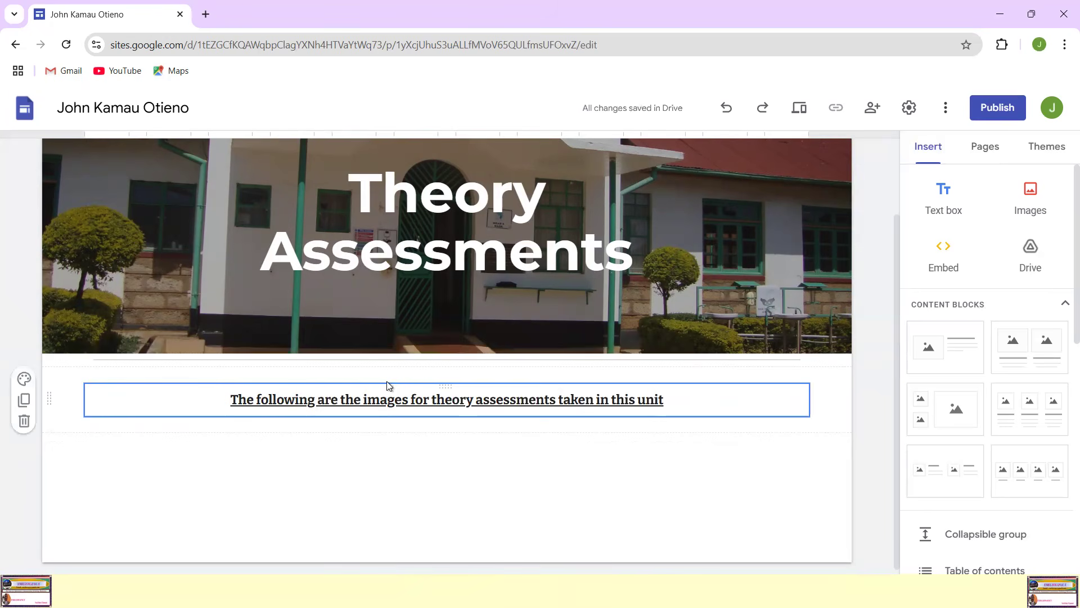
drag(388, 385, 379, 374)
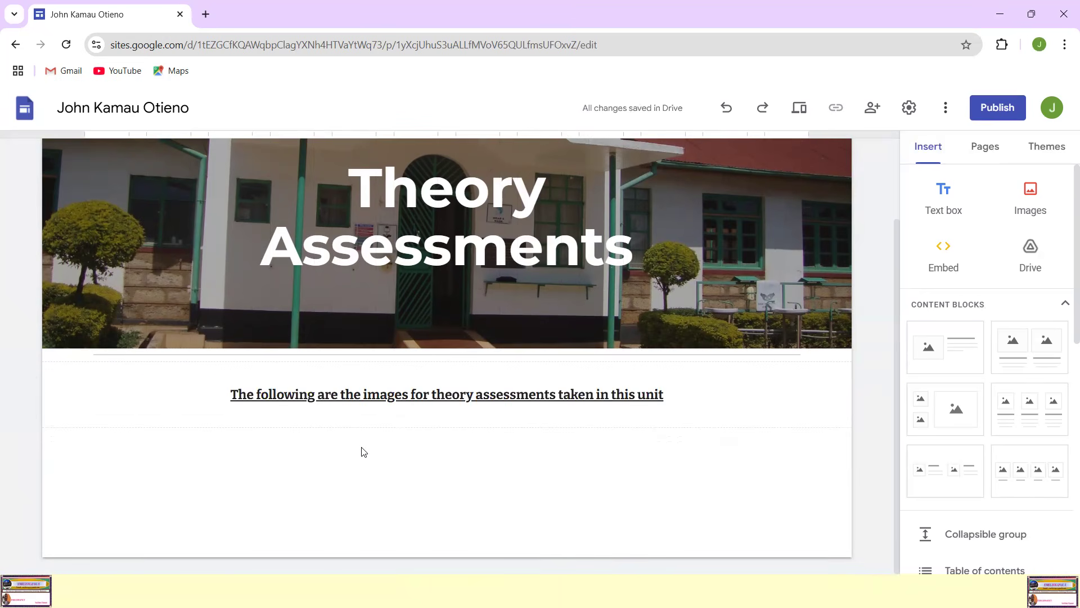
Step: Upload the image "Marked script 1" from the Pictures folder into a new section below the theory assessments sentence
scroll(363, 452, up, 2)
scroll(315, 462, down, 1)
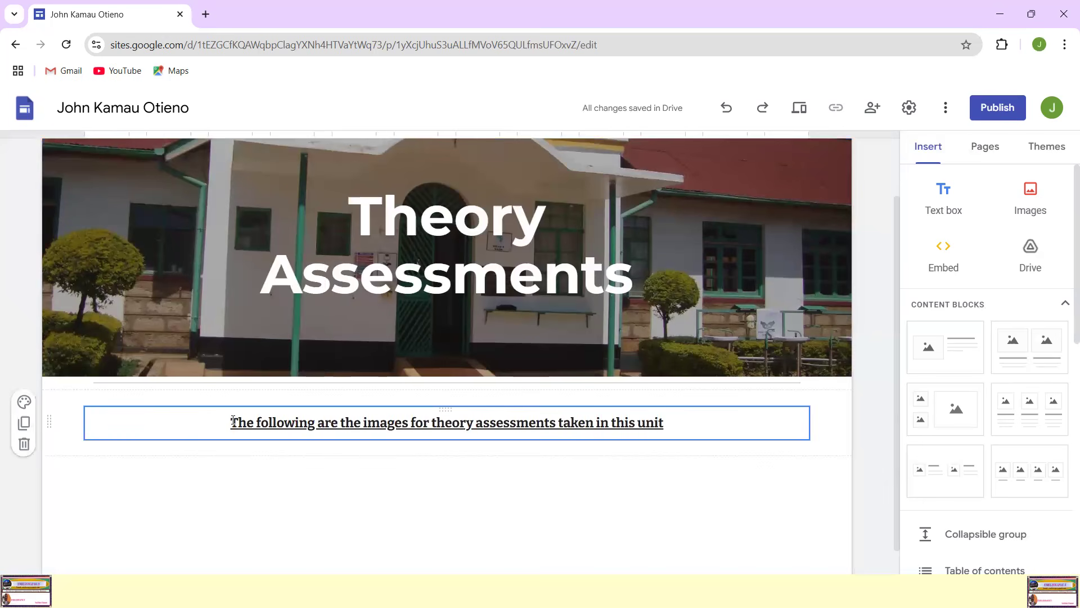
scroll(272, 475, down, 1)
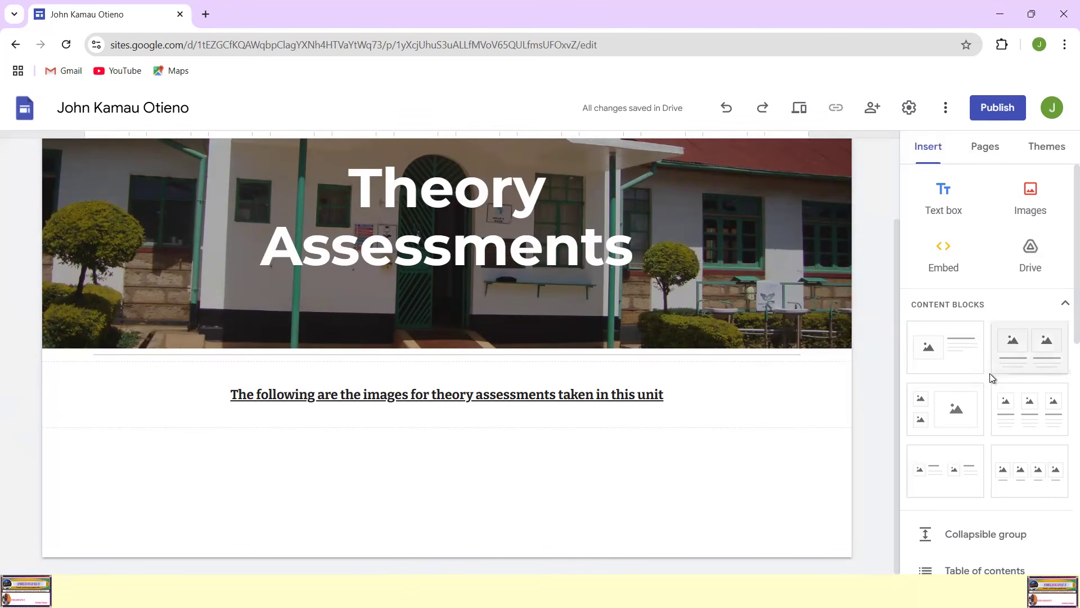
scroll(1020, 376, down, 1)
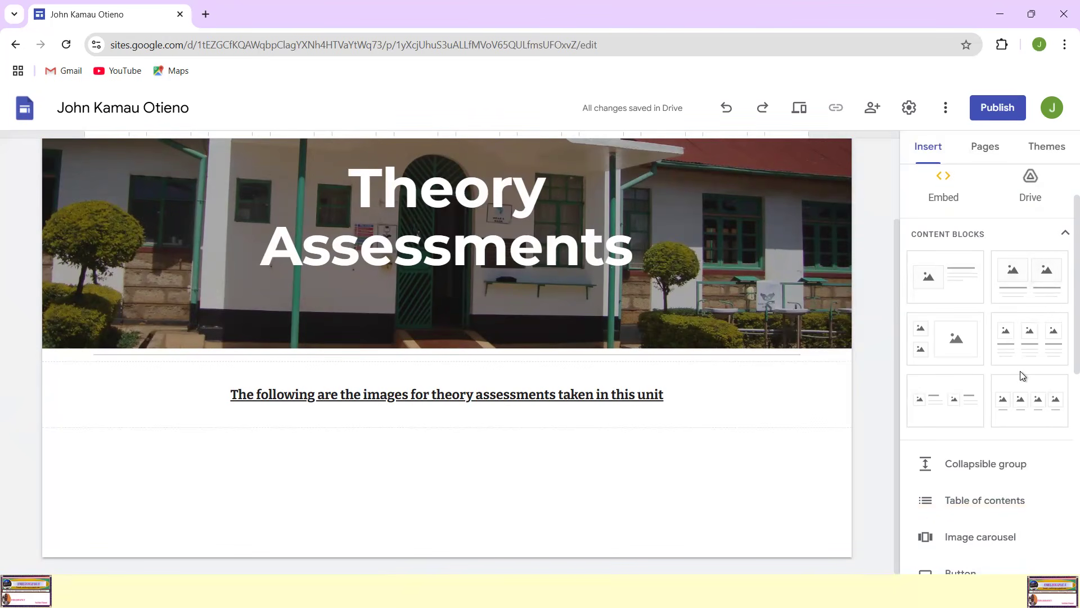
scroll(1023, 374, up, 1)
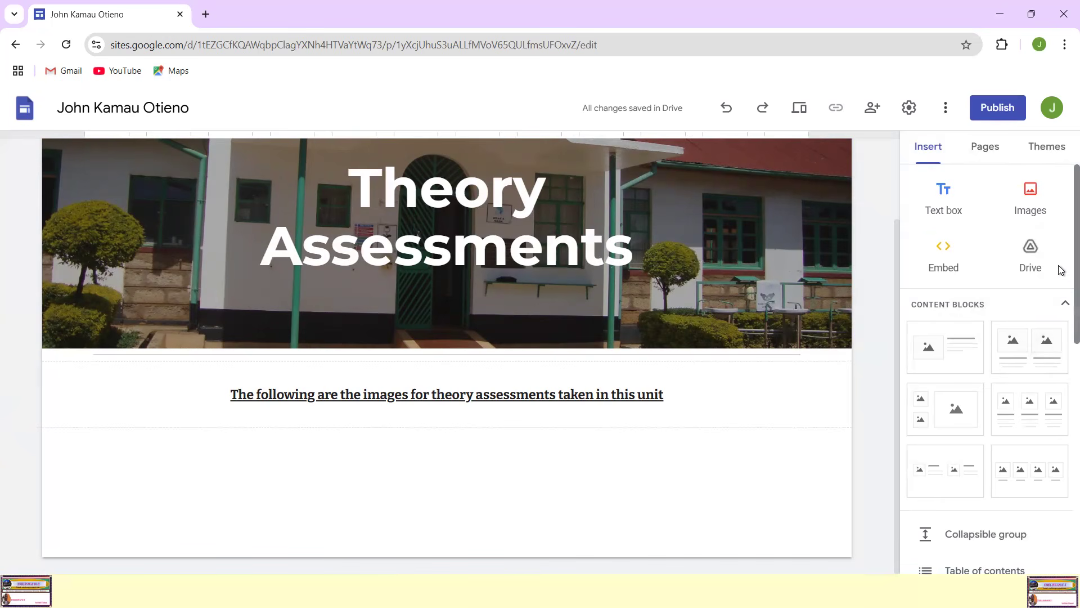
click(926, 150)
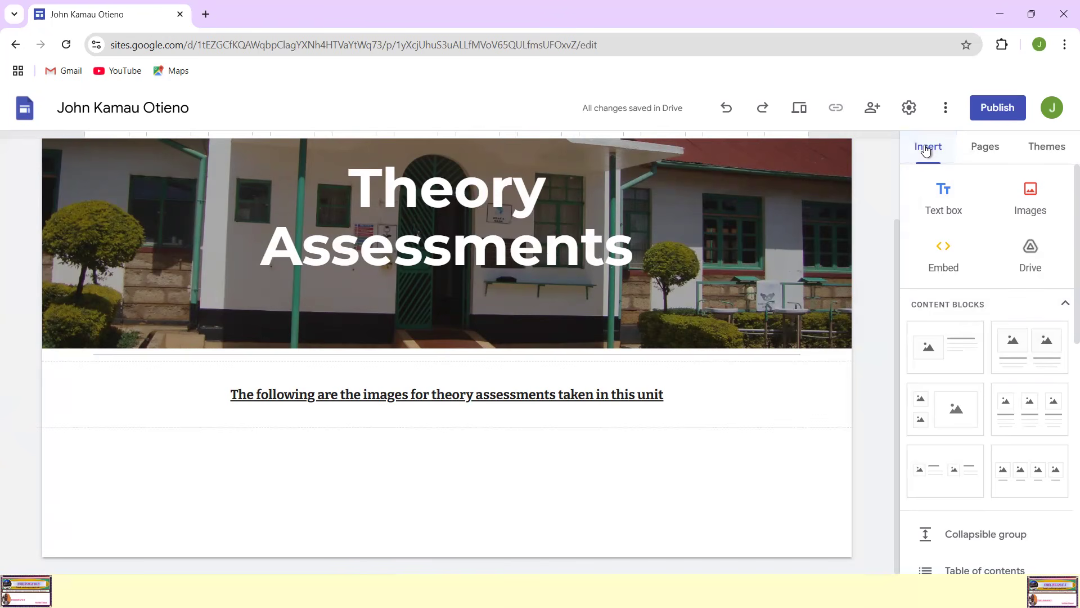
click(1029, 194)
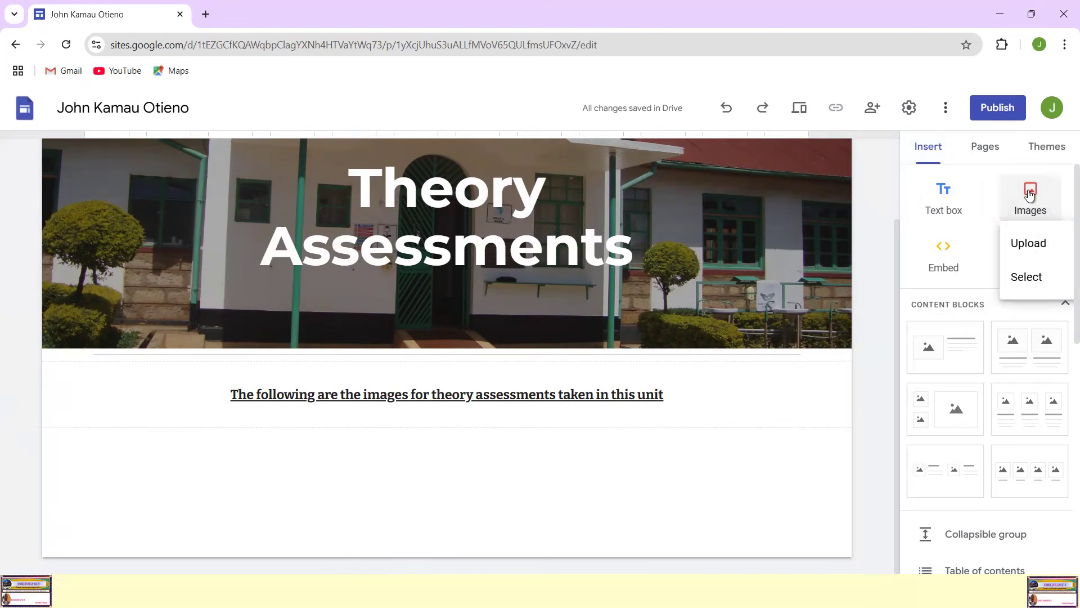
click(1030, 249)
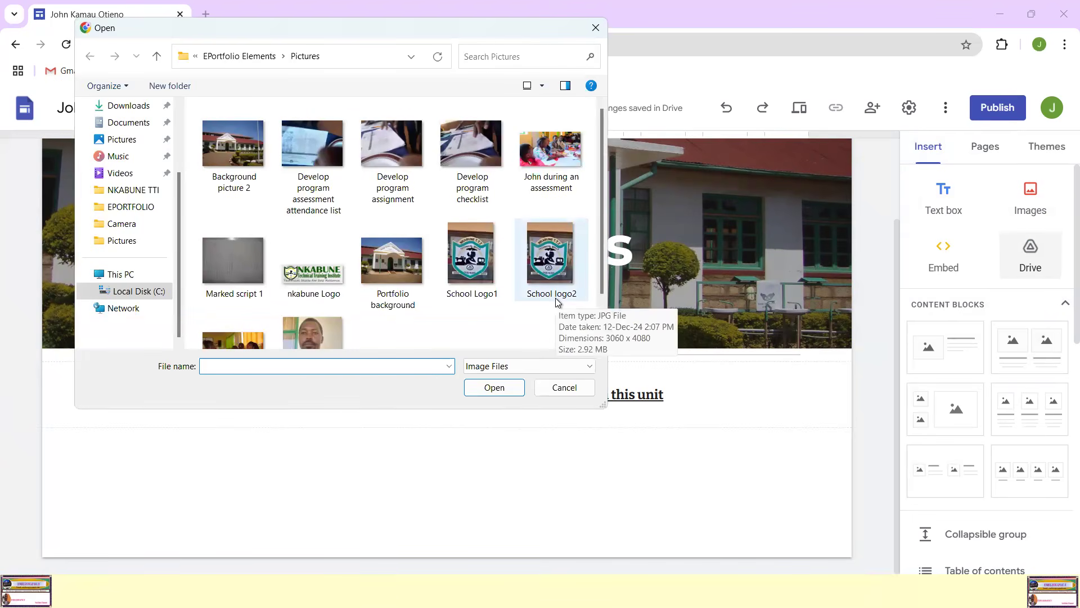
scroll(571, 299, down, 1)
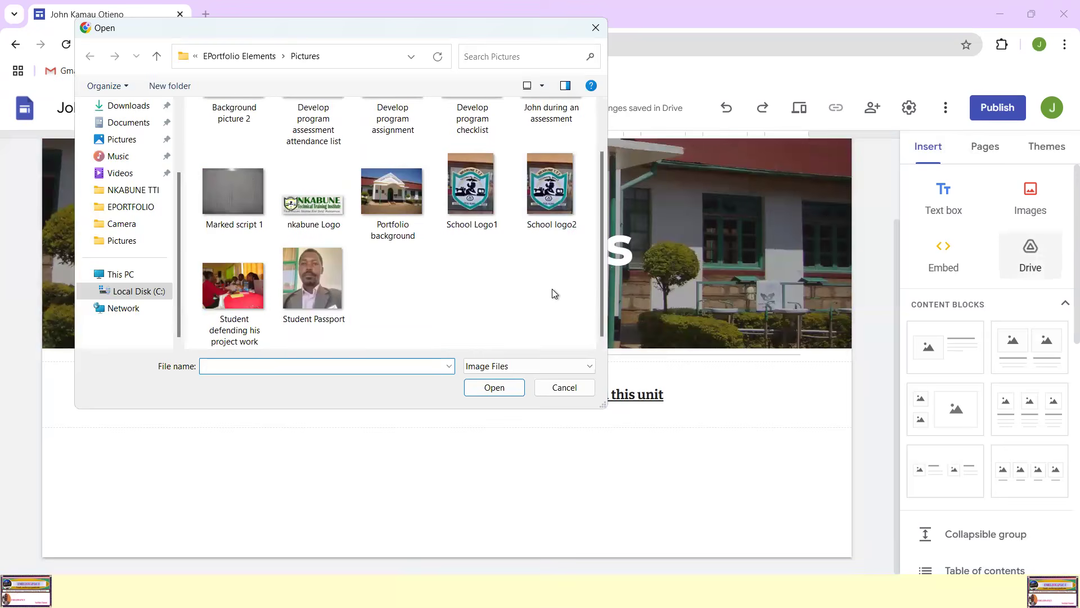
scroll(534, 291, up, 1)
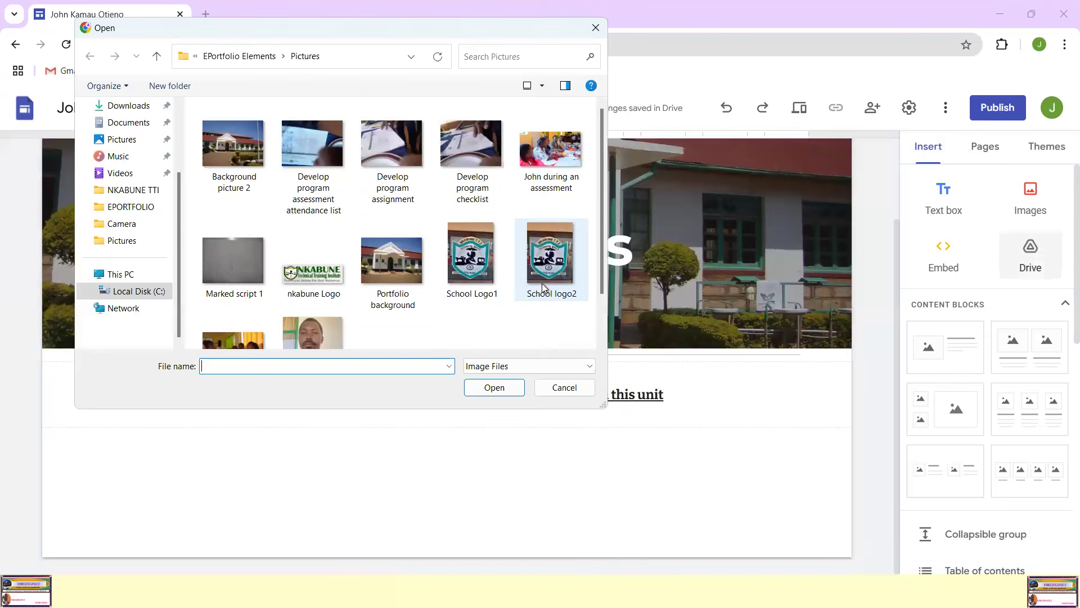
click(238, 258)
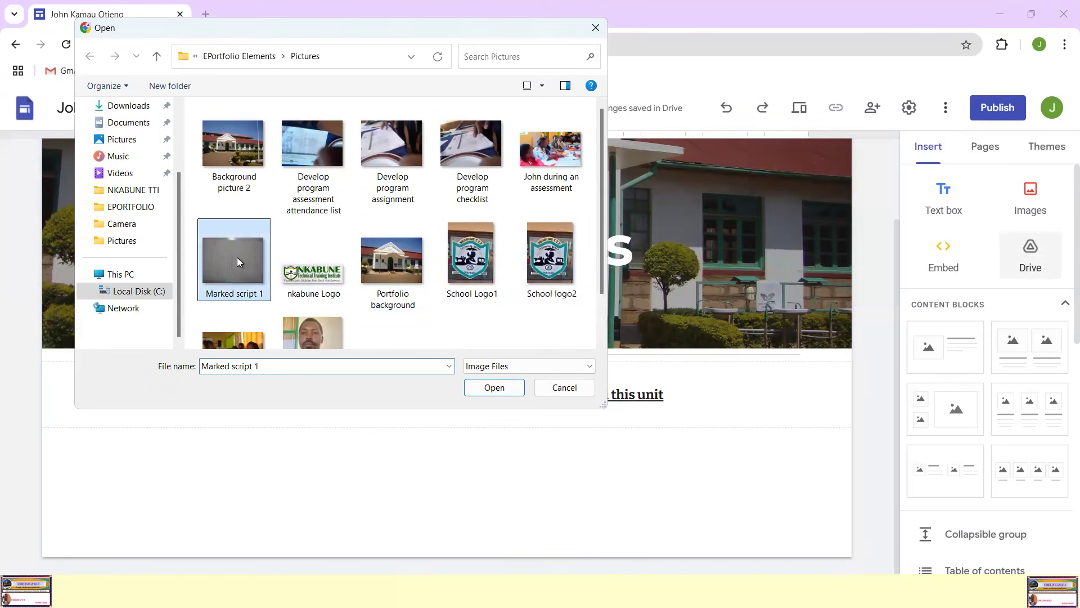
click(519, 386)
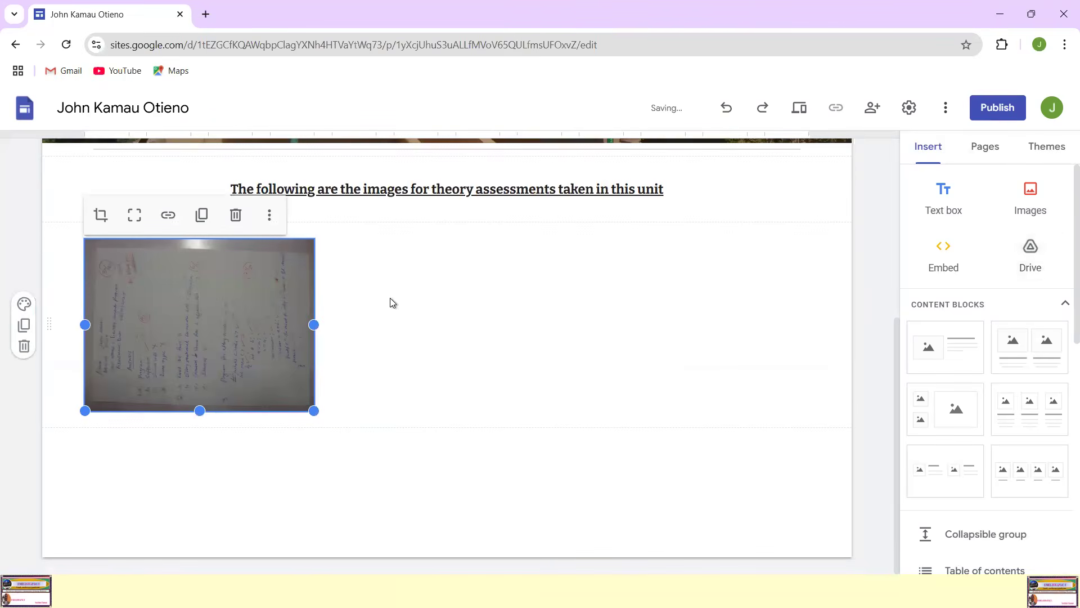
Step: Move the marked script image into the sentence's block, directly beneath the text and filling the content width
drag(269, 240, 265, 212)
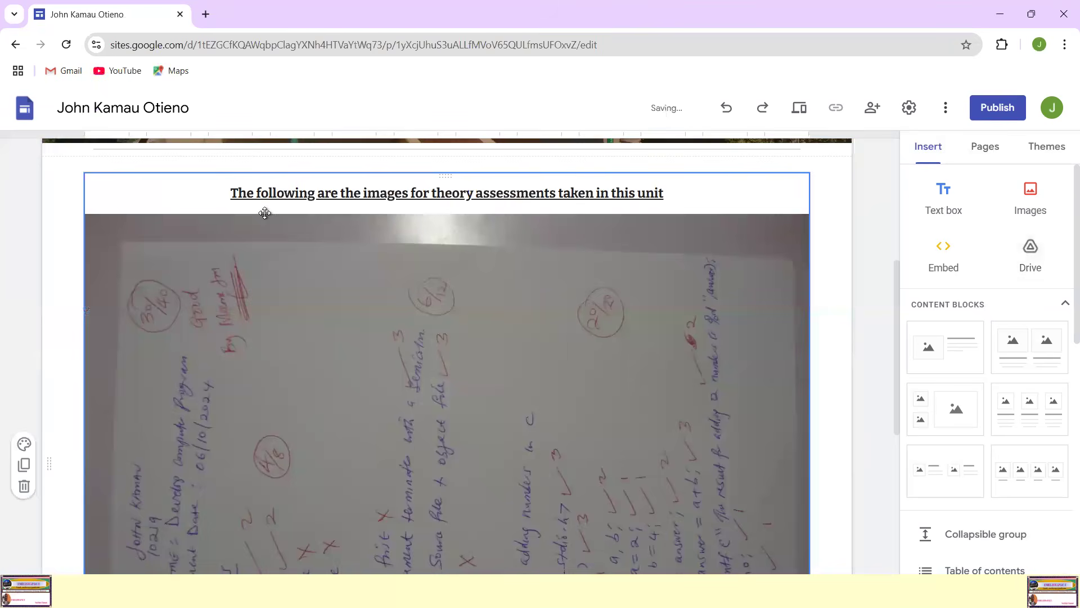
scroll(719, 361, up, 2)
scroll(719, 361, down, 4)
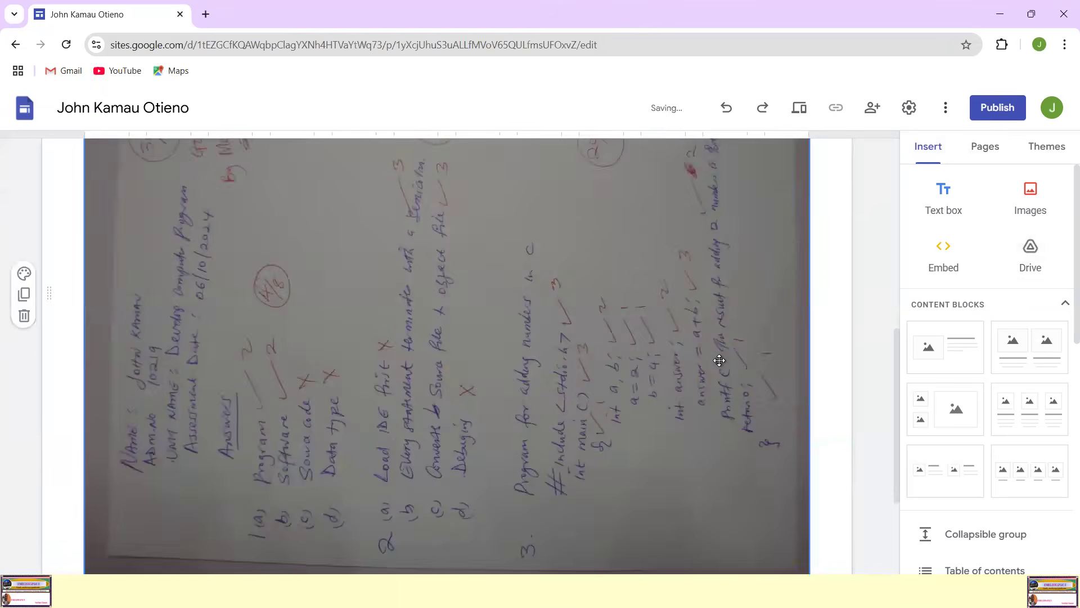
scroll(719, 360, down, 3)
click(684, 347)
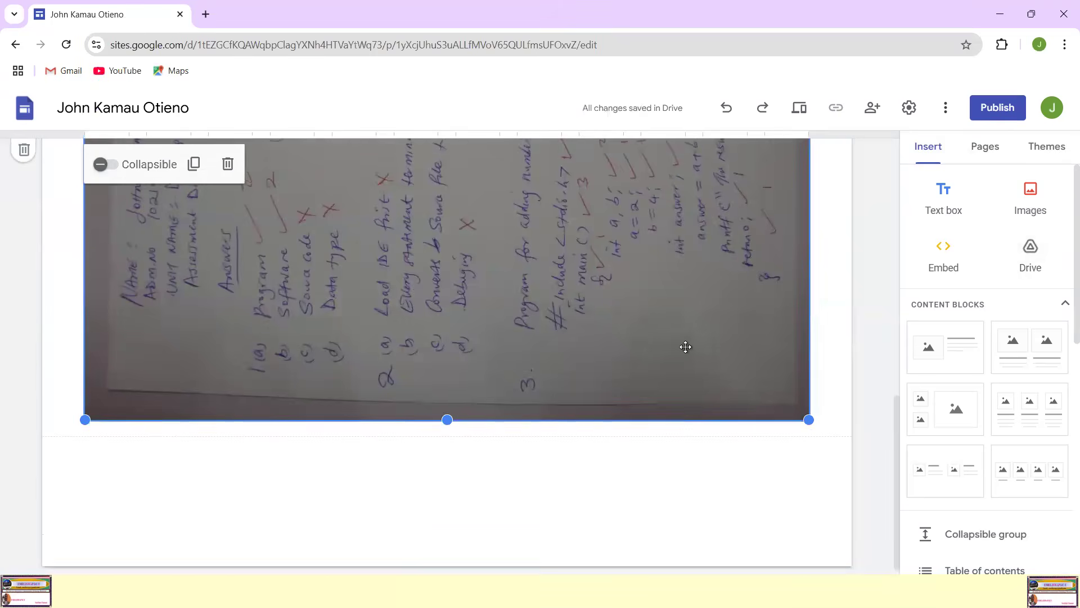
Step: Try narrowing the sentence and image block from its right edge to about three quarters of the content width, then restore full width
scroll(685, 347, up, 4)
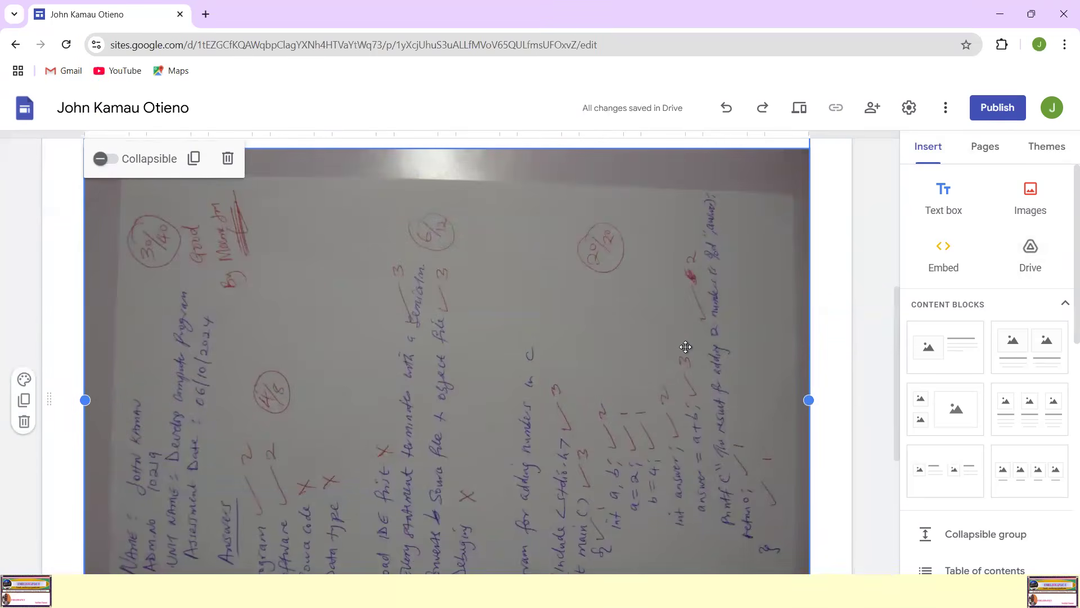
scroll(685, 346, up, 1)
scroll(686, 347, down, 1)
drag(809, 400, 647, 404)
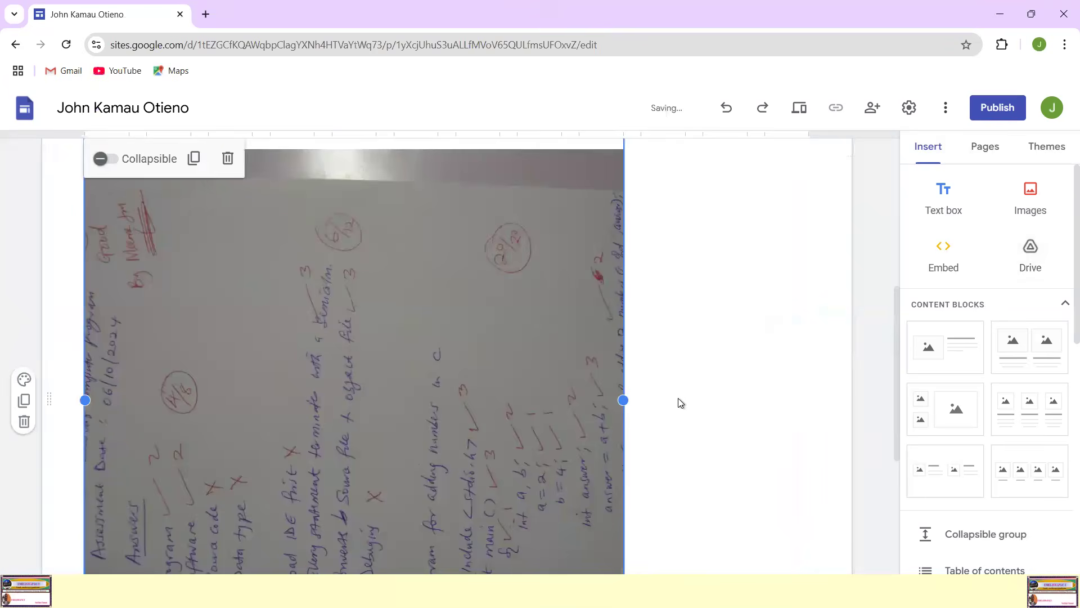
scroll(740, 389, up, 3)
click(612, 403)
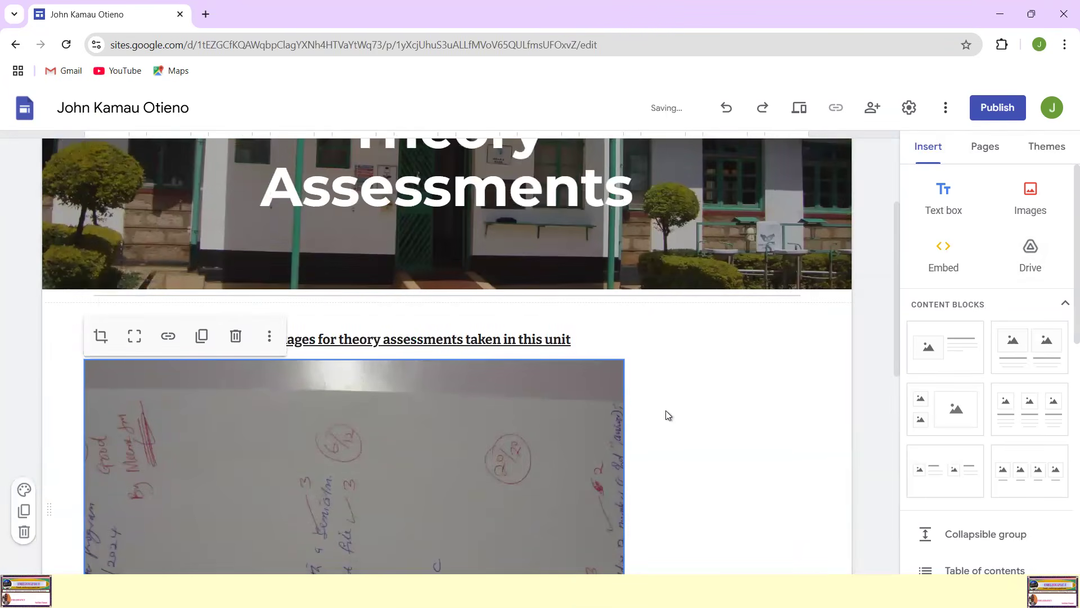
scroll(671, 409, down, 5)
drag(622, 280, 809, 280)
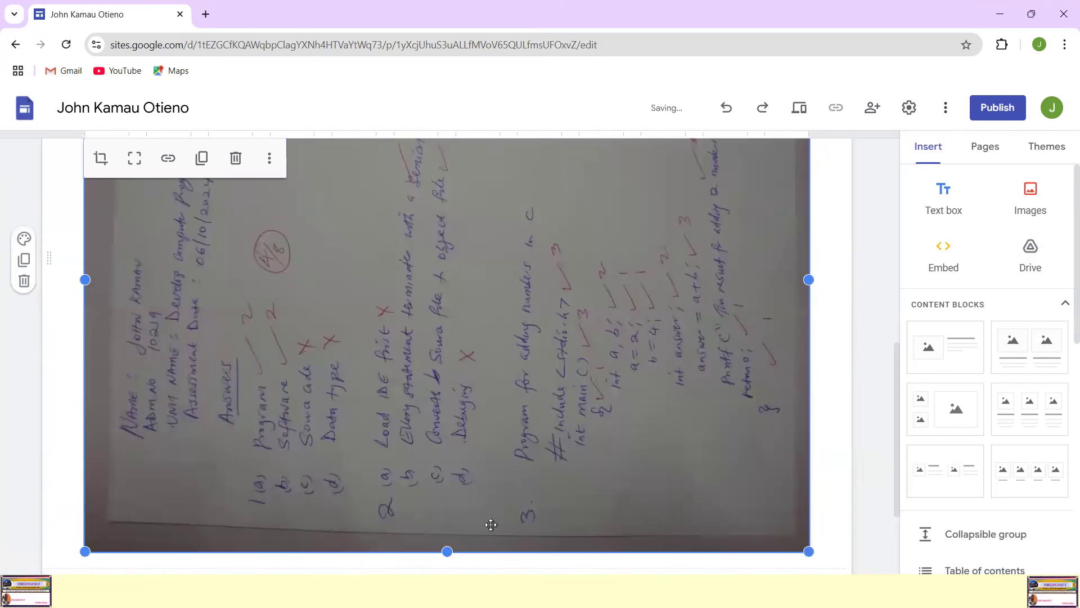
Step: Shorten the marked script image slightly by moving its bottom edge up
drag(448, 551, 452, 498)
drag(447, 552, 453, 504)
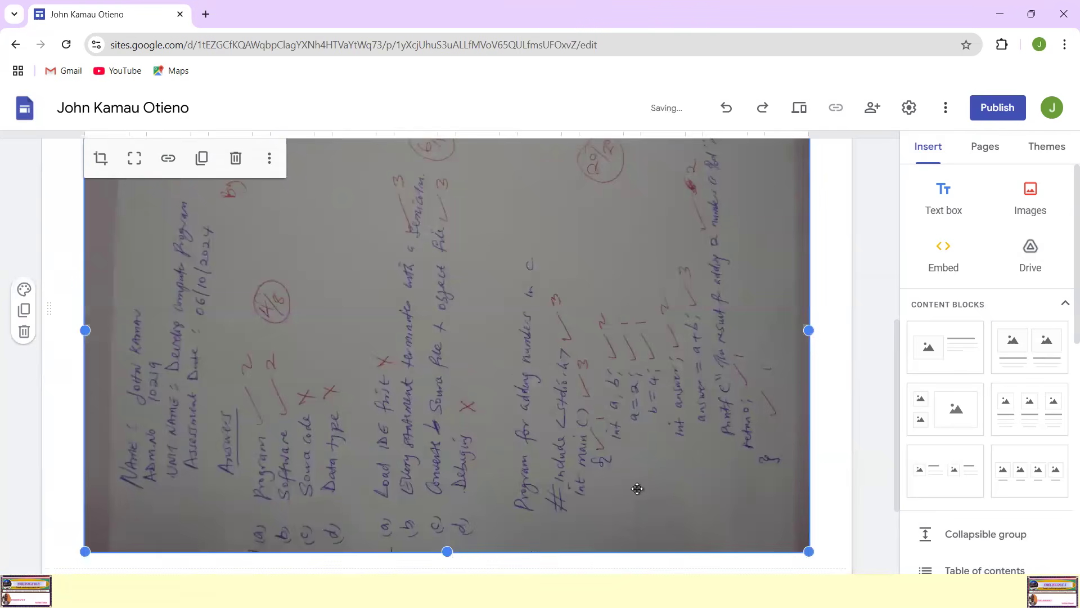
click(836, 364)
scroll(837, 363, up, 3)
scroll(666, 369, down, 6)
Step: Shrink the sentence and image block to about three quarters of the content width and move it against the left content edge
click(161, 413)
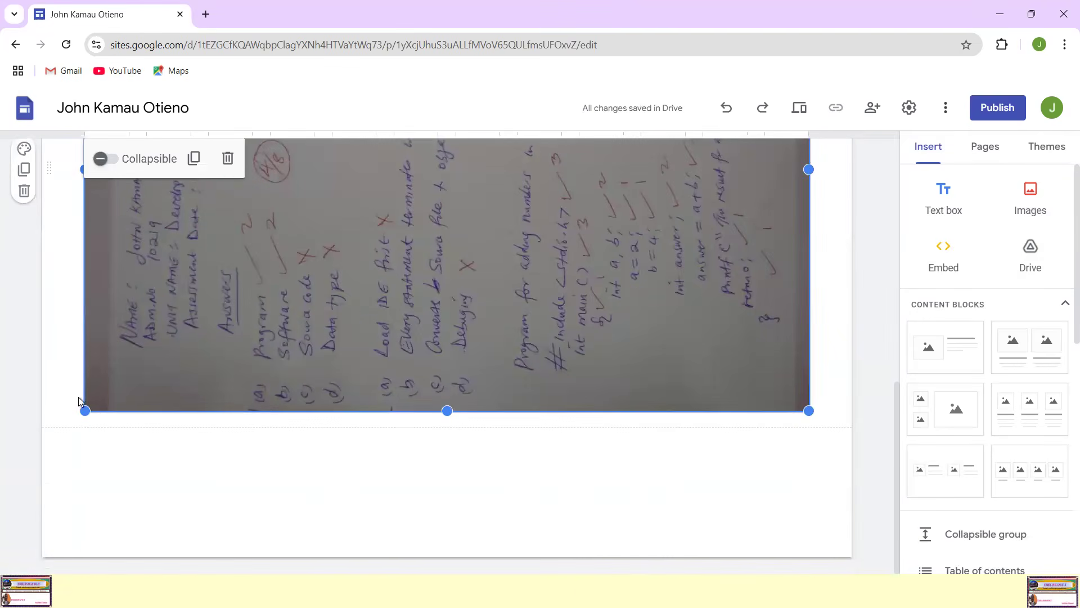
drag(84, 408, 260, 358)
scroll(707, 345, up, 5)
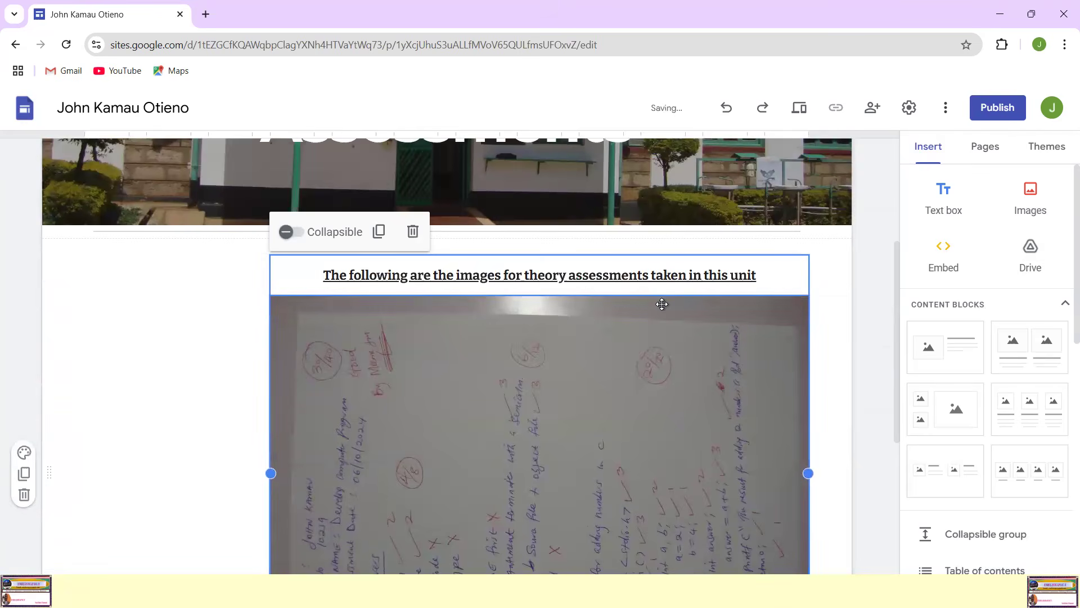
drag(661, 309, 234, 293)
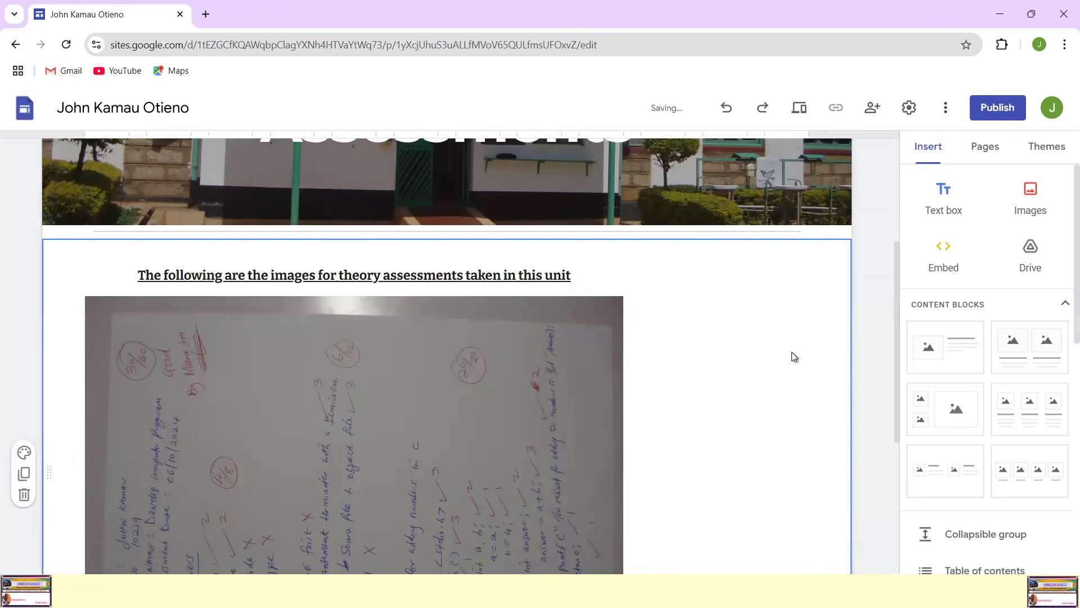
Step: Review the Theory Assessments page from its header to the end of the marked script image to check the layout
scroll(789, 353, up, 4)
scroll(789, 352, down, 6)
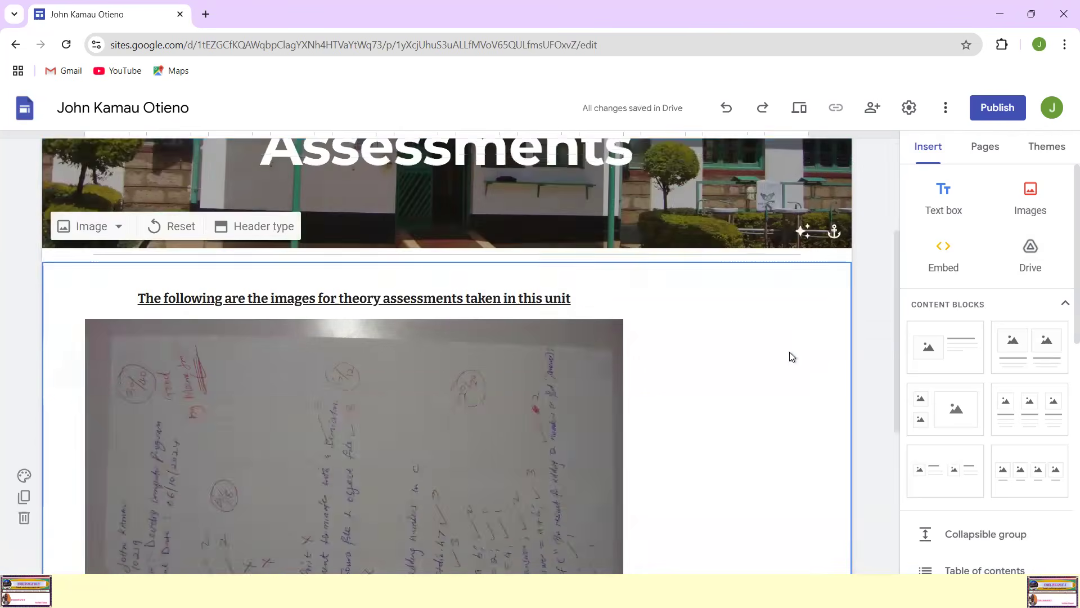
click(472, 372)
scroll(731, 370, down, 3)
scroll(730, 370, up, 5)
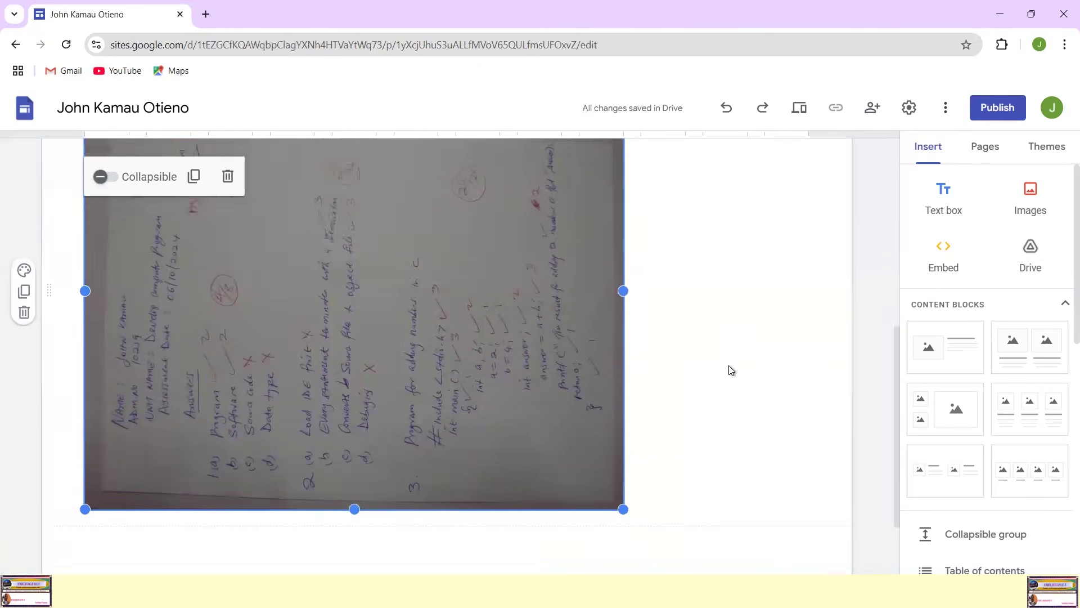
scroll(731, 370, down, 4)
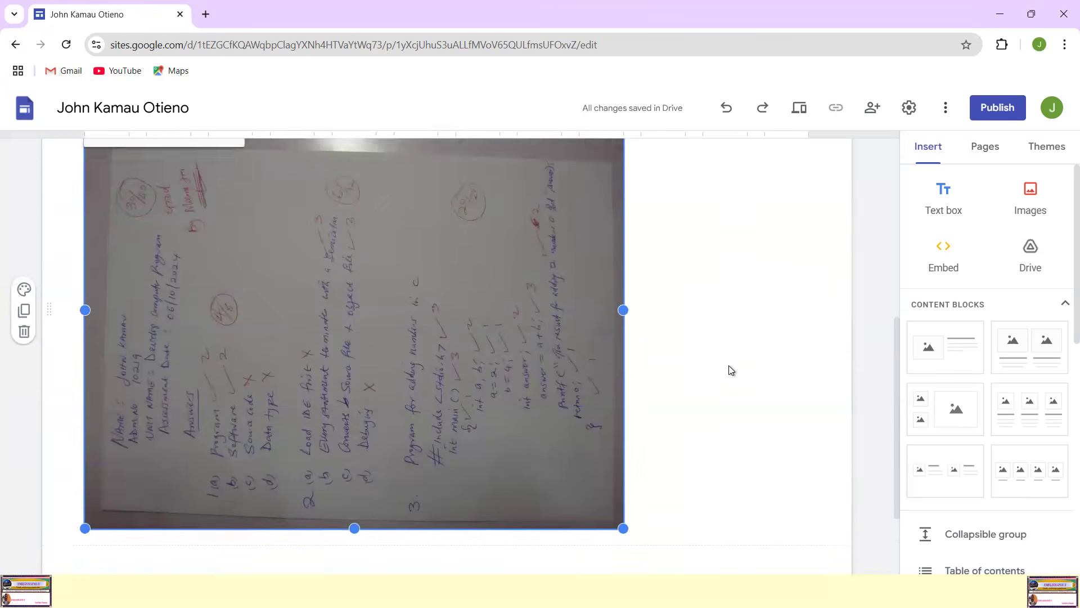
scroll(743, 360, up, 4)
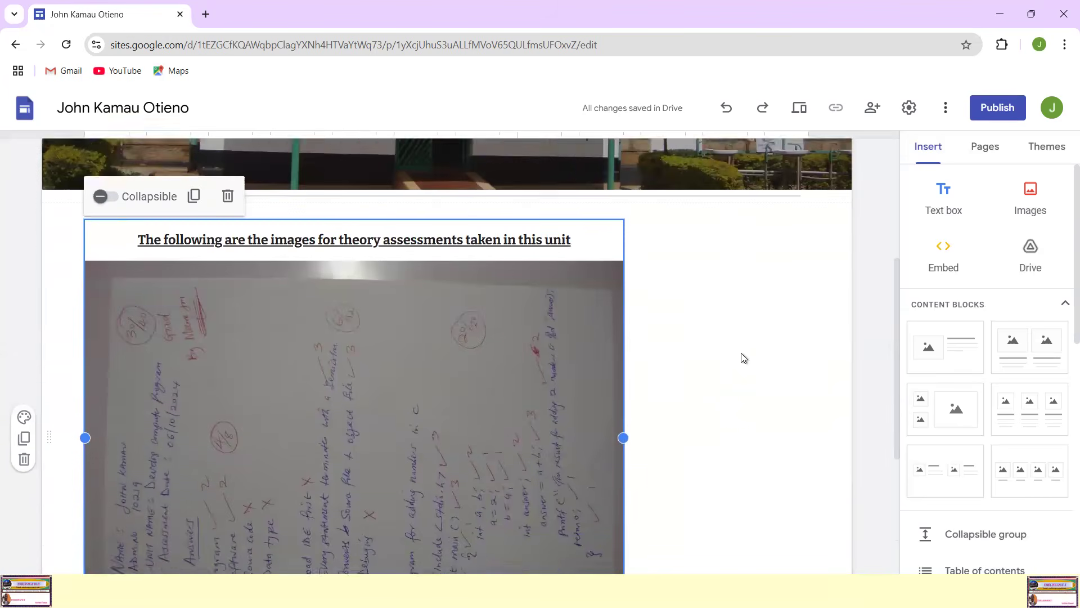
scroll(710, 395, down, 5)
click(569, 429)
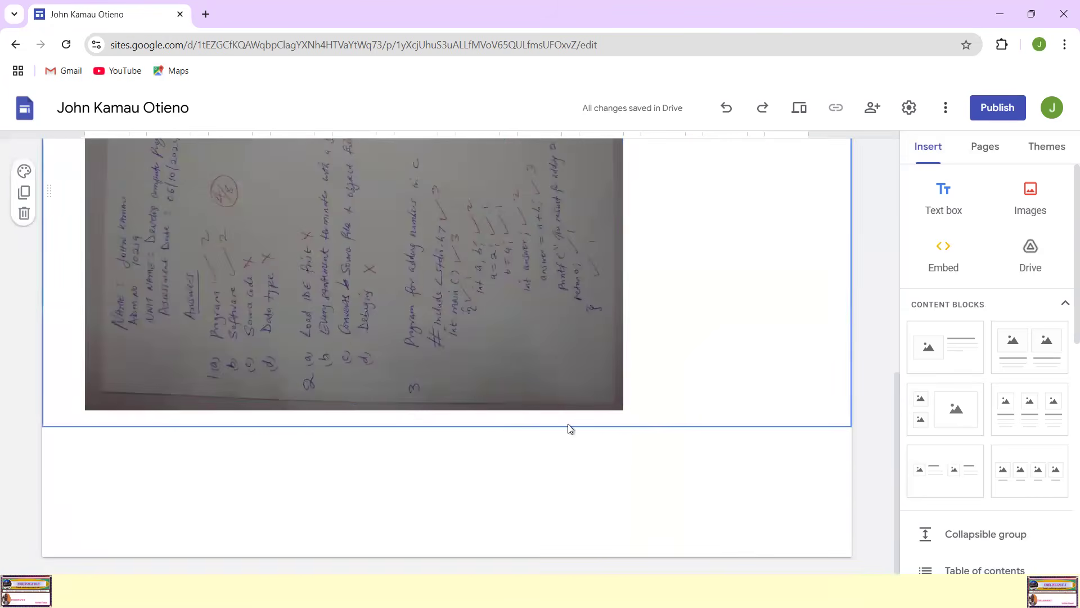
click(643, 340)
scroll(839, 331, up, 4)
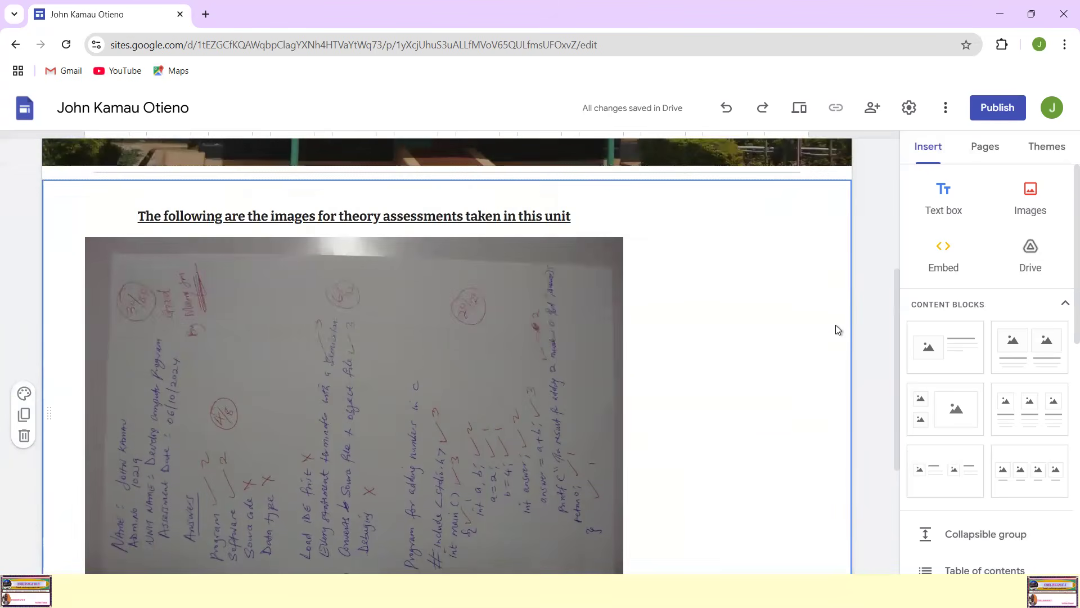
scroll(839, 330, up, 2)
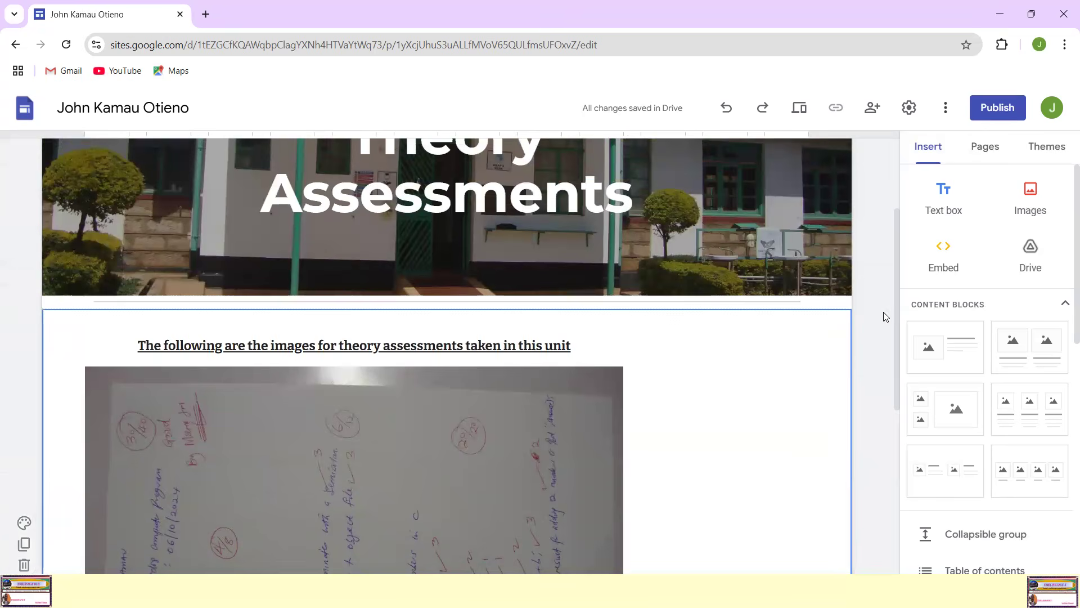
click(865, 331)
scroll(701, 399, up, 3)
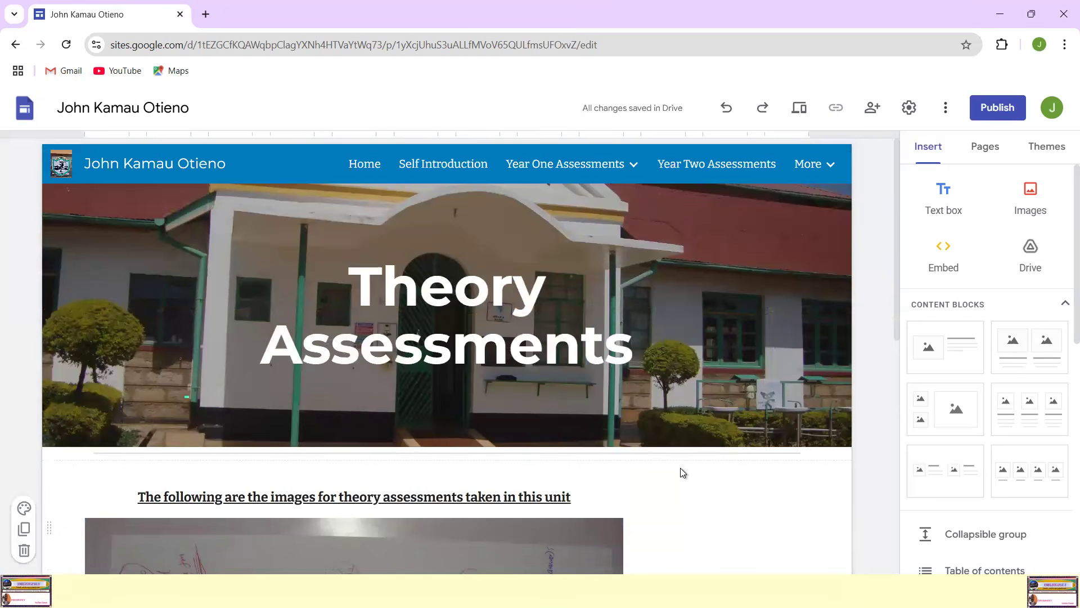
scroll(714, 495, down, 2)
scroll(714, 500, up, 2)
scroll(514, 404, down, 3)
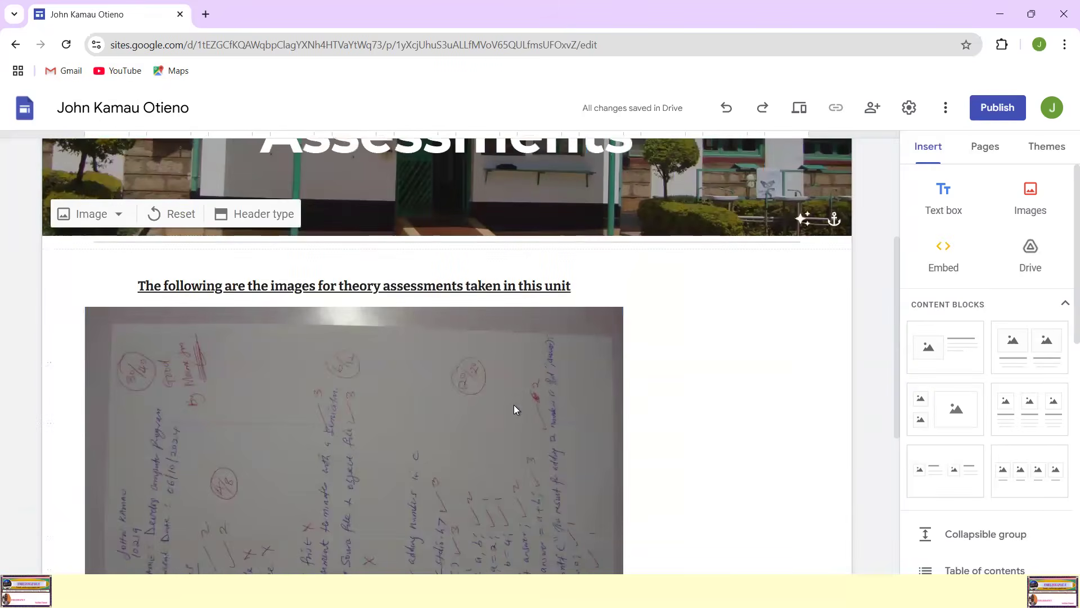
scroll(514, 404, up, 3)
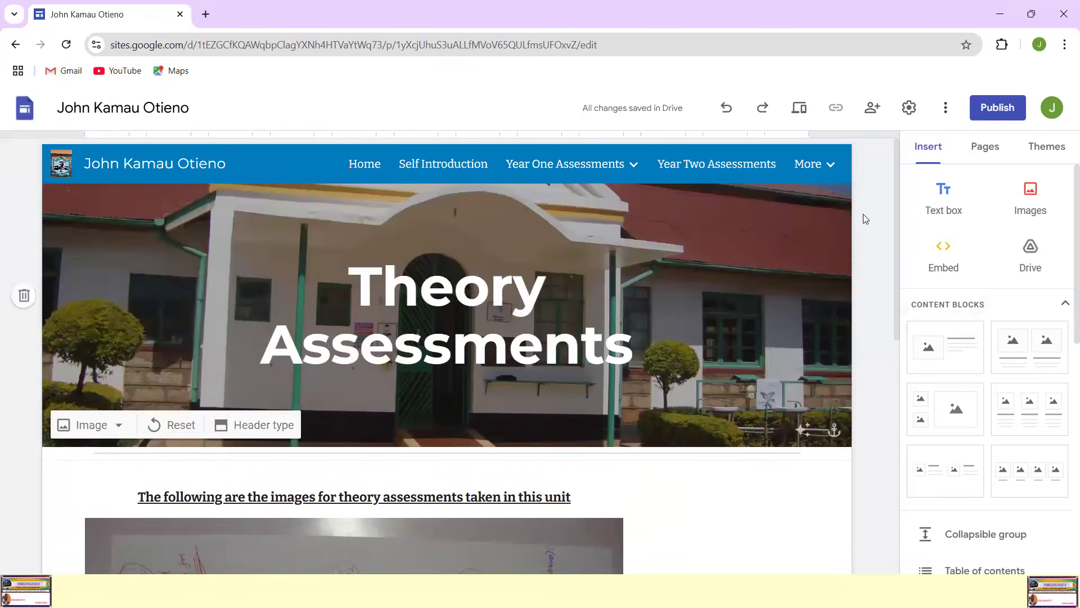
Step: View the Home and Year One Assessments pages, ending on the Develop Computer Program page
mouse_move(589, 178)
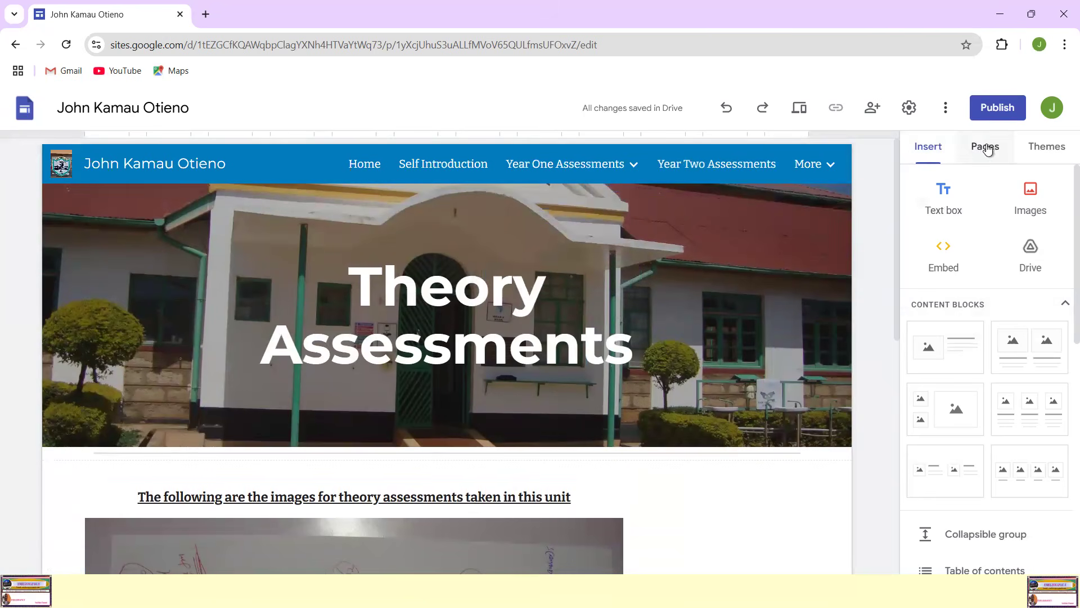
click(364, 165)
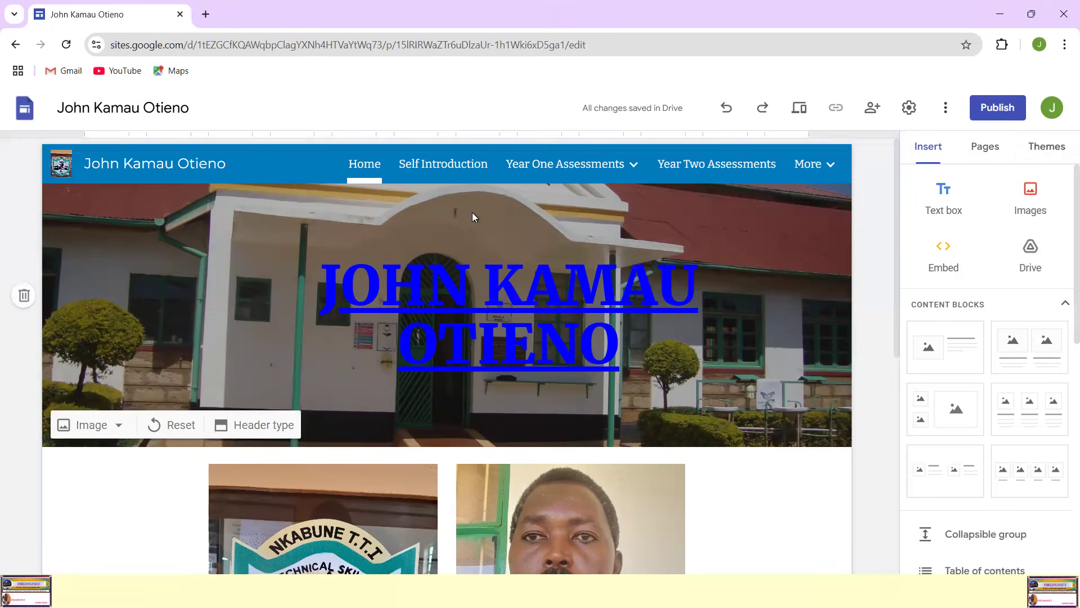
mouse_move(557, 164)
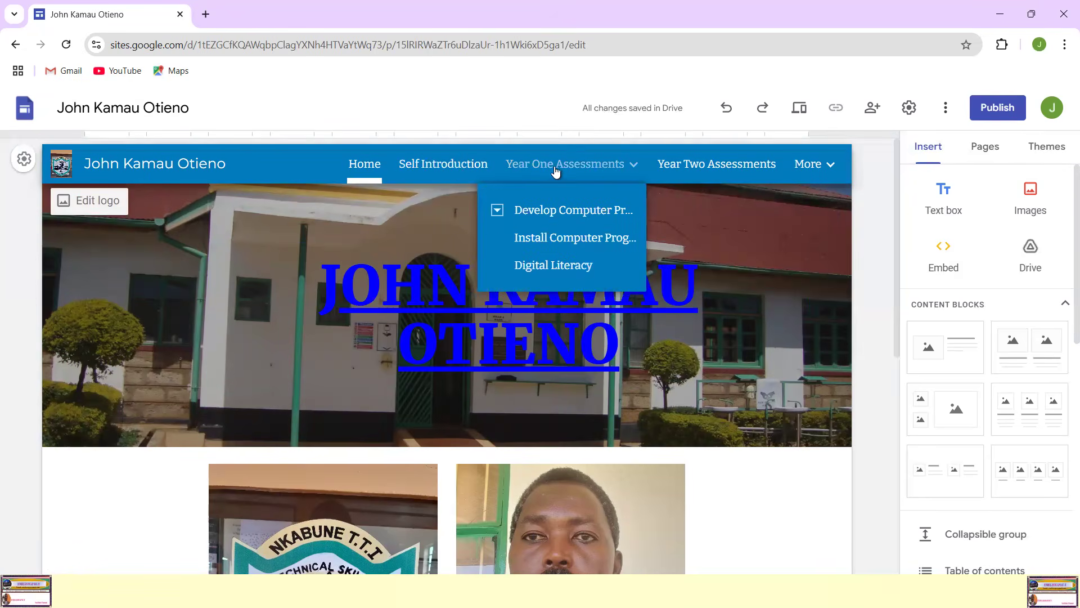
click(595, 169)
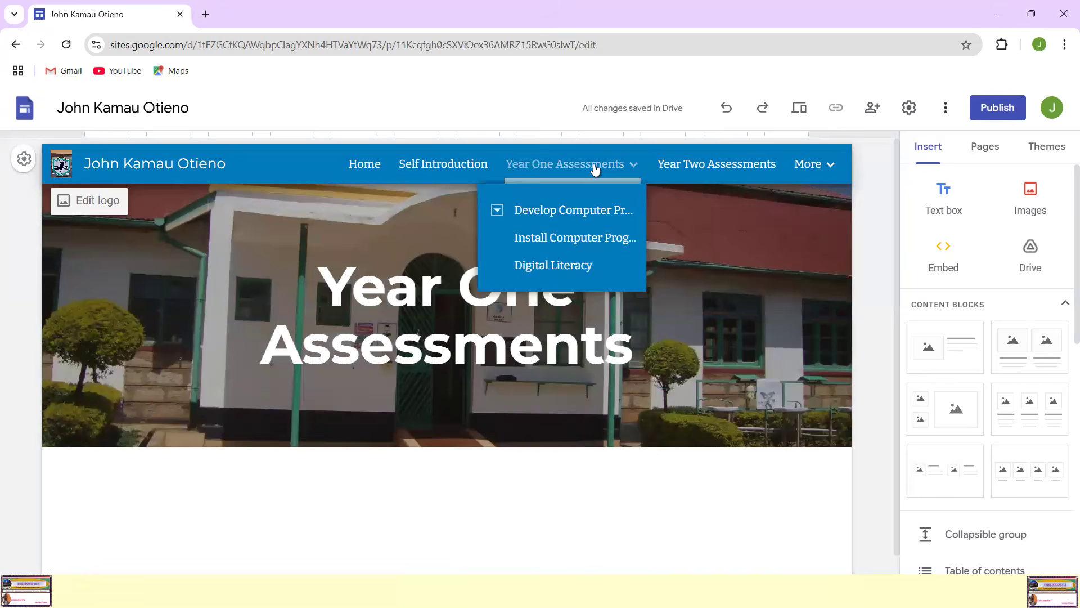
click(567, 211)
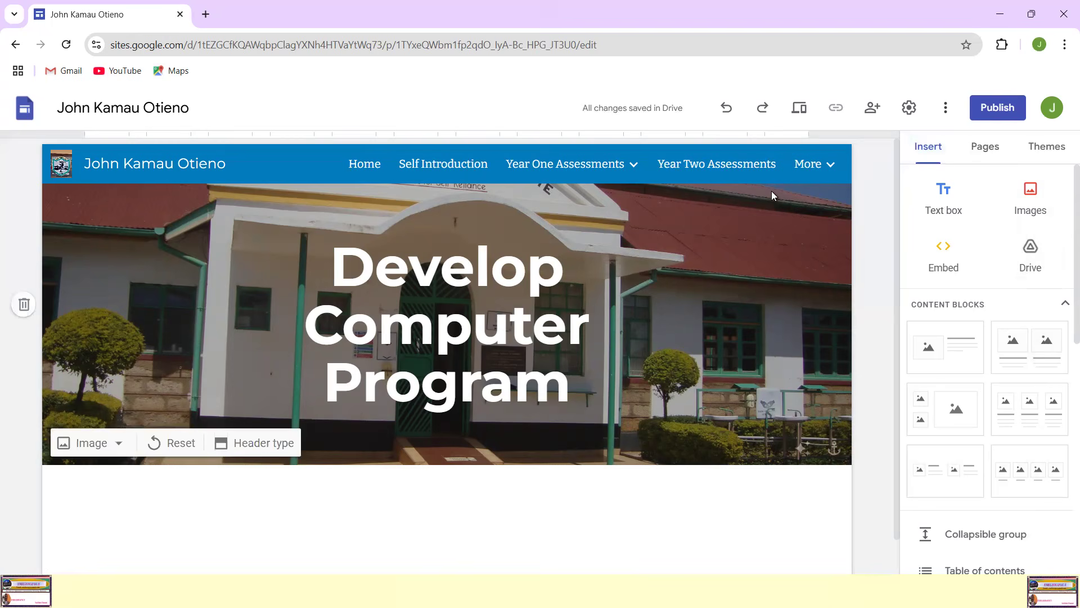
Step: Open the Practical Assessments subpage of Develop Computer Program and bring its empty content area into view
mouse_move(585, 166)
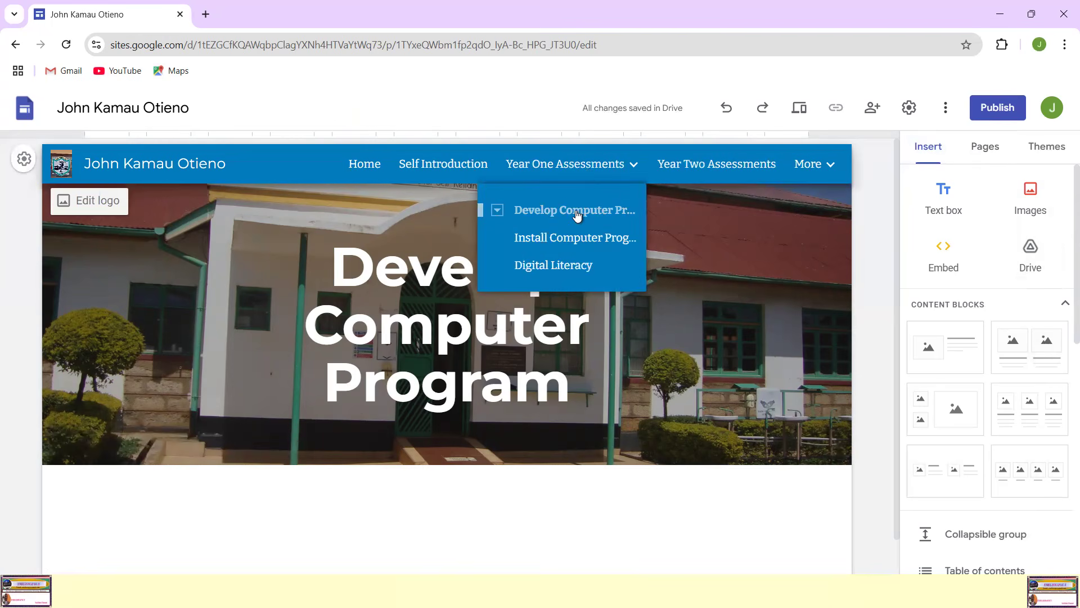
click(497, 211)
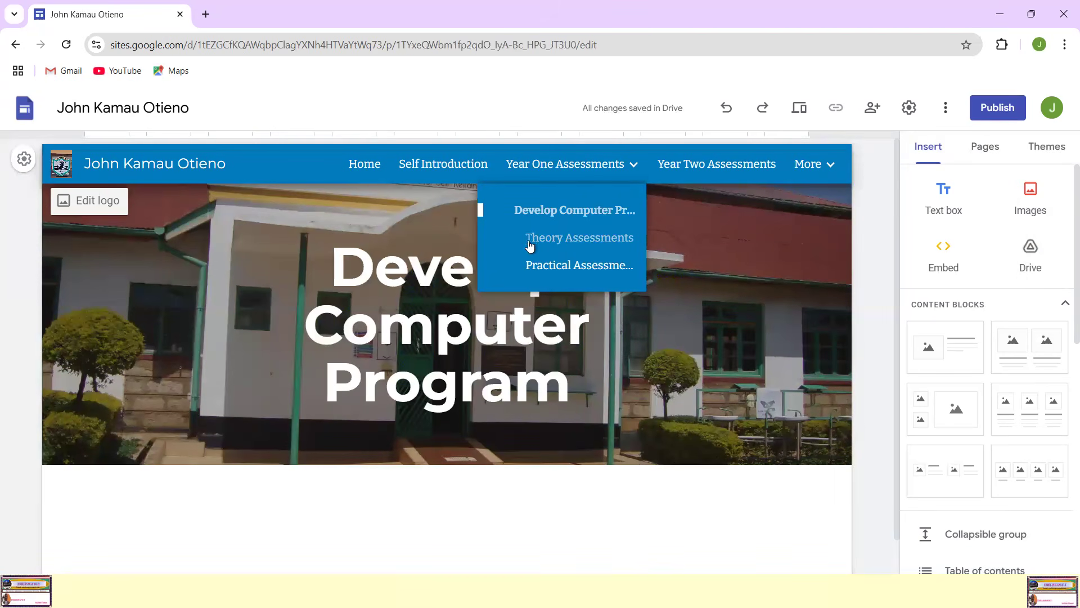
click(574, 267)
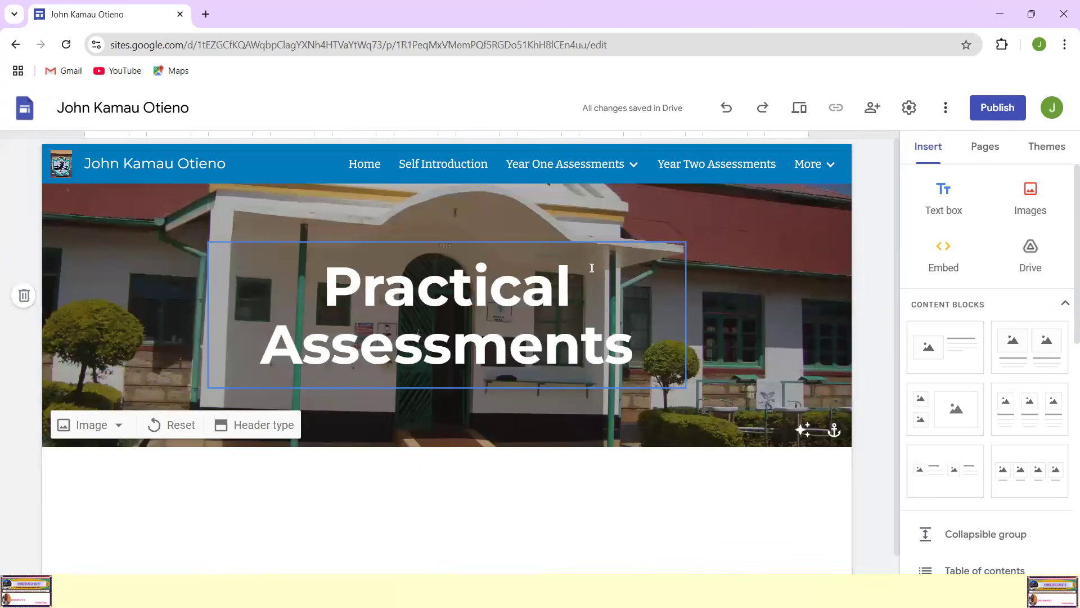
scroll(829, 357, down, 1)
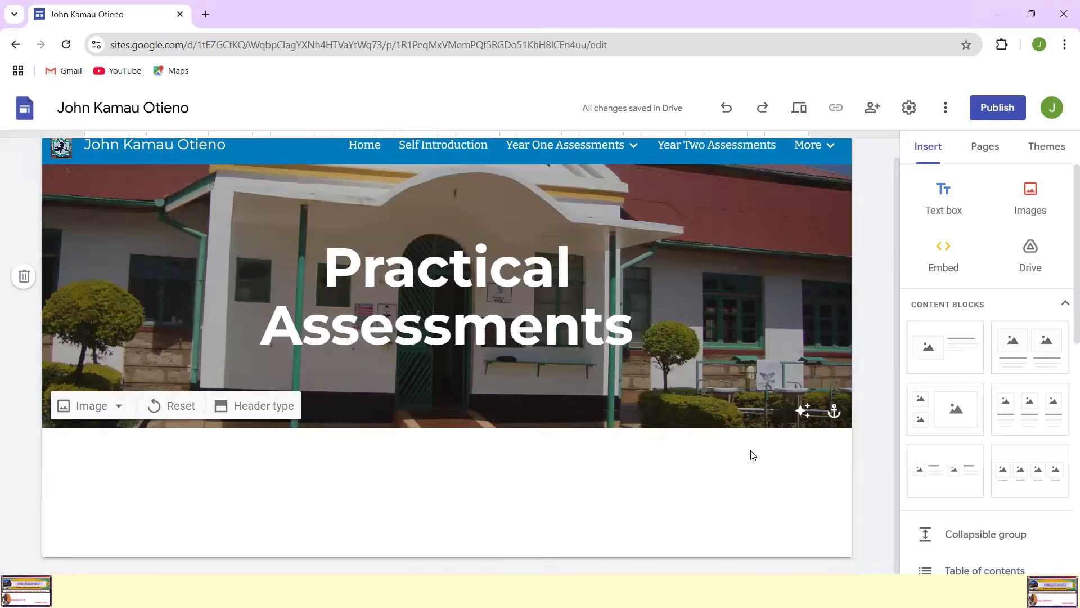
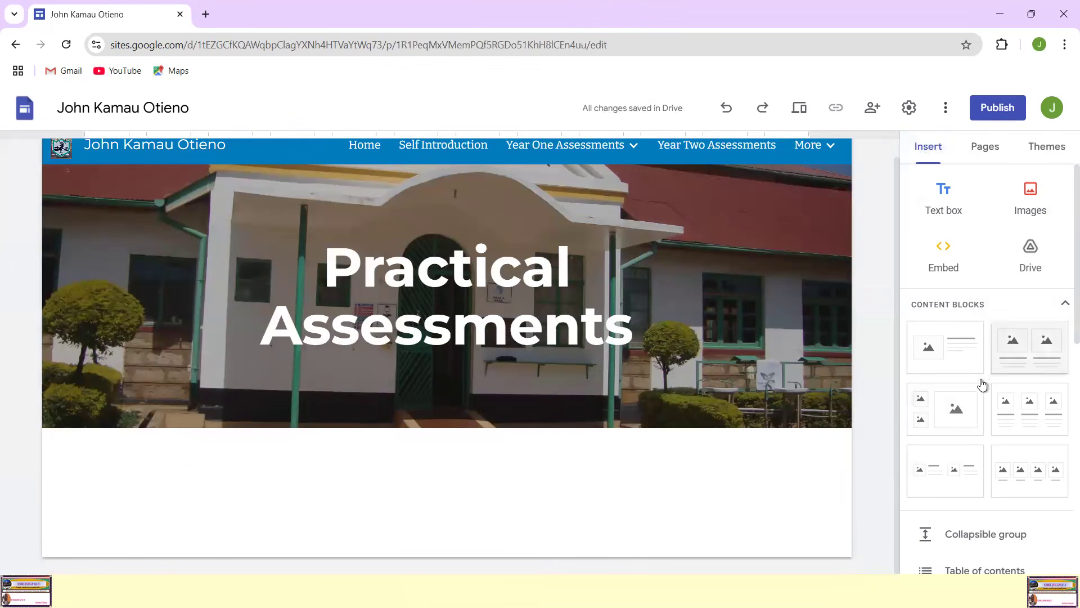
Step: Insert a divider directly below the header of the Practical Assessments page
scroll(982, 381, down, 5)
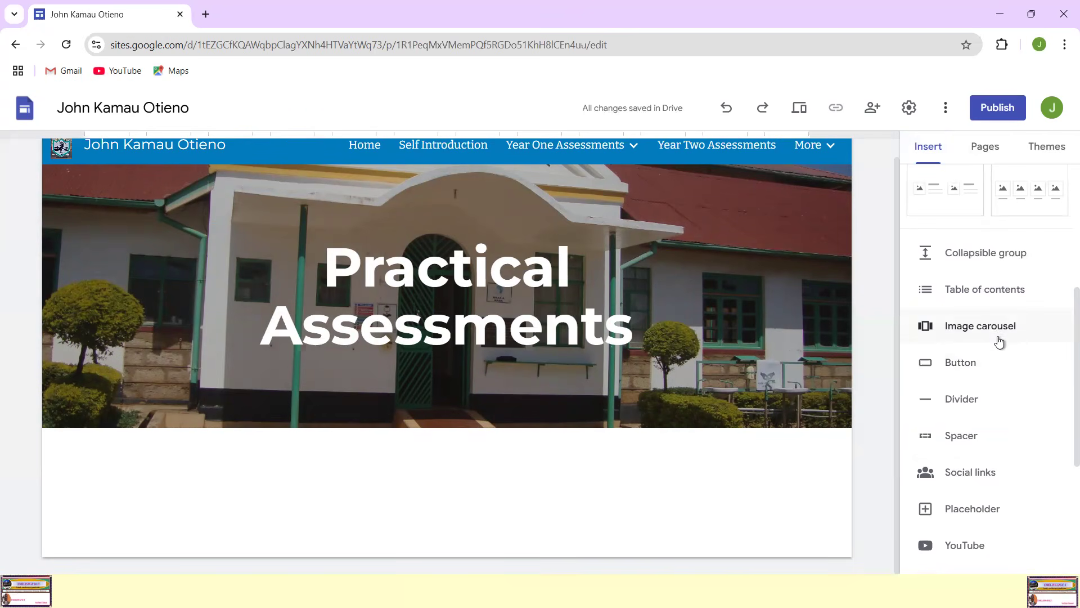
scroll(982, 421, down, 1)
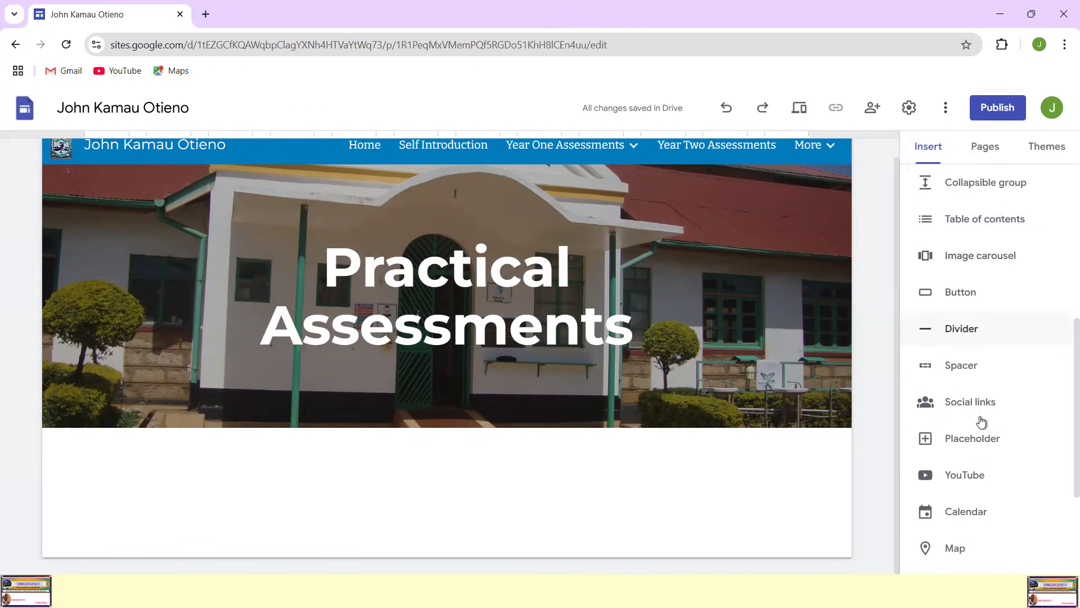
click(967, 330)
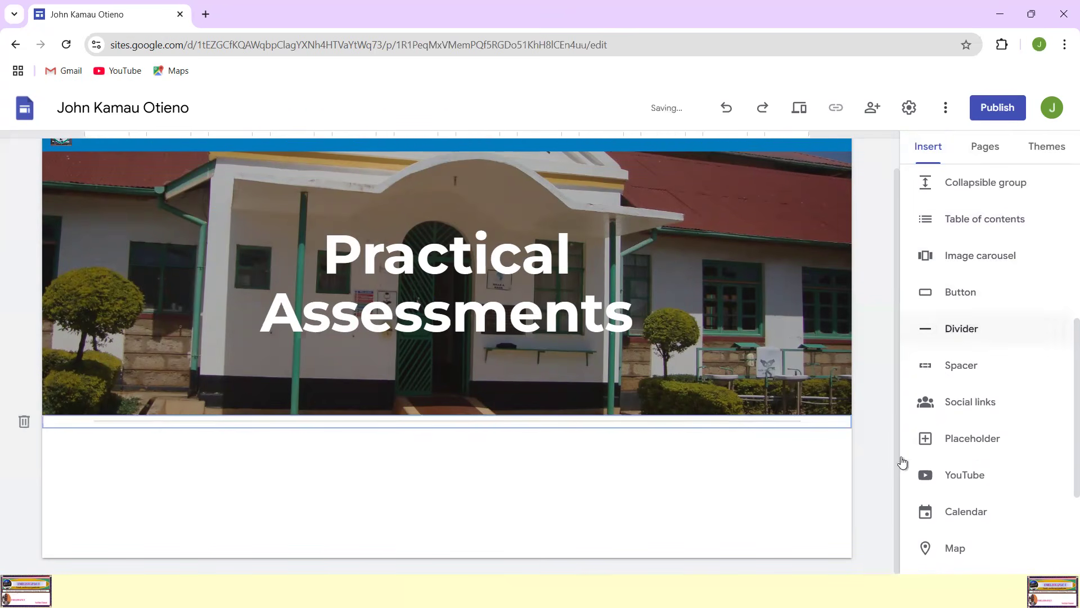
click(350, 464)
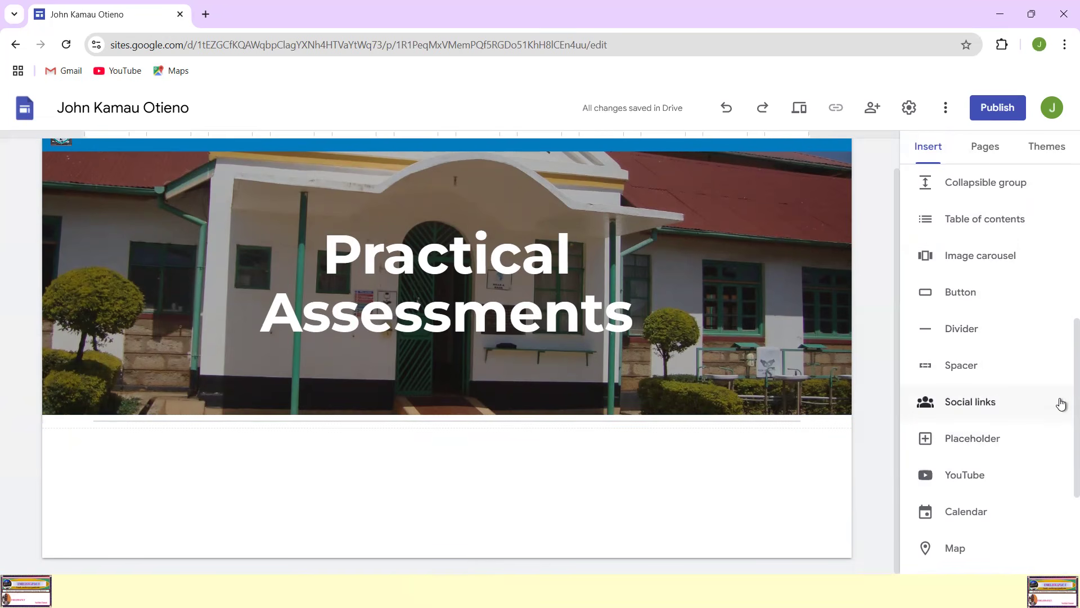
scroll(1061, 400, up, 6)
scroll(1061, 394, down, 4)
scroll(1061, 394, up, 4)
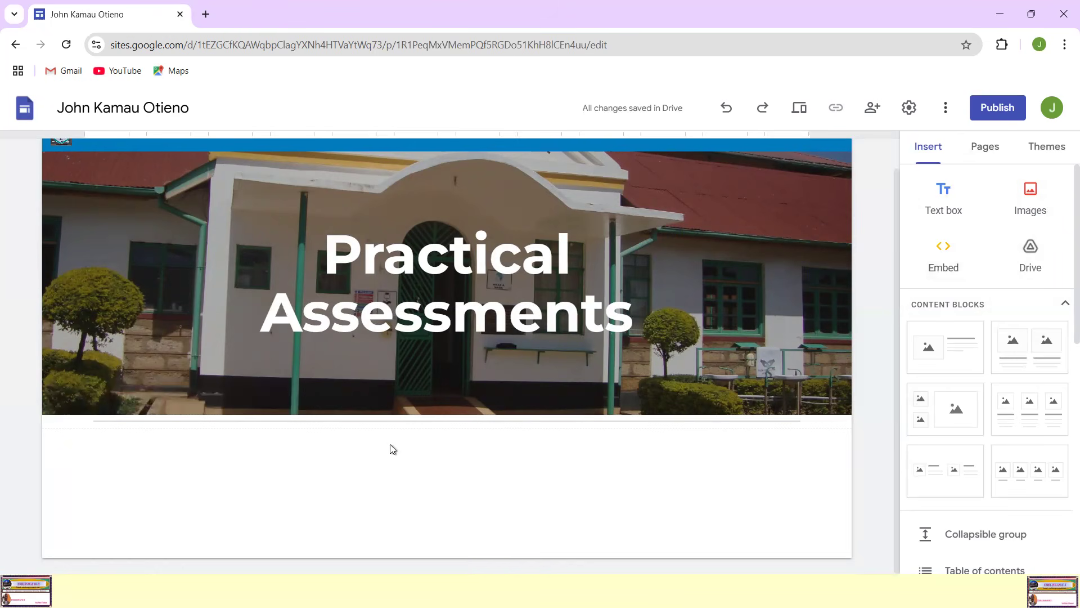
mouse_move(734, 329)
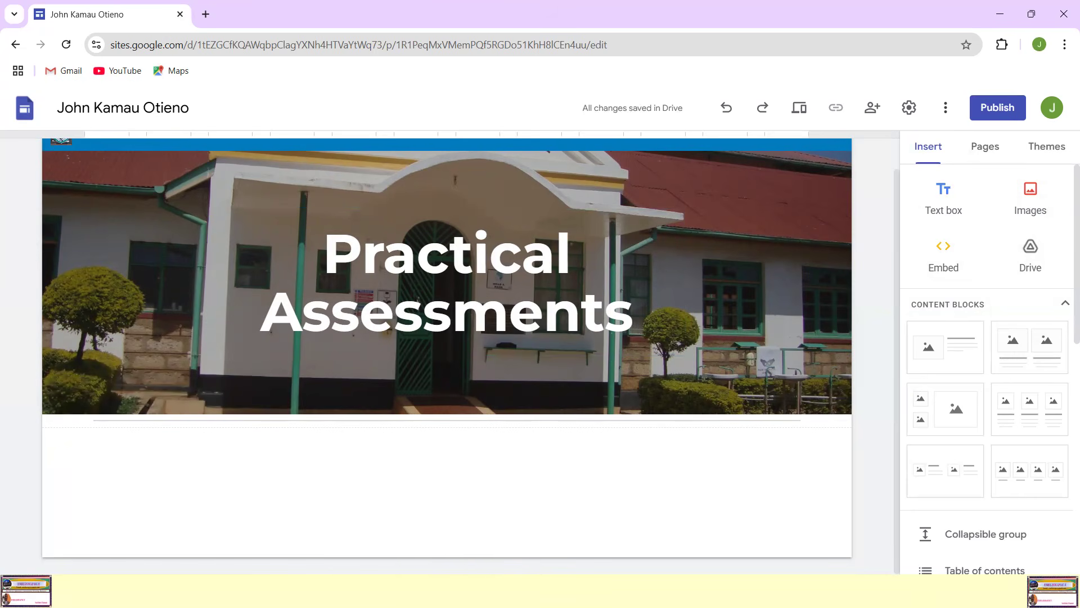
Step: Switch to File Explorer and open the Videos folder inside EPortfolio Elements
key(super)
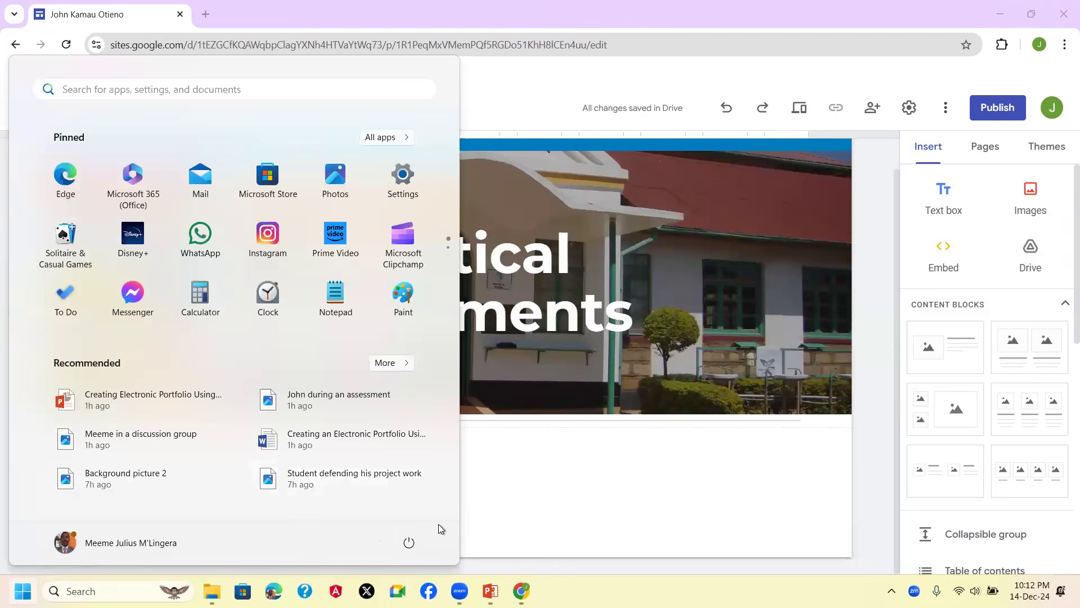
click(212, 591)
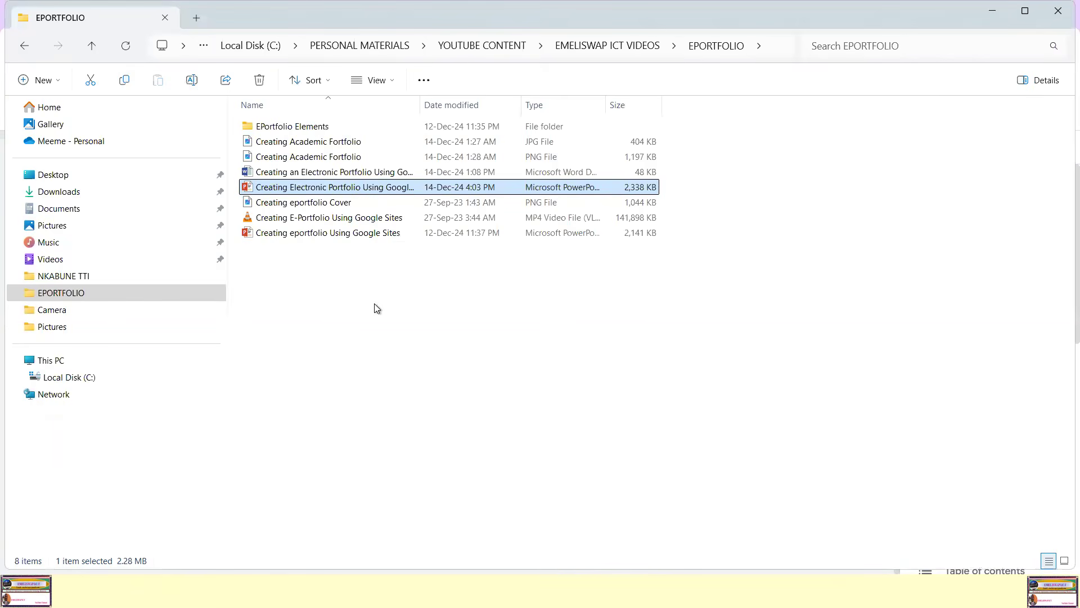
double_click(306, 127)
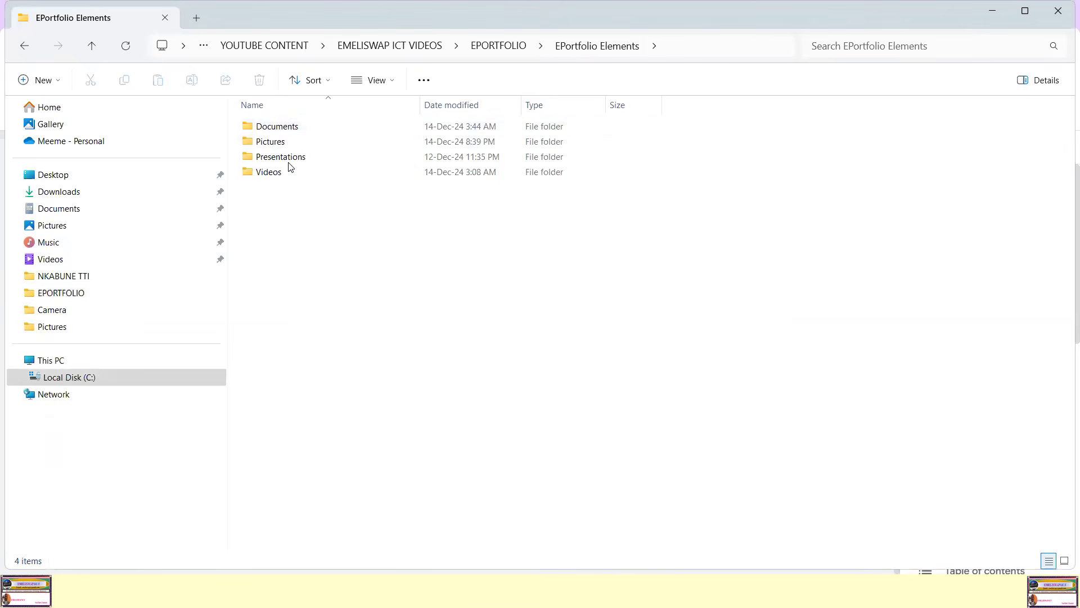
double_click(282, 175)
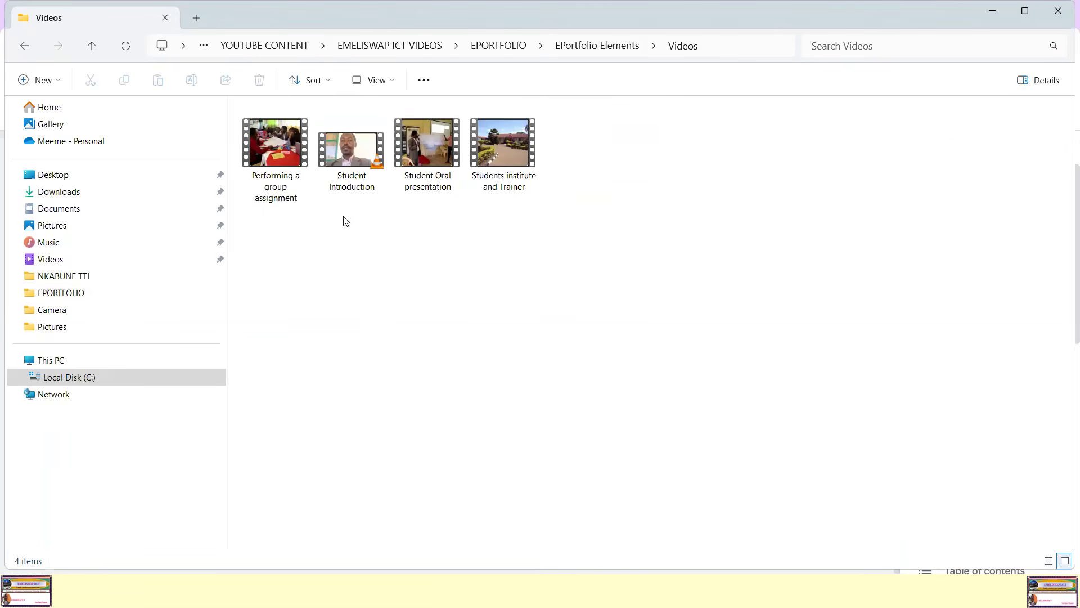
Step: Copy the "Performing a group assignment" video file from the Videos folder
mouse_move(272, 153)
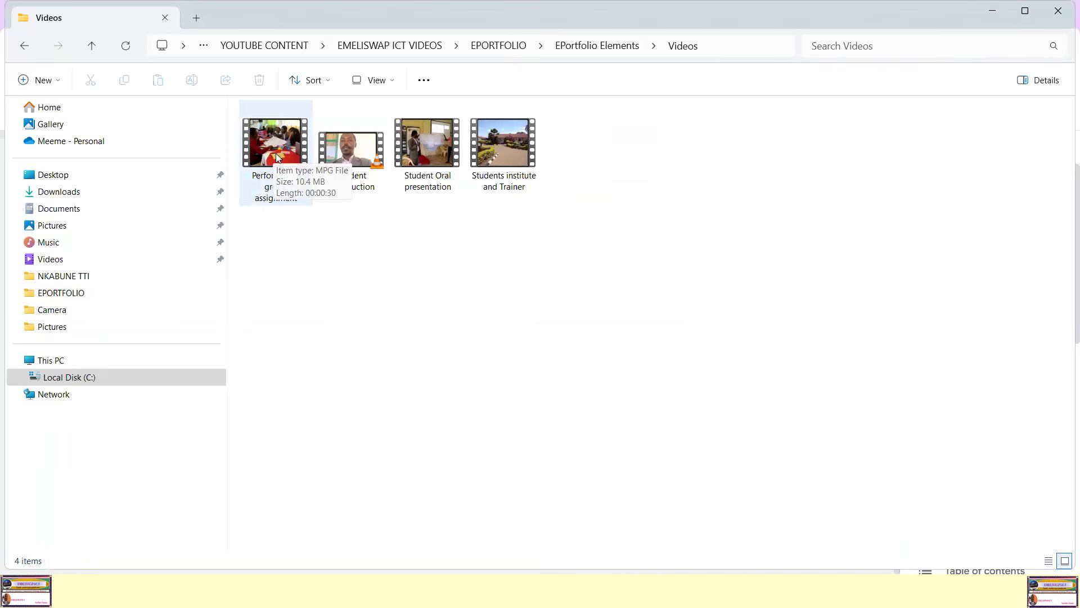
mouse_move(281, 152)
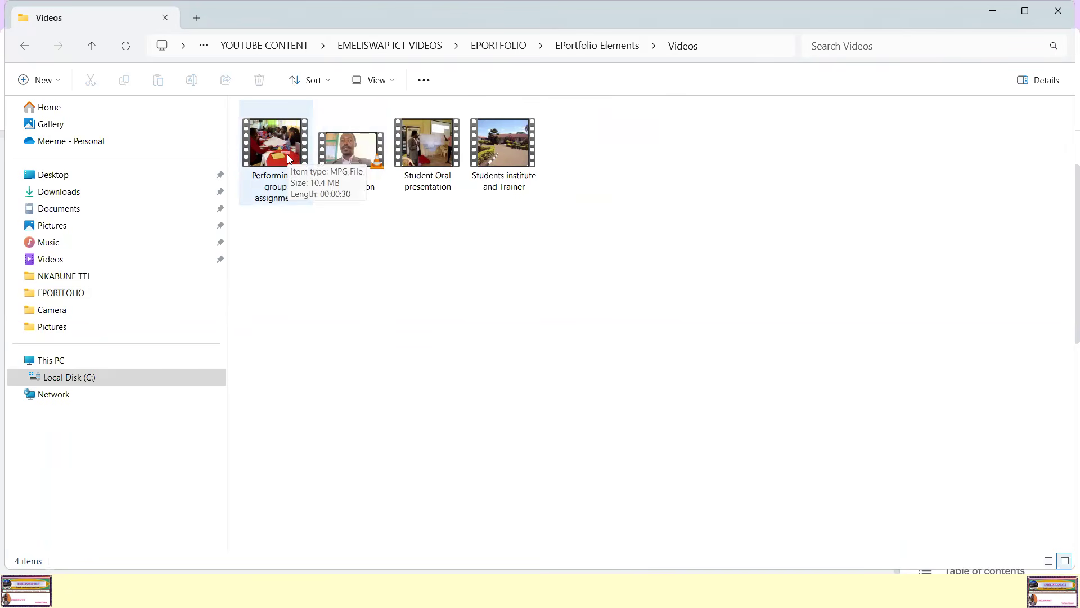
click(414, 253)
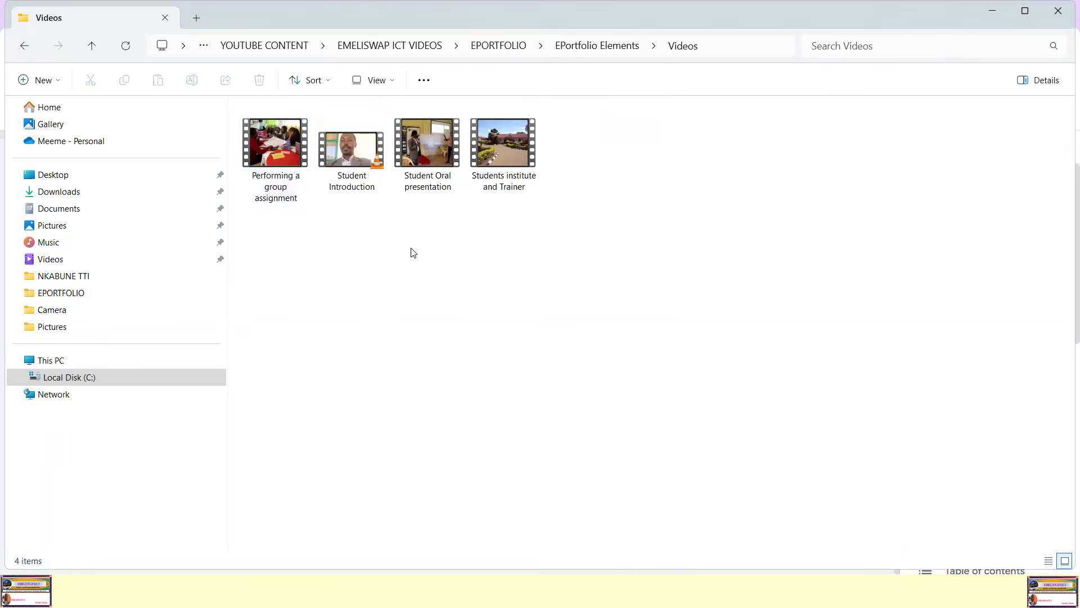
click(264, 189)
mouse_move(276, 142)
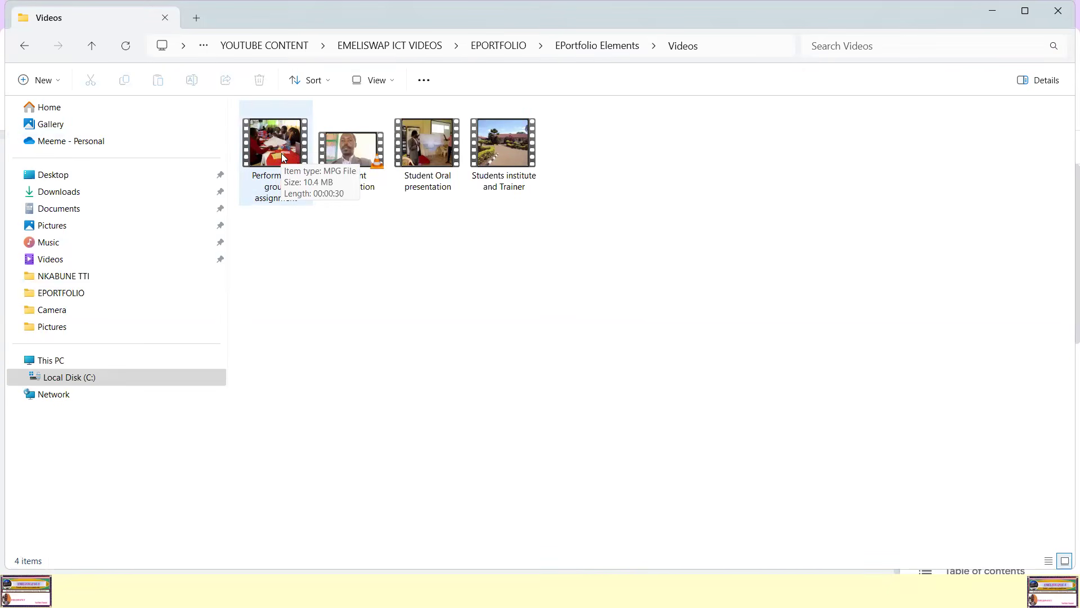
click(277, 148)
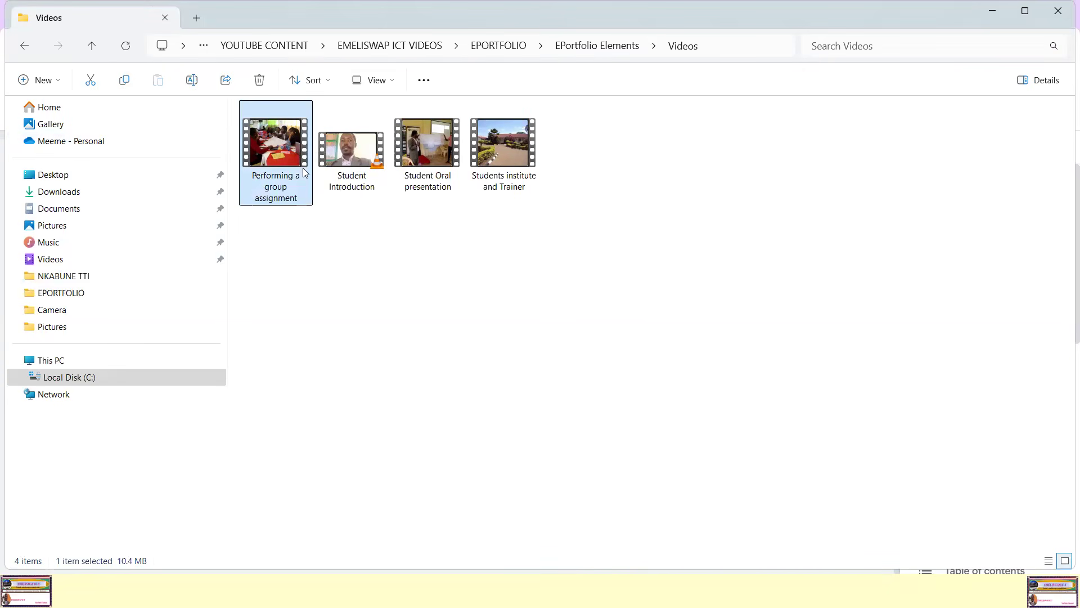
right_click(274, 144)
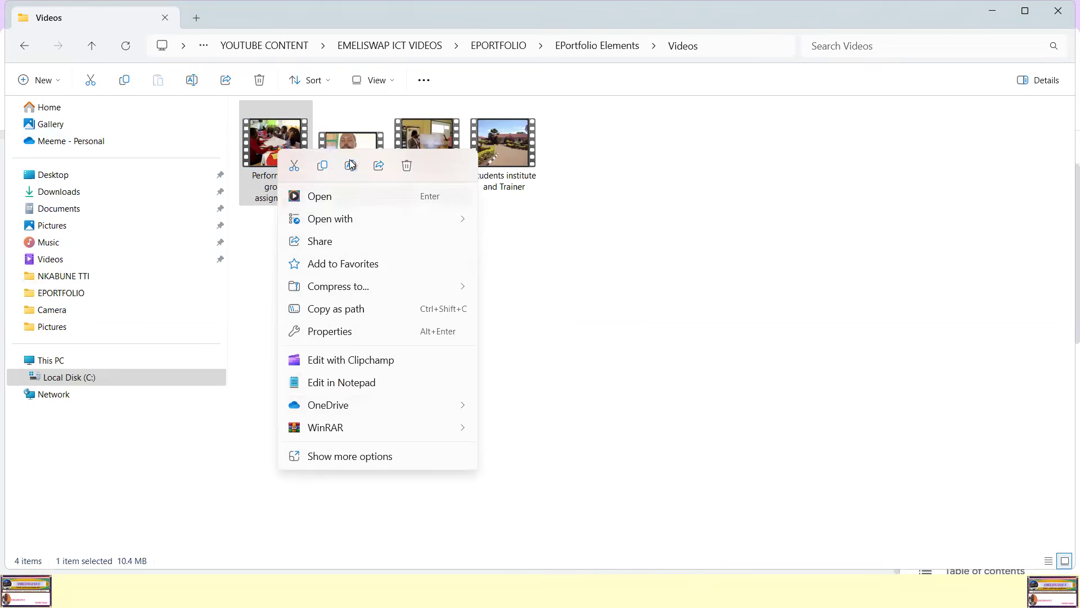
click(323, 165)
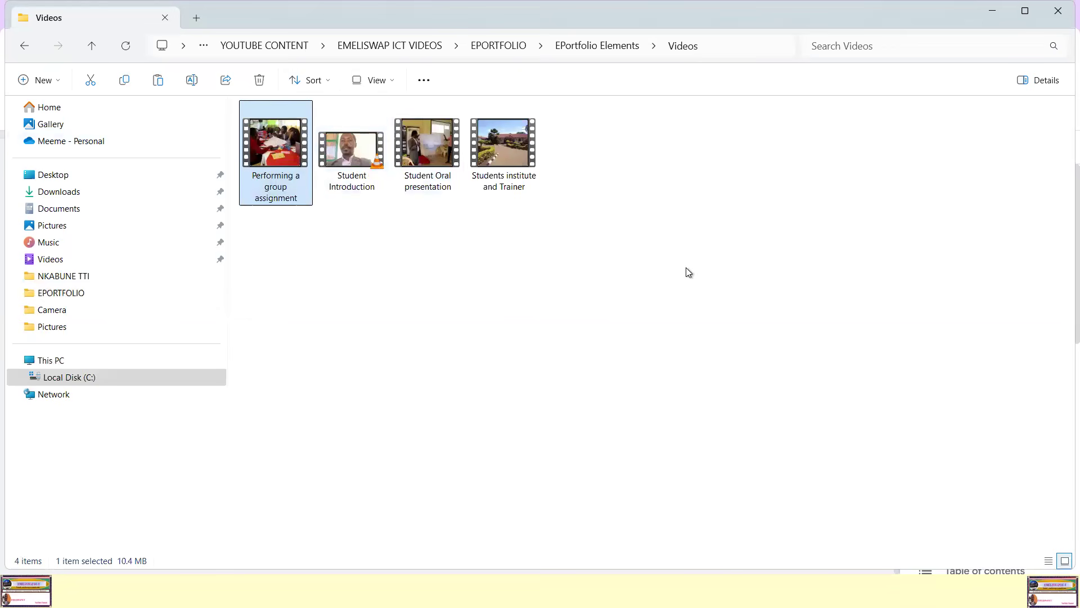
click(446, 281)
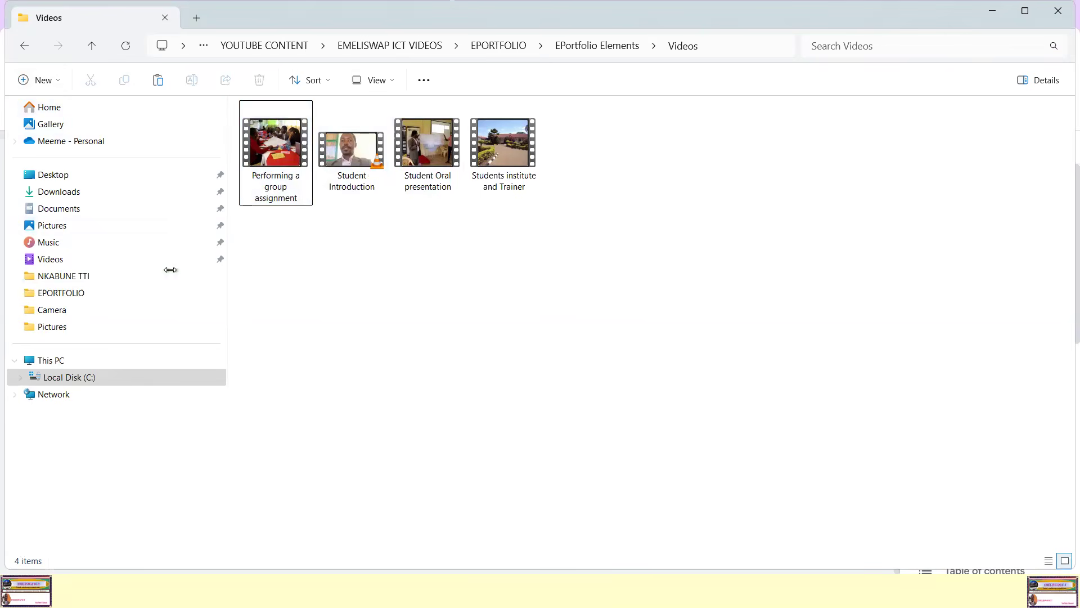
Step: Paste the copied video into the personal OneDrive folder, replacing the existing file of the same name
click(93, 144)
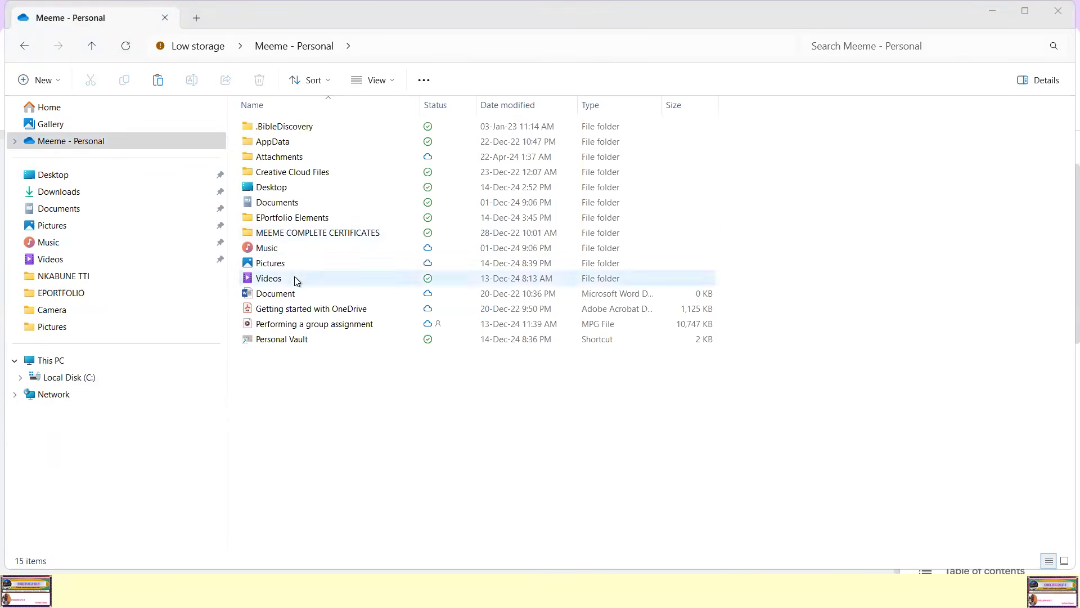
click(322, 379)
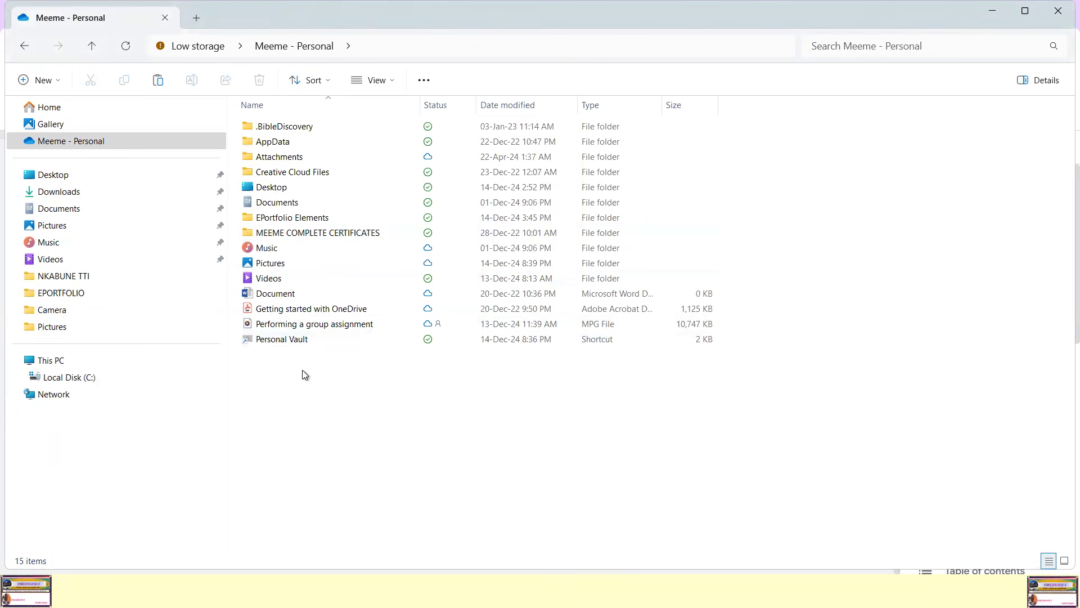
right_click(301, 370)
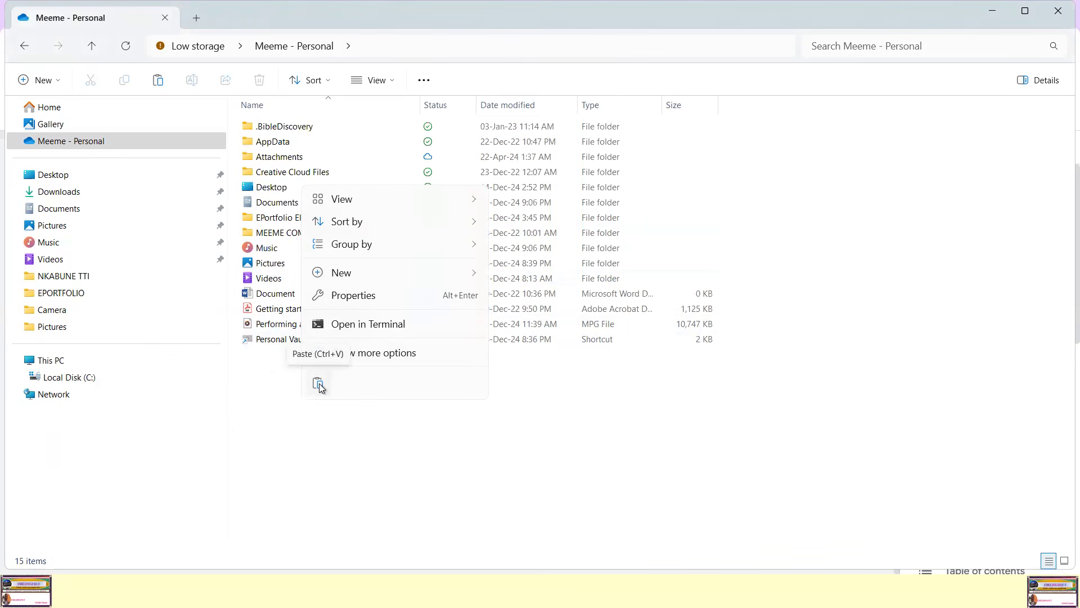
click(318, 385)
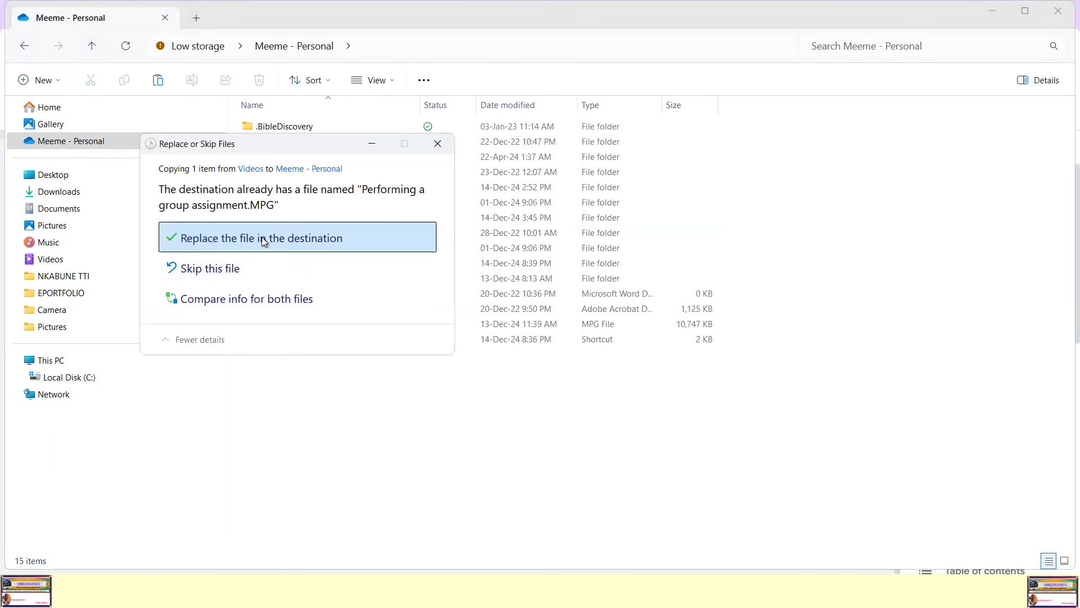
click(261, 237)
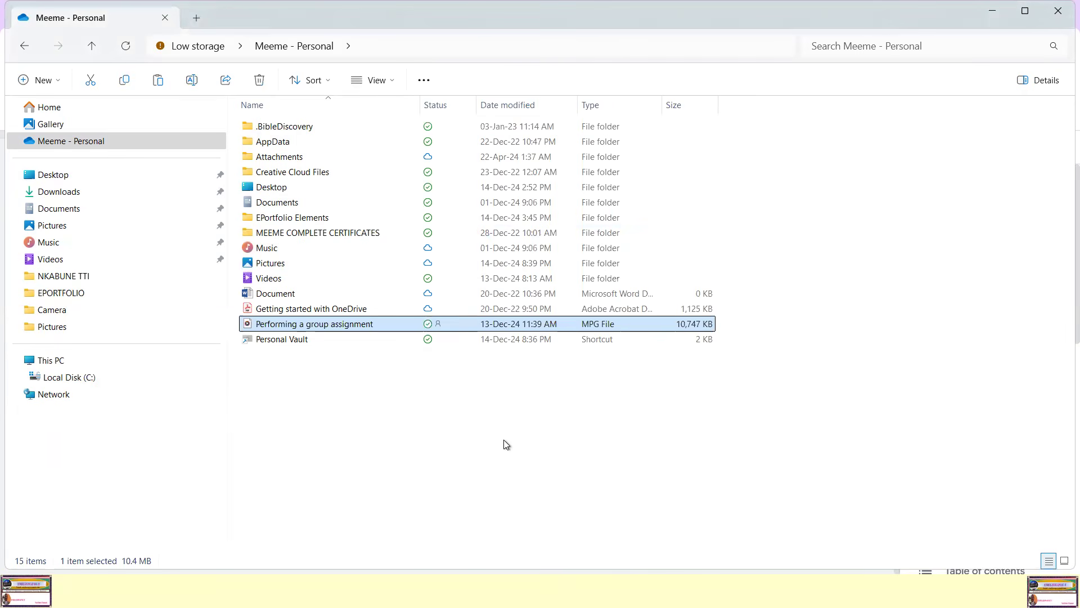
click(497, 422)
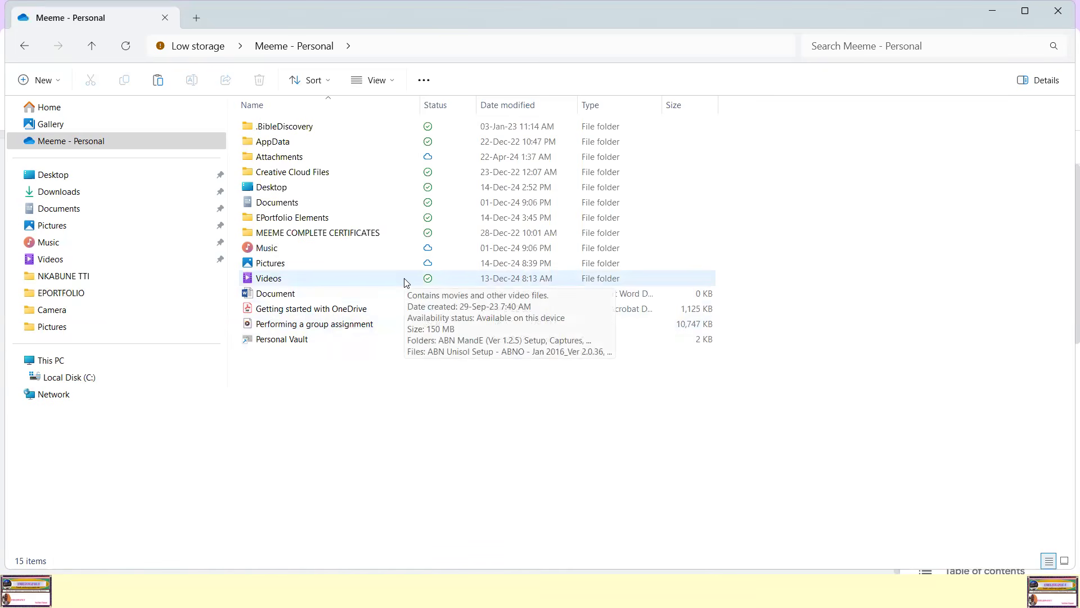
Step: Copy the OneDrive sharing link of the "Performing a group assignment" video
click(312, 327)
right_click(343, 326)
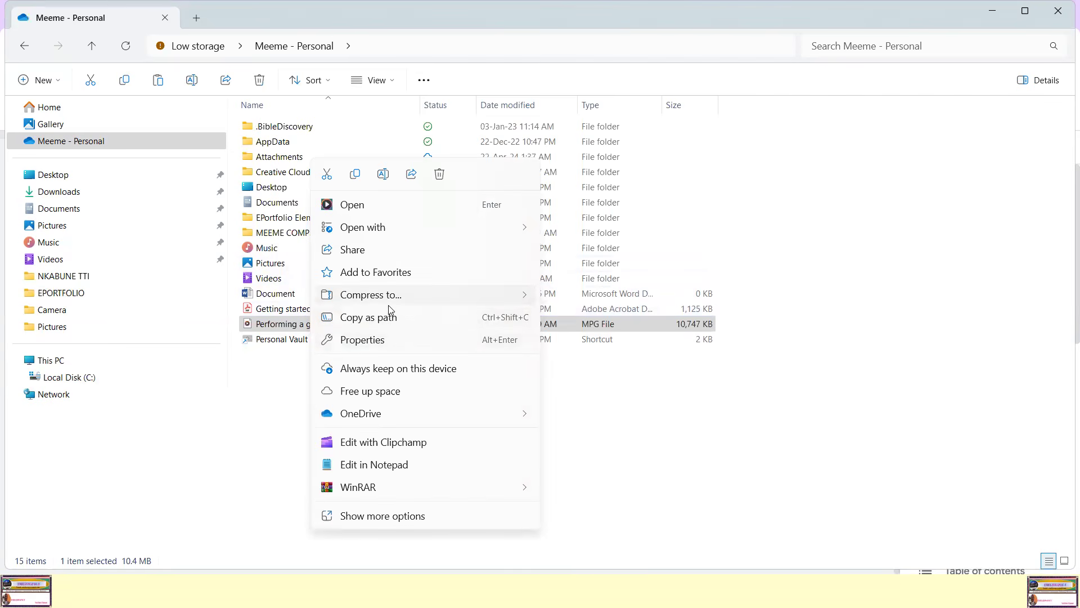
mouse_move(367, 418)
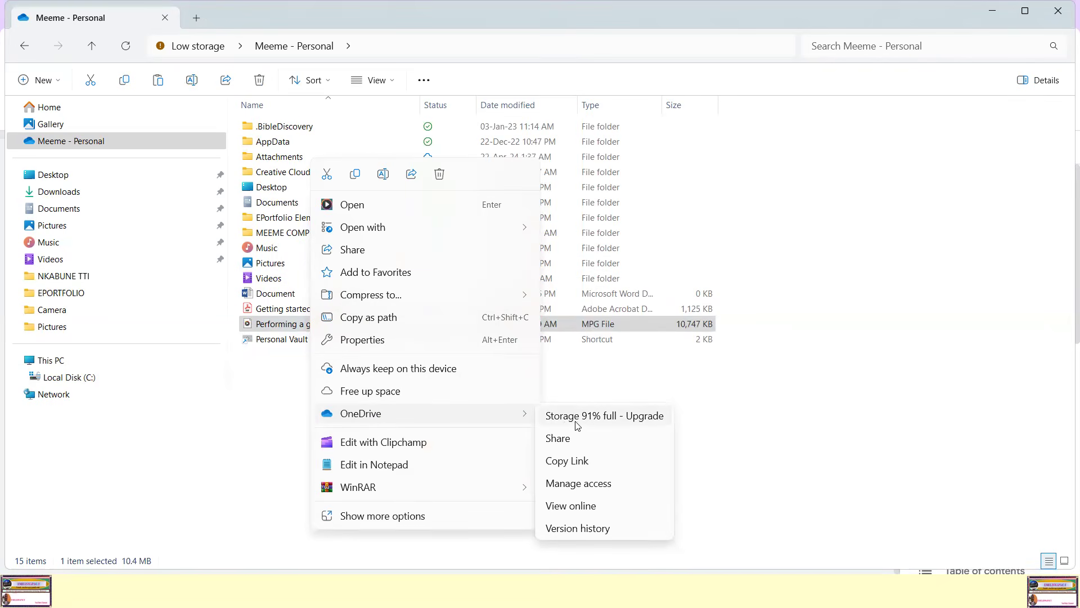
click(574, 466)
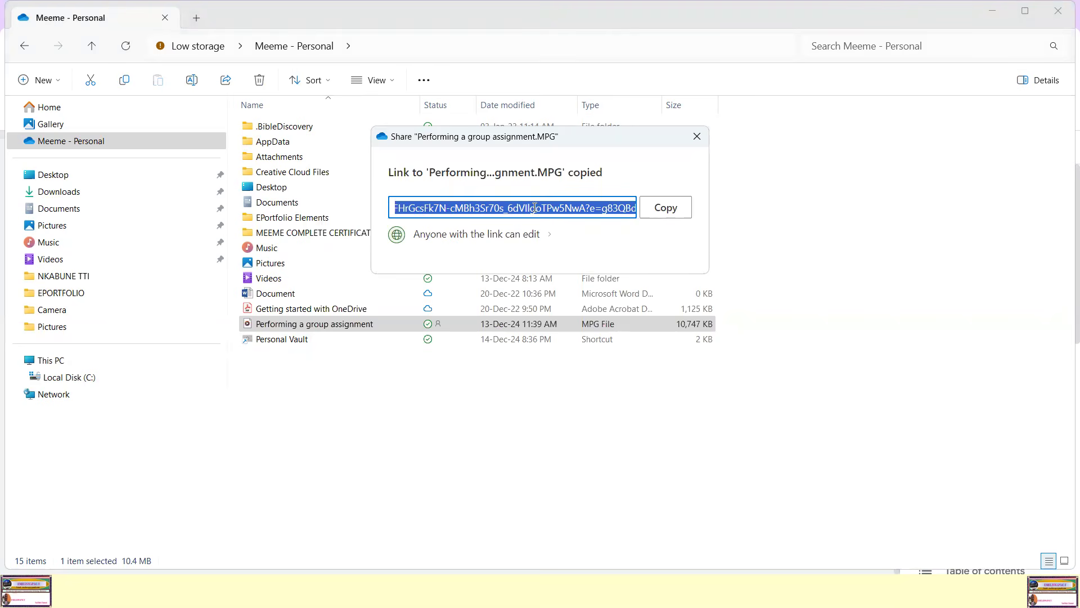
click(665, 208)
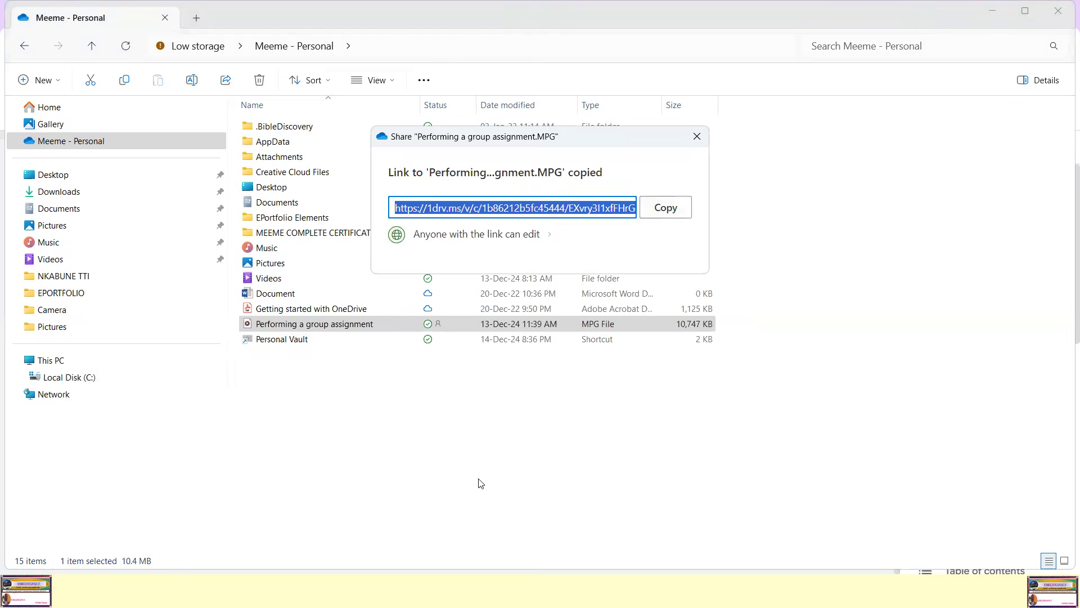
Step: Switch to Google Sites in Chrome and embed the video on the Practical Assessments page by URL, using the copied OneDrive link
key(super)
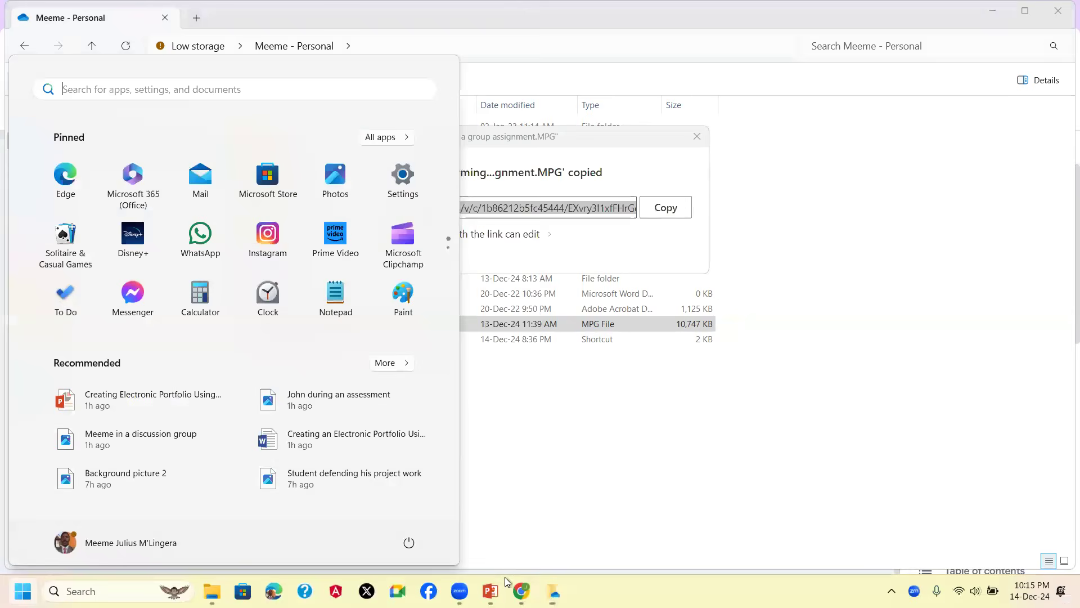
click(522, 590)
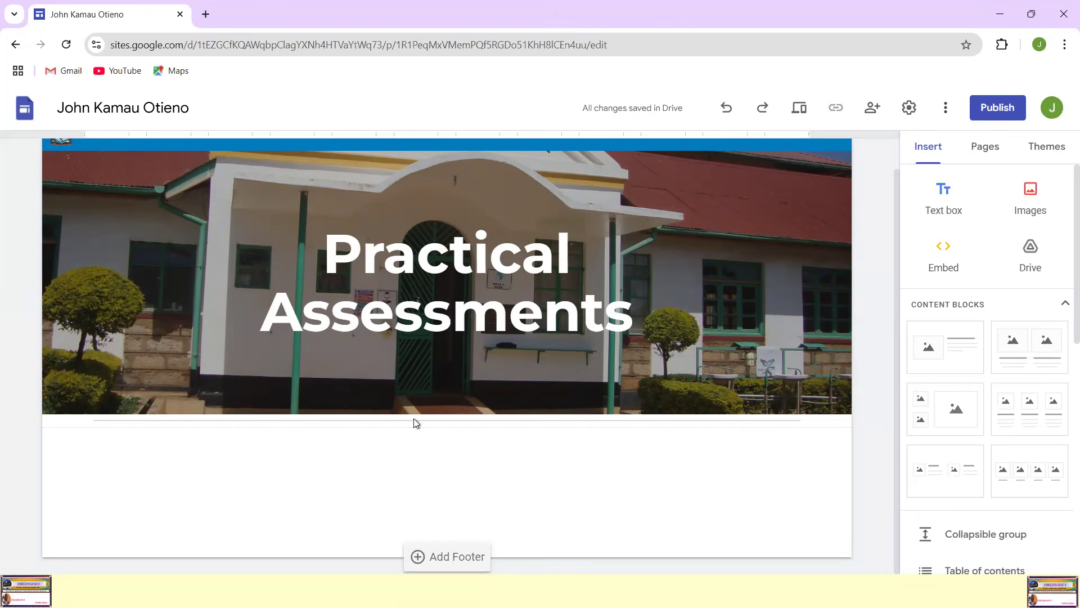
click(945, 258)
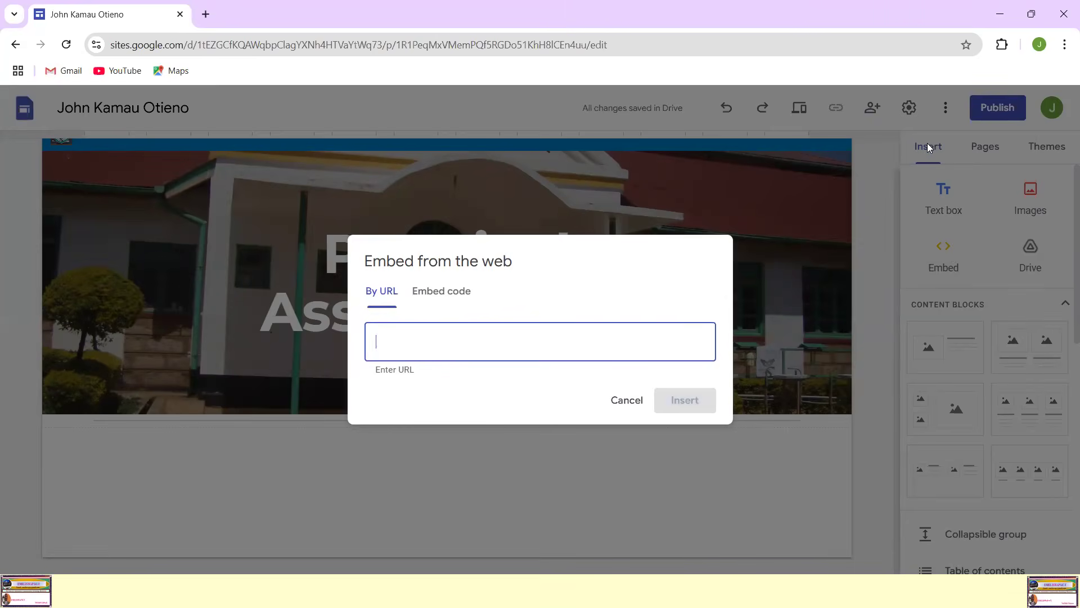
click(627, 401)
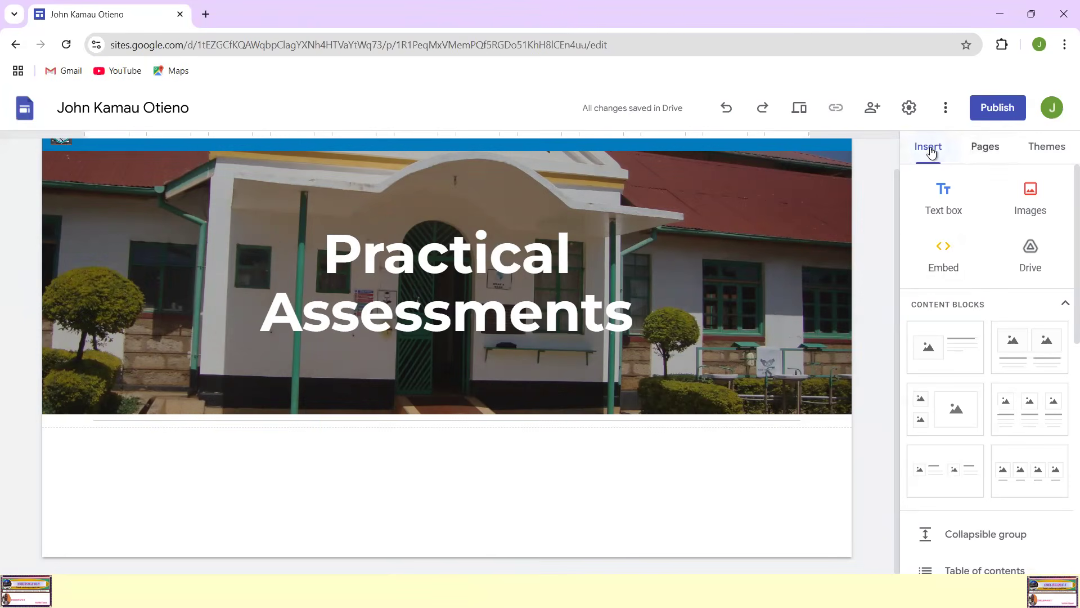
click(945, 265)
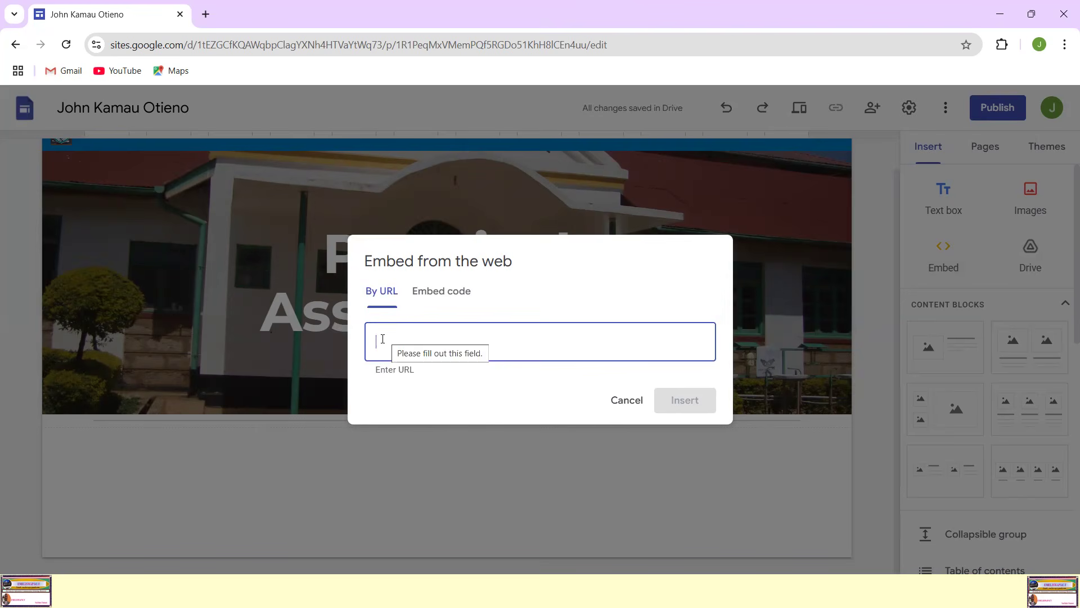
click(386, 292)
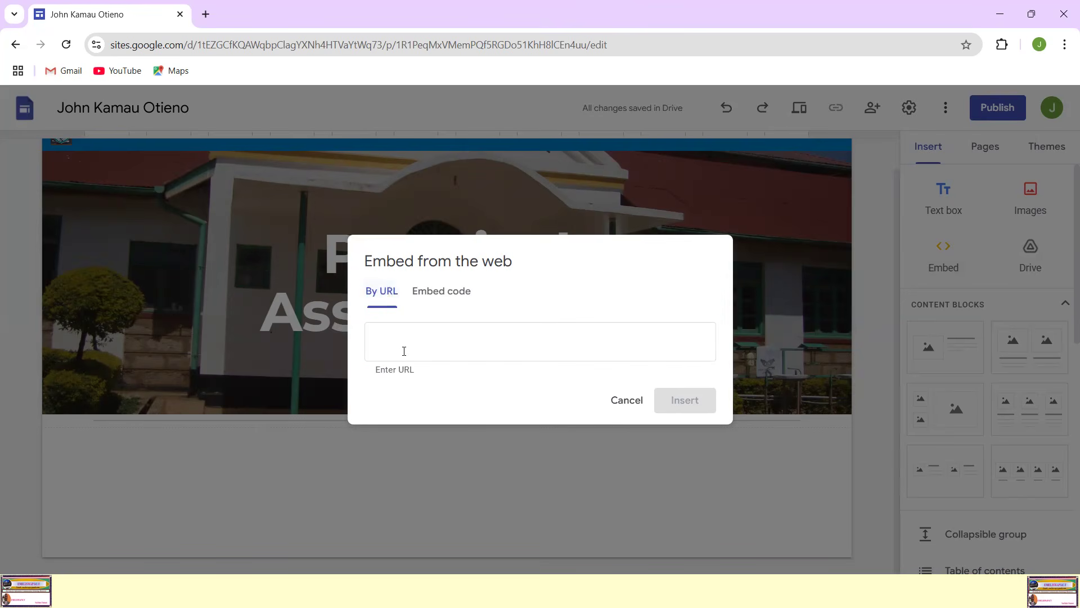
click(390, 337)
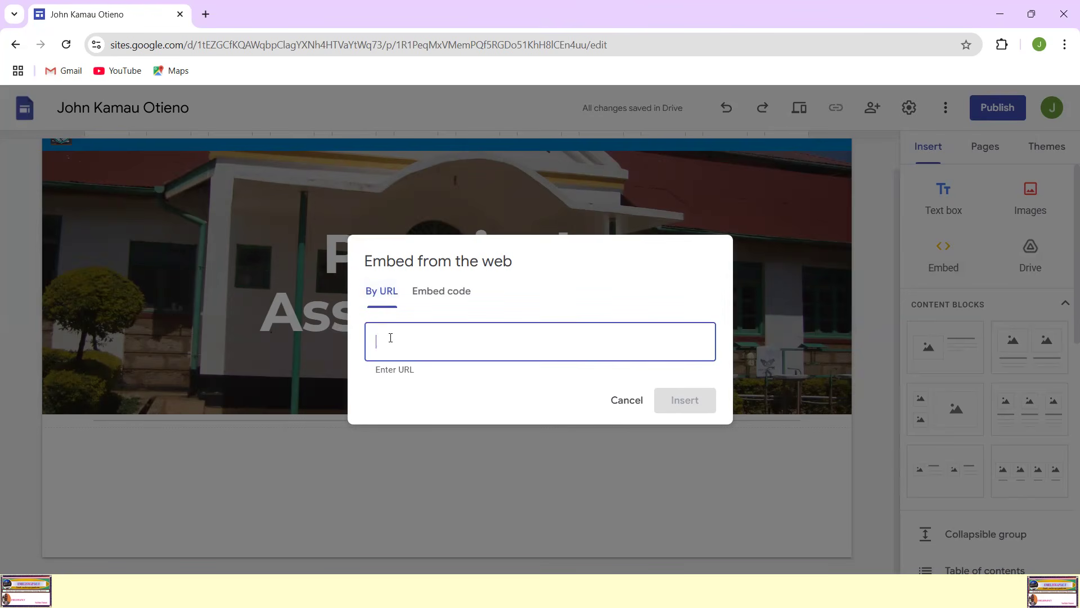
right_click(390, 337)
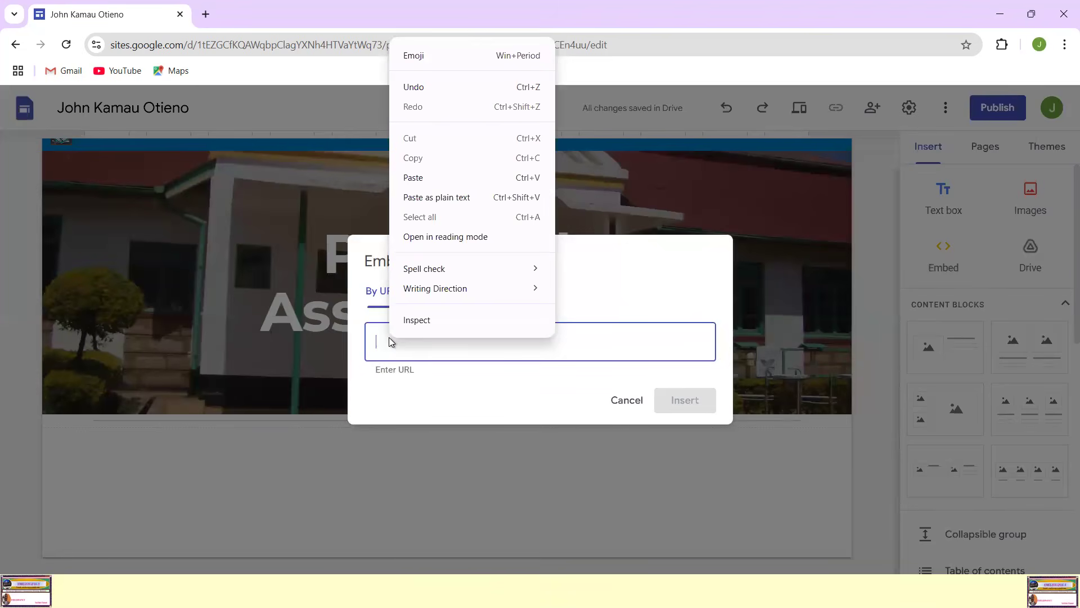
click(413, 178)
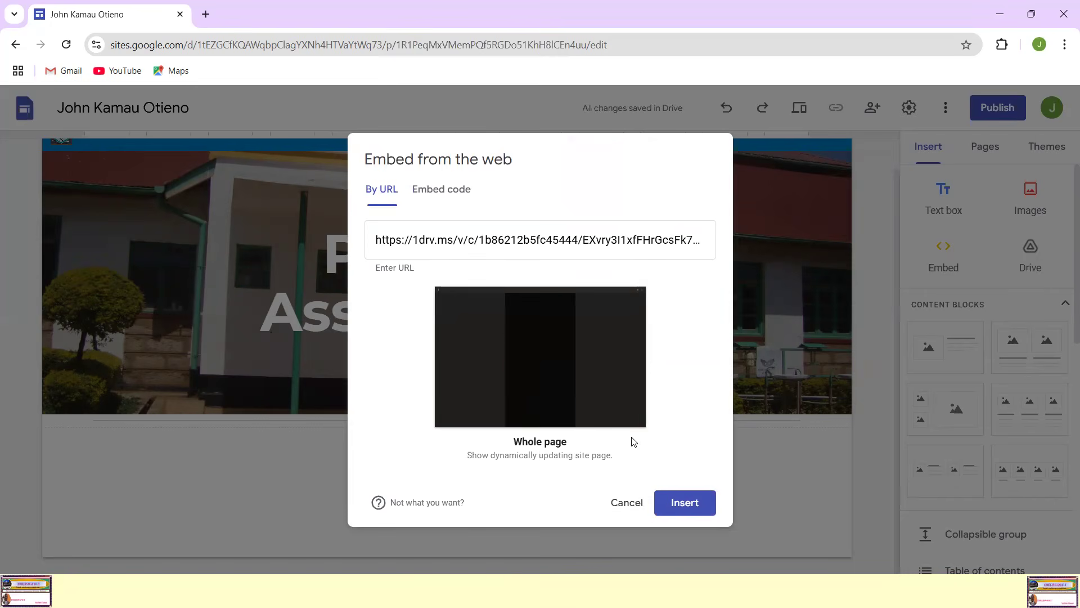
click(686, 507)
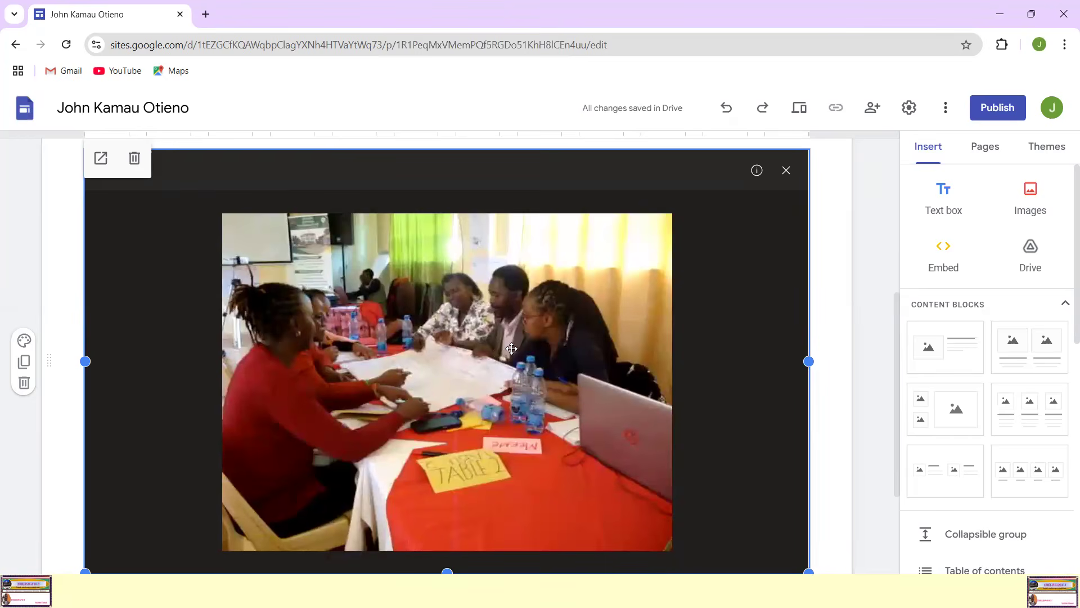
scroll(511, 348, down, 3)
scroll(511, 349, up, 3)
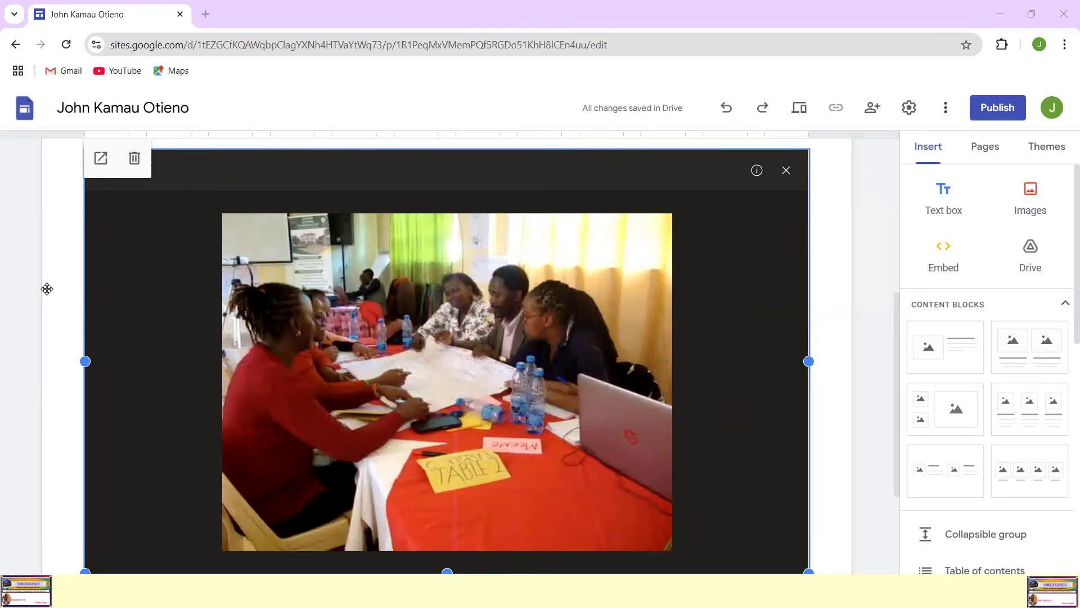
mouse_move(512, 261)
mouse_down()
mouse_move(489, 371)
mouse_move(502, 267)
mouse_up()
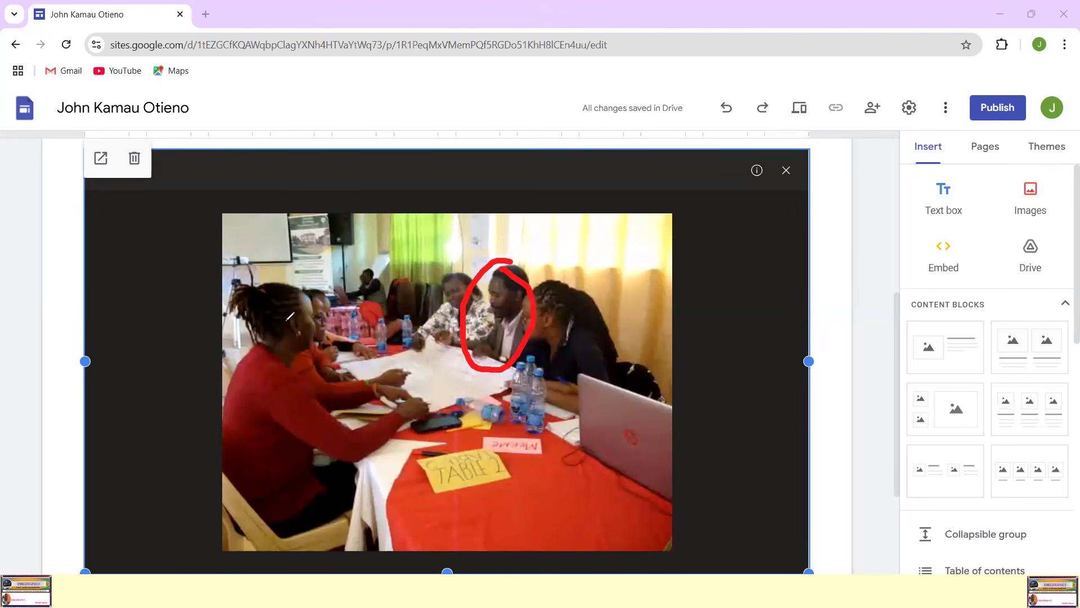
key(ctrl+z)
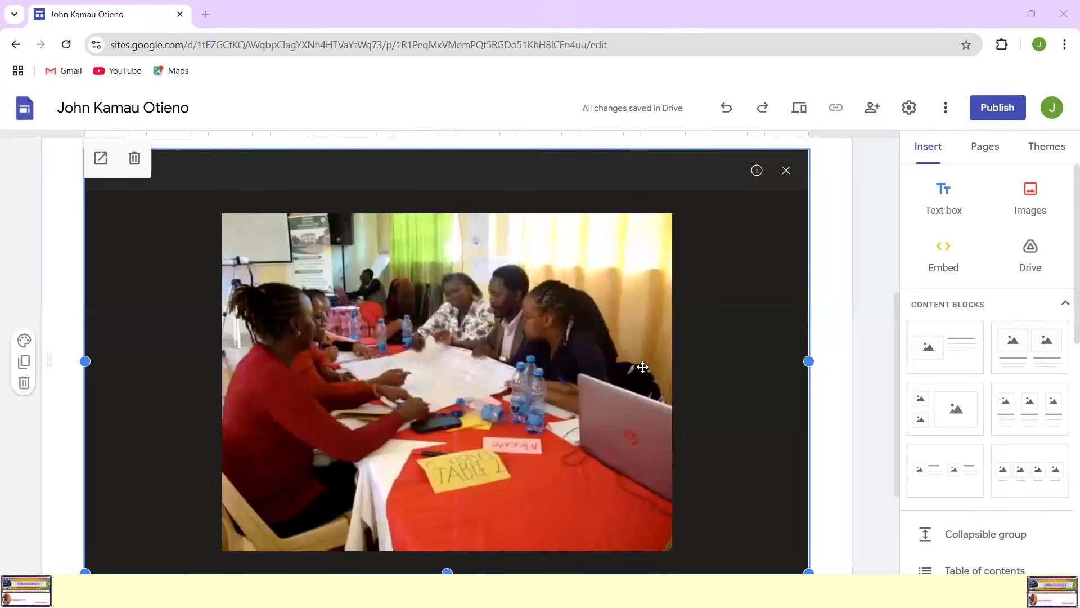
Step: Reduce the embedded video's height slightly and narrow it to about two-thirds of the content width
scroll(386, 409, down, 1)
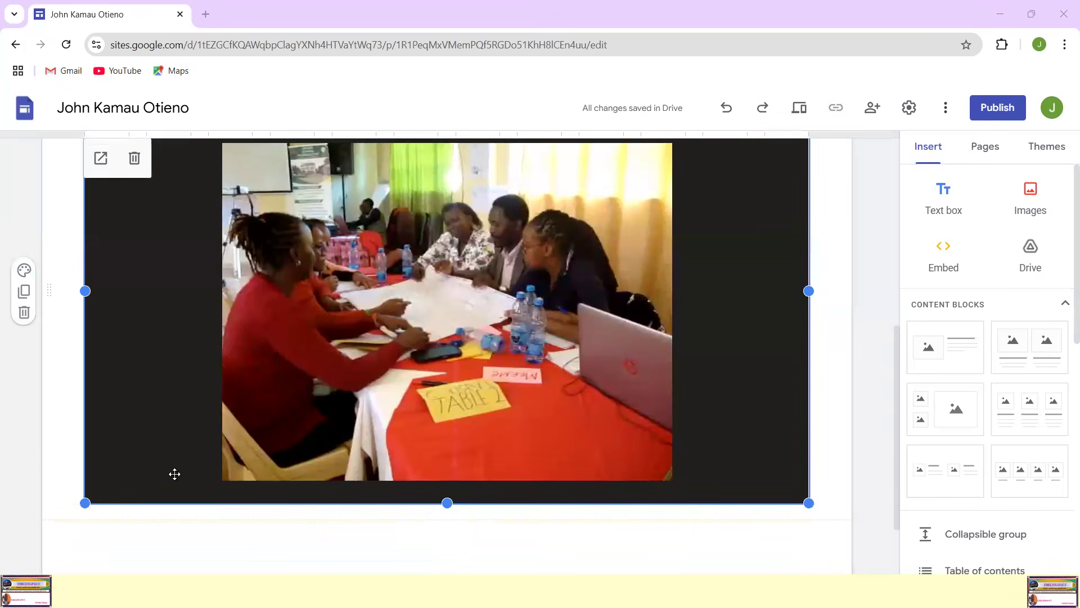
drag(445, 504, 444, 479)
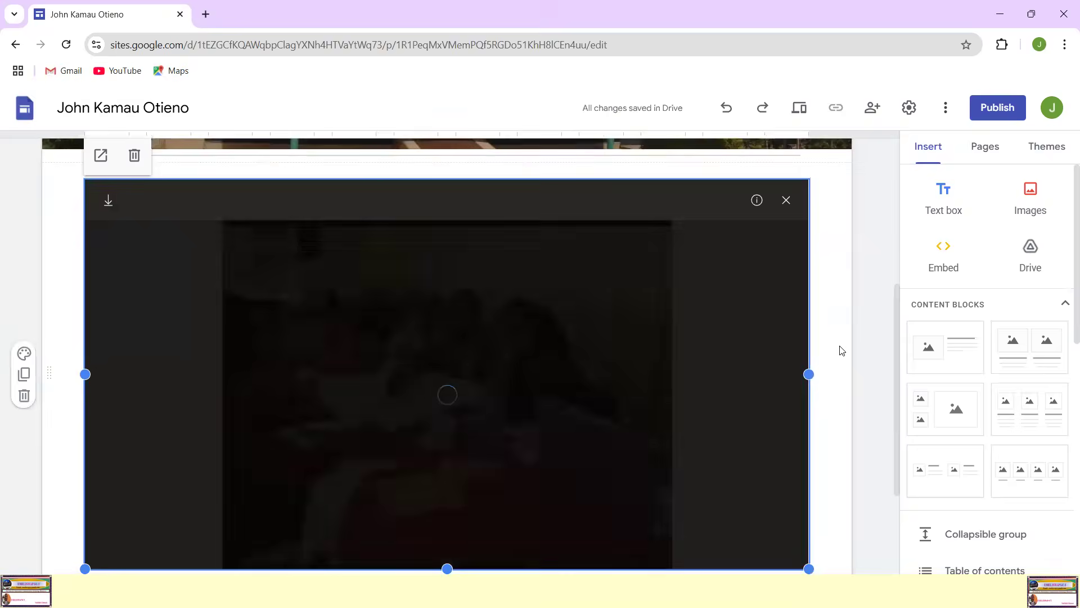
drag(805, 379, 563, 378)
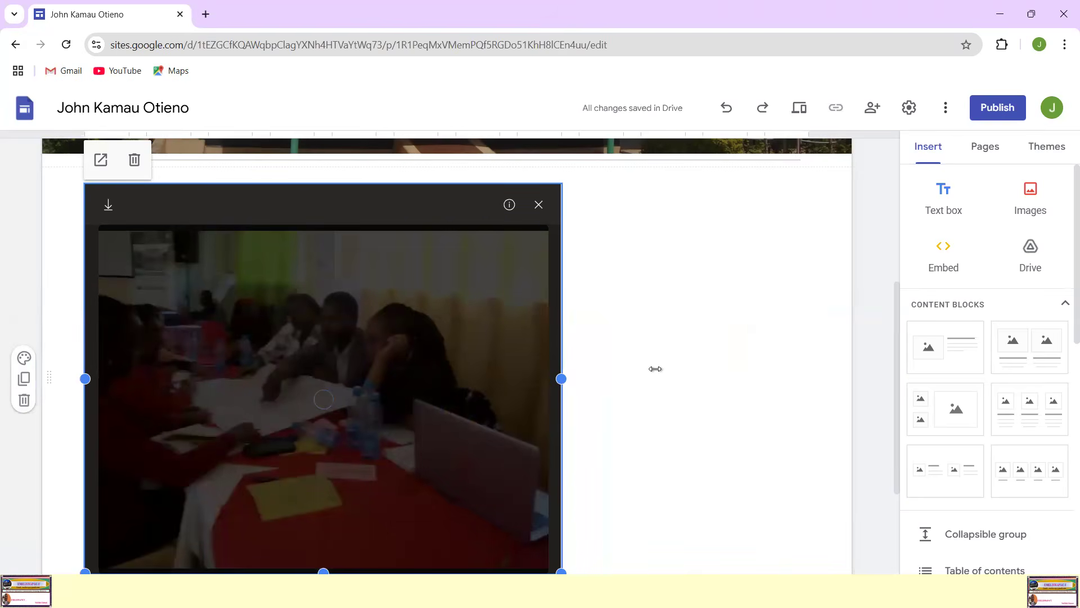
scroll(669, 371, up, 1)
scroll(667, 369, down, 1)
scroll(311, 450, down, 2)
scroll(373, 405, up, 1)
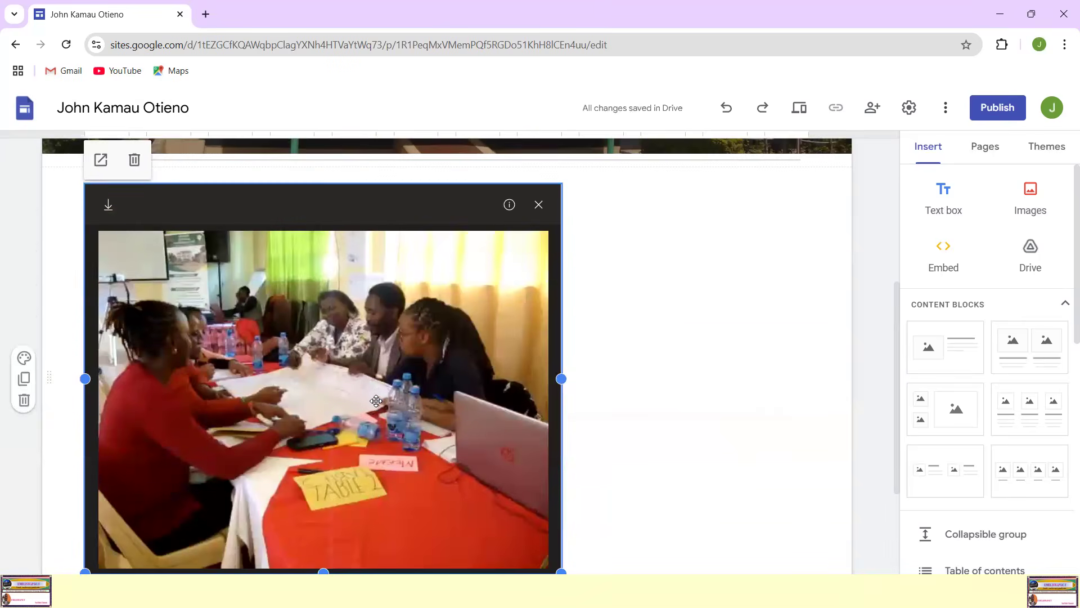
scroll(326, 560, down, 1)
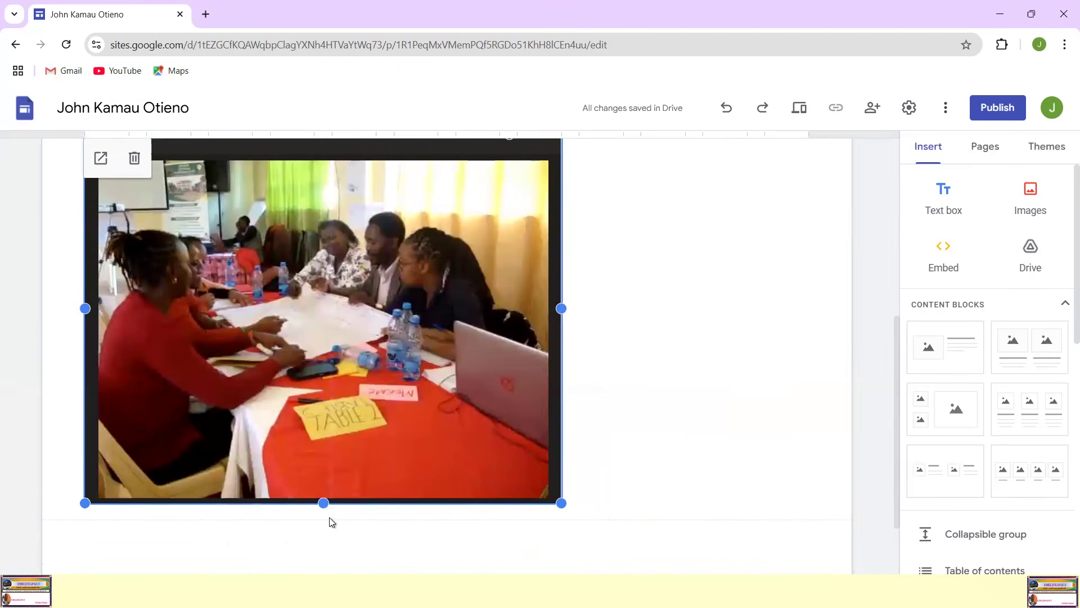
drag(323, 504, 329, 481)
scroll(665, 390, up, 5)
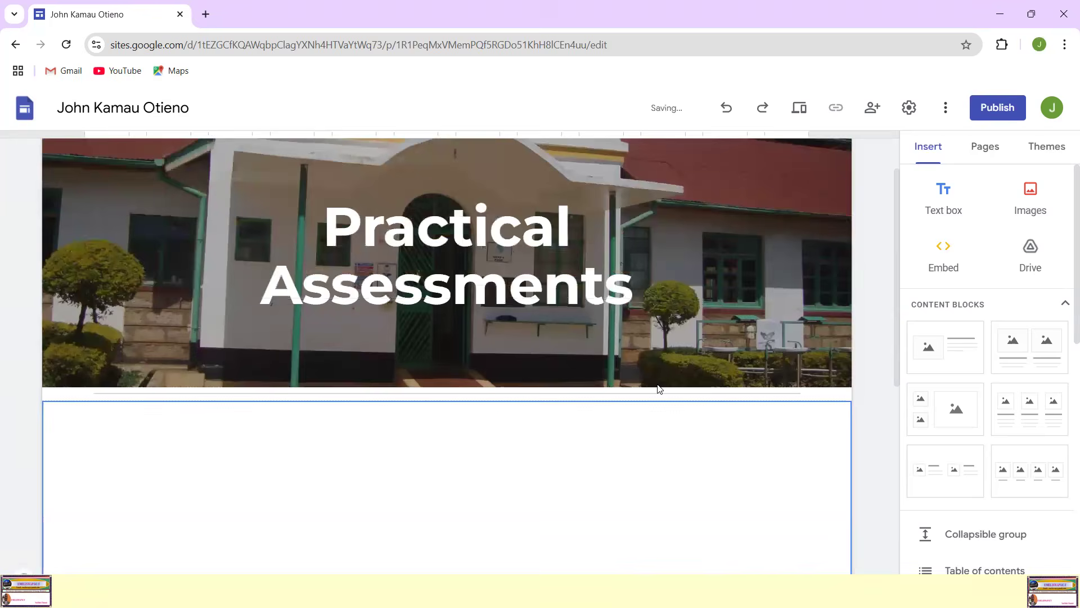
Step: Move the embedded video to the horizontal center of its section below the Practical Assessments banner
scroll(657, 387, down, 4)
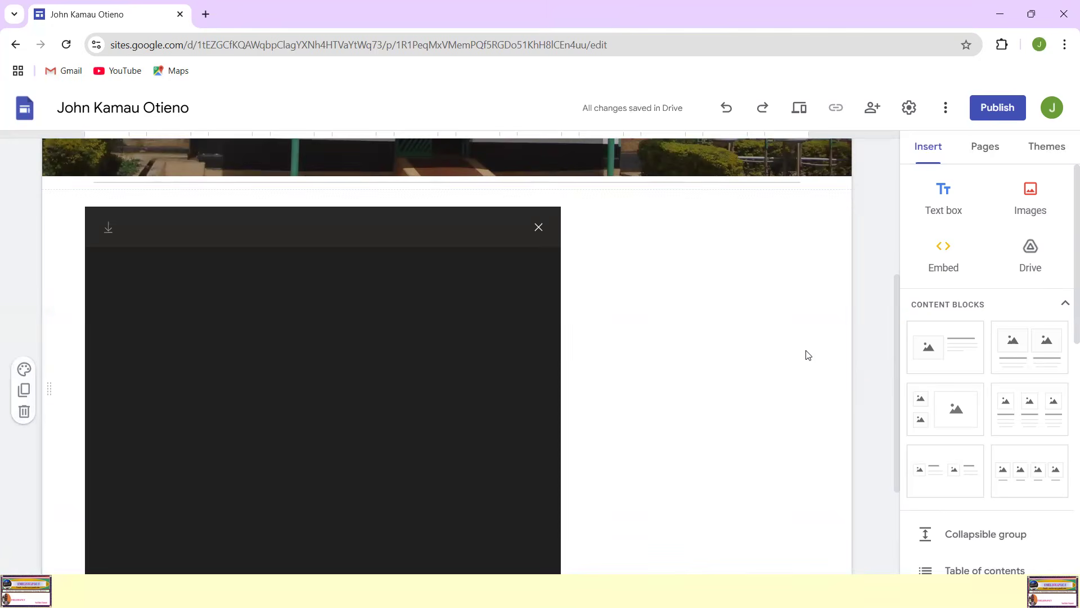
scroll(809, 356, up, 2)
scroll(608, 384, down, 2)
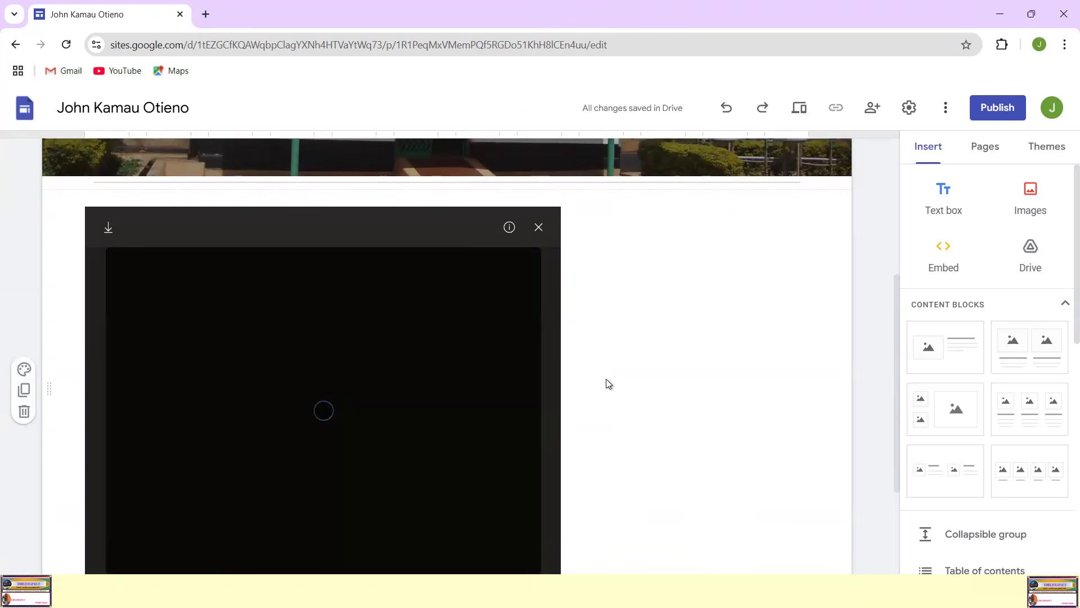
scroll(380, 371, up, 2)
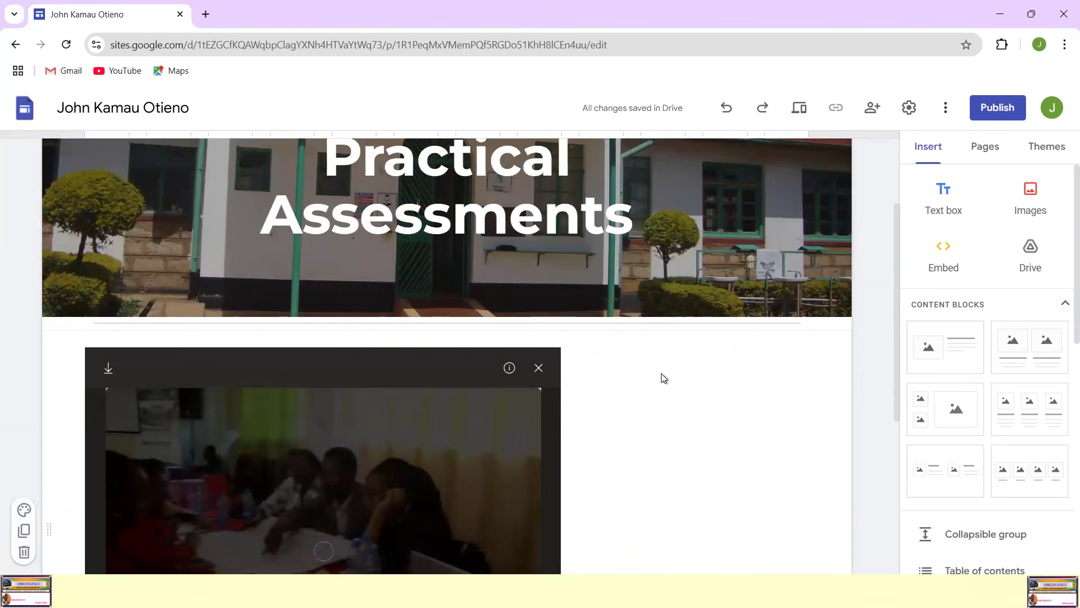
click(335, 366)
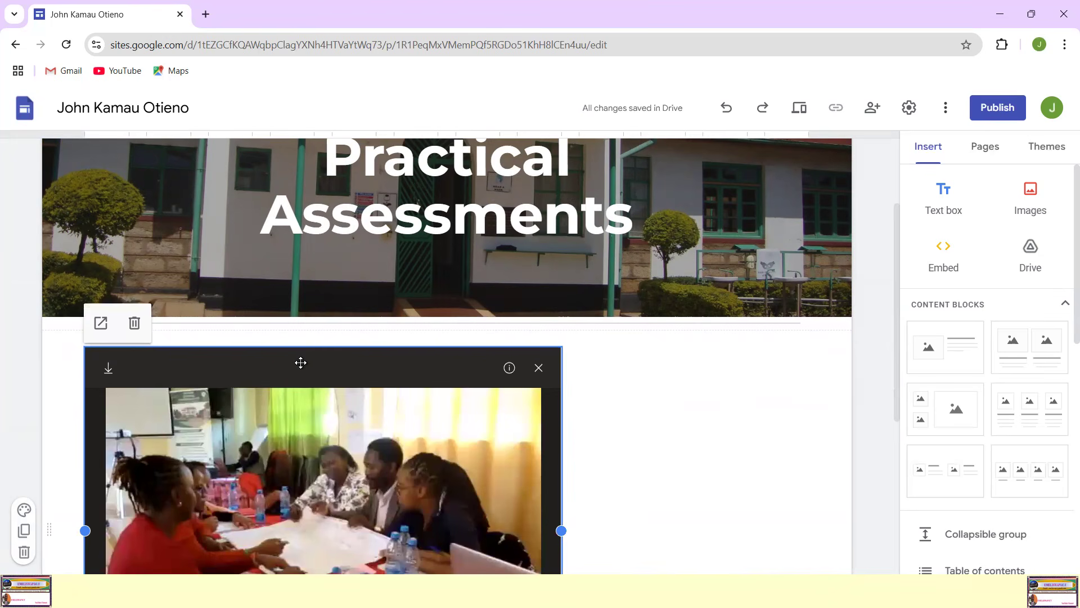
drag(300, 362, 461, 360)
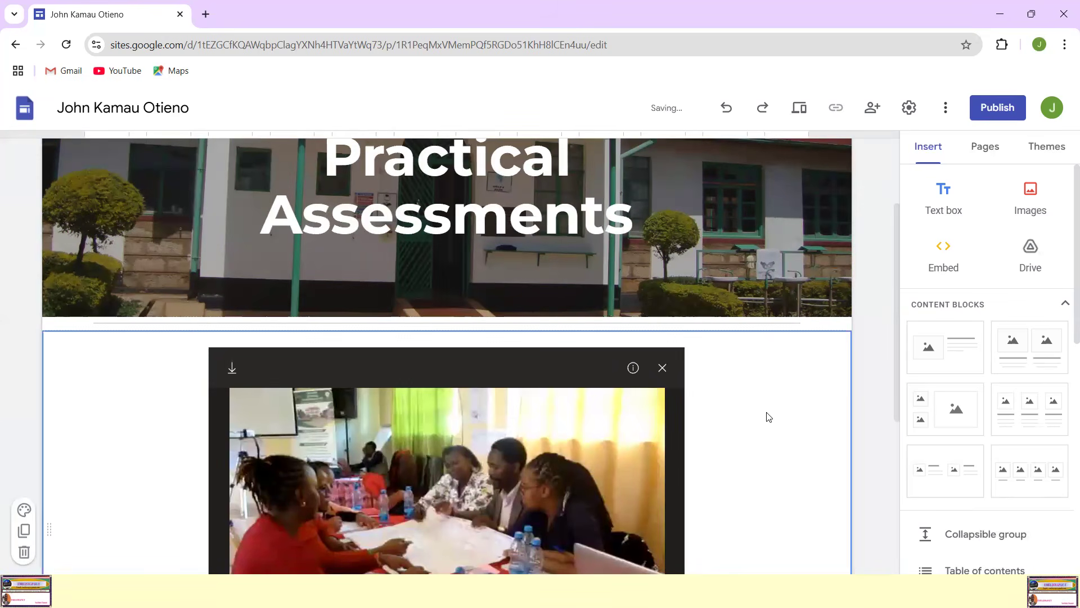
Step: Review the size and placement of the embedded video between the page banner and the end of the page
scroll(767, 414, down, 5)
scroll(767, 415, up, 5)
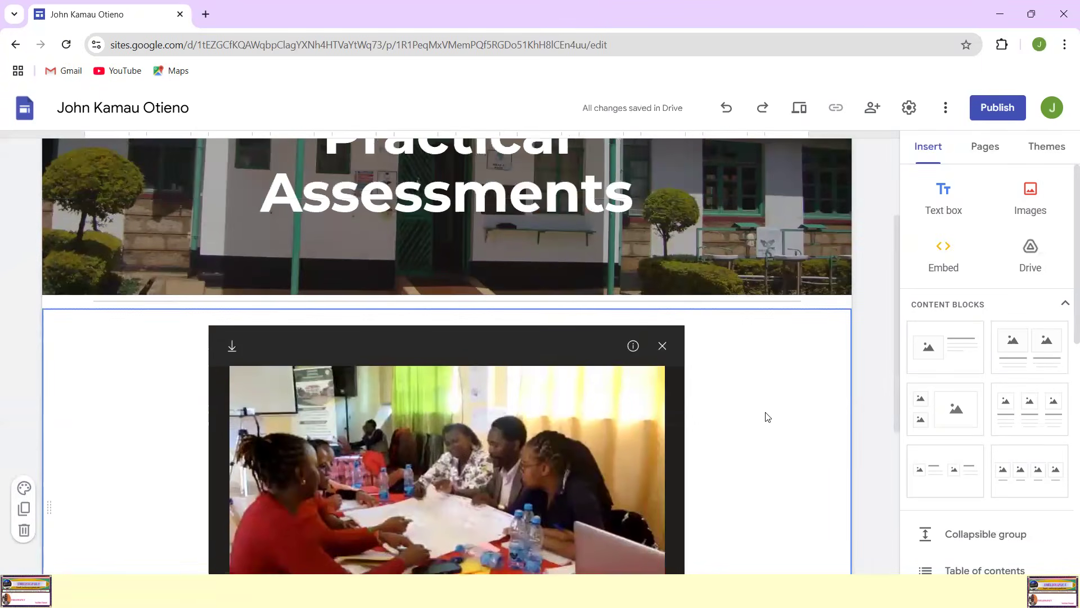
scroll(748, 403, down, 4)
scroll(751, 401, up, 4)
scroll(749, 401, down, 3)
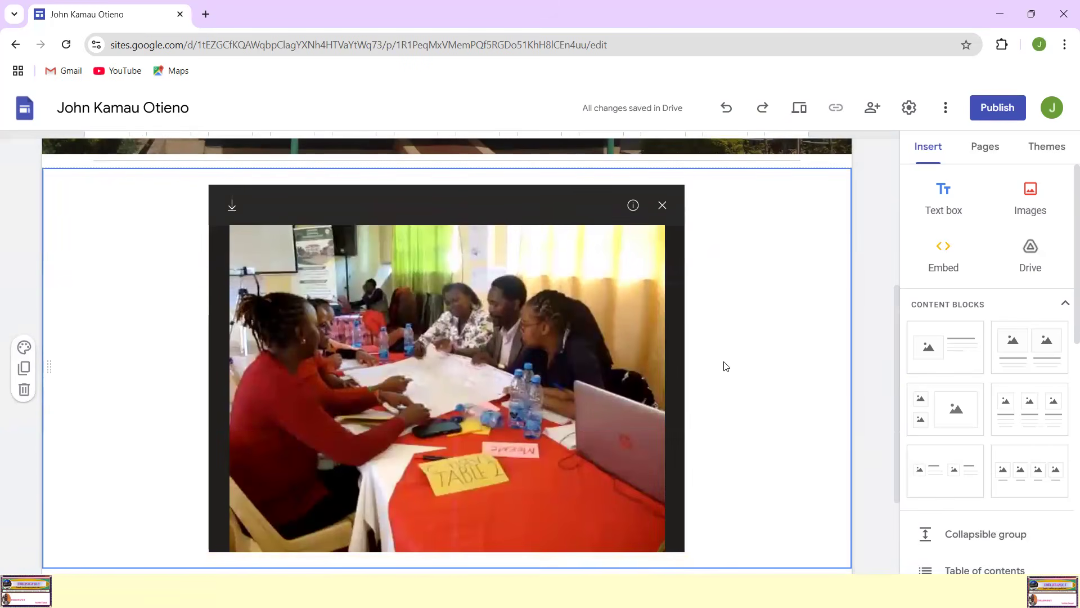
scroll(731, 366, up, 5)
scroll(706, 431, down, 6)
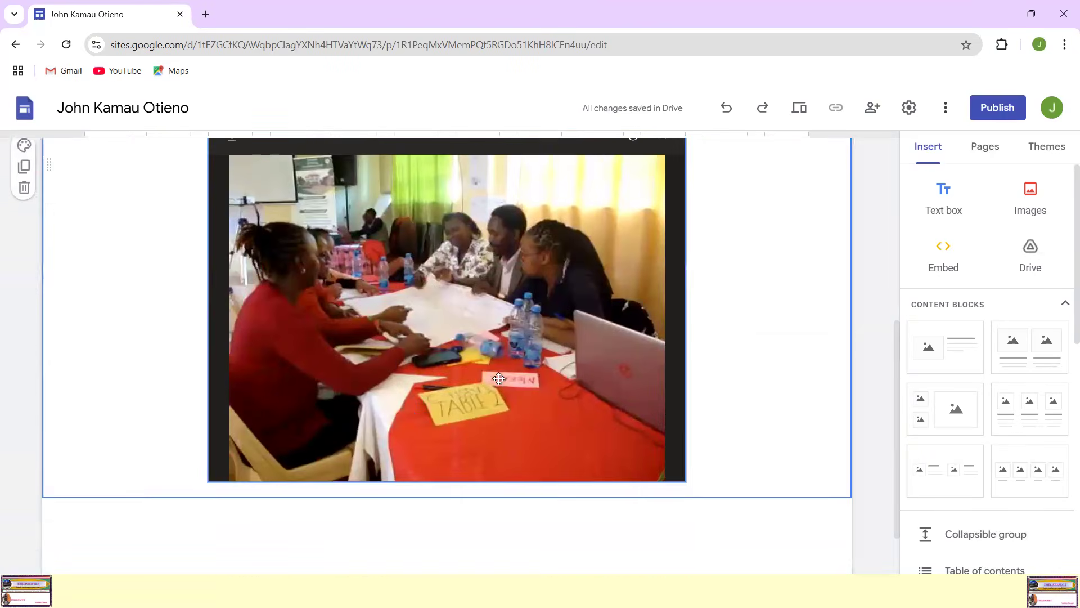
scroll(759, 381, up, 2)
scroll(760, 381, down, 3)
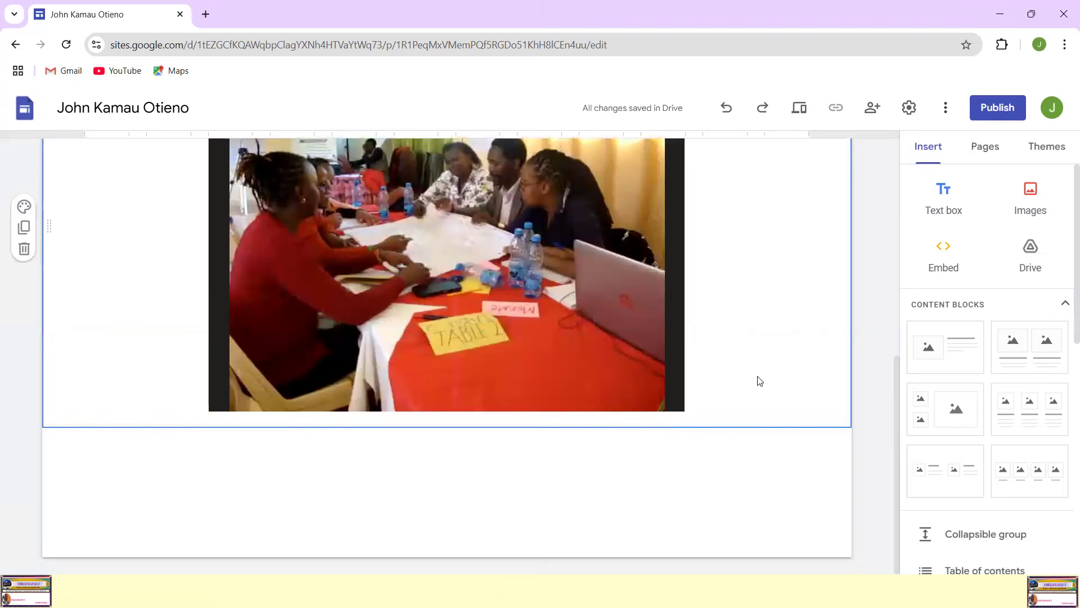
Step: Insert an empty text box in a new section below the embedded group assignment video
click(372, 435)
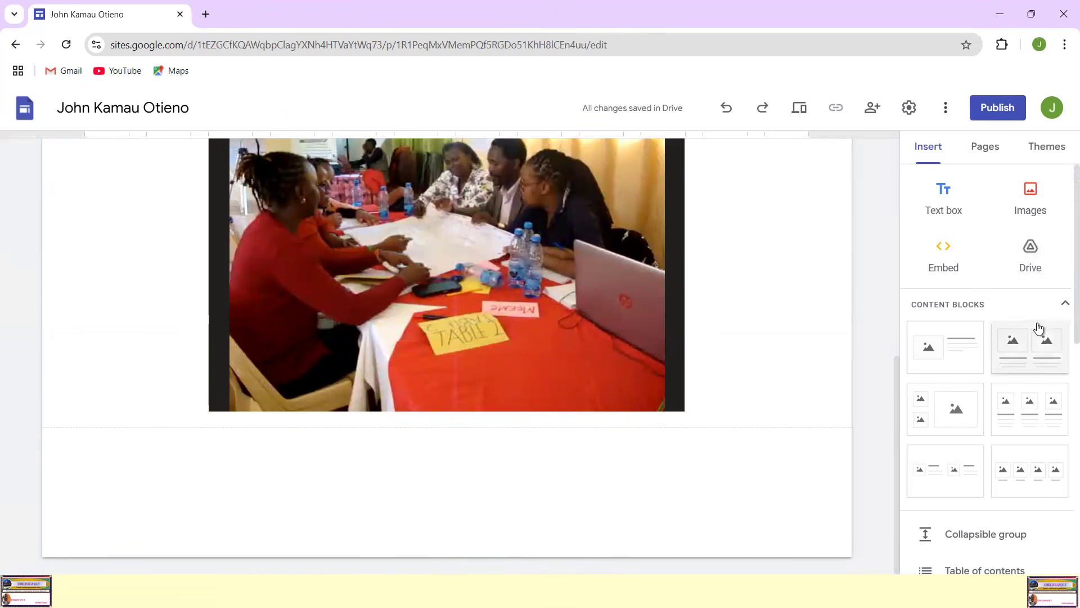
scroll(1039, 328, down, 9)
scroll(1039, 329, down, 1)
scroll(1039, 328, up, 8)
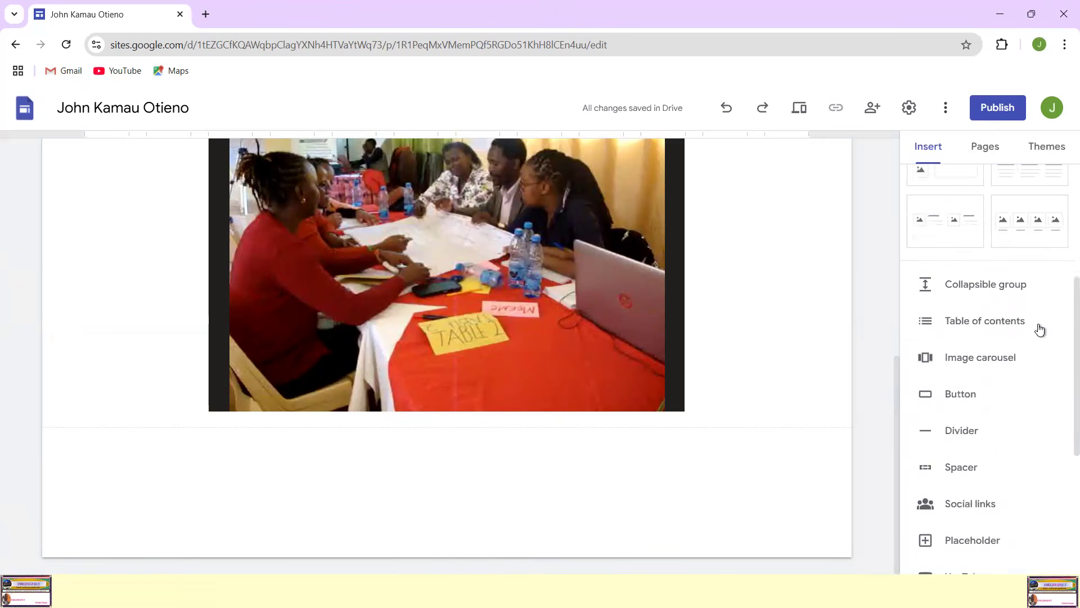
scroll(1040, 330, up, 1)
scroll(1038, 323, up, 3)
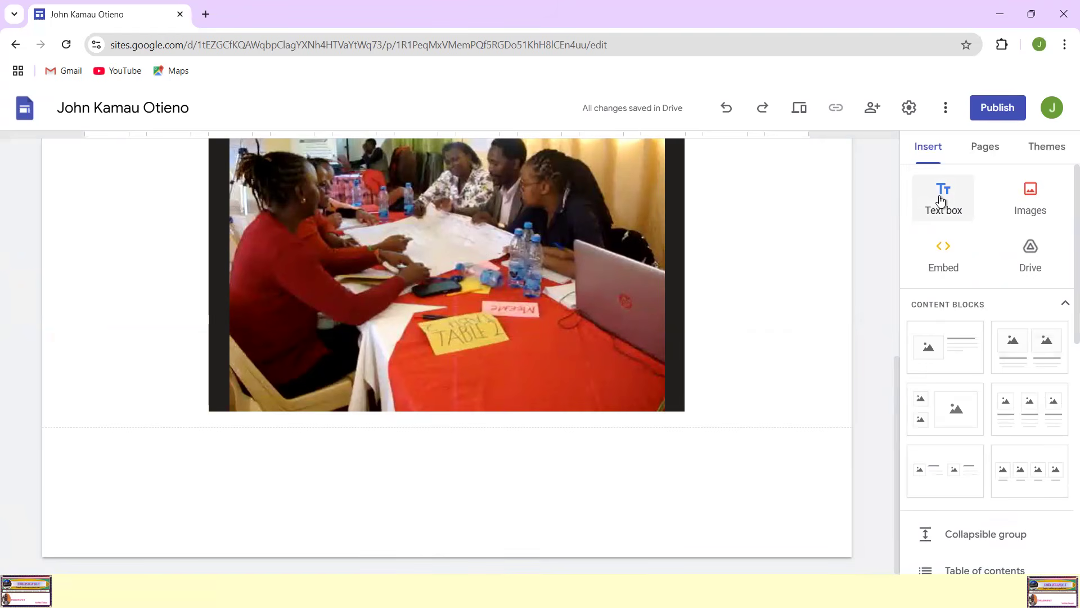
click(941, 200)
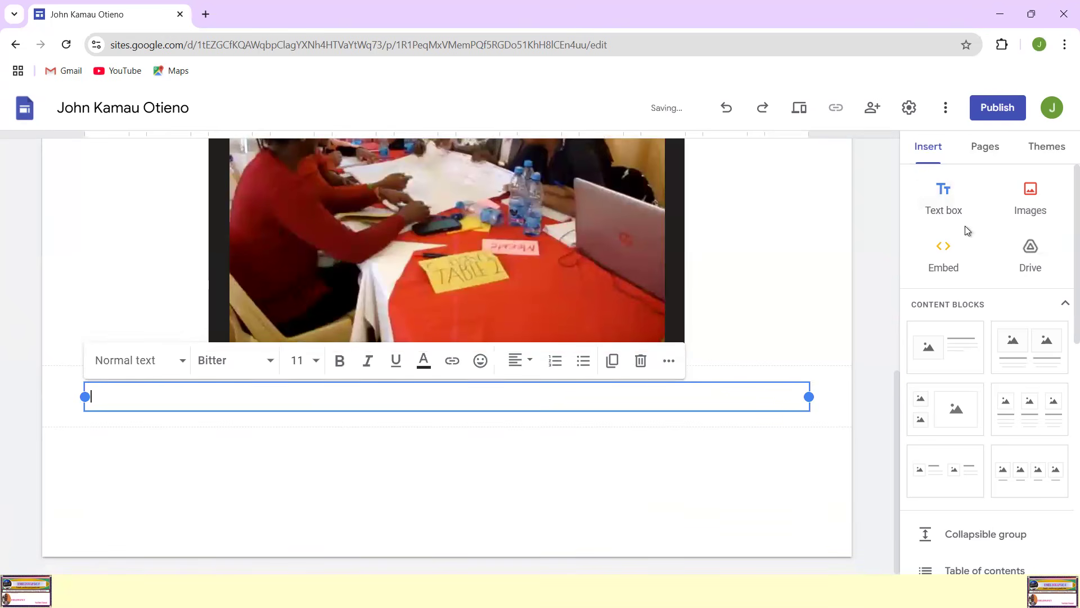
scroll(492, 403, up, 5)
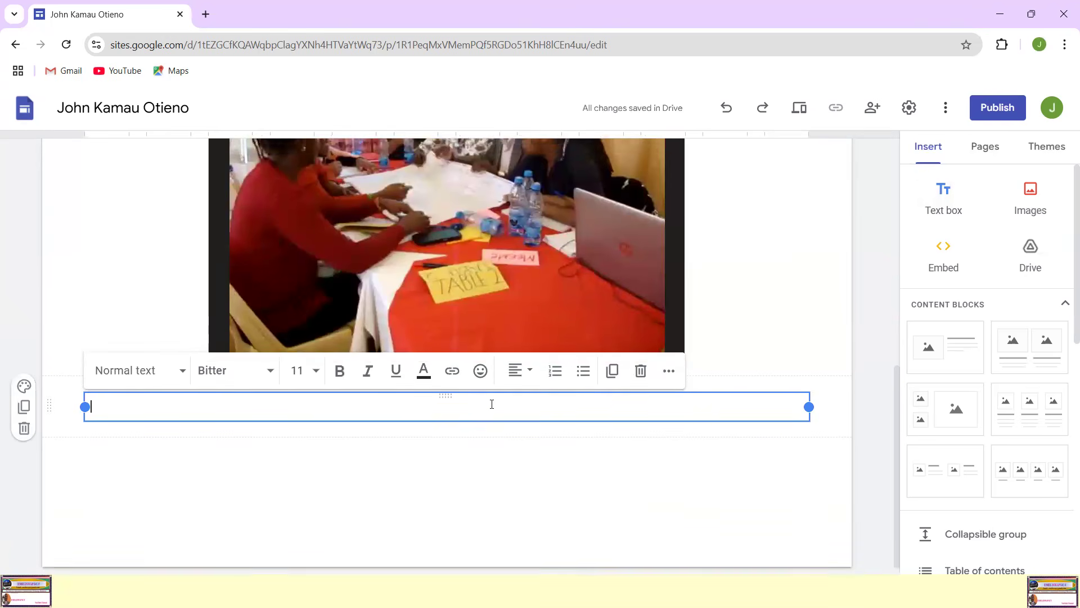
scroll(492, 398, down, 5)
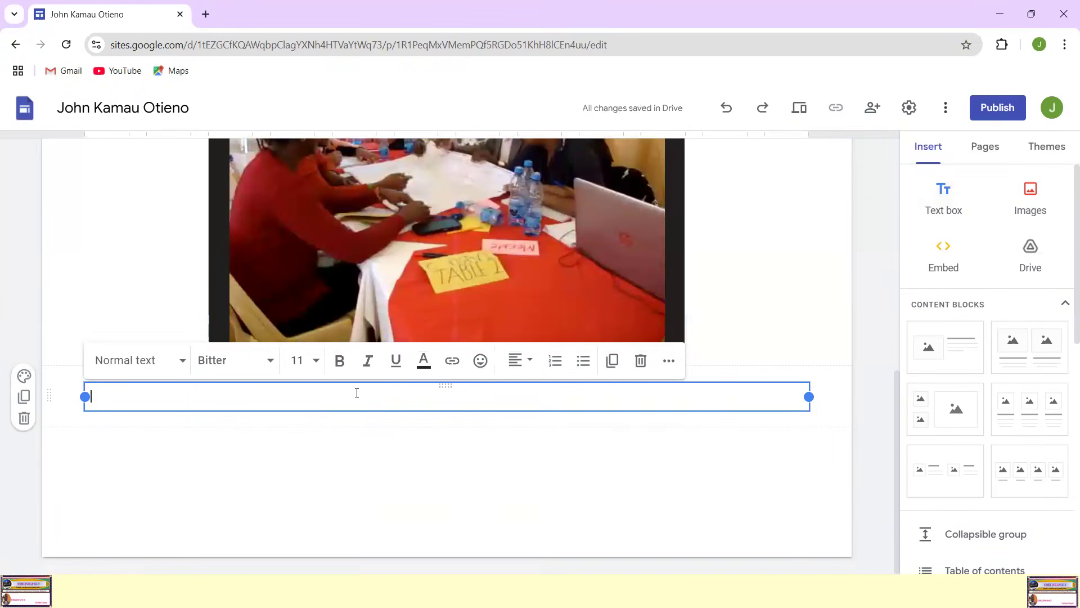
scroll(528, 301, up, 2)
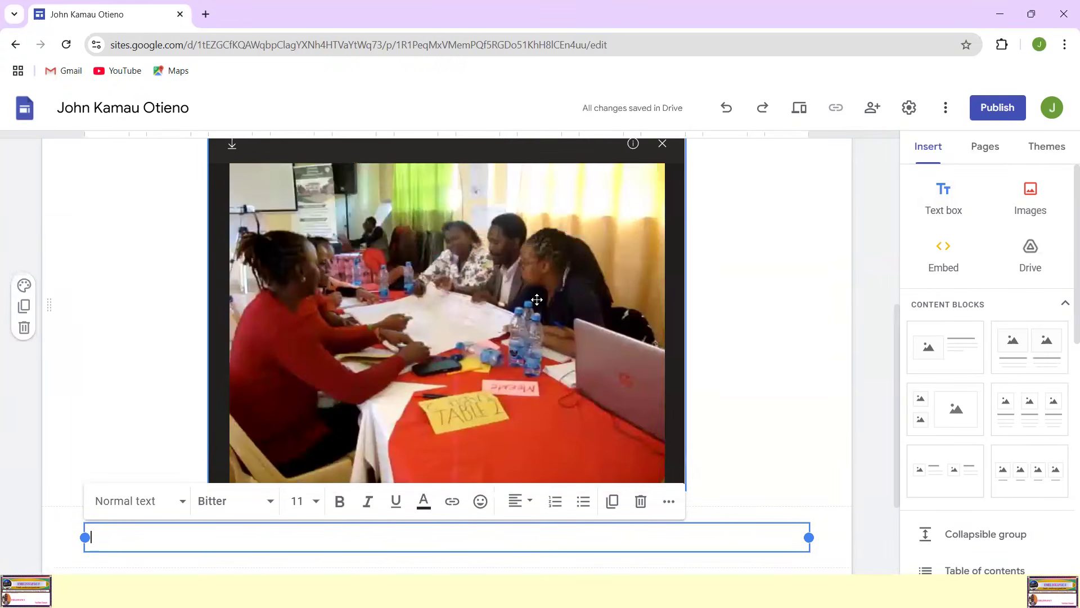
Step: Caption the video with the student's name followed by "undertaking a group discussion", correcting the spelling of "discussion"
scroll(537, 302, down, 1)
click(296, 462)
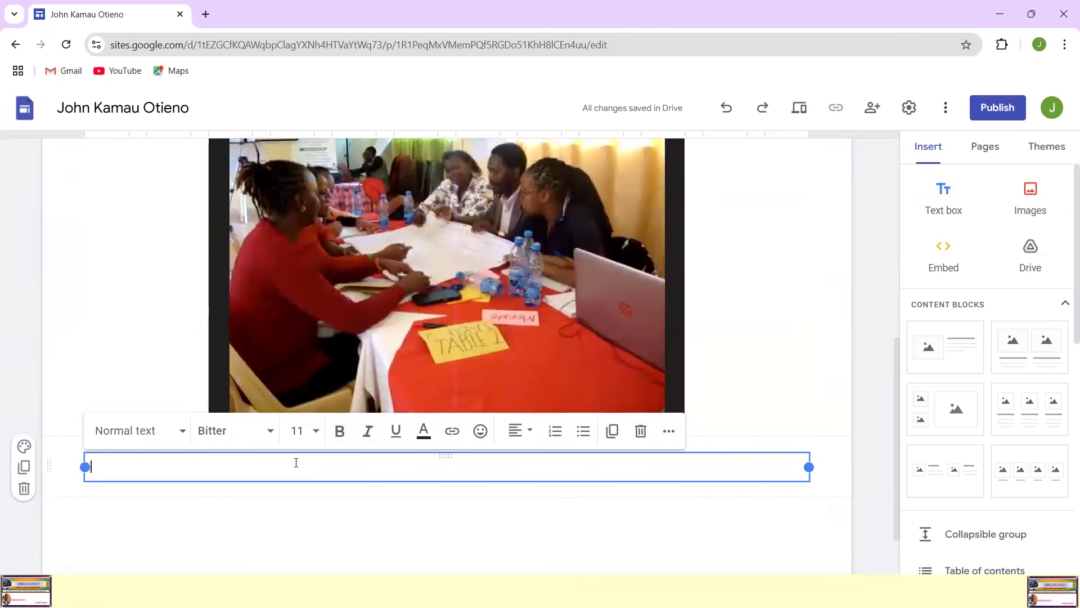
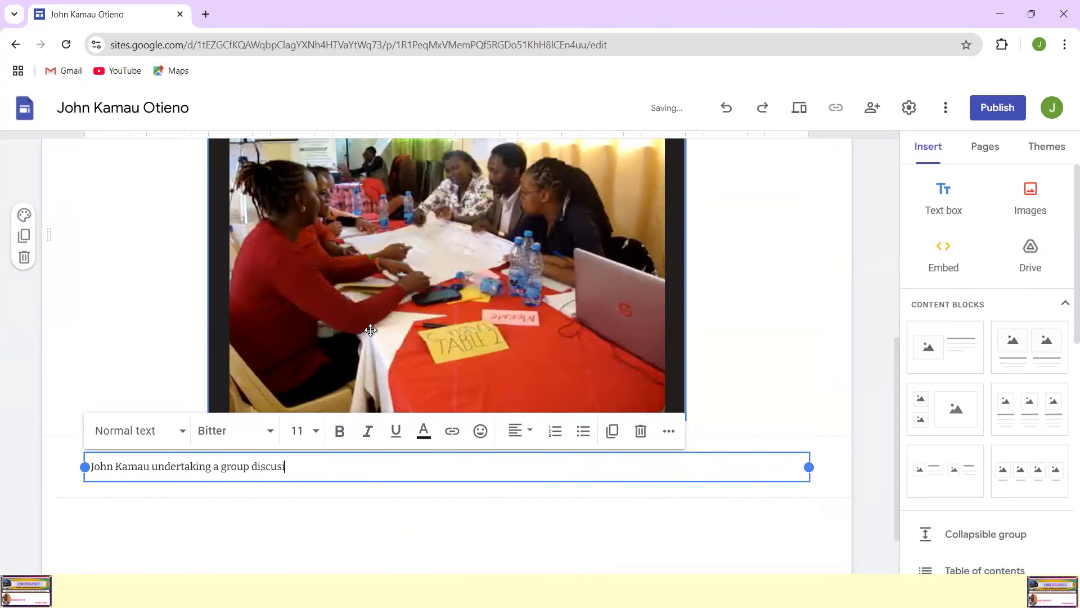
text(on)
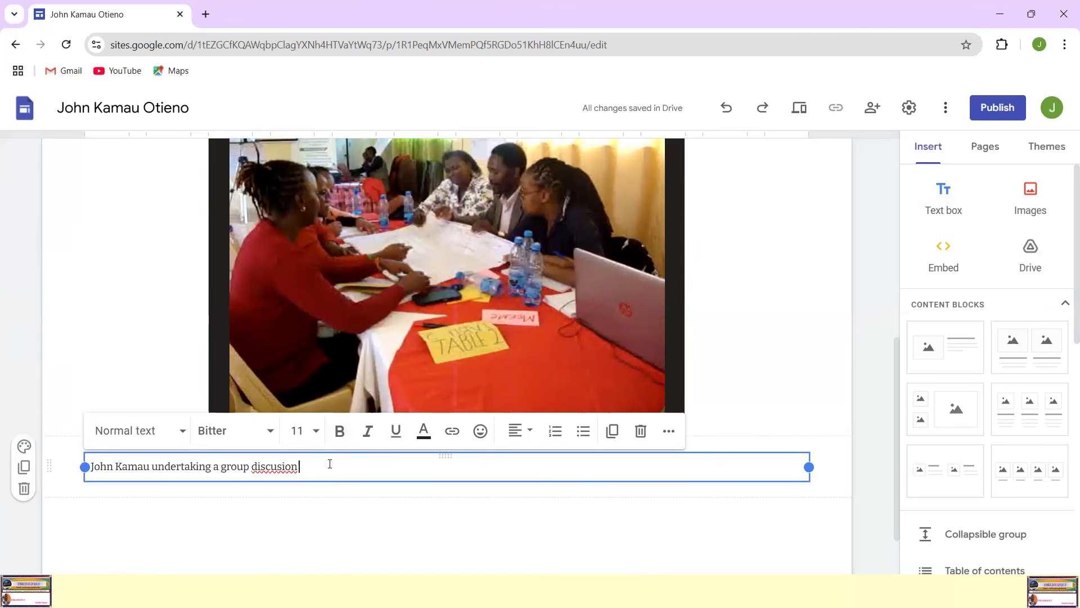
right_click(263, 471)
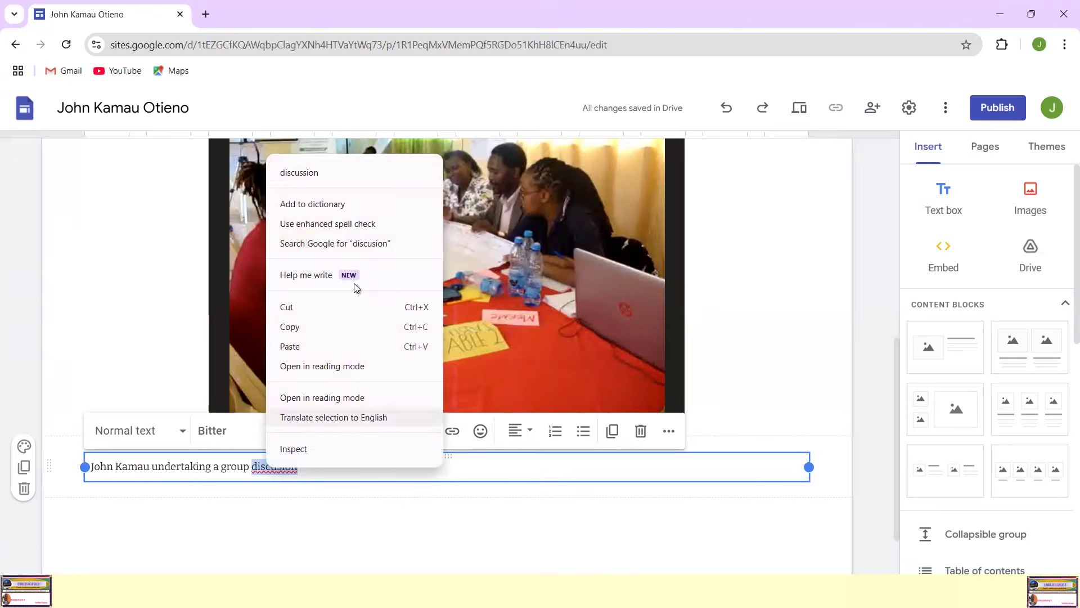
click(312, 171)
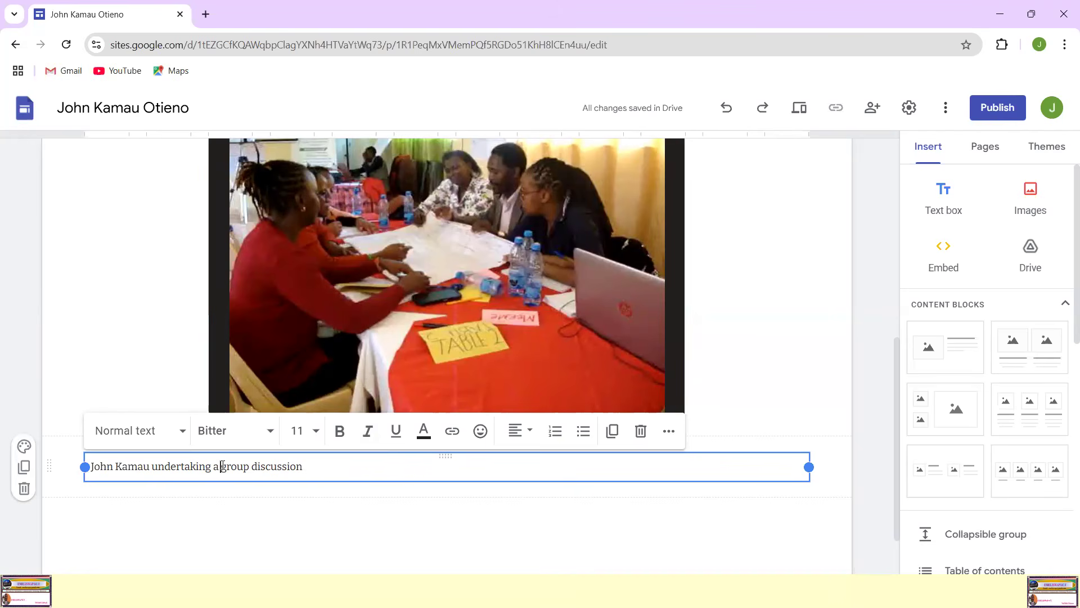
Step: Replace "group discussion" in the video caption with "Develop computer program practical"
text(Develop computer)
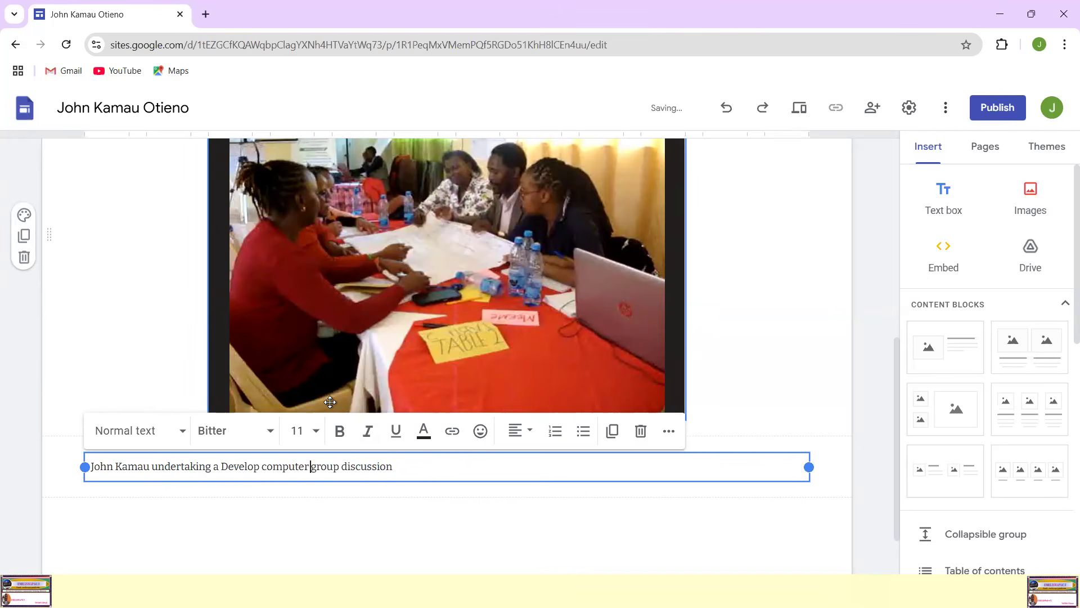
text( progra)
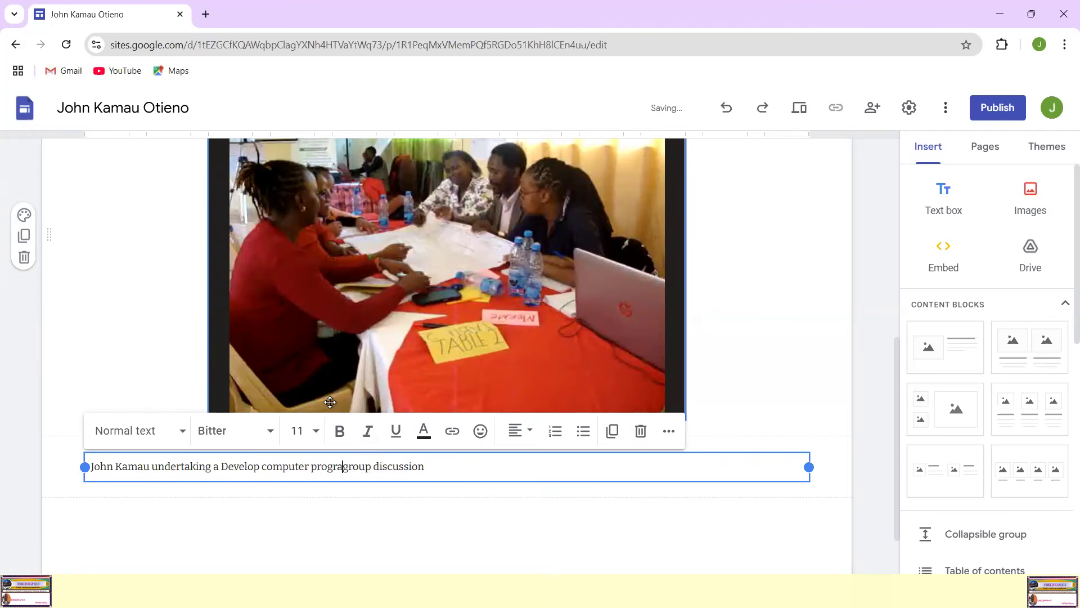
text(m practical)
key(Delete)
key(Delete)
key(Delete)
key(Delete)
key(Delete)
key(Delete)
key(Delete)
key(Delete)
key(Delete)
key(Delete)
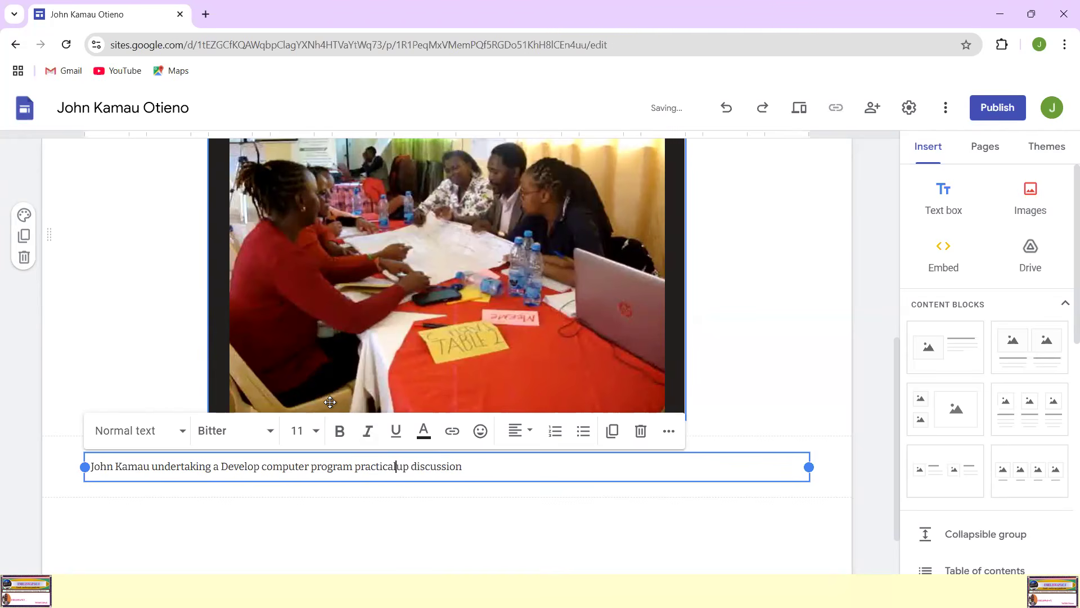
key(Delete)
key(Delete)
key(Delete)
key(Delete)
key(Delete)
Step: Add a second caption line reading "Dated: 27th July 2024"
key(Return)
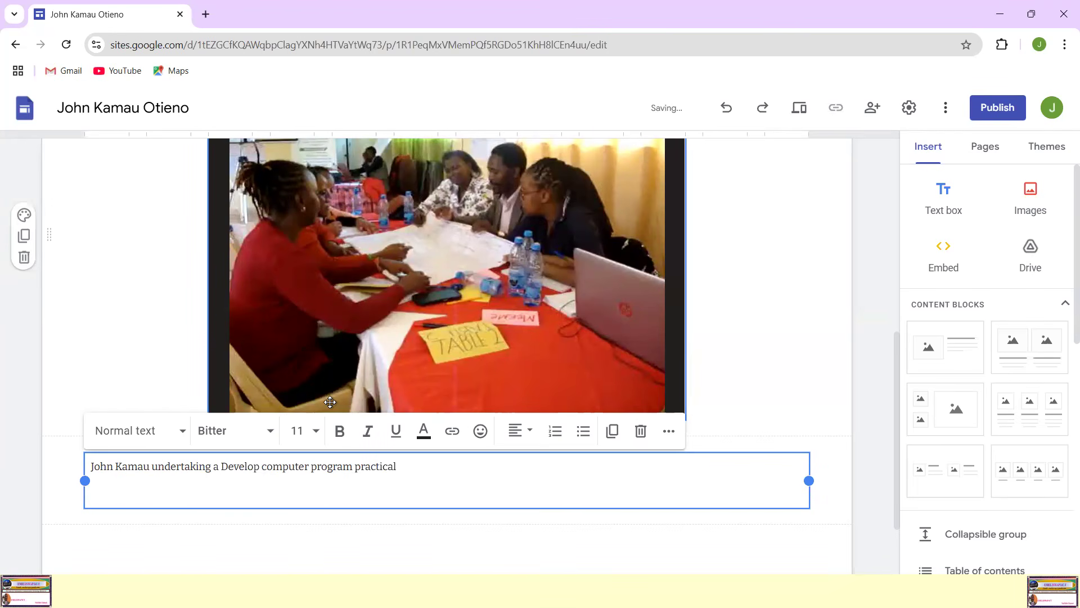
text(Dated: 27th July 2024)
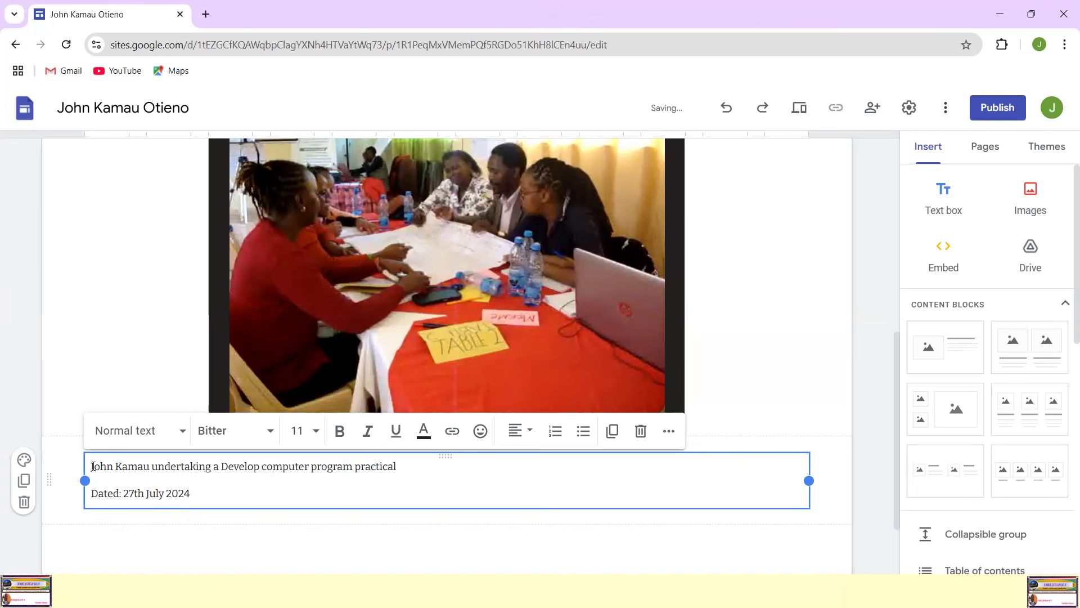
Step: Set both caption lines to font size 12 and center them in the text box
drag(93, 466, 218, 490)
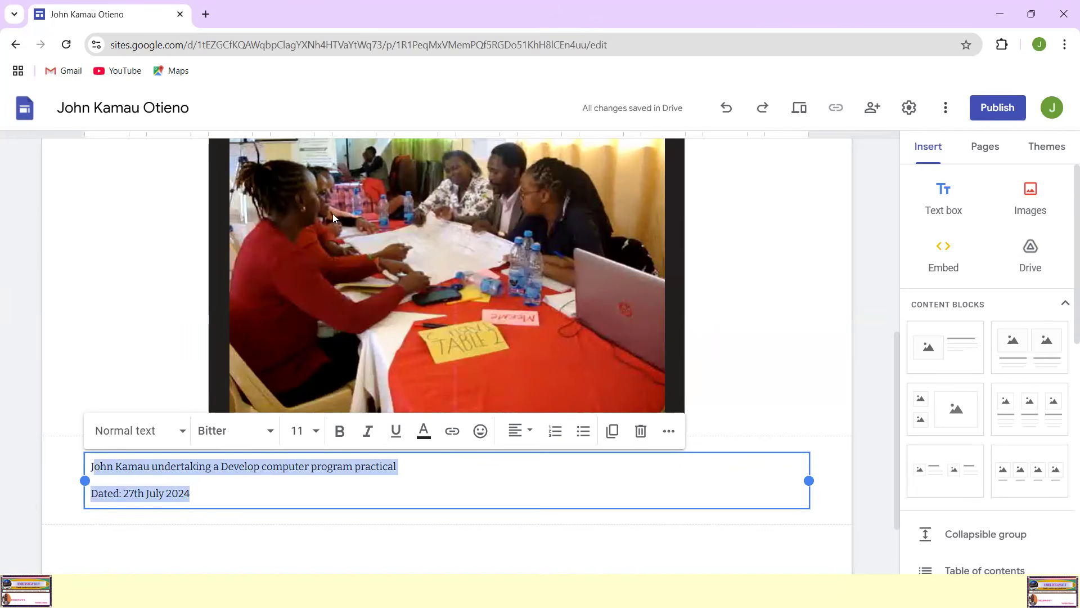
click(316, 431)
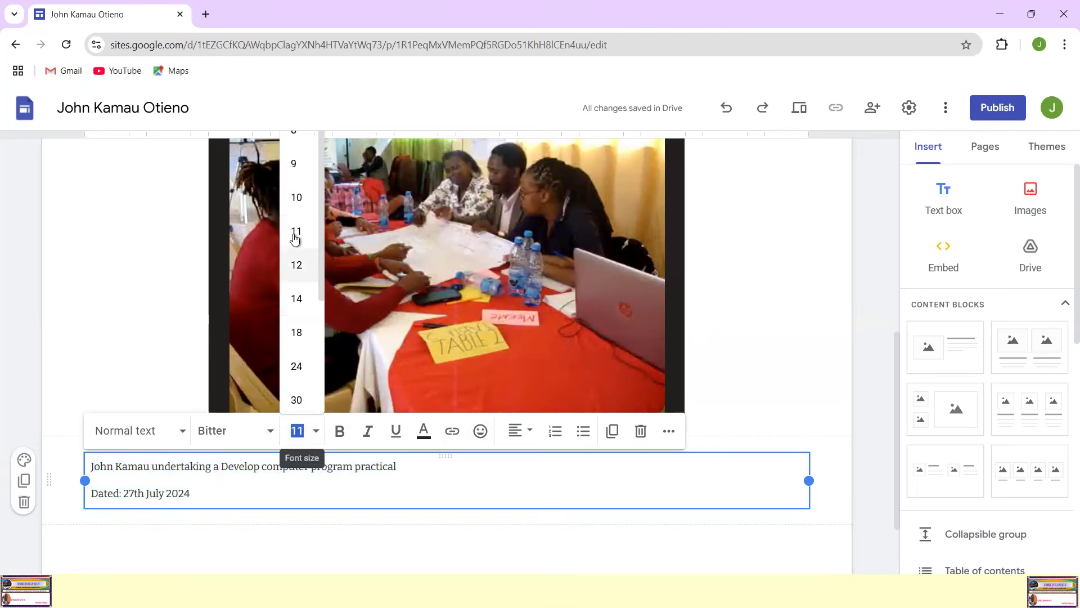
click(297, 265)
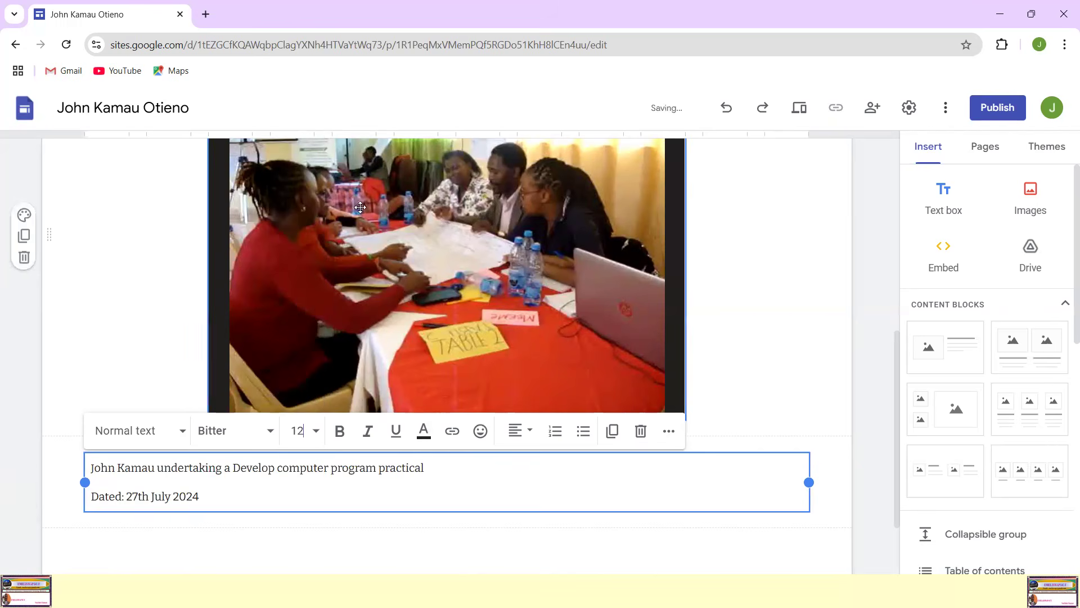
click(530, 432)
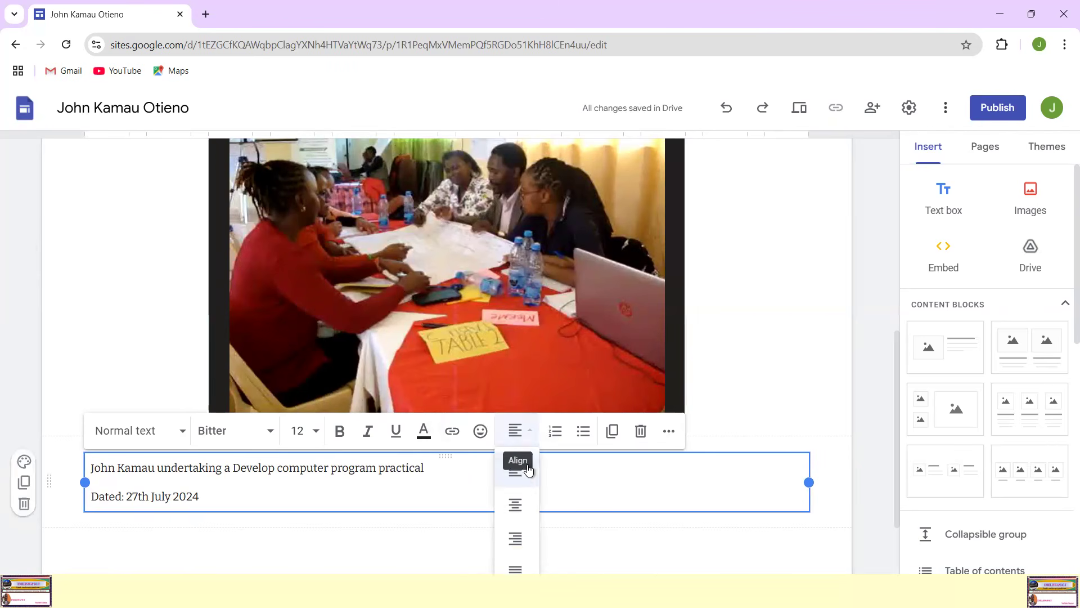
click(516, 503)
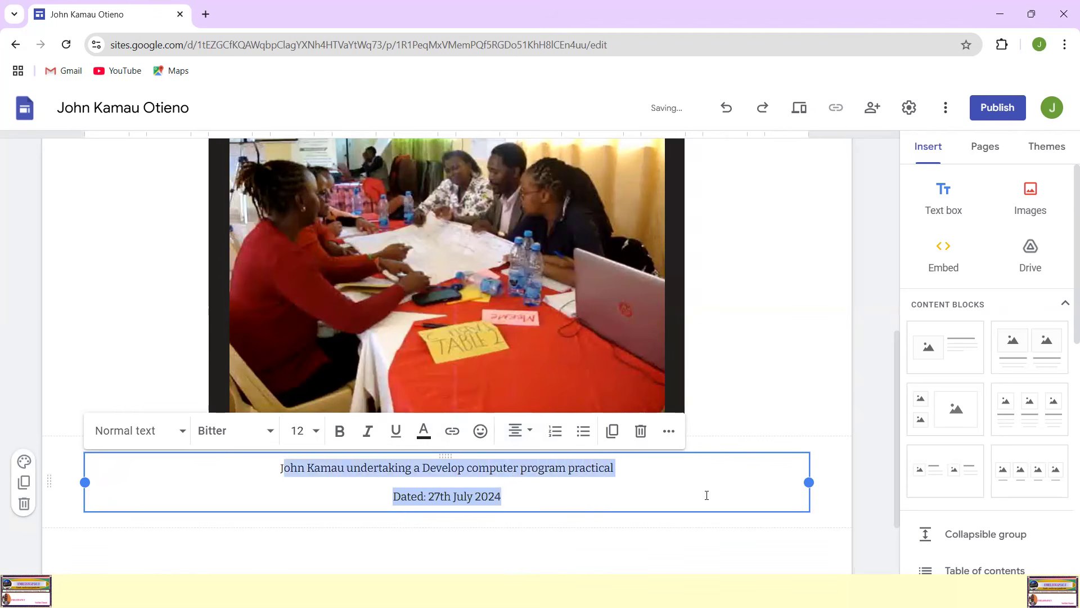
Step: Narrow the caption text box from both sides to match the video's width, and make the caption bold and underlined
drag(809, 484, 689, 475)
drag(85, 482, 209, 482)
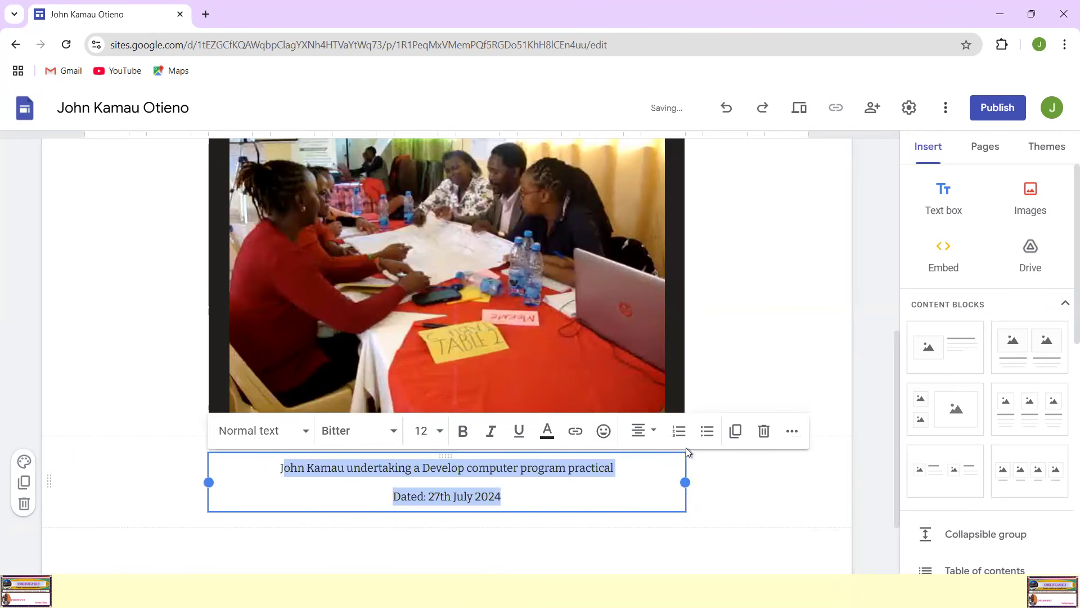
click(463, 432)
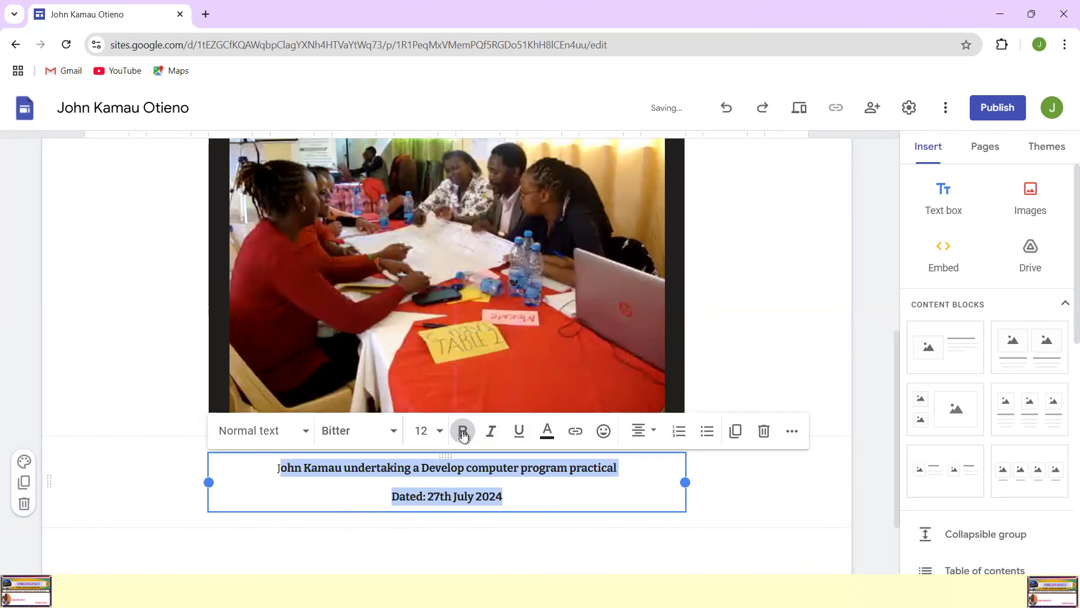
click(520, 431)
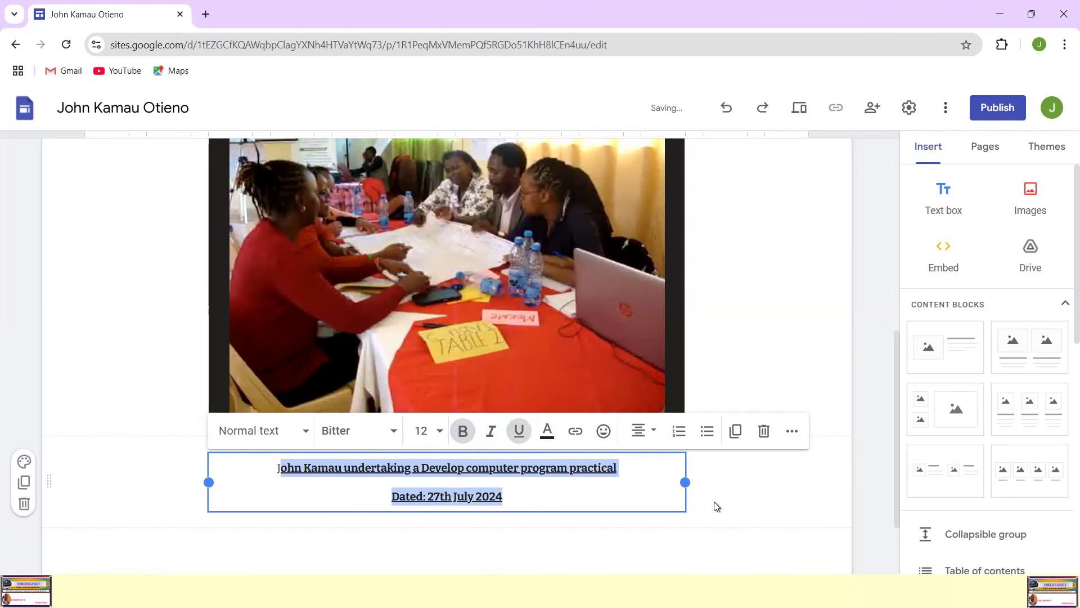
click(768, 507)
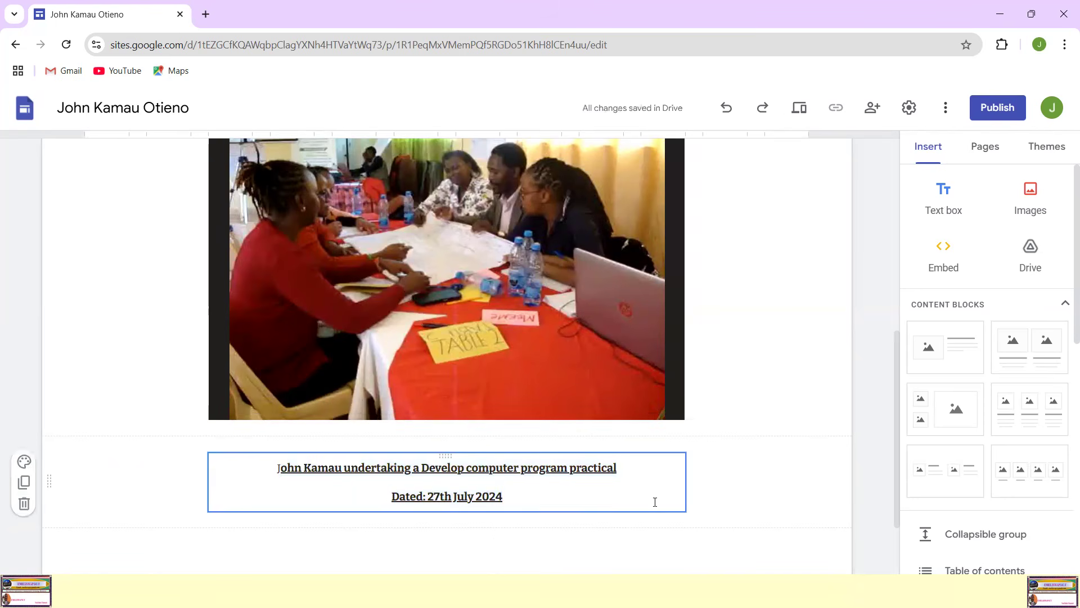
Step: Review the Practical Assessments page from its banner through the embedded video to the caption beneath it
scroll(679, 468, up, 5)
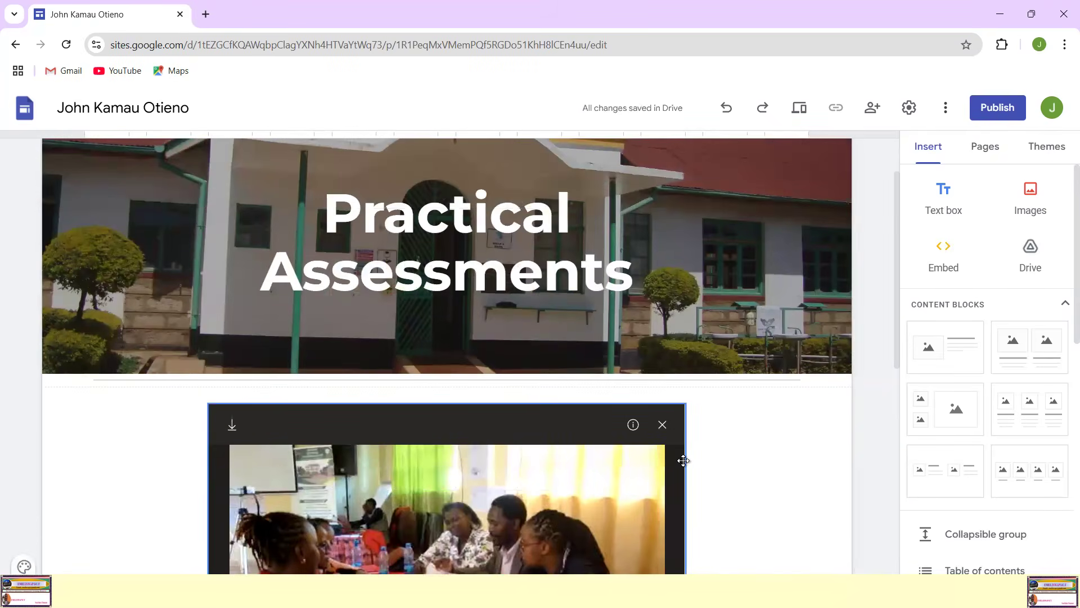
scroll(682, 457, down, 3)
scroll(681, 451, up, 3)
scroll(681, 451, down, 5)
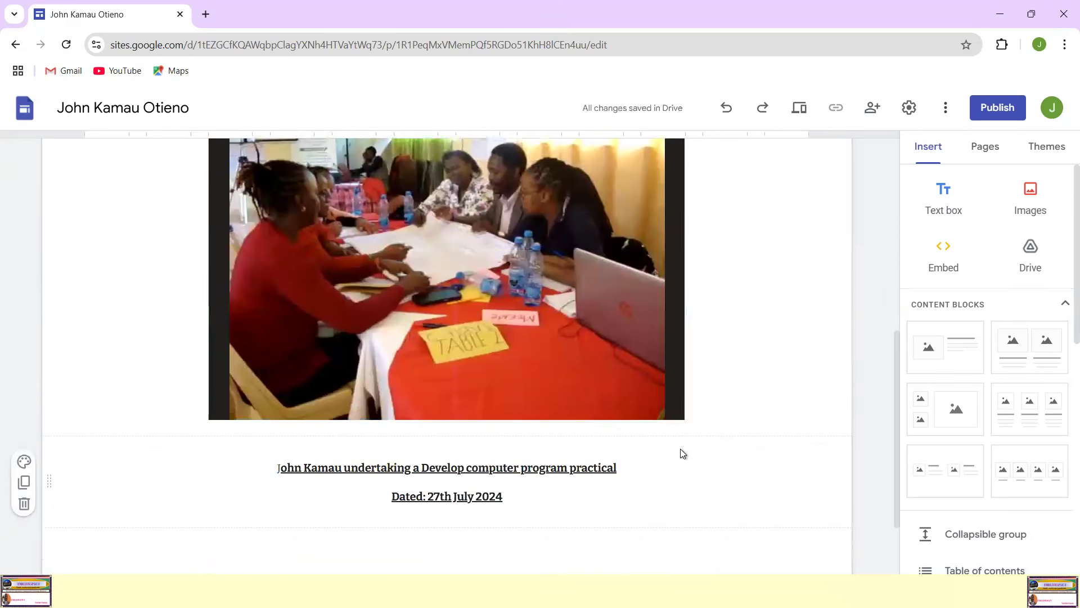
scroll(677, 434, up, 5)
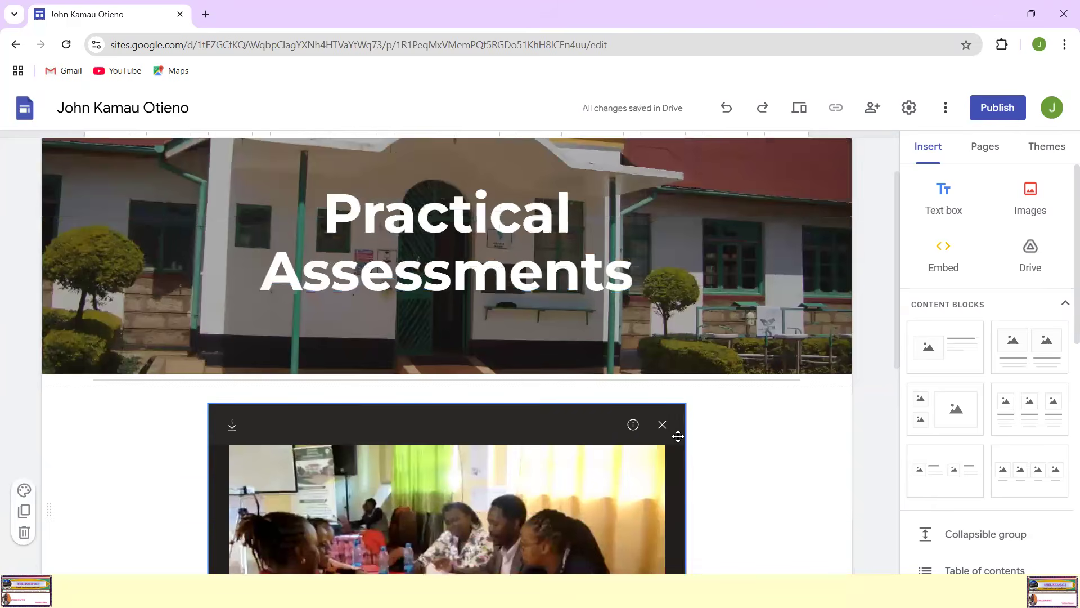
scroll(687, 433, down, 2)
scroll(714, 424, down, 1)
scroll(714, 423, up, 3)
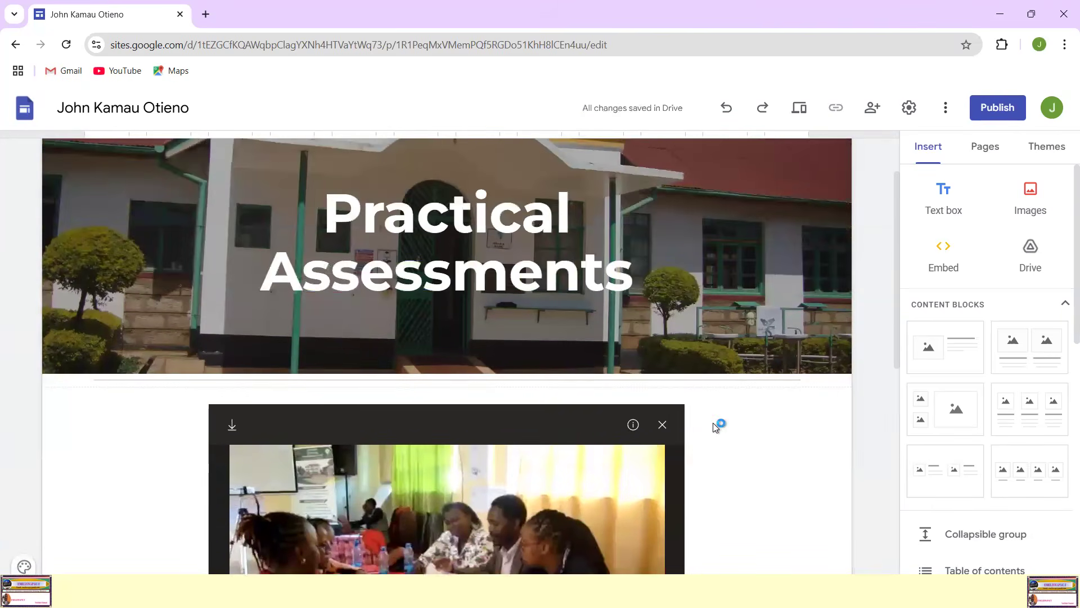
scroll(713, 423, down, 4)
scroll(715, 426, down, 1)
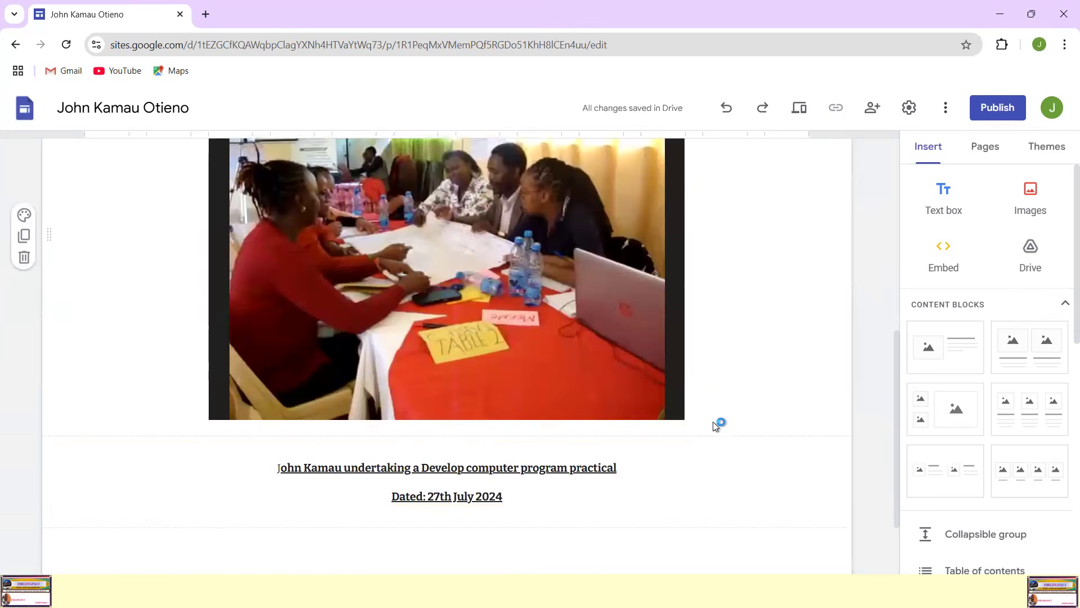
scroll(714, 426, up, 4)
scroll(714, 426, down, 4)
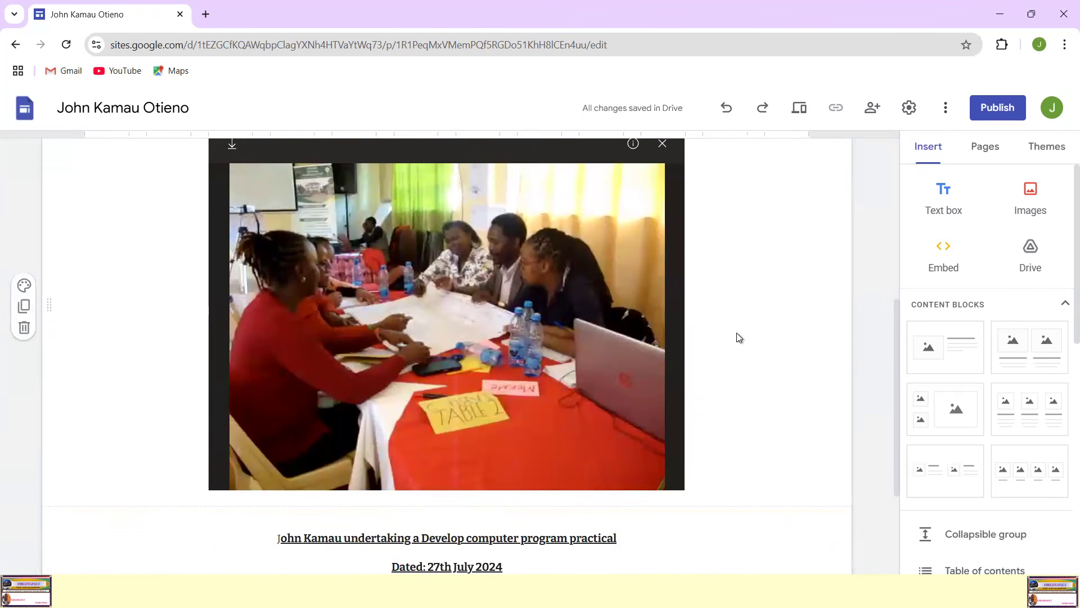
scroll(737, 332, up, 4)
Step: Open the Theory Assessments subpage of Develop Computer Program under Year One Assessments
mouse_move(569, 162)
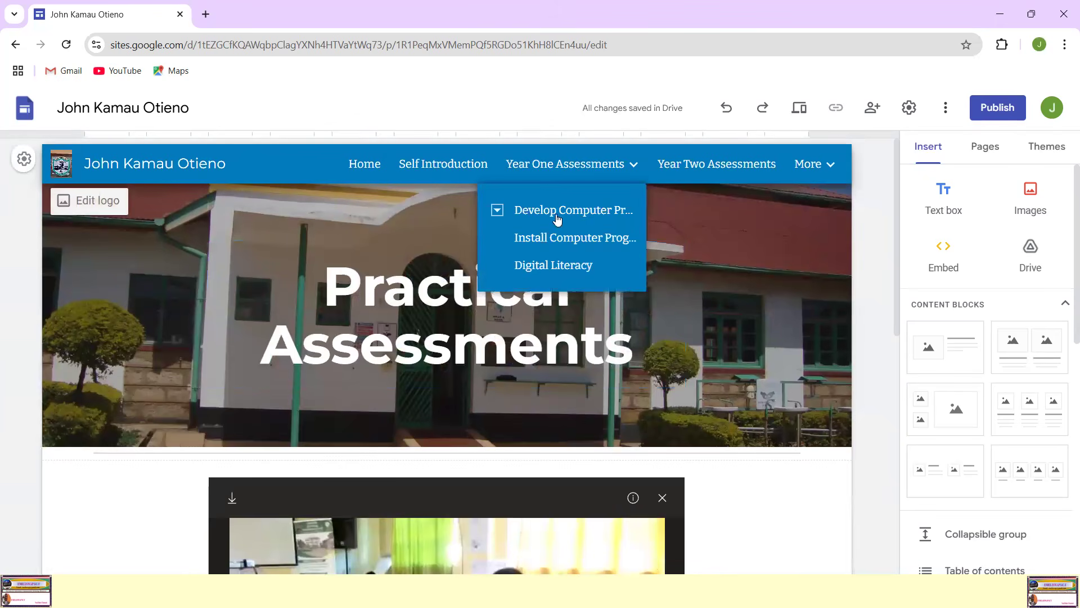
click(550, 212)
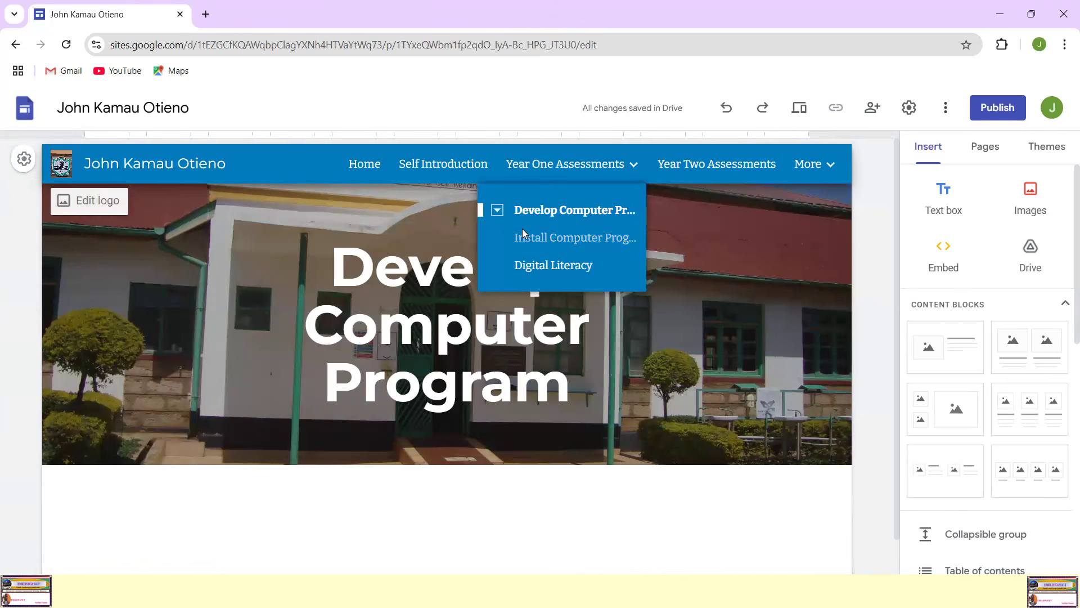
click(498, 210)
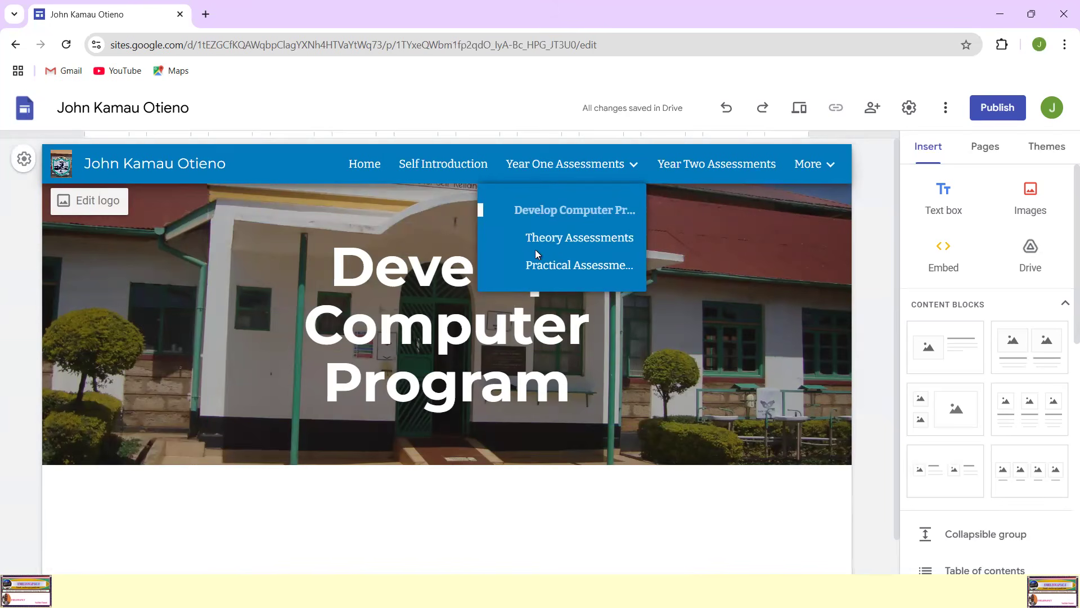
click(568, 244)
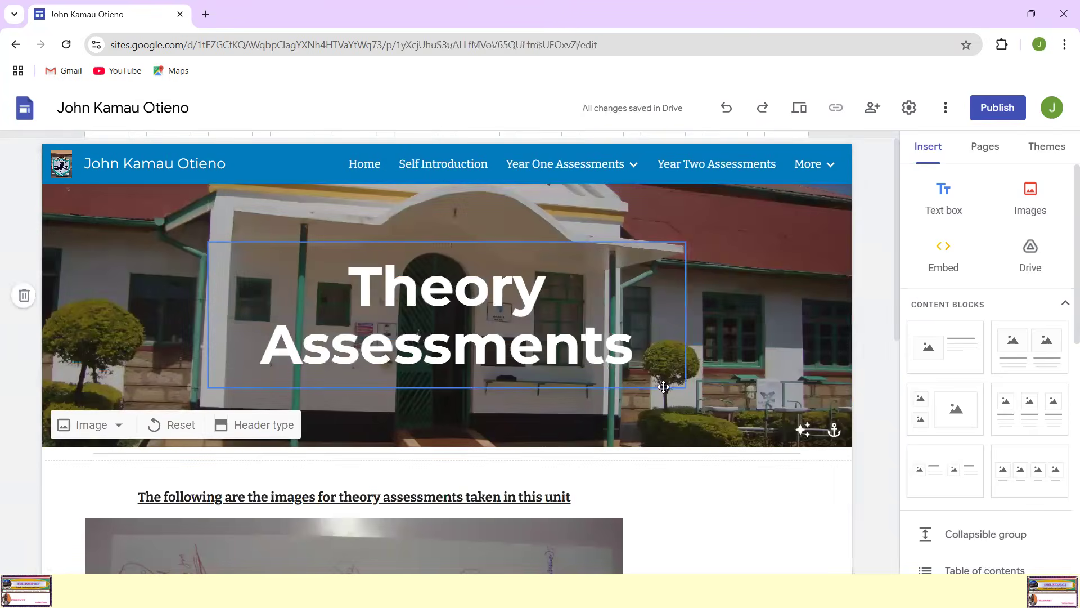
Step: Examine the Theory Assessments page's heading and the scanned assessment image below it
scroll(659, 388, down, 6)
scroll(662, 391, down, 2)
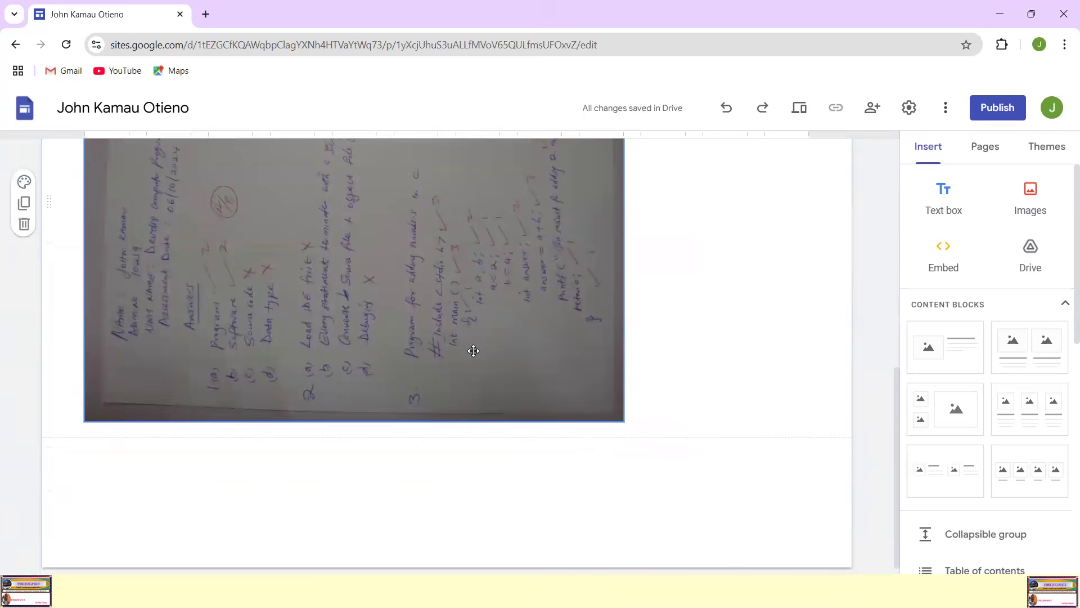
scroll(714, 342, up, 5)
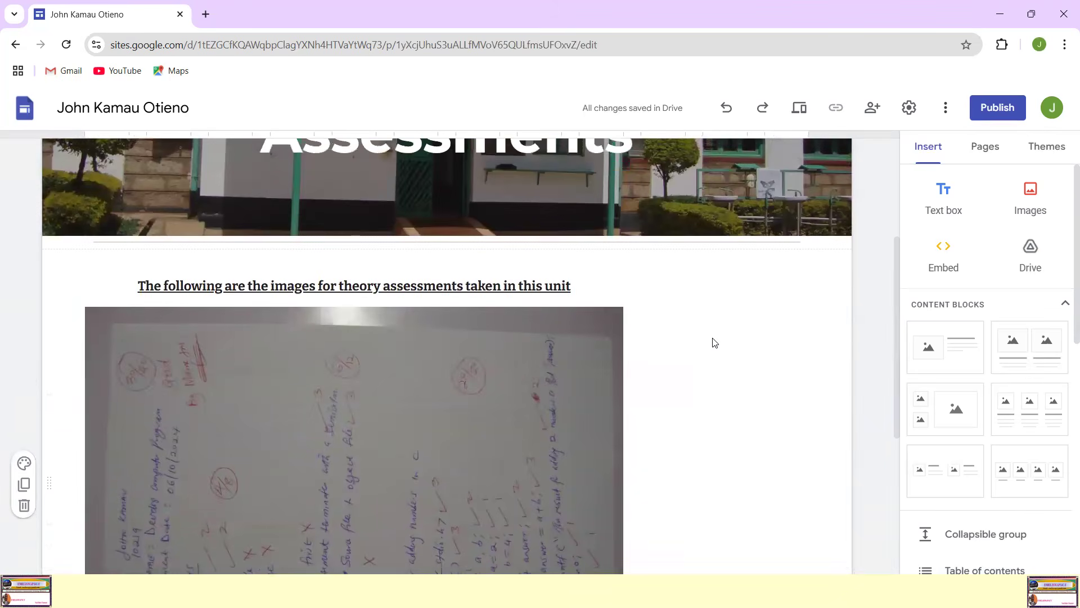
scroll(714, 340, up, 3)
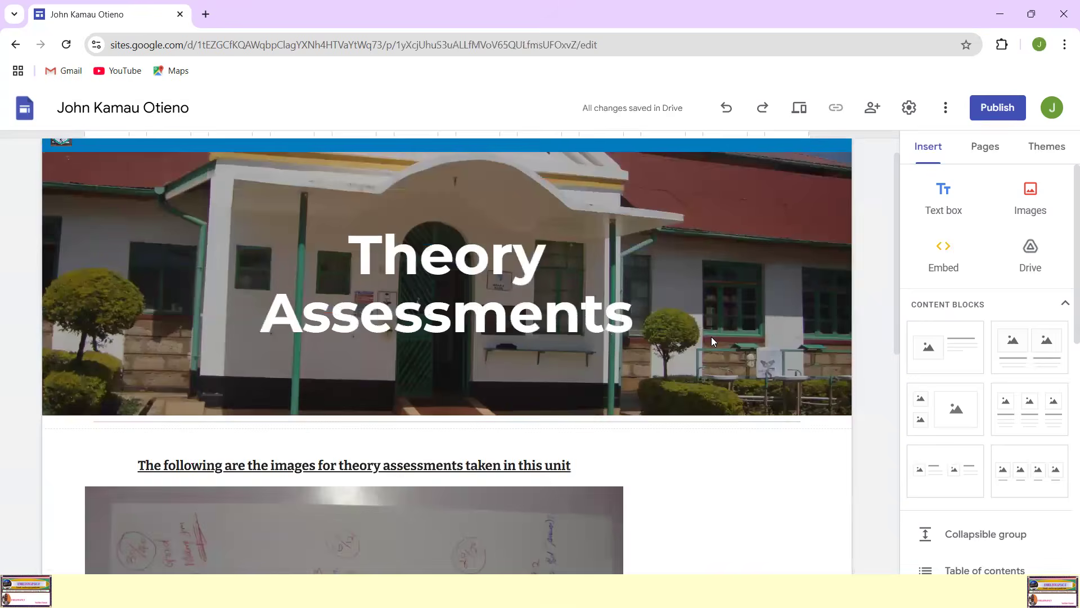
scroll(608, 315, down, 7)
scroll(598, 325, up, 4)
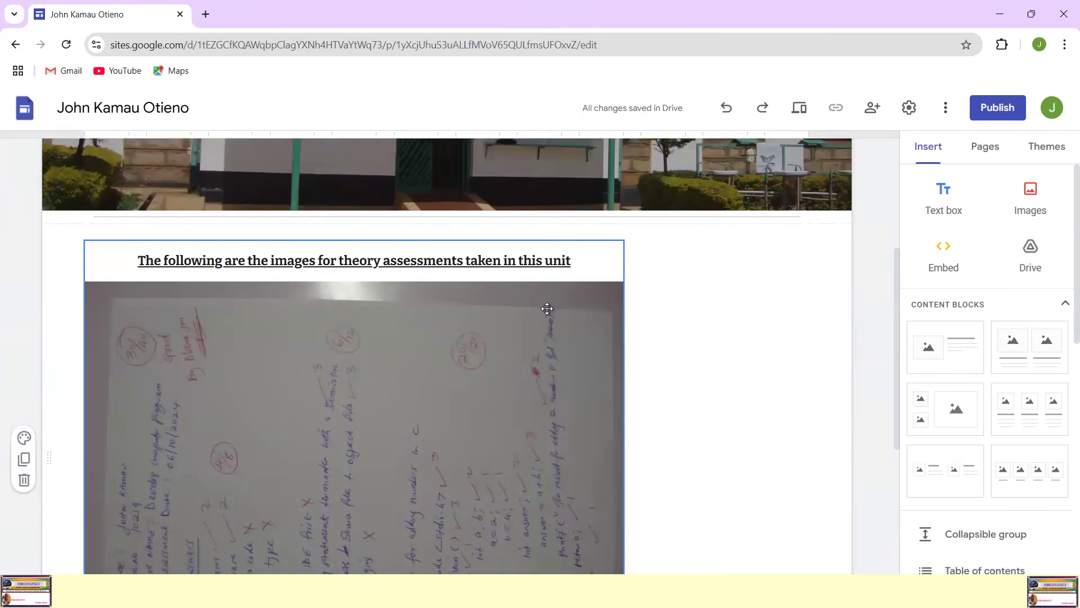
scroll(468, 382, down, 4)
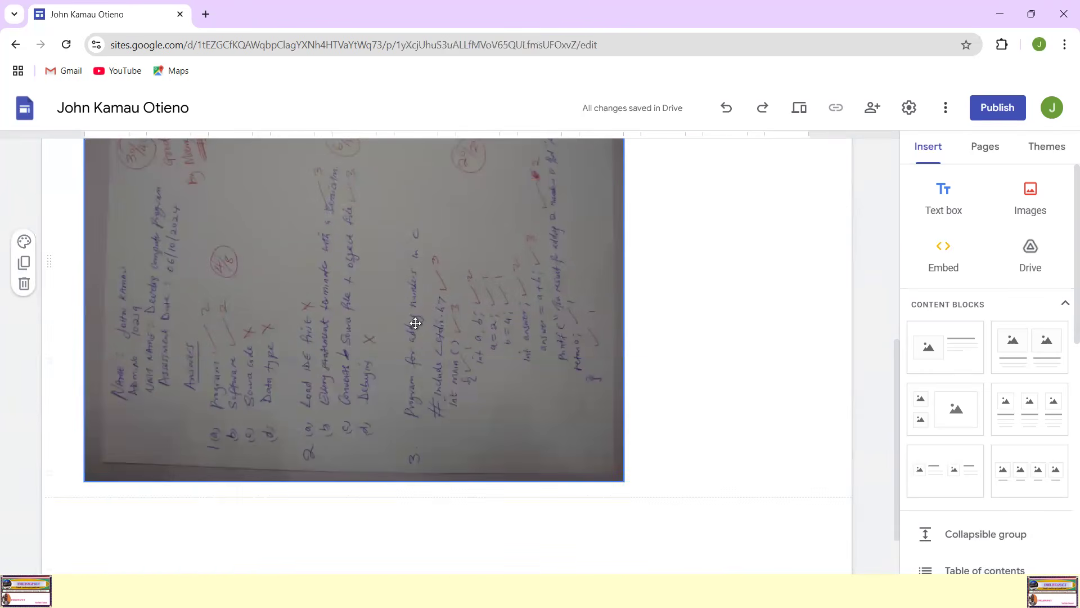
Step: Open the Practical Assessments subpage of Develop Computer Program under Year One Assessments
click(415, 322)
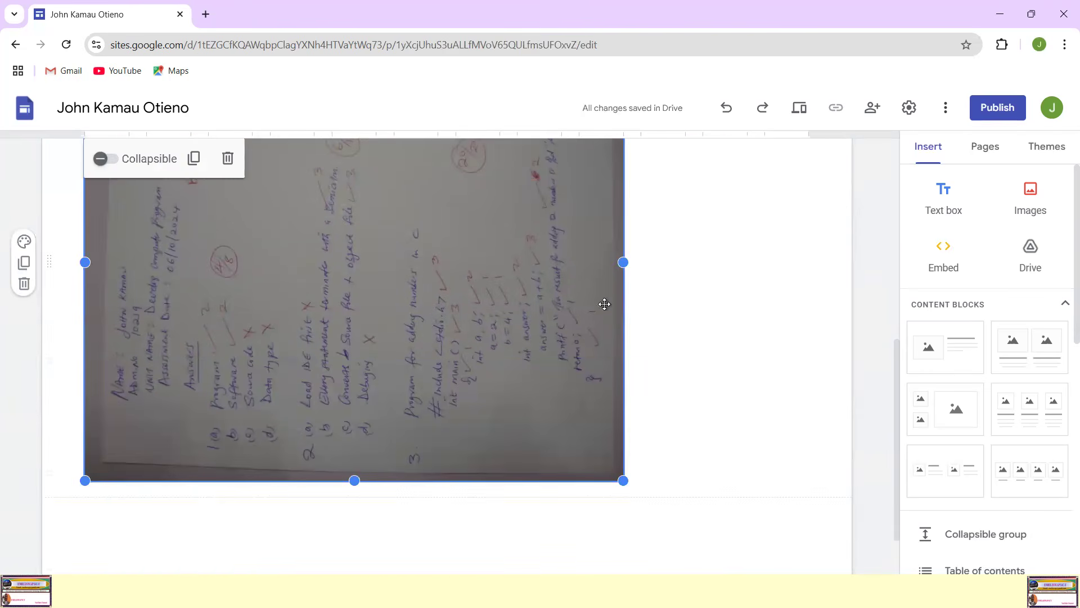
scroll(649, 330, up, 5)
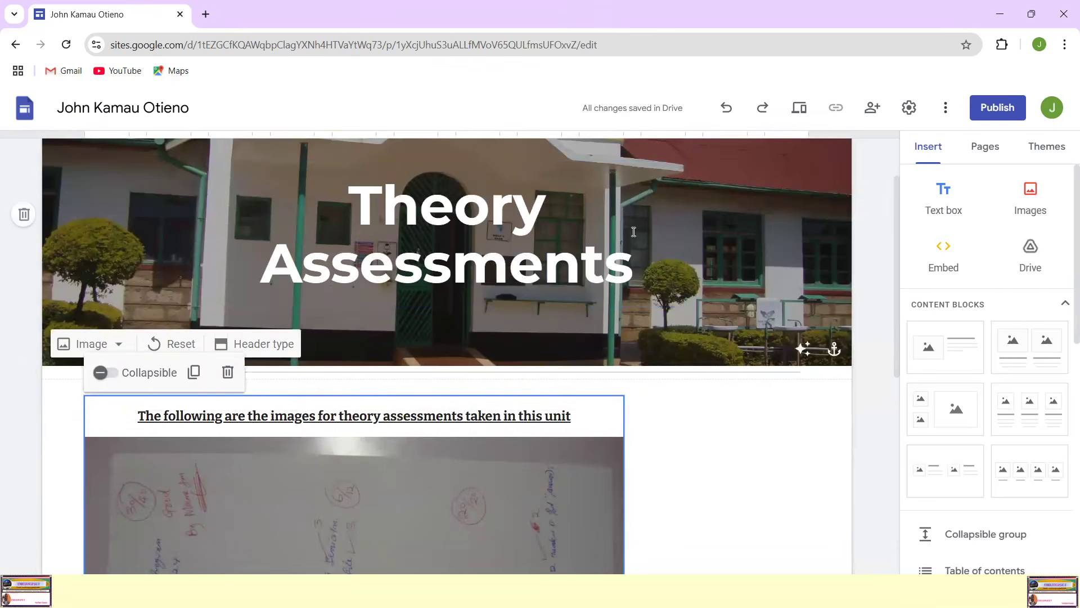
scroll(642, 210, up, 2)
mouse_move(603, 161)
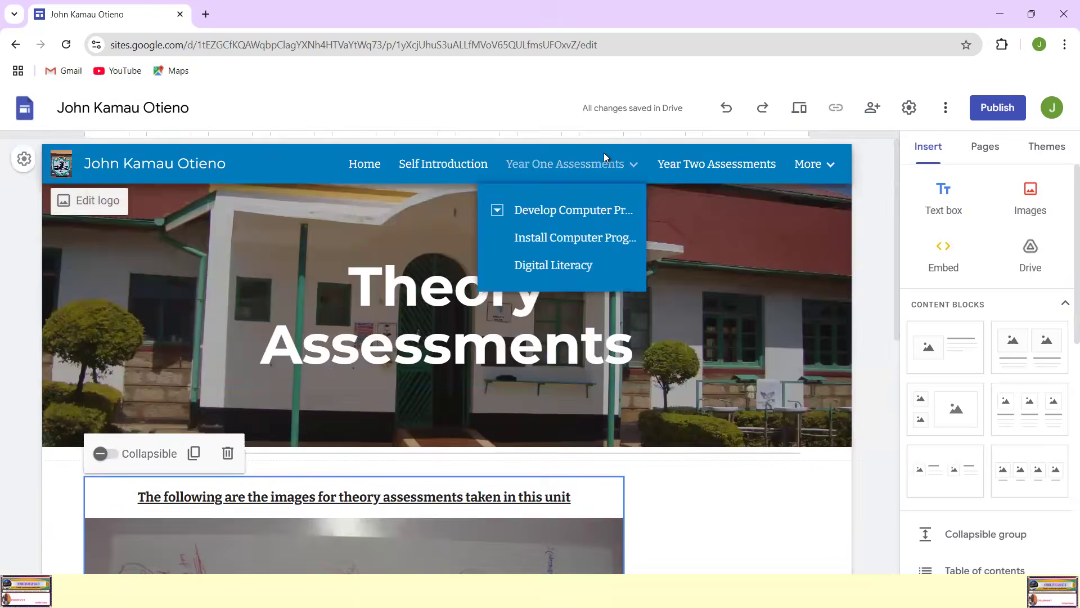
click(495, 211)
click(550, 265)
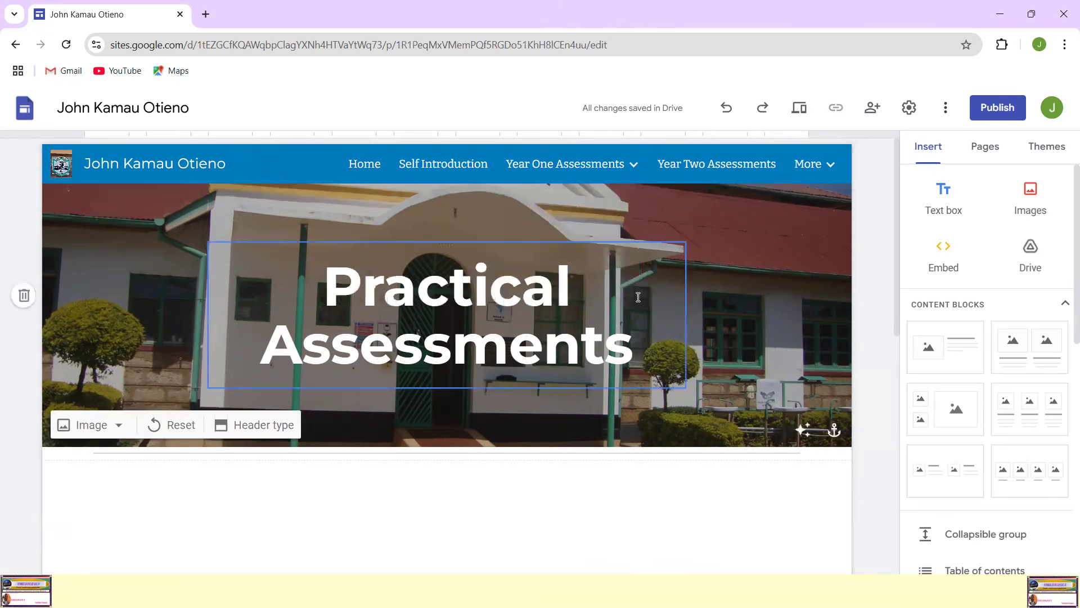
Step: Examine the Practical Assessments page from its banner through the embedded group video to the caption beneath it
scroll(610, 371, down, 4)
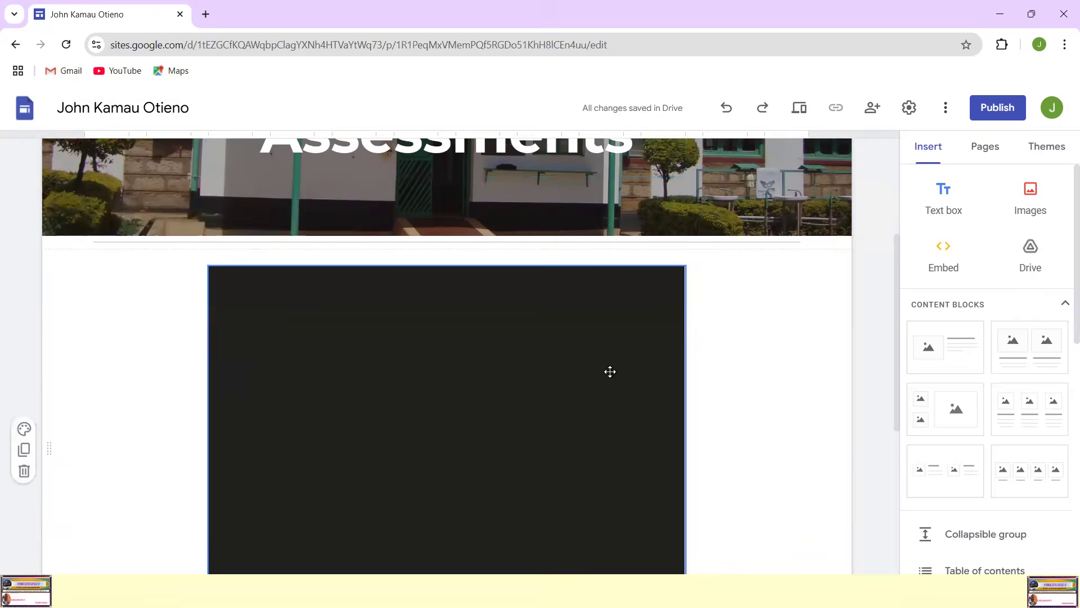
scroll(636, 376, down, 1)
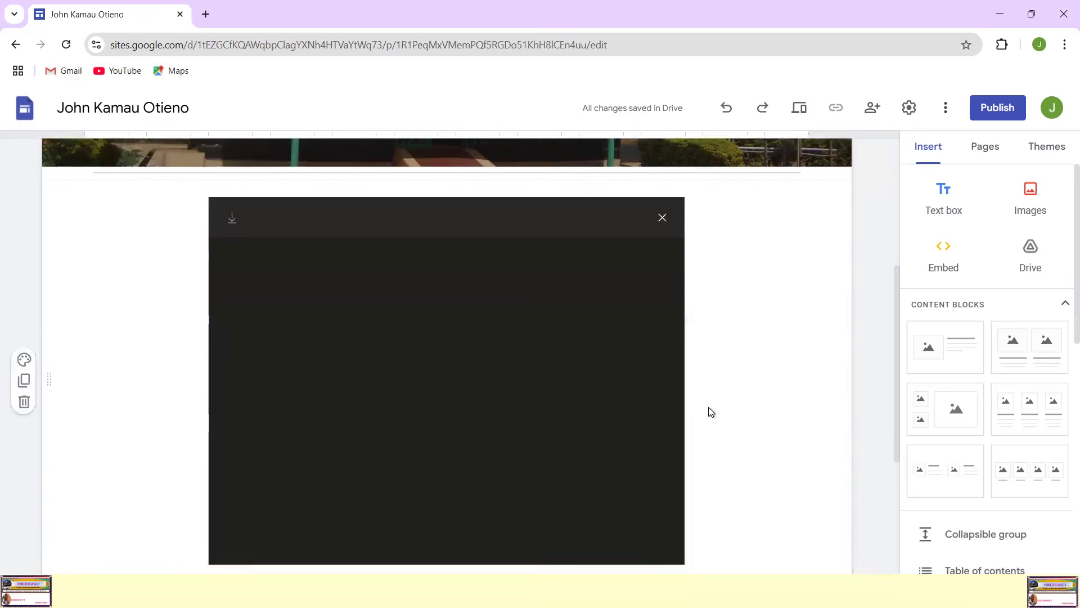
scroll(619, 396, down, 2)
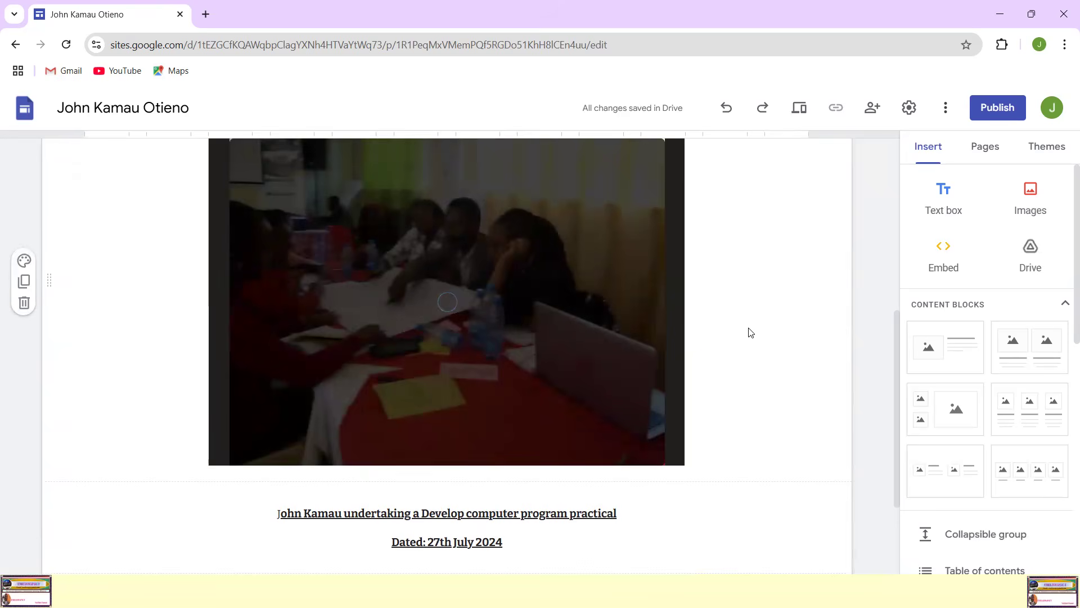
scroll(750, 331, up, 2)
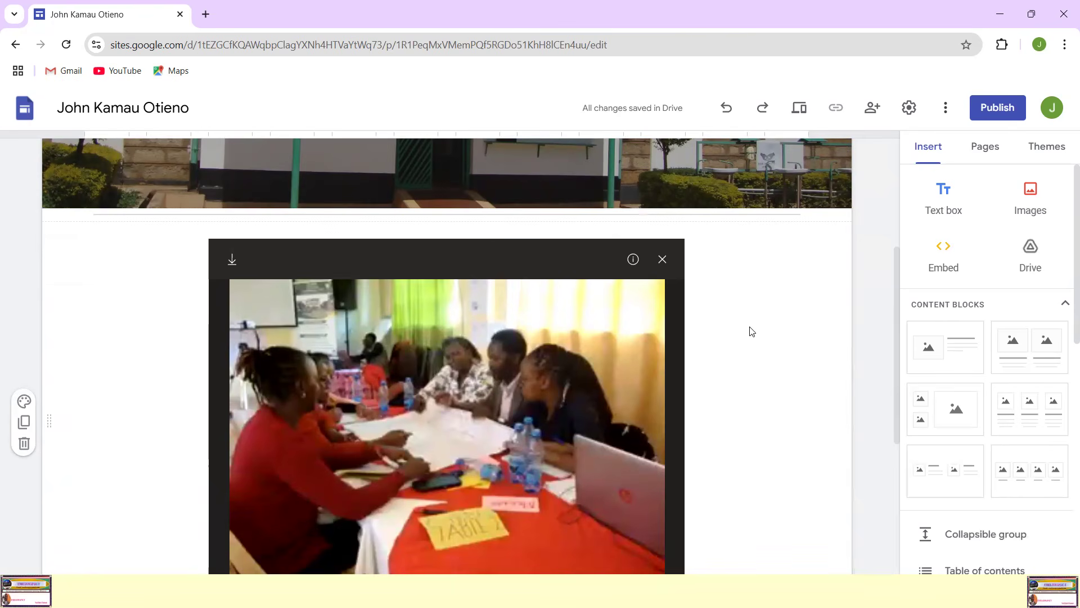
scroll(750, 331, up, 5)
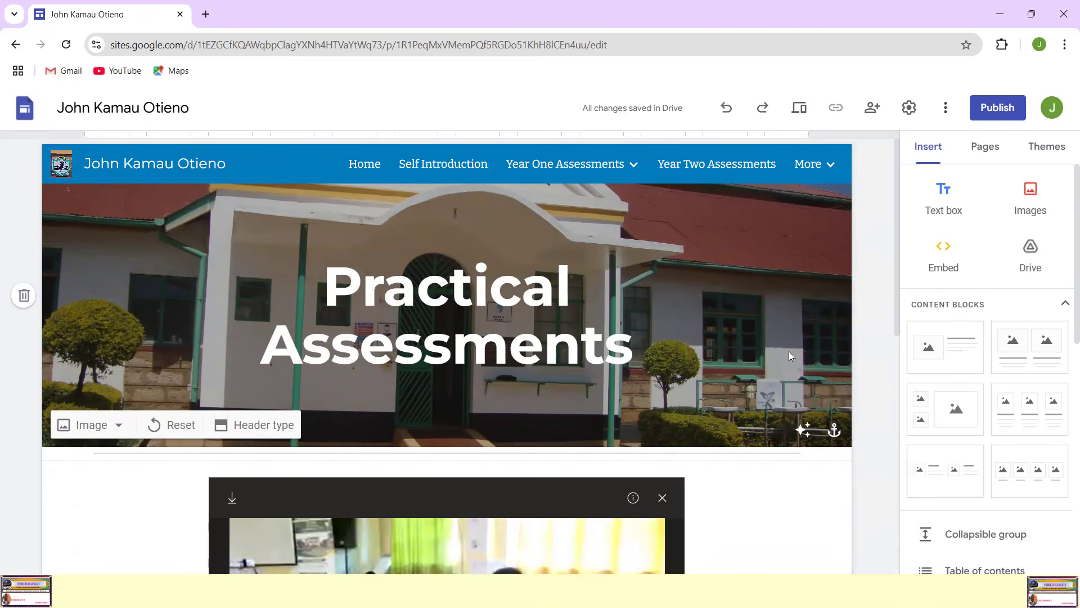
scroll(788, 424, down, 7)
scroll(789, 427, up, 5)
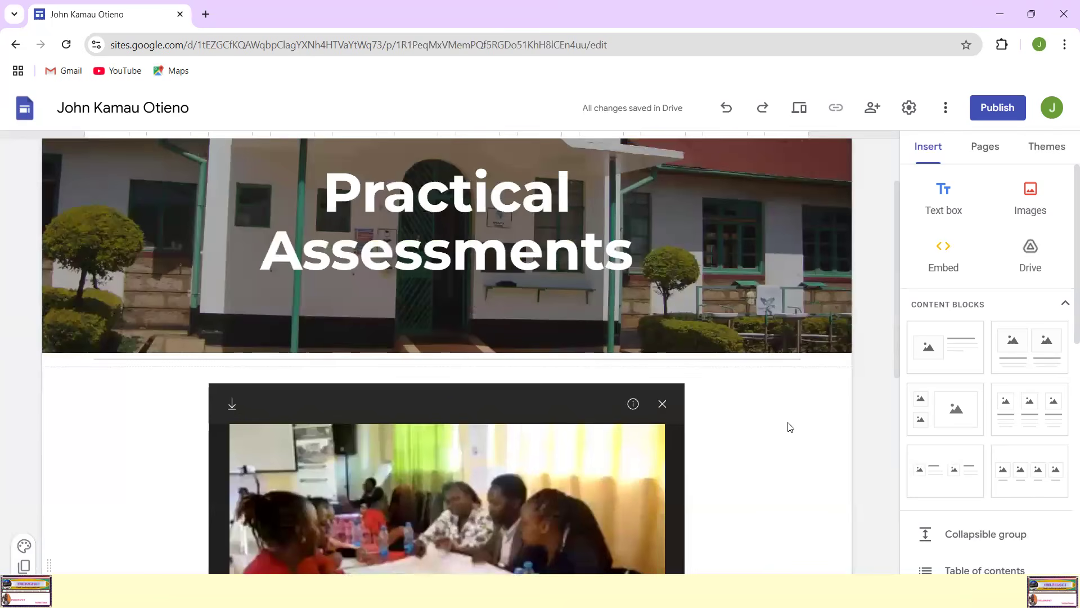
scroll(790, 427, up, 1)
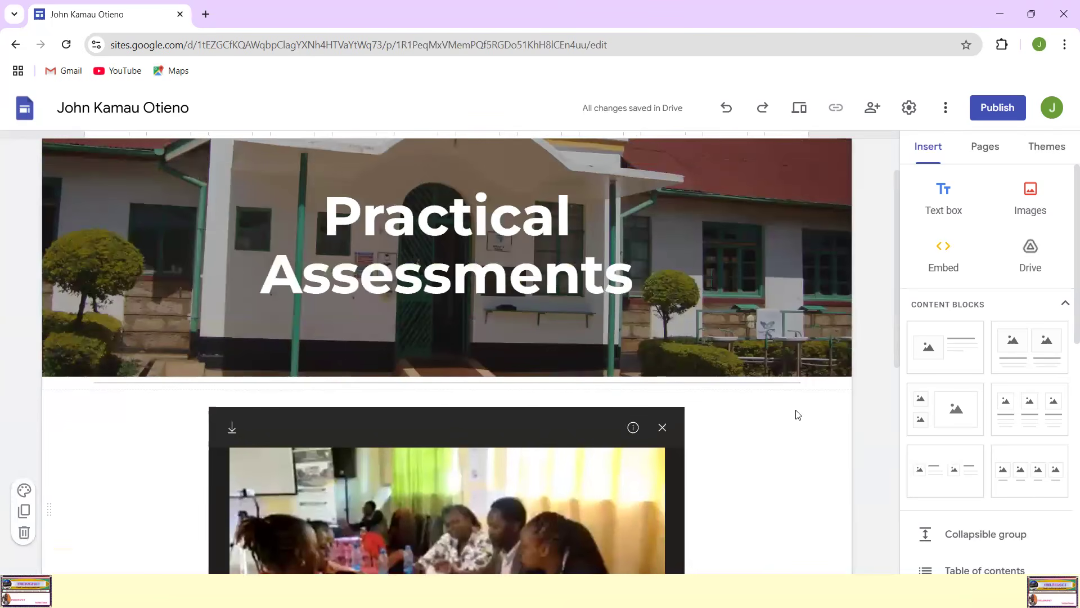
scroll(610, 254, up, 1)
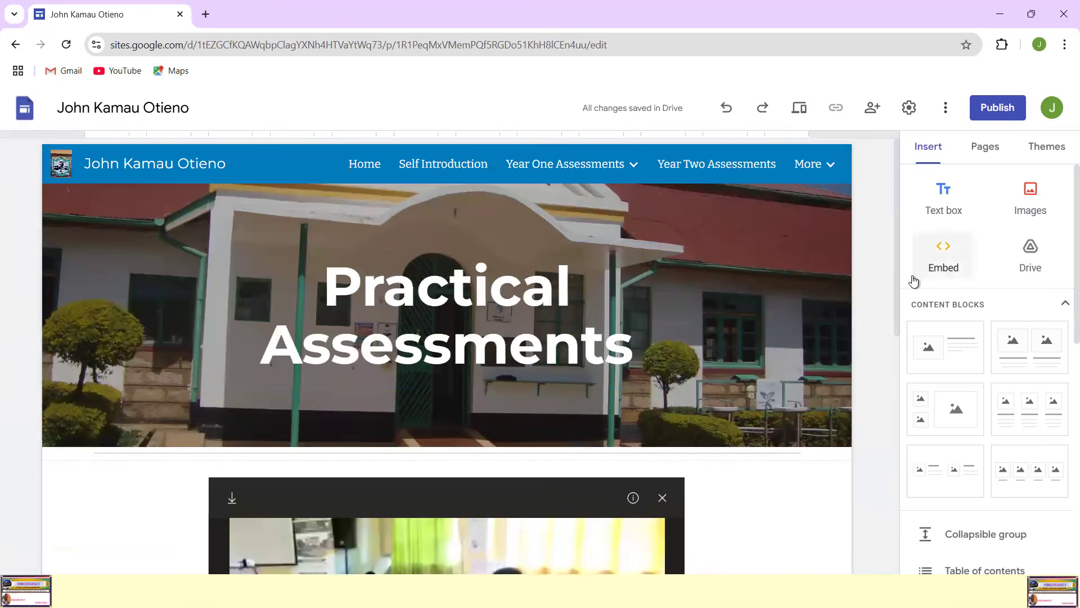
scroll(642, 402, down, 4)
scroll(642, 401, up, 4)
click(642, 400)
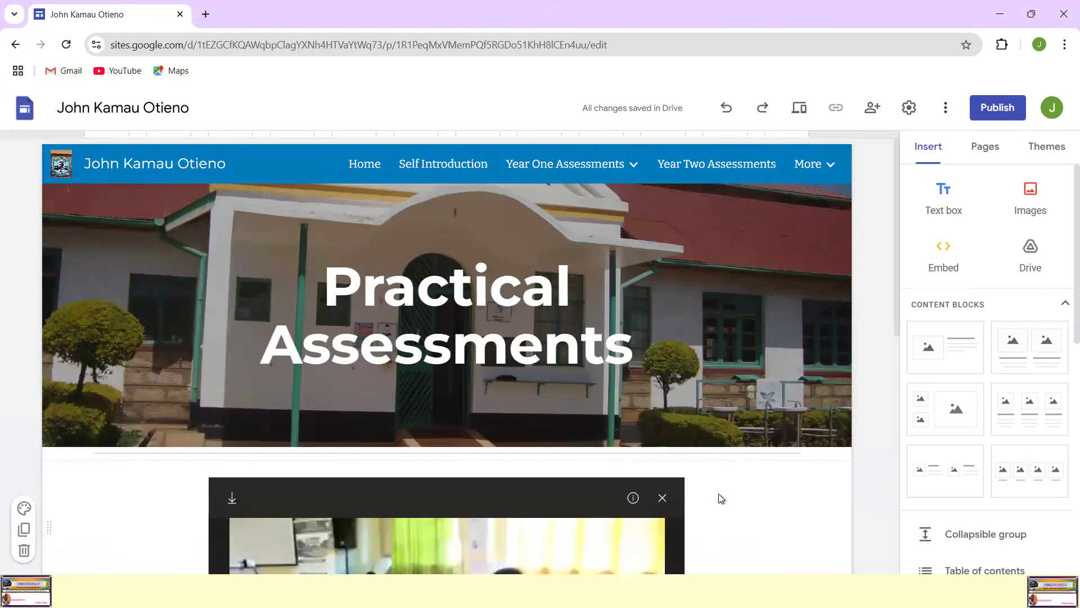
Step: Check the banner and images on the Home page and the content area of the Self Introduction page
click(364, 164)
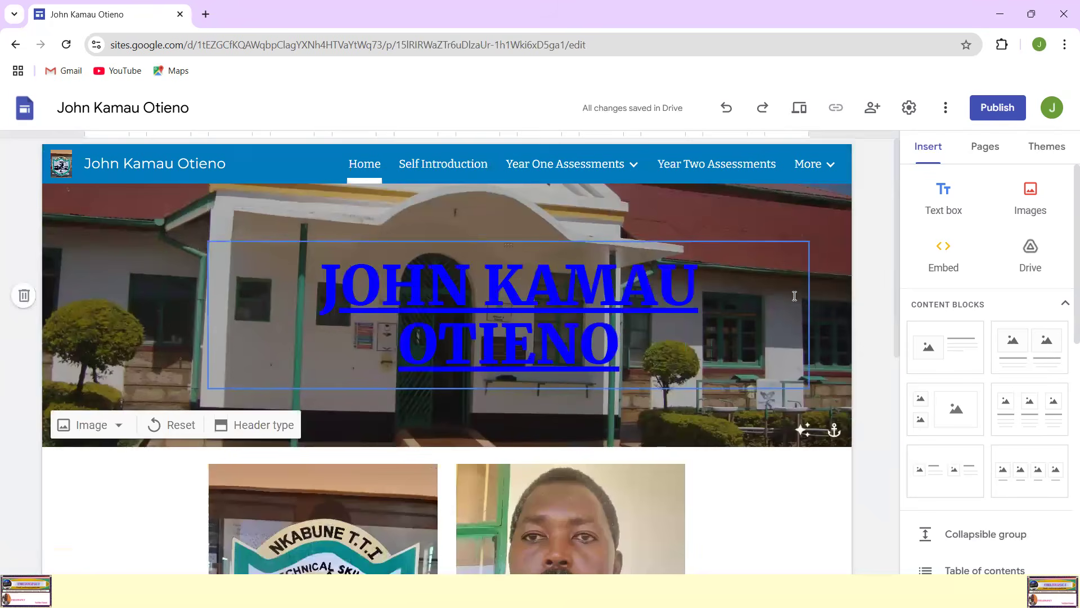
scroll(832, 323, down, 3)
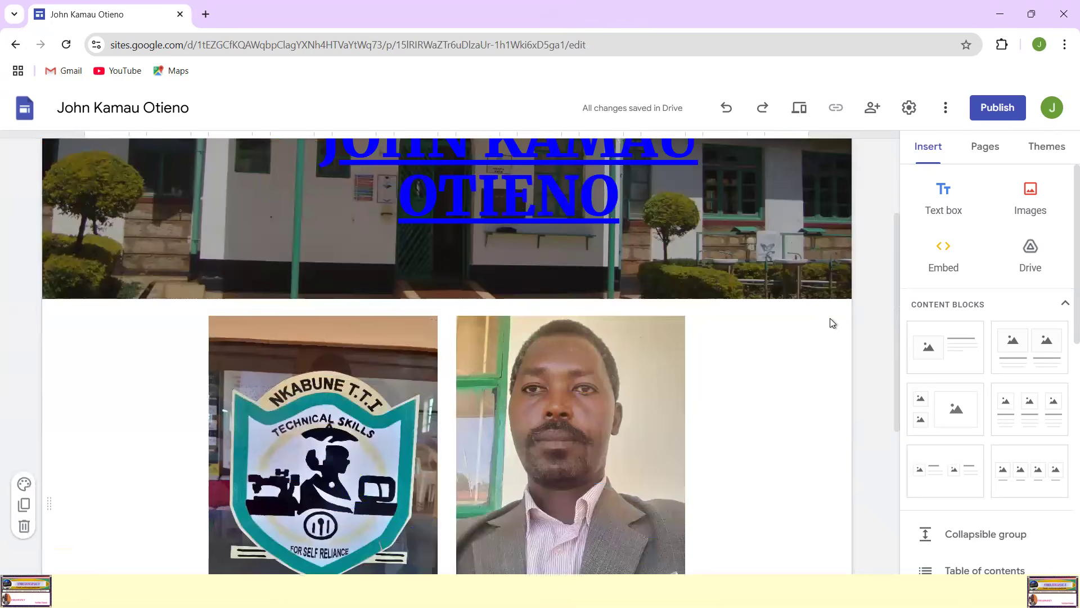
scroll(831, 322, up, 3)
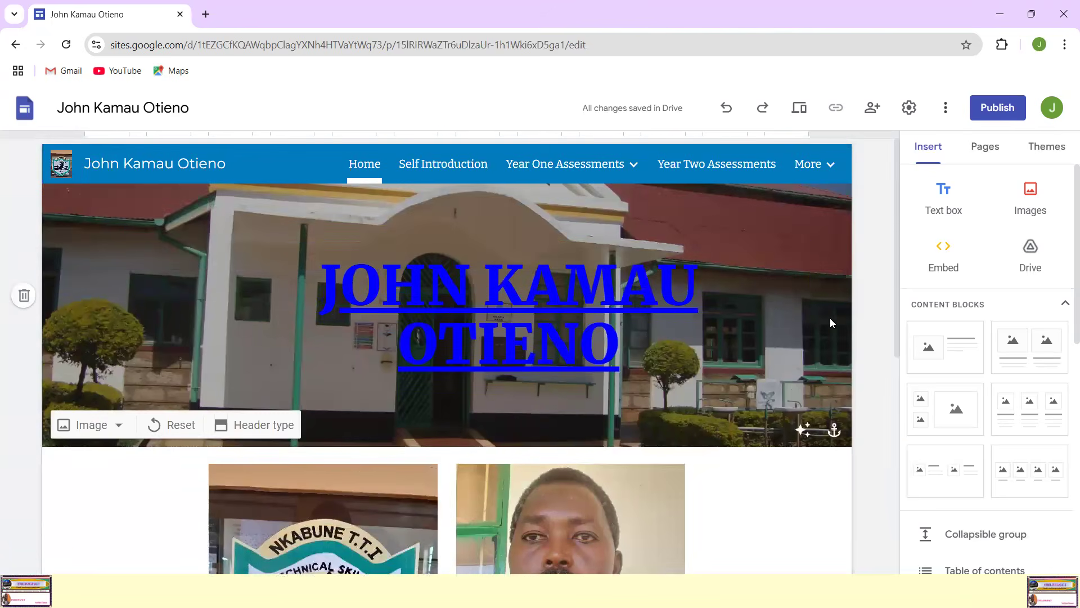
click(445, 165)
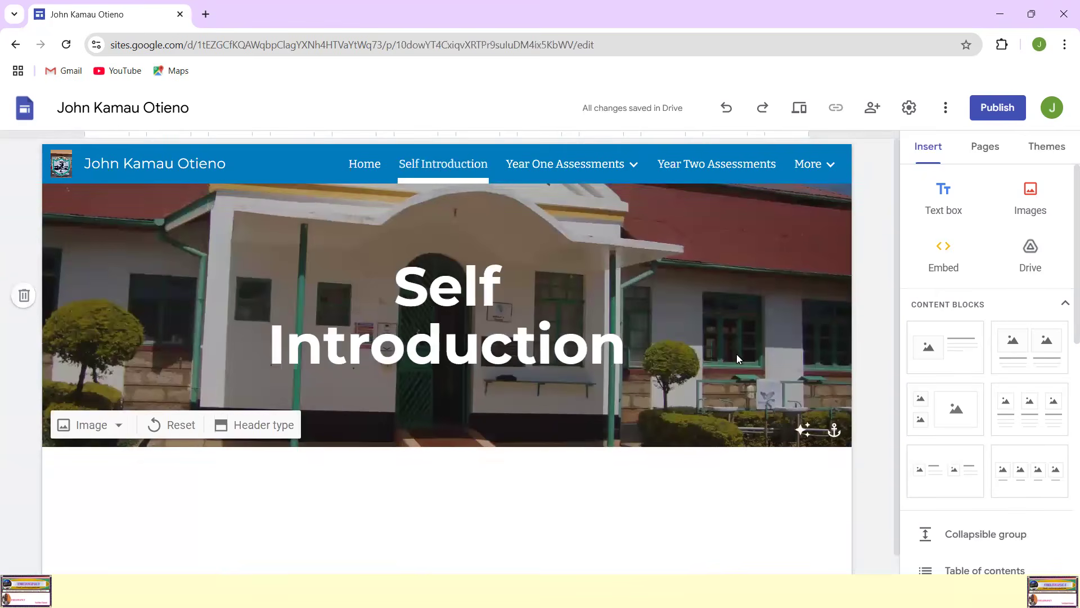
scroll(737, 359, down, 1)
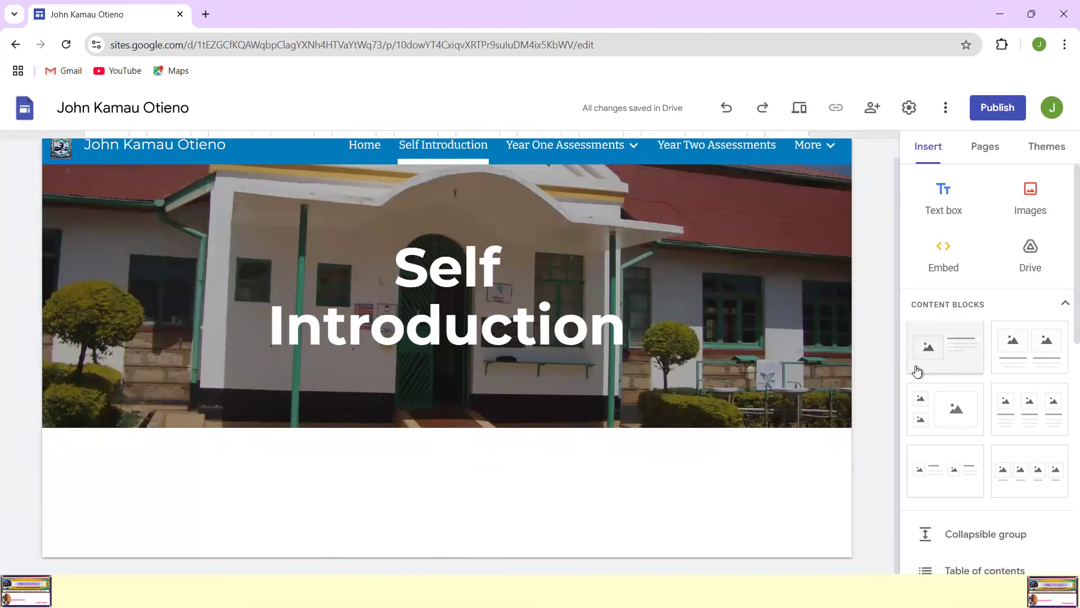
scroll(890, 366, up, 1)
Step: View the Year Two Assessments page and return to the Home page
mouse_move(568, 163)
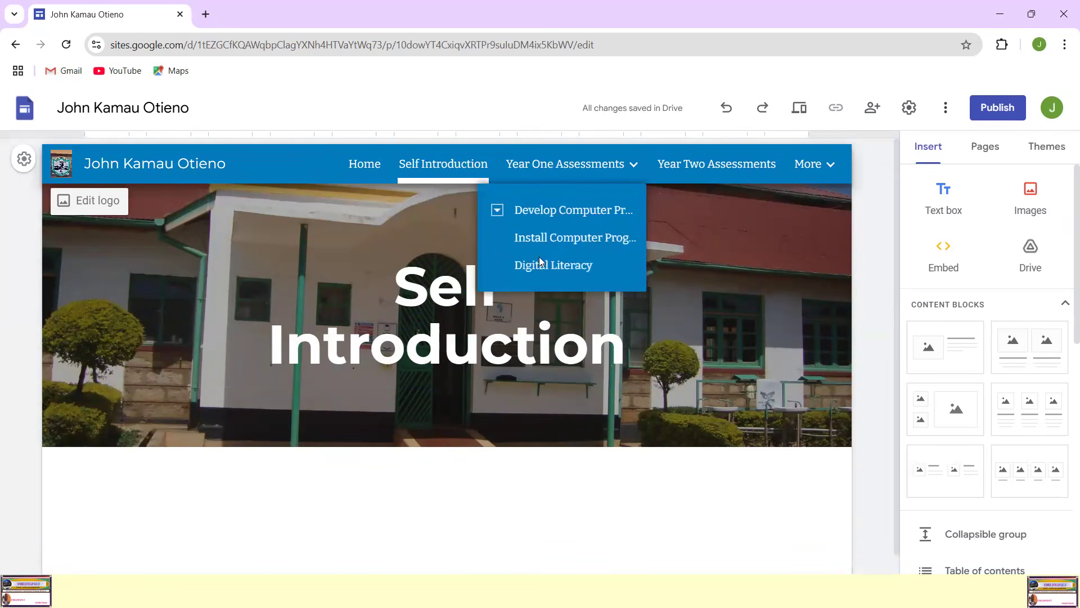
click(711, 164)
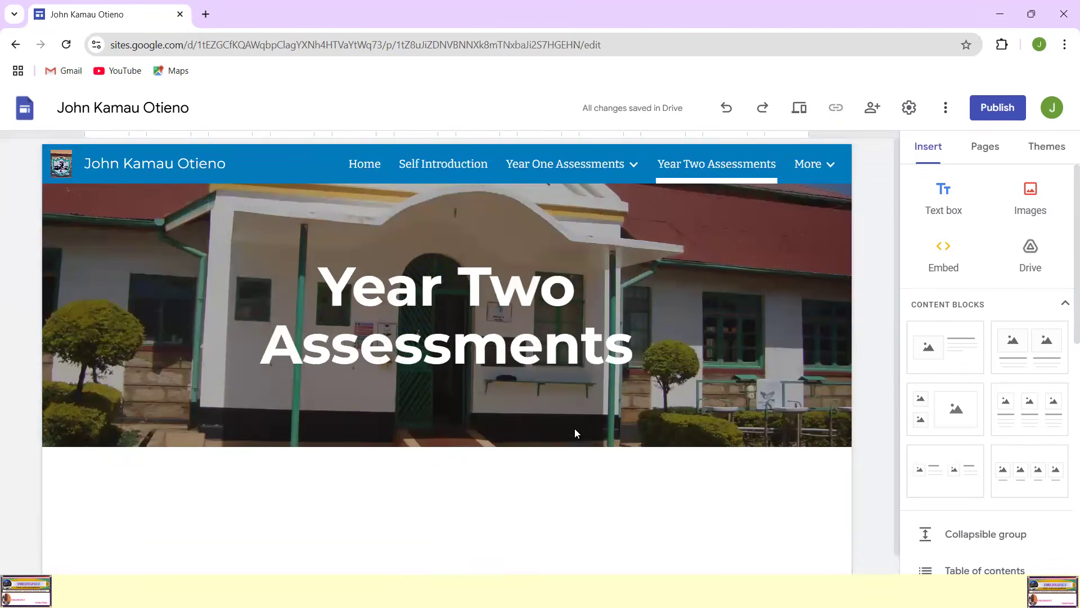
mouse_move(826, 177)
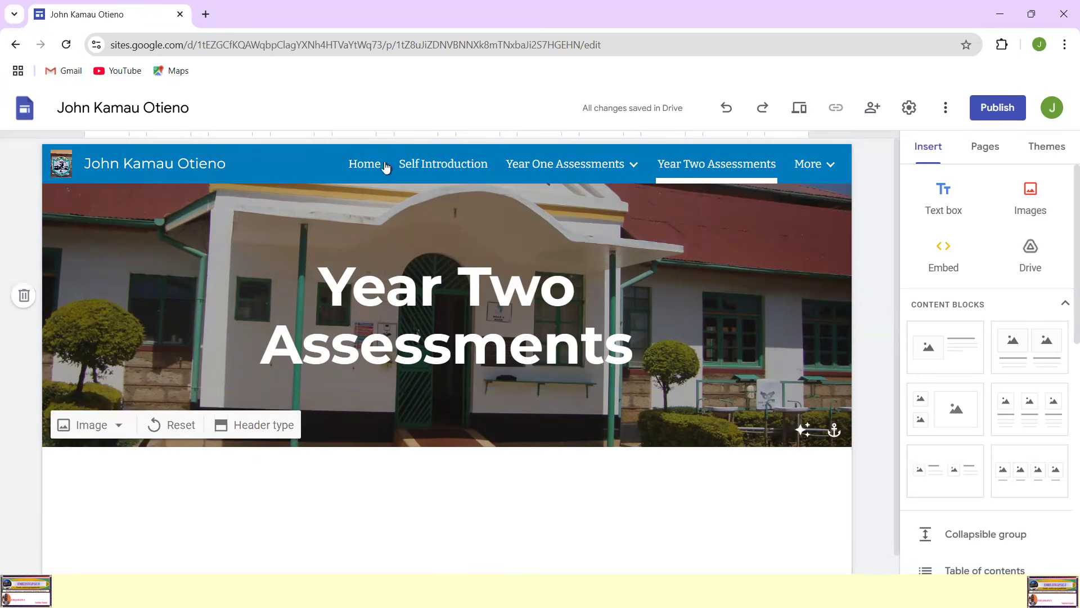
click(363, 164)
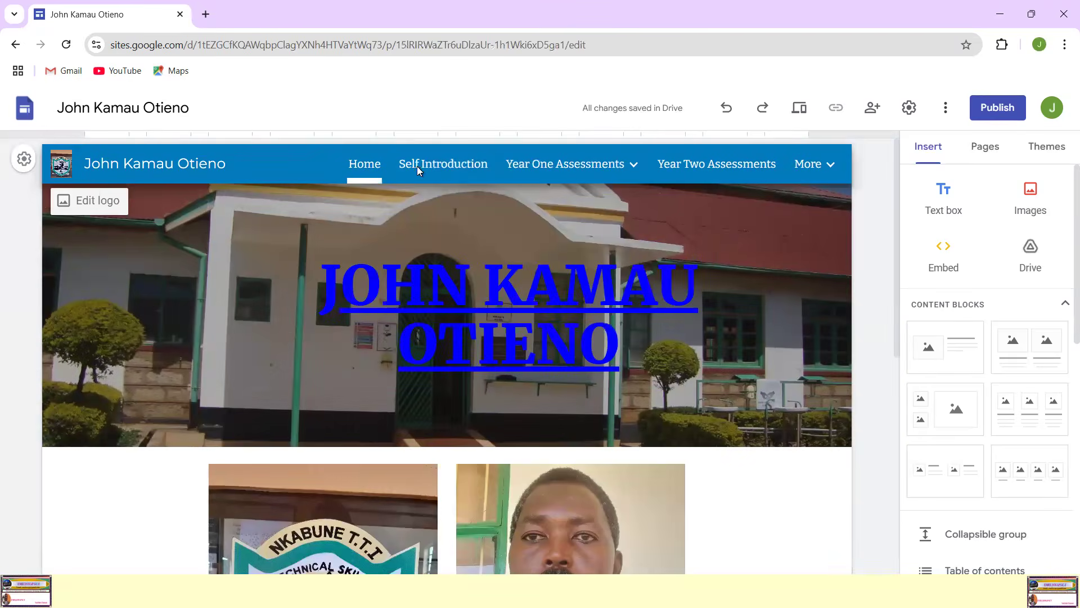
Step: Open the Self Introduction page and insert a divider directly below its banner
click(446, 167)
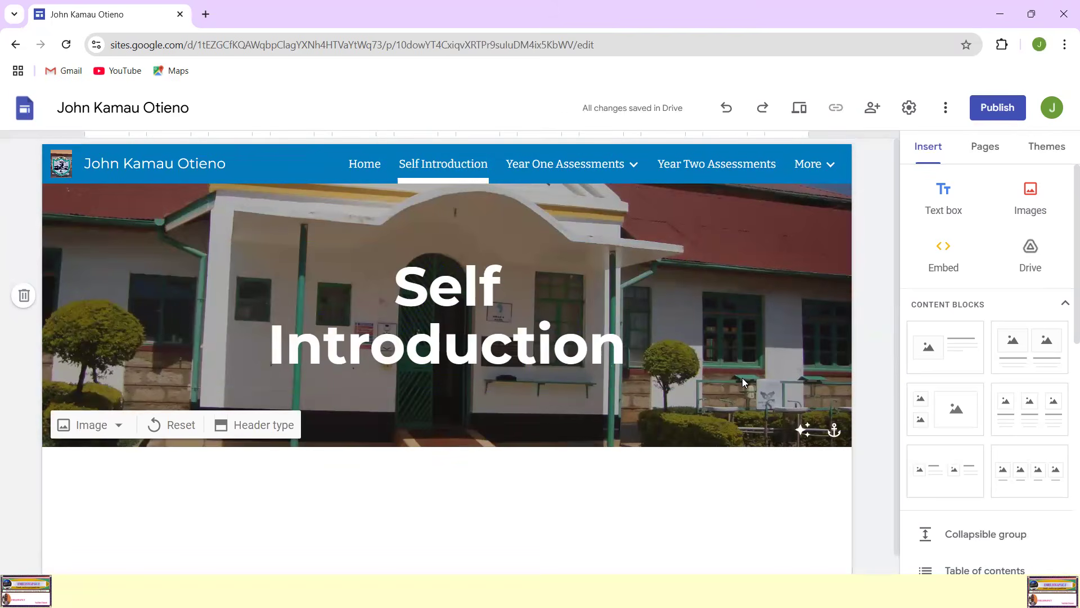
scroll(741, 377, down, 1)
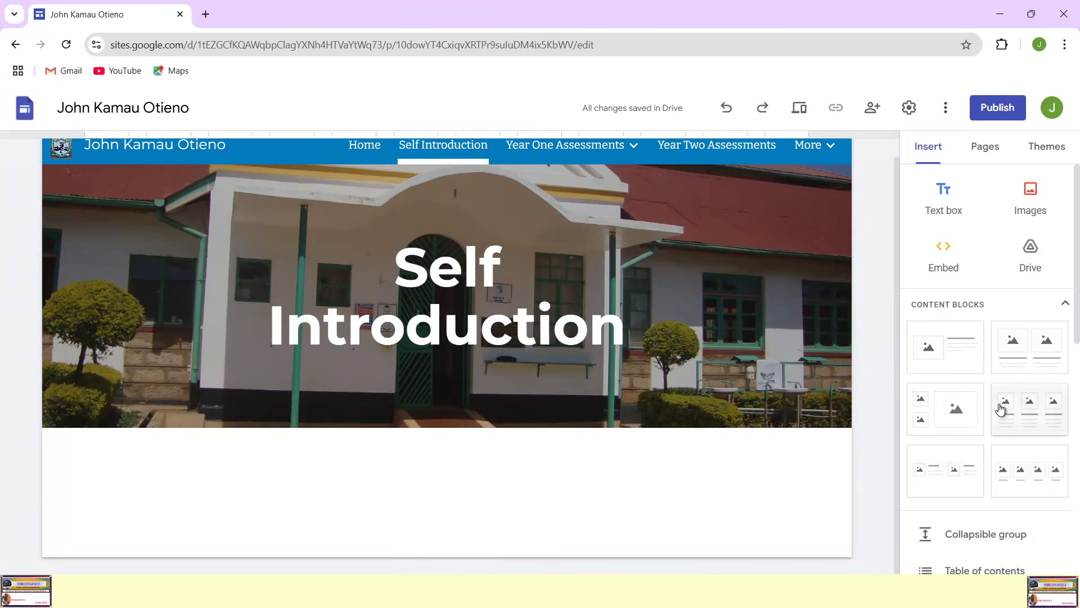
scroll(1000, 409, down, 4)
scroll(998, 406, up, 3)
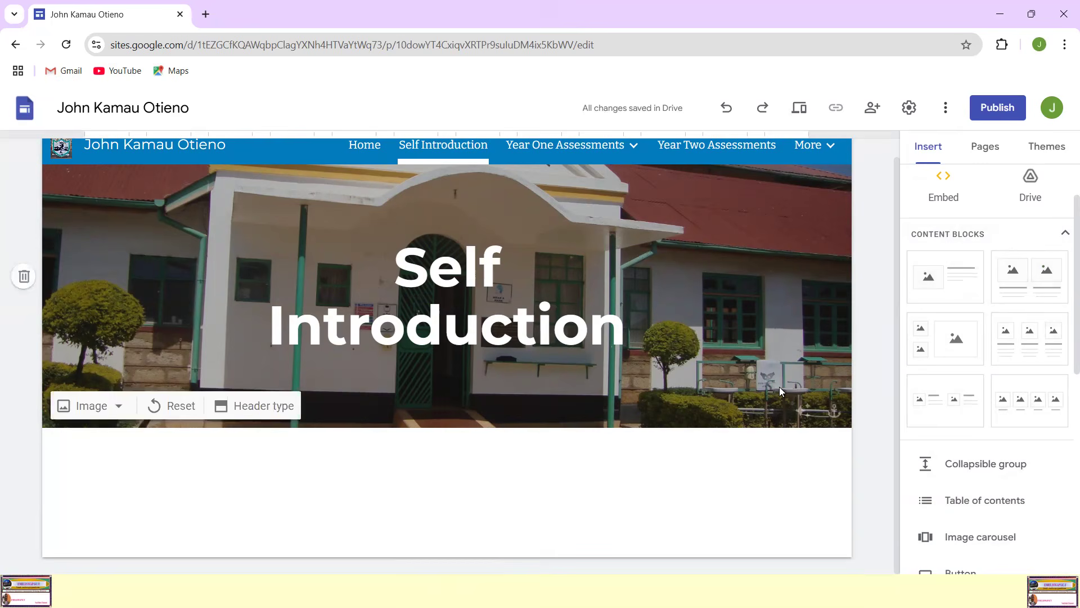
scroll(1016, 543, down, 1)
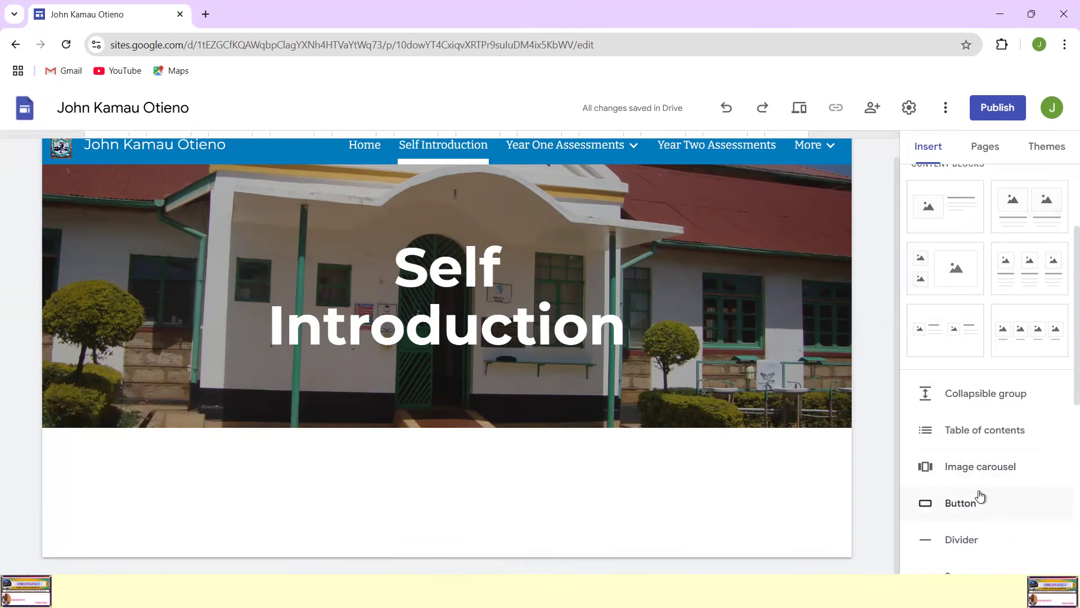
scroll(986, 422, up, 2)
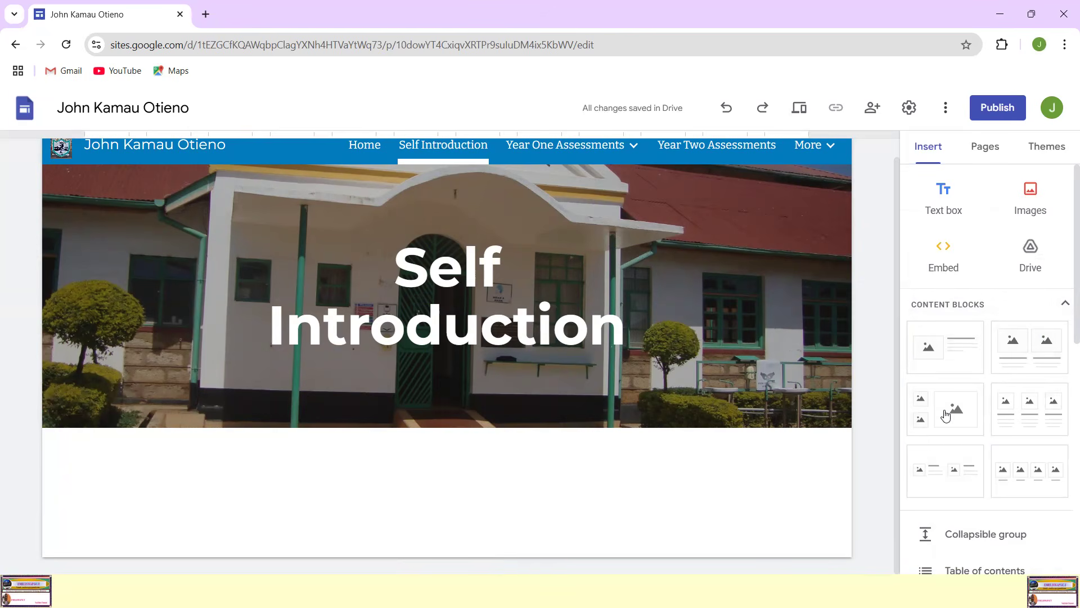
scroll(973, 394, down, 2)
scroll(973, 373, down, 3)
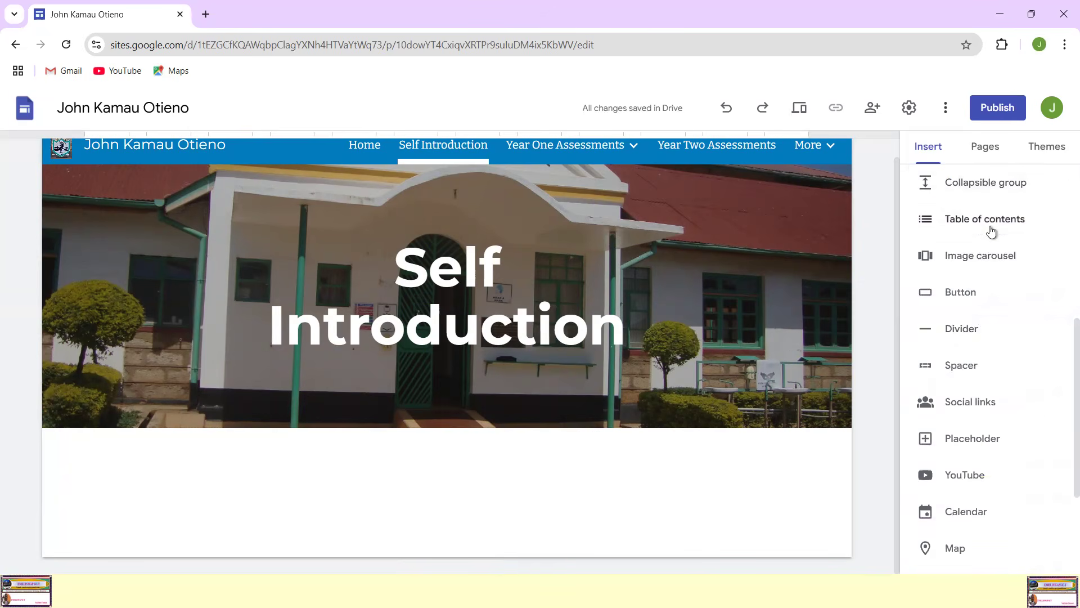
click(963, 329)
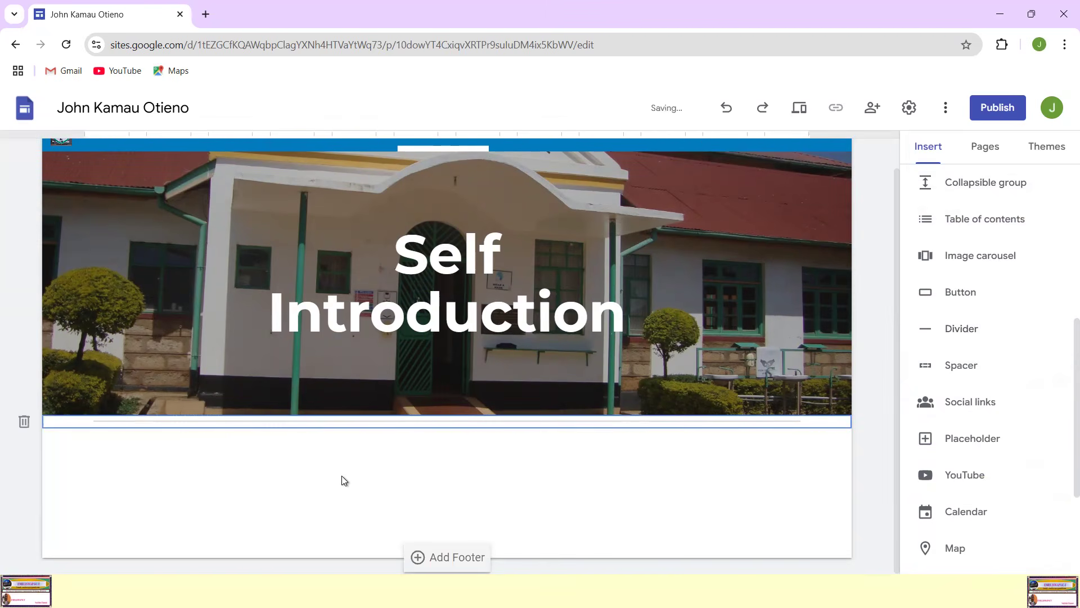
click(281, 448)
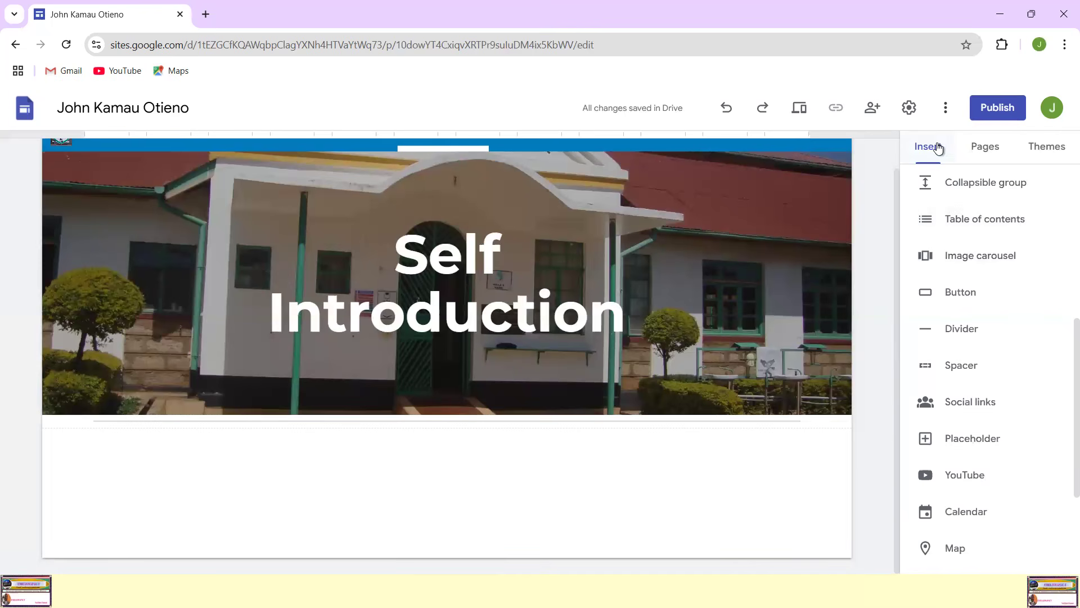
Step: Insert a content block with one image placeholder beside a heading and body text below the Self Introduction divider
scroll(990, 186, up, 5)
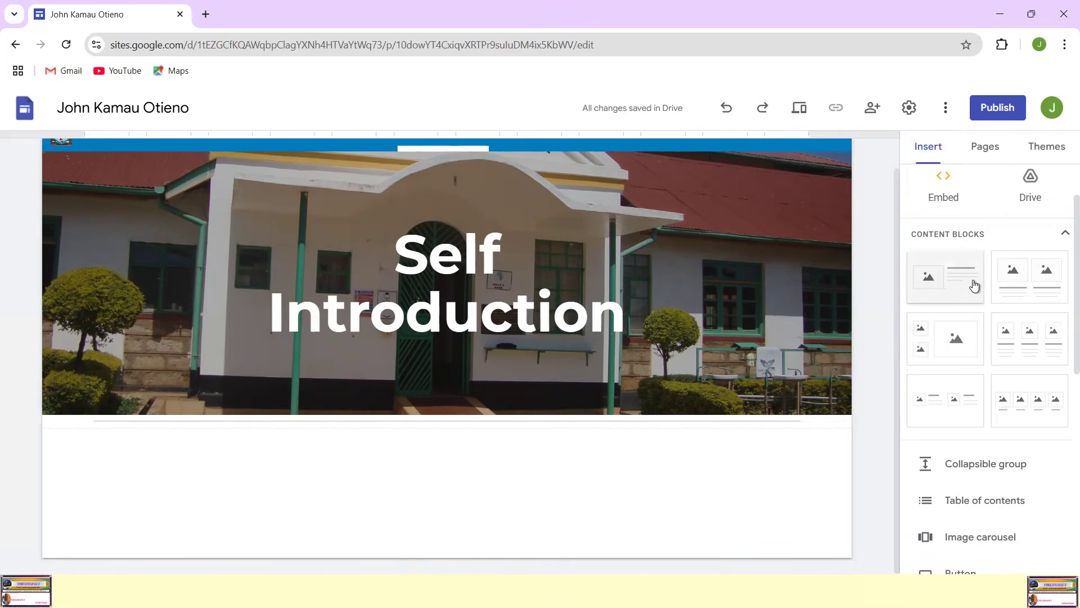
click(954, 282)
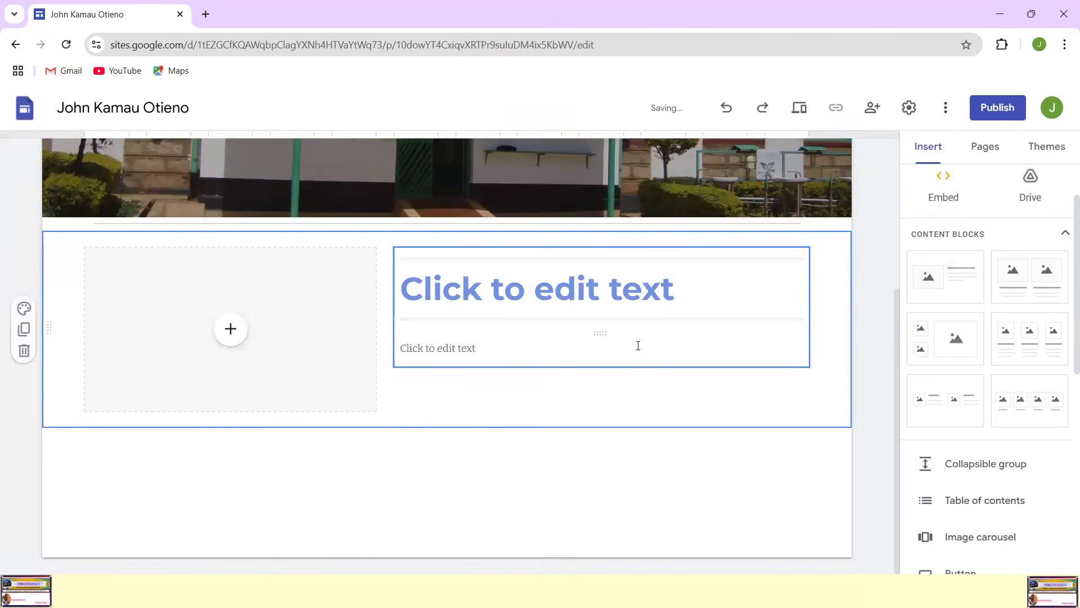
scroll(641, 336, up, 3)
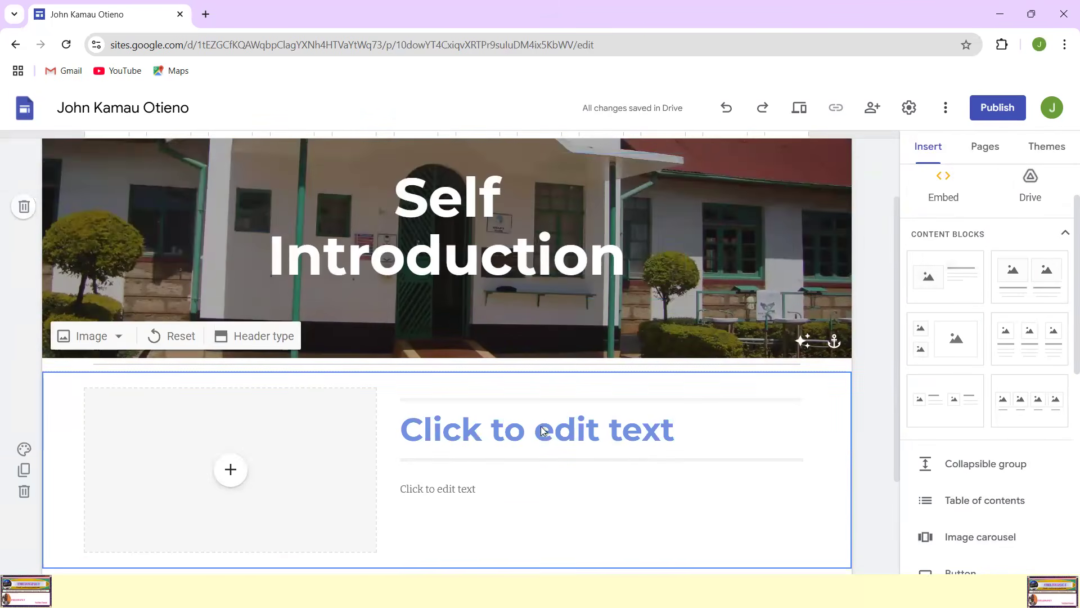
scroll(438, 428, down, 3)
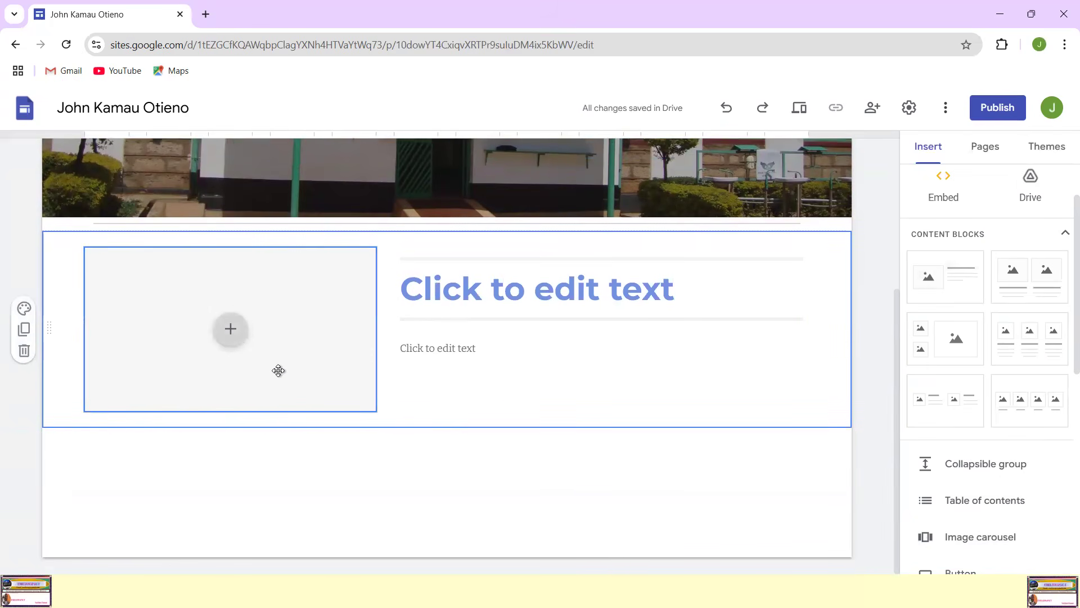
scroll(507, 340, up, 2)
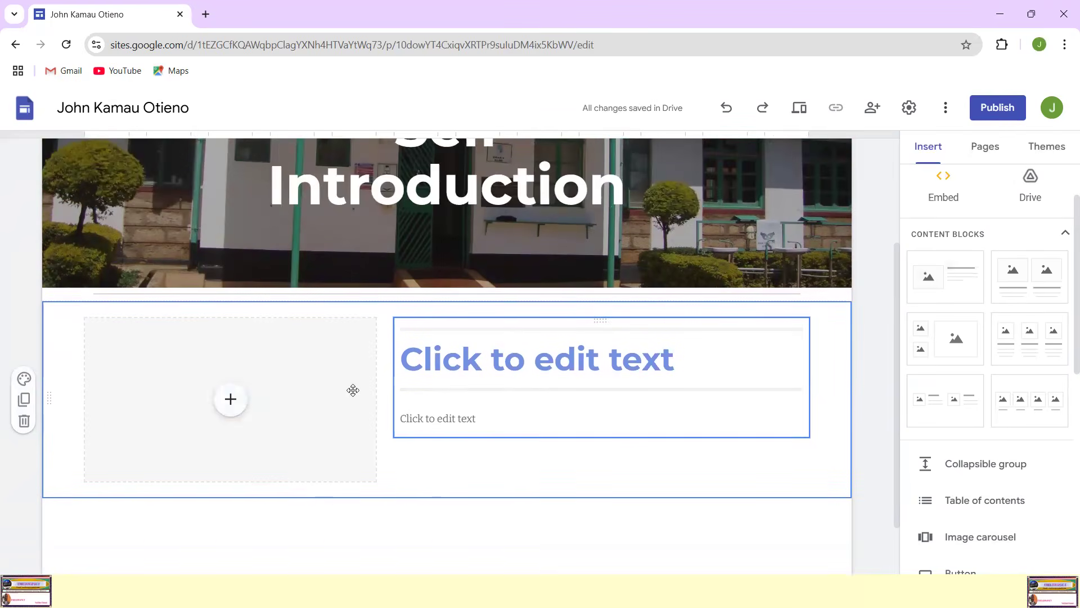
Step: Upload the picture "Student Passport" into the image placeholder of the content block below the divider
click(231, 400)
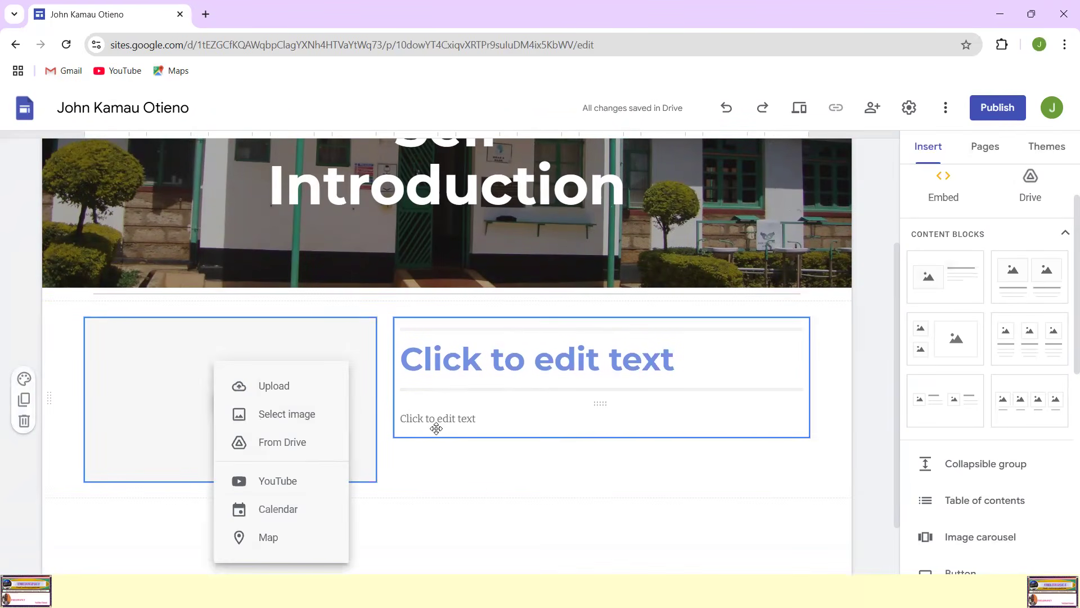
click(276, 390)
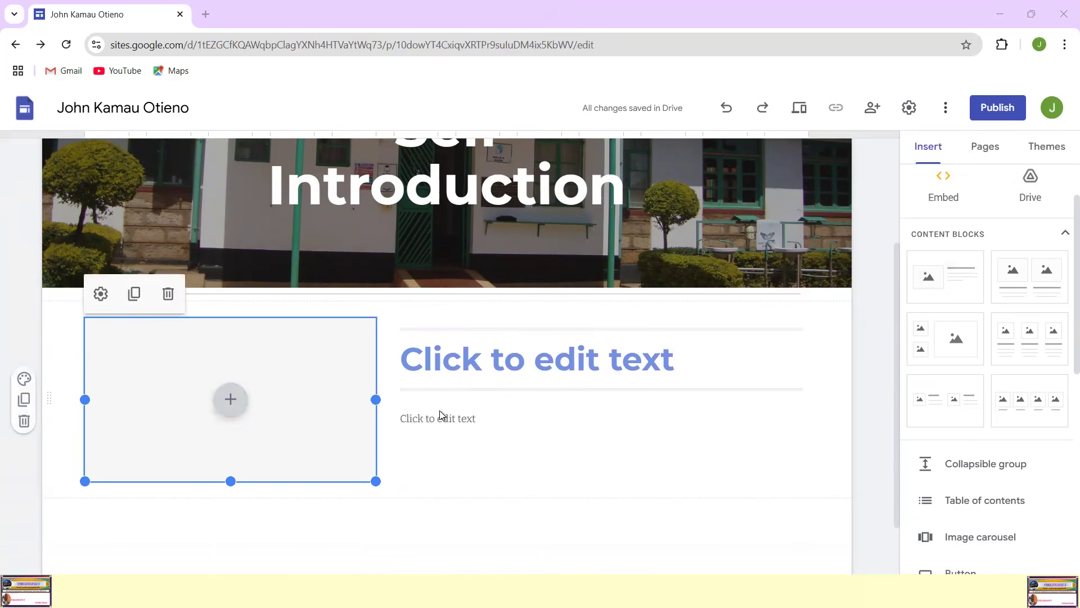
scroll(518, 320, down, 2)
scroll(518, 320, up, 2)
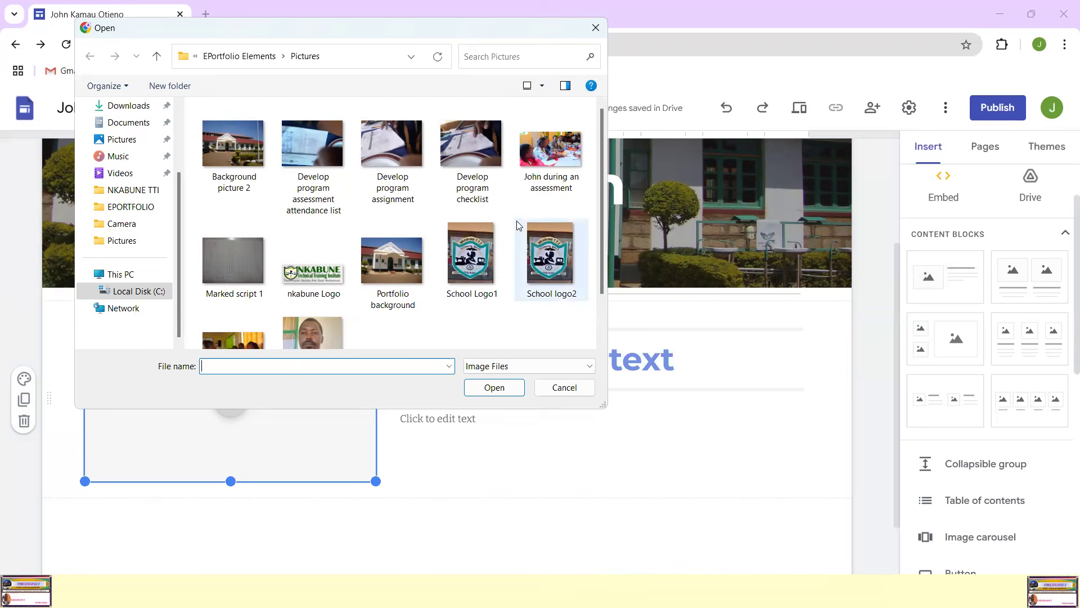
scroll(521, 225, down, 2)
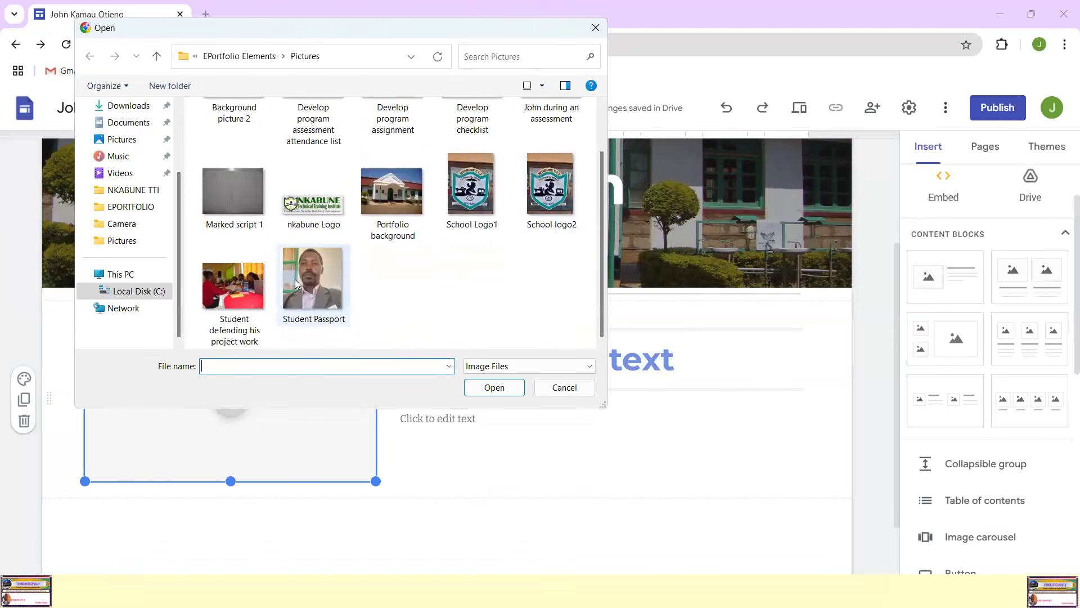
scroll(337, 279, up, 1)
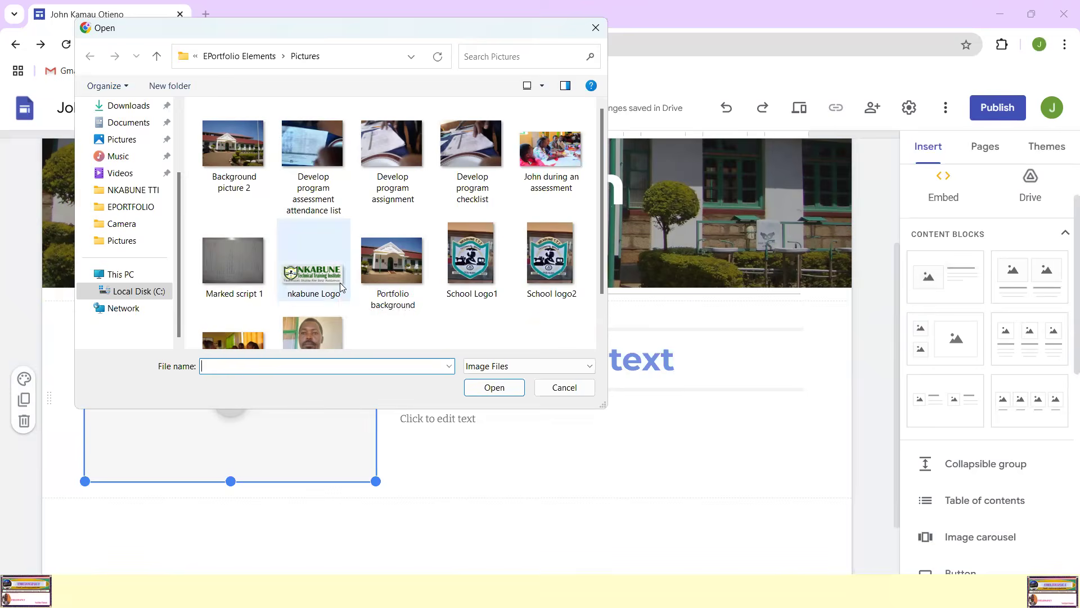
scroll(308, 283, down, 1)
click(310, 273)
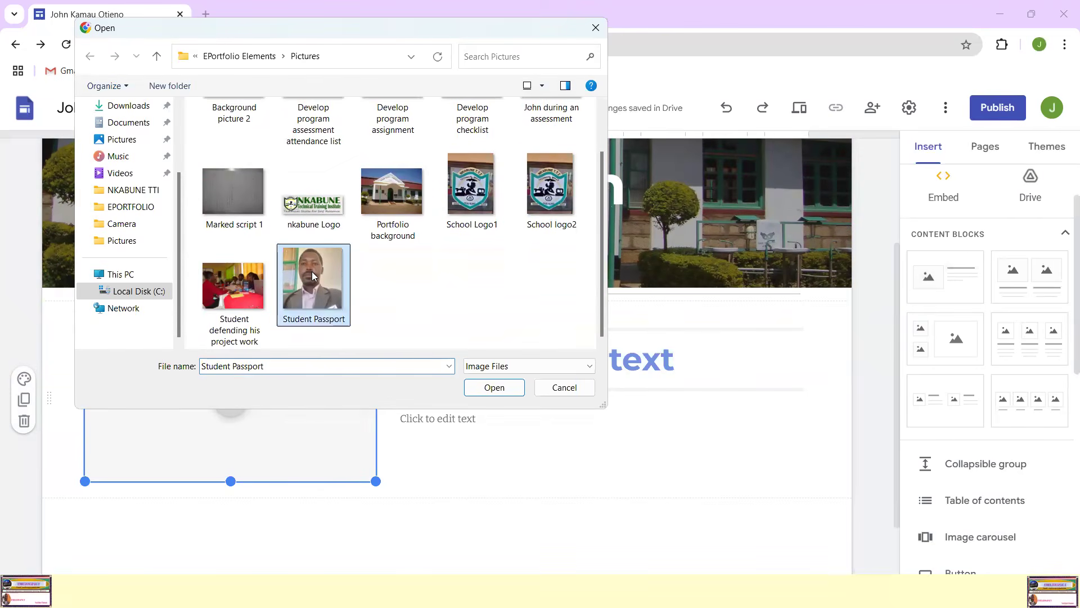
click(495, 388)
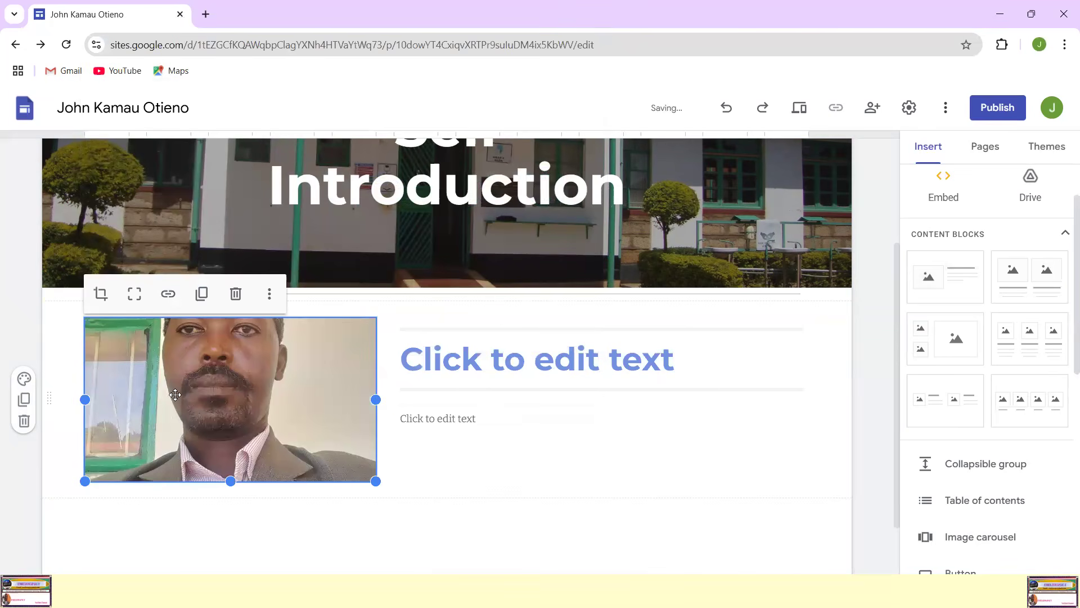
Step: Resize the passport photo to a taller, nearly square frame with empty space on its left and the text block beside it
drag(84, 481, 85, 507)
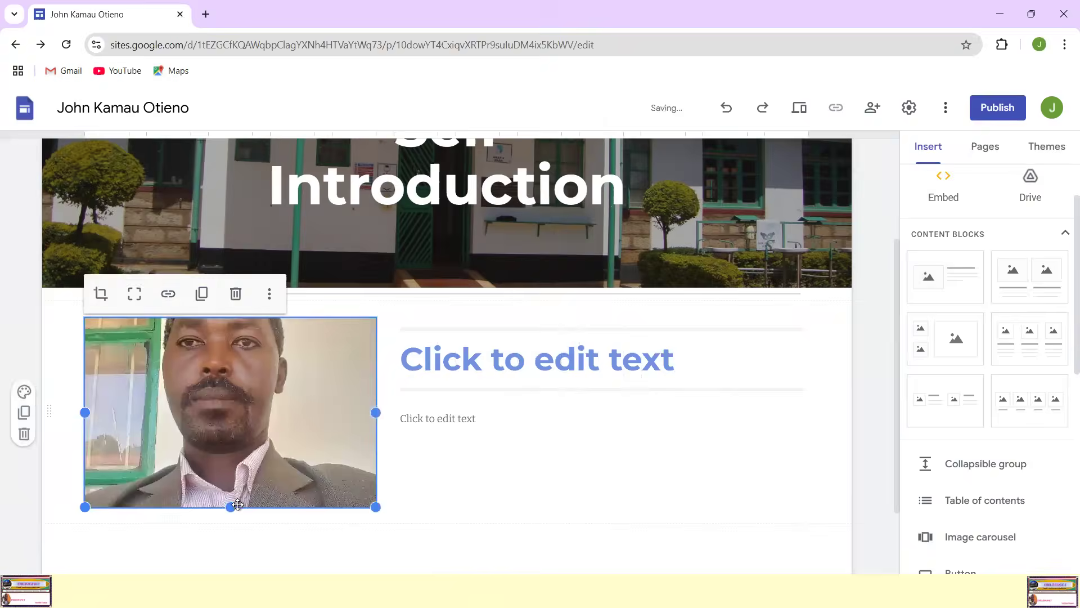
scroll(352, 446, down, 2)
drag(375, 411, 438, 482)
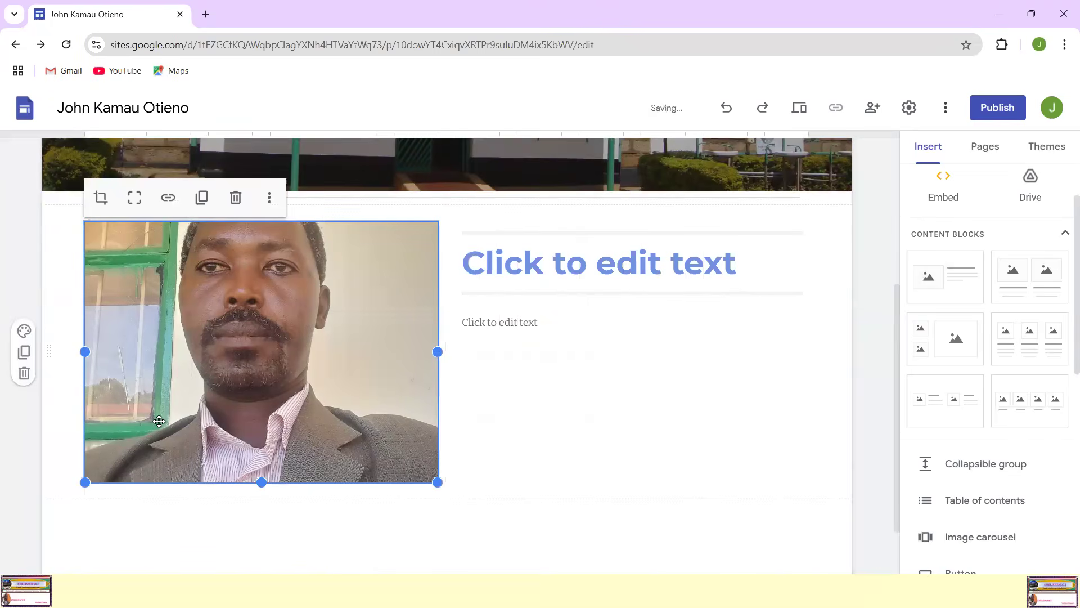
drag(85, 482, 242, 449)
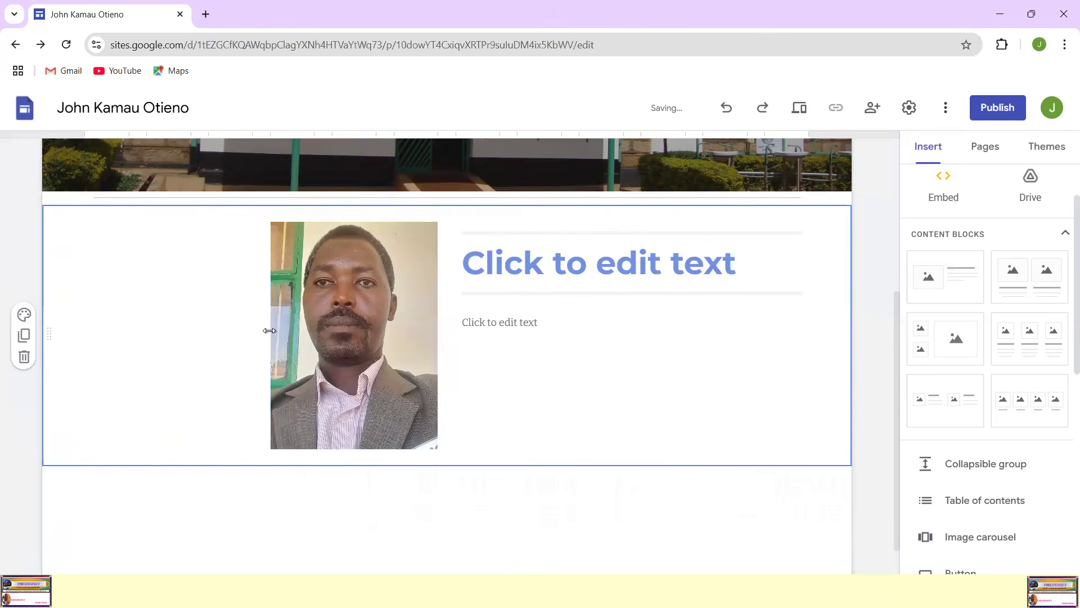
drag(270, 336, 218, 350)
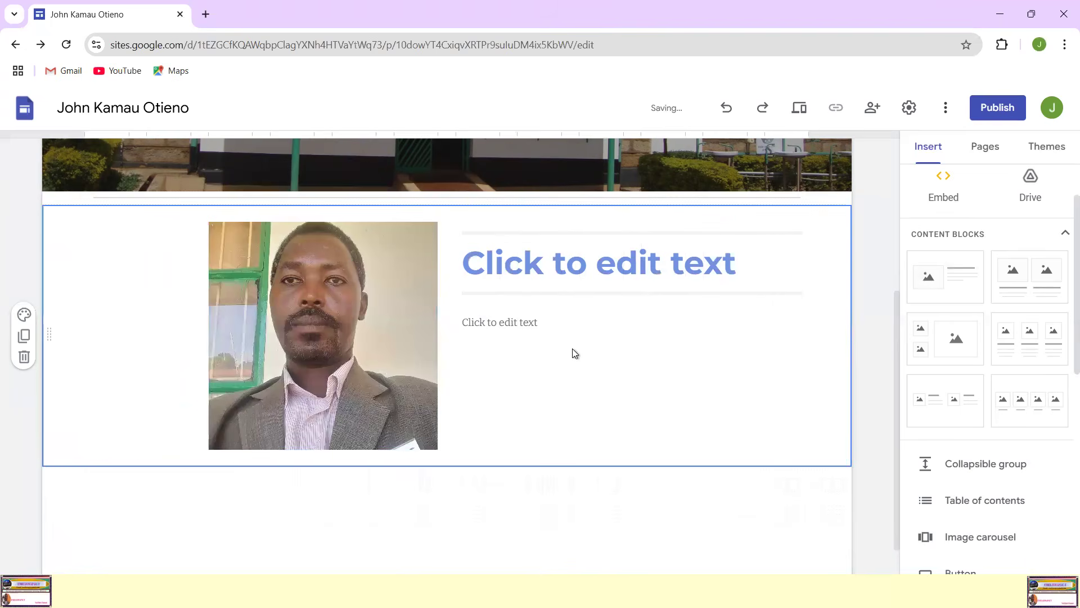
Step: Enter "Who am i?" as the heading beside the passport photo
click(545, 257)
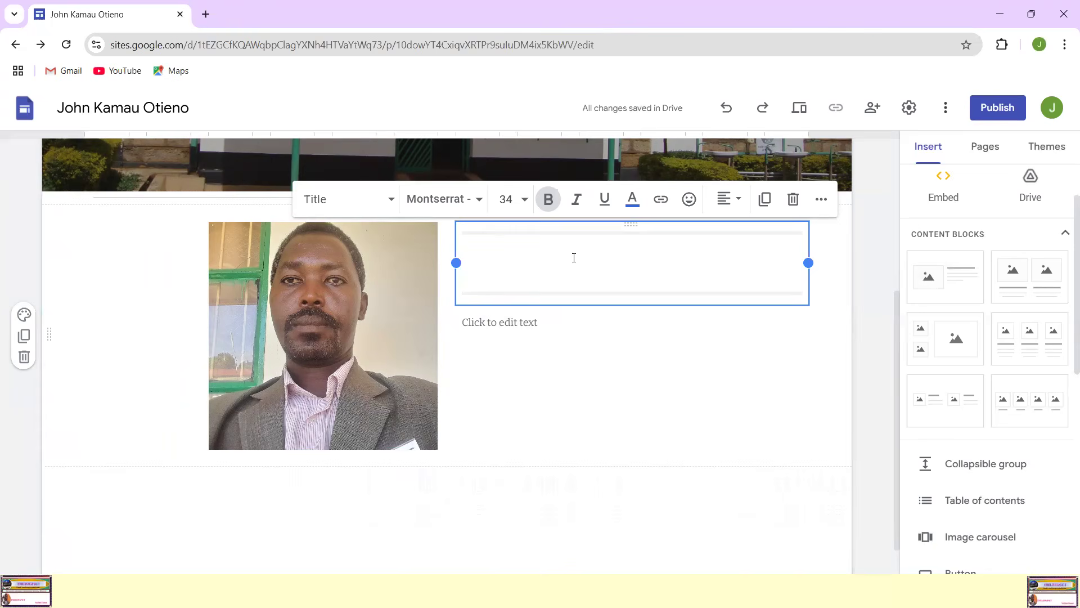
text(Who )
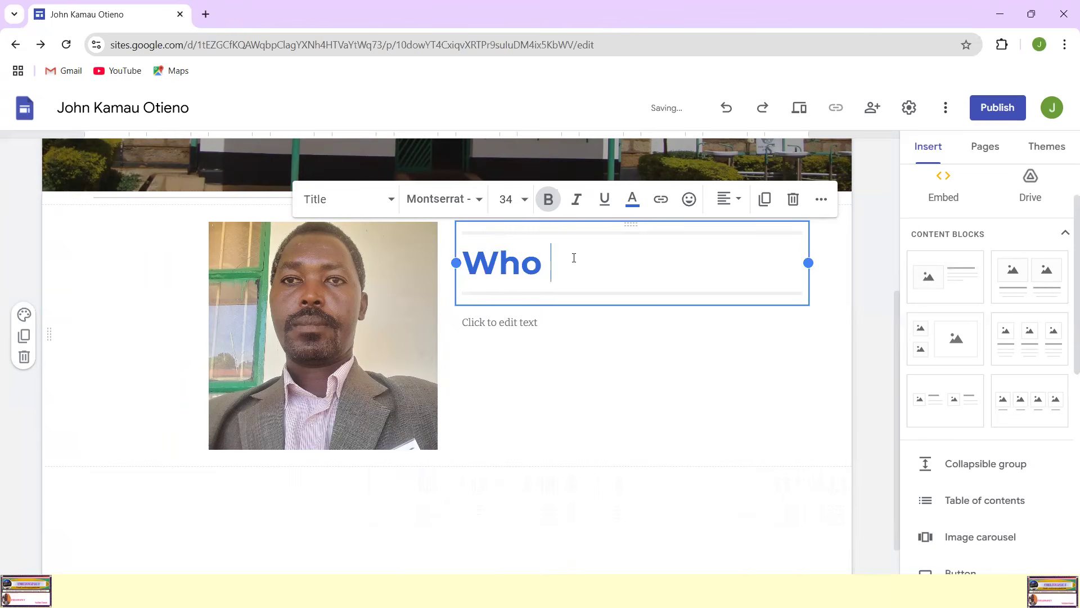
text(am i?)
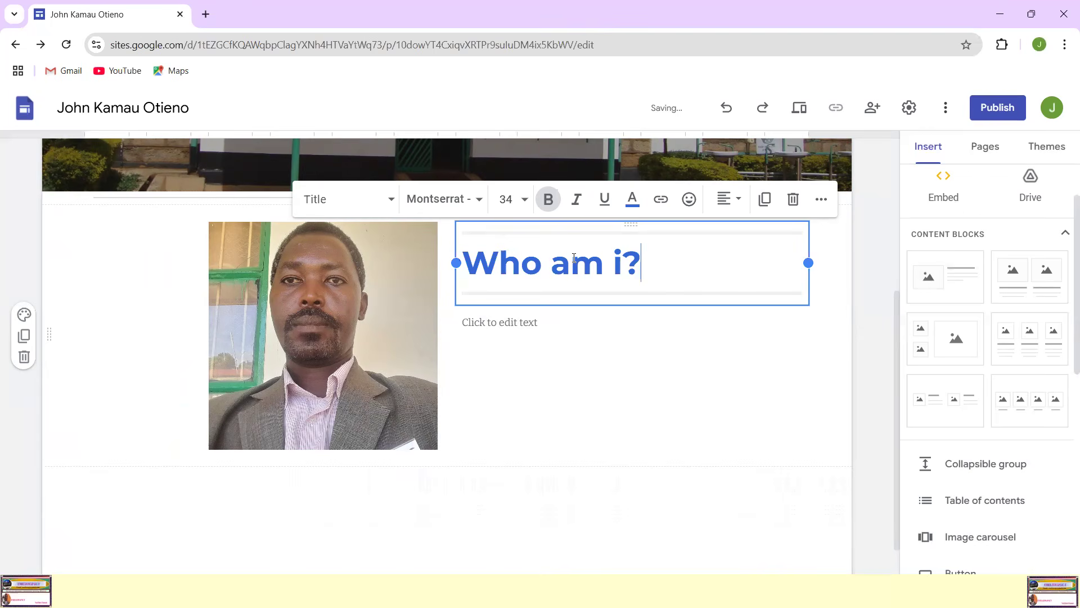
click(574, 371)
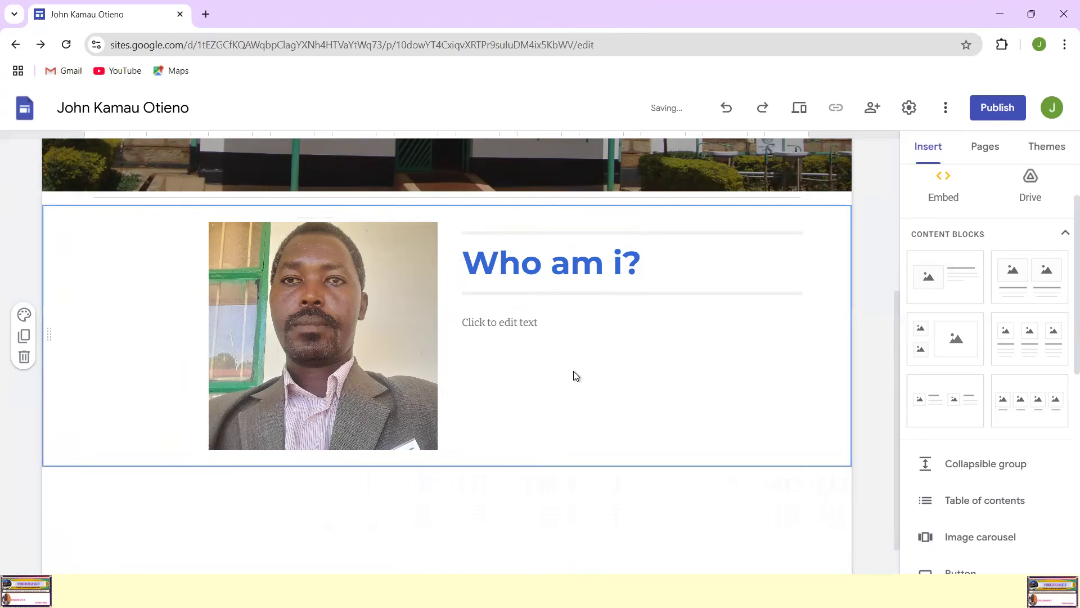
Step: Begin the body text below the heading with "I am a Trainee at Nkabune Technical Training Institute"
click(641, 327)
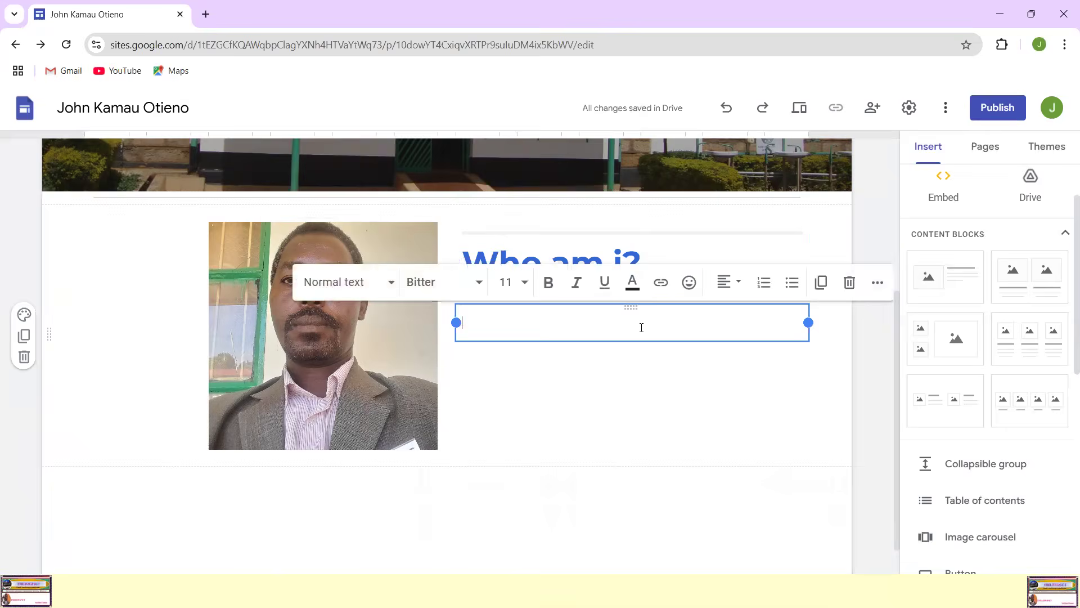
scroll(659, 324, up, 5)
scroll(534, 349, down, 4)
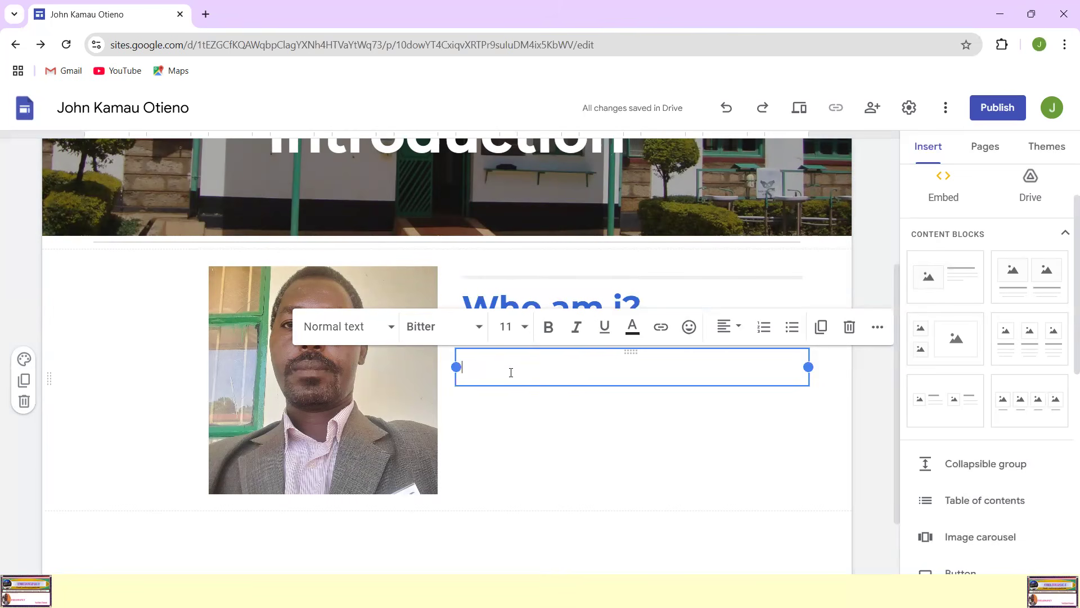
text(My nam)
key(BackSpace)
key(BackSpace)
key(BackSpace)
key(BackSpace)
key(BackSpace)
key(BackSpace)
text(I am a)
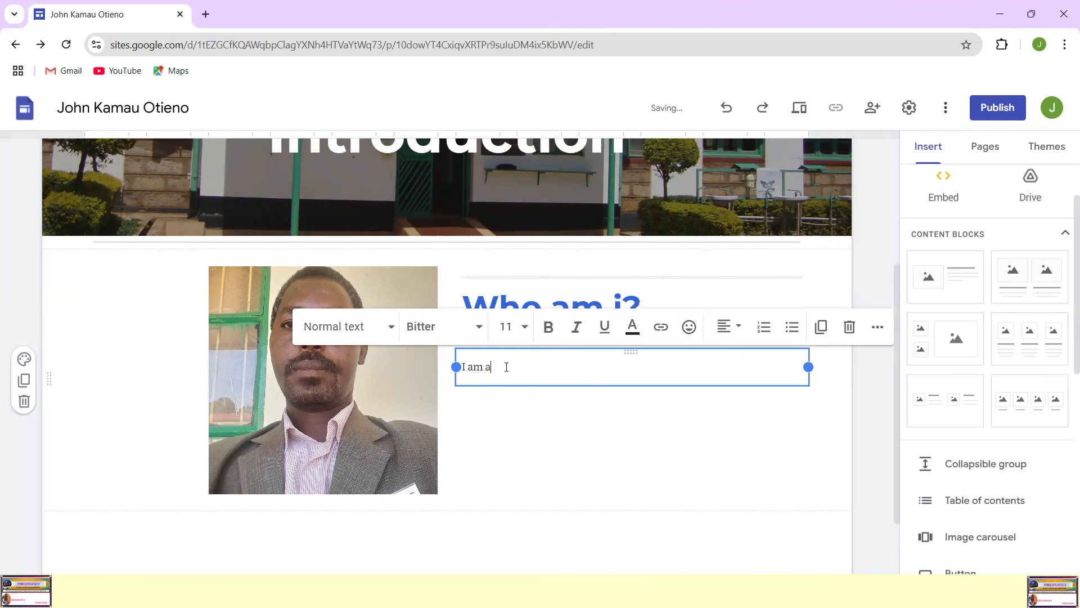
text(n)
text( ICT)
key(BackSpace)
key(BackSpace)
key(BackSpace)
key(BackSpace)
text(Trainee at Nkabune Technical)
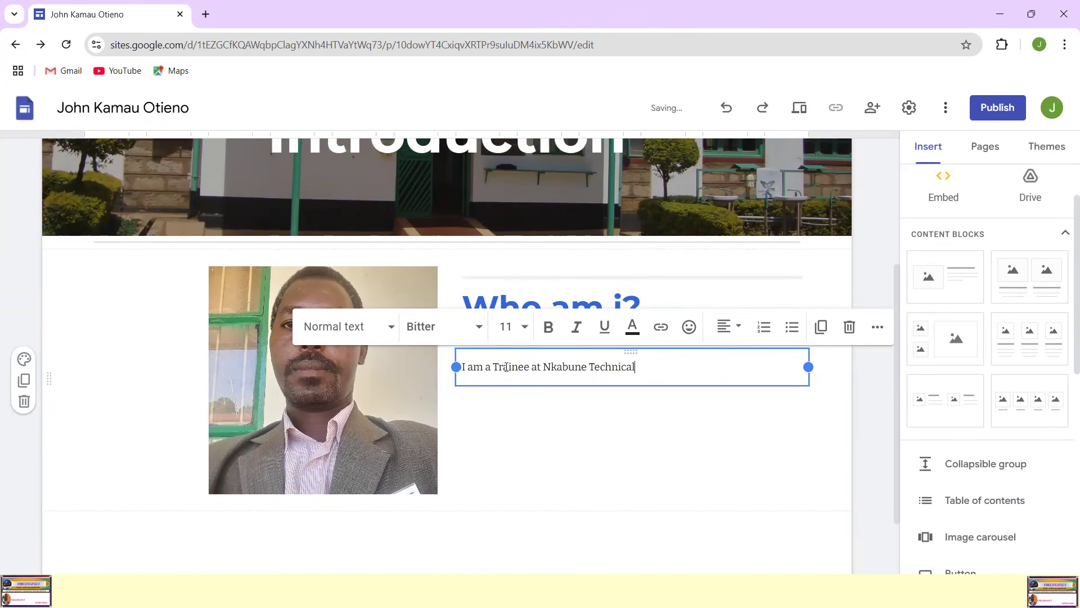
text( Training Co)
key(BackSpace)
key(BackSpace)
text(Institute, pursuing )
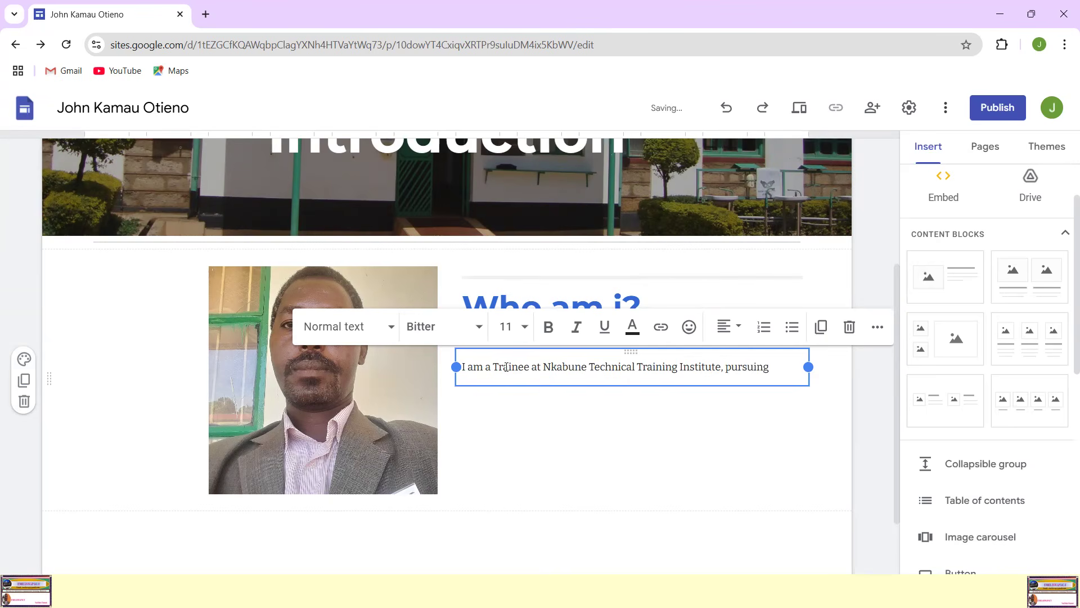
text(a level 6 co)
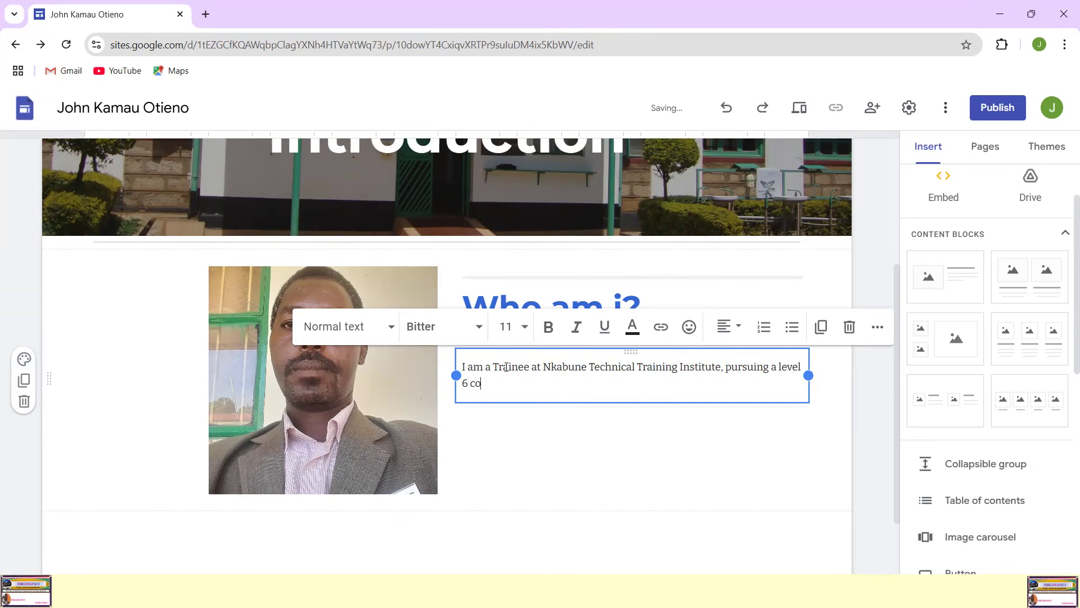
text(urse by the name Informatio)
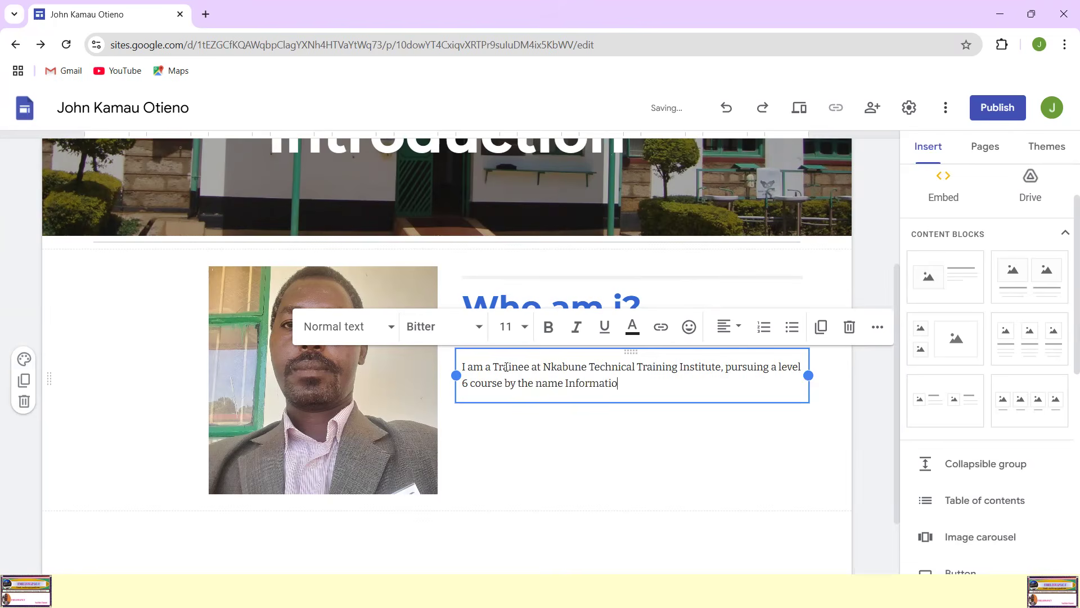
text(n and C)
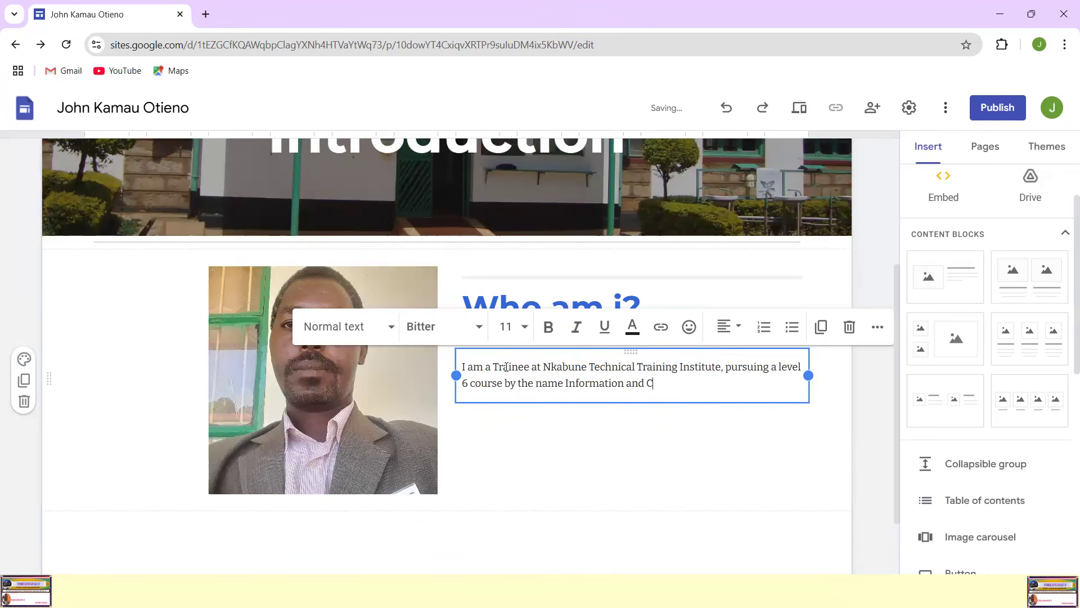
text(ommunication R)
Step: Continue the body text with ", pursuing a level 6 course by the name Information and Communication Technology"
key(BackSpace)
text(chnology)
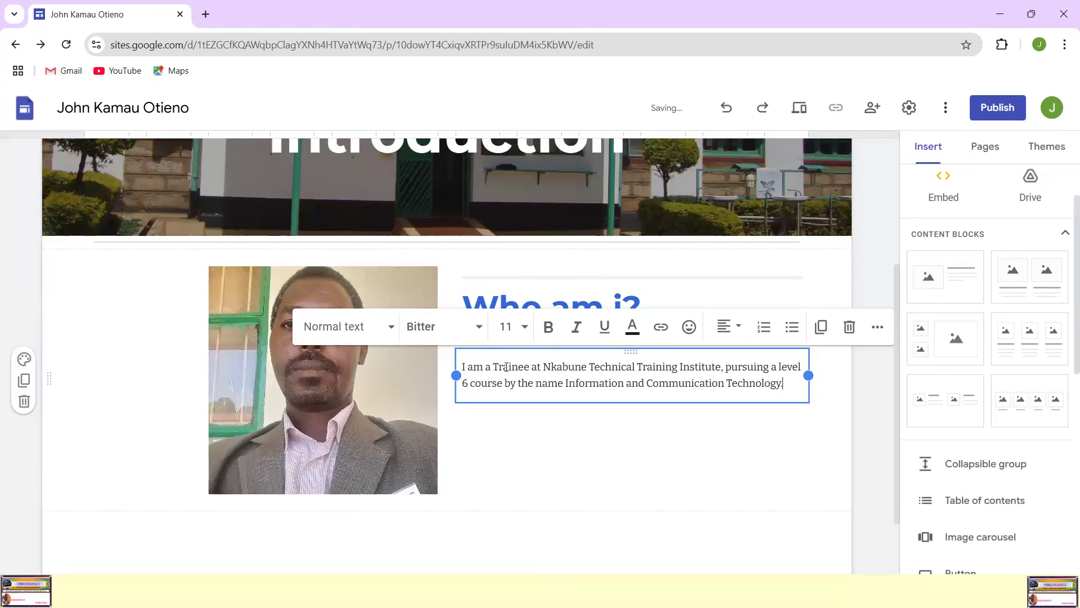
text(. I am)
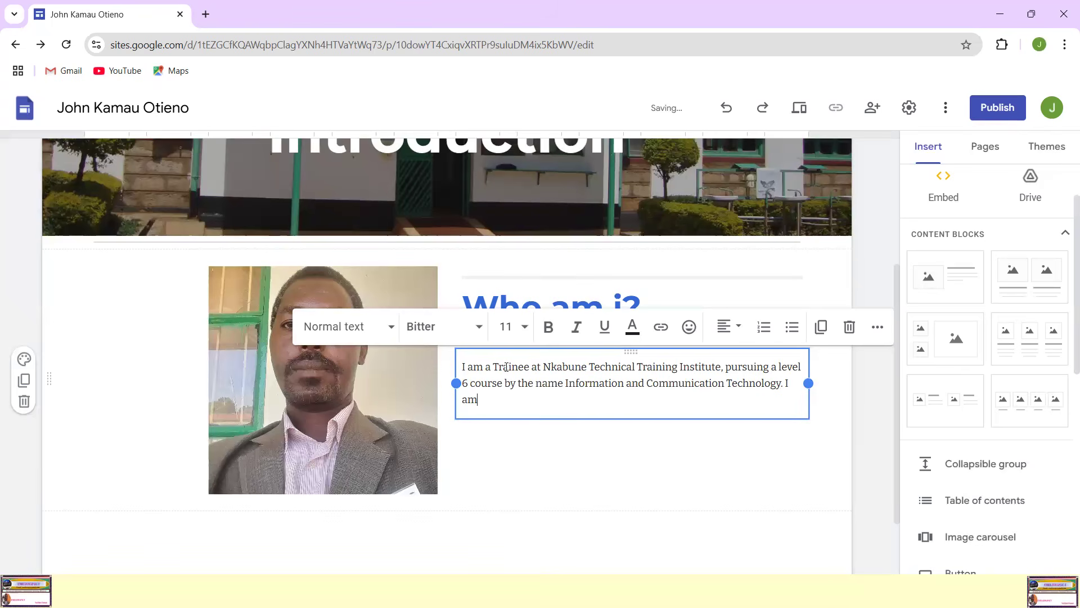
text( admtted in the department of Co)
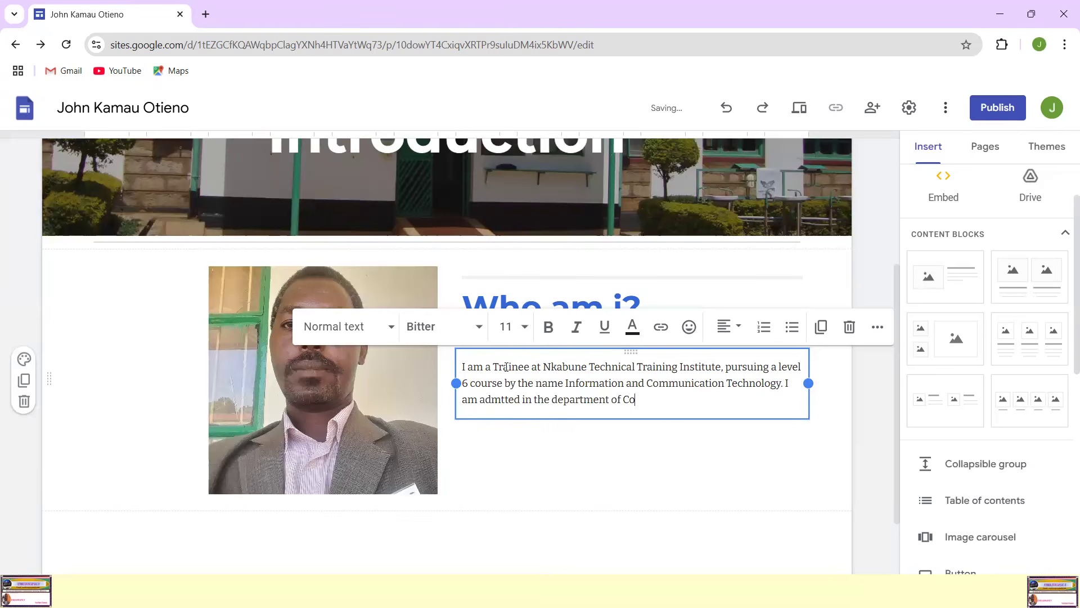
text(mputing and Informatics)
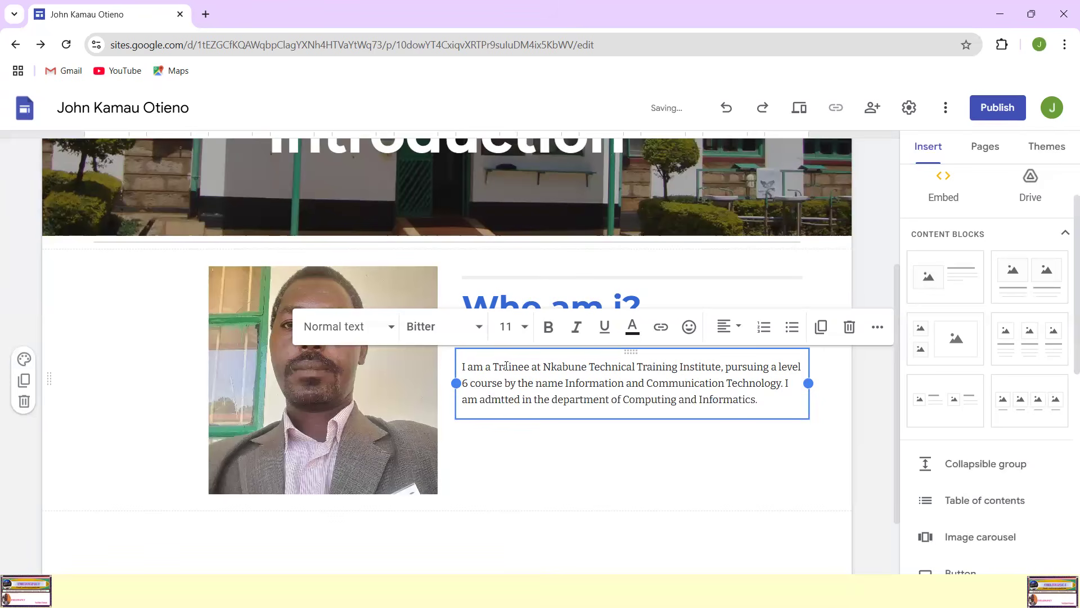
text(. My)
text( adm)
Step: Add the sentence "I am admitted in the department of Computing and Informatics." and correct the spelling of "admitted"
key(BackSpace)
key(BackSpace)
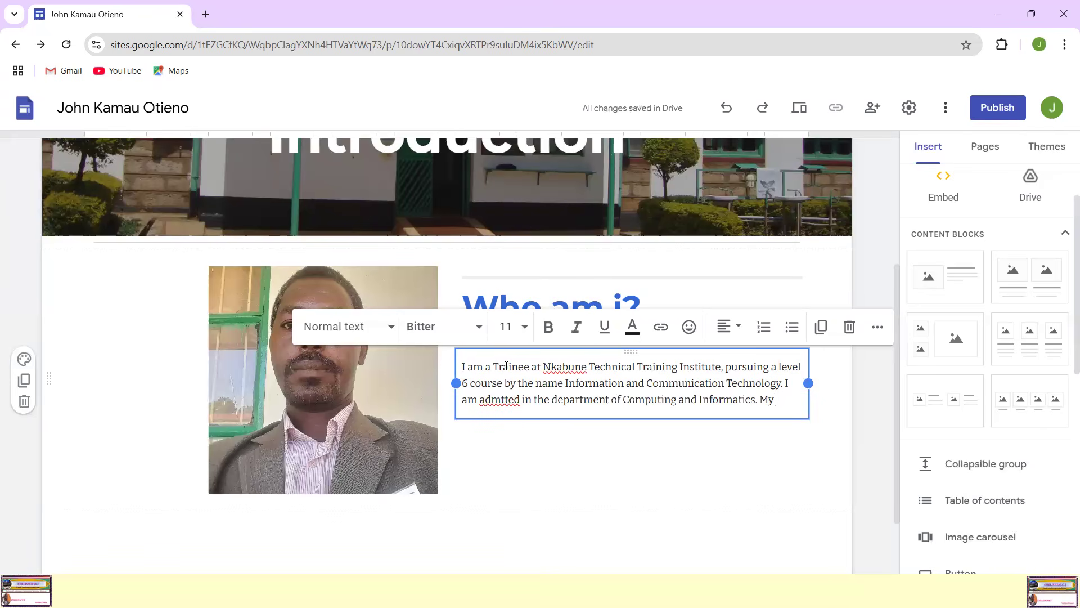
right_click(498, 400)
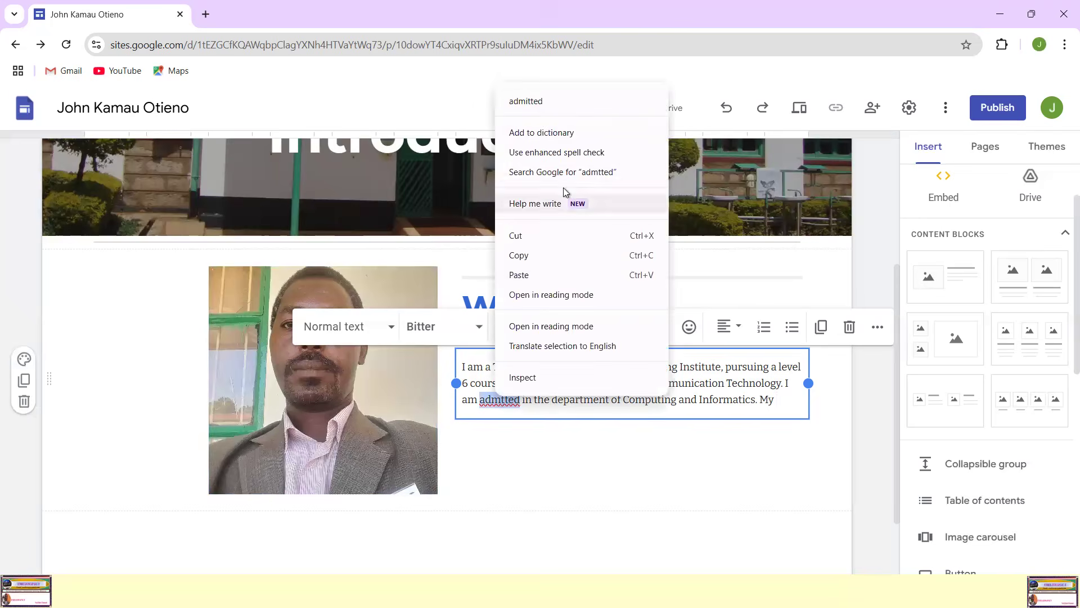
click(526, 101)
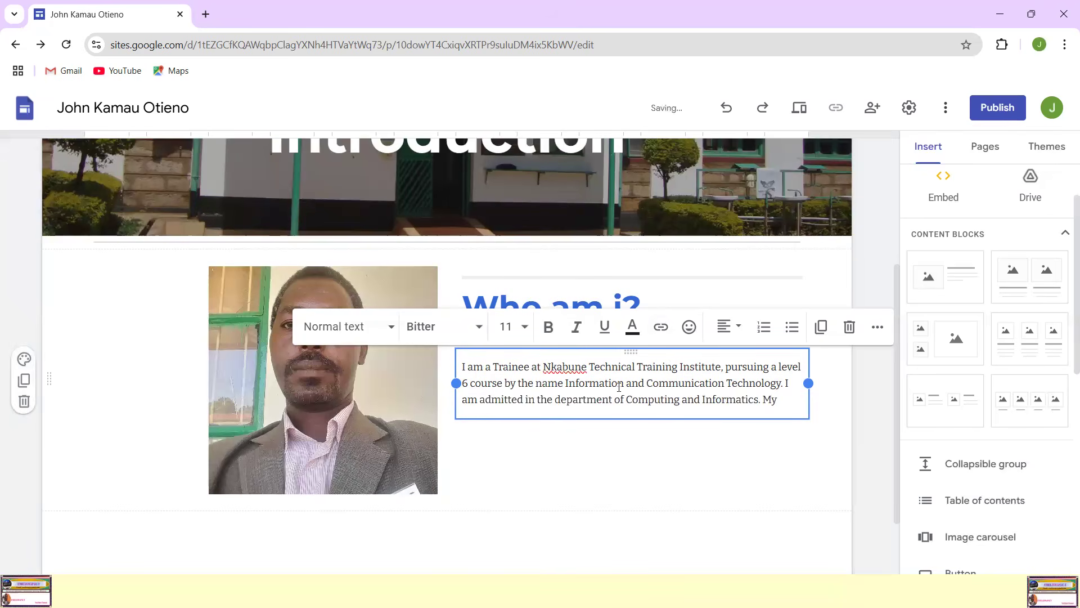
Step: Remove the stray word "My" and continue the body text with "I enrolled in this institution on 15th May 2024"
key(BackSpace)
key(BackSpace)
text(I)
text( enrolled)
text( in this i)
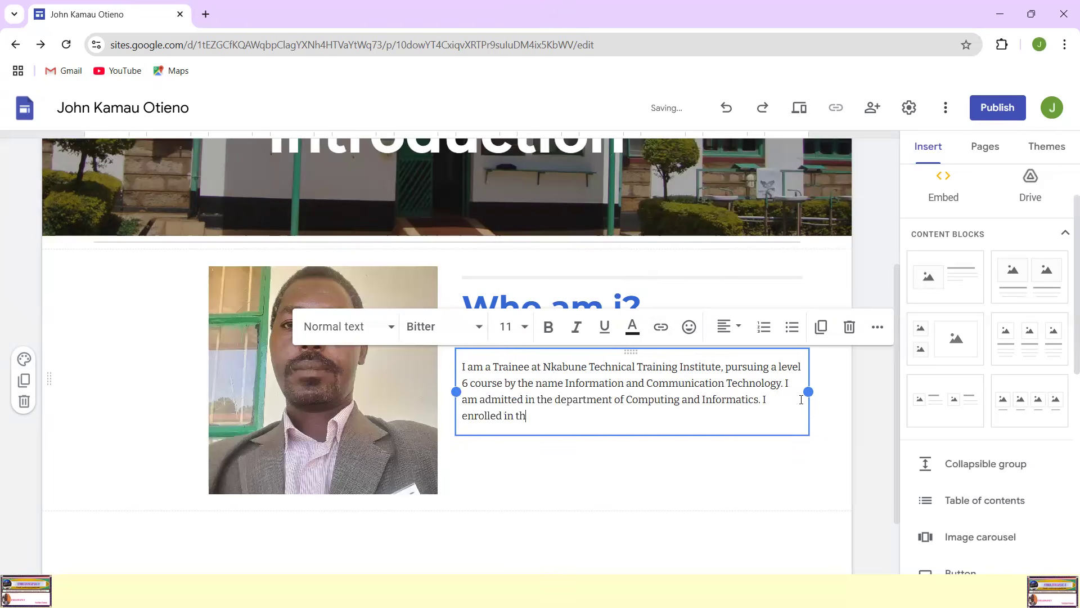
text(nst)
text(itution)
text( on 15)
text(th)
text( Ja)
text(n)
key(BackSpace)
key(BackSpace)
key(BackSpace)
text(May 20)
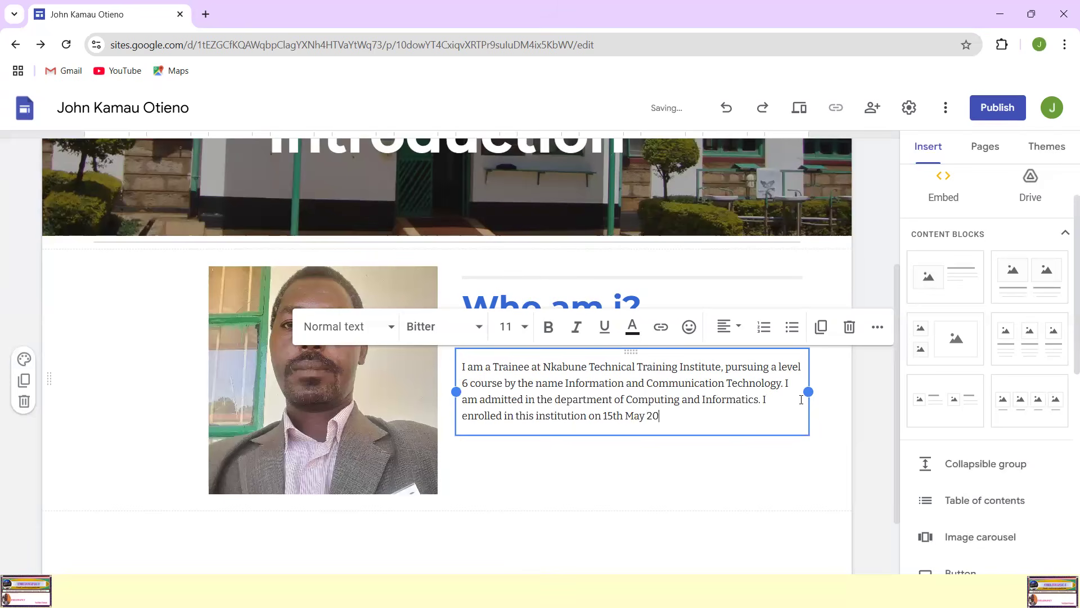
text(24)
text( .)
Step: Complete the enrolment sentence with ", and I expect to finalize my first year on 30th April 2025."
text(, )
text(and)
text( I expect)
text( to finali)
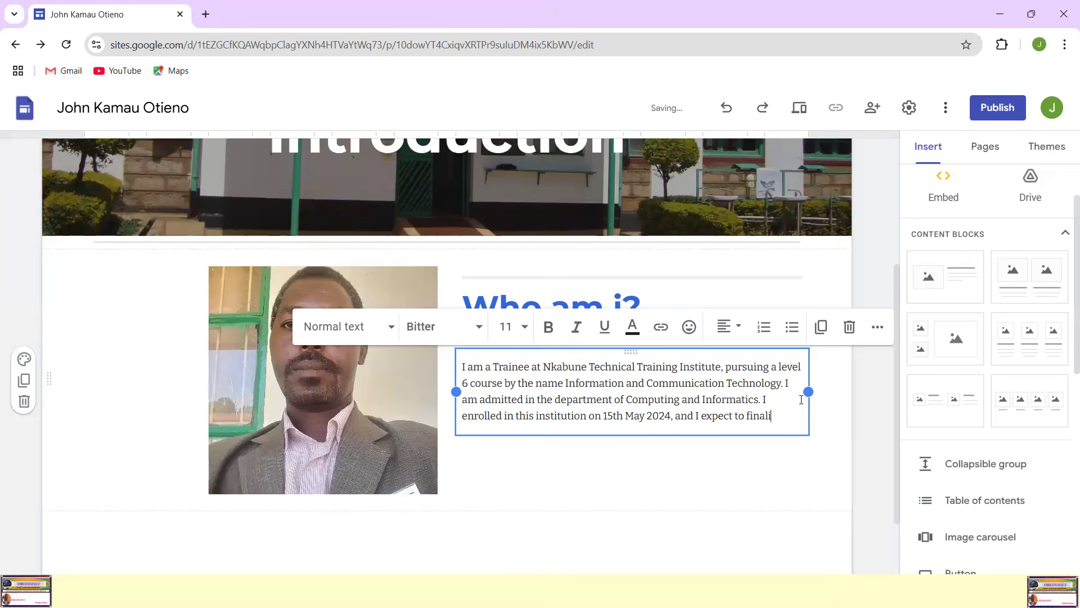
text(ze my first)
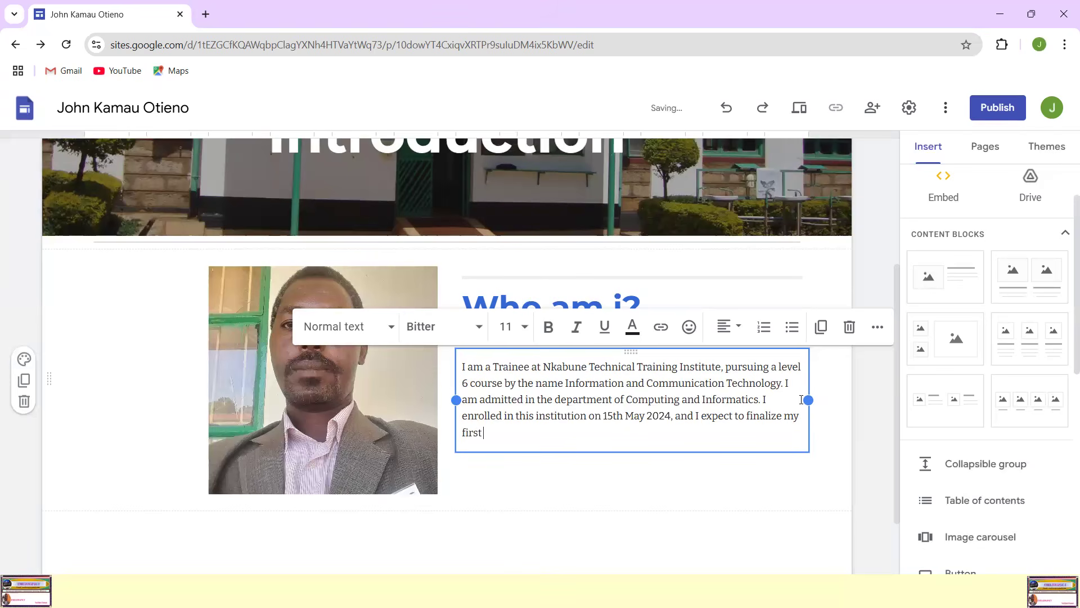
text( year)
key(BackSpace)
text(r on 30th M)
key(BackSpace)
text(Apre)
key(BackSpace)
text(il 2025)
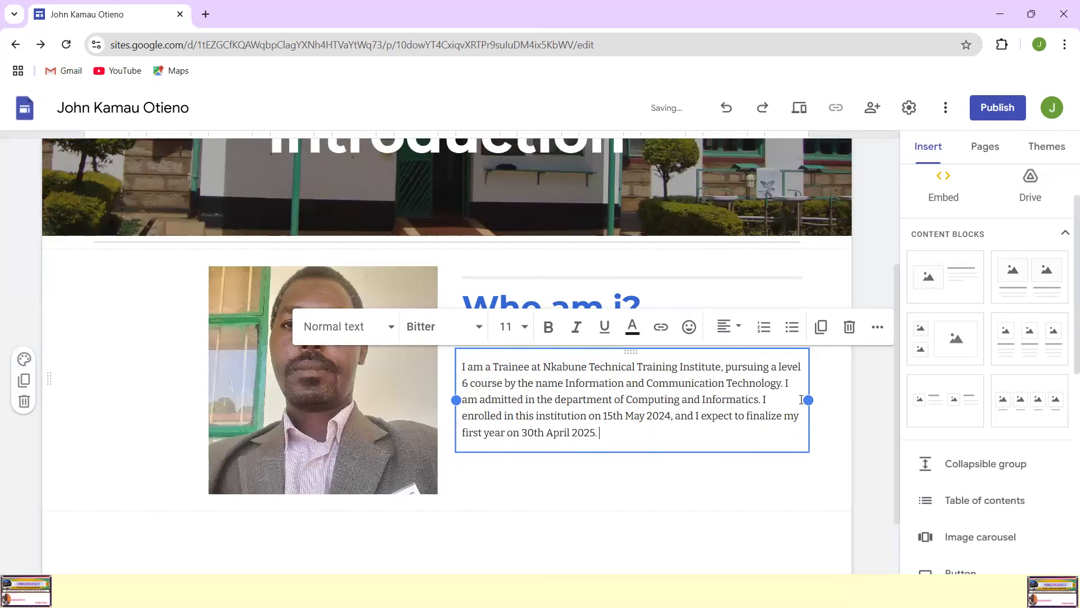
text(. At)
Step: Continue the biographical paragraph with "I'm happy to have enrolled"
key(BackSpace)
key(BackSpace)
text(I)
text('m)
text( g)
text(o)
key(BackSpace)
key(BackSpace)
text(happy to have enrolled )
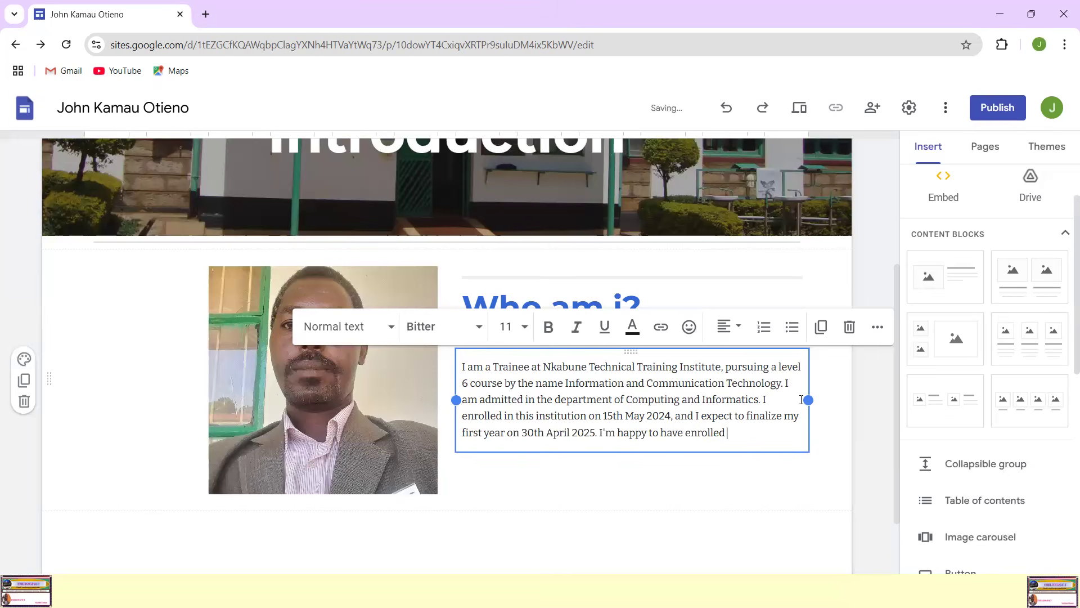
text(as a trainee in this institution)
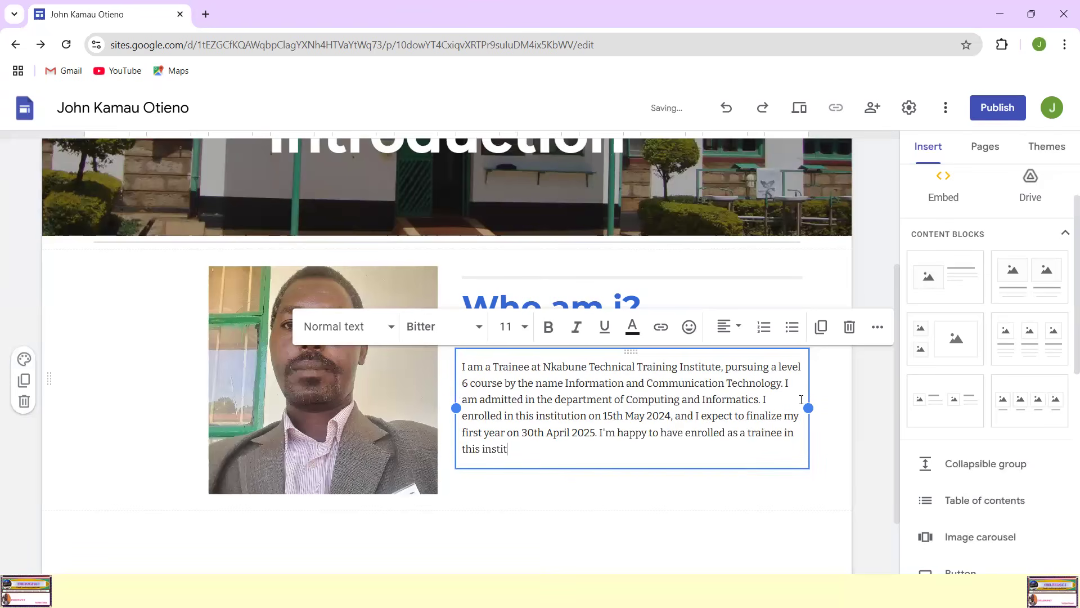
text( because I'm assured)
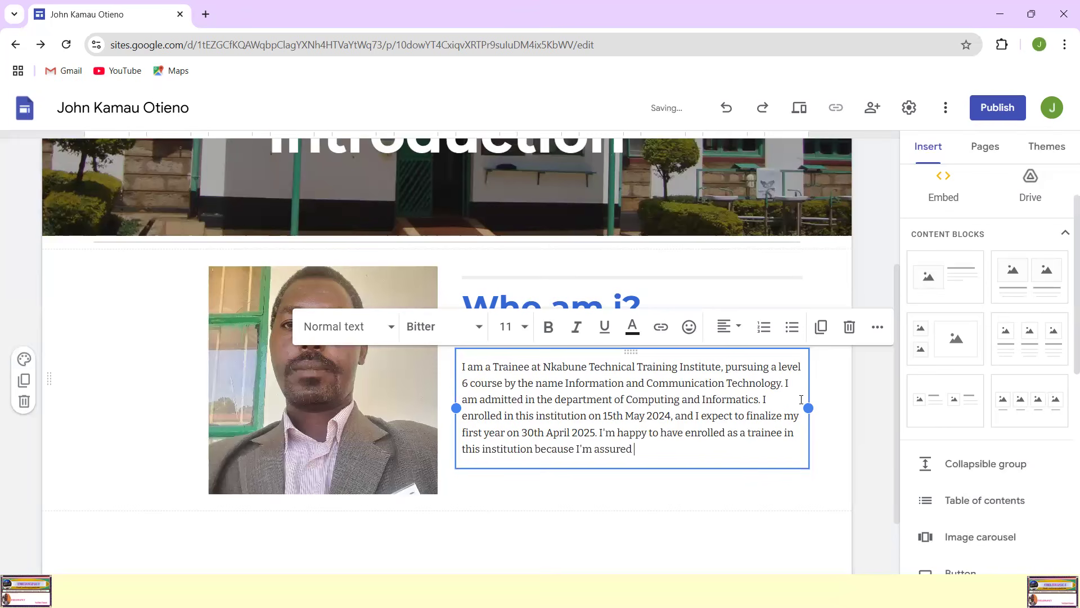
text( of gradau)
text(ting)
Step: Continue the sentence with "because I'm assured of graduating as", correcting the spelling of "graduating"
key(BackSpace)
key(BackSpace)
key(BackSpace)
key(BackSpace)
key(BackSpace)
key(BackSpace)
text(uating as a compe)
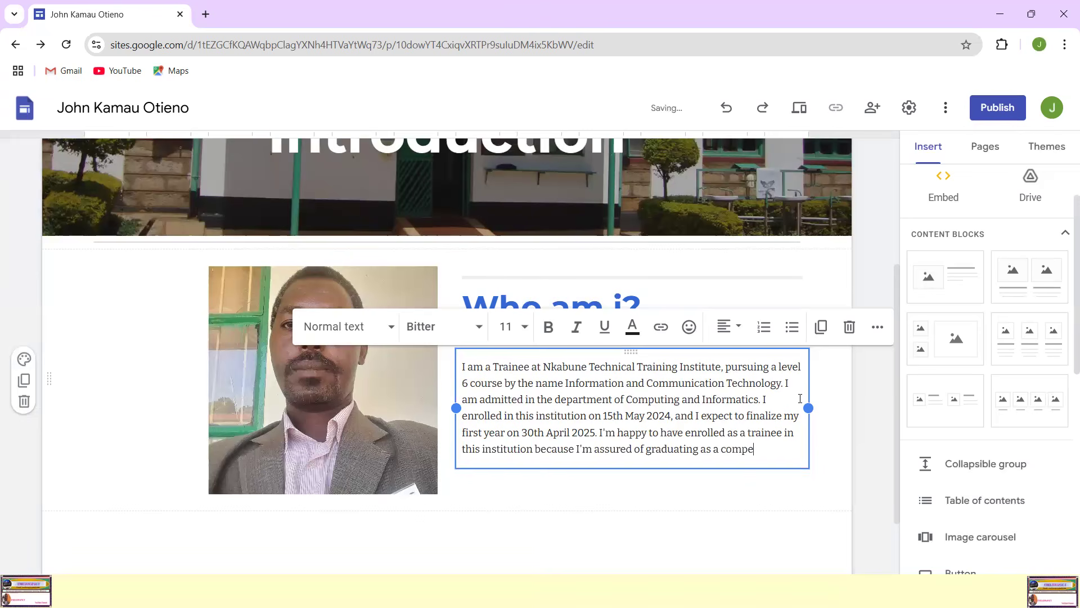
text(tent trainee)
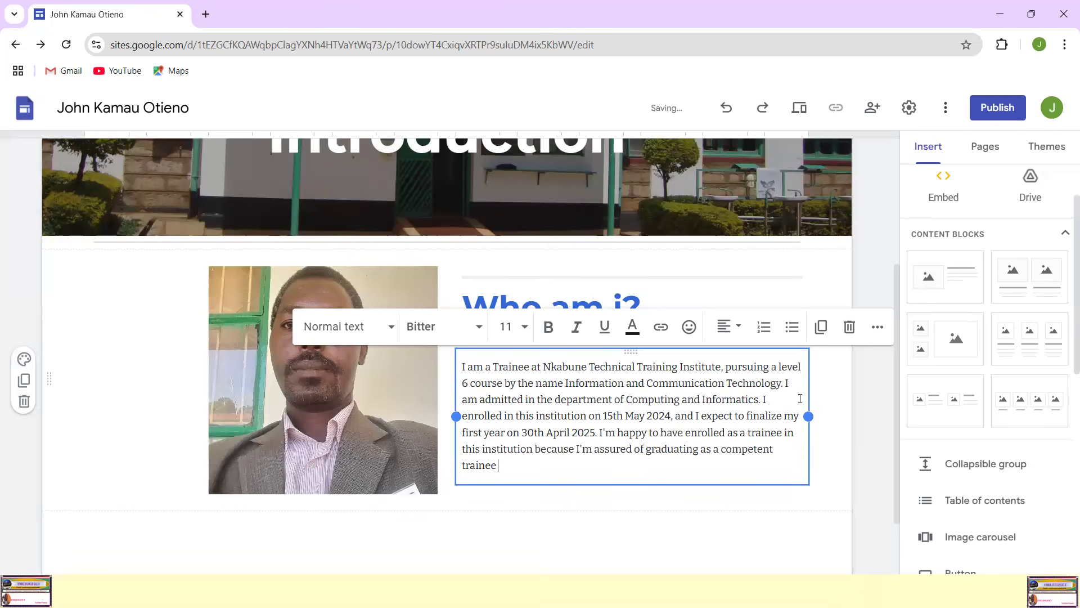
text( as sheduled. Thanks a)
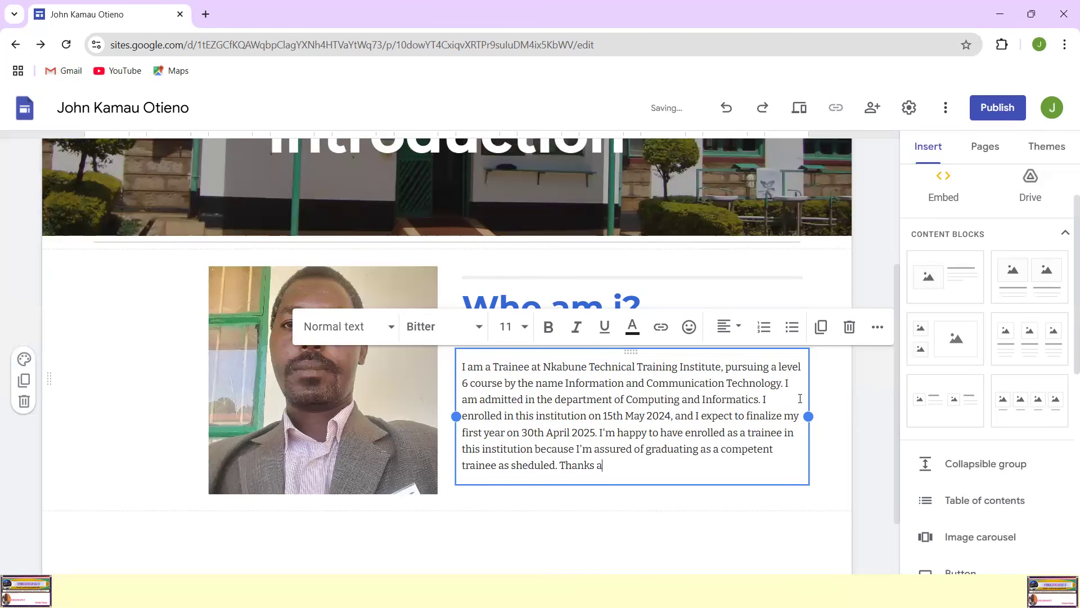
text(nd welcome to my Portf)
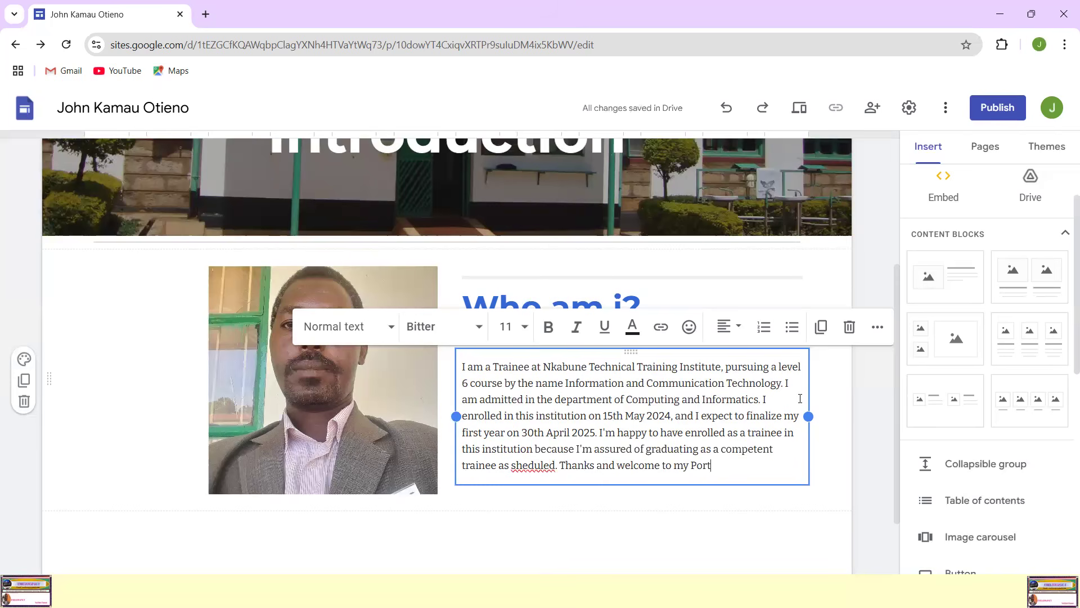
Step: End the previous sentence with a period and add the closing sentence "Thanks and welcome to my Portfolio."
text(folio.)
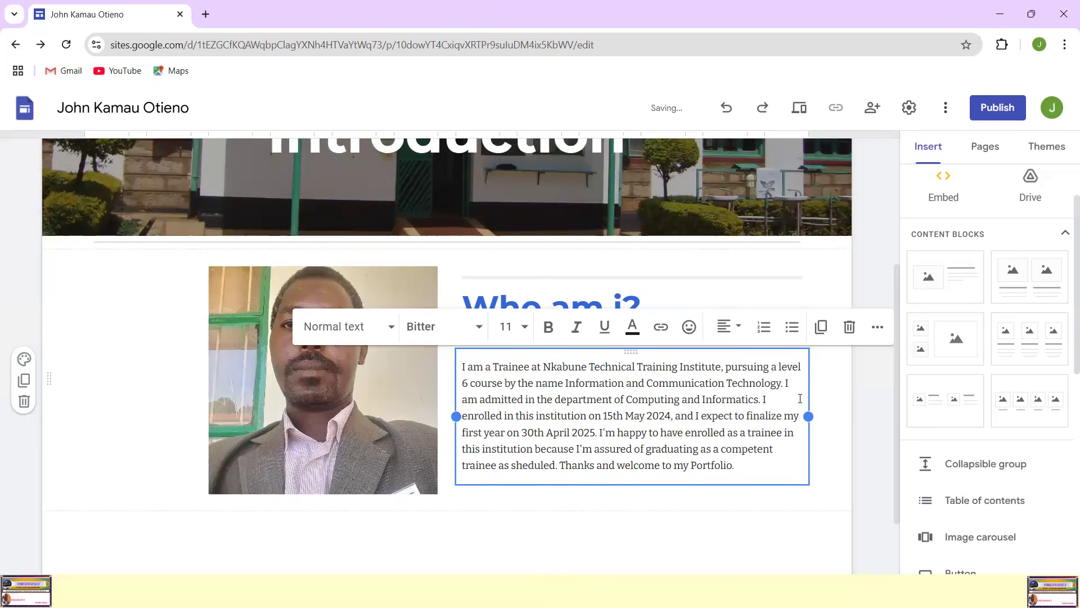
click(729, 415)
click(505, 378)
drag(808, 415, 820, 417)
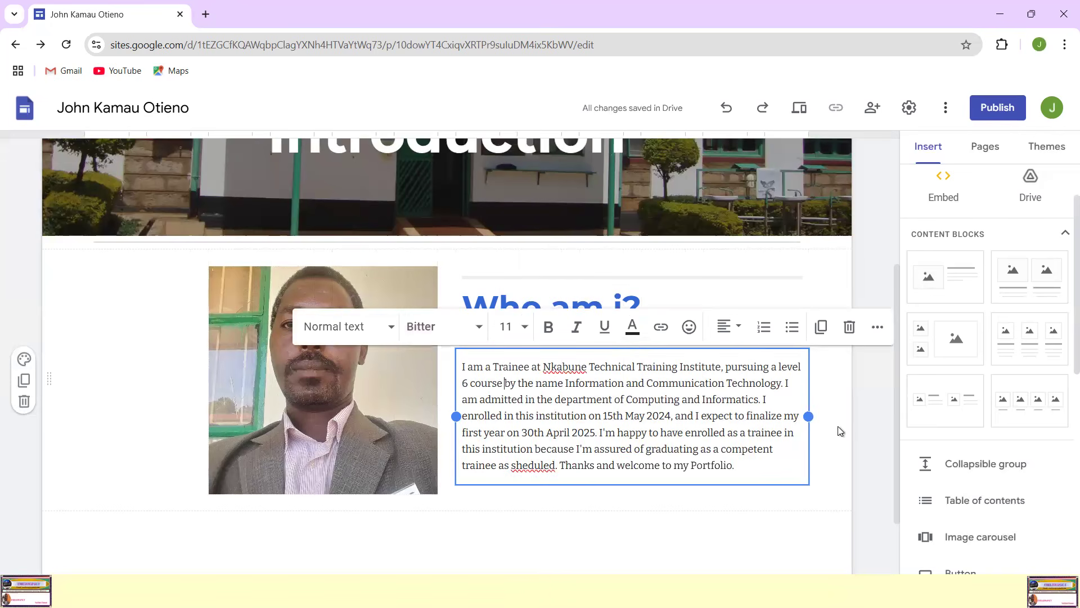
click(750, 431)
click(629, 518)
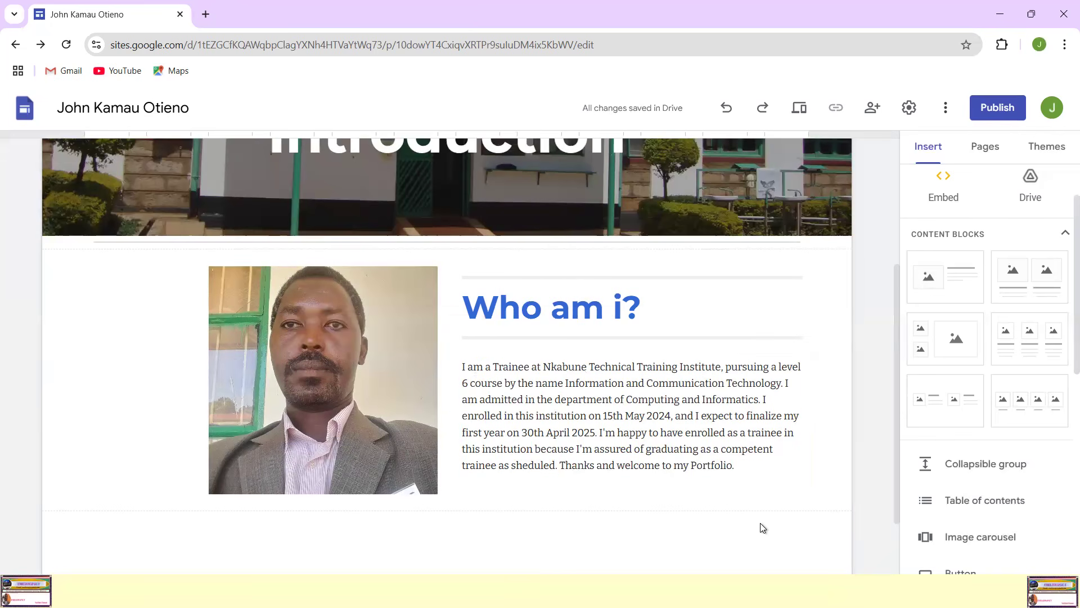
scroll(613, 450, down, 2)
scroll(609, 442, up, 5)
scroll(609, 444, down, 5)
scroll(609, 445, up, 1)
Step: Shift the photo and the "Who am i?" text block toward the left margin so the pair sits centred in the section
click(545, 403)
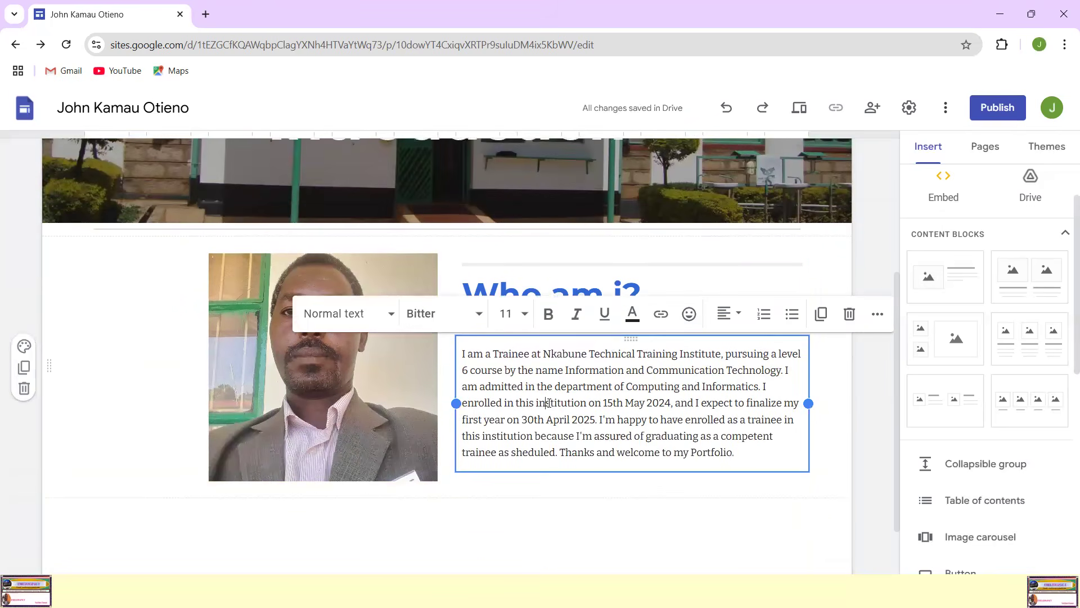
click(251, 339)
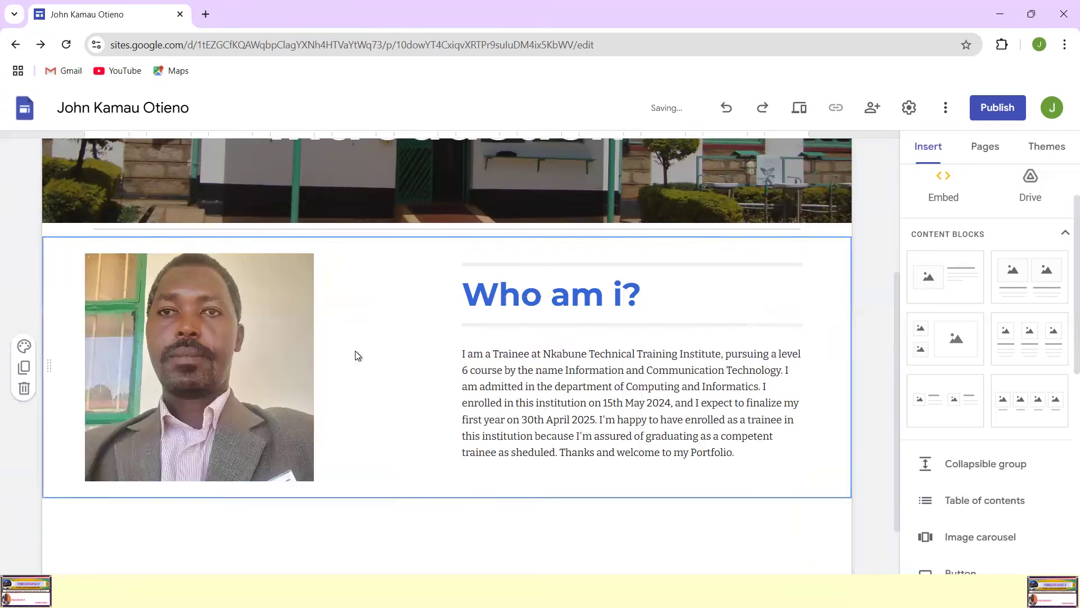
click(462, 353)
click(439, 417)
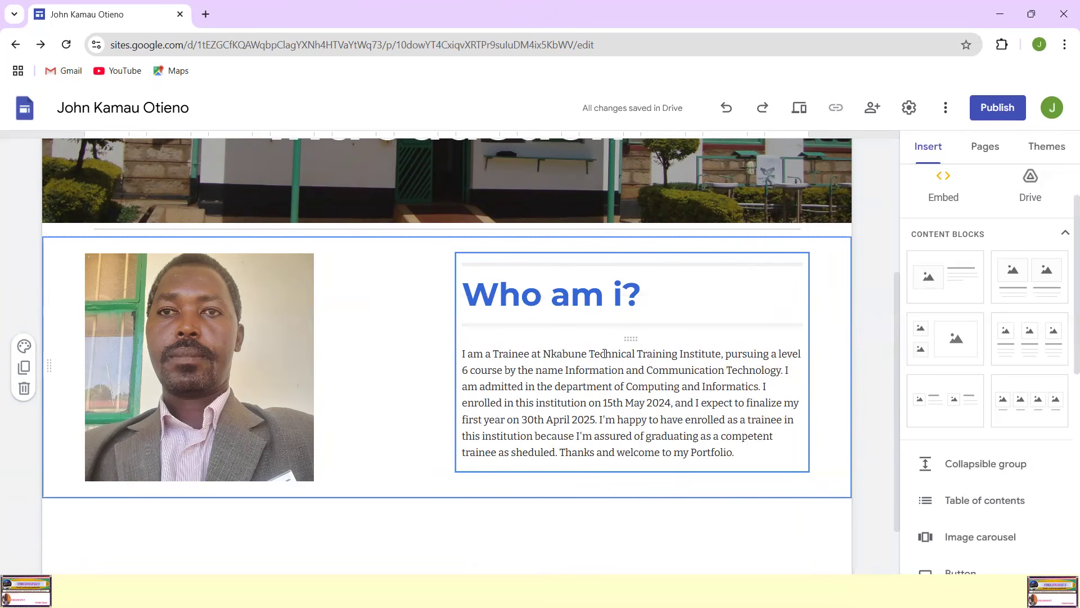
drag(805, 344, 588, 338)
drag(299, 321, 268, 315)
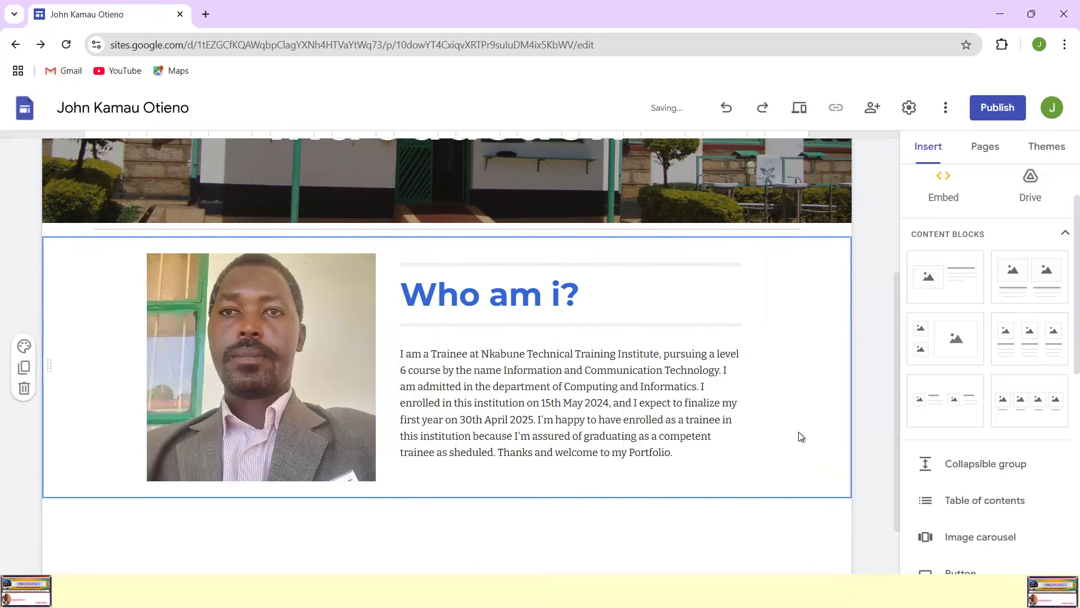
Step: Set the font size of the whole biographical paragraph to 12
scroll(777, 446, up, 2)
scroll(777, 444, down, 4)
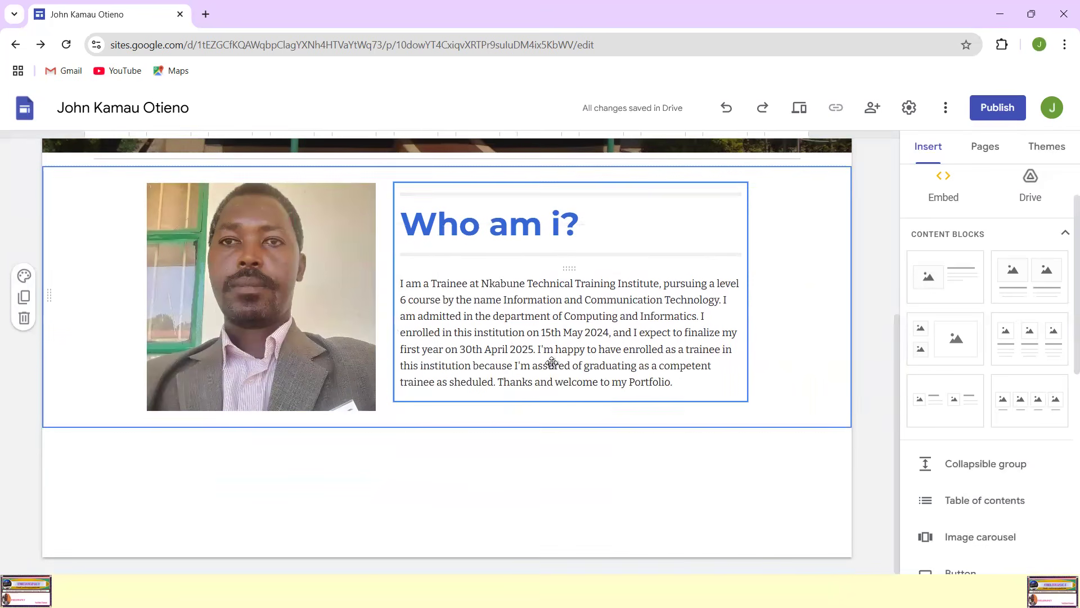
click(448, 298)
drag(399, 284, 694, 388)
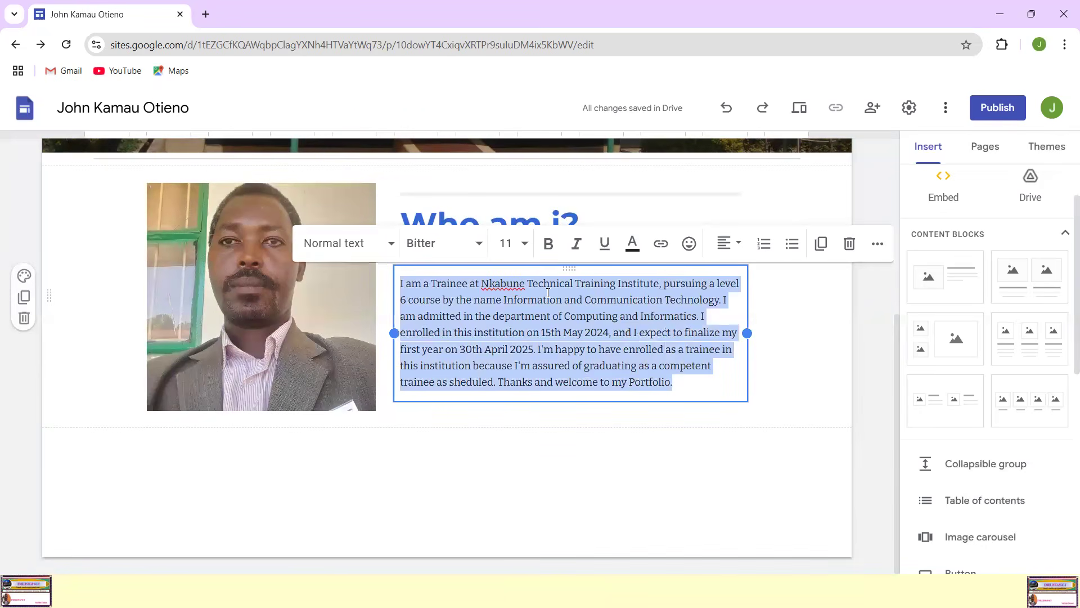
click(521, 245)
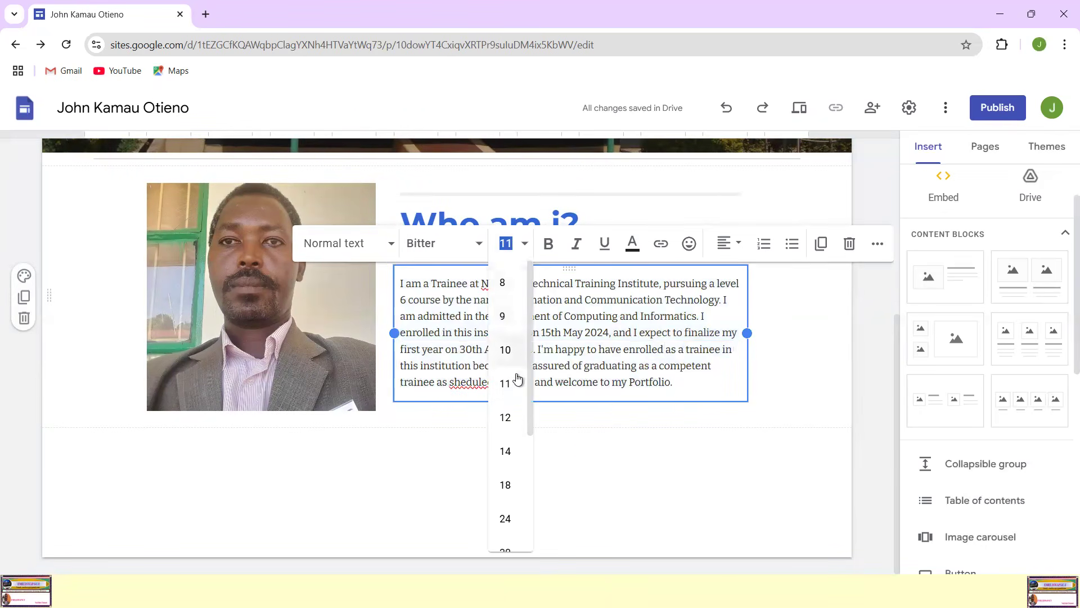
click(506, 417)
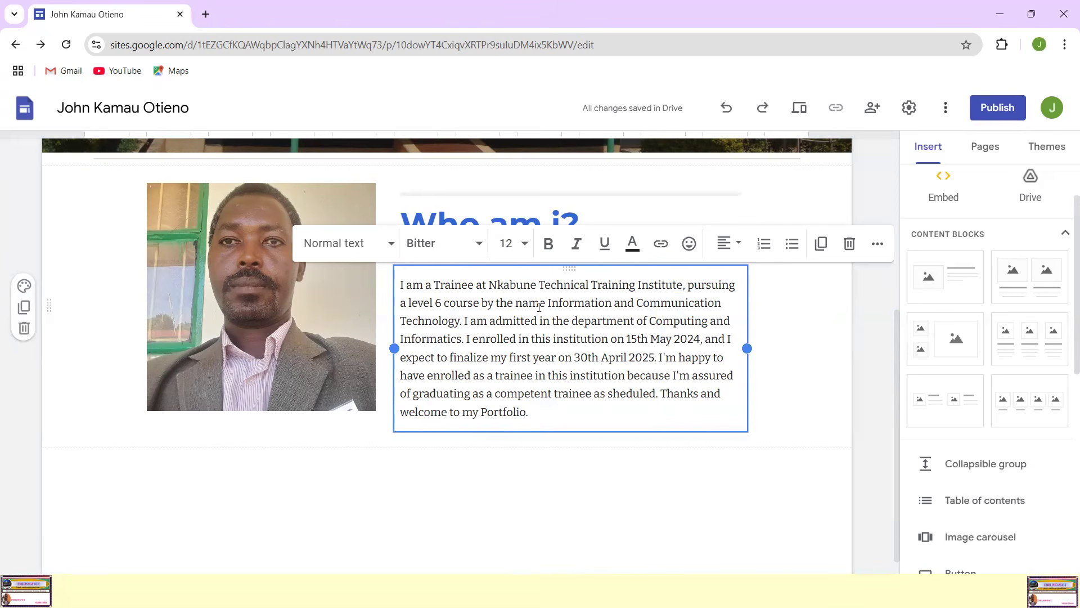
Step: Justify the biographical paragraph and deselect the text box
click(738, 248)
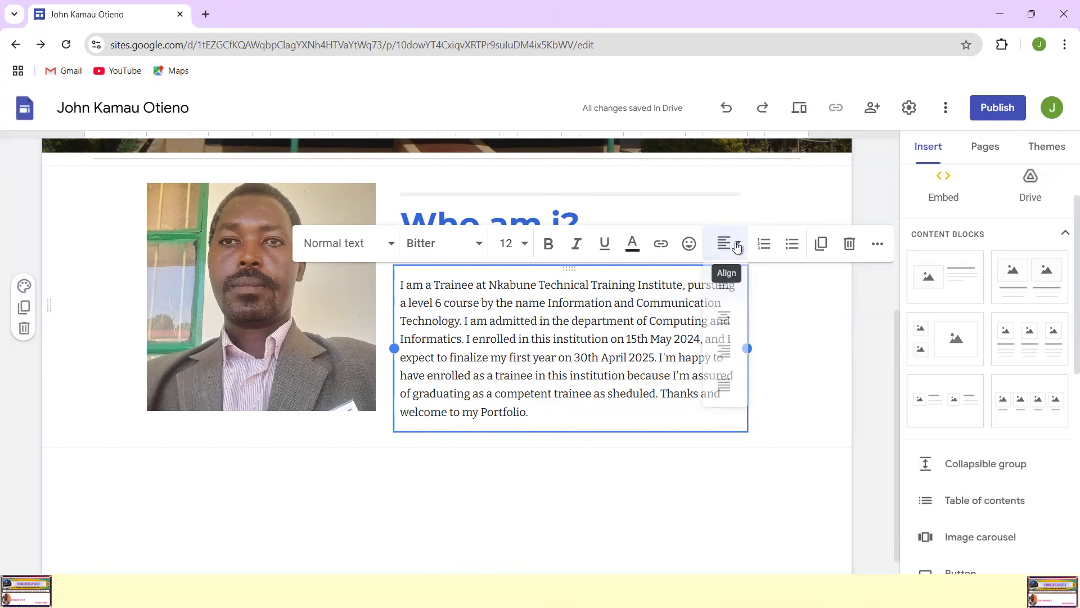
click(726, 274)
click(739, 246)
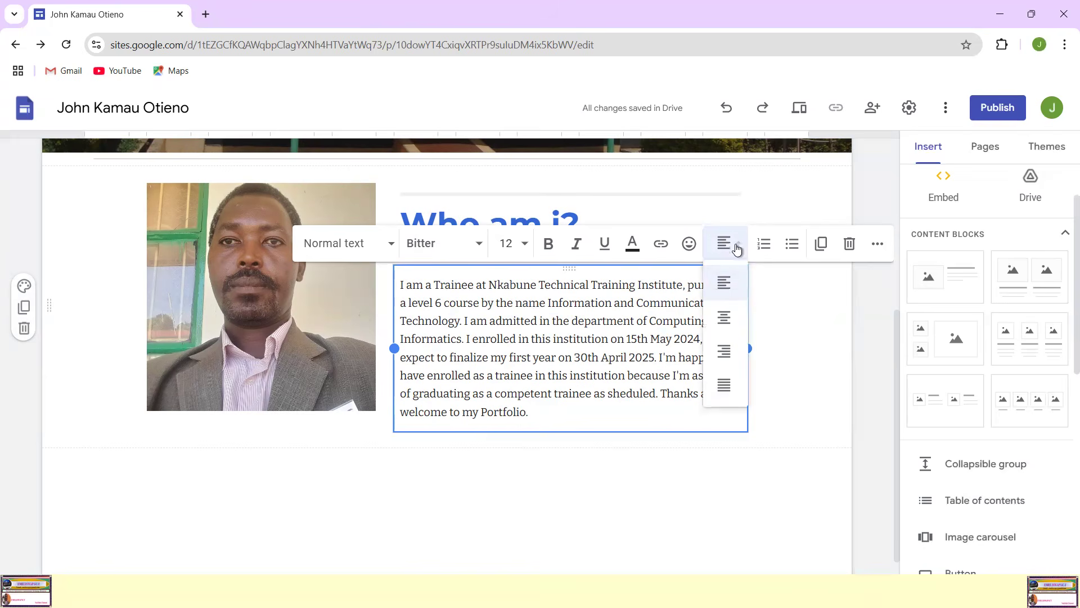
click(725, 383)
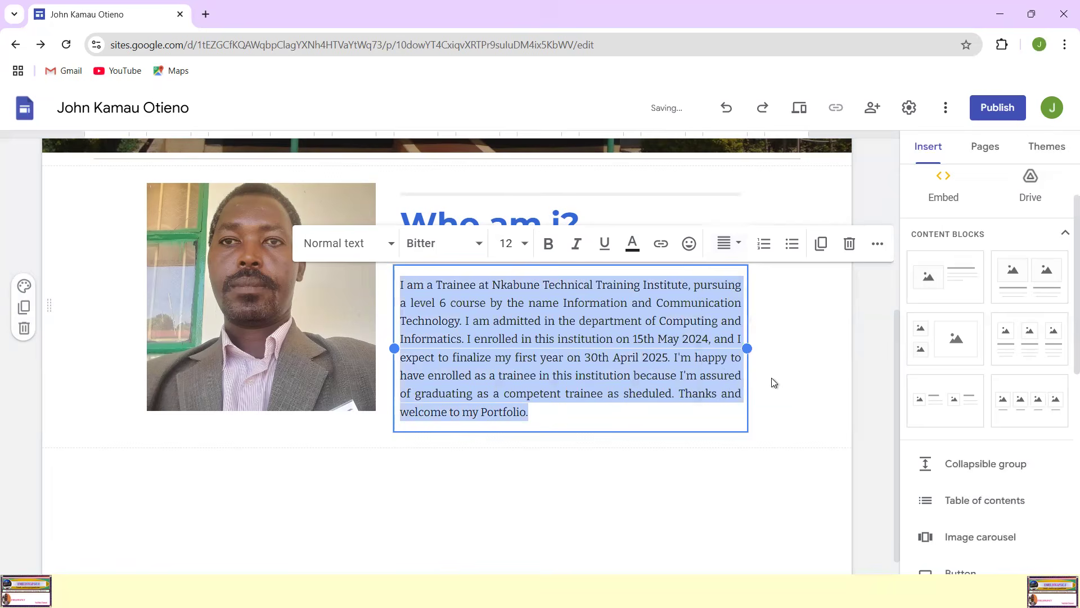
click(710, 445)
Step: Review the Self Introduction page from its header image down to the photo and biographical paragraph
scroll(772, 337, up, 5)
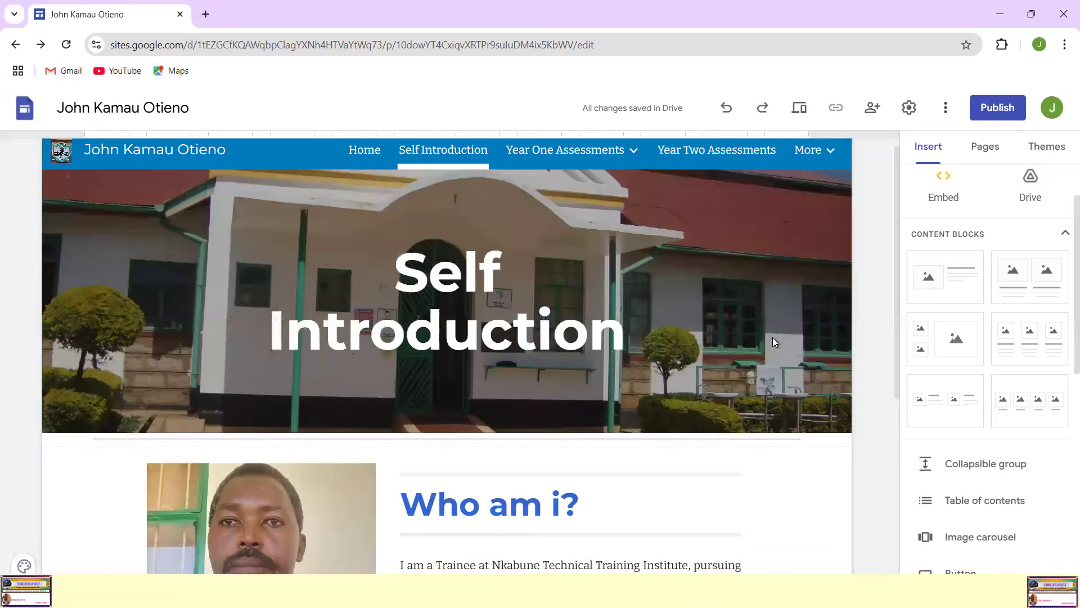
scroll(773, 338, down, 5)
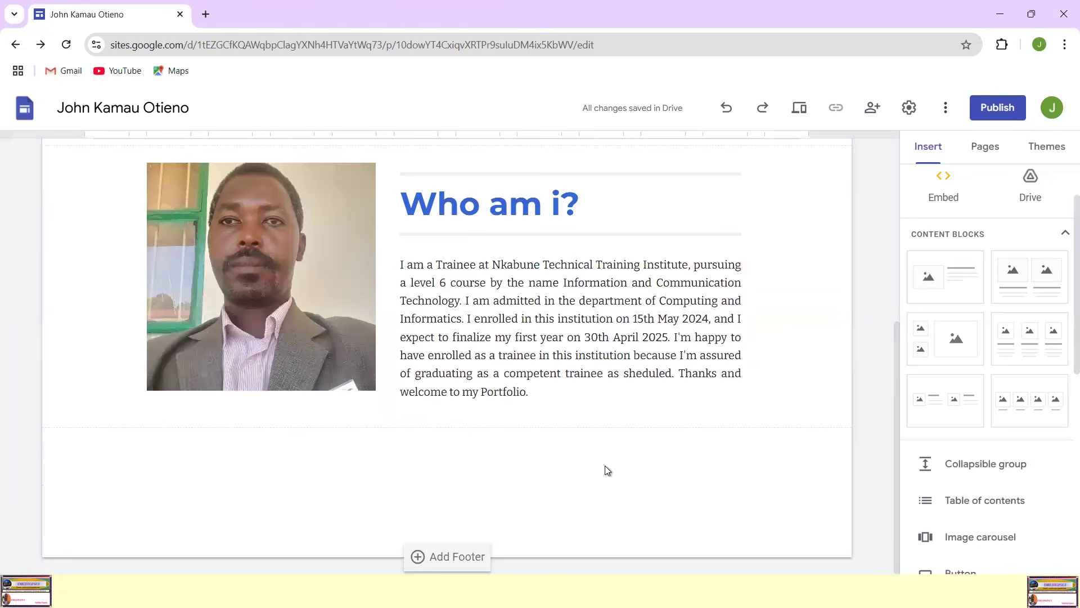
scroll(588, 455, up, 4)
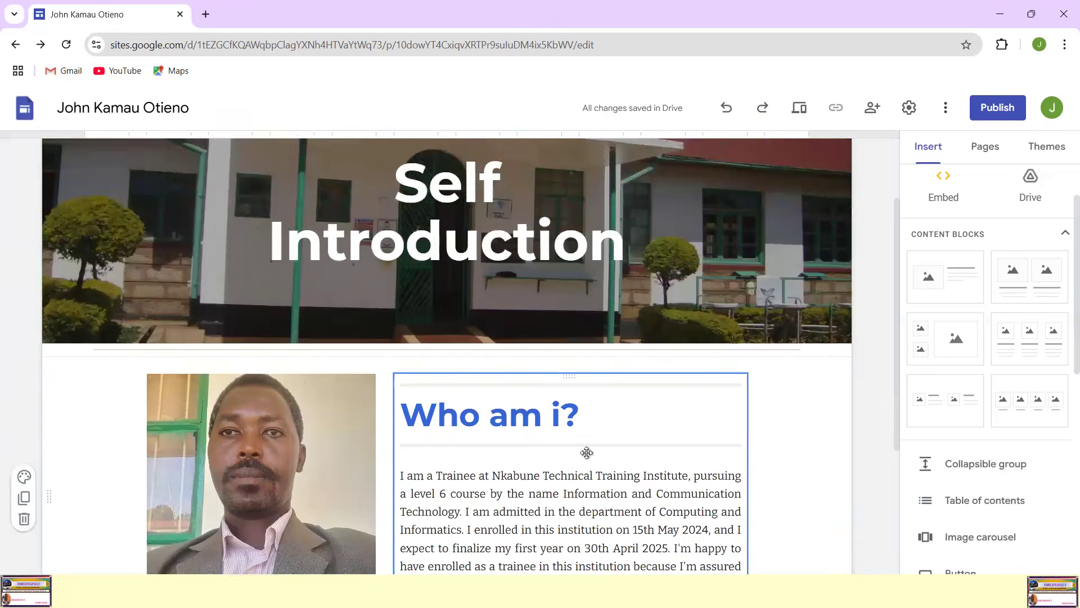
scroll(587, 453, down, 4)
click(646, 280)
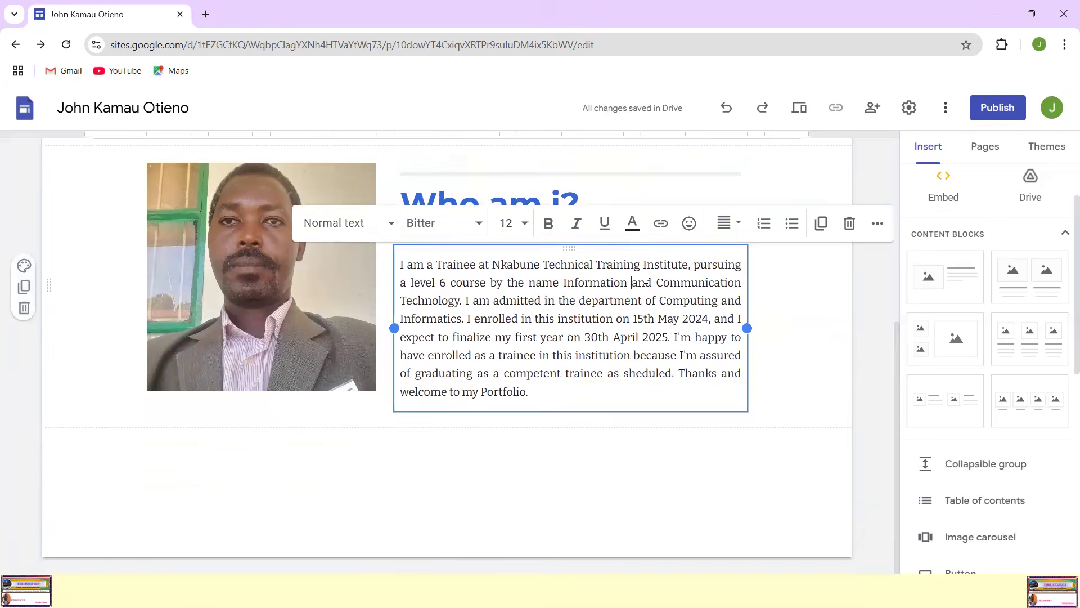
scroll(760, 304, up, 2)
scroll(762, 335, down, 2)
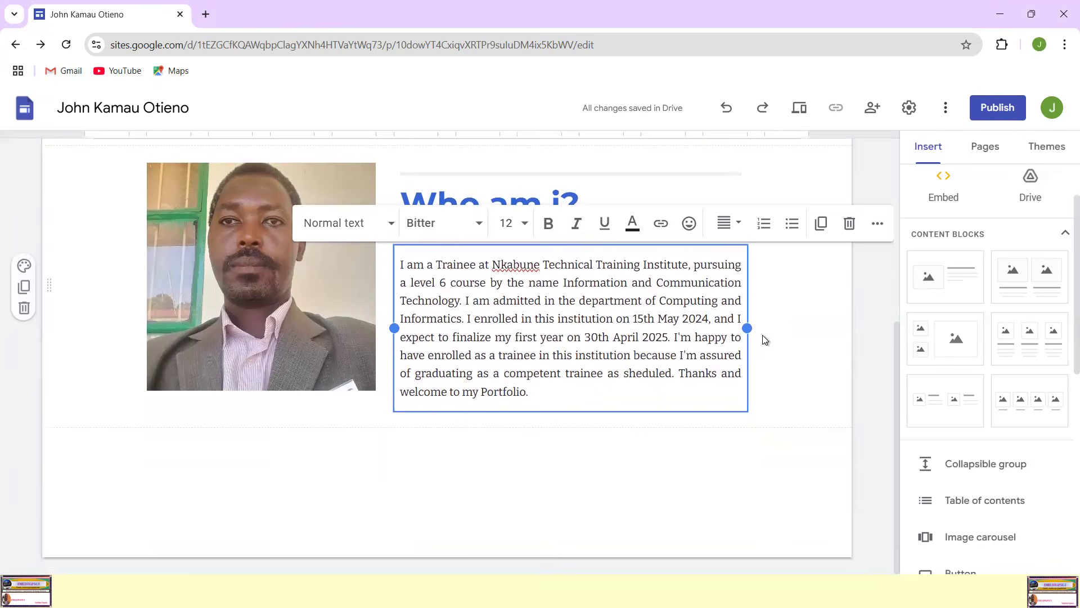
click(782, 385)
scroll(439, 370, up, 3)
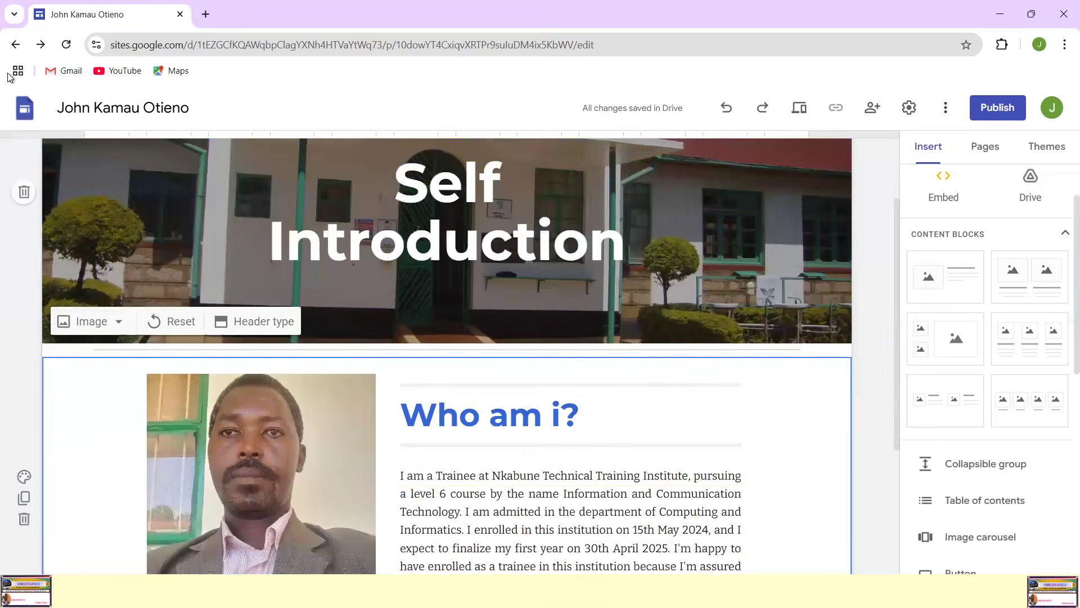
scroll(555, 345, down, 4)
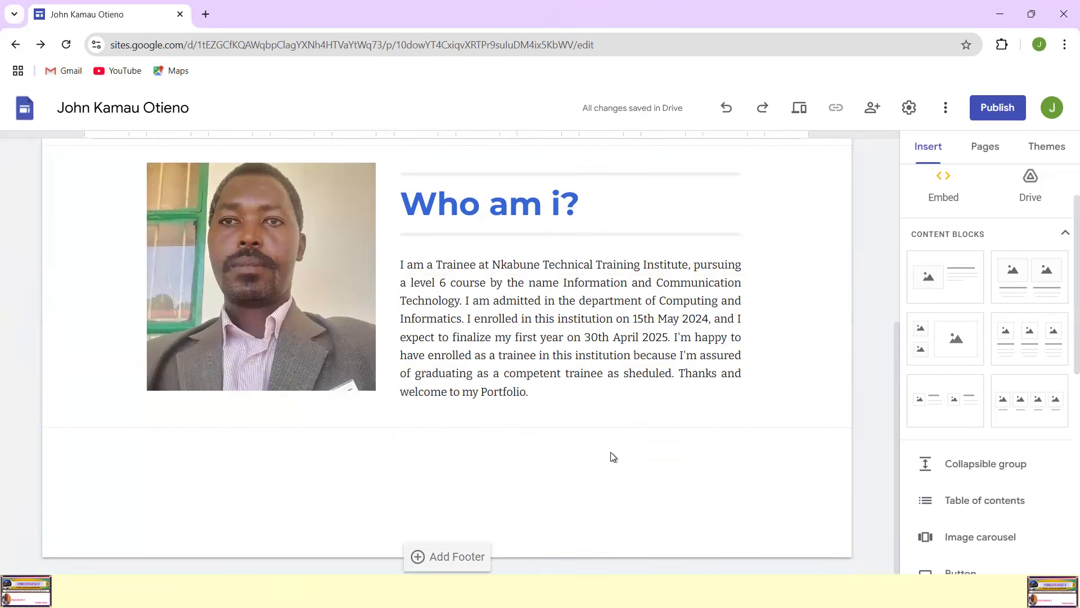
scroll(606, 449, up, 2)
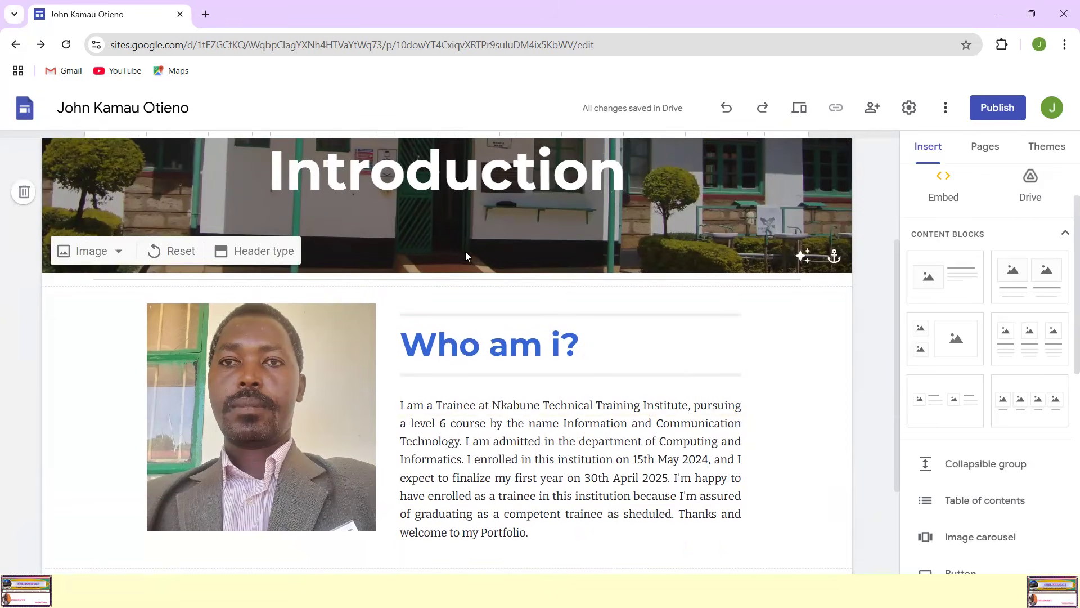
Step: Open the Home page and review its header, institution logo and passport photo
scroll(465, 252, up, 3)
click(360, 158)
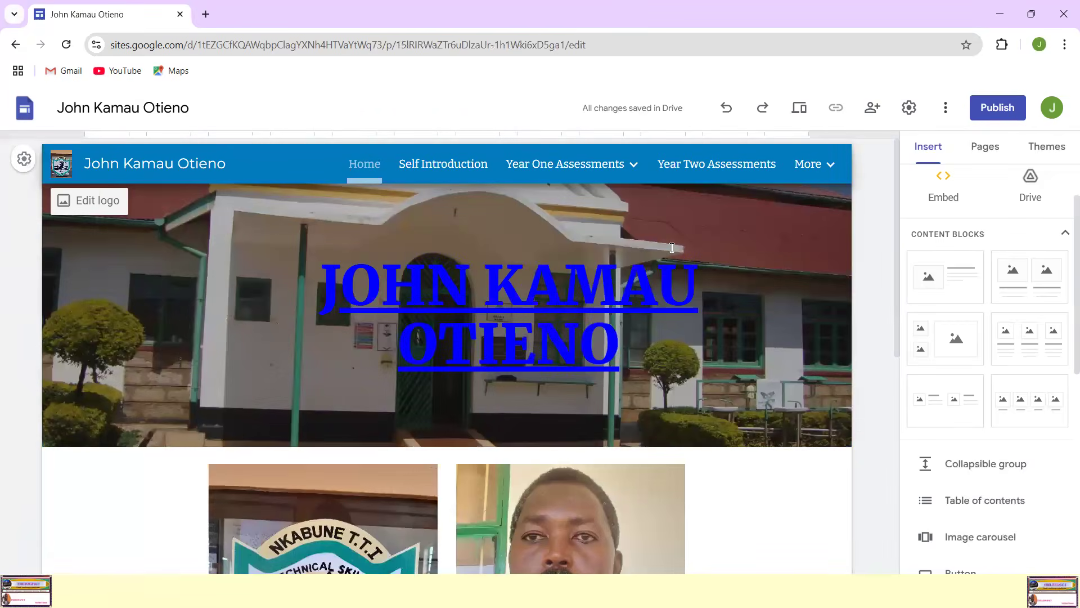
scroll(700, 327, down, 5)
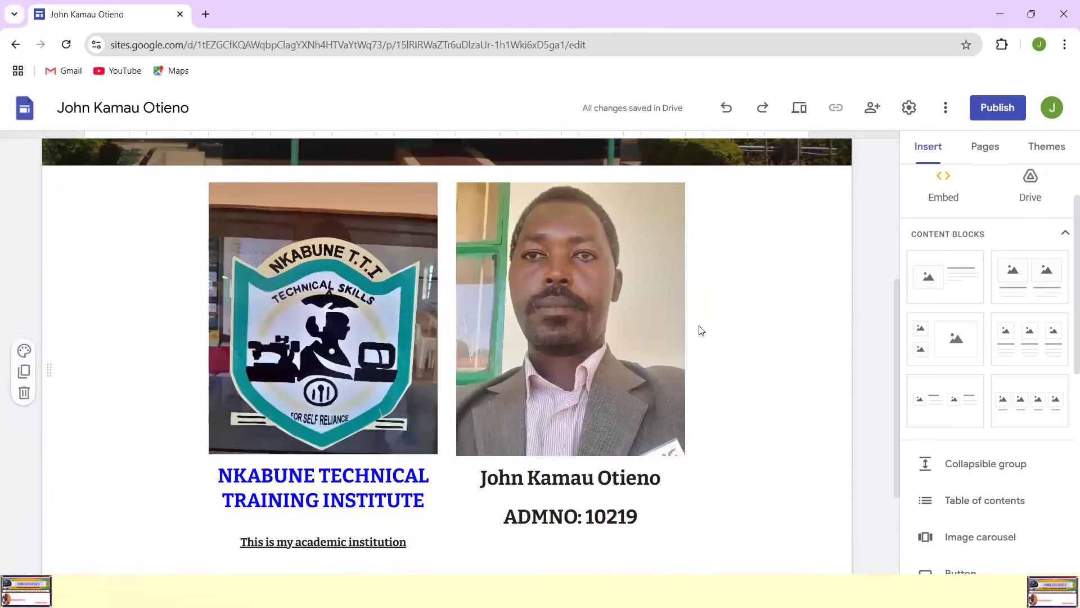
scroll(700, 329, up, 5)
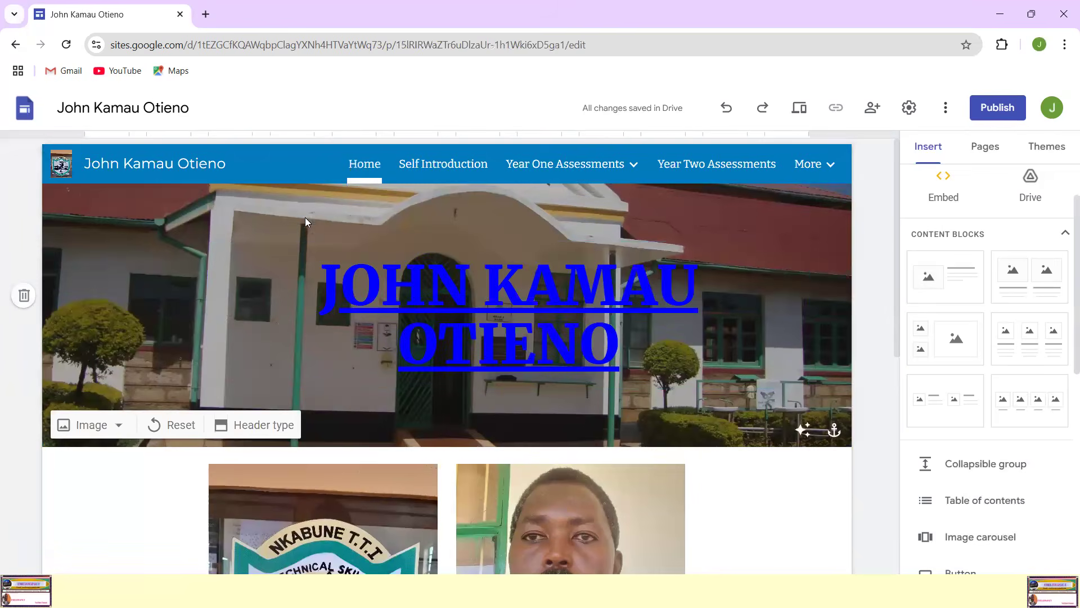
scroll(719, 339, down, 4)
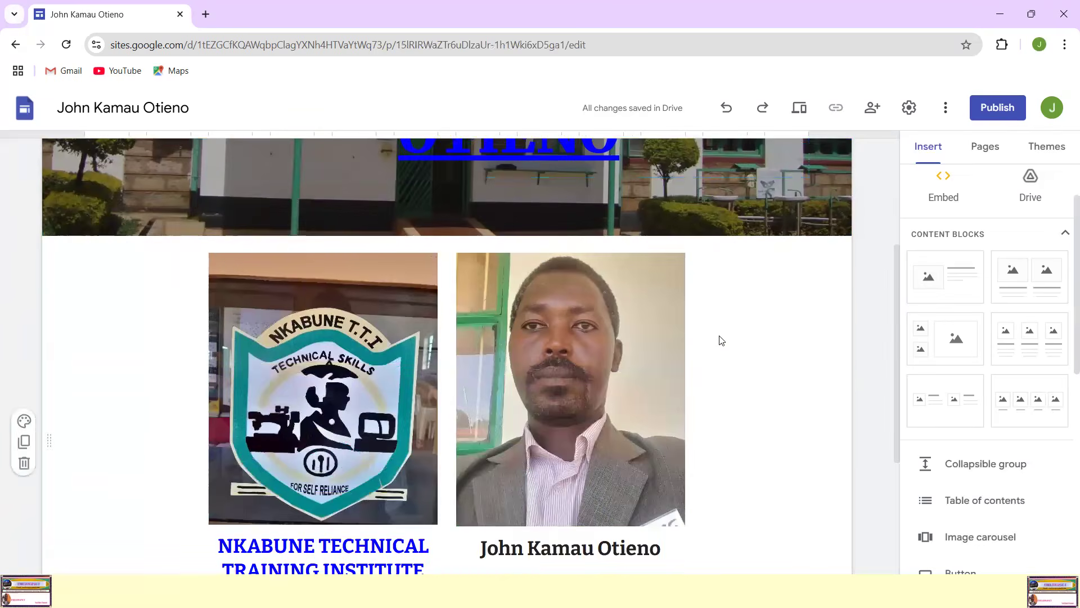
scroll(719, 340, up, 4)
Step: Return to the Self Introduction page and display the subpages under Year One Assessments
click(453, 163)
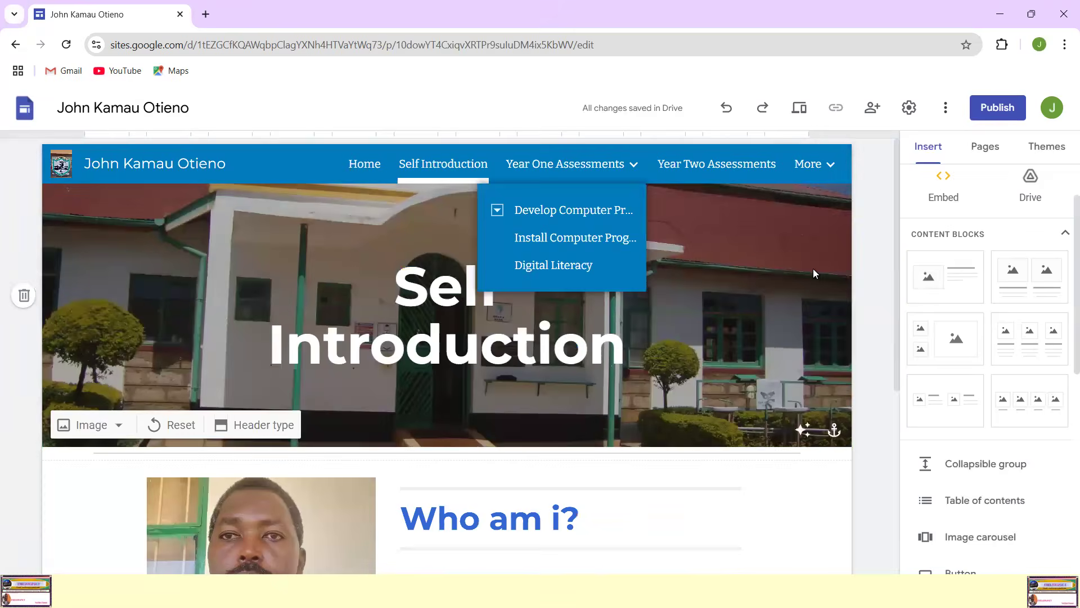
scroll(818, 274, down, 5)
scroll(818, 274, up, 5)
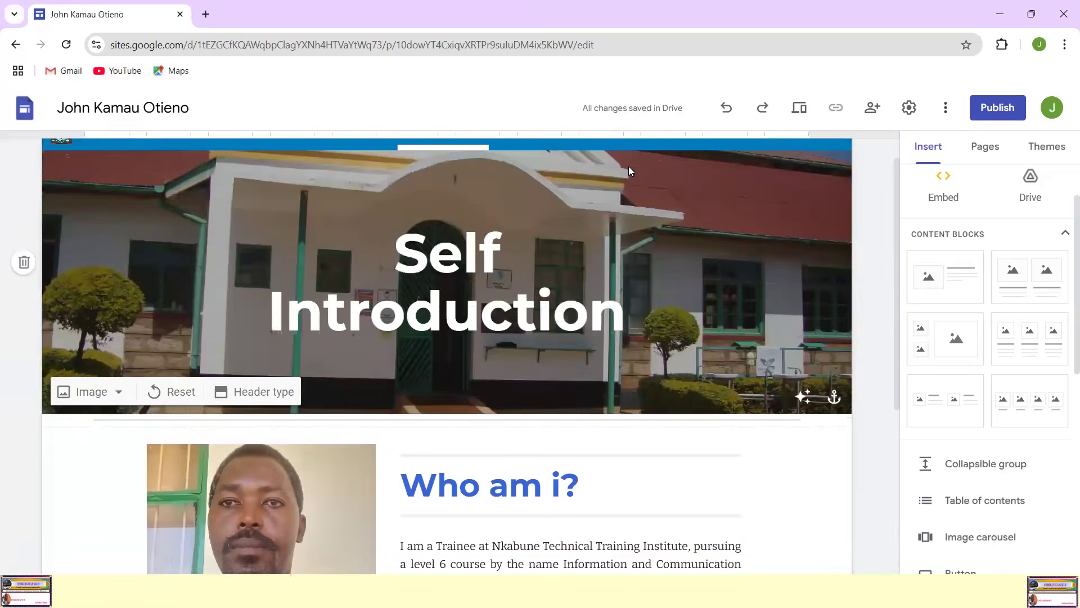
scroll(633, 198, up, 1)
mouse_move(560, 171)
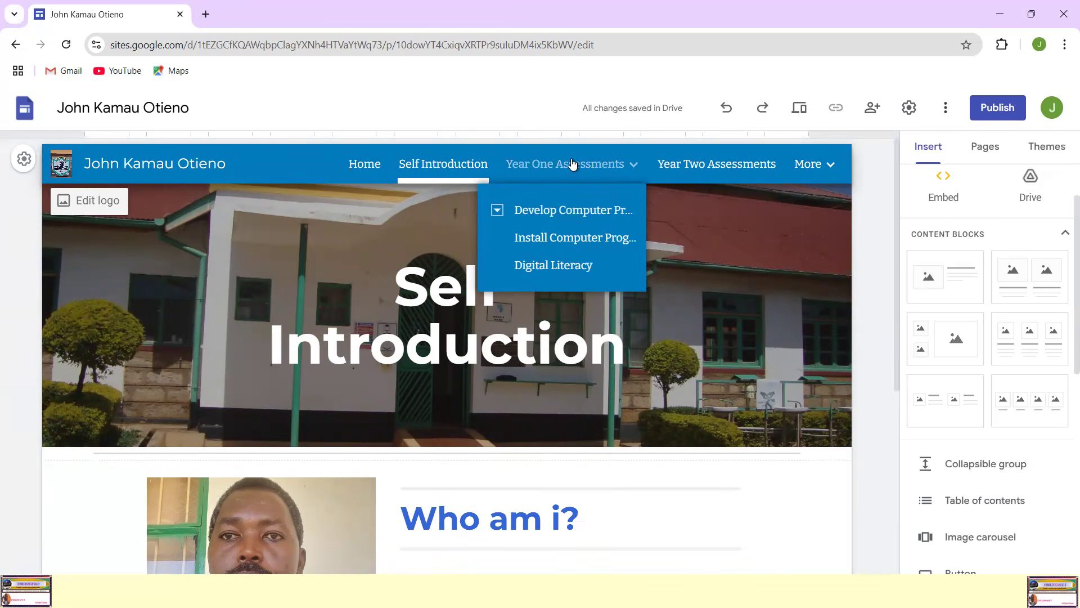
Step: Review the Theory Assessments subpage under Develop Computer Program and the Year Two Assessments page
click(550, 212)
mouse_move(584, 152)
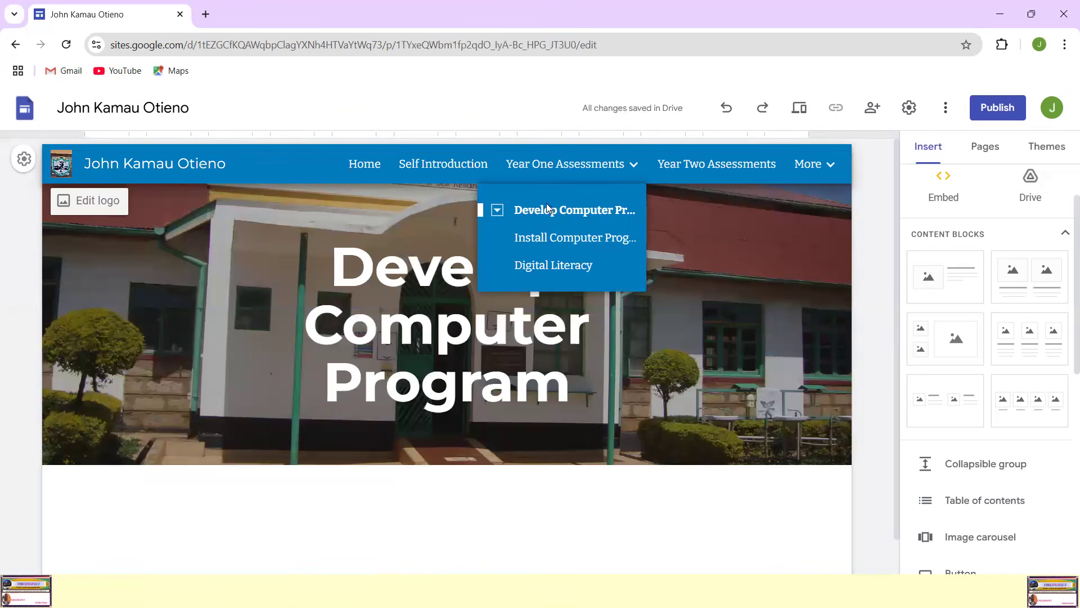
click(498, 211)
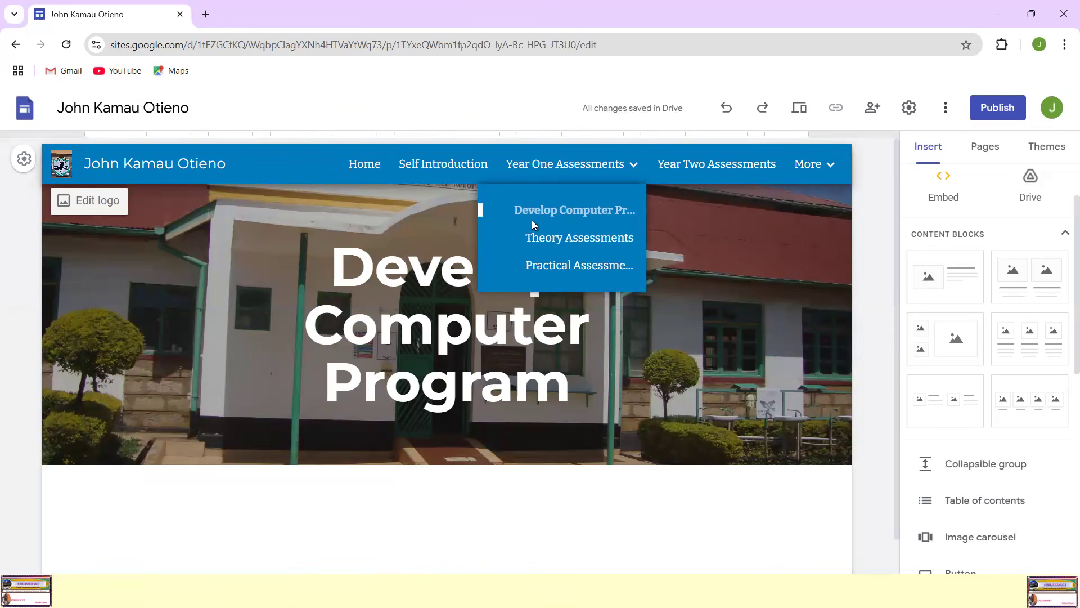
click(557, 239)
scroll(722, 239, down, 5)
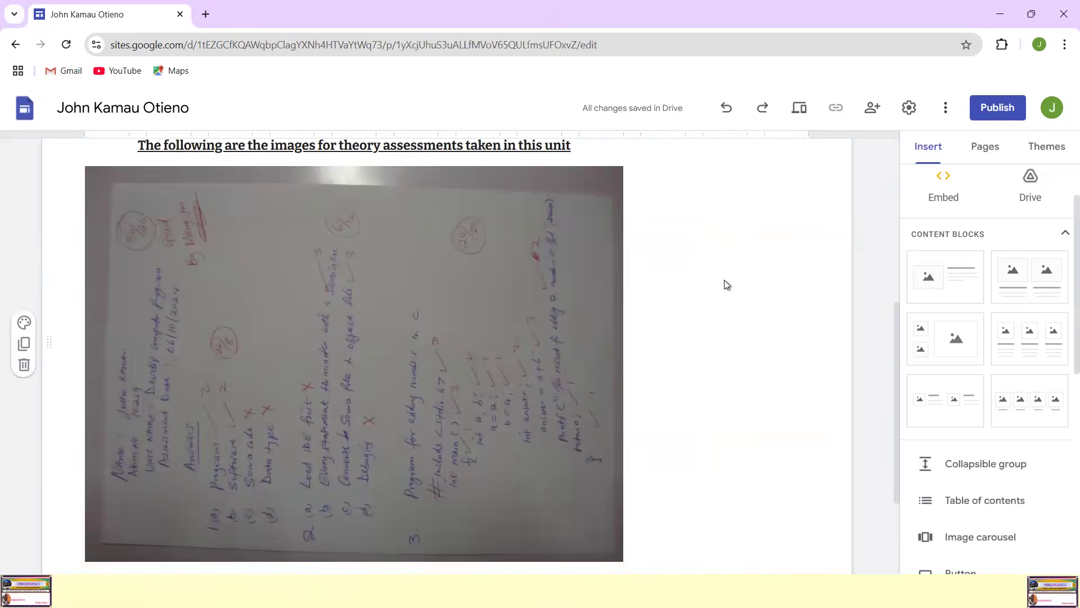
scroll(728, 273, up, 3)
scroll(728, 273, up, 2)
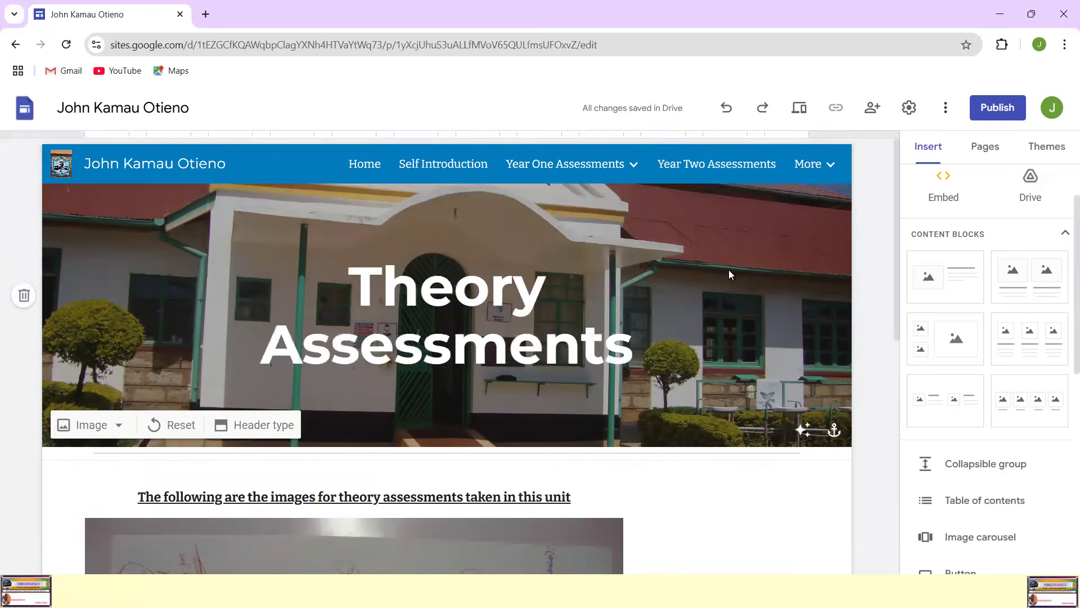
click(684, 172)
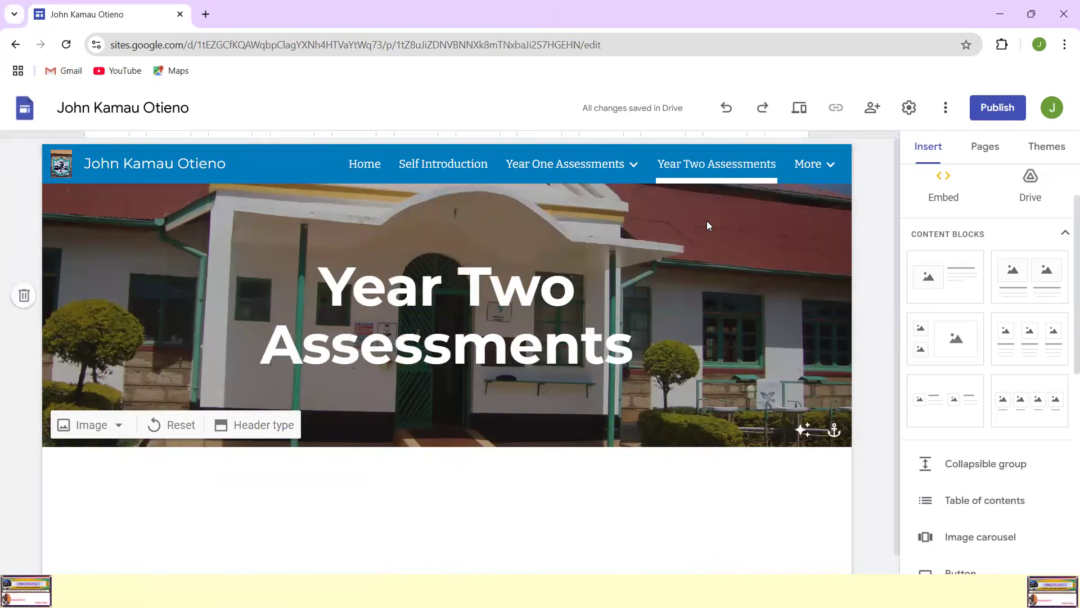
mouse_move(806, 165)
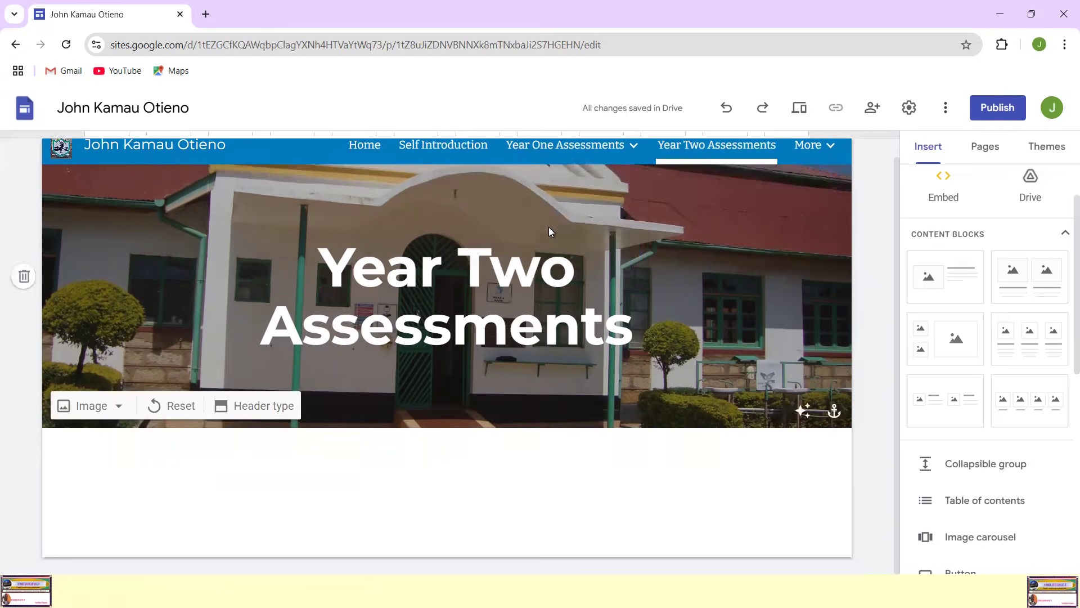
Step: Open the Home page and examine its header title, institution logo, passport photo and captions
click(363, 163)
scroll(495, 225, down, 6)
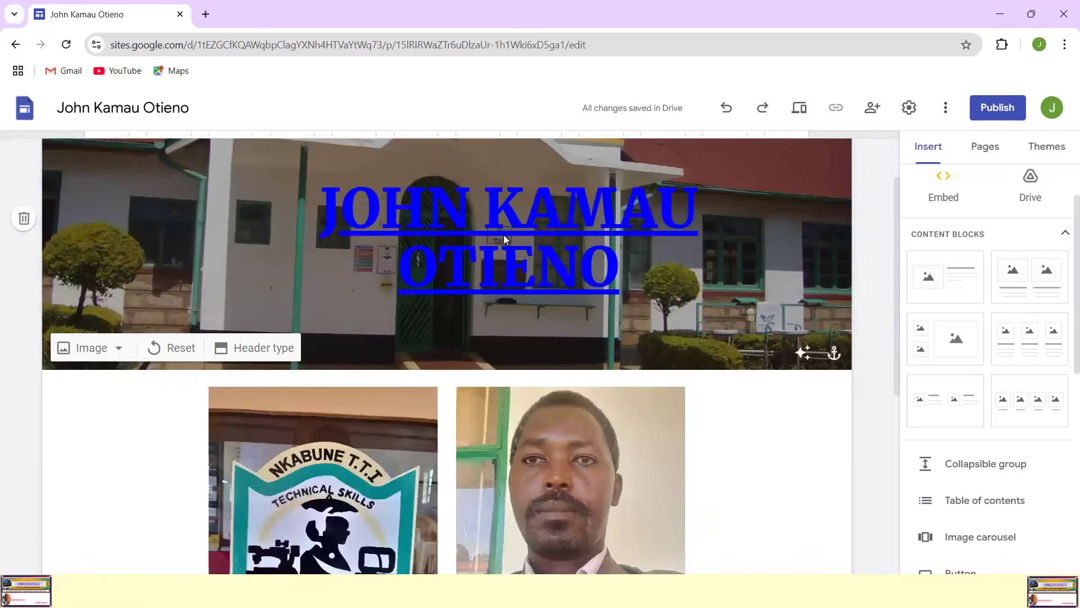
scroll(346, 310, up, 1)
scroll(346, 310, up, 1)
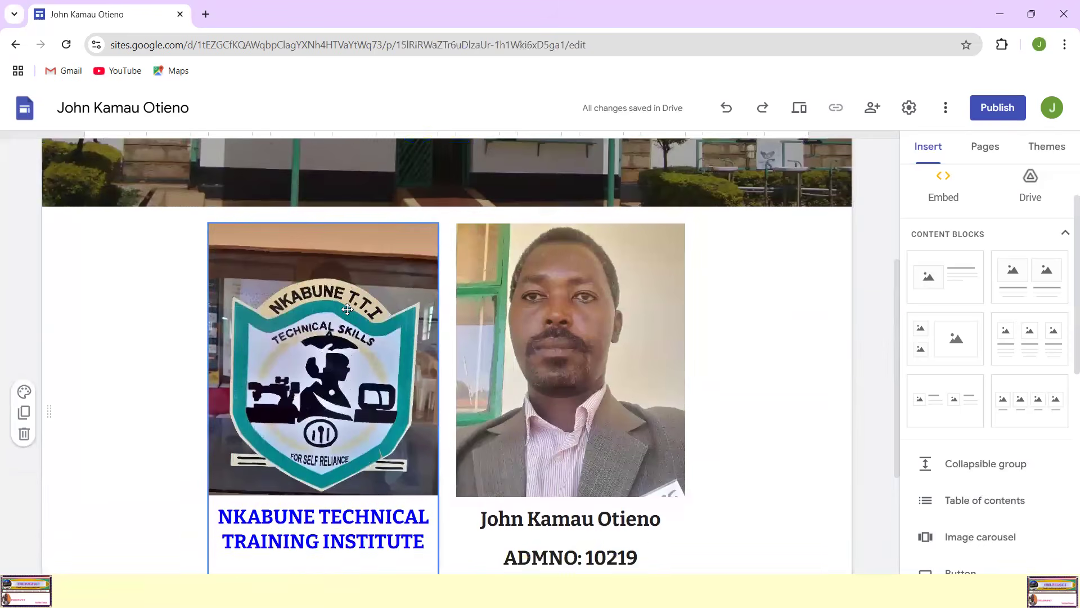
scroll(342, 305, down, 4)
scroll(338, 301, up, 1)
scroll(338, 301, down, 1)
scroll(339, 303, up, 1)
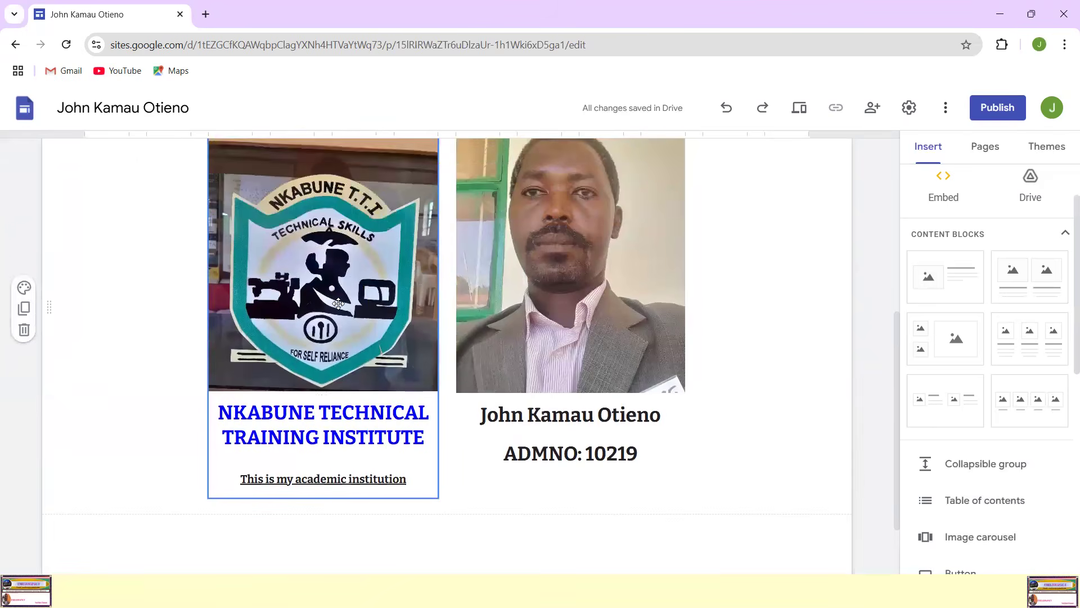
Step: Replace the caption "This is my academic institution" below the institute's name with "P.O. Box"
scroll(338, 304, down, 1)
click(337, 392)
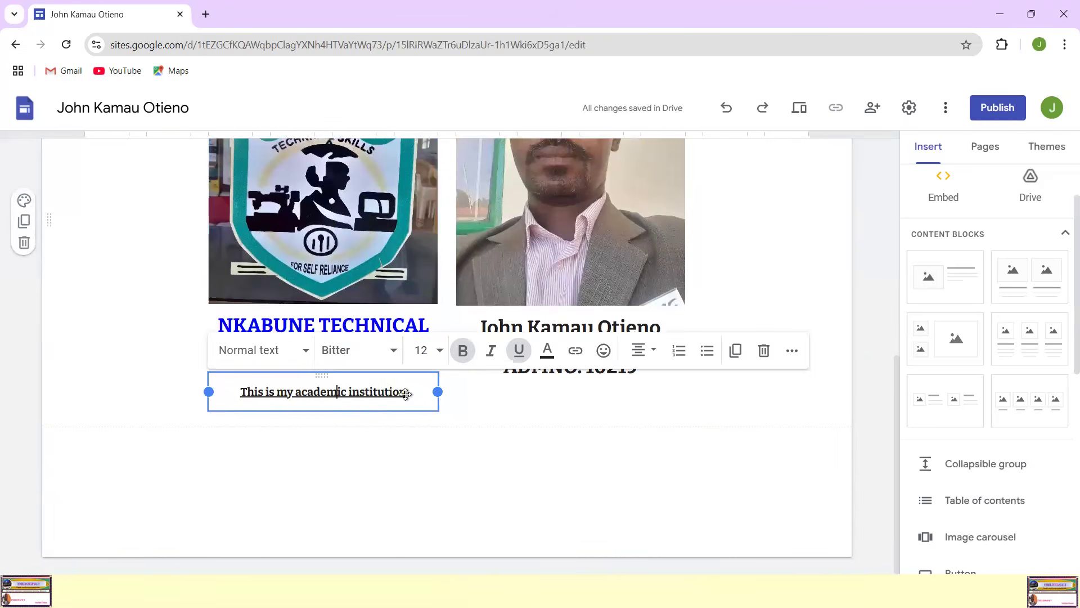
drag(405, 393, 240, 386)
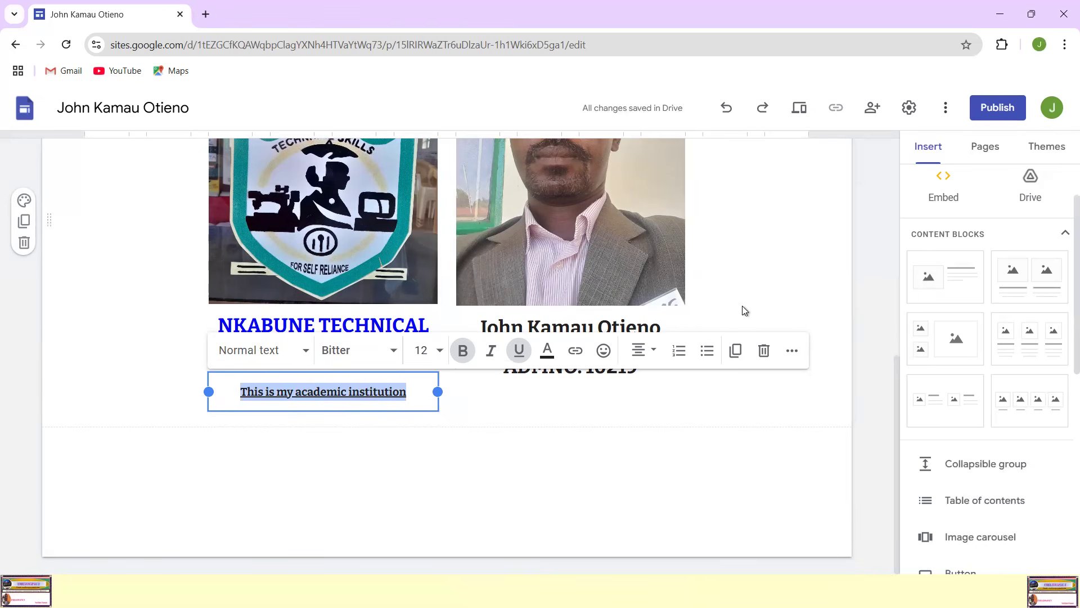
text(P)
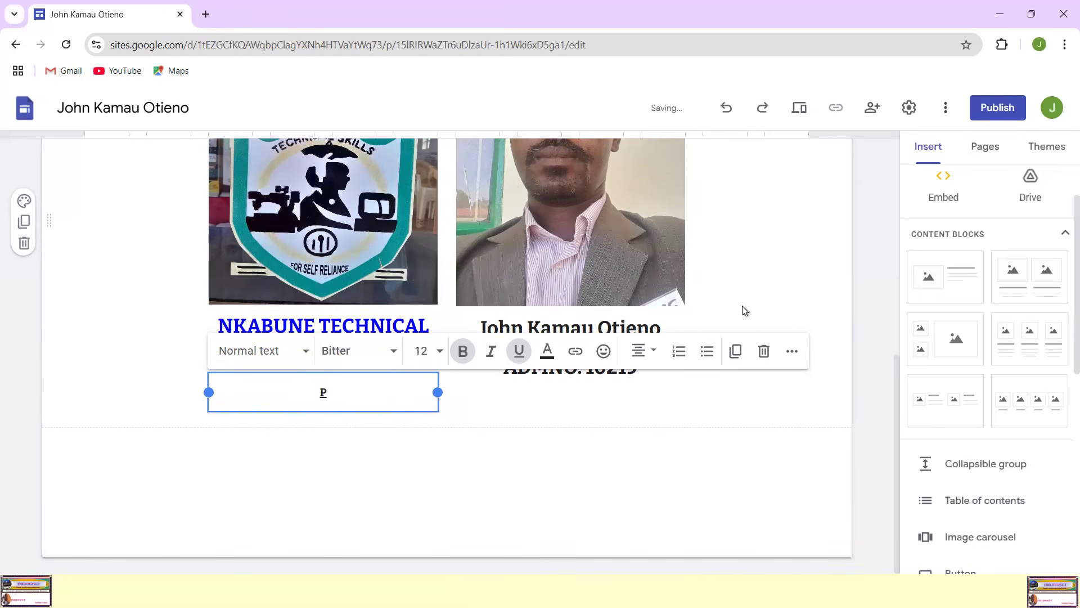
text(.o. Box)
click(319, 394)
key(BackSpace)
text(O)
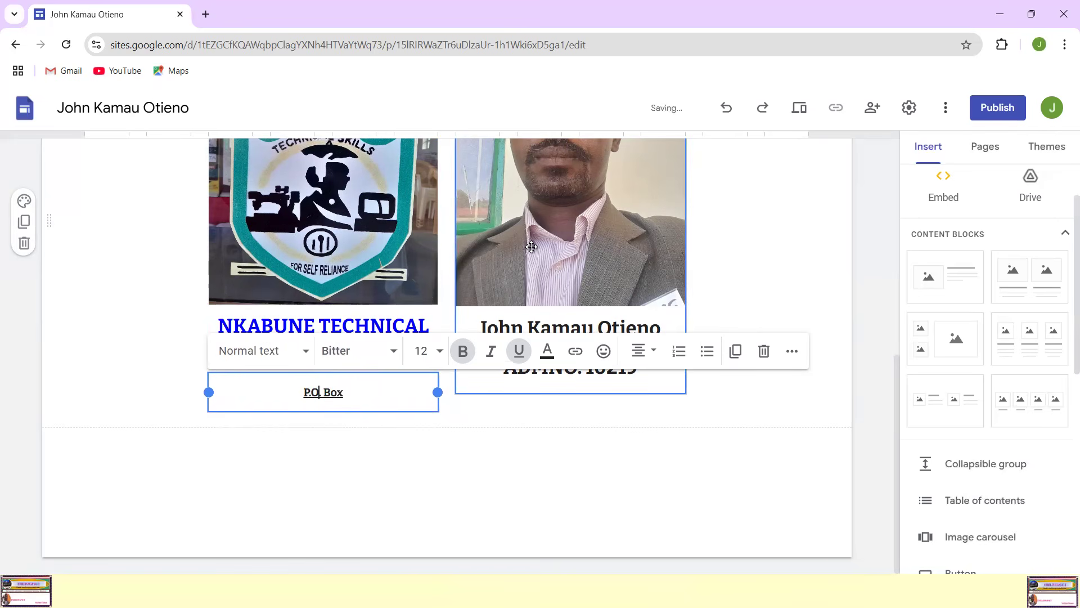
Step: Complete the institute's postal address in the caption with its box number, postal code and town, and deselect the text box
click(363, 396)
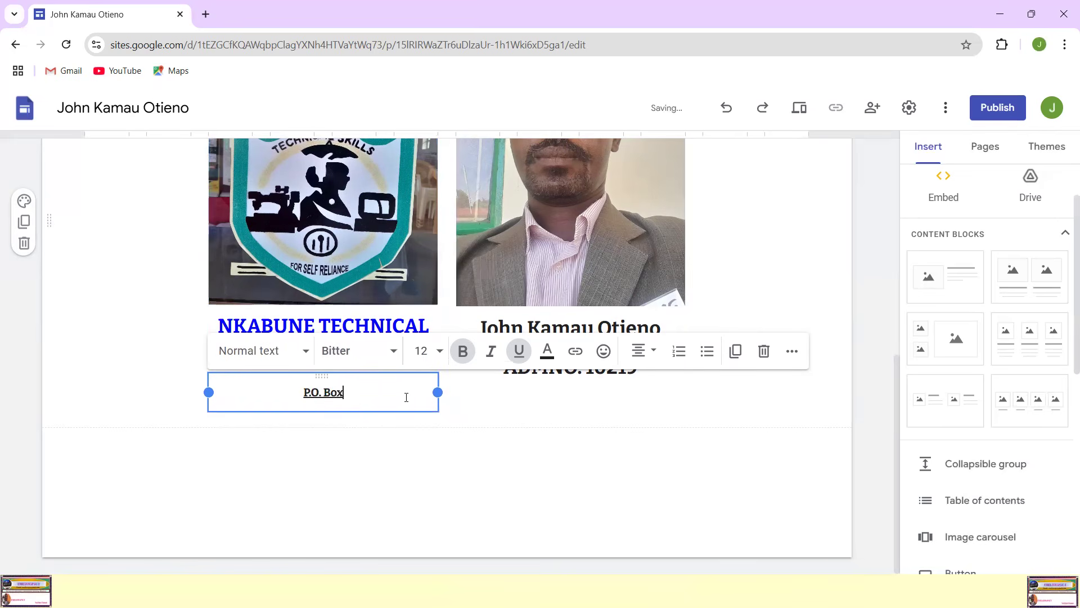
text(330 -60)
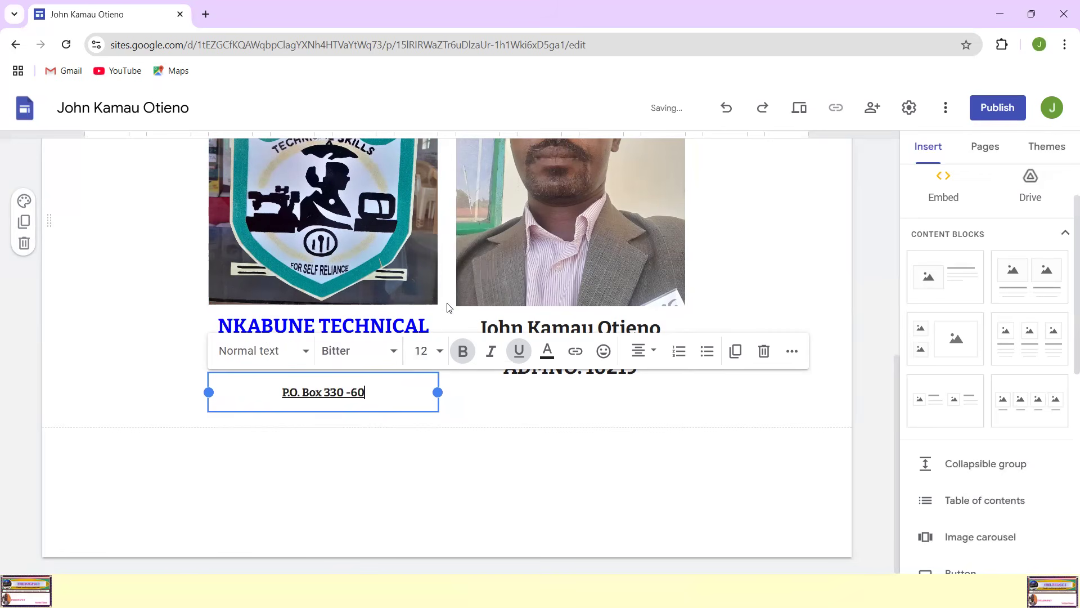
text(200, )
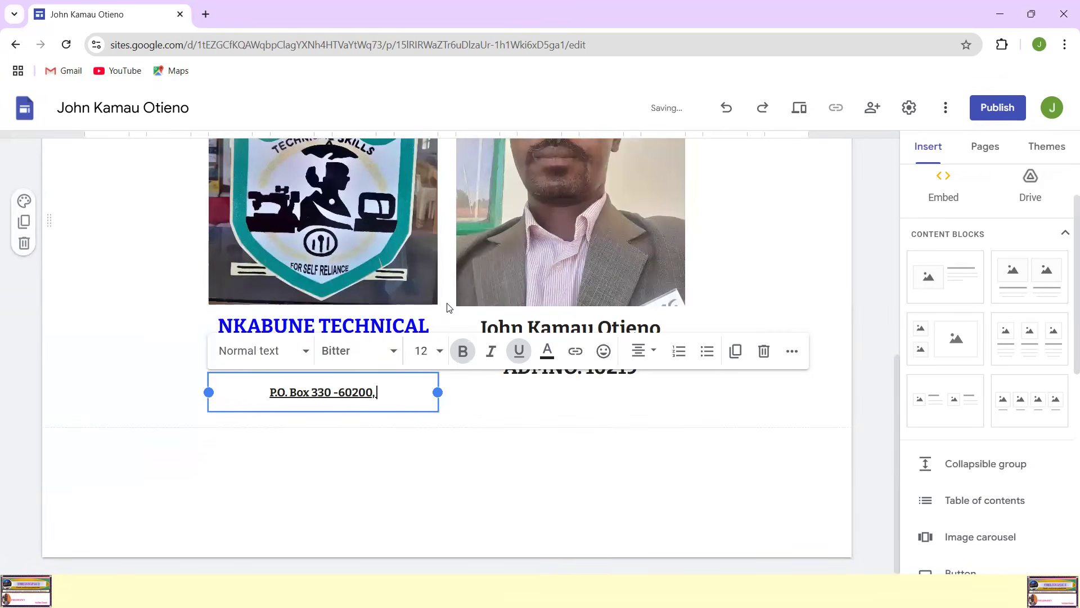
text(Meru)
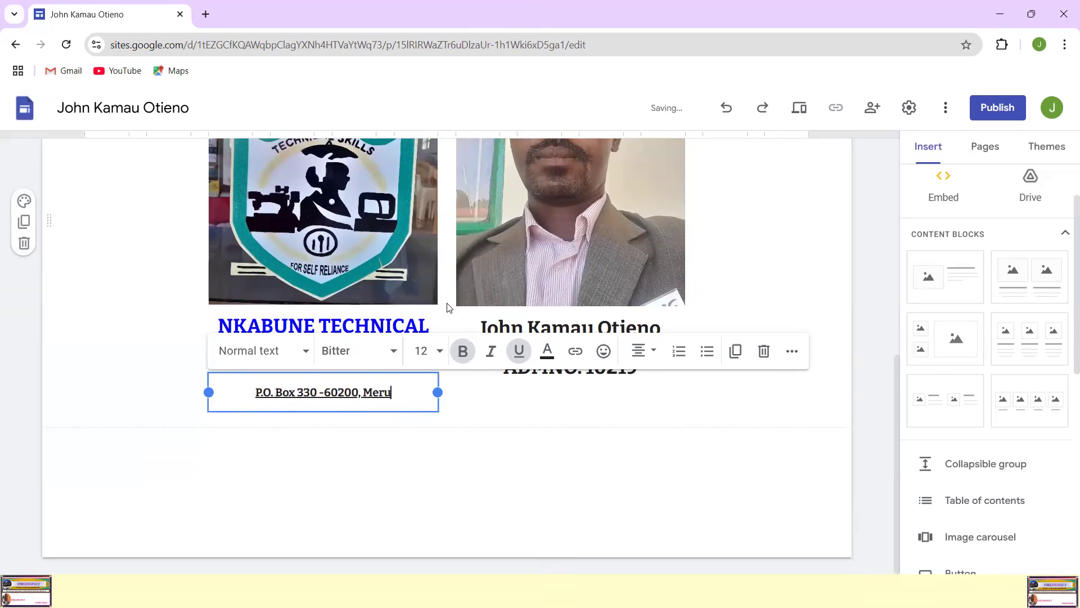
click(631, 434)
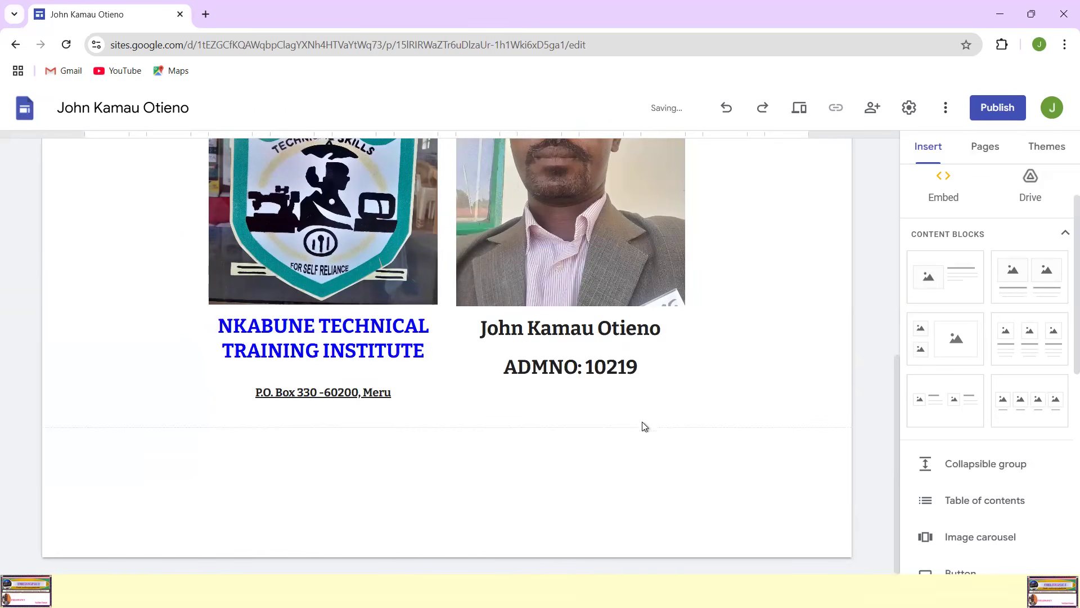
Step: Check the Home page's name and admission number caption, the institute's address line and the header
click(623, 367)
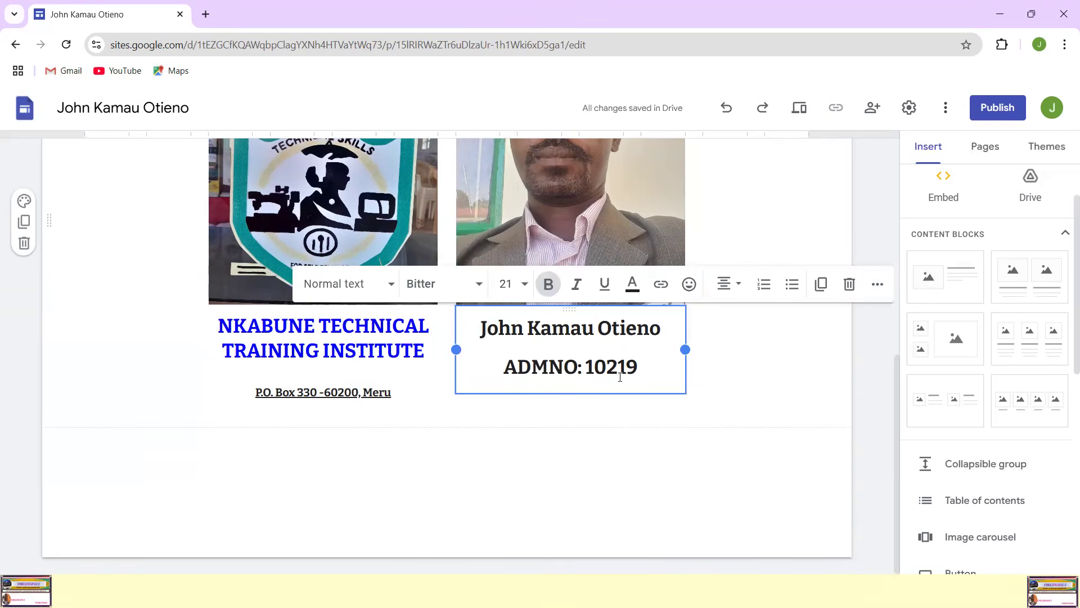
scroll(621, 378, up, 2)
scroll(634, 445, down, 2)
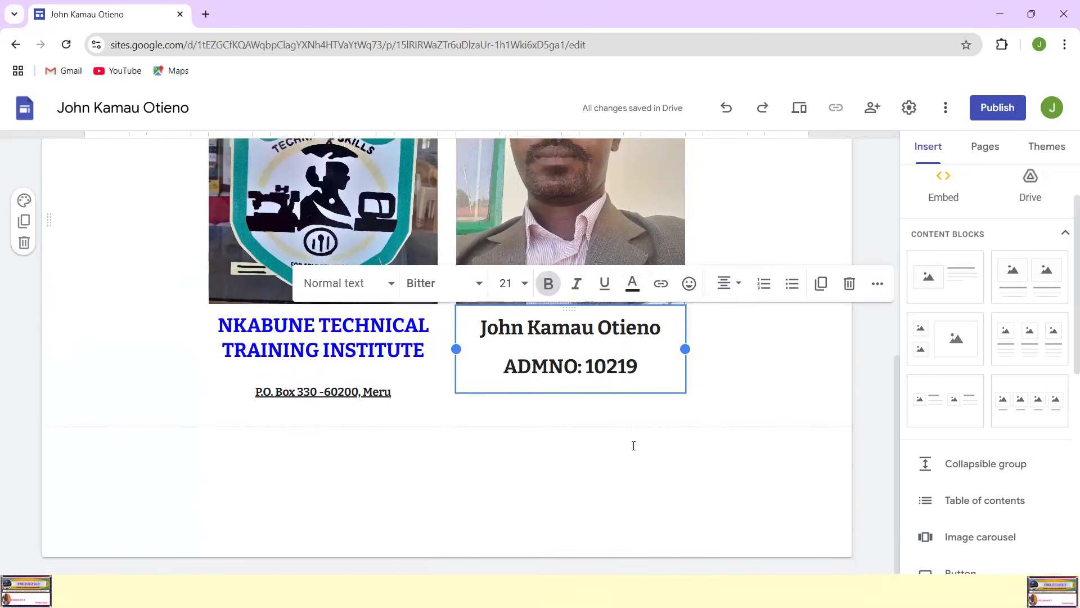
click(593, 450)
click(552, 361)
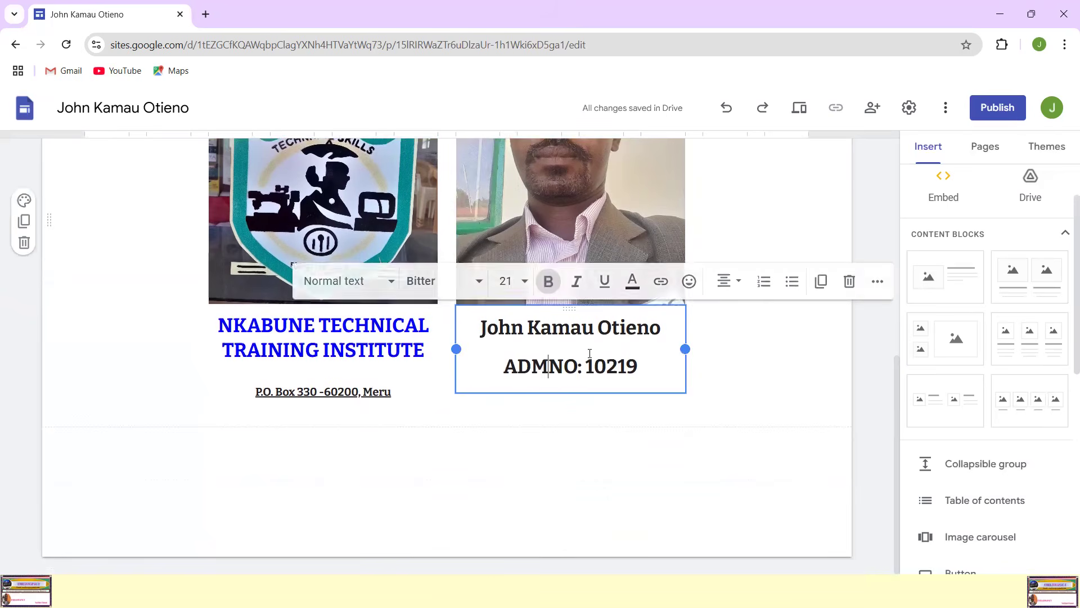
scroll(651, 356, up, 4)
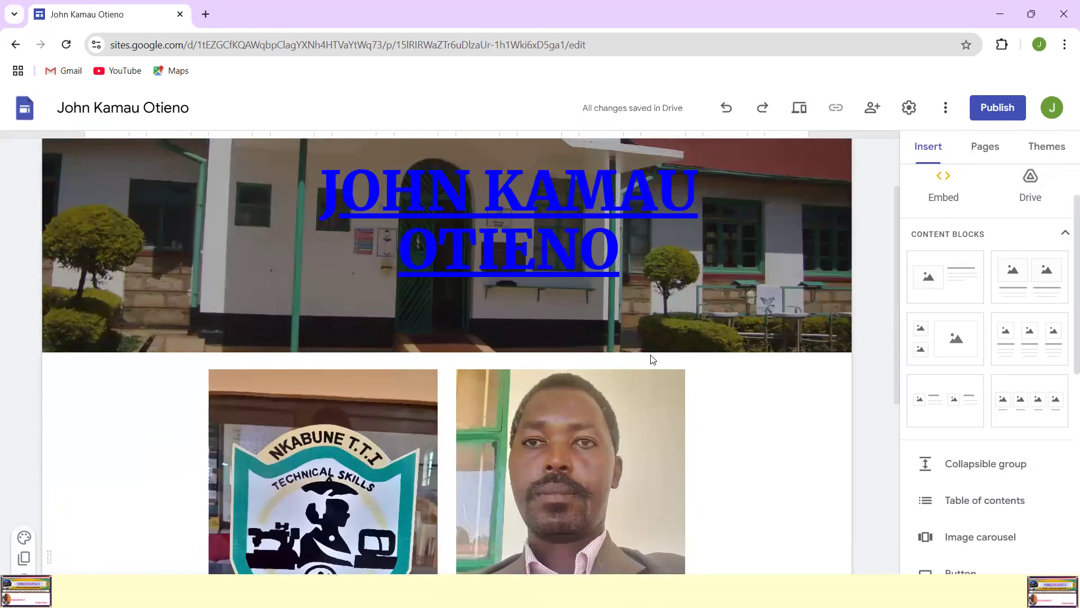
scroll(653, 358, up, 1)
scroll(653, 358, down, 6)
click(730, 414)
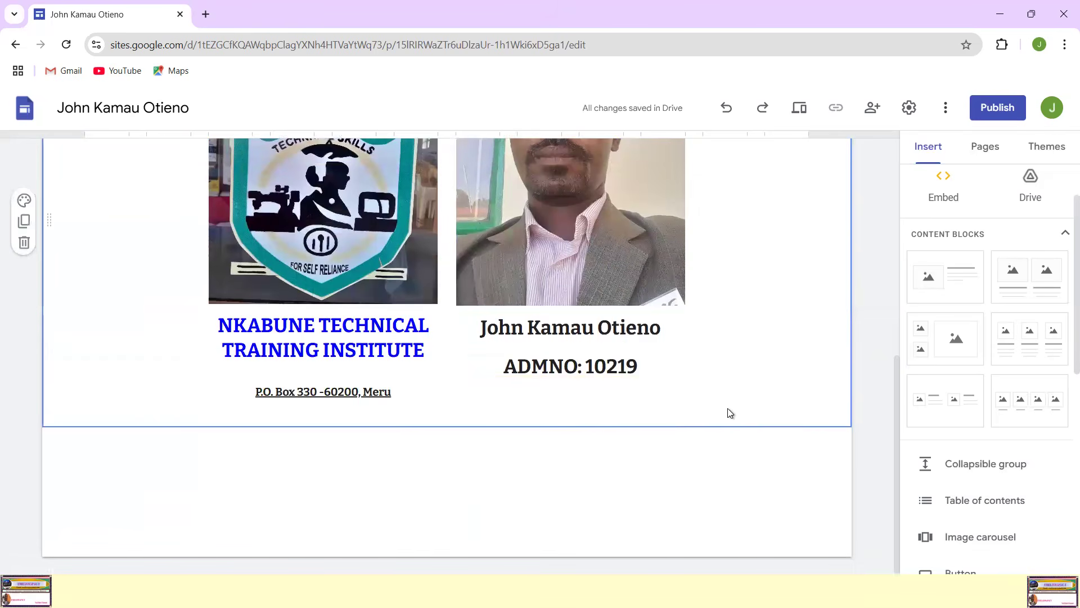
click(297, 469)
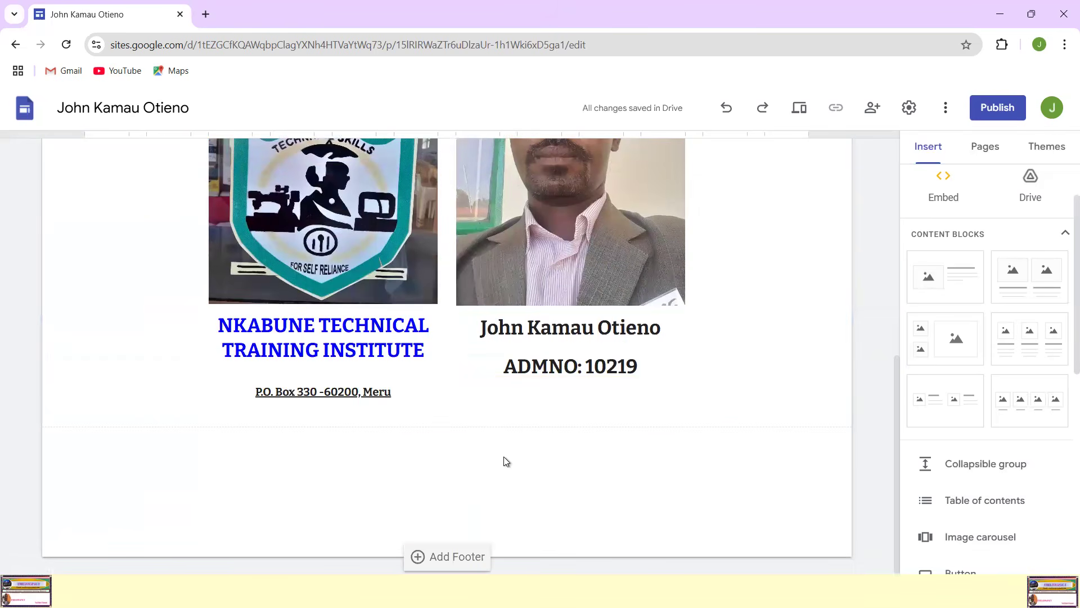
scroll(504, 248, up, 8)
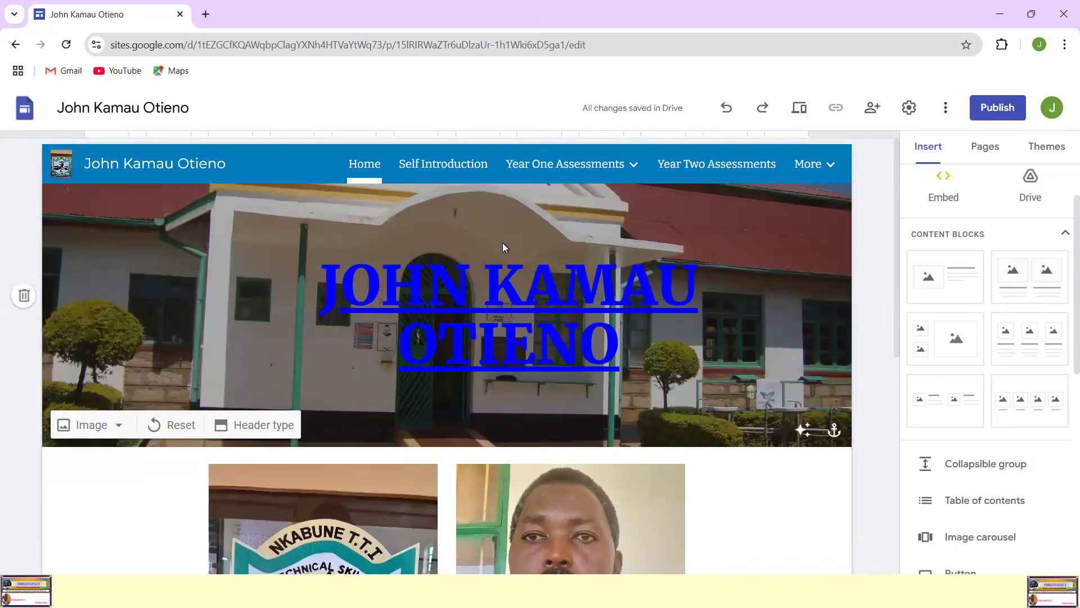
Step: Open the References page and review its header and empty body
mouse_move(832, 167)
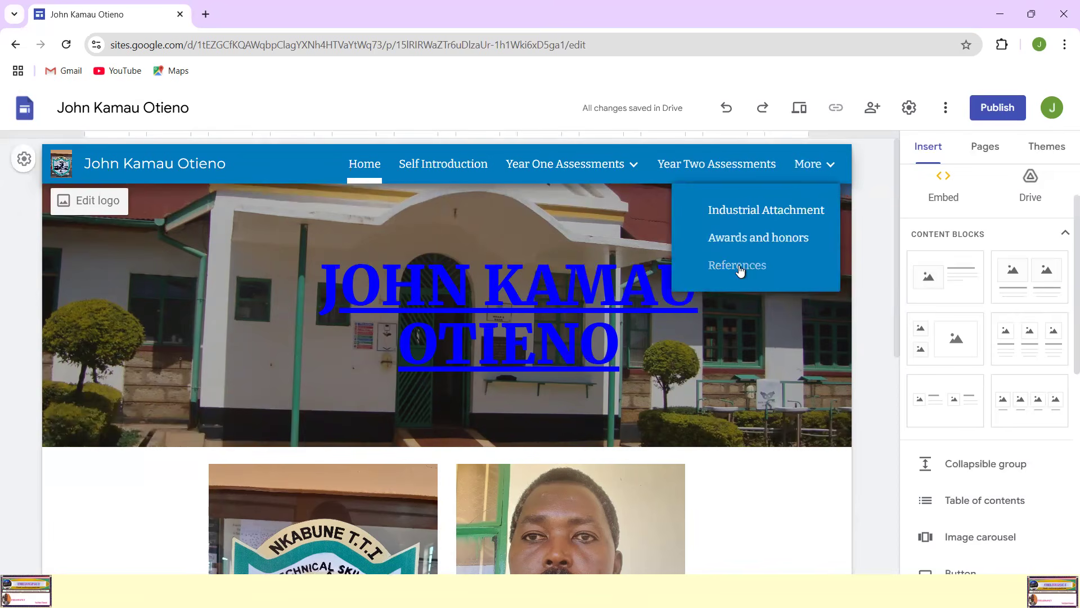
click(737, 266)
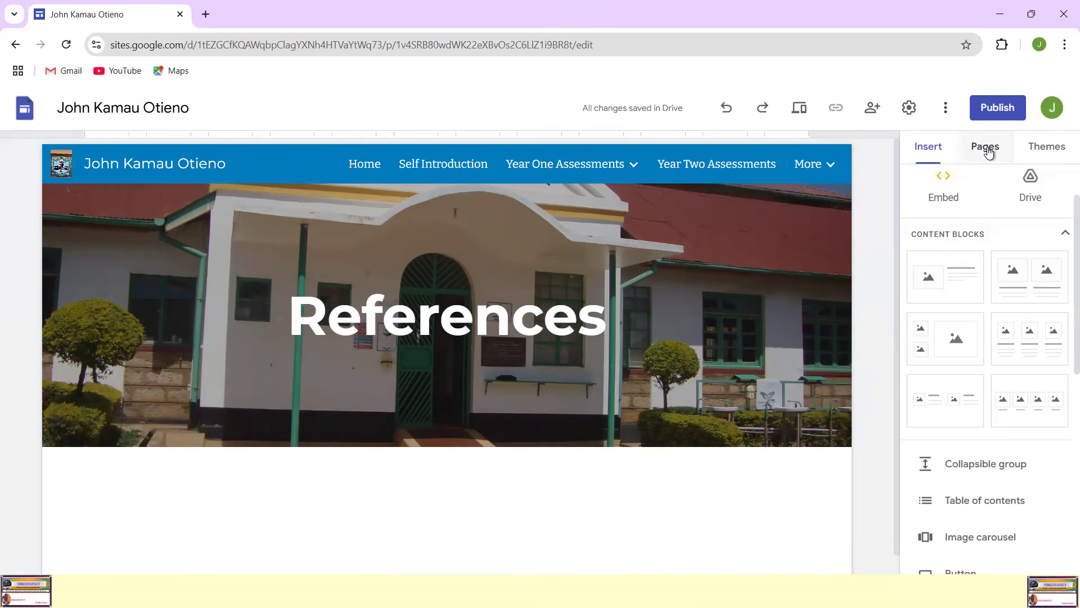
scroll(805, 374, down, 1)
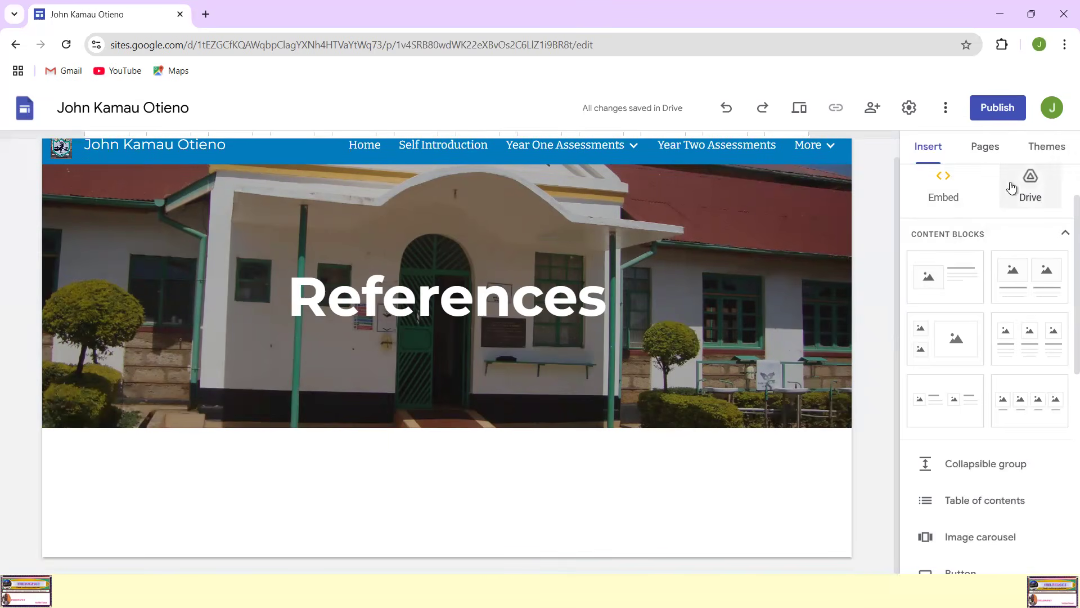
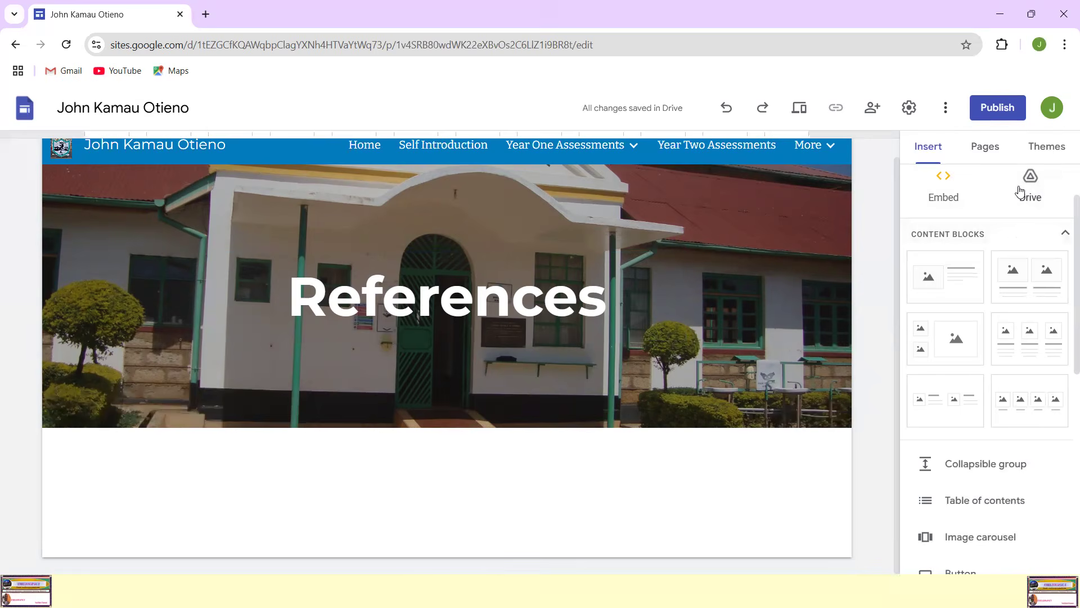
Step: Insert a divider on the References page directly below the header image
scroll(1022, 295, down, 4)
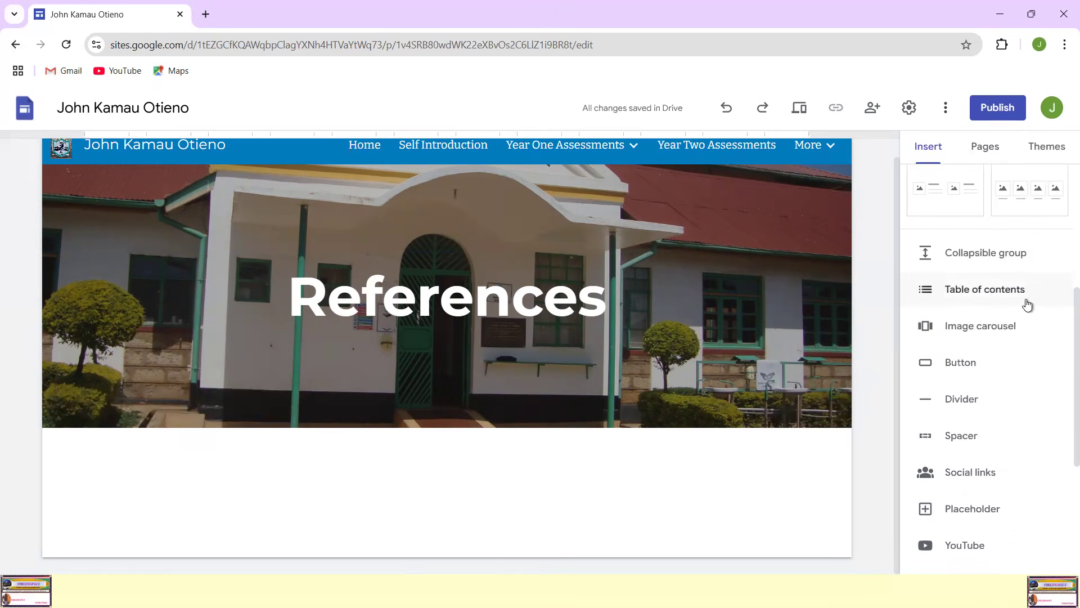
scroll(1043, 351, down, 3)
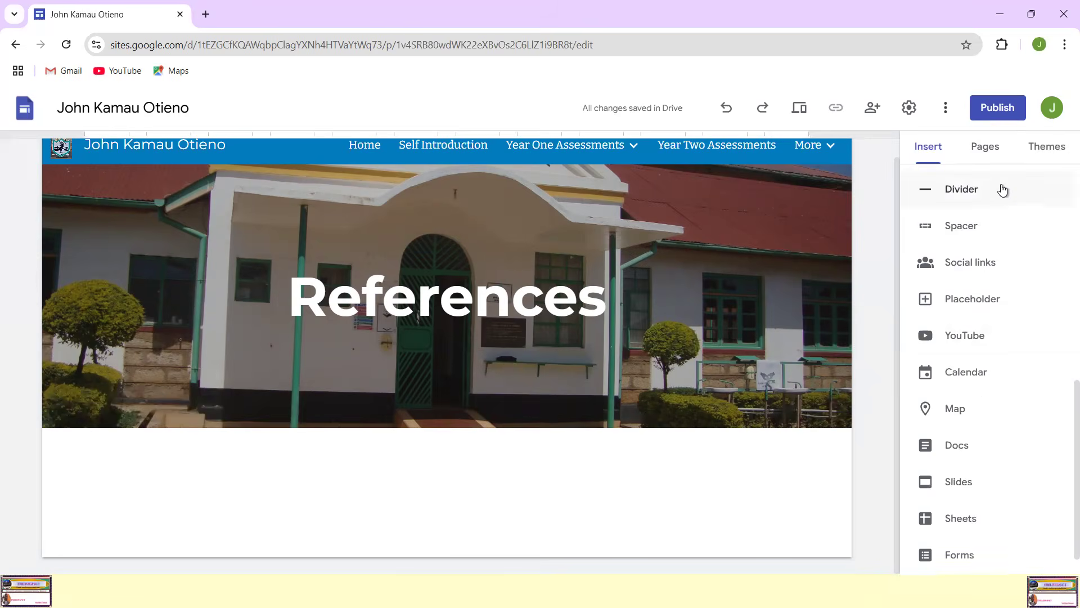
scroll(1000, 190, up, 3)
scroll(1000, 175, up, 4)
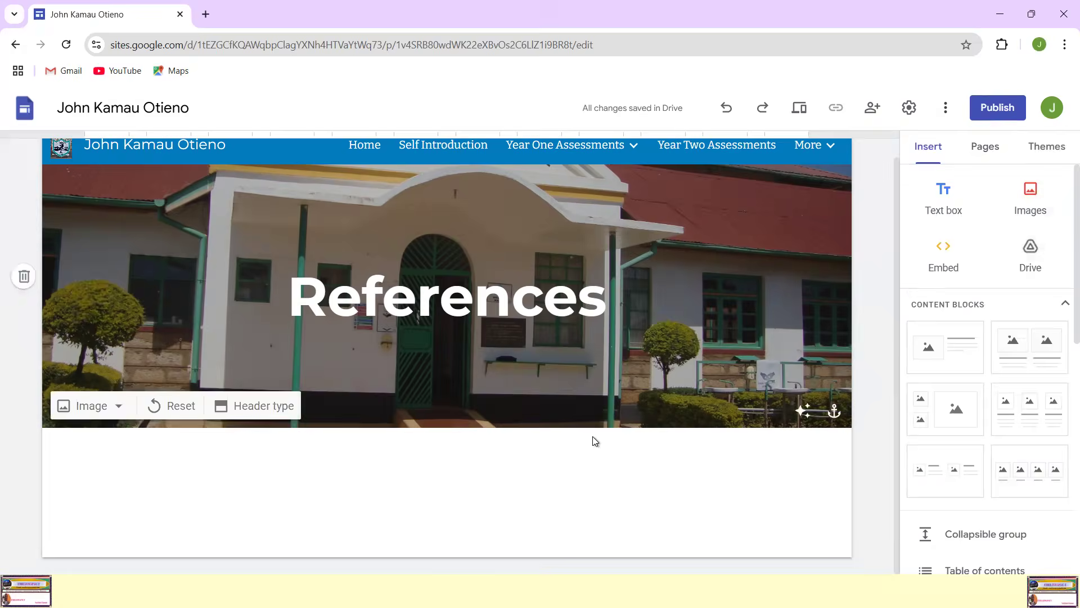
scroll(1022, 311, down, 5)
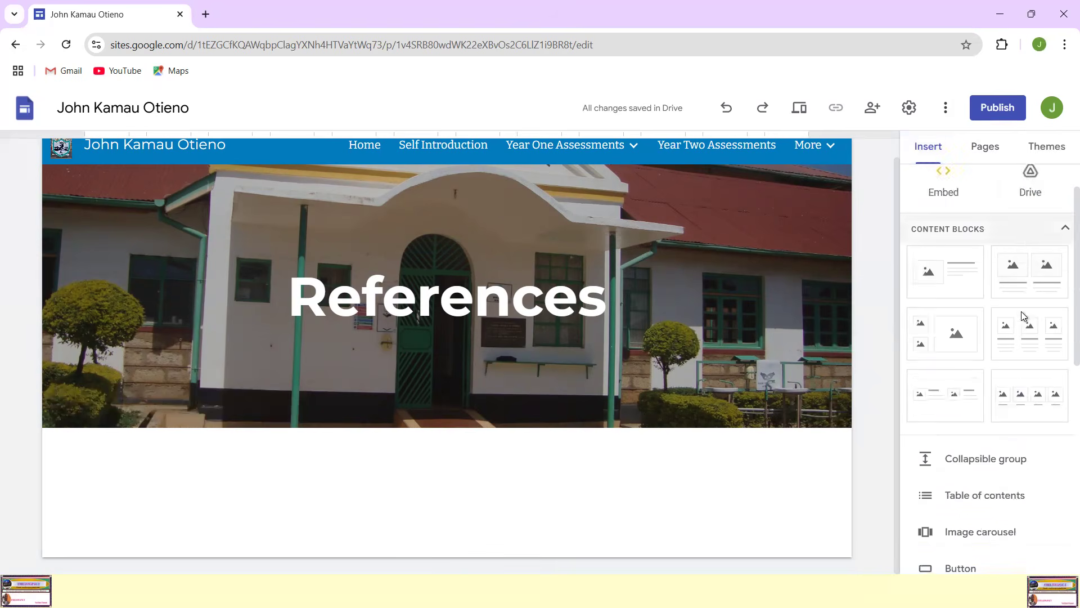
click(967, 398)
click(531, 471)
Step: Add a text box below the divider reading "The following are some social links for my trainers:"
scroll(1007, 169, up, 2)
scroll(1012, 181, up, 3)
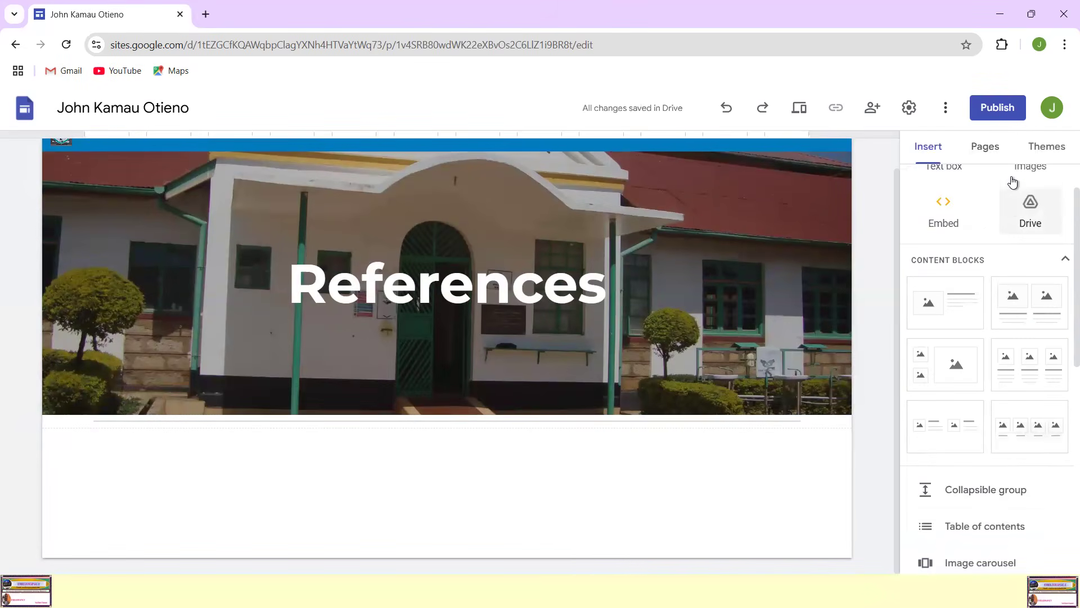
click(950, 204)
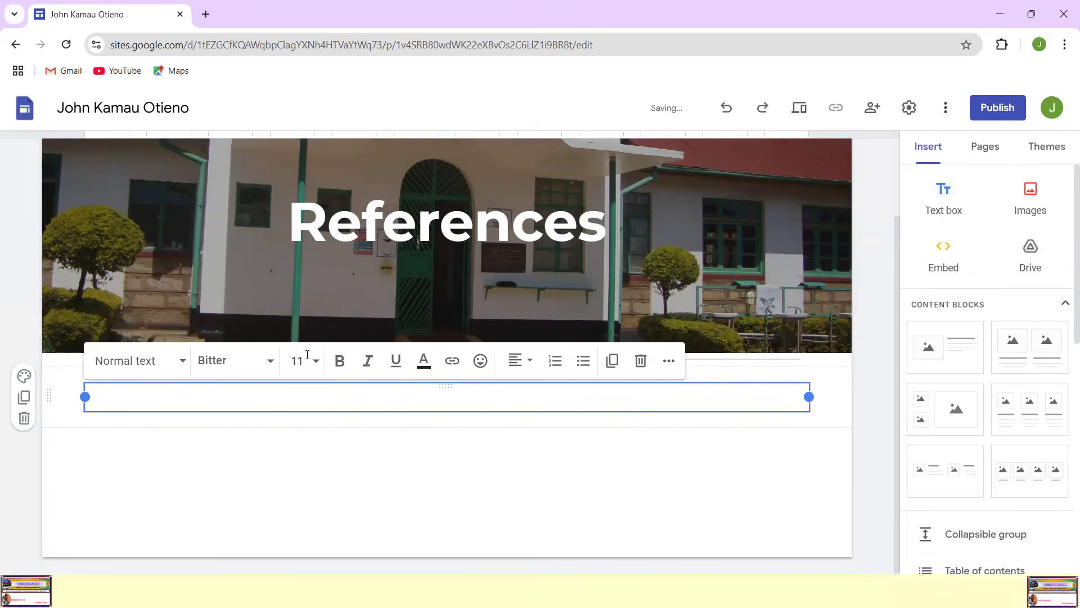
text(The following are some so)
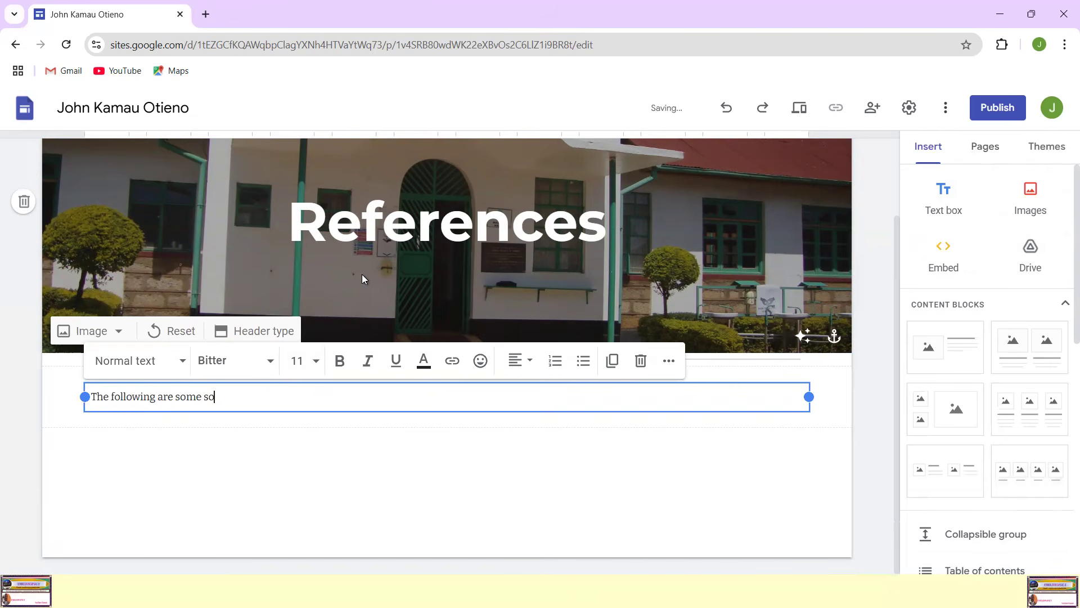
text(links for my trainers:)
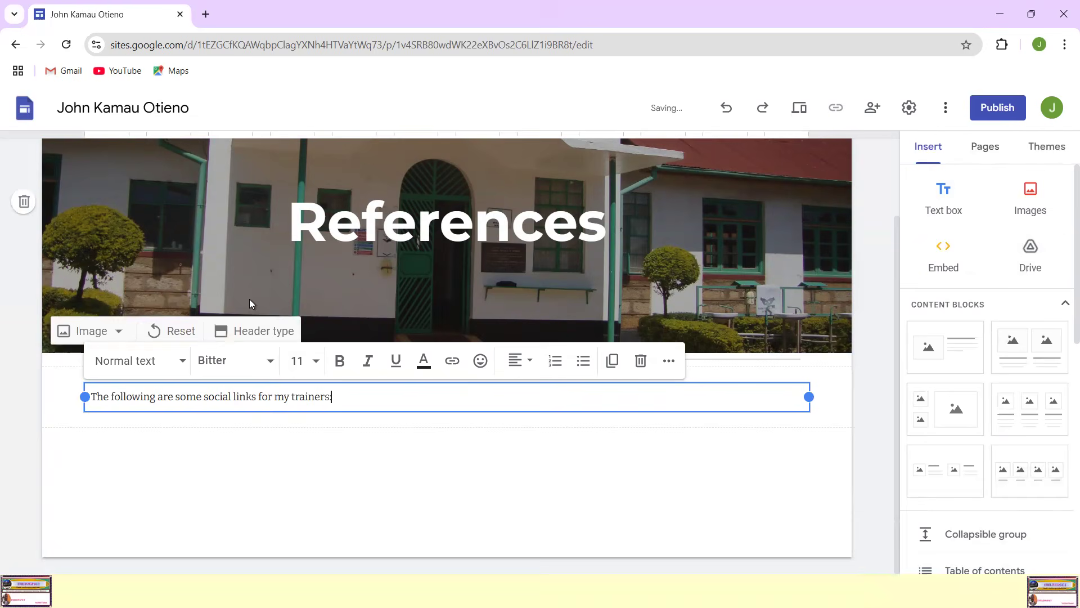
Step: Make the social links sentence bold, centred and underlined
drag(331, 401, 85, 426)
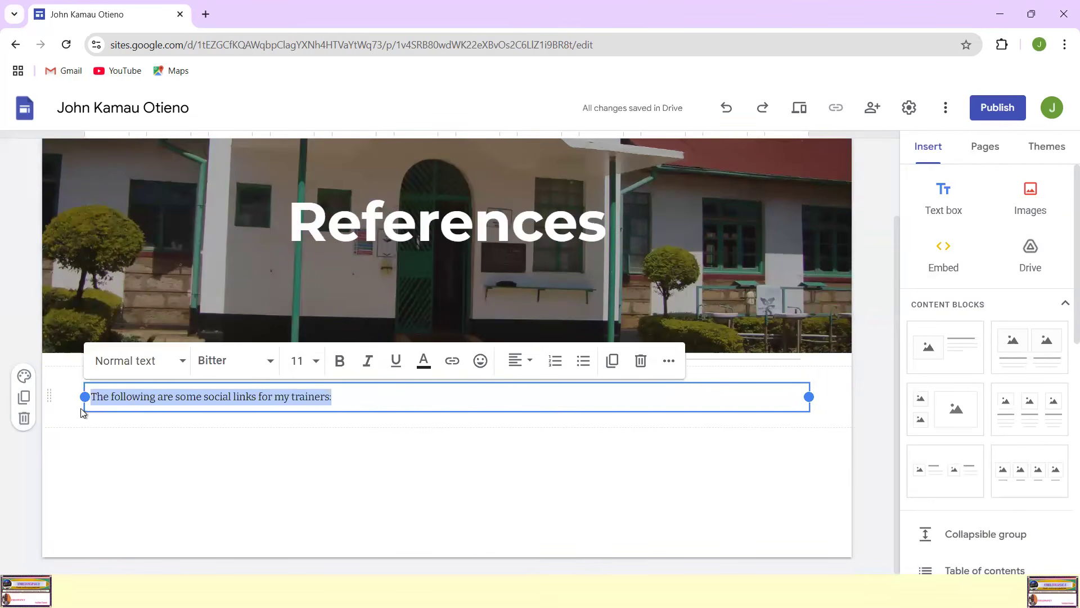
click(339, 360)
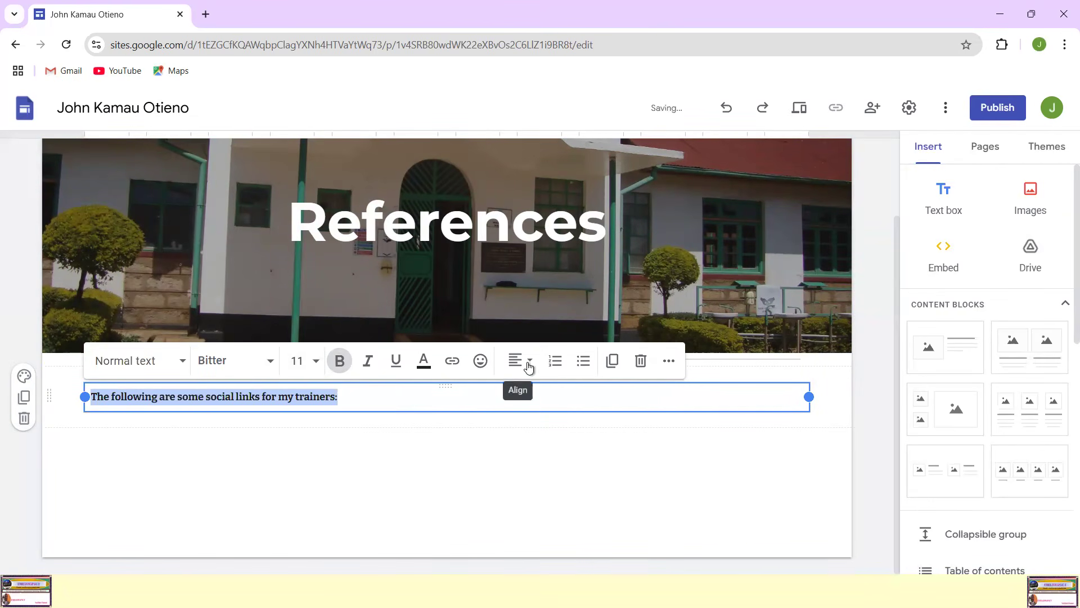
click(529, 366)
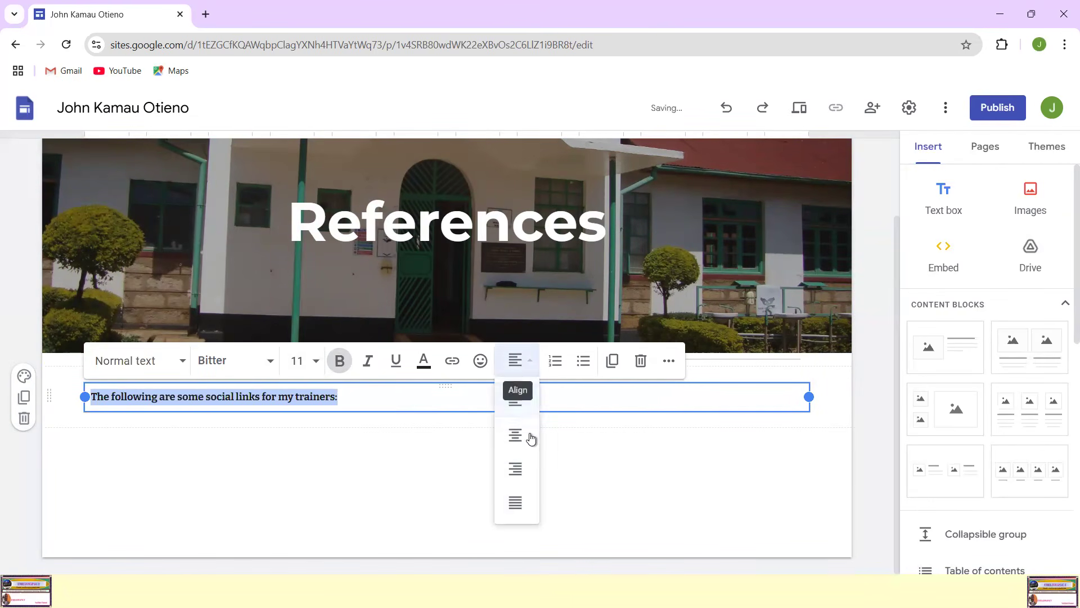
click(518, 502)
click(515, 360)
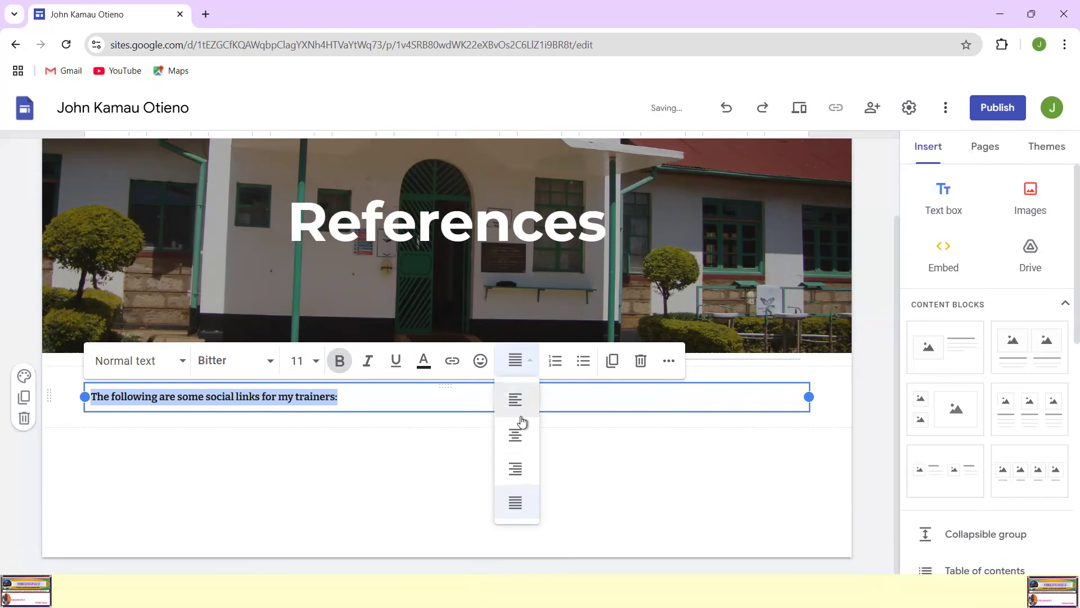
click(517, 436)
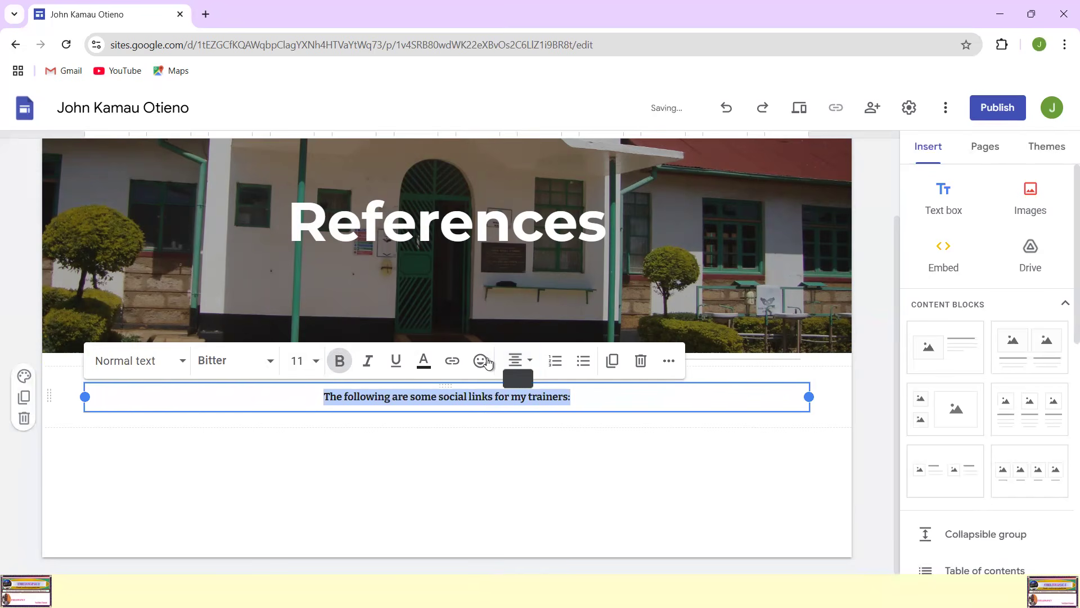
click(396, 361)
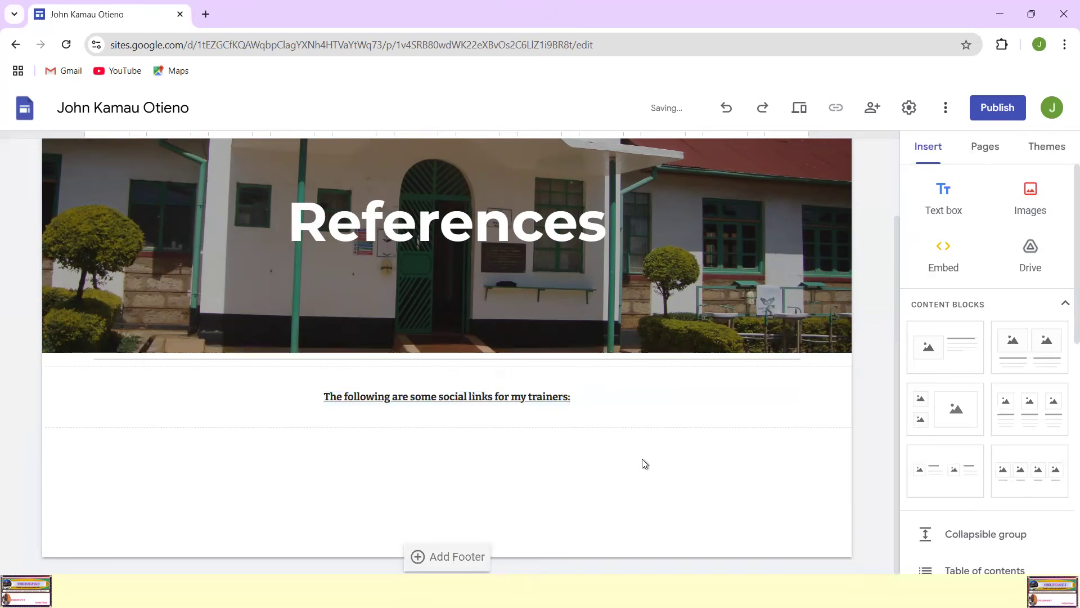
Step: Start inserting a social links block on the References page
mouse_move(650, 280)
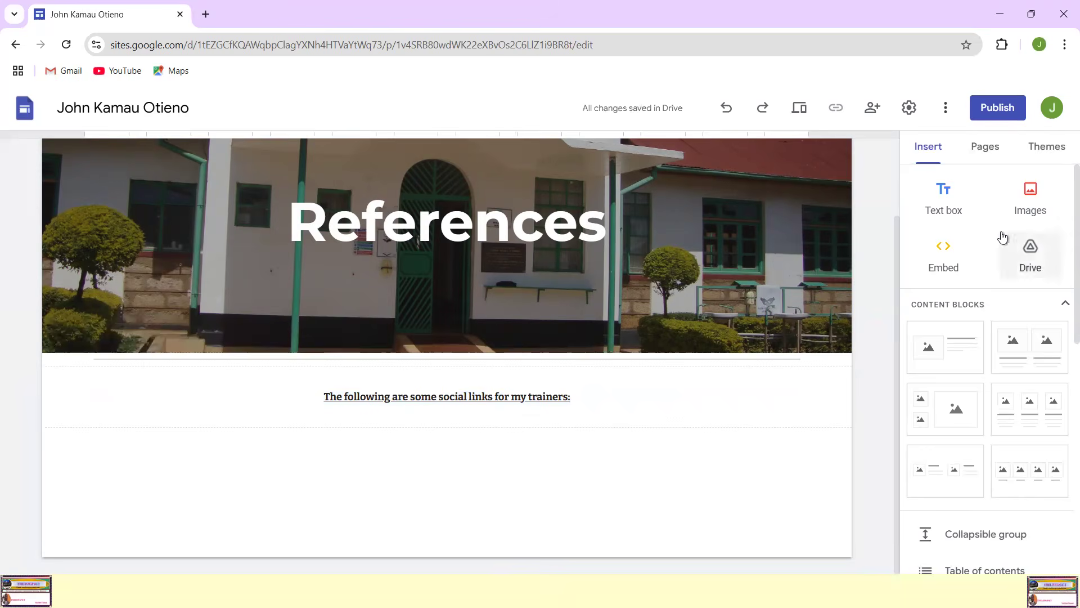
scroll(984, 236, down, 3)
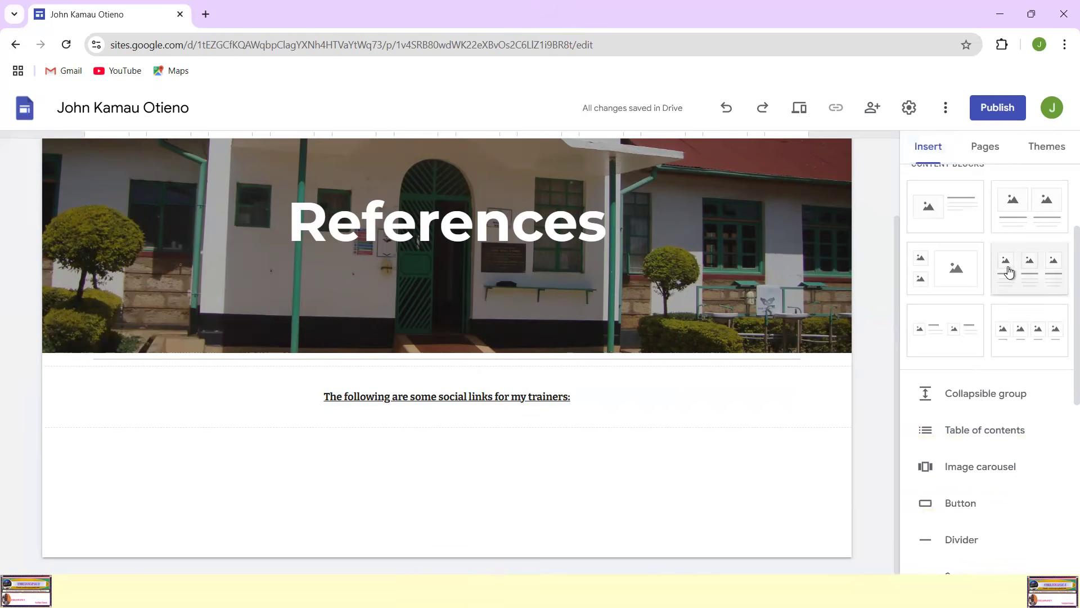
scroll(1008, 270, down, 5)
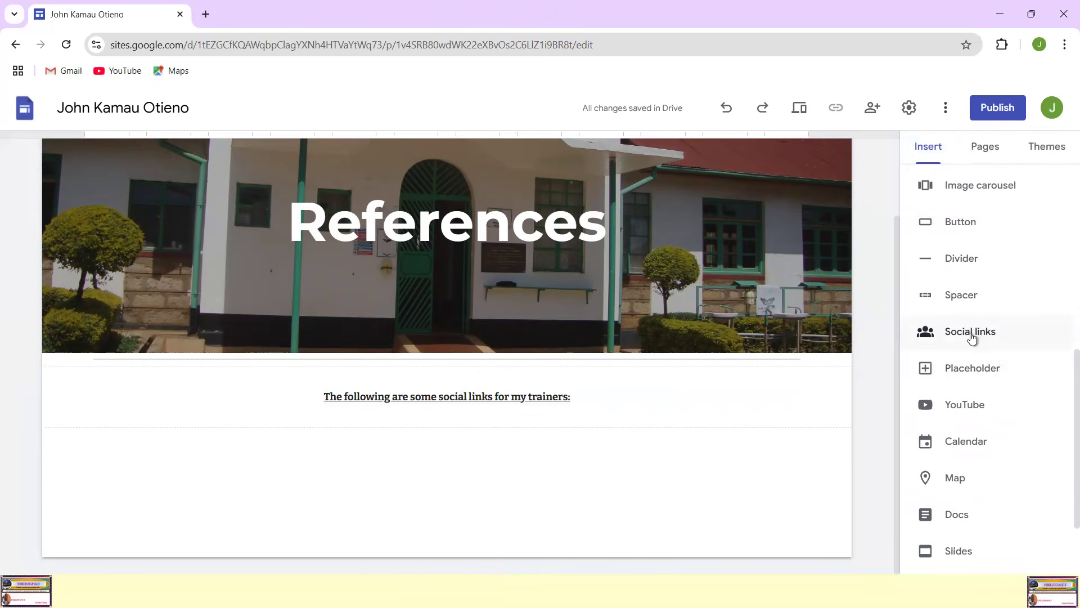
click(972, 337)
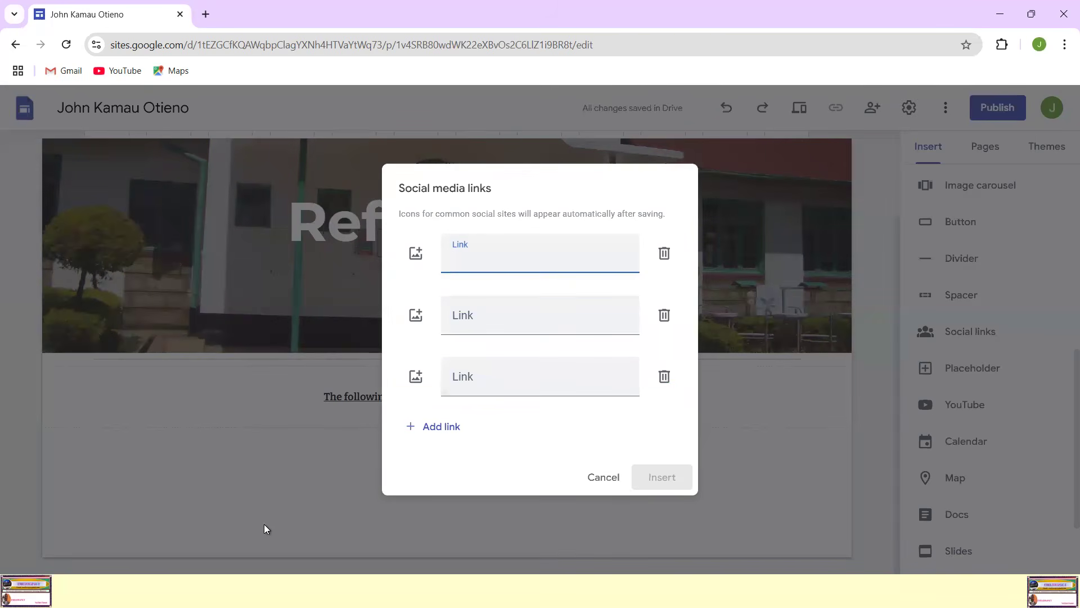
key(super)
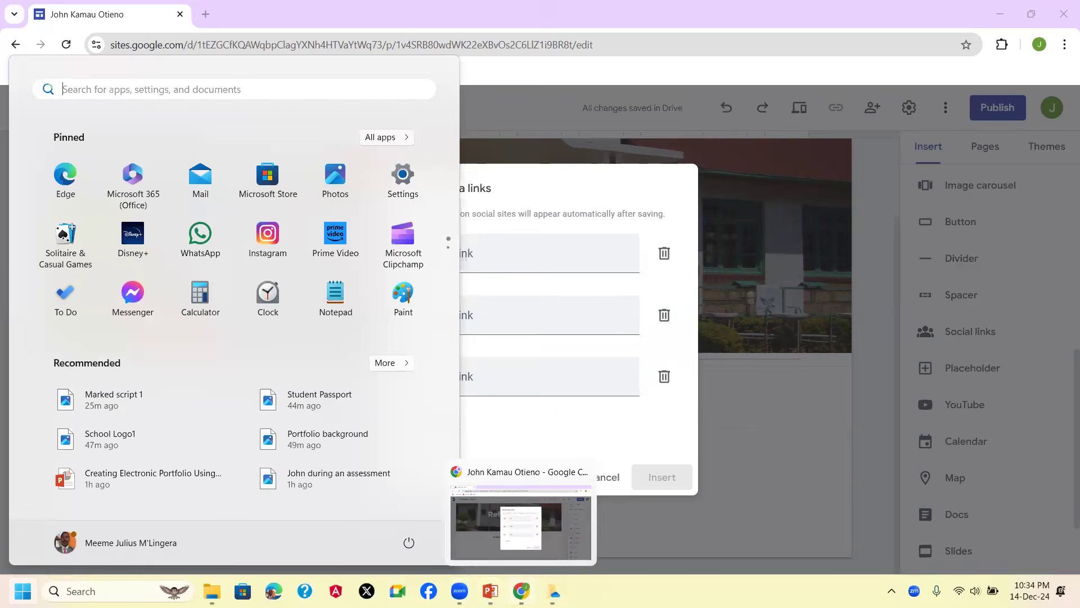
click(584, 69)
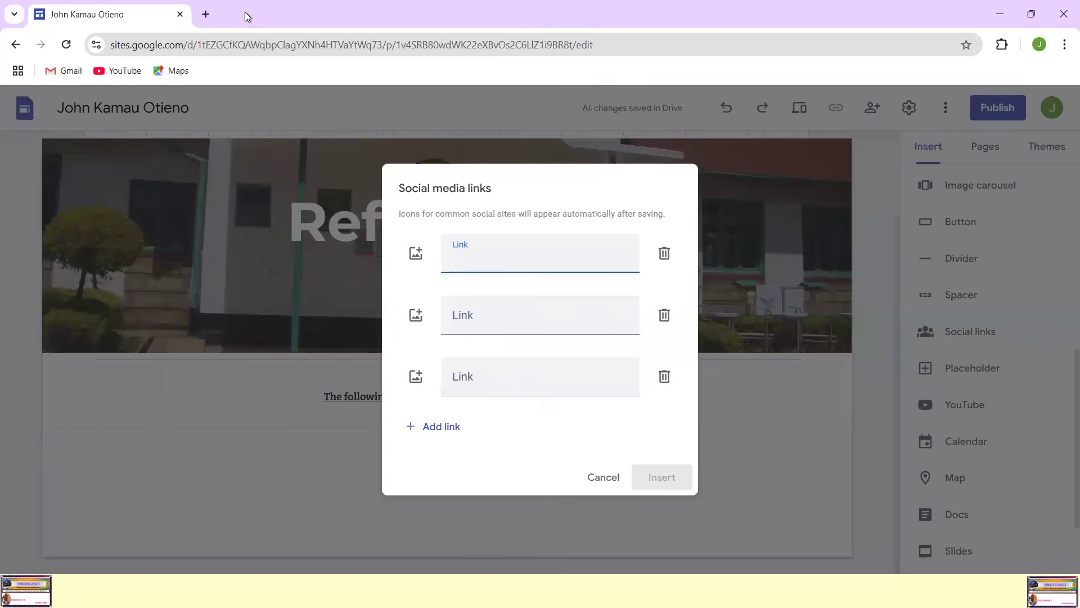
Step: Open YouTube in a new browser tab, go to the EMELISWAP ICT channel and show its full description
click(205, 14)
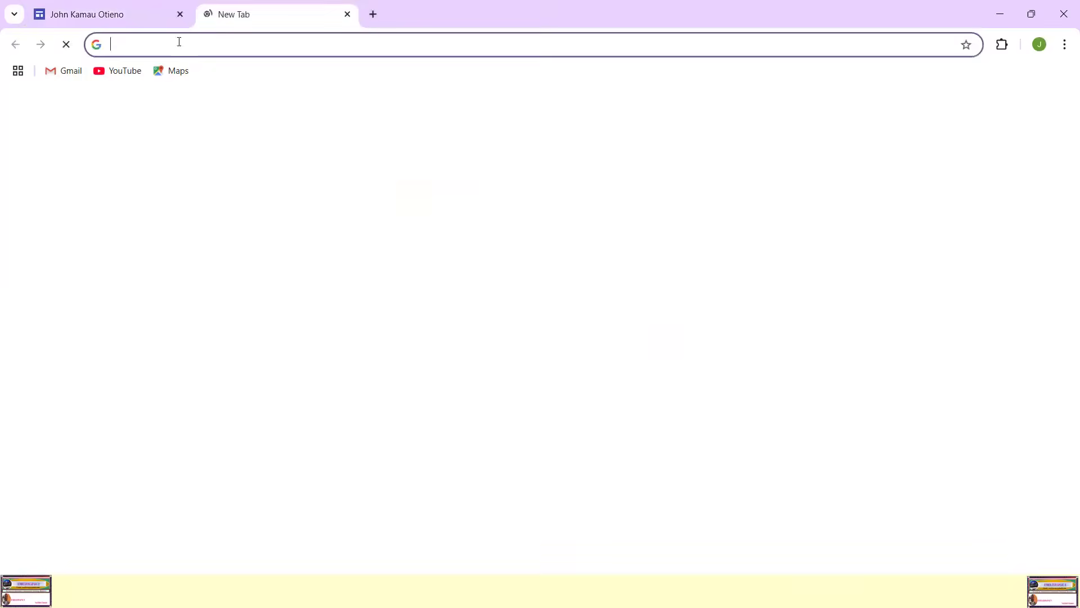
click(133, 72)
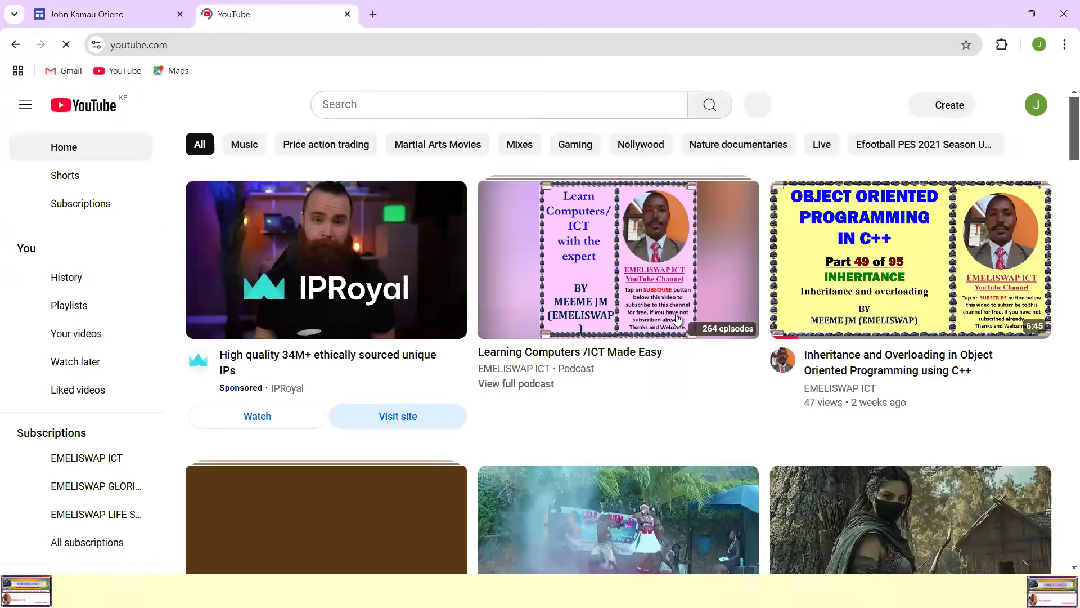
click(532, 374)
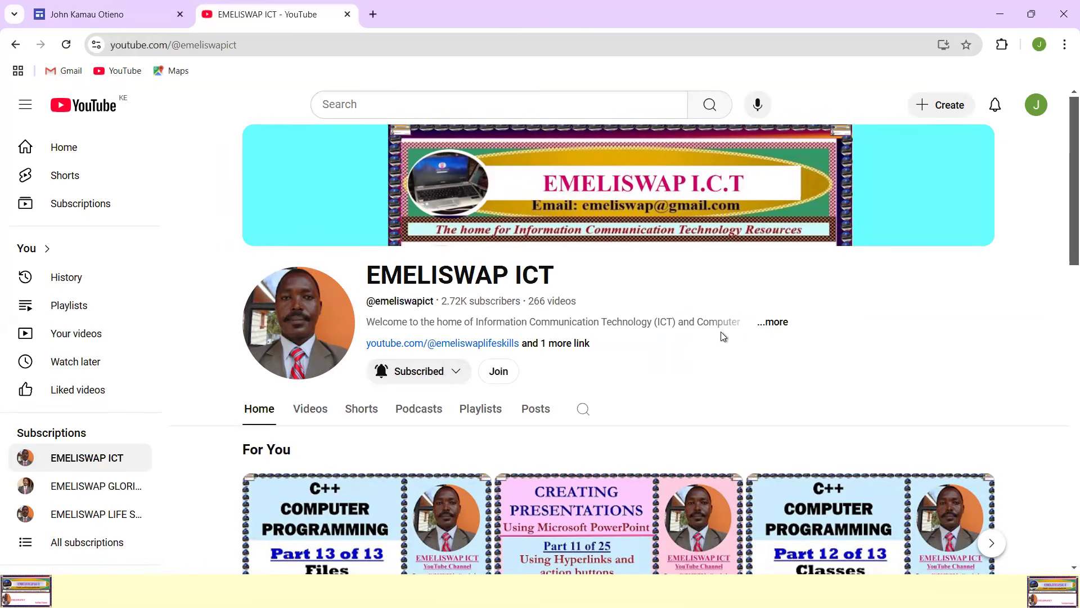
click(777, 323)
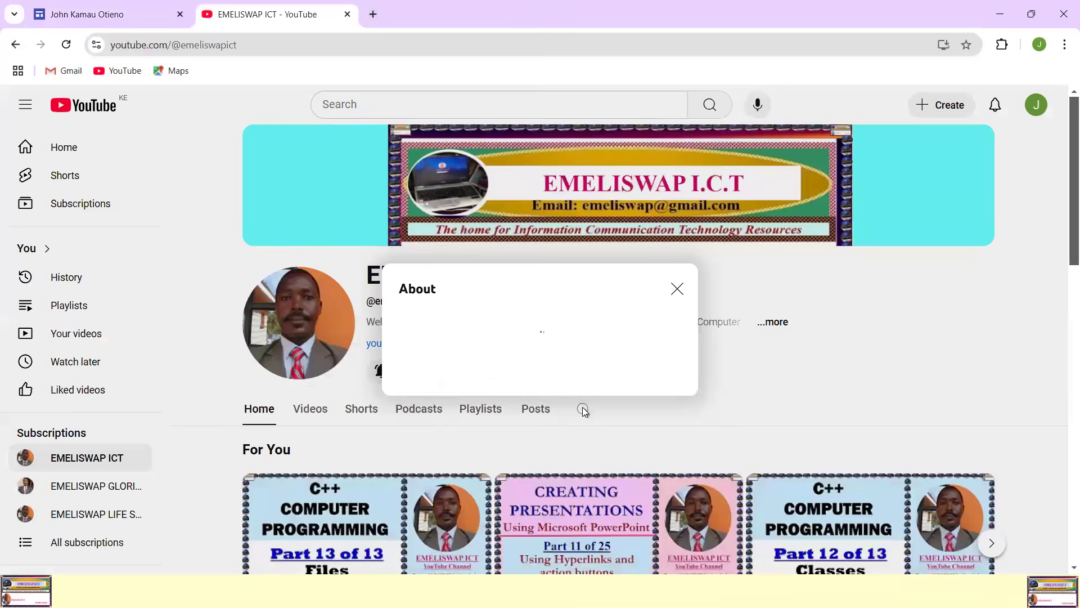
Step: Copy the EMELISWAP LIFE SKILLS channel address from the channel's links and close the About details
scroll(569, 314, down, 5)
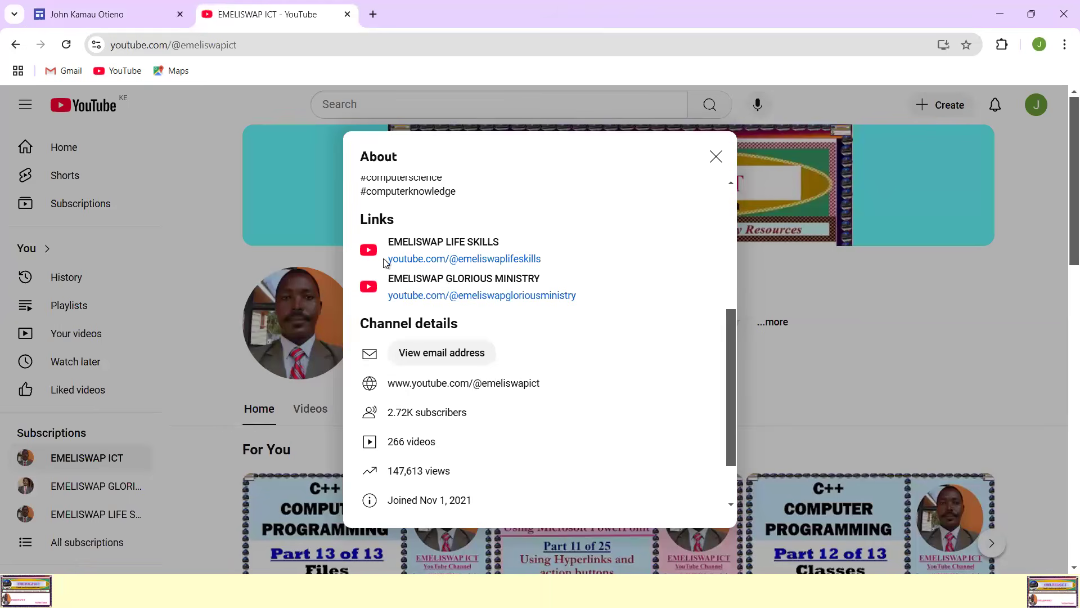
drag(427, 264, 517, 263)
right_click(516, 263)
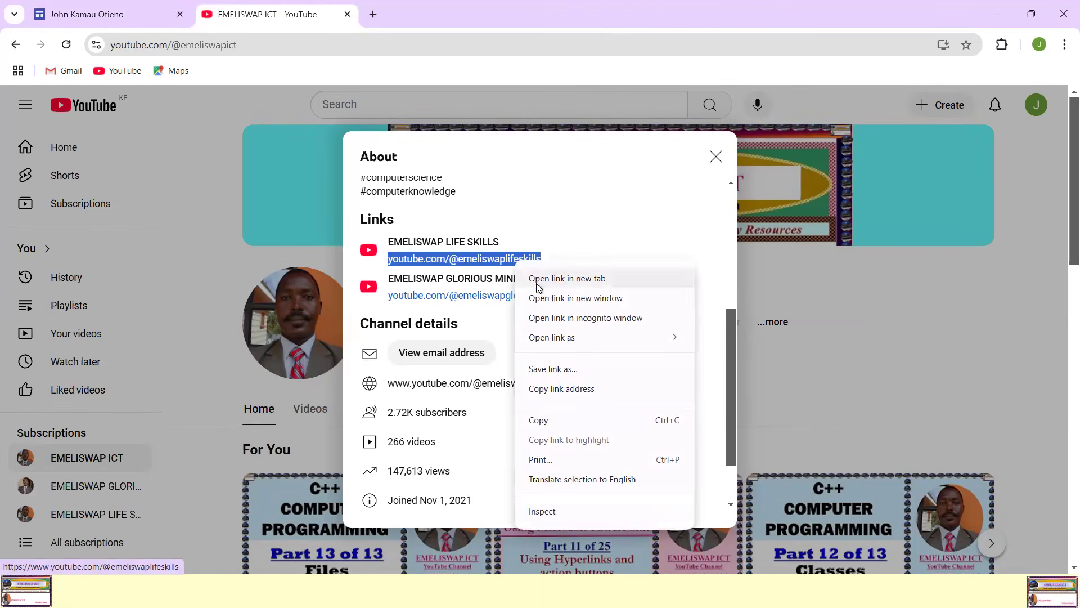
click(546, 422)
click(895, 341)
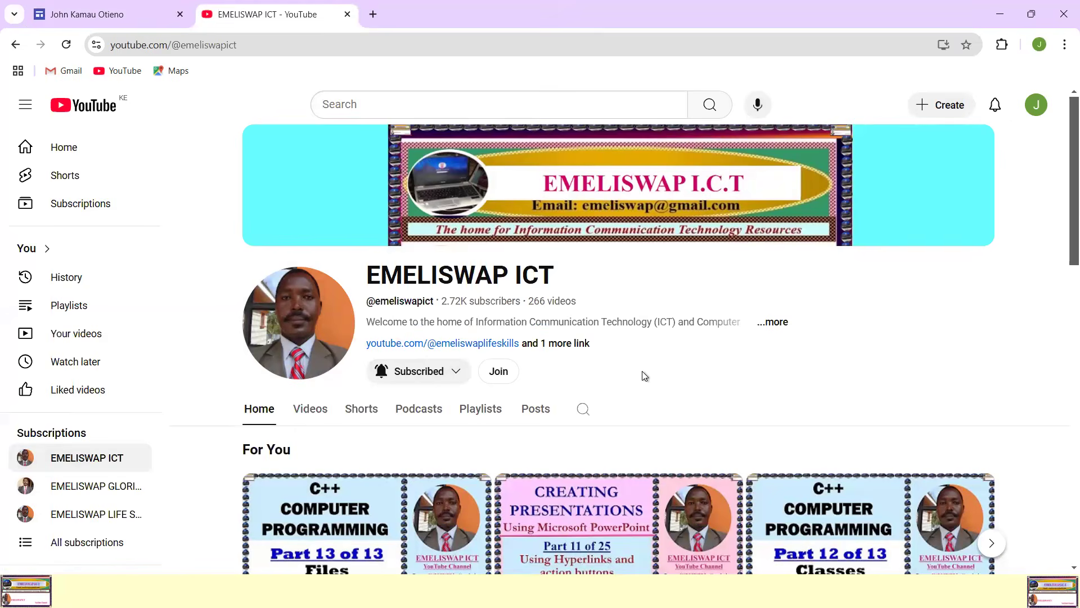
scroll(645, 372, down, 1)
scroll(645, 372, down, 3)
scroll(645, 372, up, 4)
key(super)
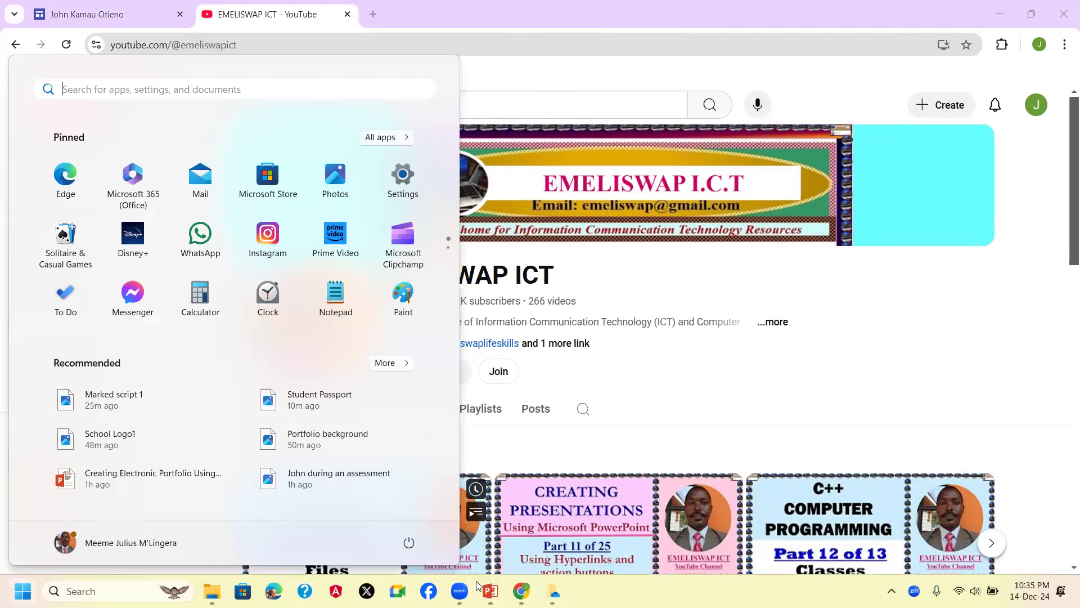
key(Escape)
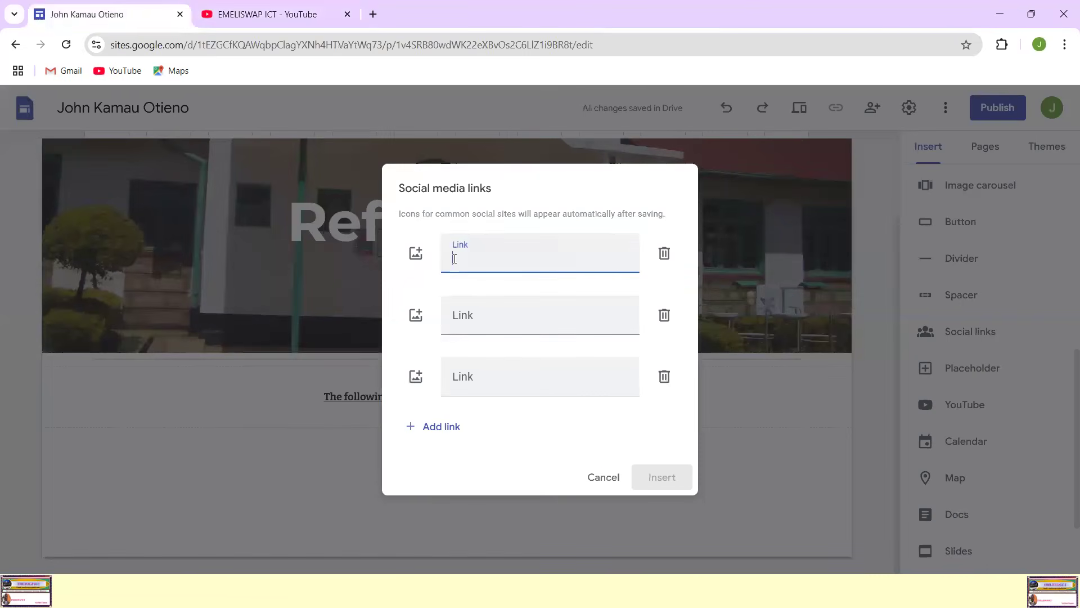
right_click(454, 259)
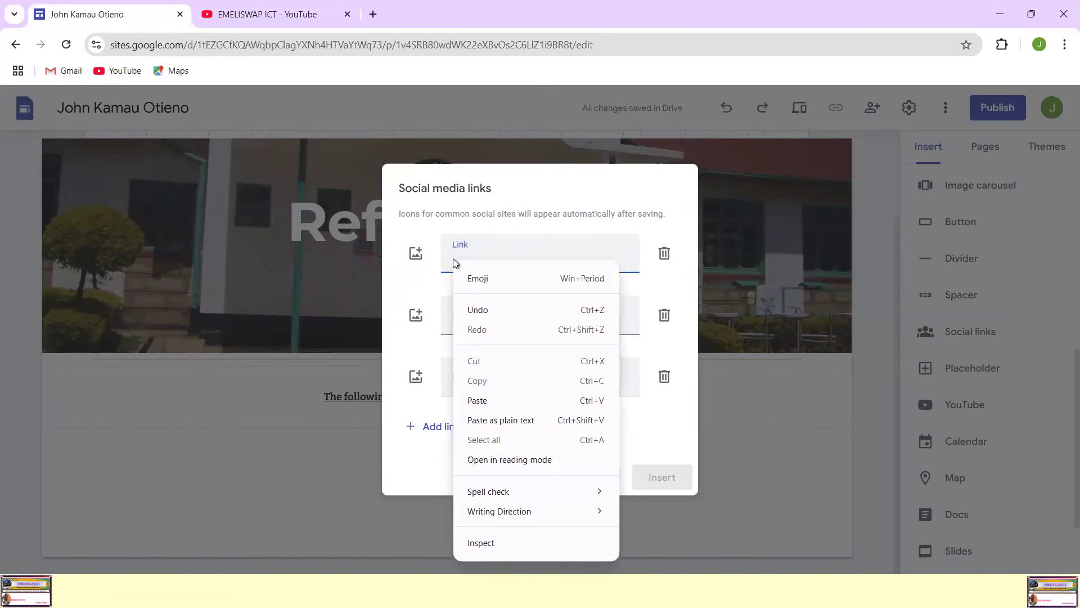
click(483, 401)
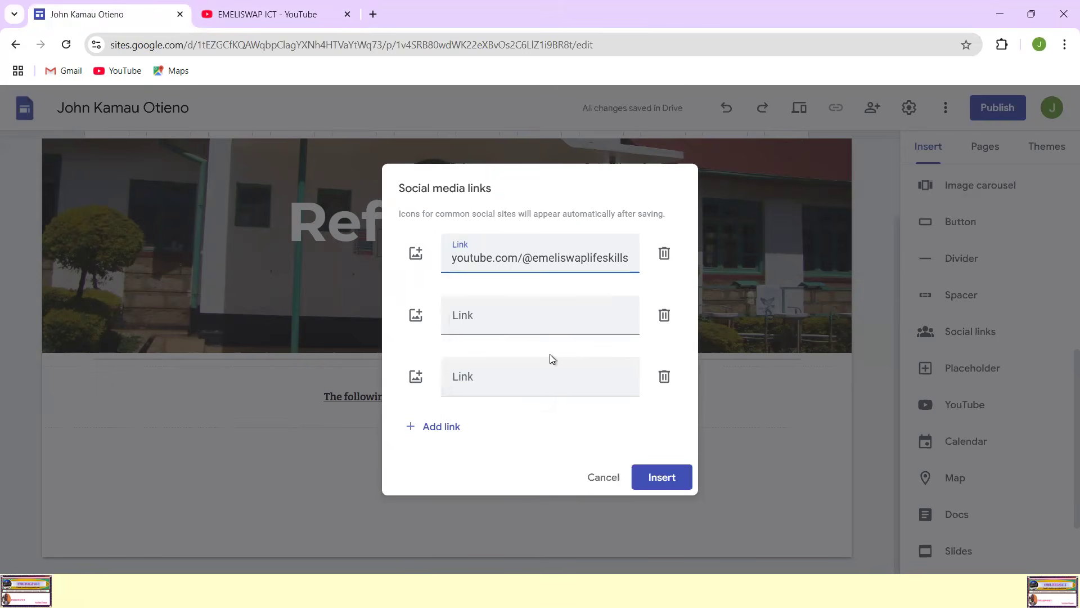
double_click(520, 258)
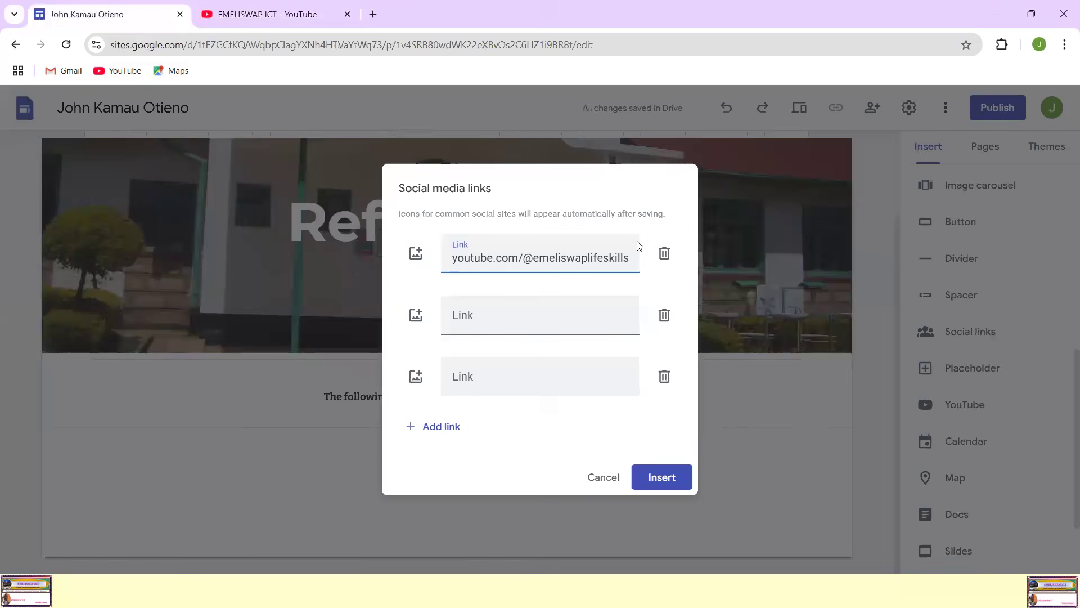
text(https:)
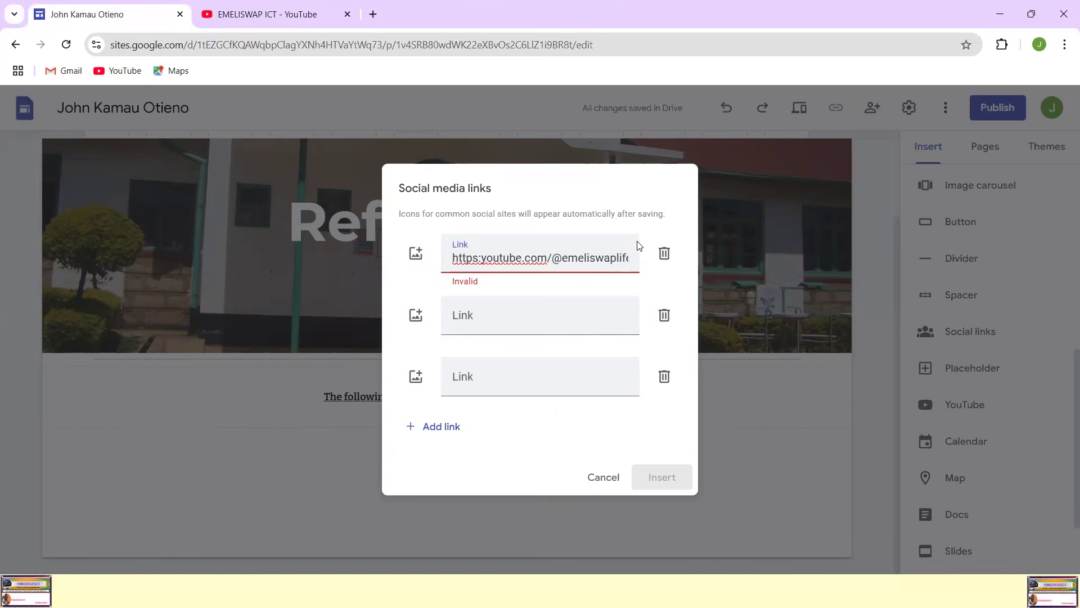
text(//)
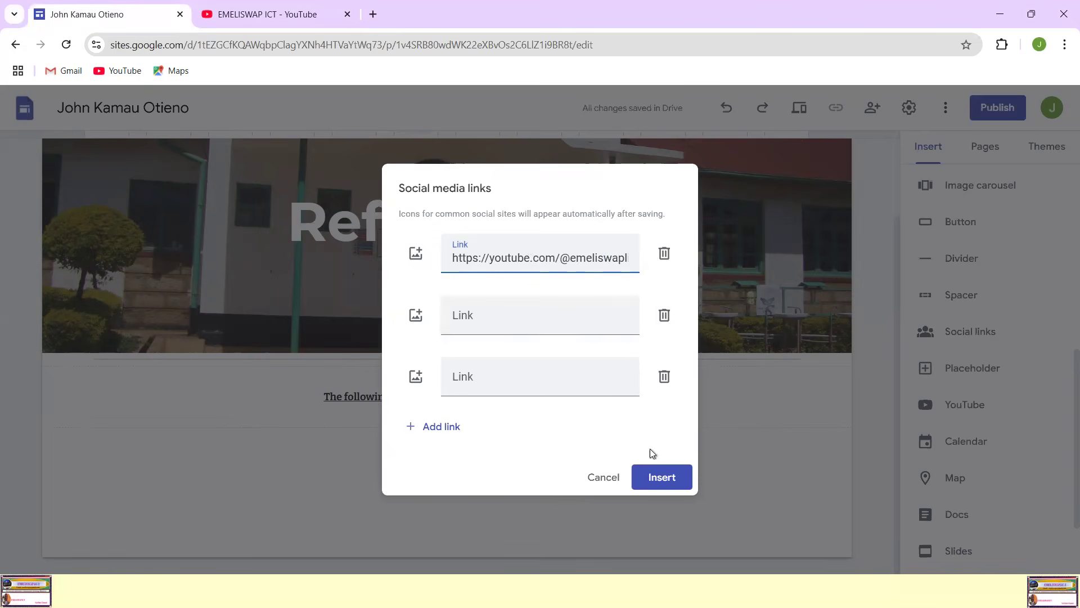
click(662, 477)
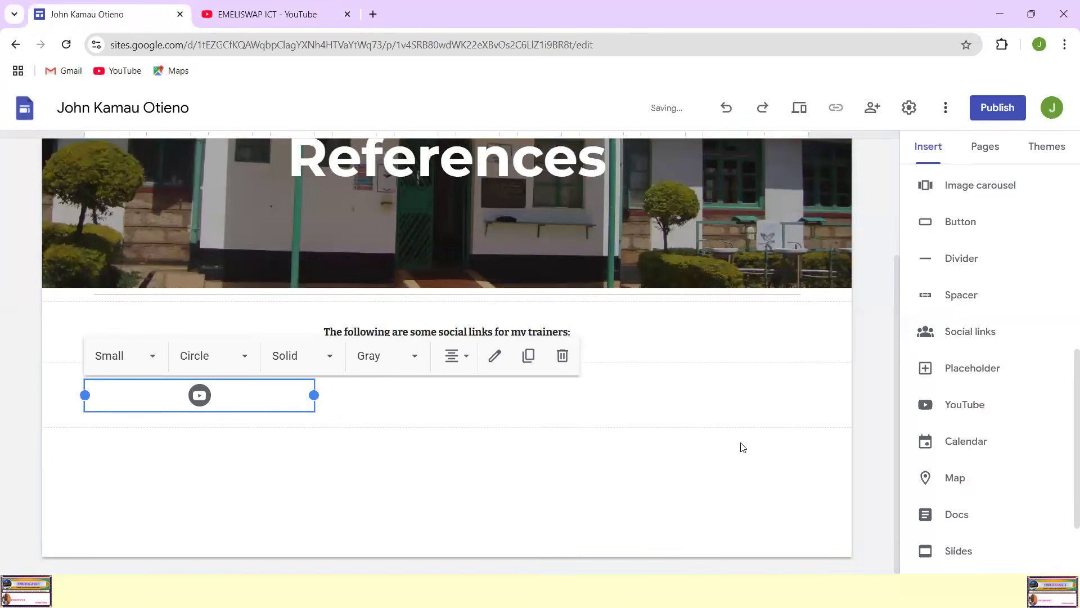
Step: Switch to the YouTube tab and open the EMELISWAP LIFE SKILLS channel from the links in the EMELISWAP ICT channel's About details
click(406, 455)
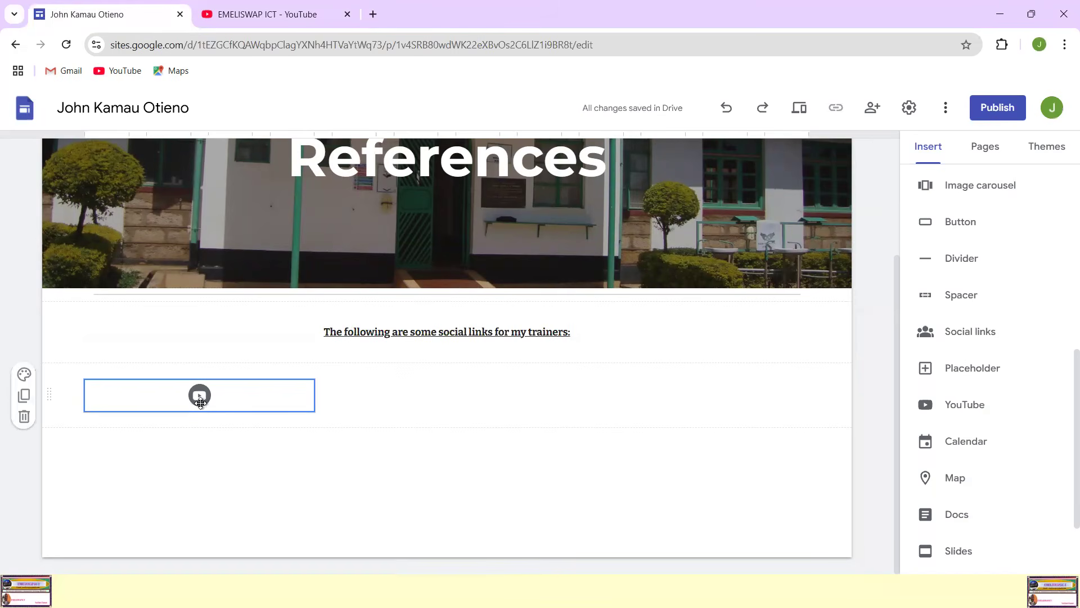
click(198, 394)
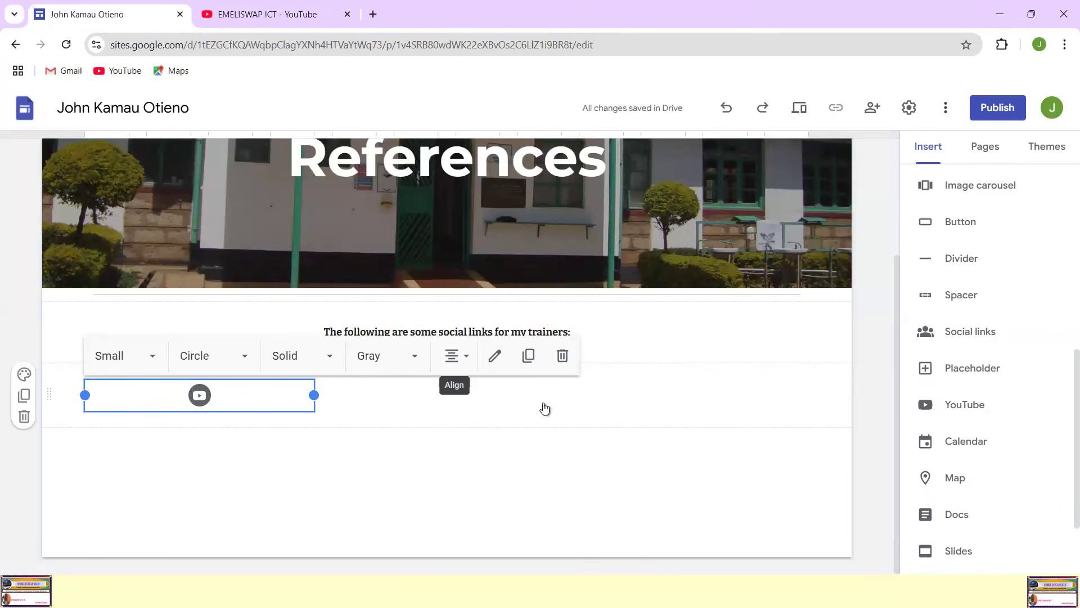
click(281, 14)
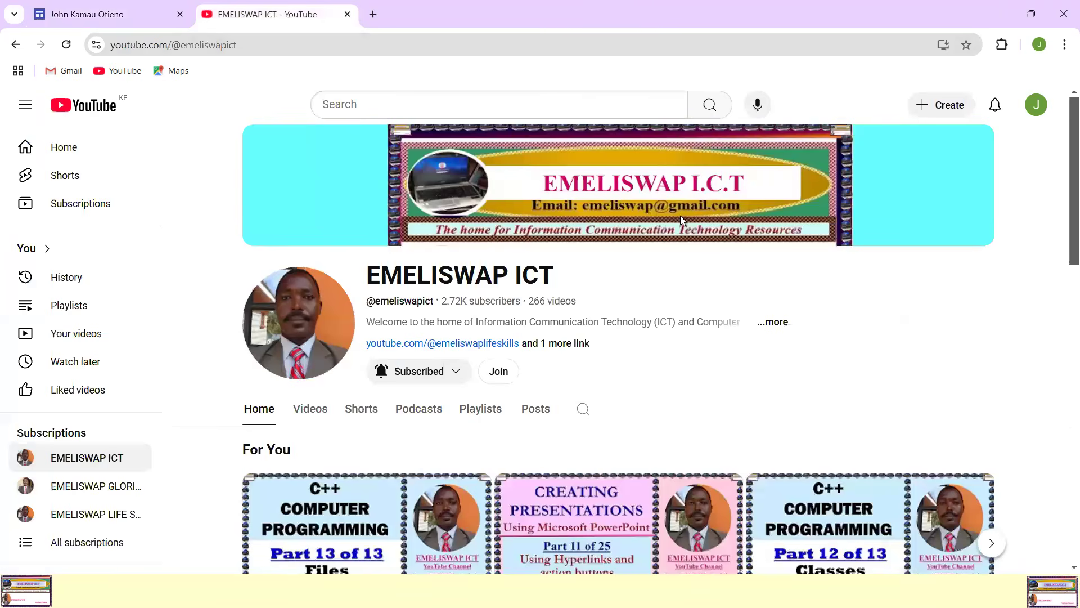
scroll(779, 283, down, 1)
scroll(779, 283, up, 1)
scroll(887, 228, down, 2)
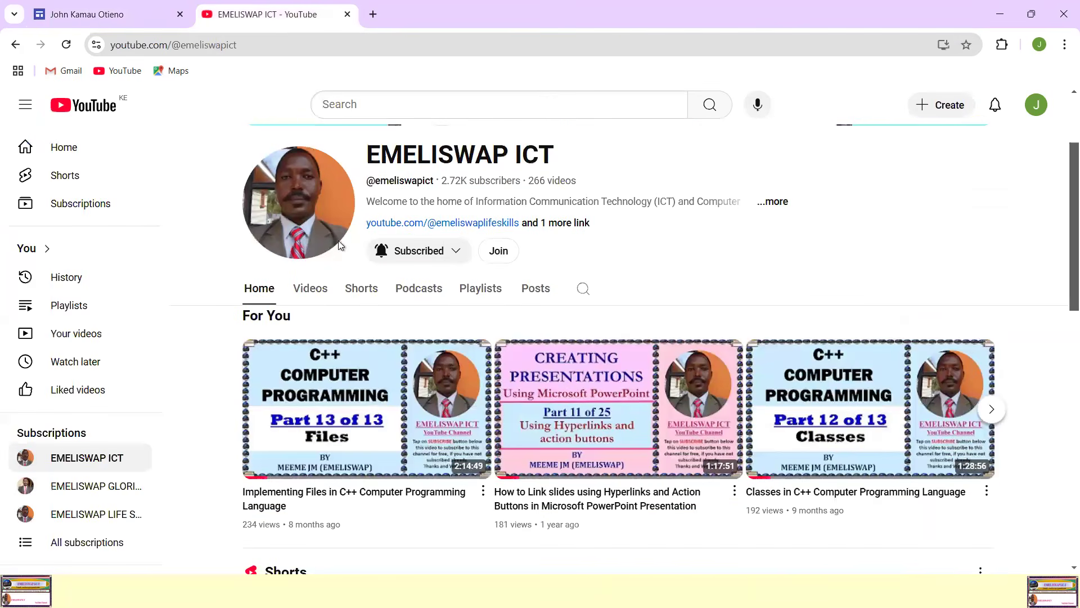
scroll(444, 300, up, 2)
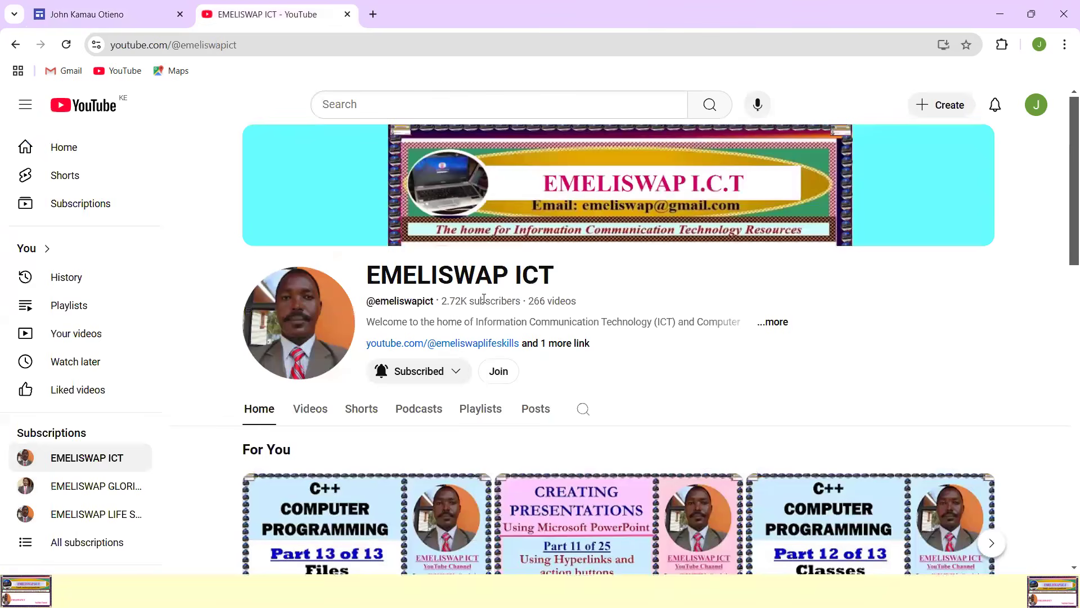
click(776, 323)
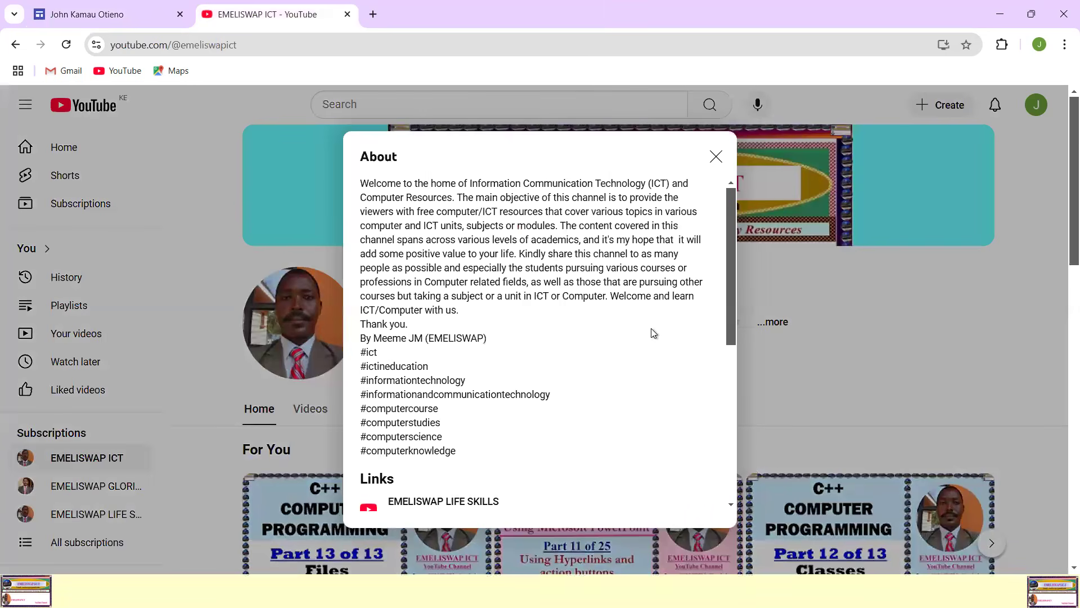
scroll(650, 329, down, 3)
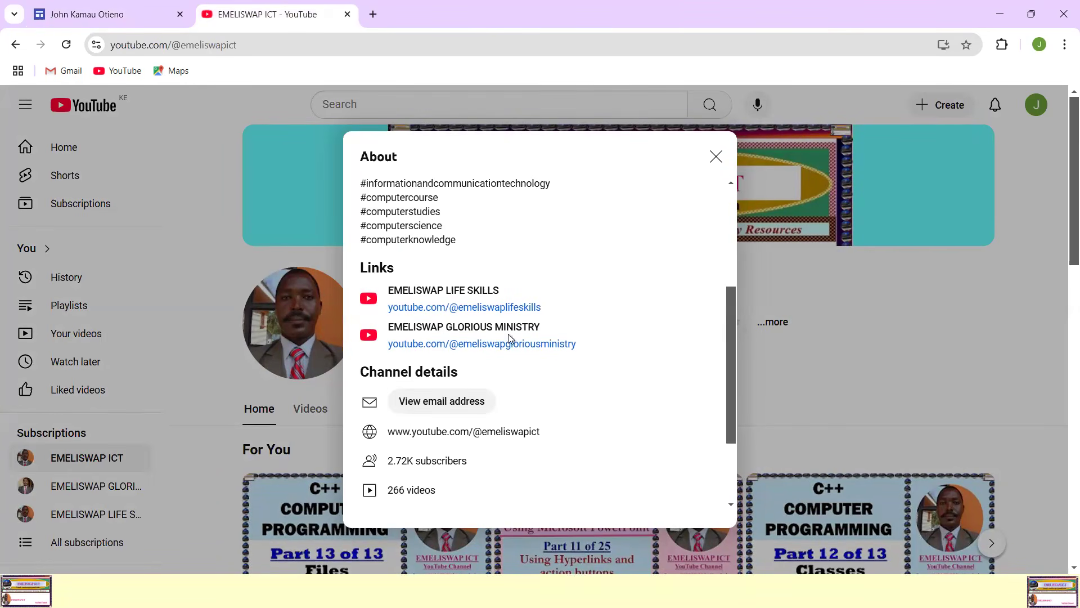
click(468, 312)
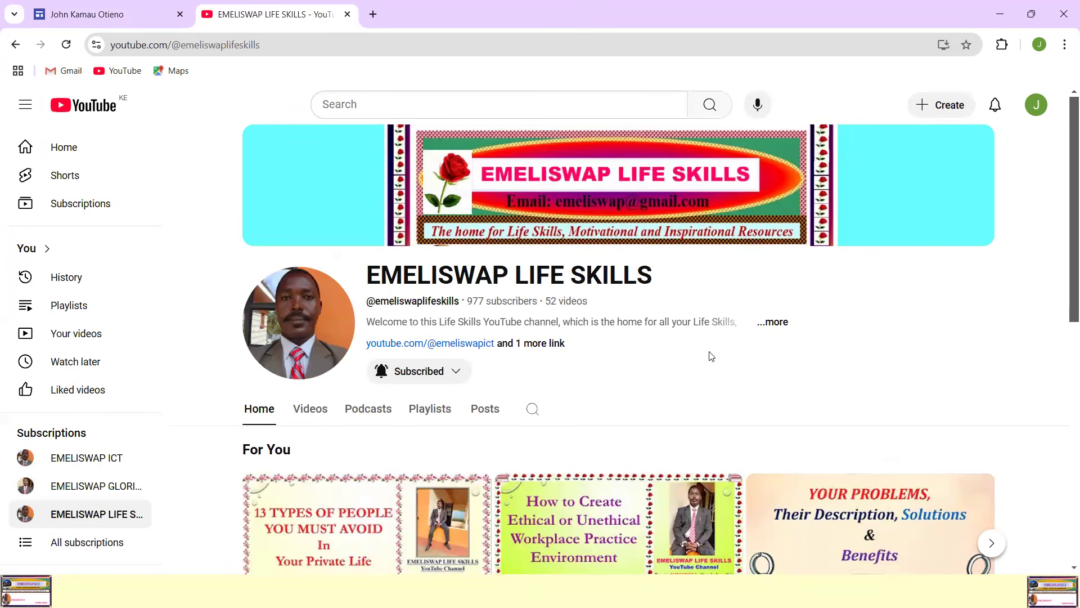
Step: Look through the videos on the EMELISWAP LIFE SKILLS channel's home page
scroll(889, 406, down, 5)
scroll(344, 395, up, 5)
scroll(539, 417, down, 5)
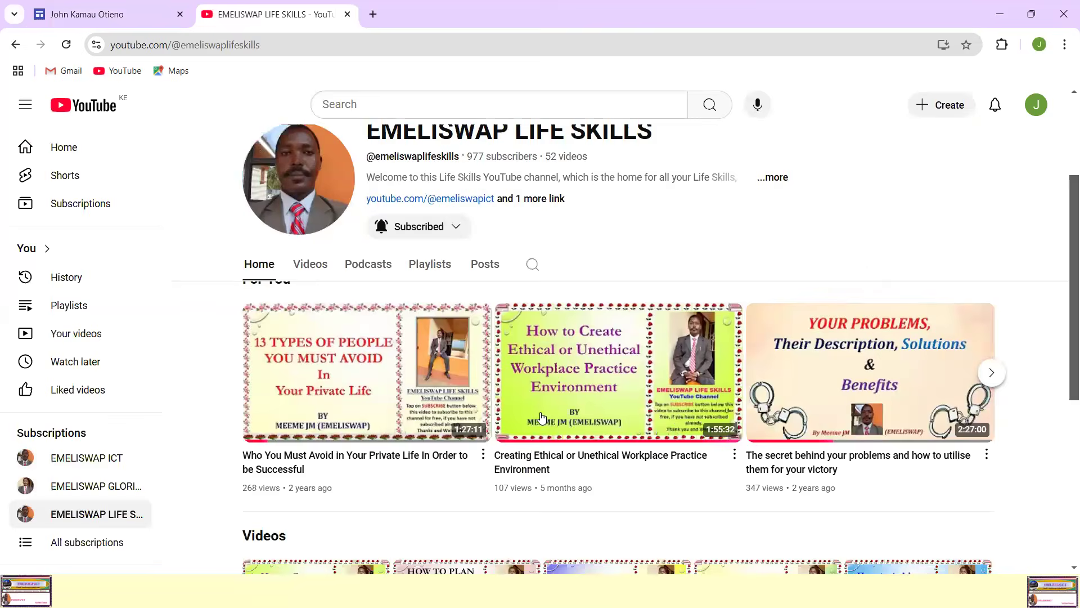
scroll(543, 416, up, 5)
click(271, 417)
scroll(558, 364, down, 3)
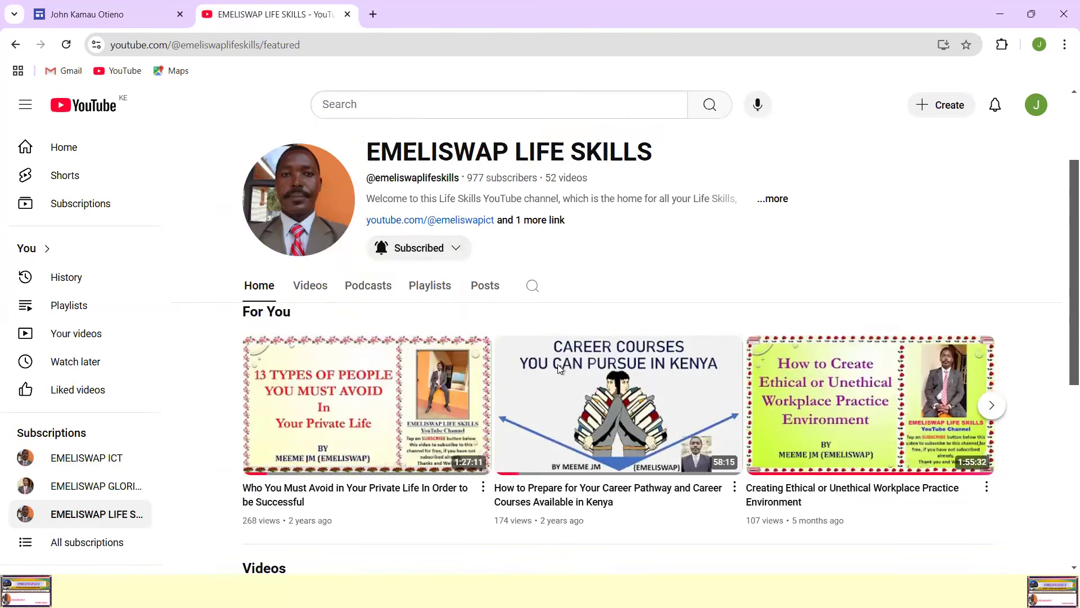
scroll(546, 330, up, 3)
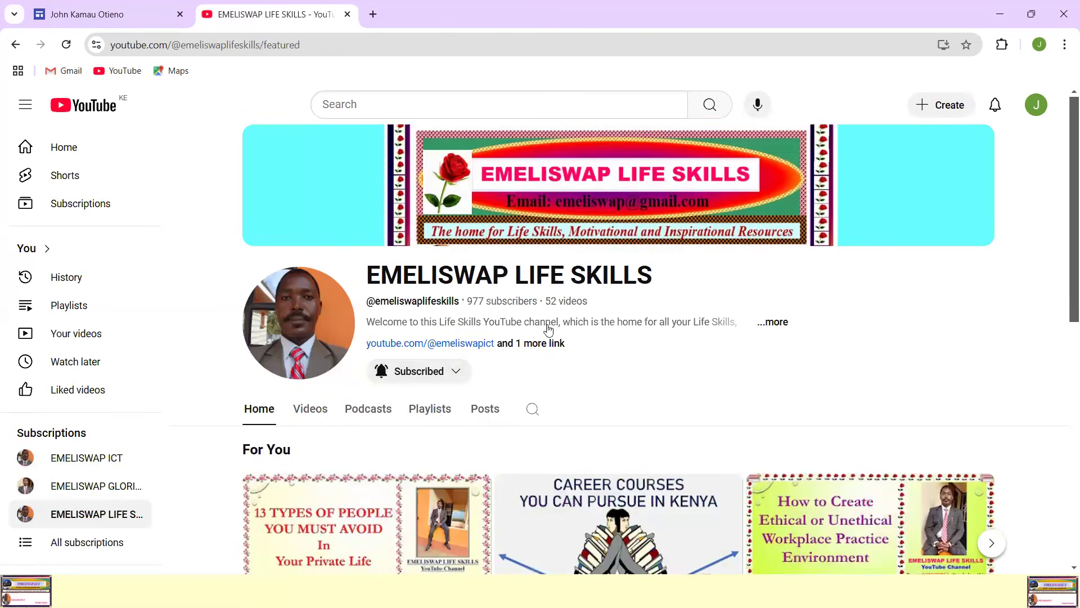
Step: Copy the EMELISWAP LIFE SKILLS channel's own link address from the channel details in its About information
click(540, 345)
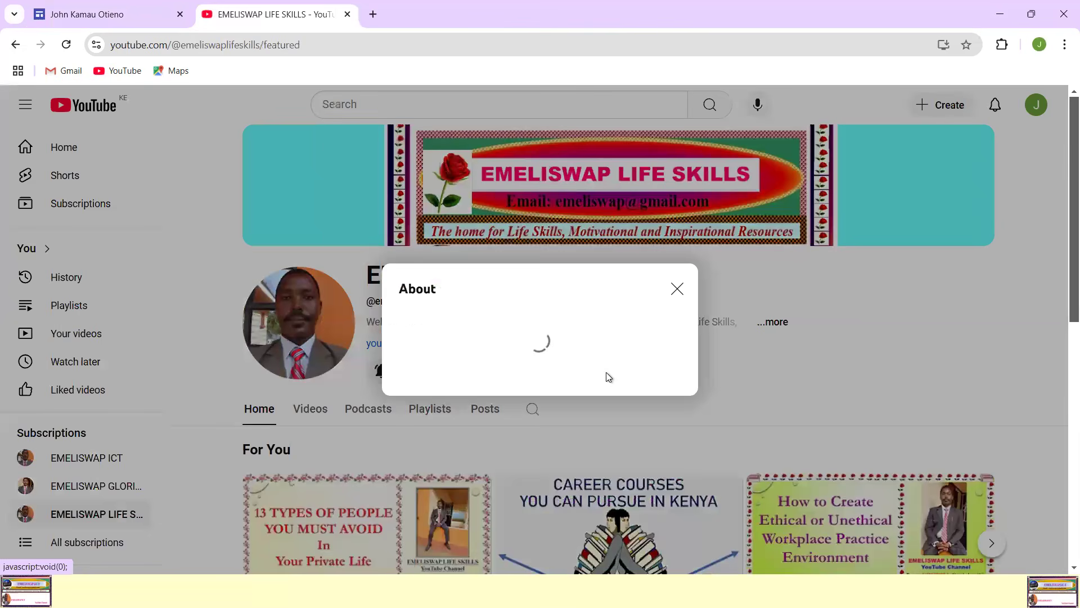
drag(729, 239, 726, 369)
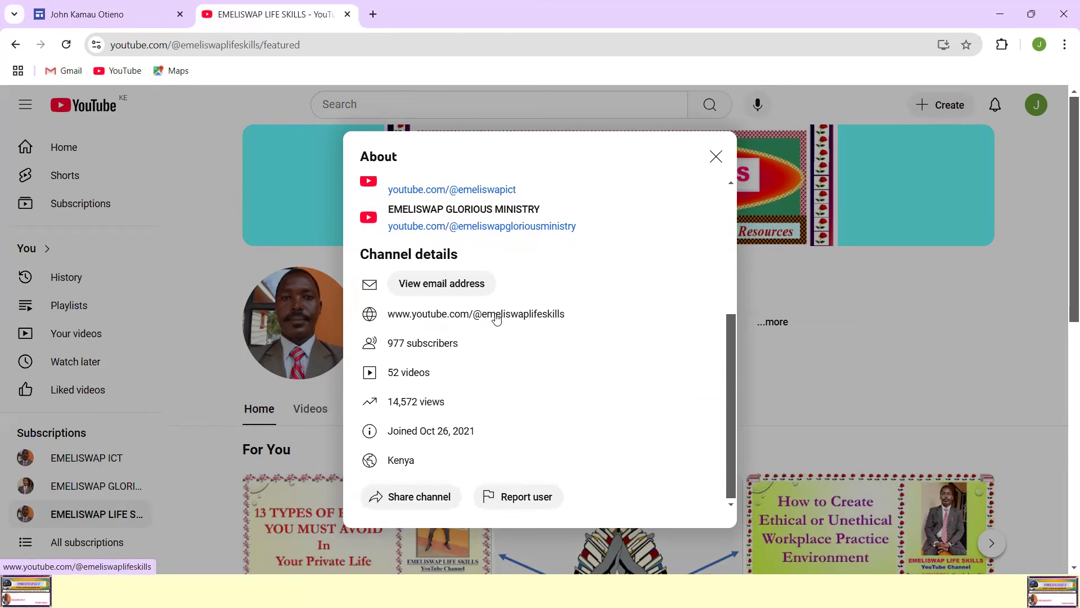
mouse_move(389, 317)
mouse_down()
mouse_move(429, 316)
mouse_move(389, 317)
mouse_up()
drag(575, 318, 388, 316)
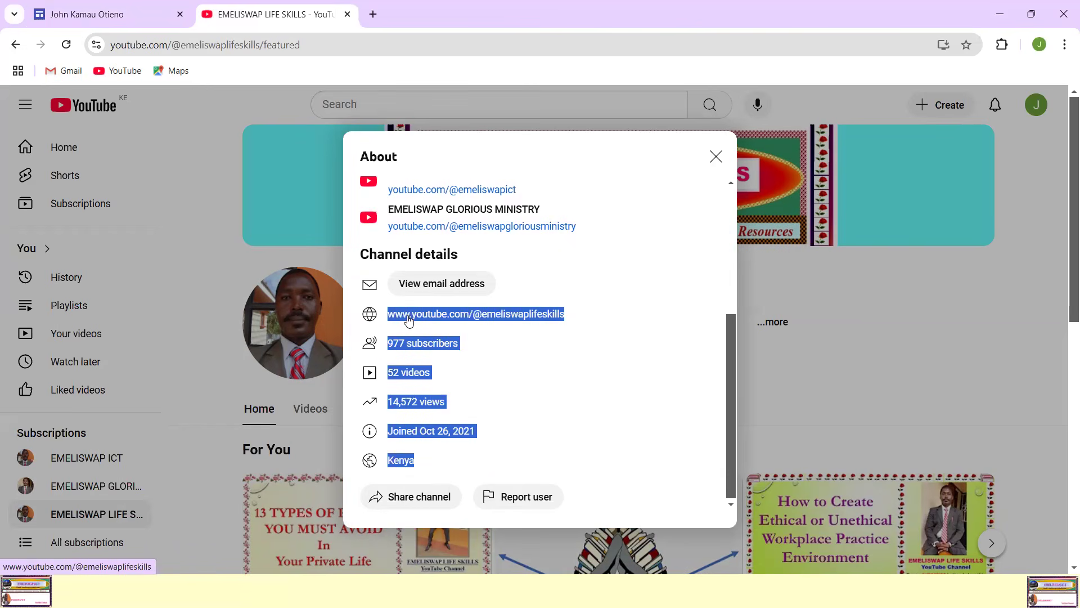
right_click(409, 318)
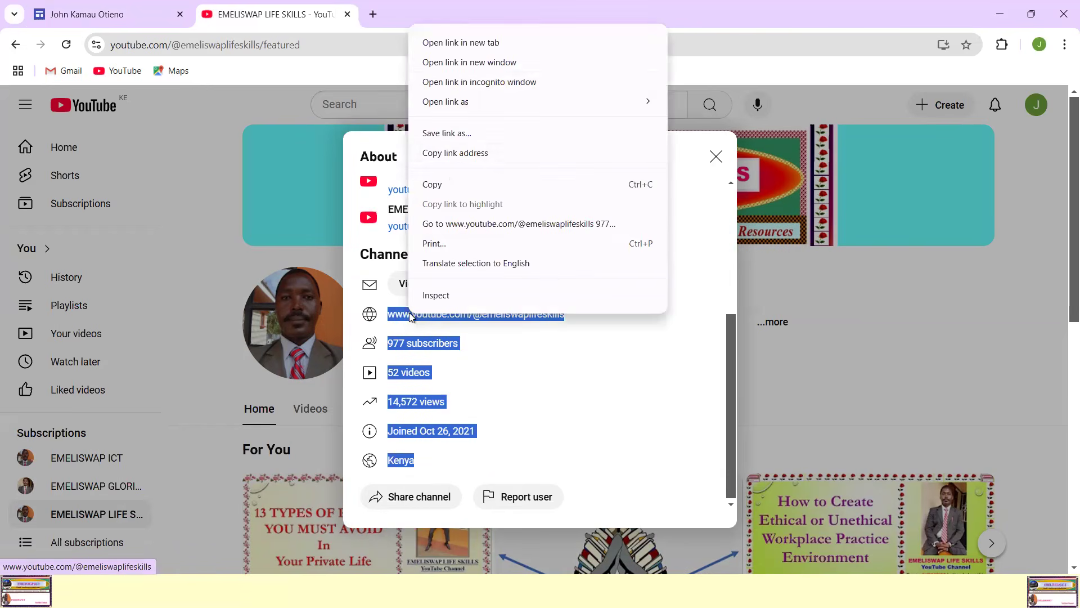
click(452, 155)
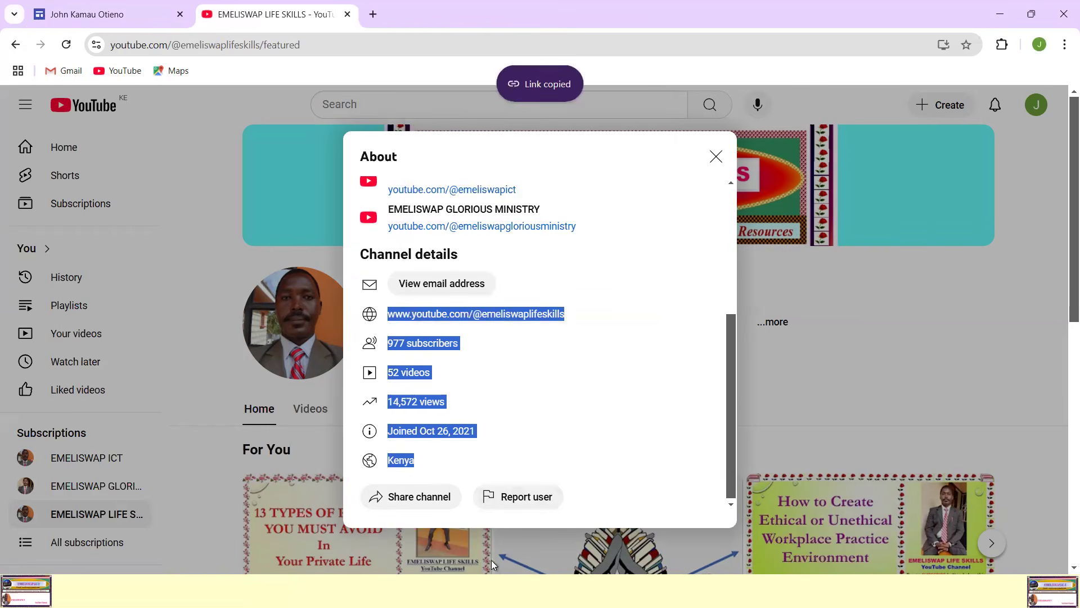
click(173, 25)
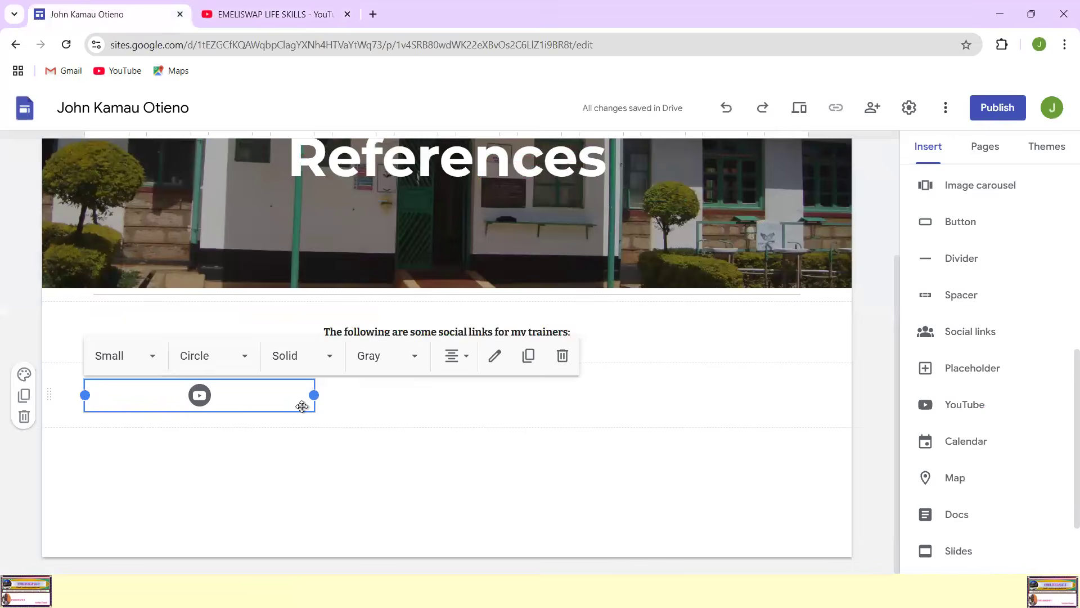
key(Delete)
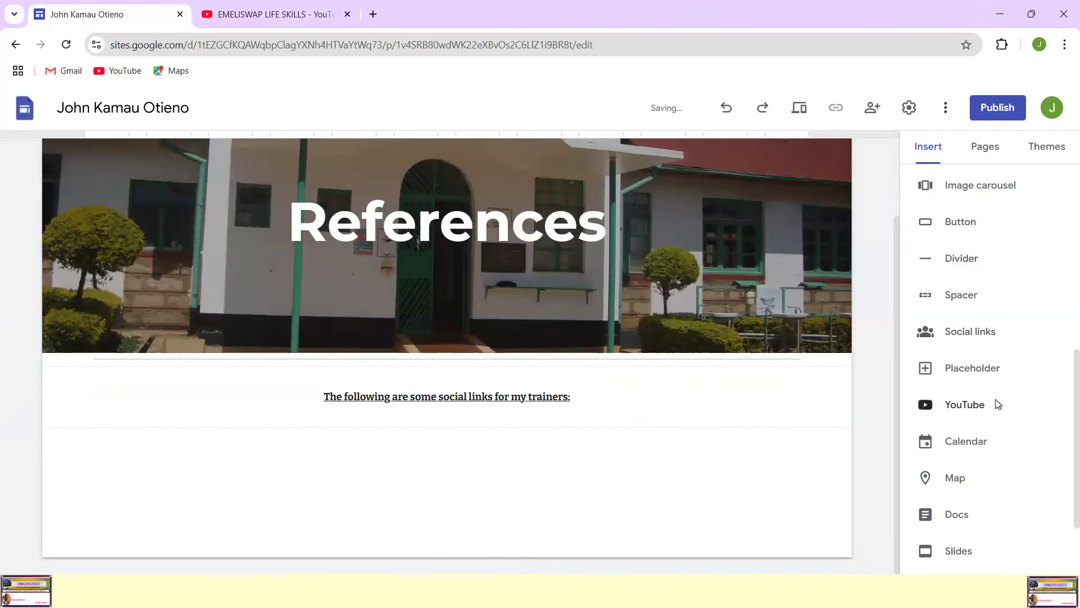
click(972, 334)
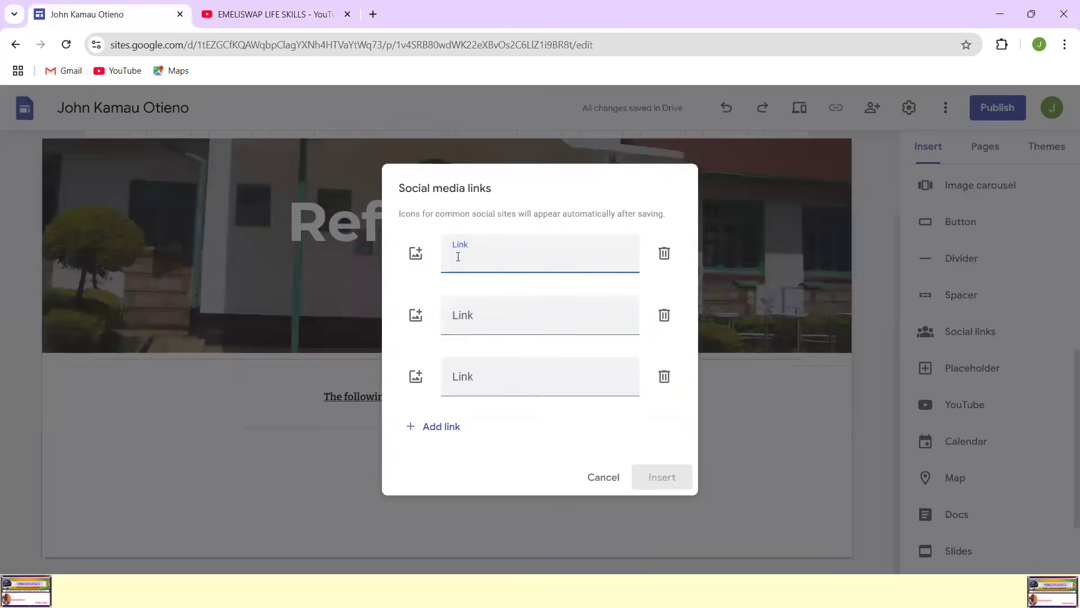
right_click(457, 257)
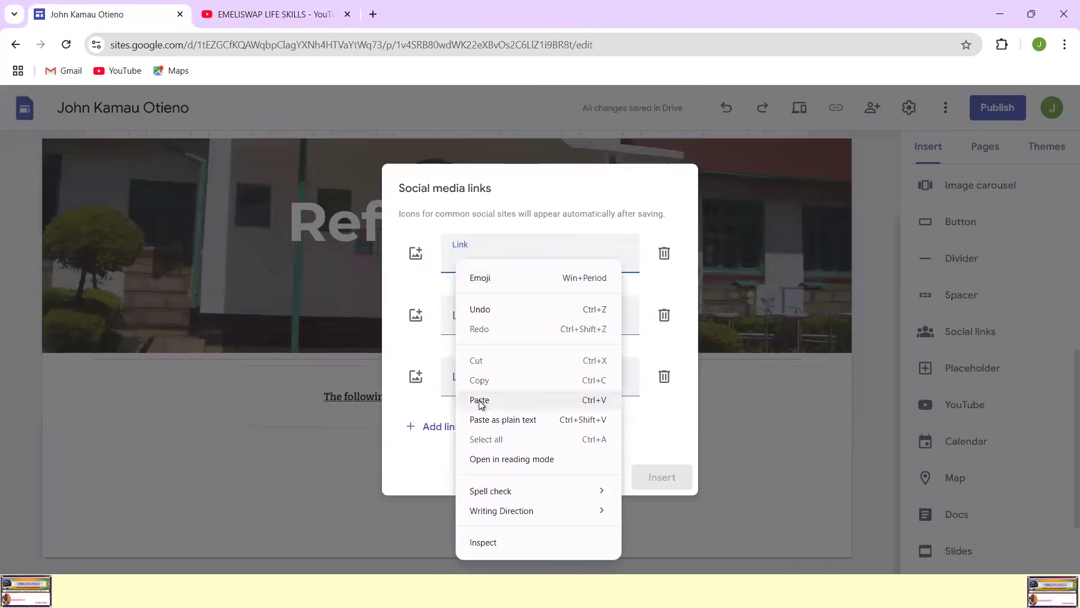
click(481, 400)
click(463, 263)
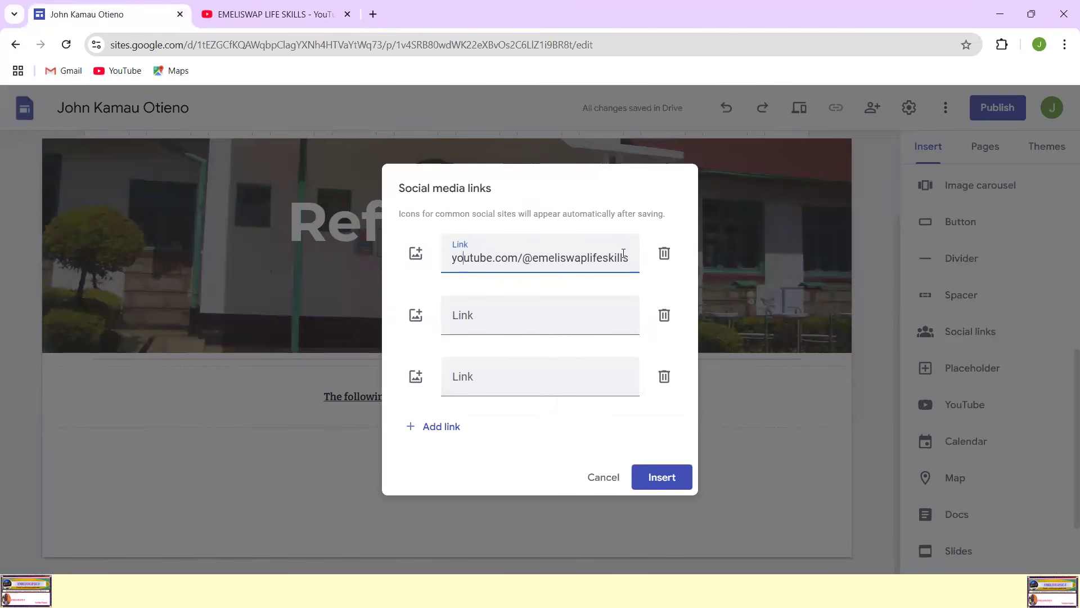
text(http://www.)
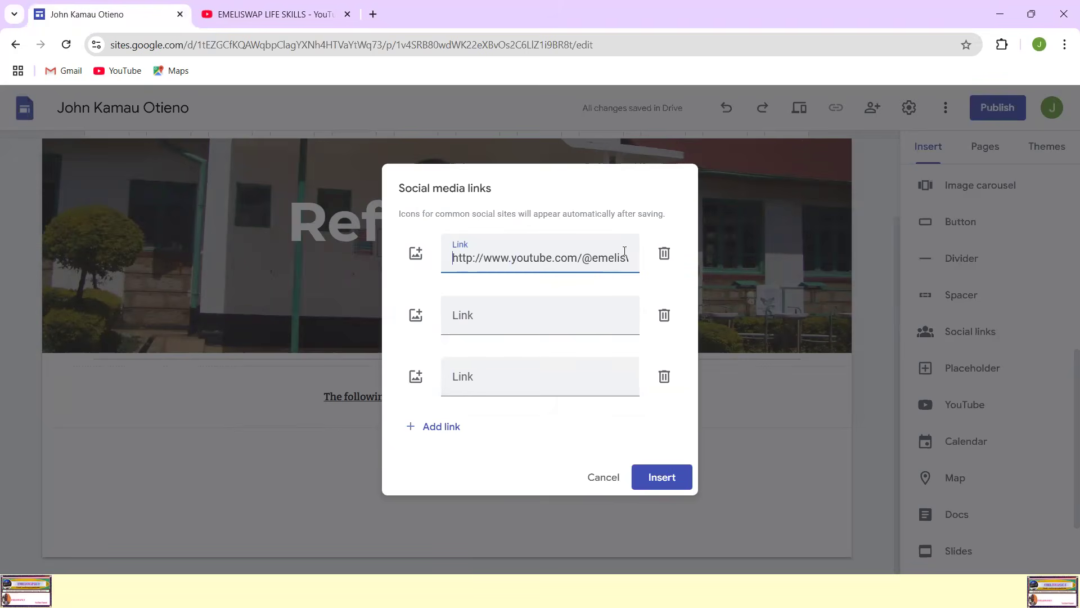
click(668, 478)
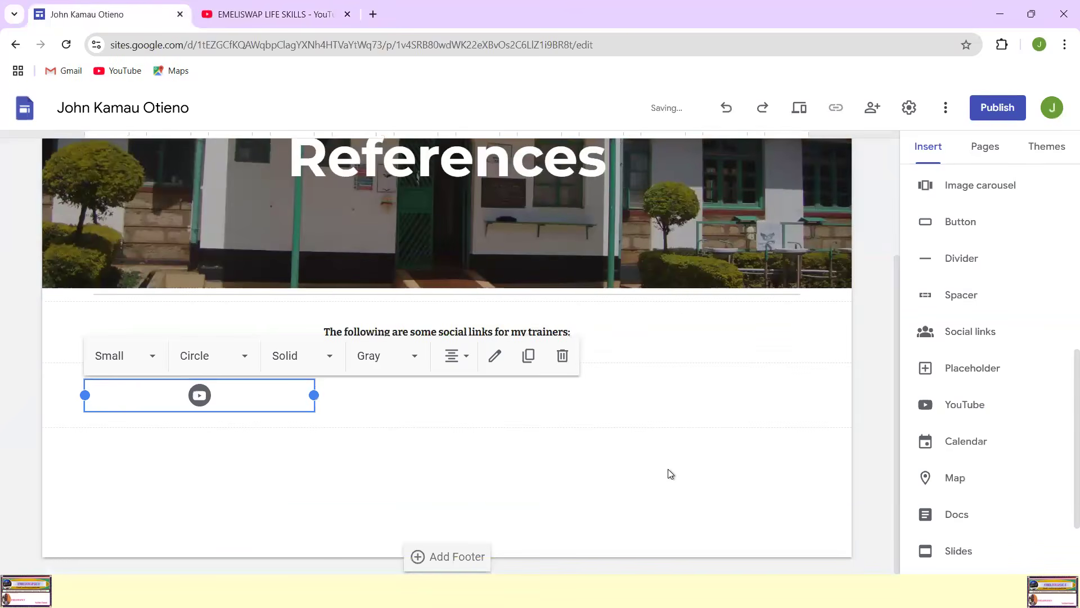
click(405, 461)
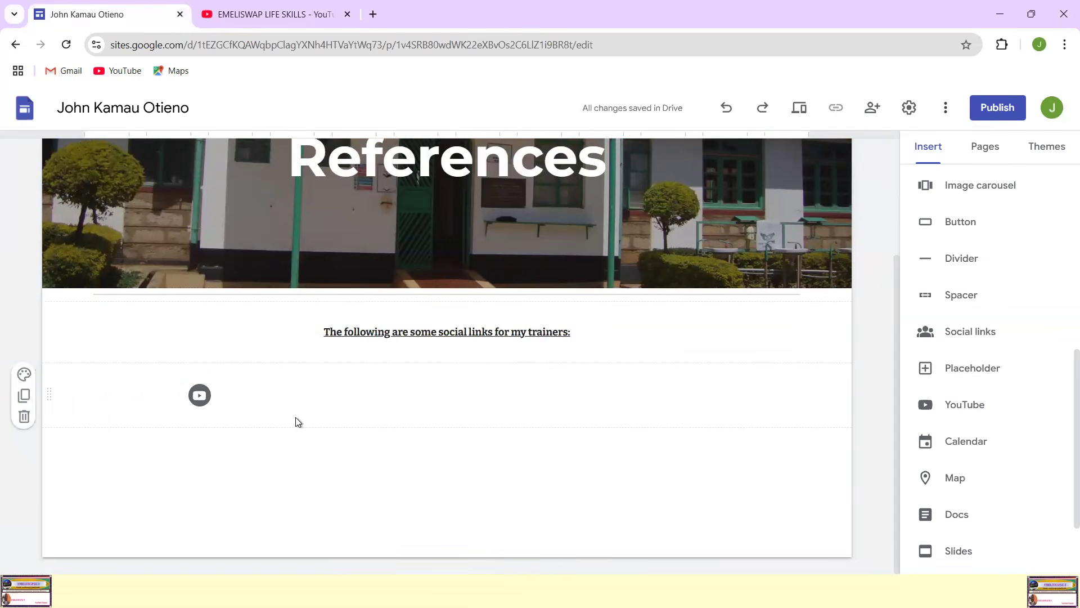
click(974, 332)
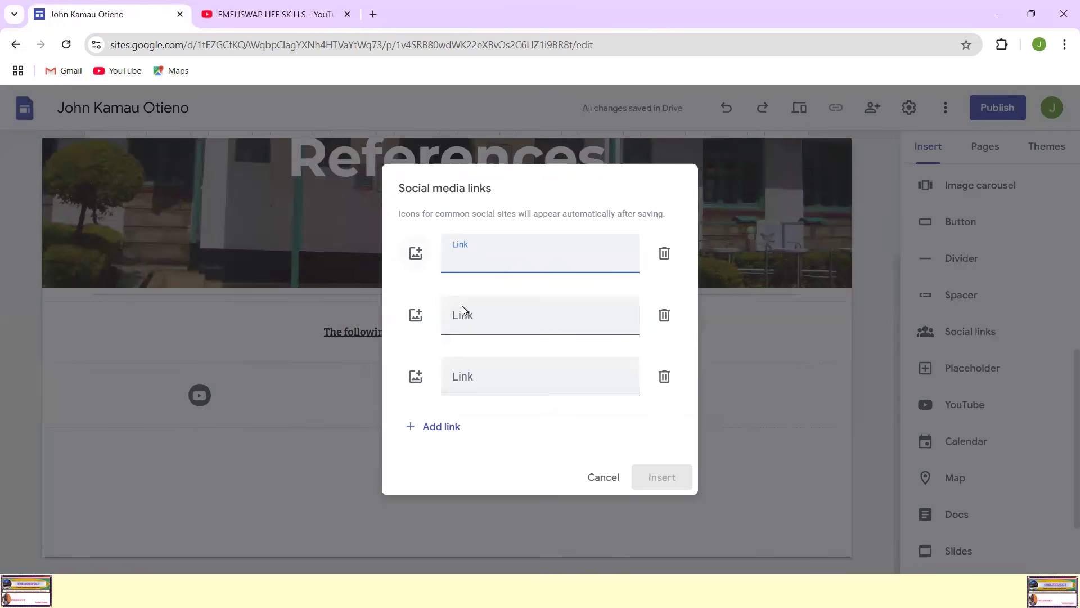
click(475, 320)
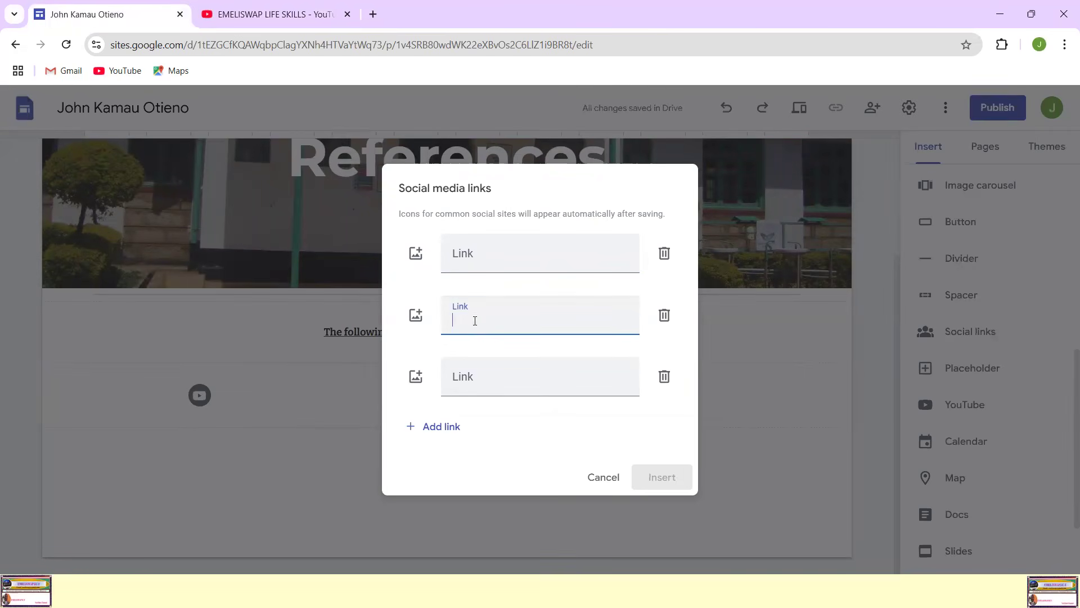
right_click(462, 322)
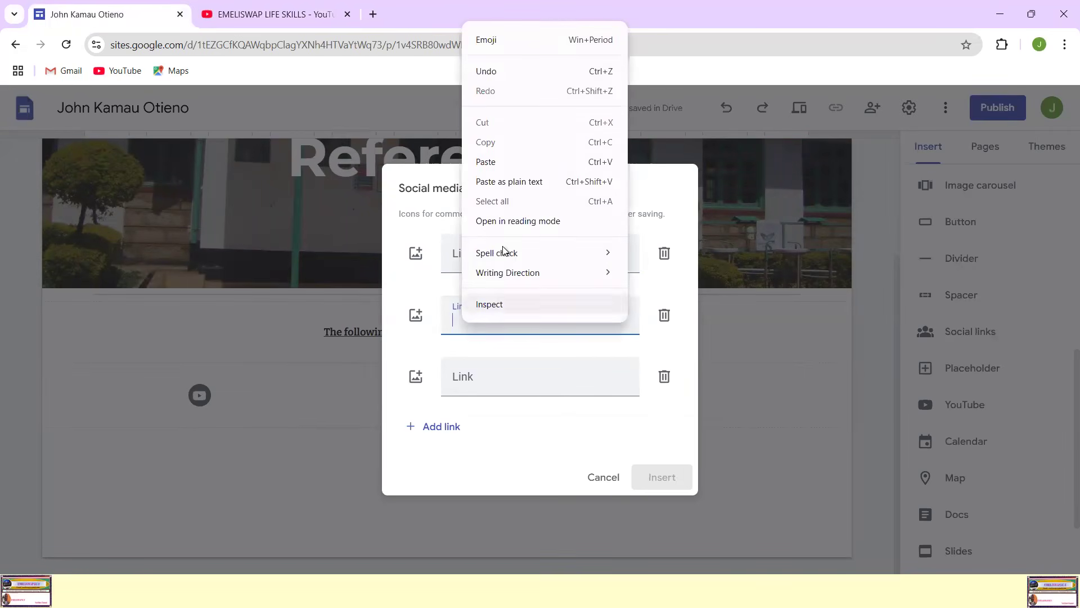
click(498, 164)
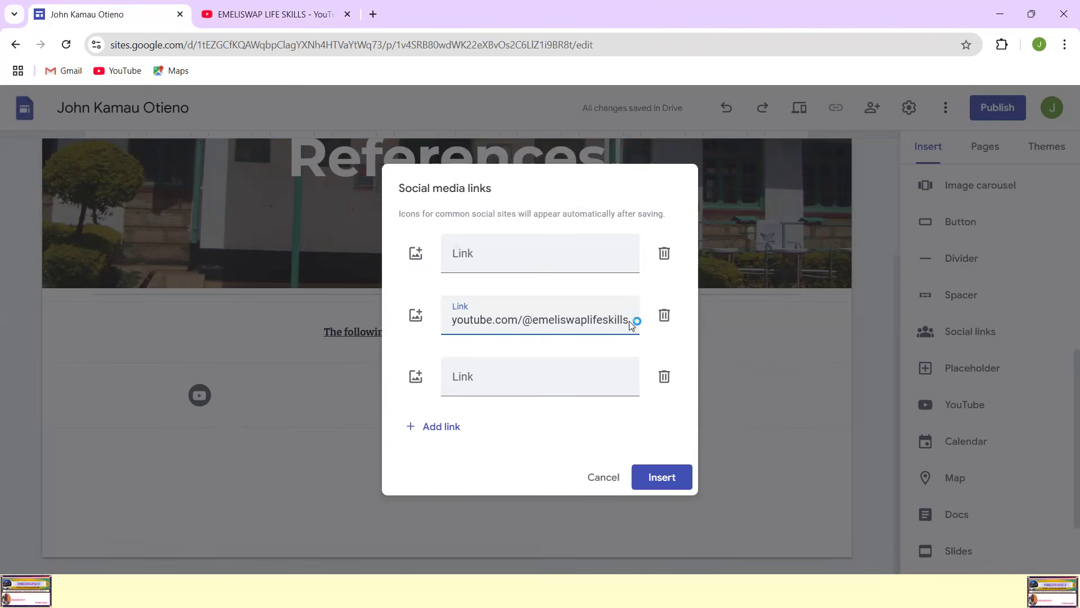
key(BackSpace)
key(BackSpace)
key(BackSpace)
key(BackSpace)
key(BackSpace)
key(BackSpace)
key(BackSpace)
key(BackSpace)
key(BackSpace)
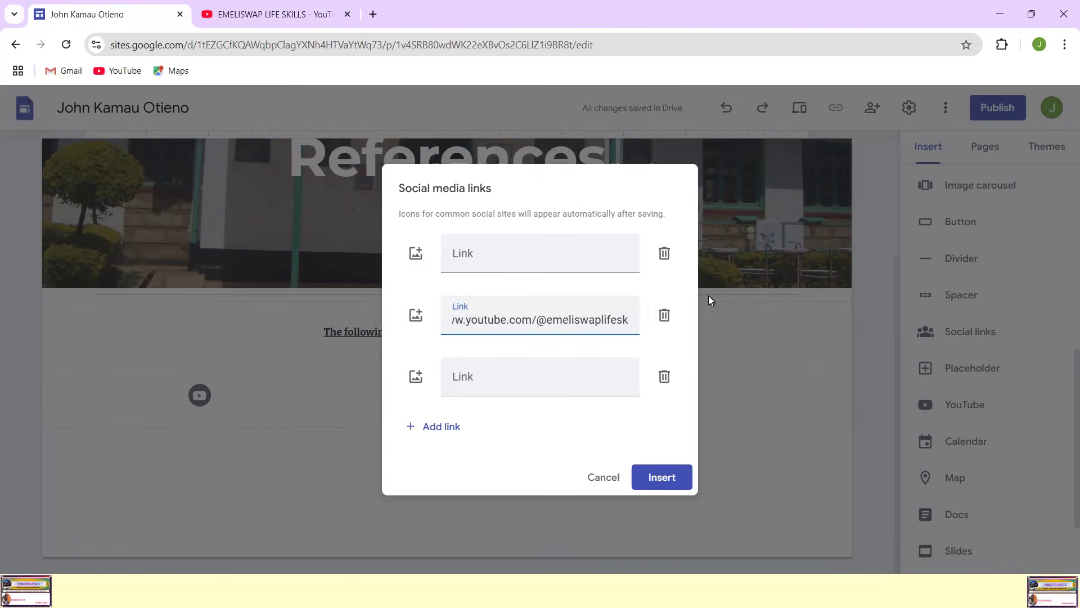
key(BackSpace)
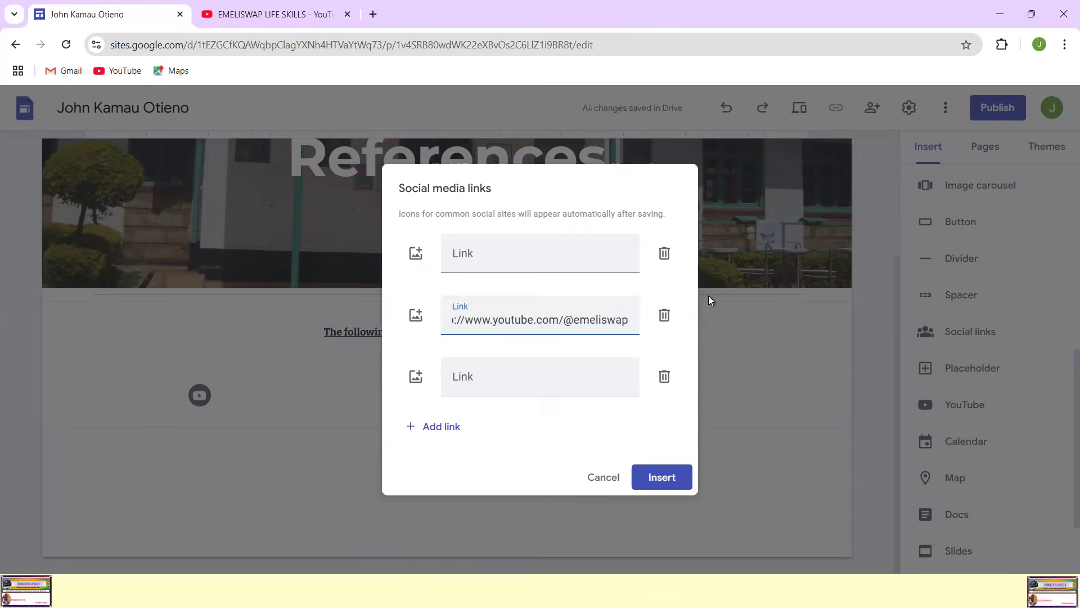
text(ict)
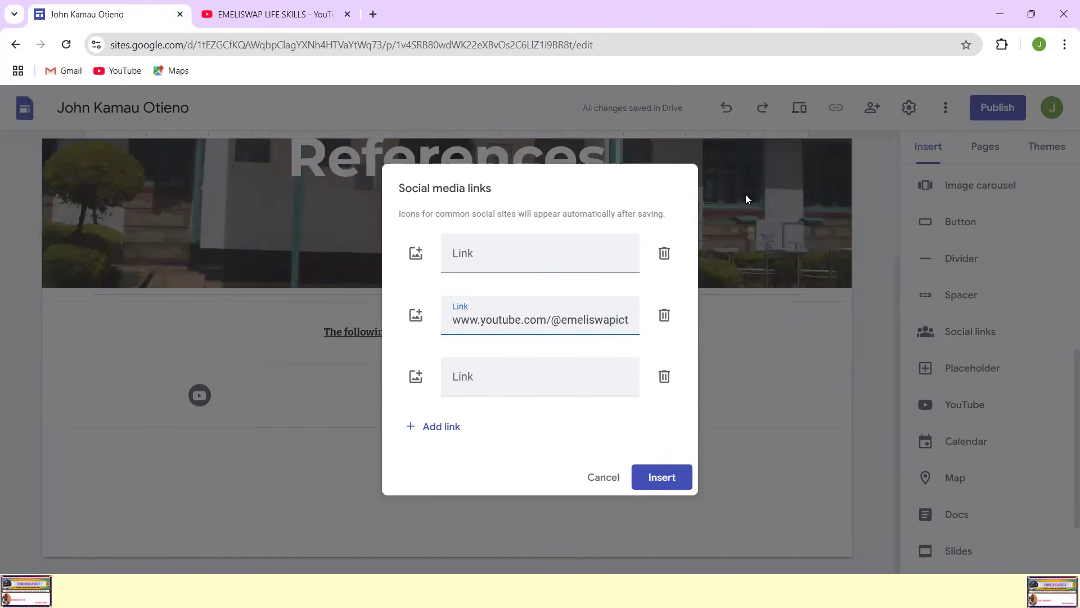
Step: Enter the trainer's e-mail address as the third link and insert the social links block
click(482, 380)
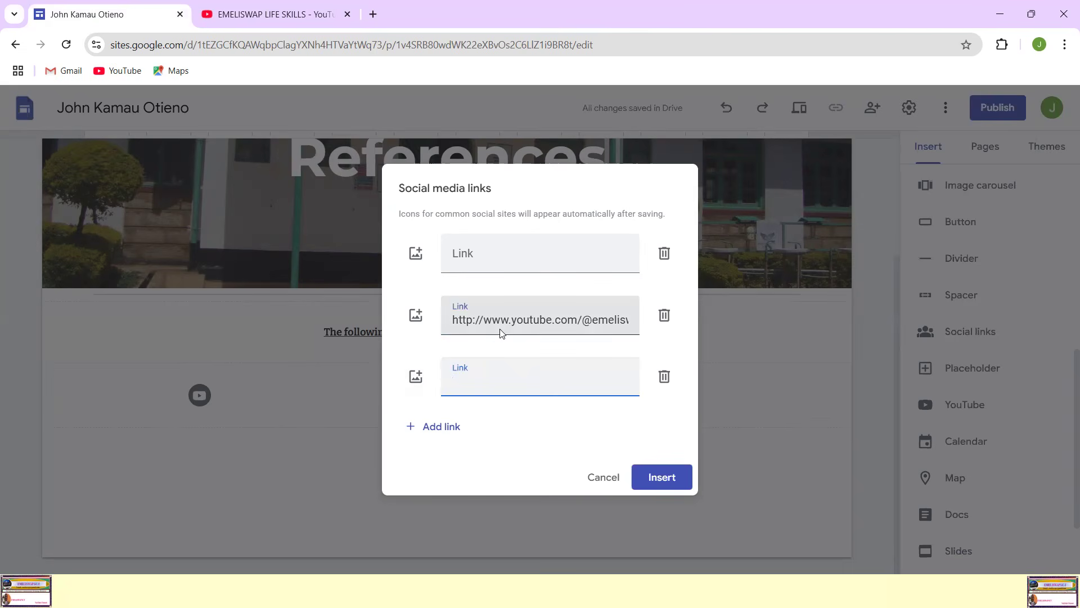
key(BackSpace)
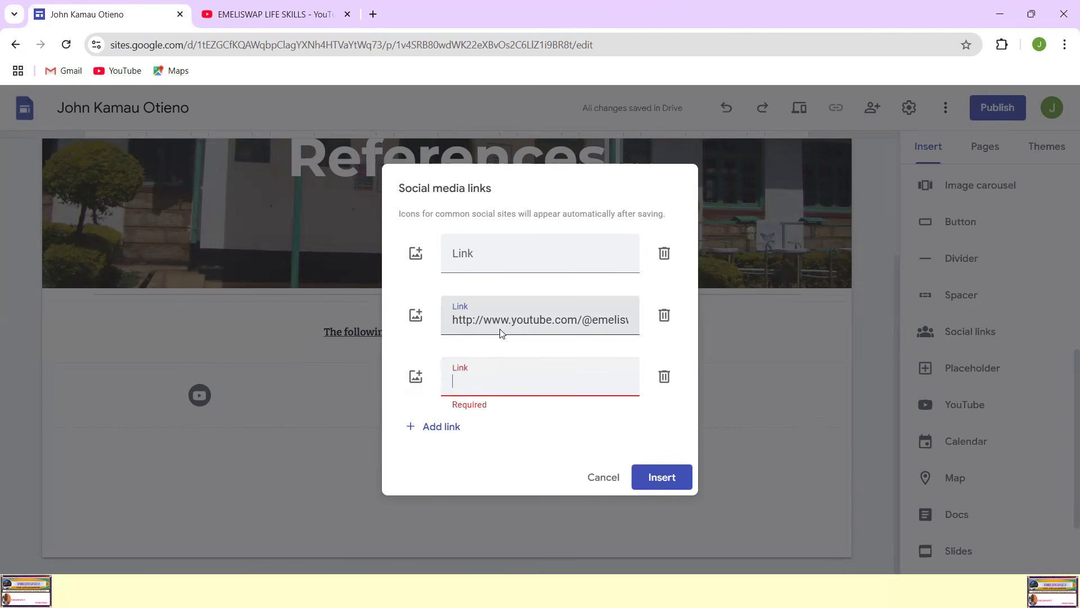
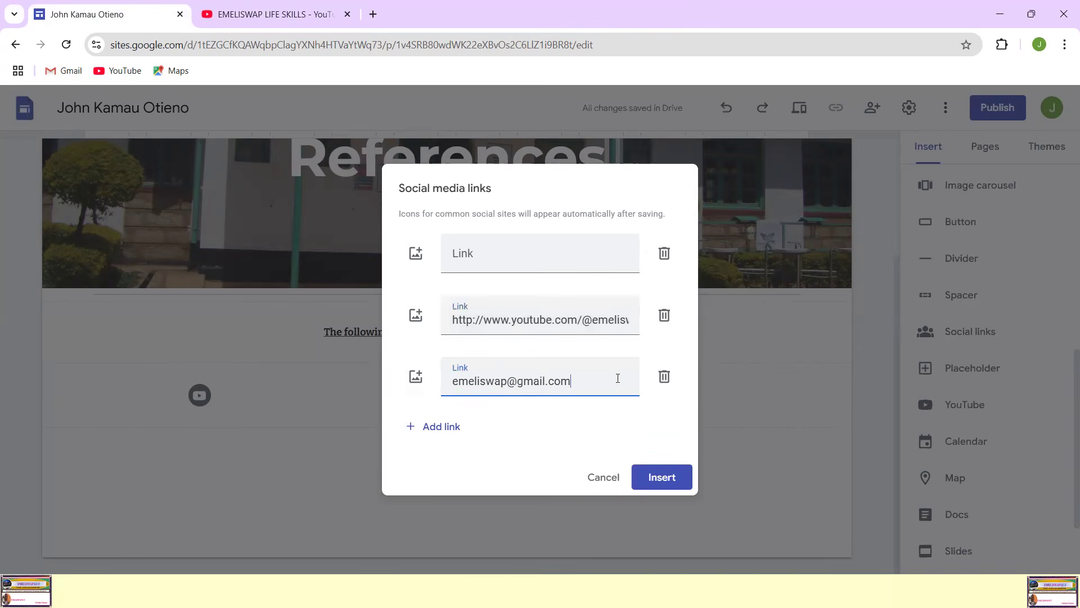
click(664, 478)
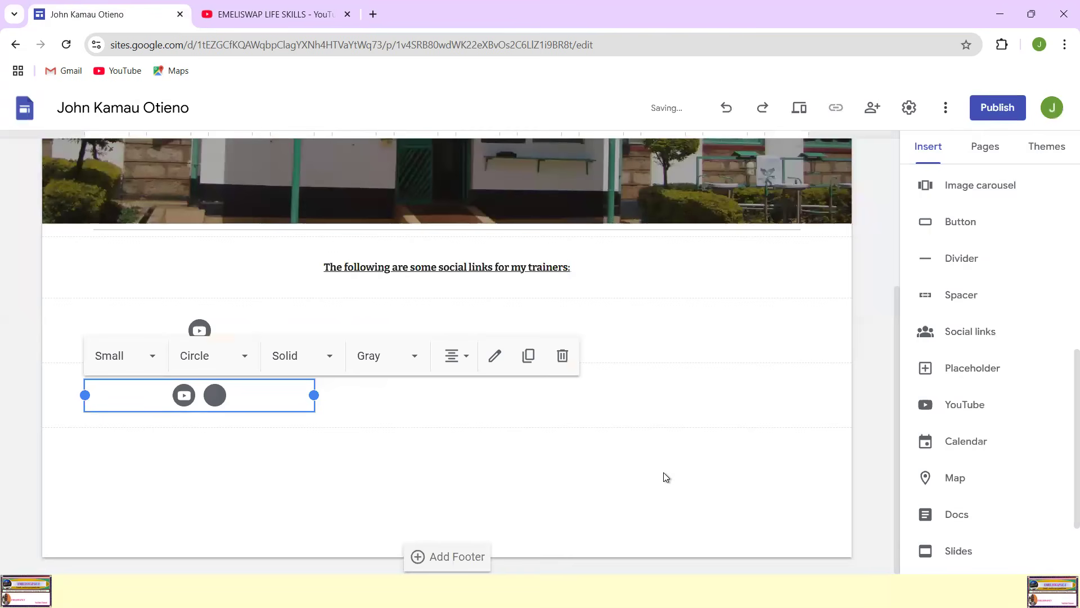
Step: Check the link stored in the YouTube-only social links block, leaving it as it is
click(680, 470)
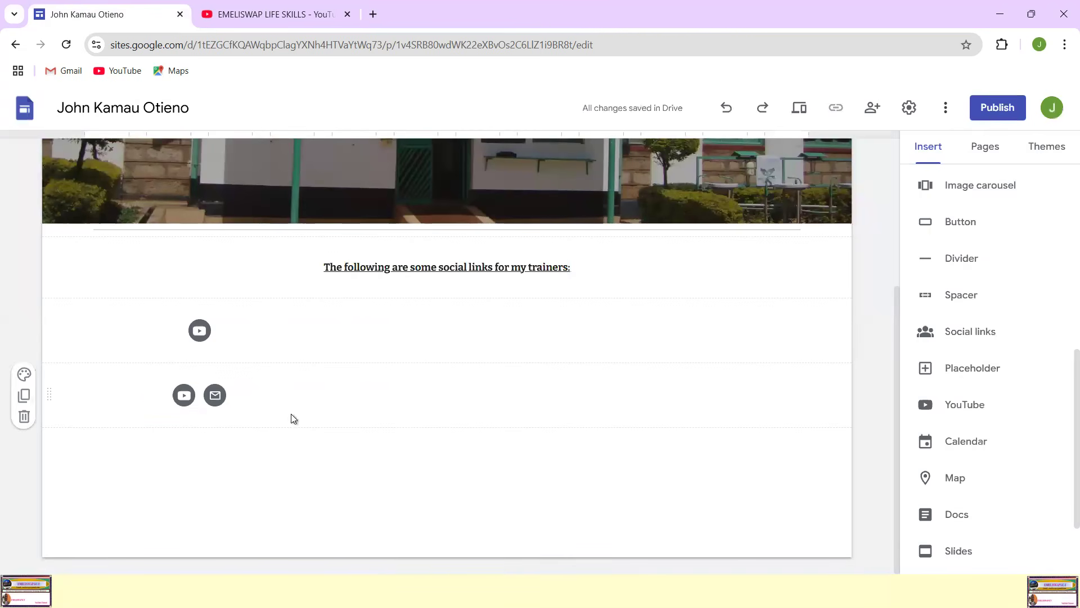
drag(228, 379, 273, 374)
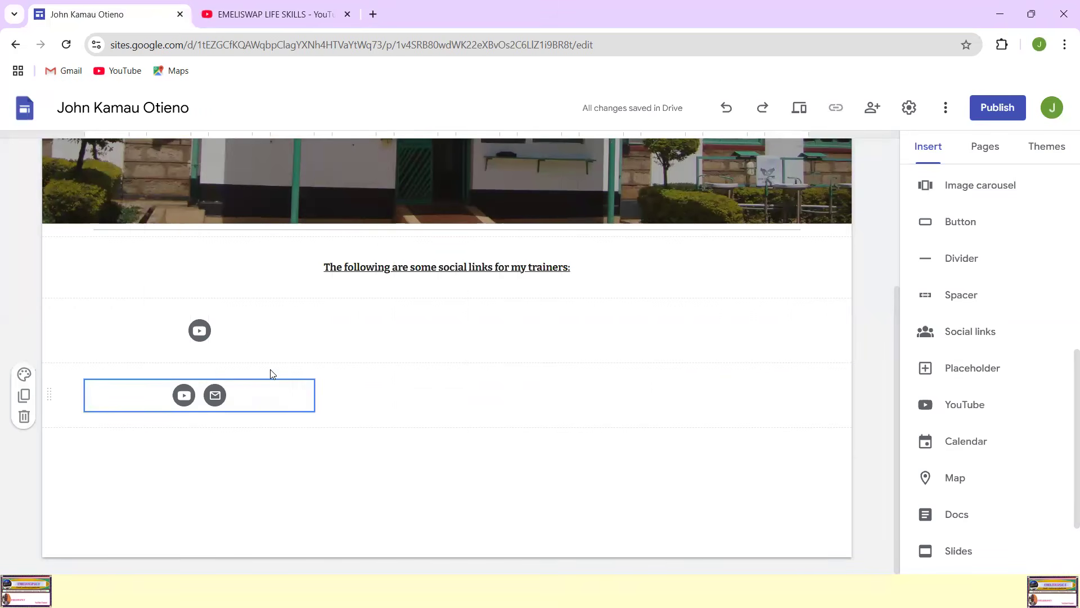
drag(239, 406, 317, 435)
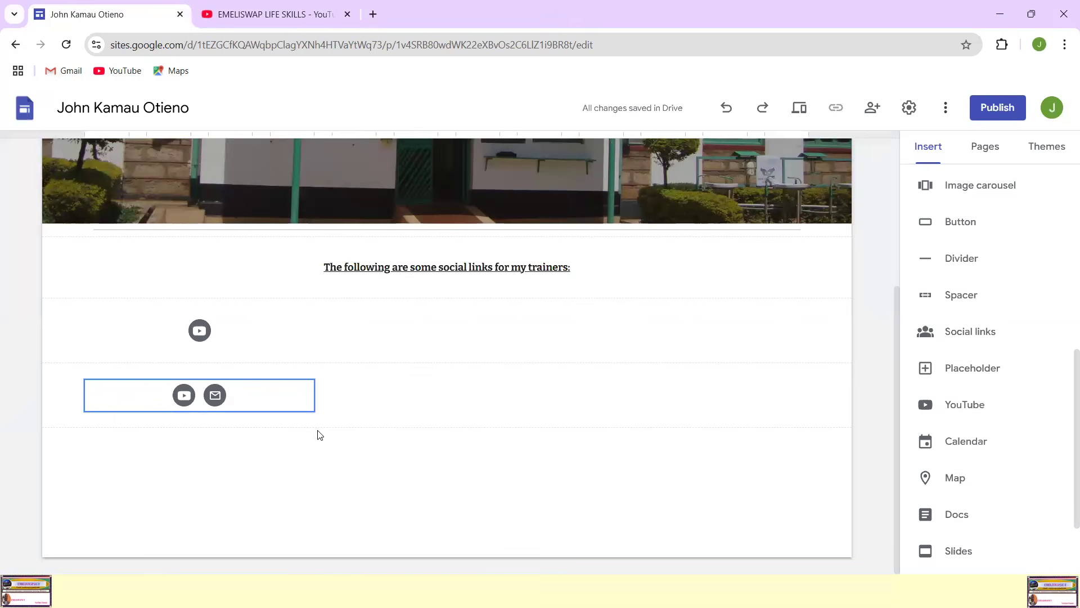
click(224, 334)
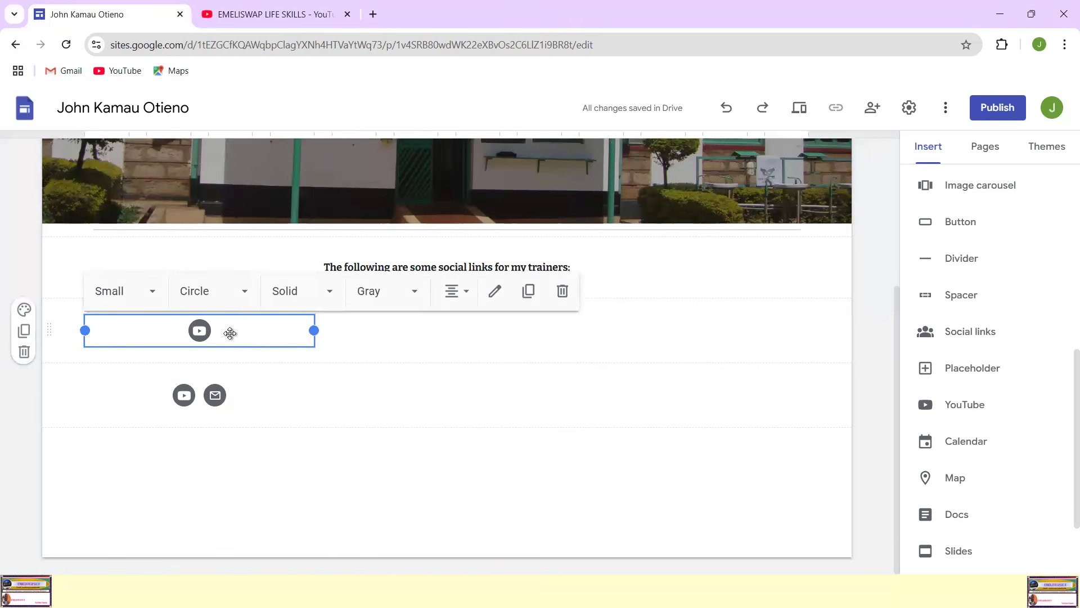
click(494, 292)
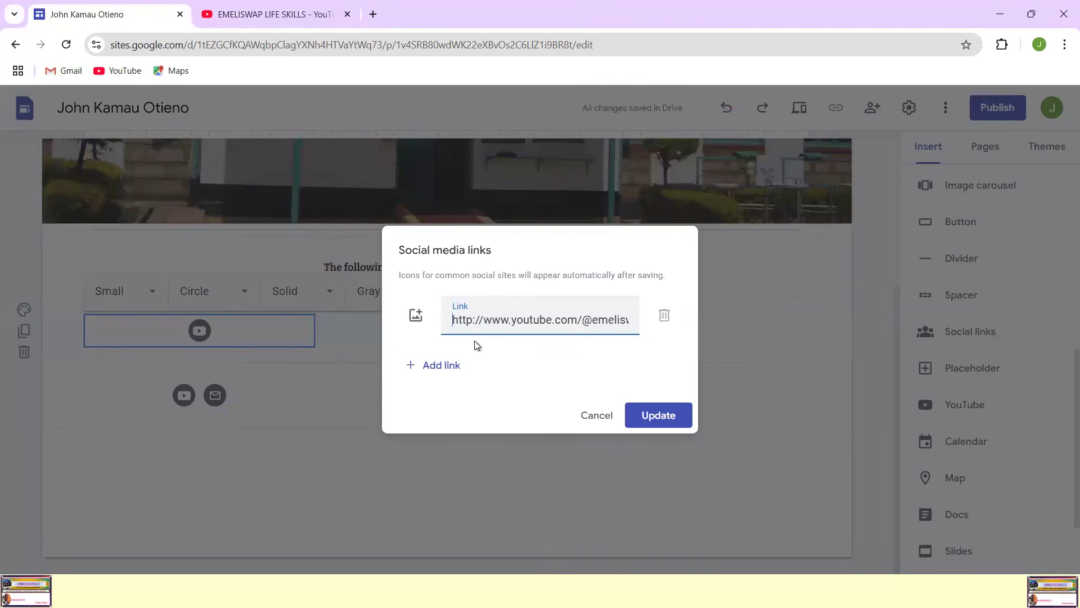
click(603, 419)
click(590, 416)
click(218, 388)
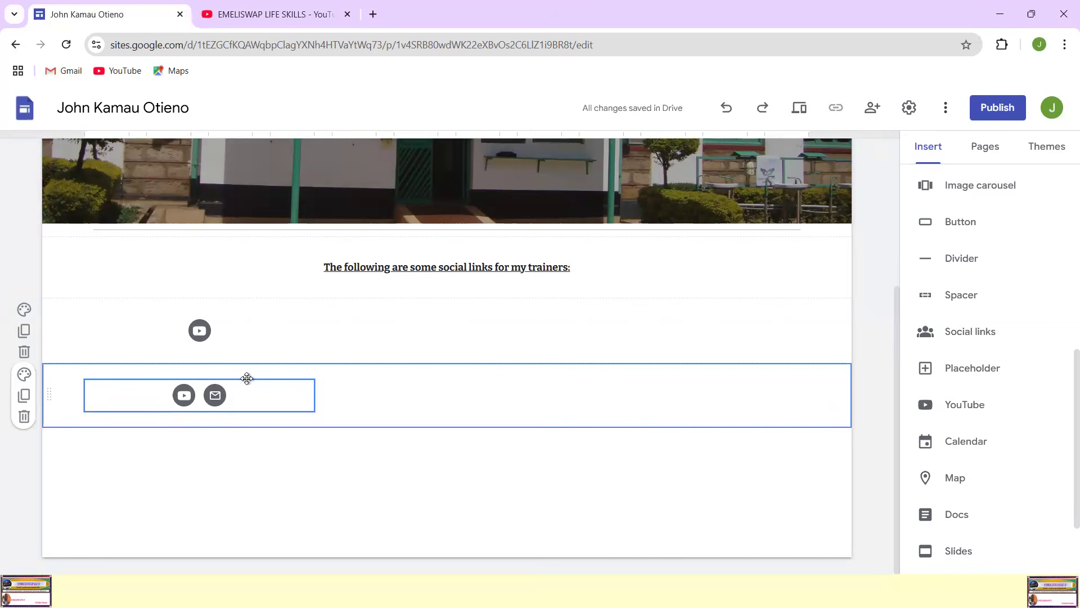
Step: Insert a text box between the two social links blocks reading "The link to my trainer's YouTube channel"
click(341, 340)
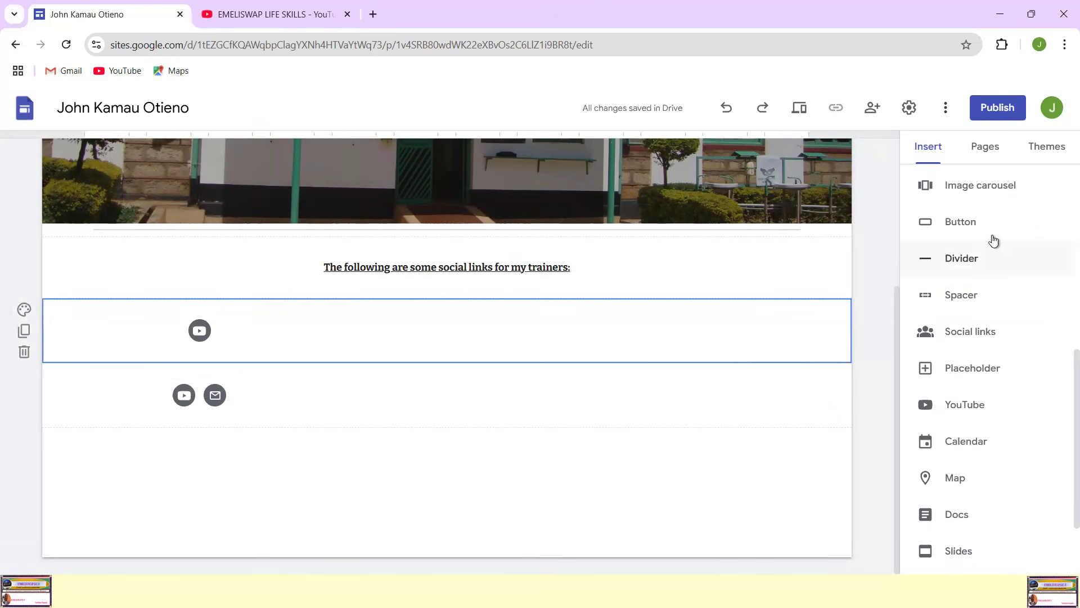
scroll(979, 220, up, 8)
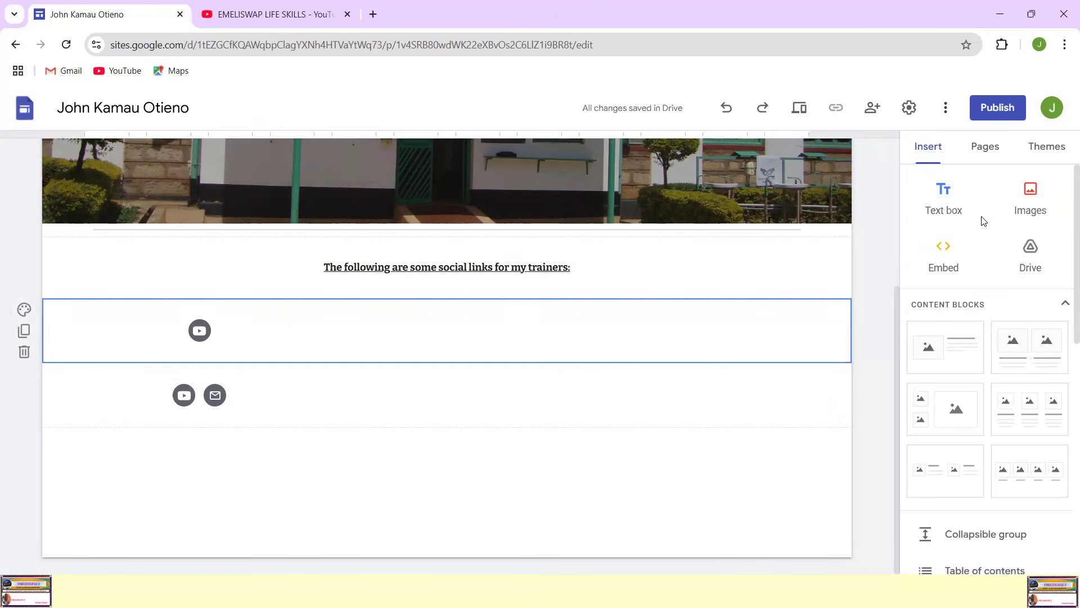
click(944, 200)
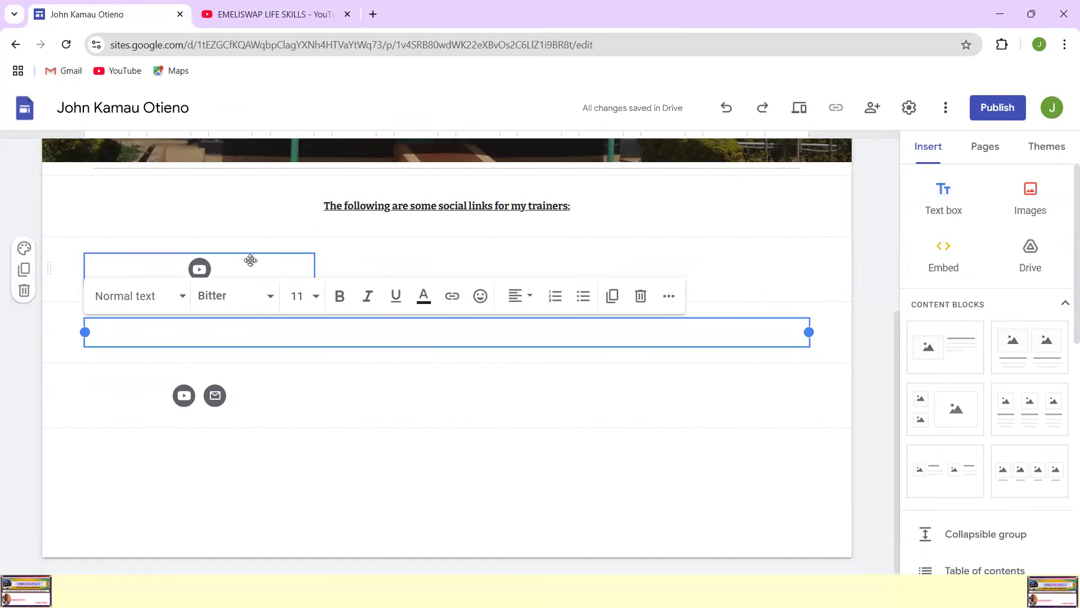
click(237, 266)
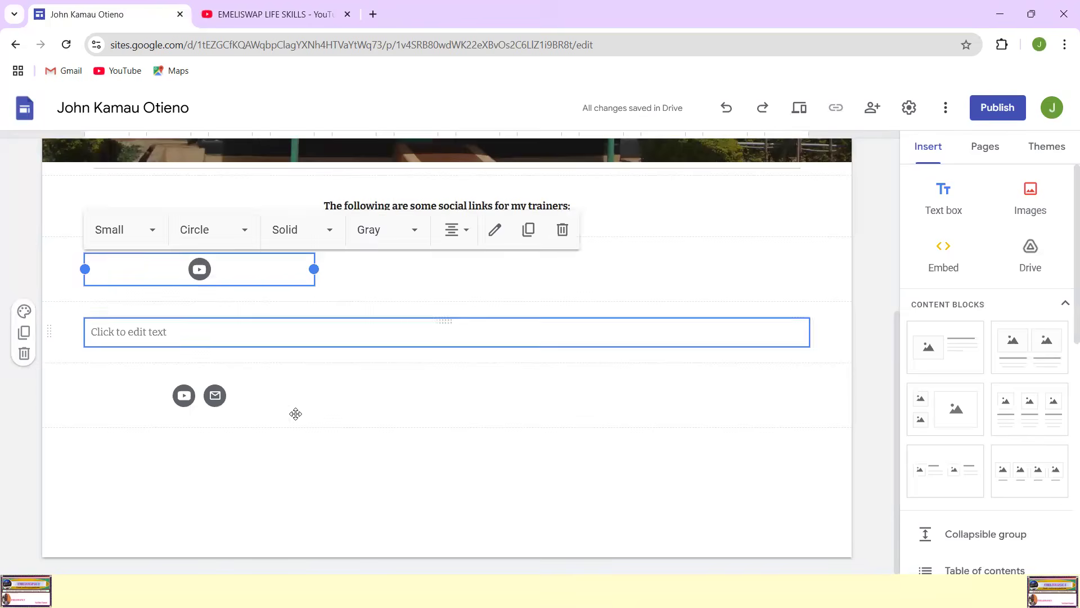
click(258, 420)
click(160, 330)
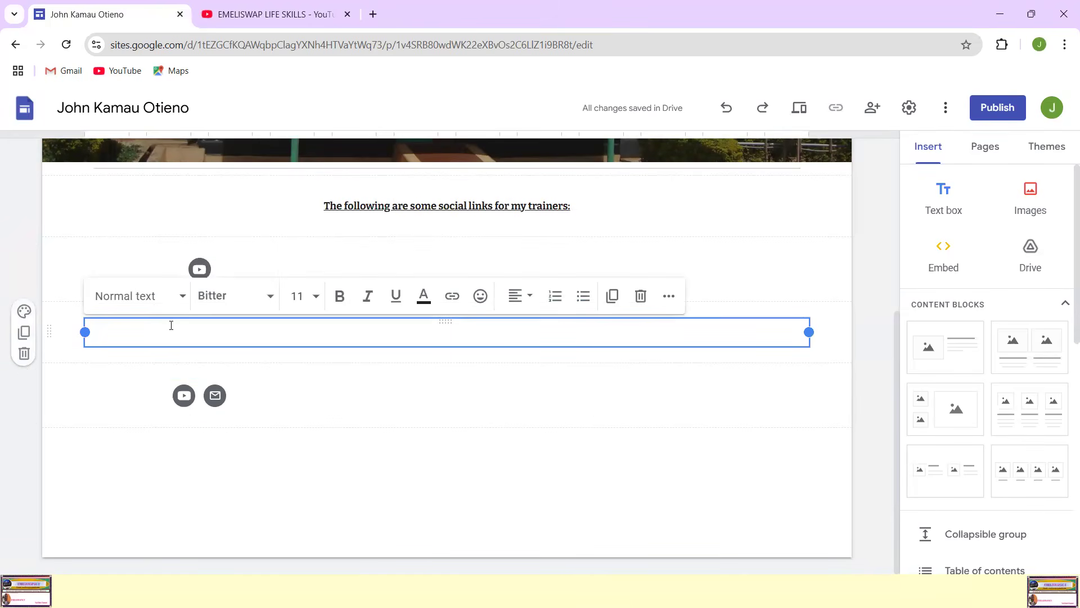
text(The link )
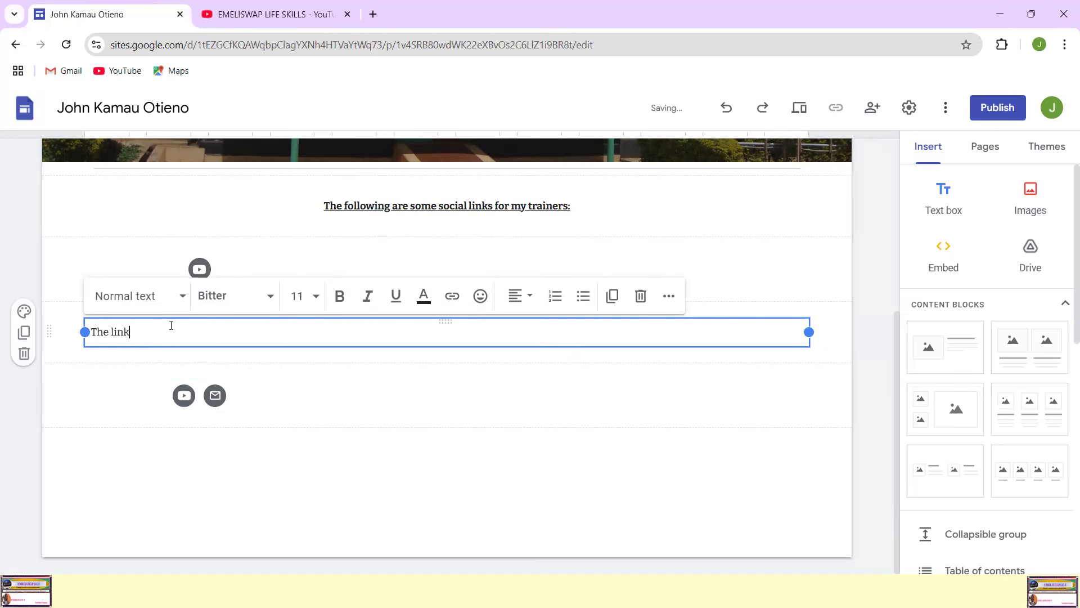
text(to my trainer's  YouTube channel)
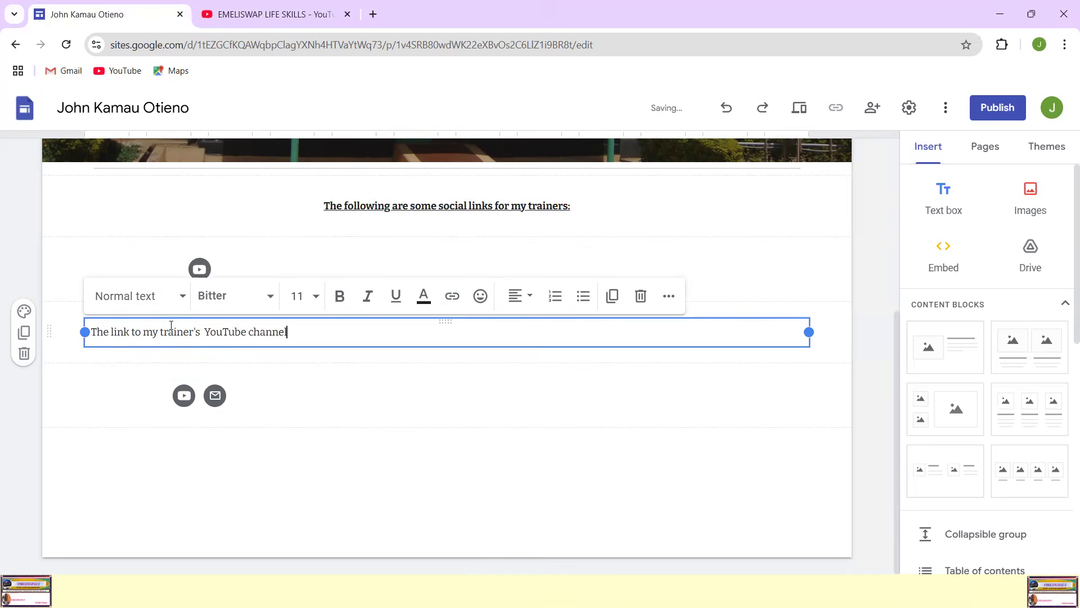
click(319, 464)
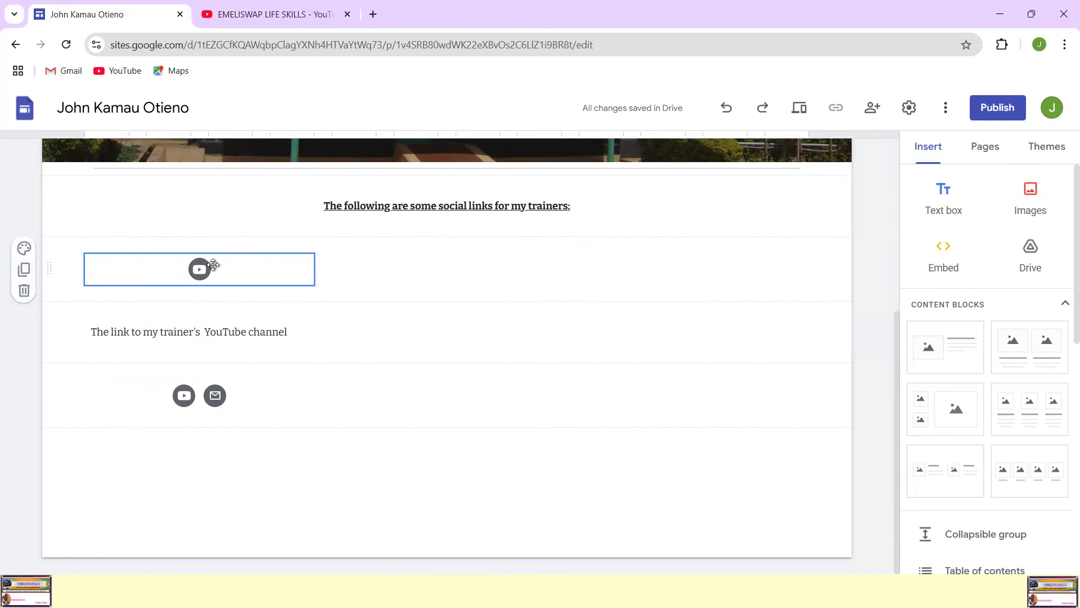
Step: Move the YouTube and e-mail social links block up into the row beside the YouTube-only block
drag(227, 267, 208, 294)
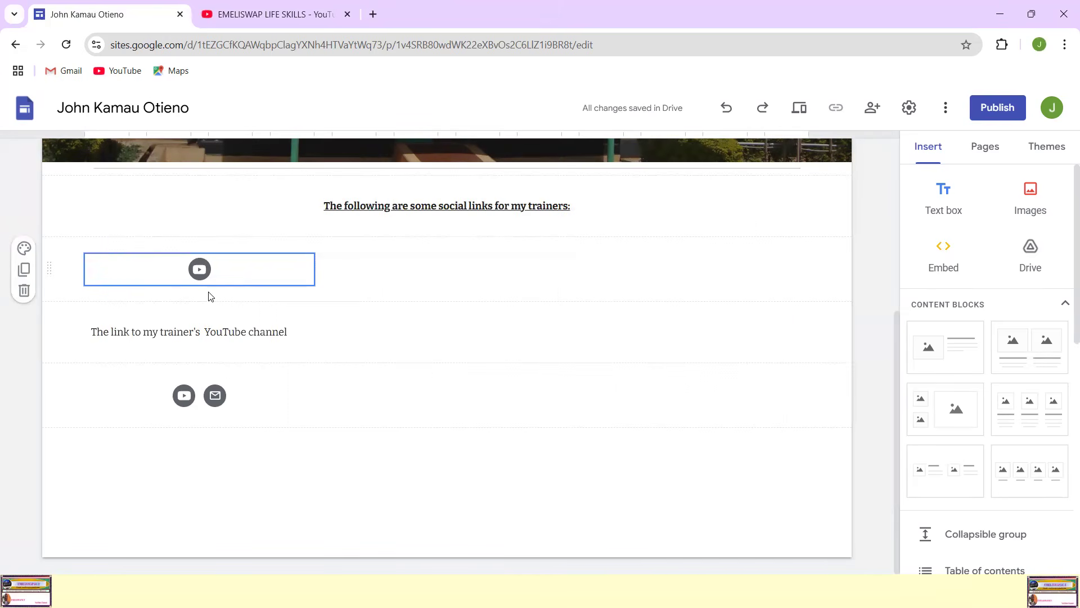
click(205, 325)
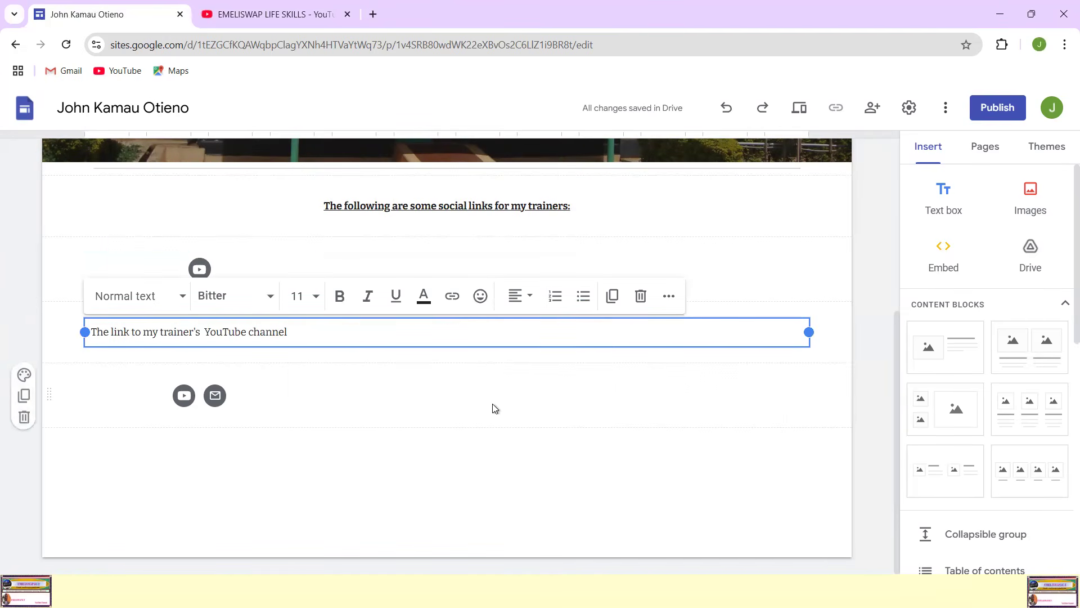
click(350, 415)
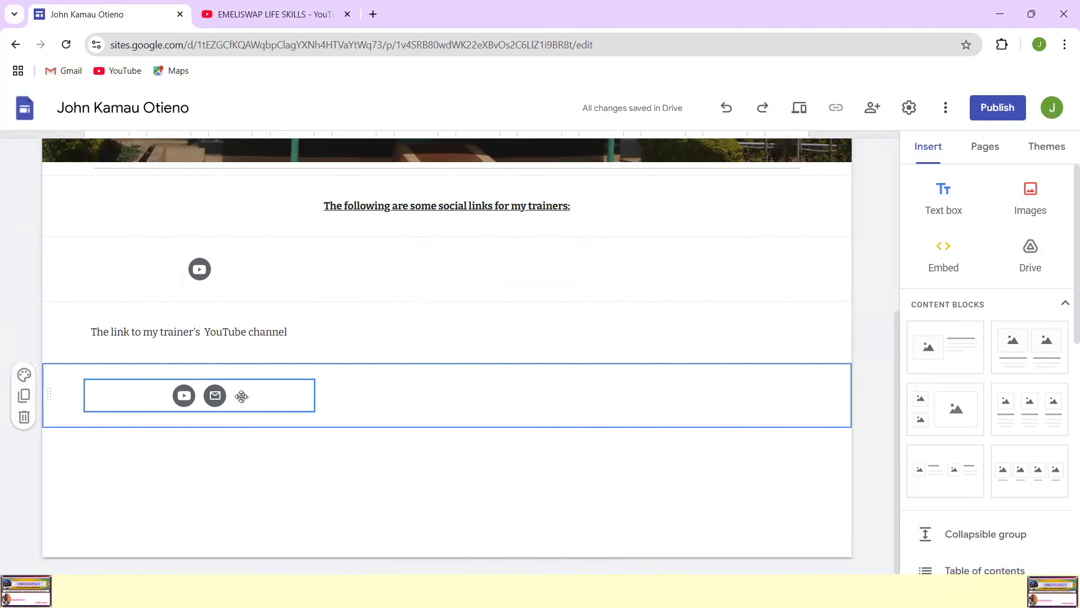
drag(270, 400, 381, 265)
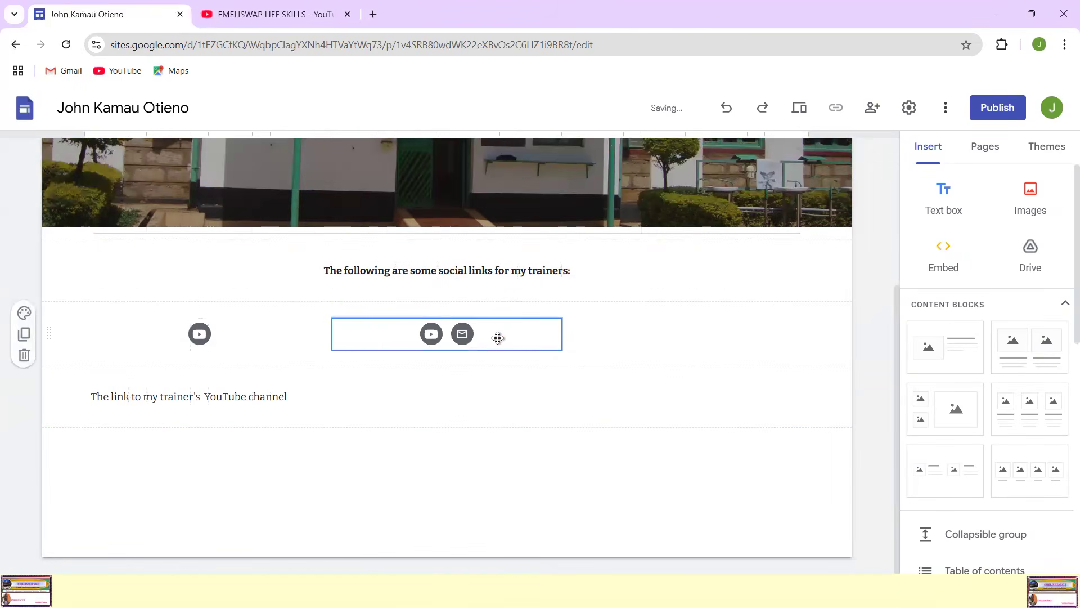
click(495, 406)
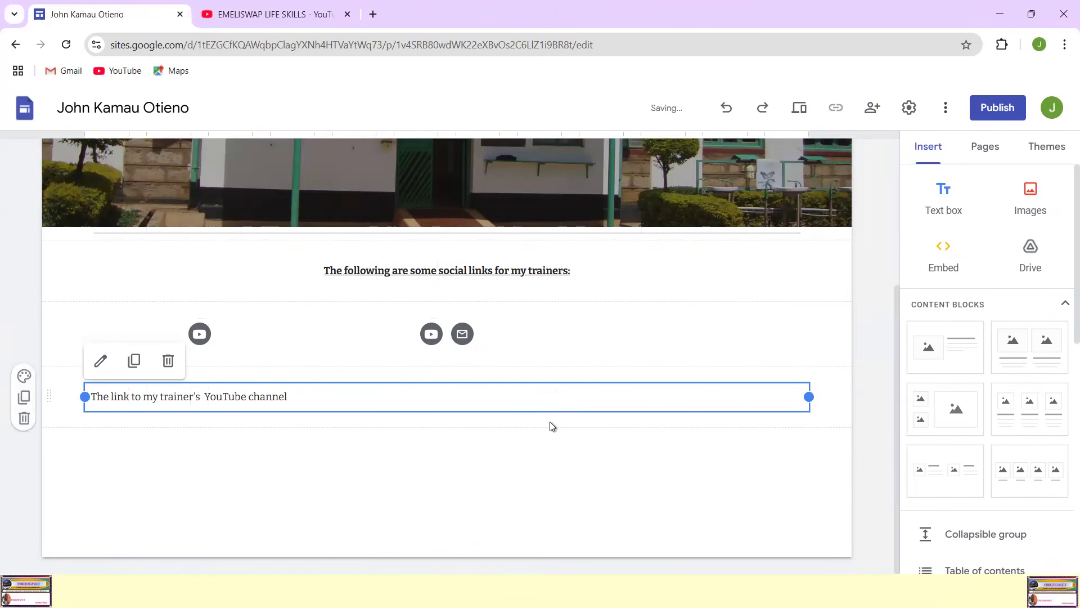
Step: Delete the caption about the trainer's YouTube channel and the YouTube-only social links block
click(316, 380)
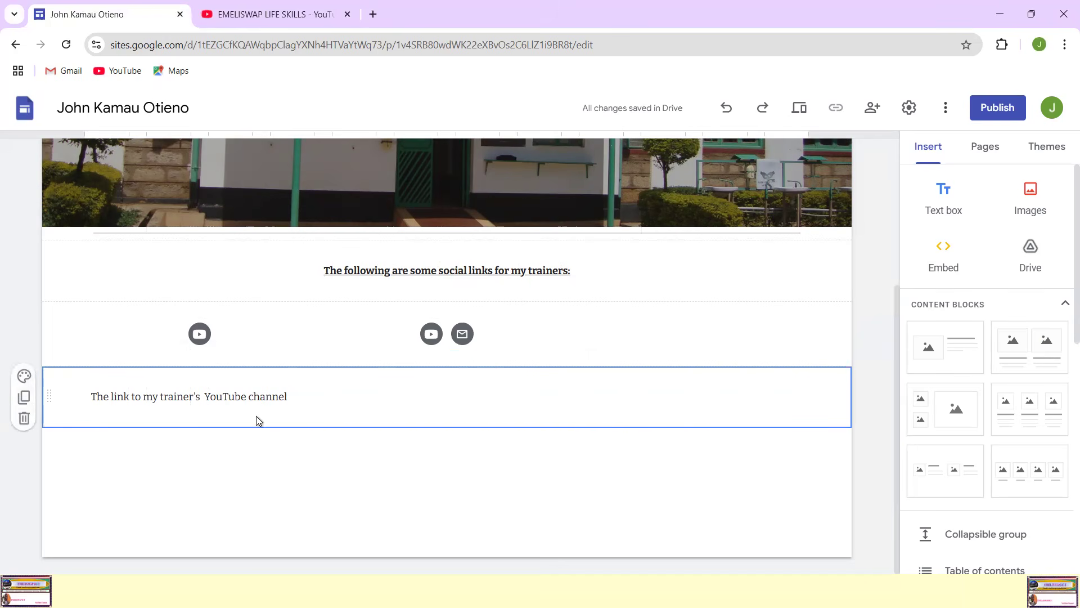
key(Delete)
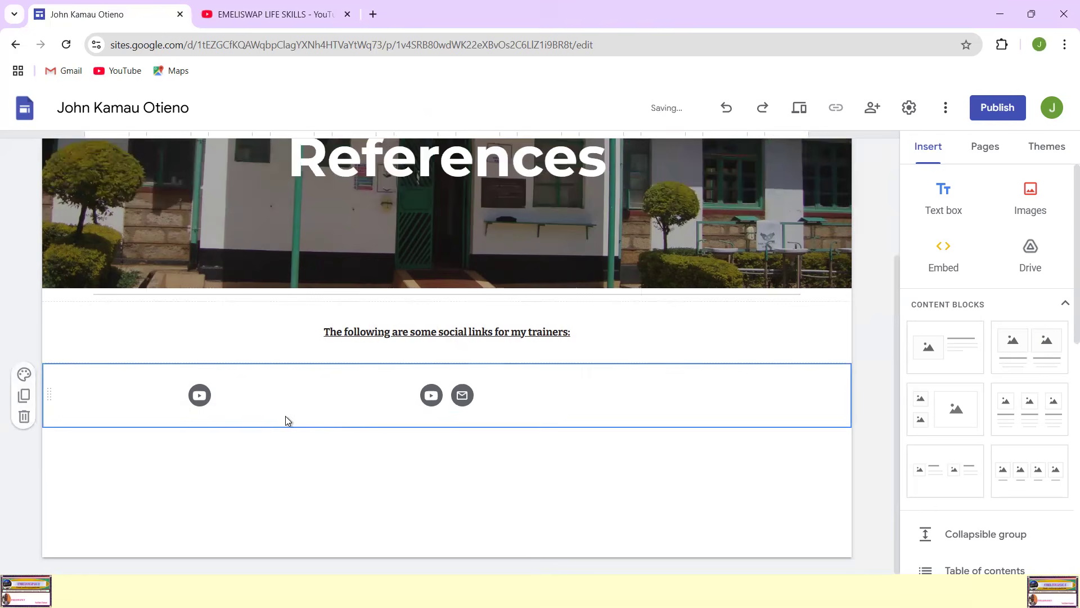
click(193, 387)
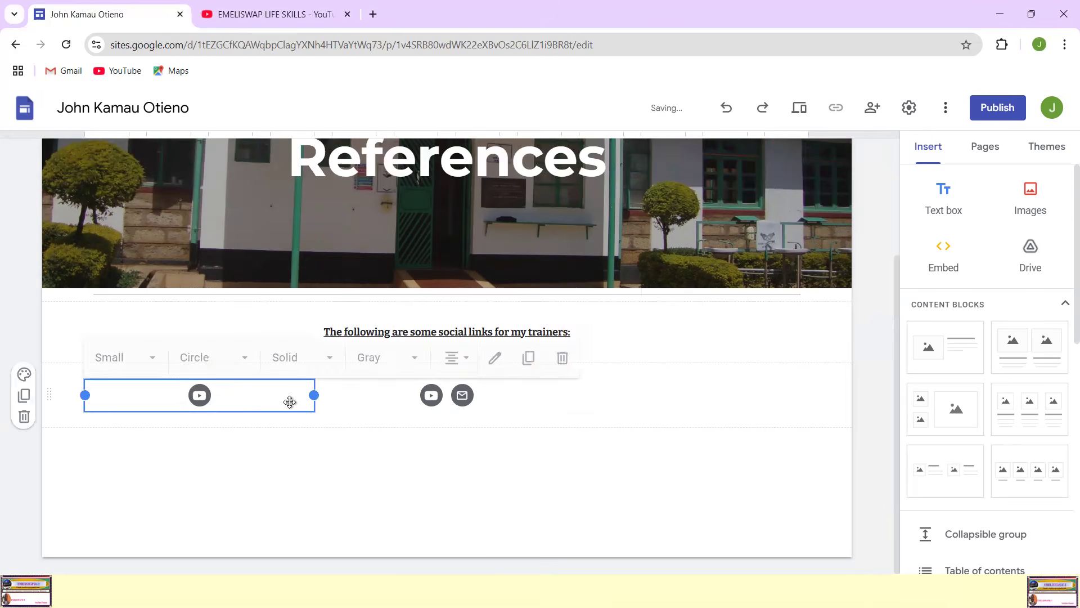
key(Delete)
click(476, 484)
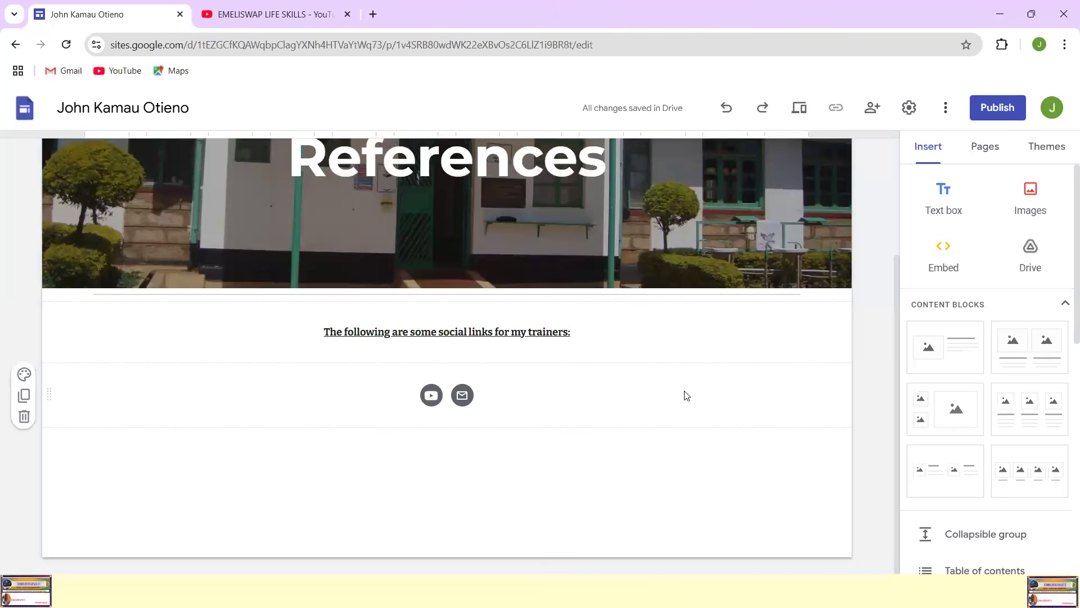
Step: Preview the site and examine the Home page's banner, images and captions
scroll(683, 394, up, 3)
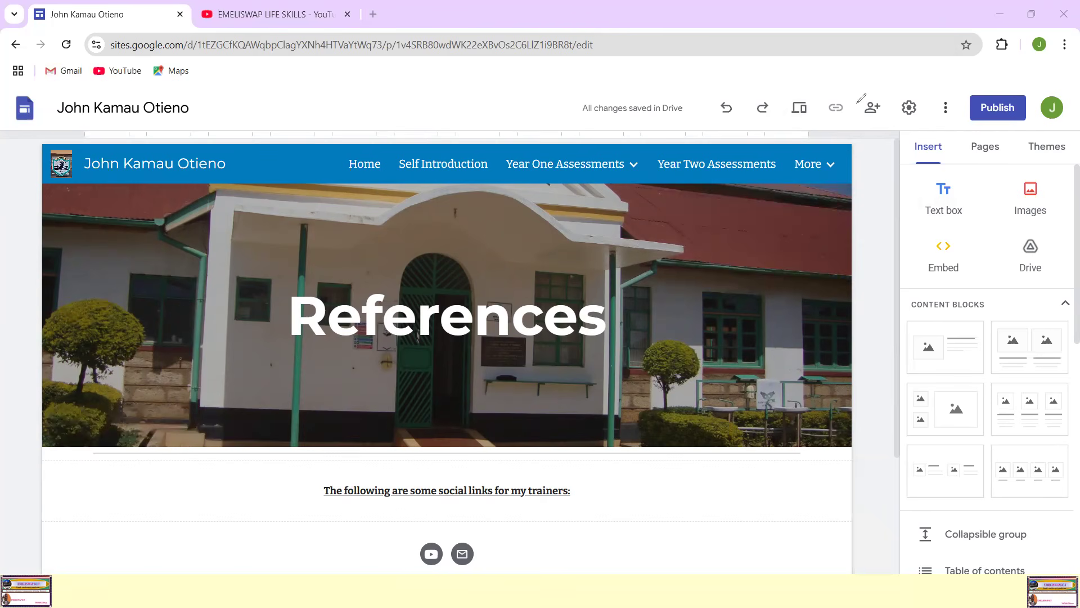
mouse_move(809, 91)
mouse_down()
mouse_move(799, 89)
mouse_move(811, 90)
mouse_up()
click(800, 110)
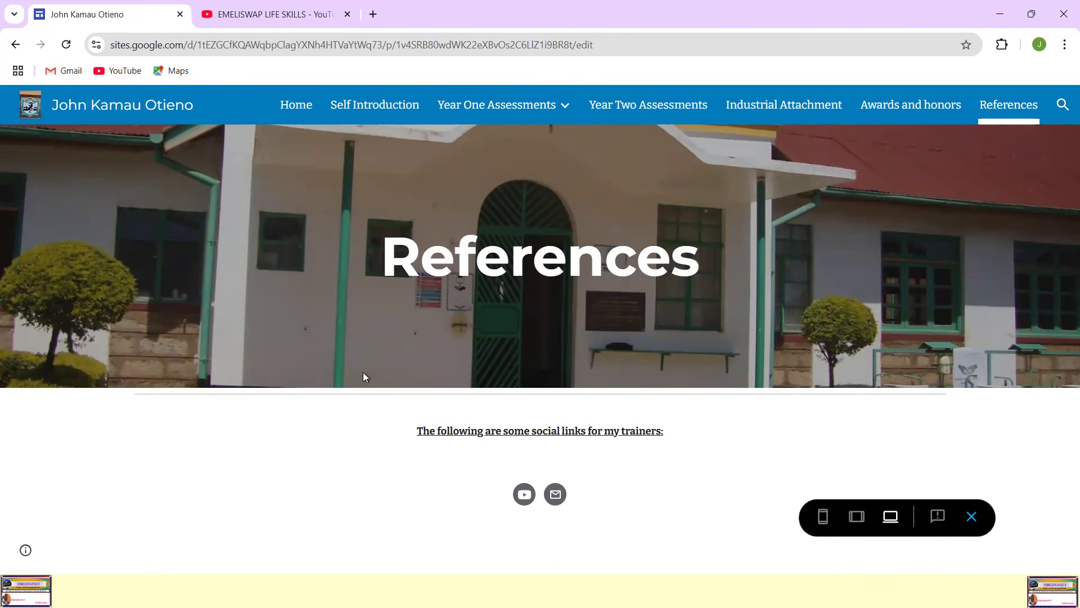
click(291, 107)
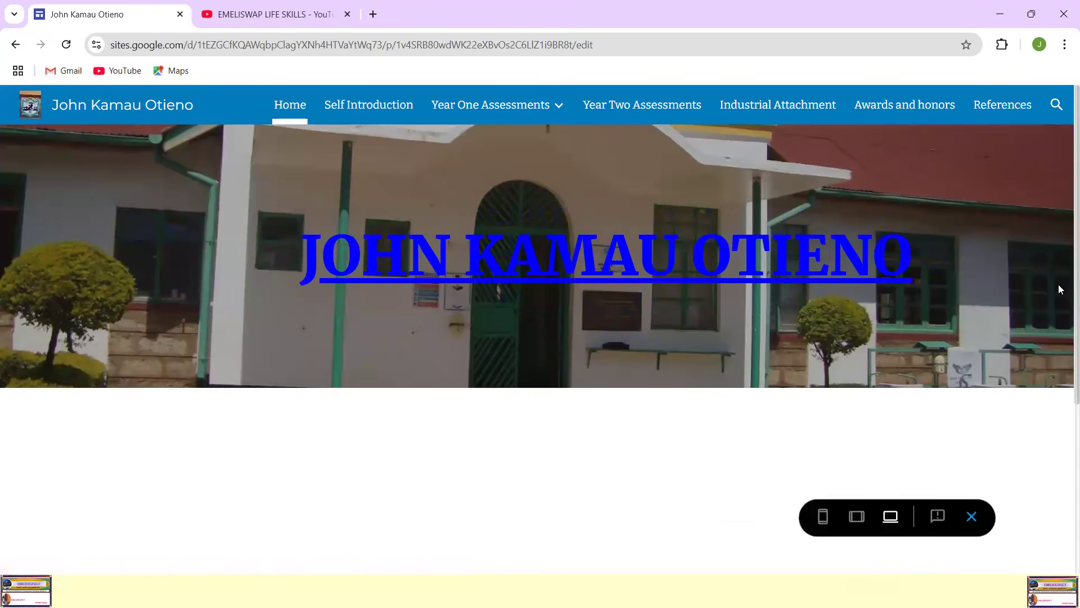
scroll(1061, 288, down, 2)
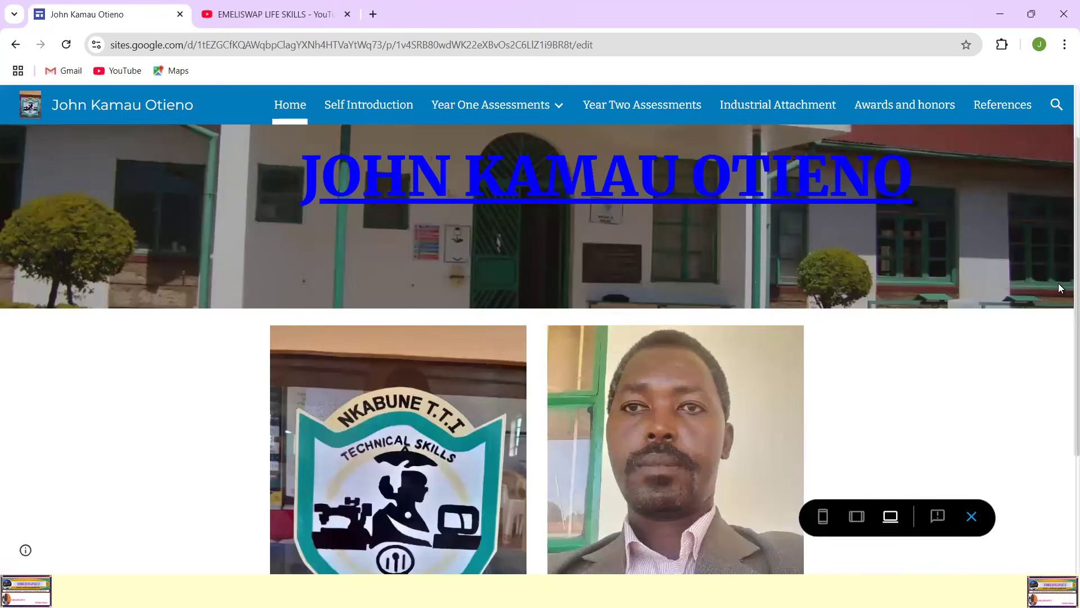
scroll(1061, 288, down, 3)
scroll(1061, 288, up, 4)
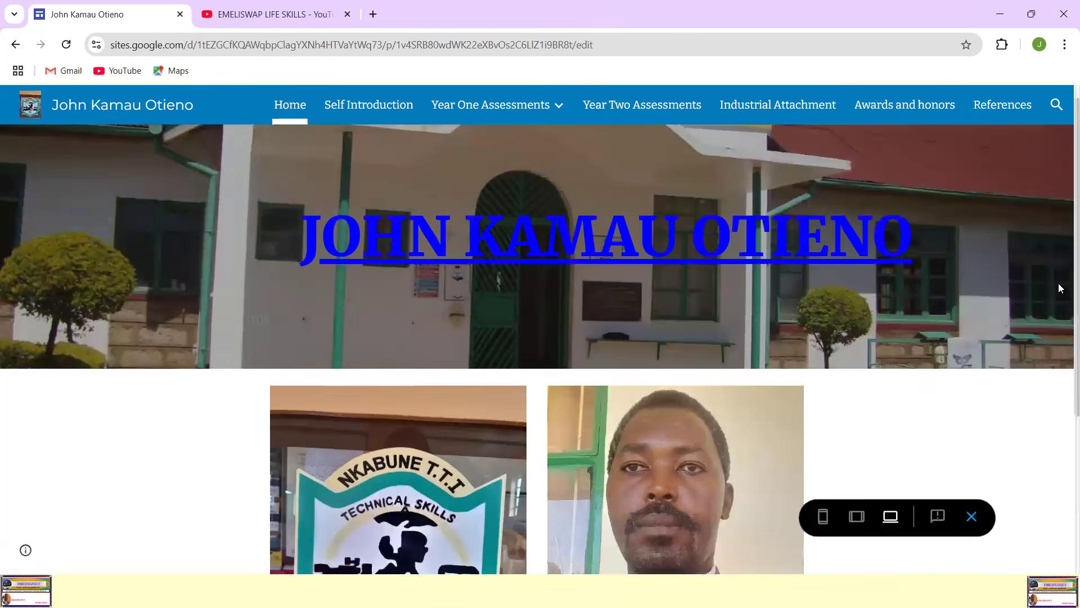
scroll(1059, 287, down, 4)
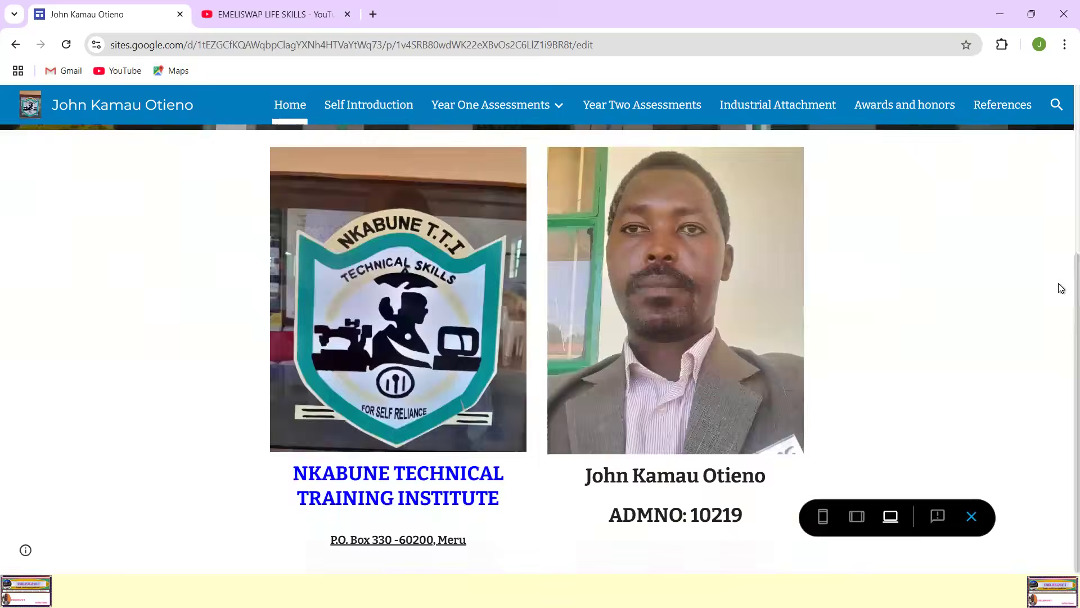
scroll(1060, 286, up, 4)
Step: Examine the Self Introduction page's banner, photo and "Who am i?" text in the preview
click(374, 107)
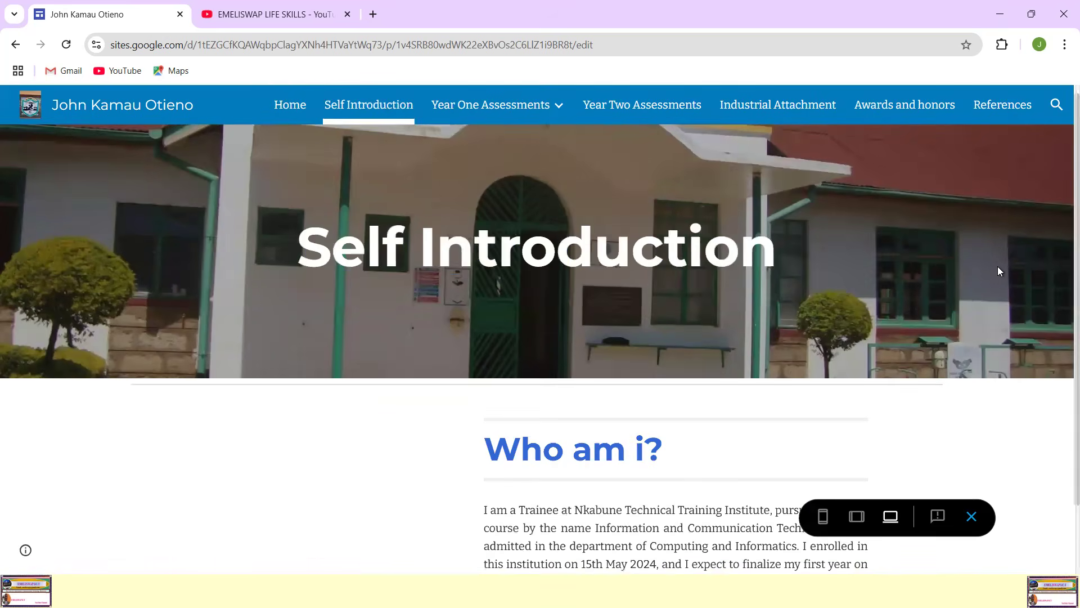
scroll(999, 271, down, 2)
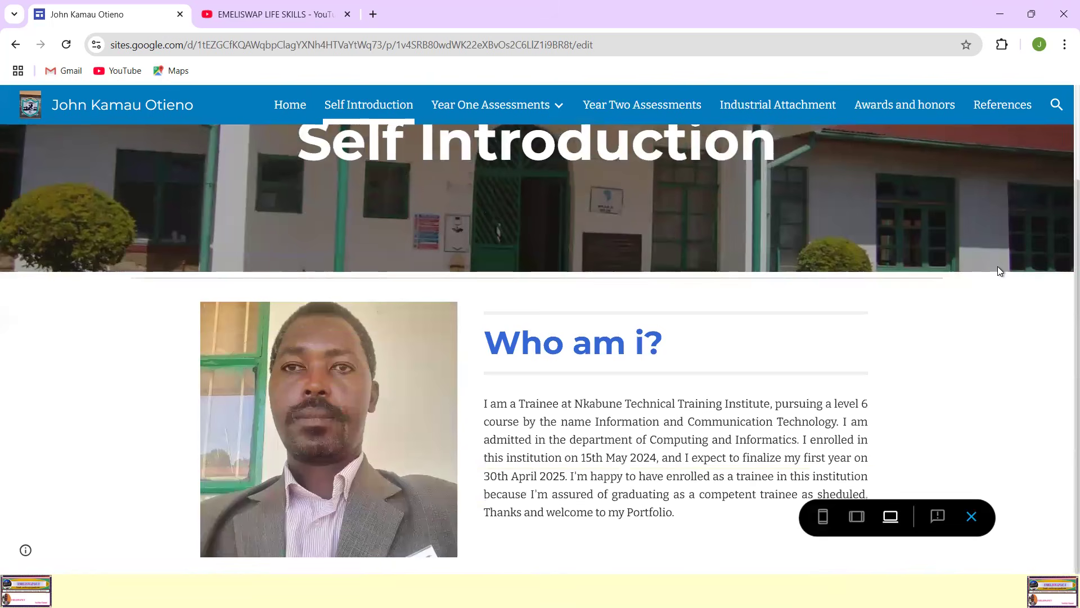
scroll(995, 271, up, 2)
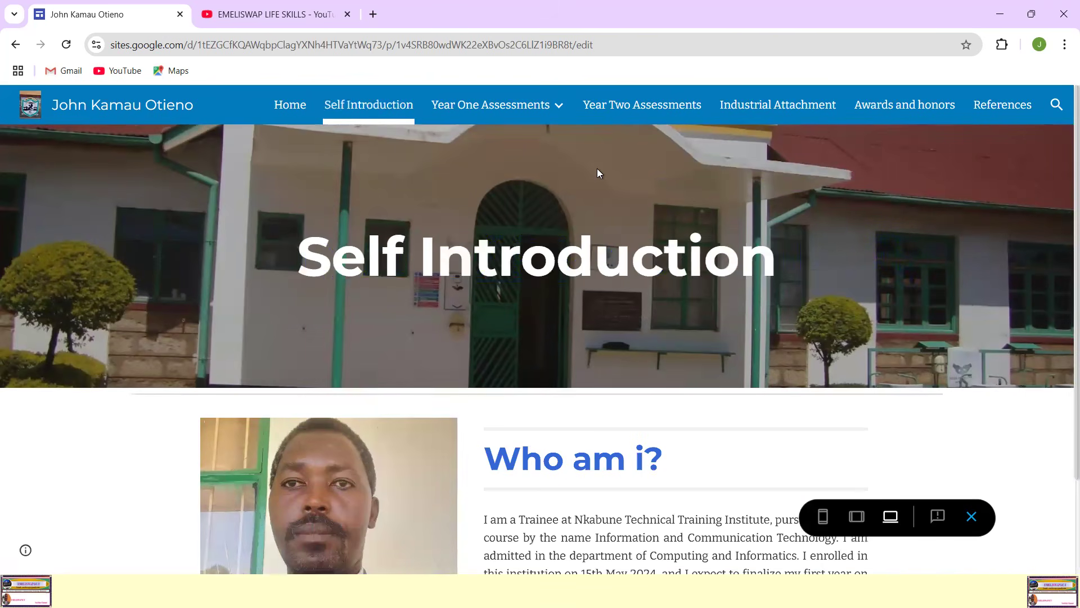
Step: Open the Theory Assessments page under Develop Computer Program and examine its assessment image
mouse_move(543, 111)
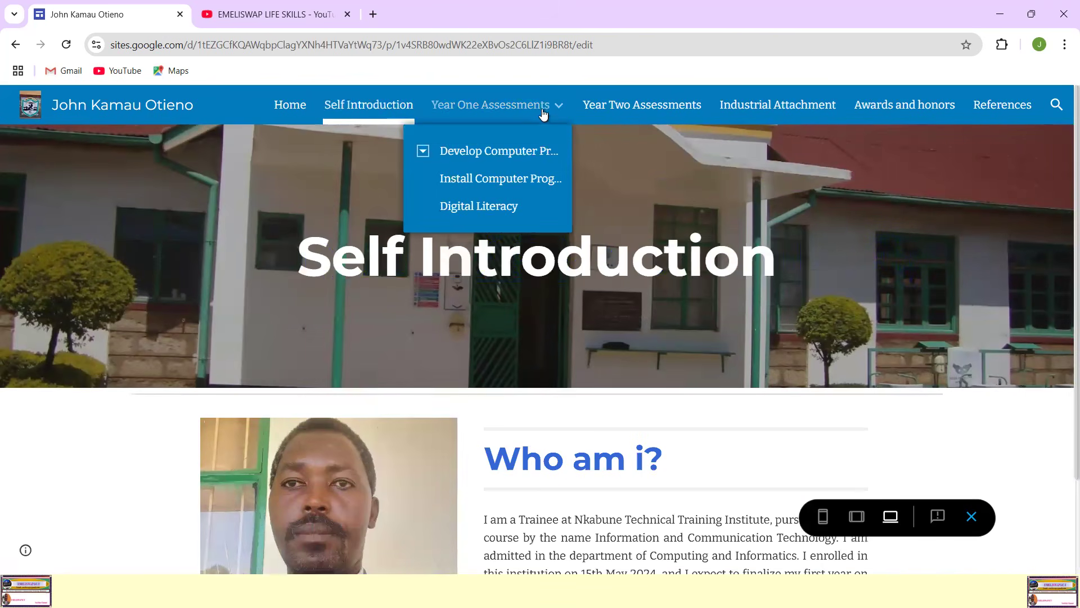
click(476, 154)
mouse_move(516, 103)
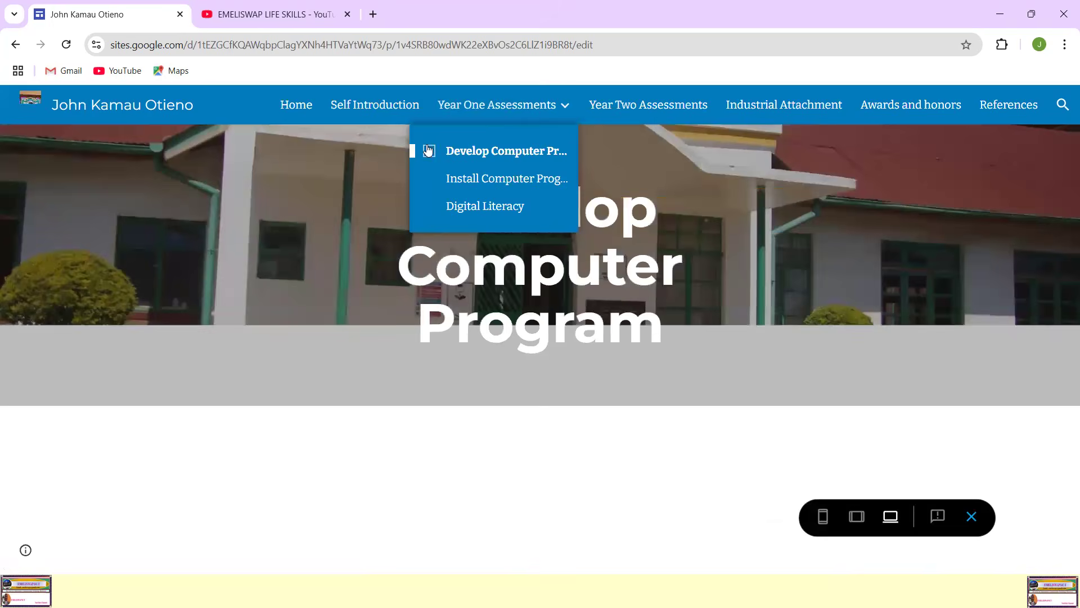
click(428, 153)
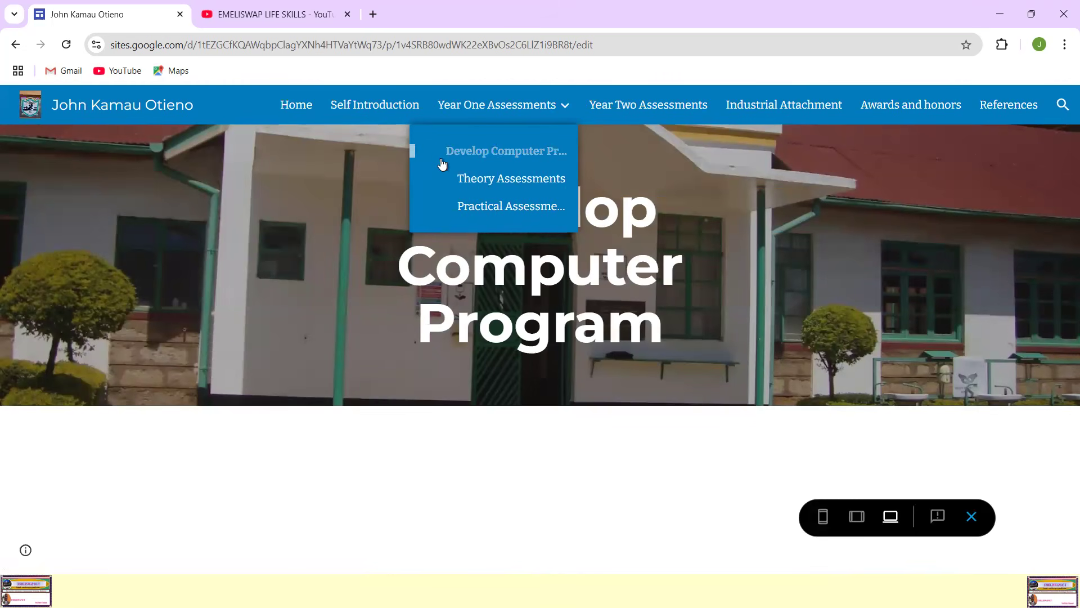
click(487, 179)
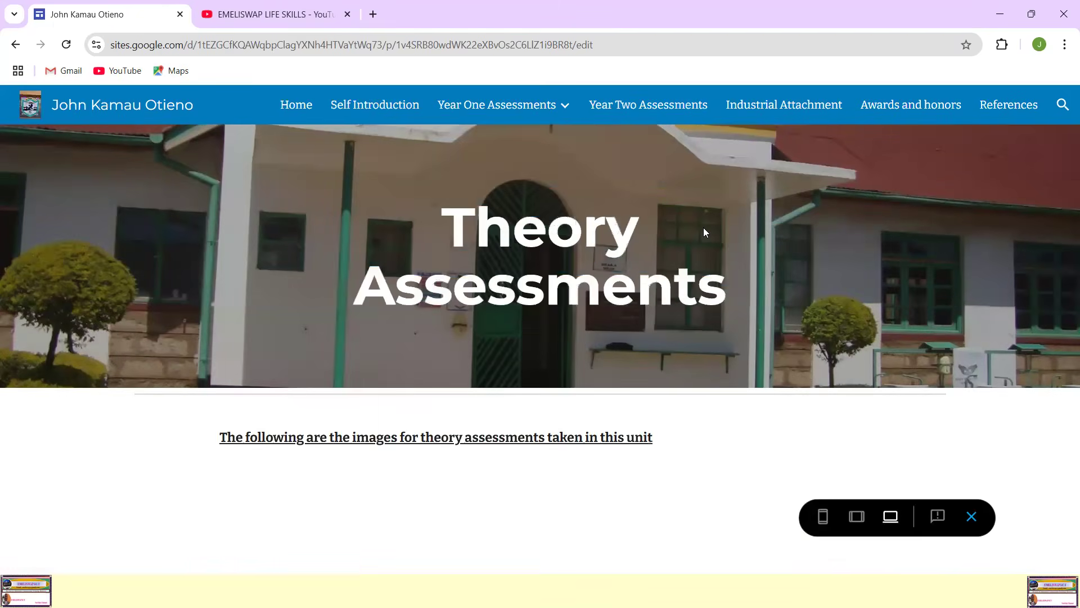
scroll(853, 322, down, 5)
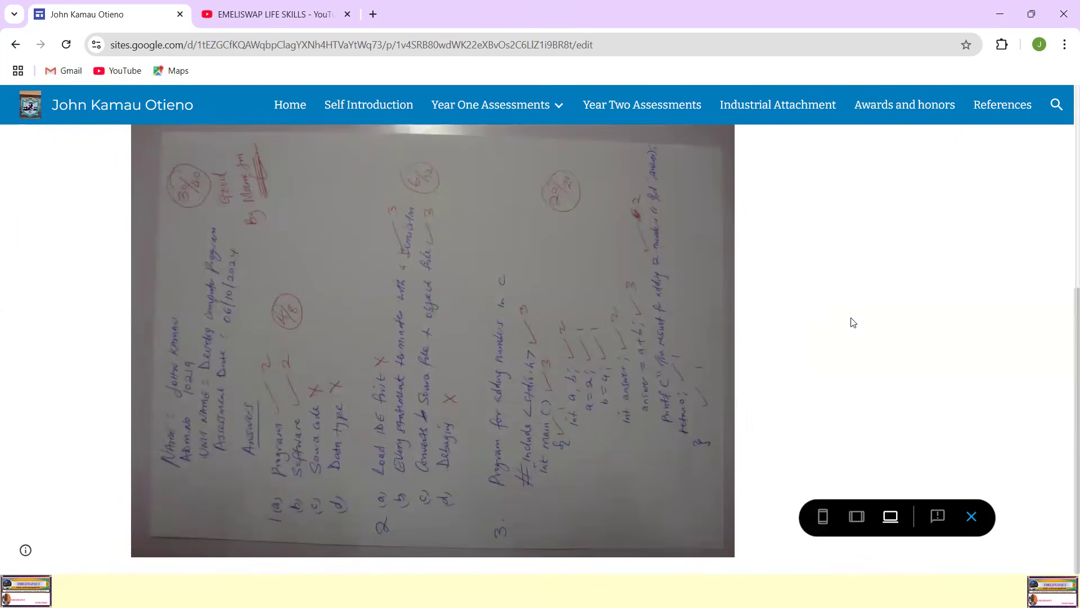
scroll(853, 322, up, 5)
Step: Open the Practical Assessments page under Develop Computer Program and examine its embedded media and caption
mouse_move(459, 117)
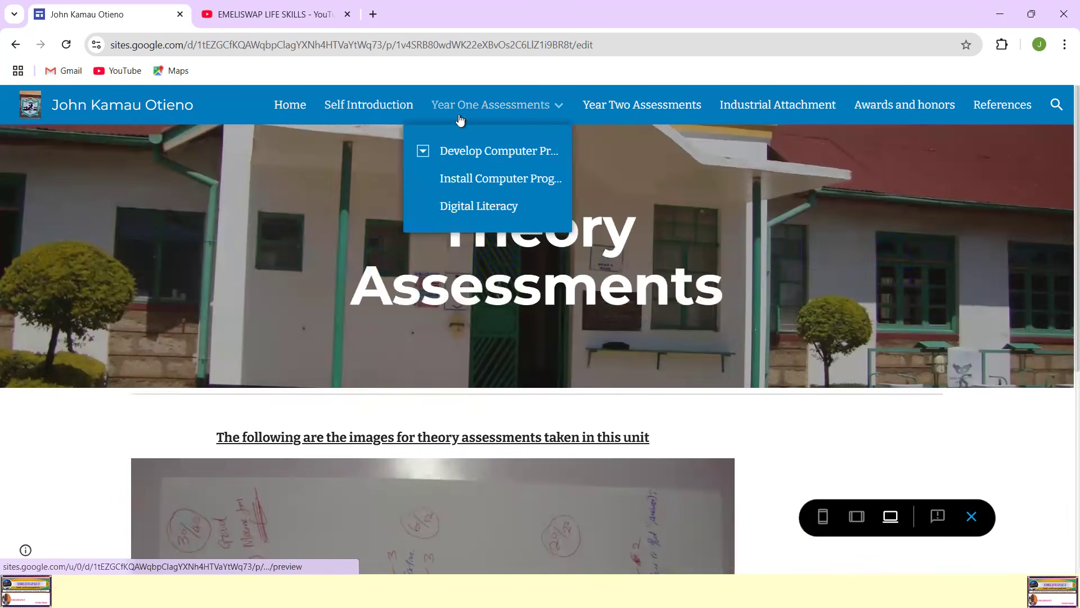
click(426, 150)
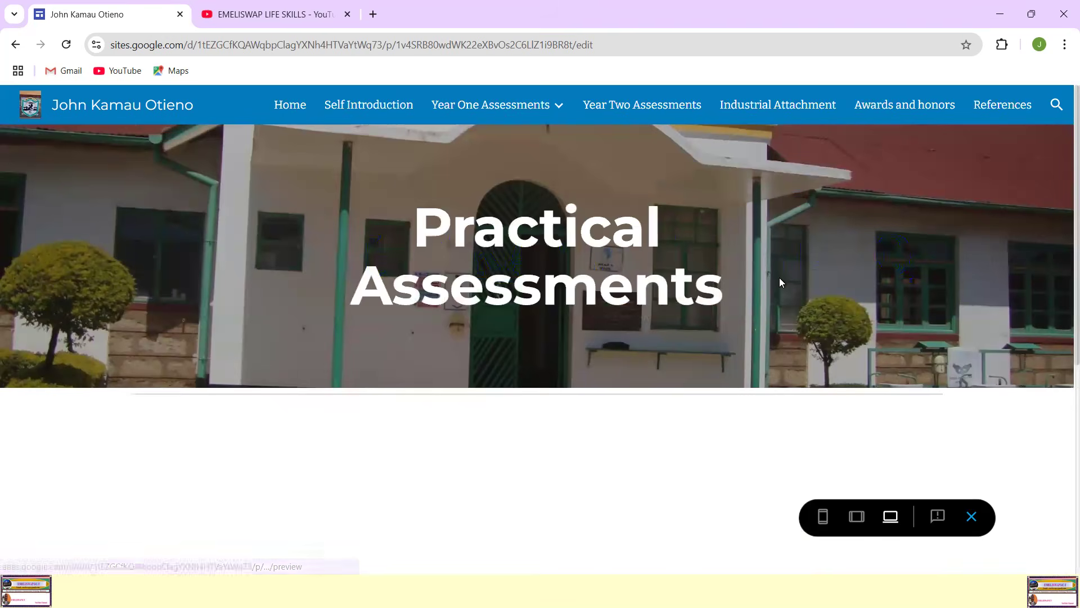
scroll(779, 282, down, 5)
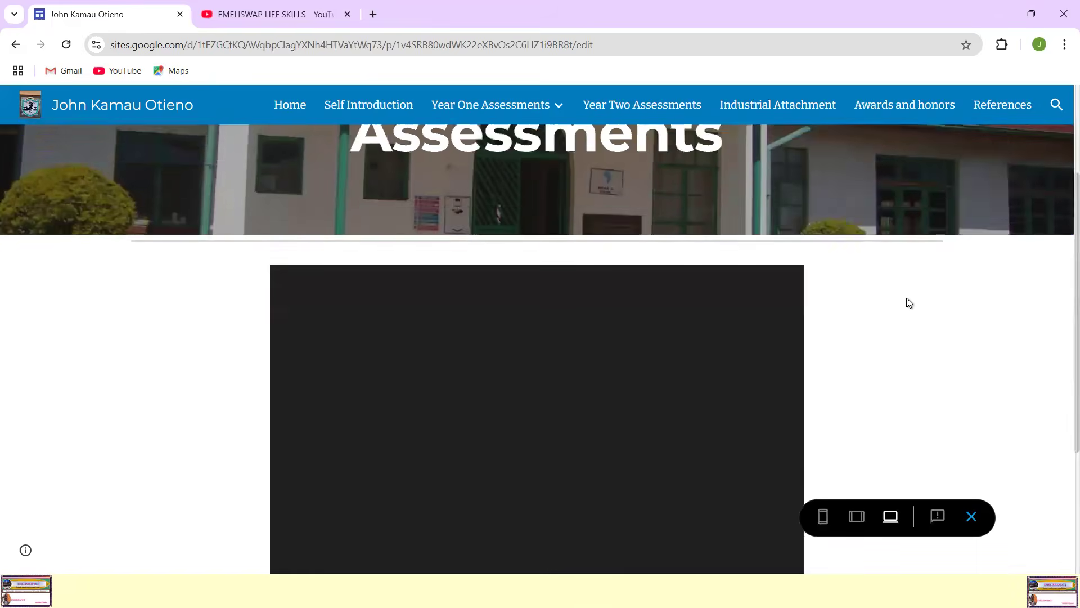
scroll(909, 302, down, 2)
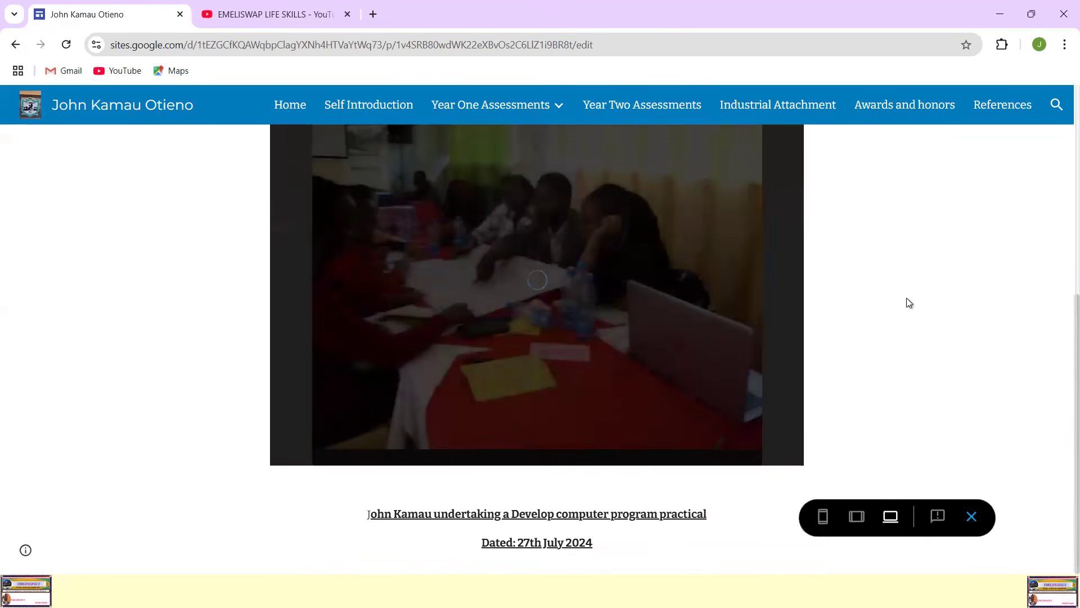
scroll(909, 302, up, 5)
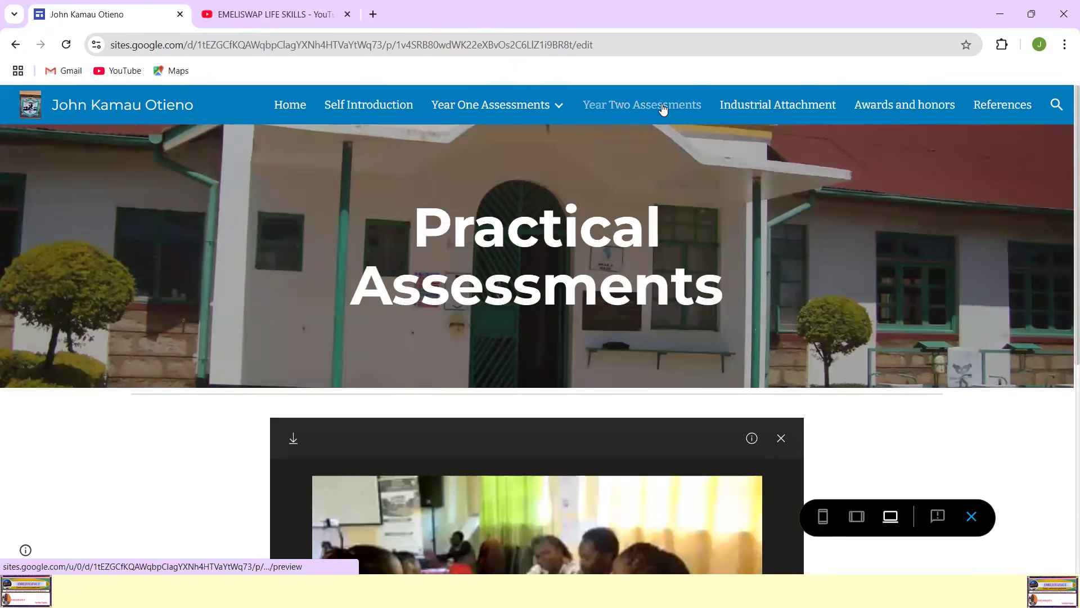
Step: View the Year Two Assessments and Industrial Attachment pages in the preview
click(718, 107)
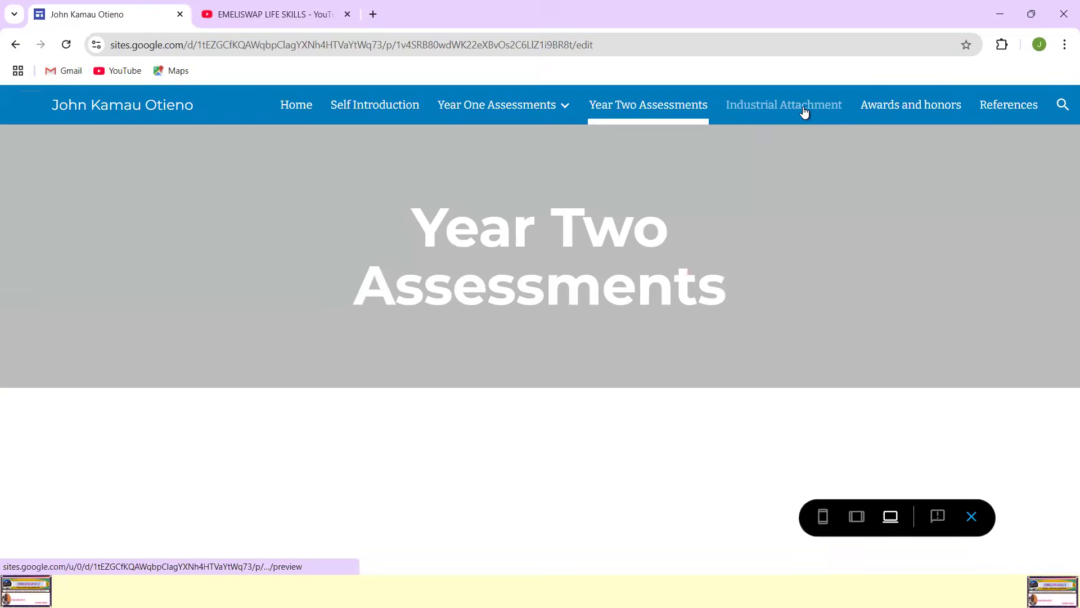
click(794, 110)
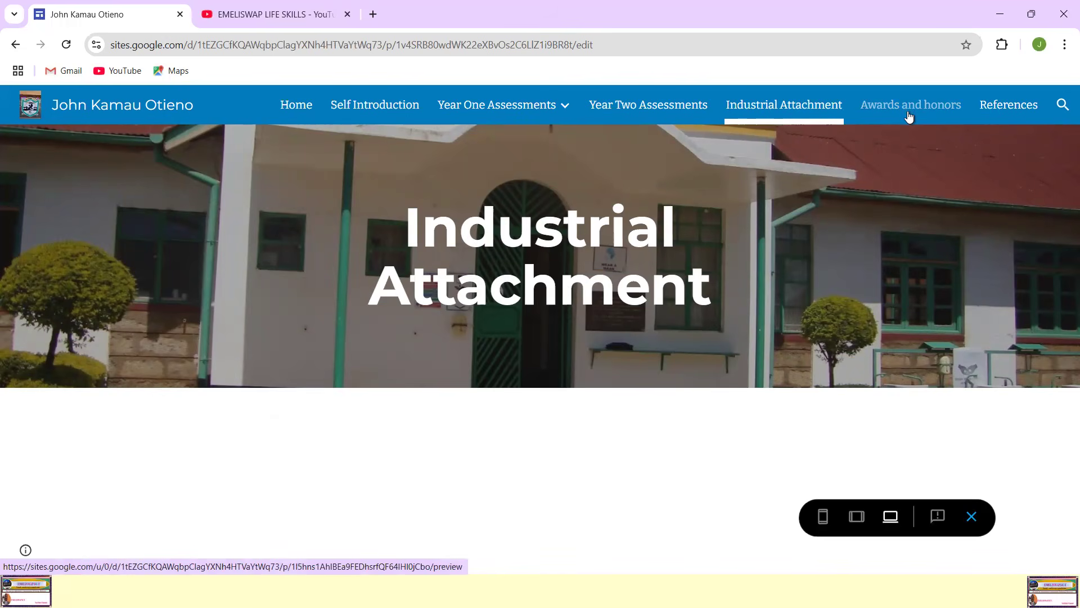
Step: Open the References page, test the trainers' e-mail social link, and return to the site preview
click(1003, 107)
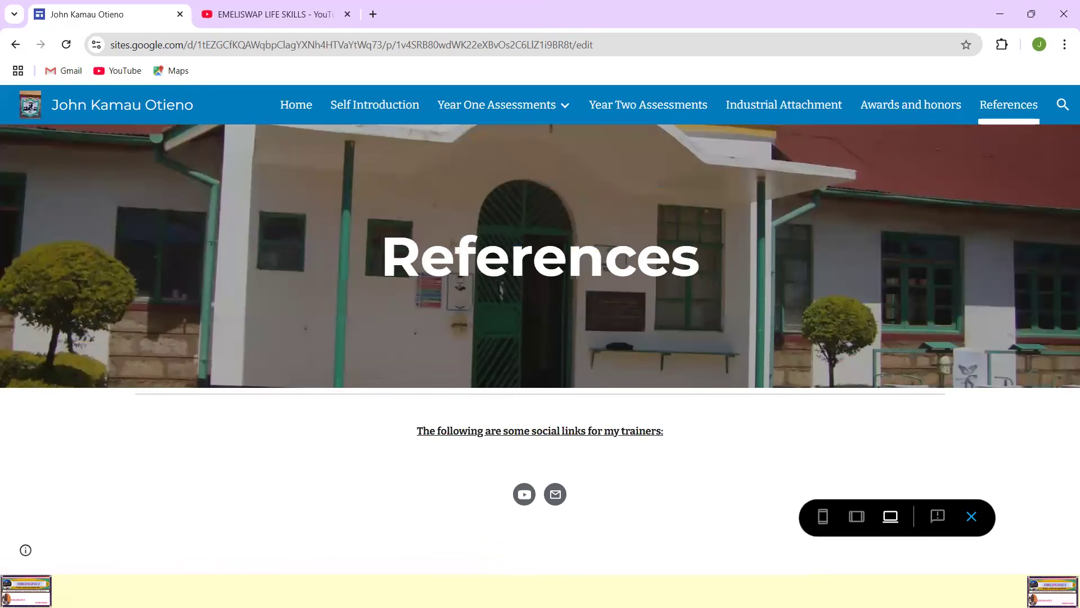
click(555, 495)
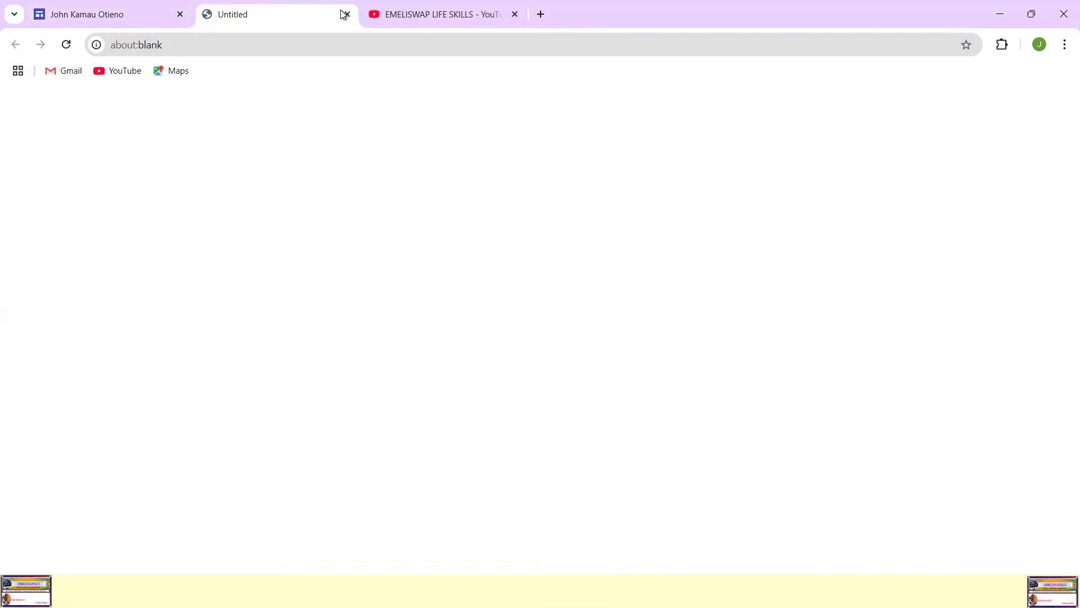
click(149, 16)
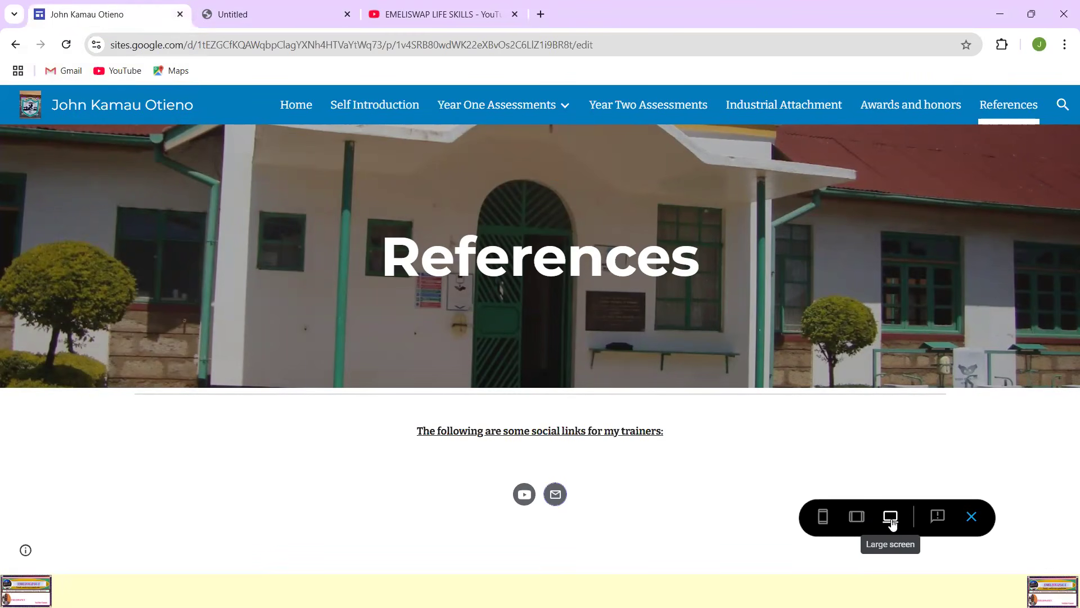
Step: Switch the preview to tablet size and examine the Home page's banner, images and captions
click(856, 518)
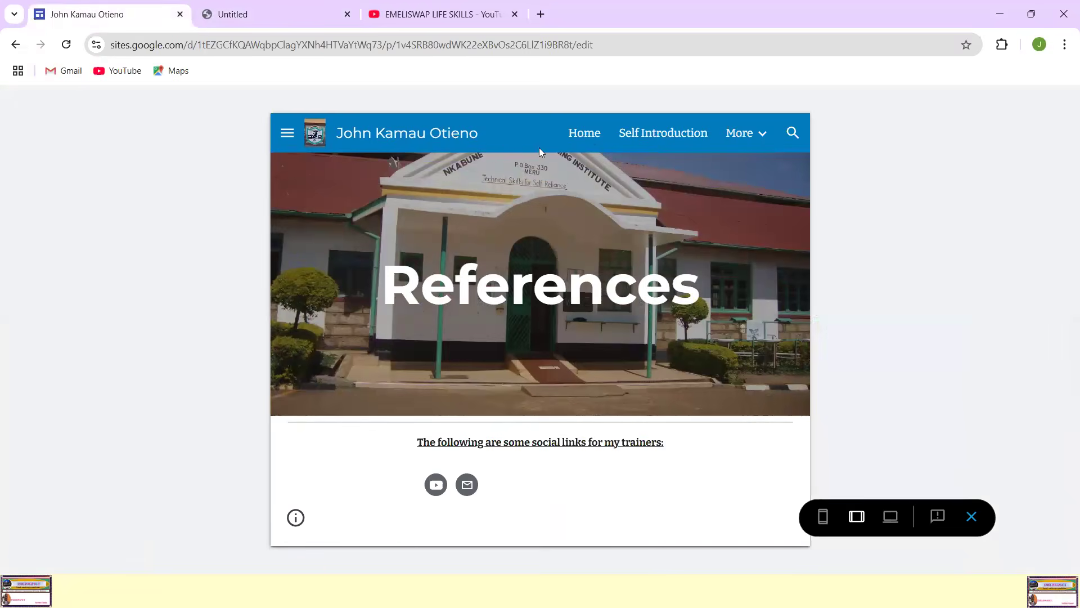
click(588, 138)
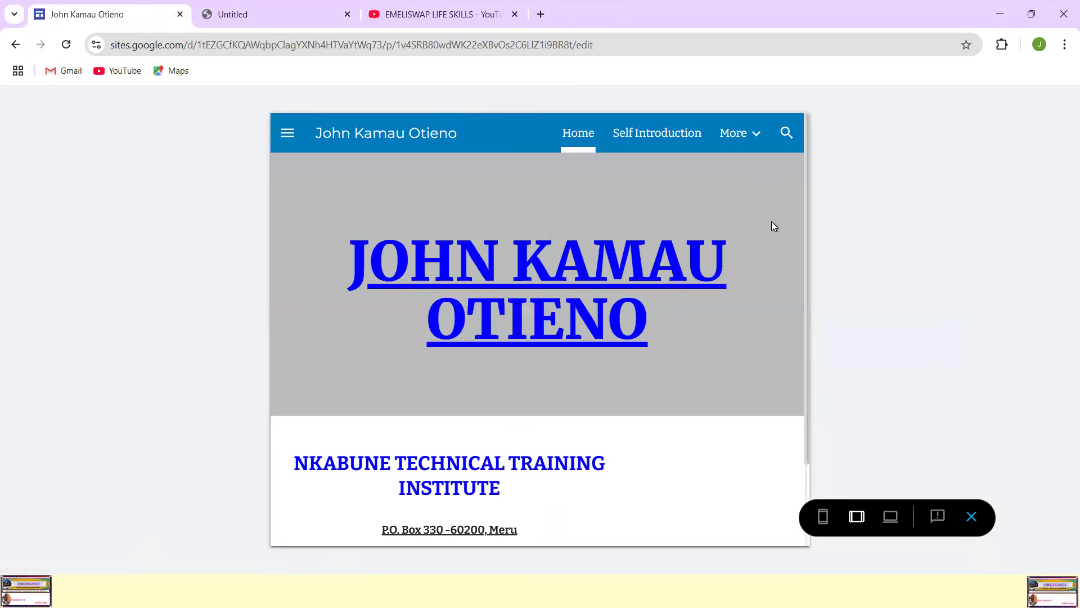
scroll(732, 254, down, 6)
scroll(732, 254, up, 4)
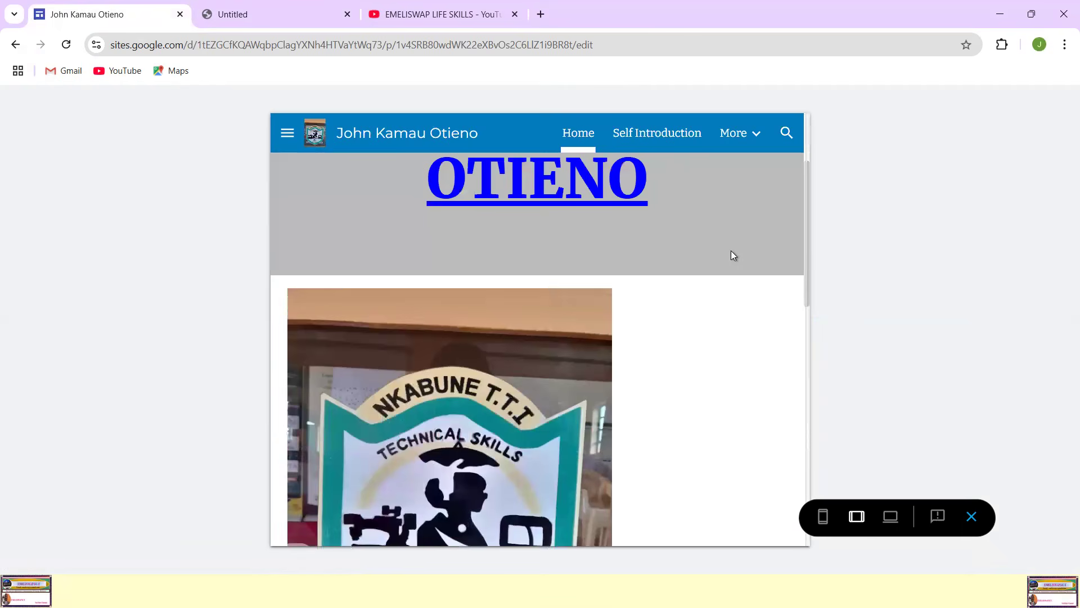
scroll(732, 255, up, 3)
scroll(732, 255, down, 4)
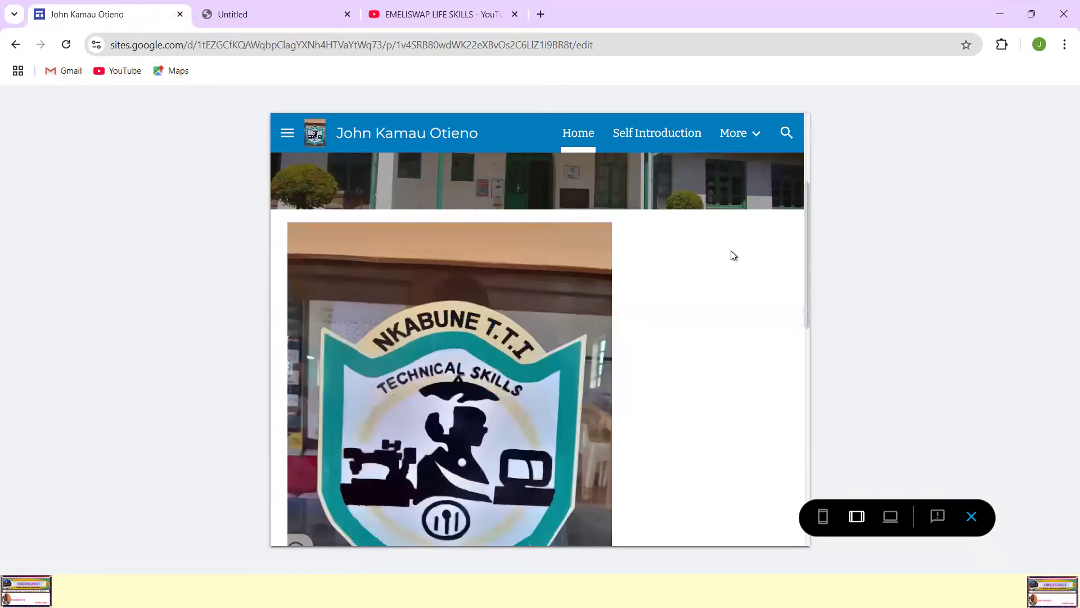
scroll(733, 255, down, 9)
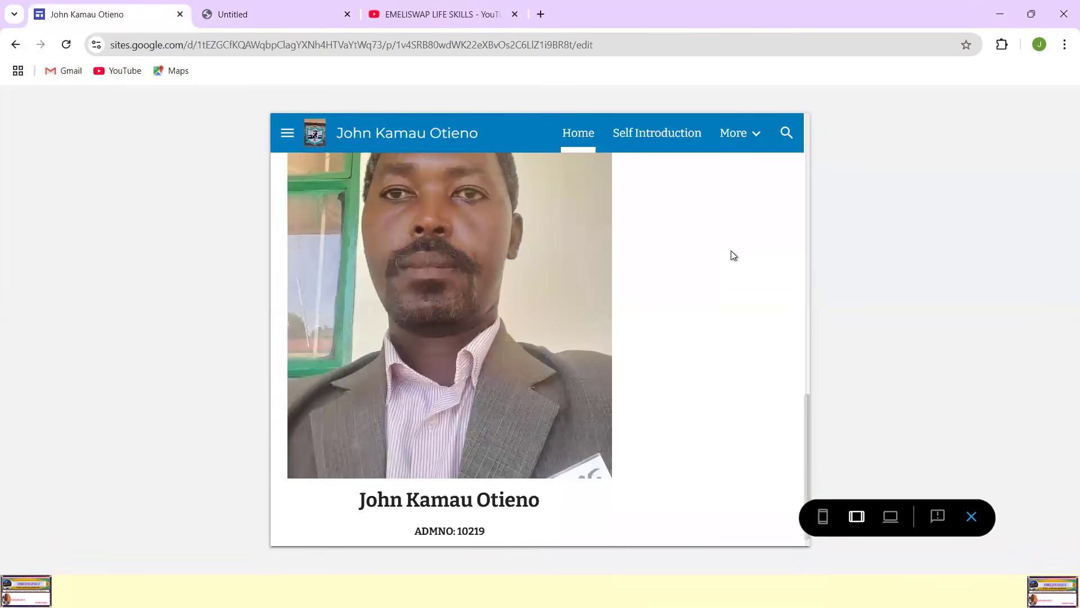
scroll(732, 254, up, 10)
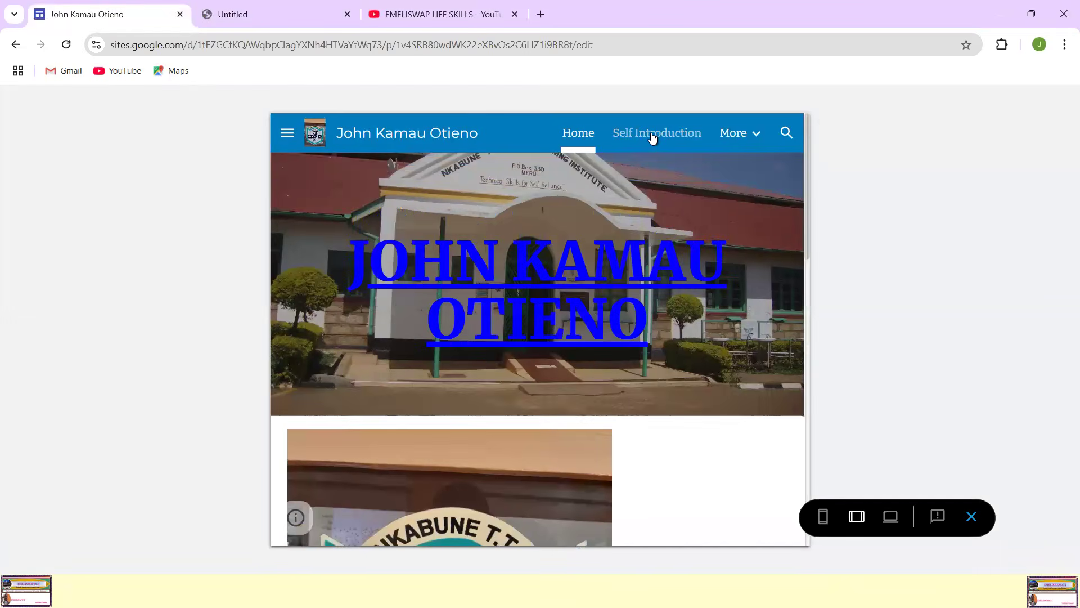
Step: Examine the Self Introduction page's layout in the tablet-size preview
click(657, 138)
click(737, 135)
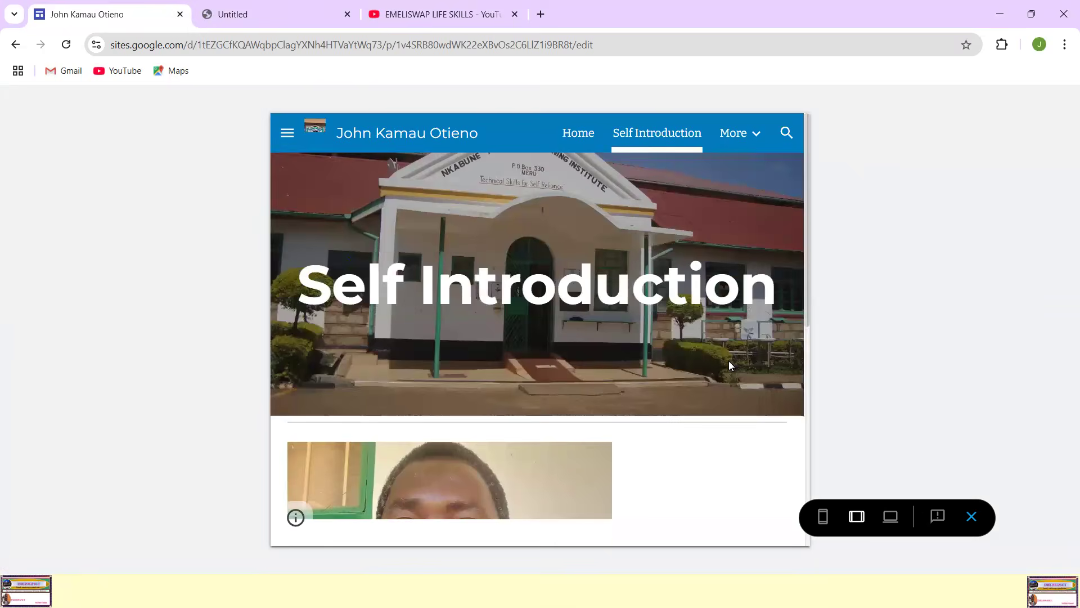
scroll(730, 365, down, 5)
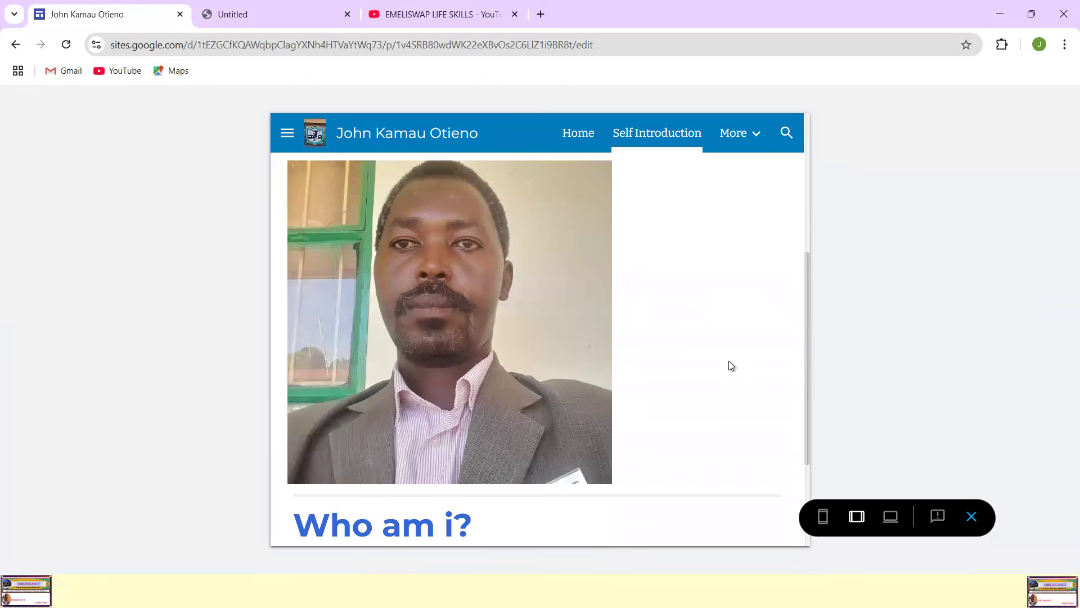
scroll(730, 364, up, 5)
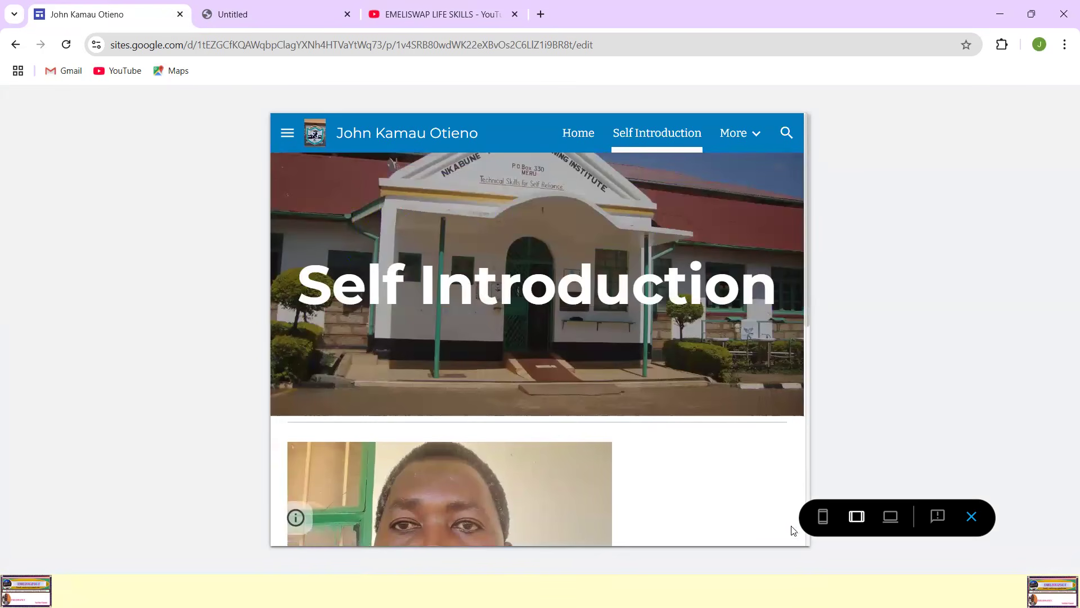
Step: Switch the preview to phone size and examine the Self Introduction page's layout
click(823, 518)
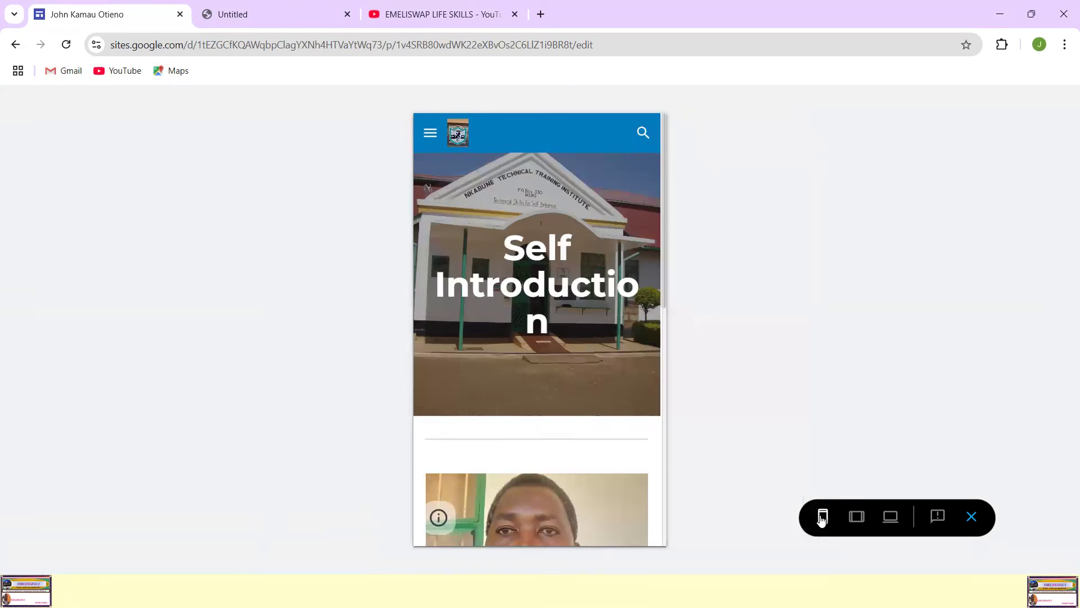
scroll(612, 283, down, 9)
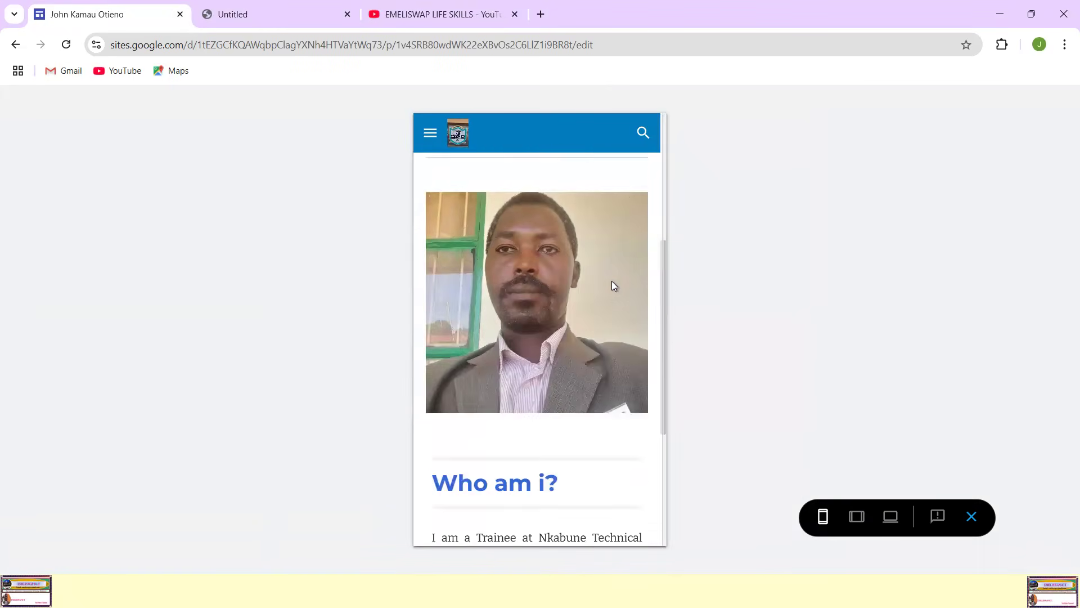
scroll(612, 281, up, 9)
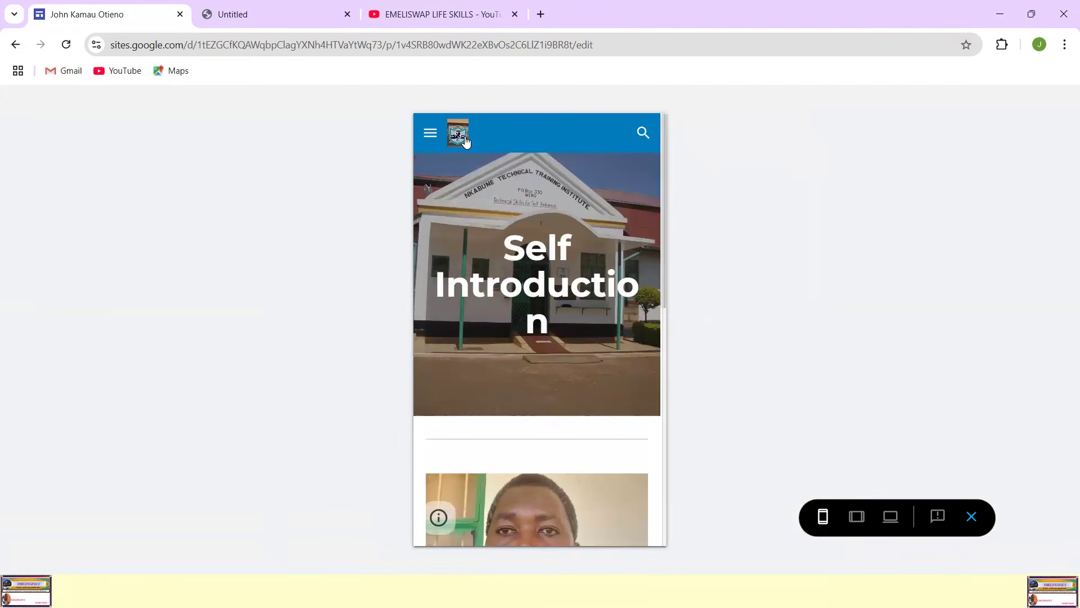
Step: Examine the Home page in the phone-size preview, then exit the preview to the site editor
click(430, 134)
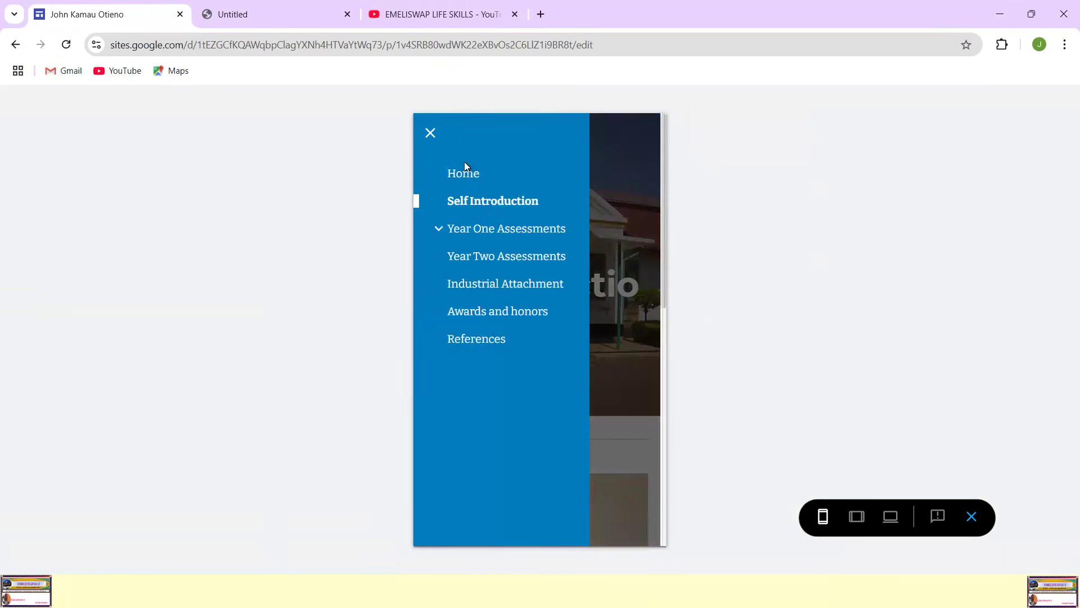
click(470, 175)
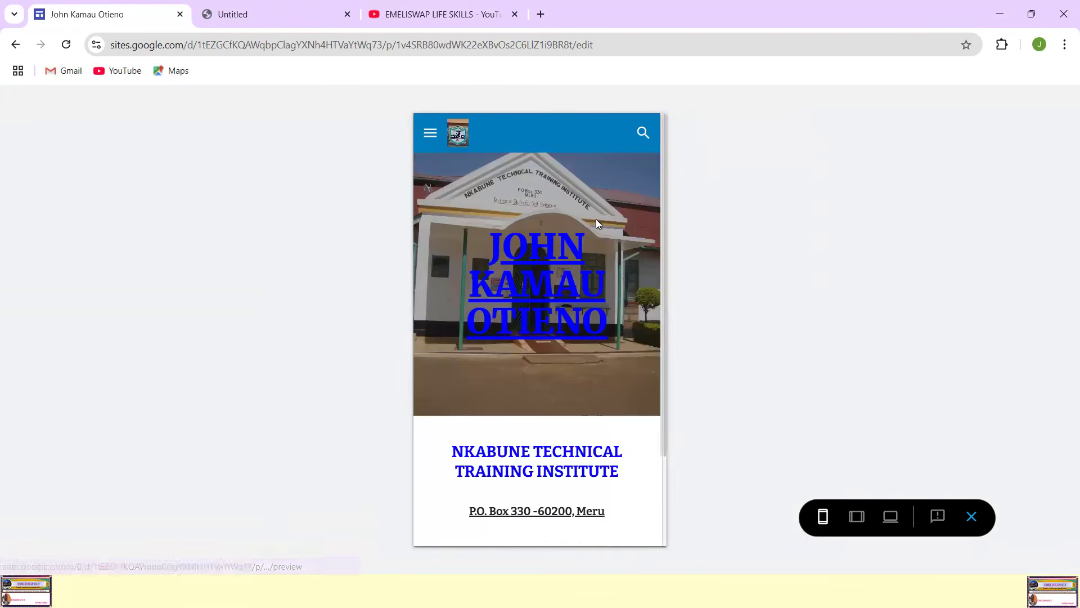
scroll(603, 241, down, 5)
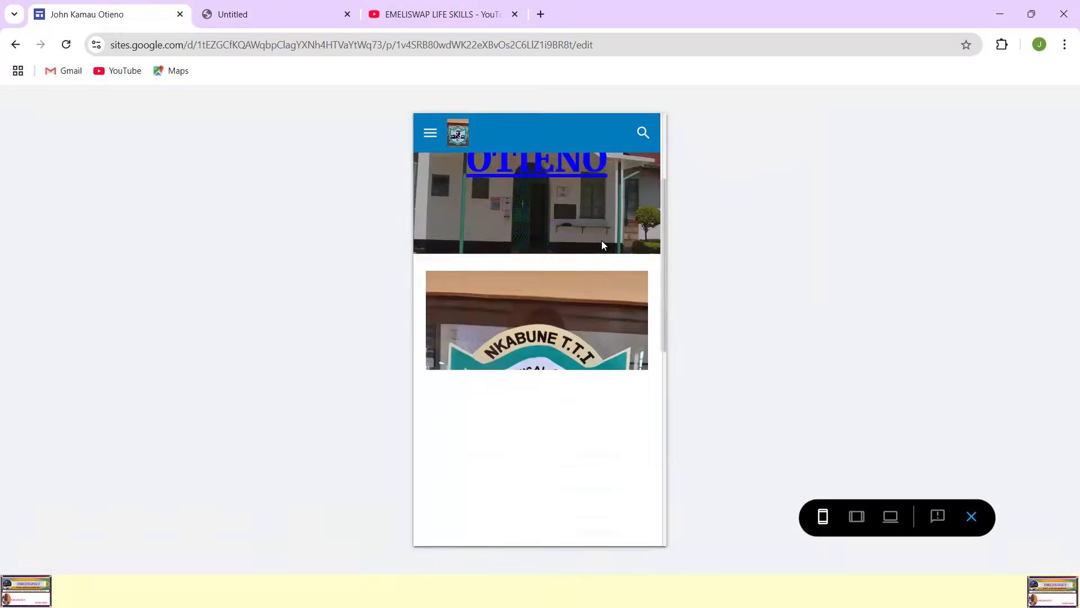
scroll(602, 241, down, 5)
scroll(602, 241, up, 10)
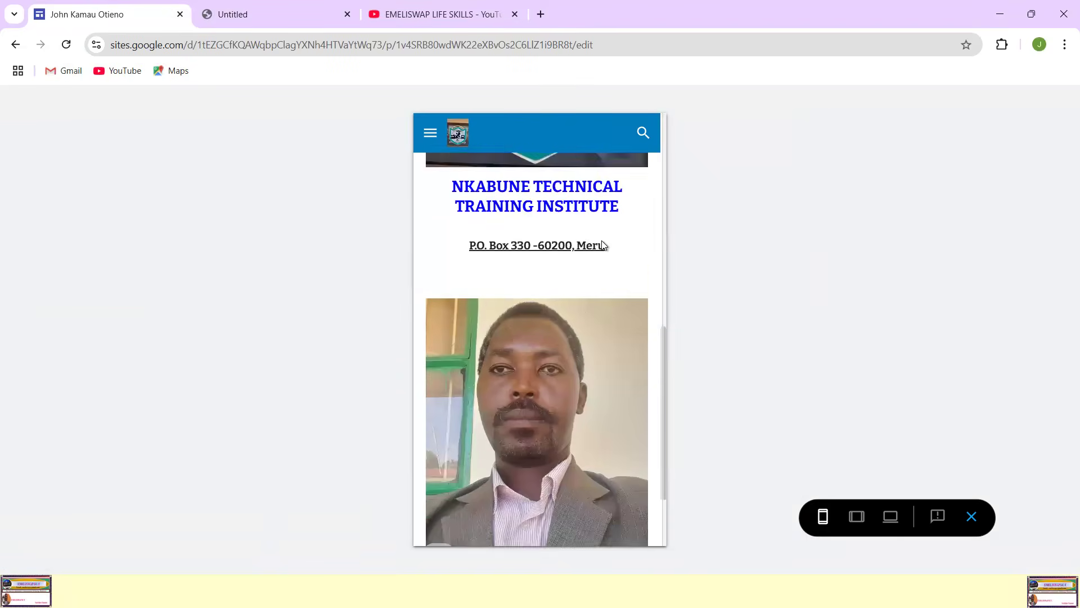
click(970, 519)
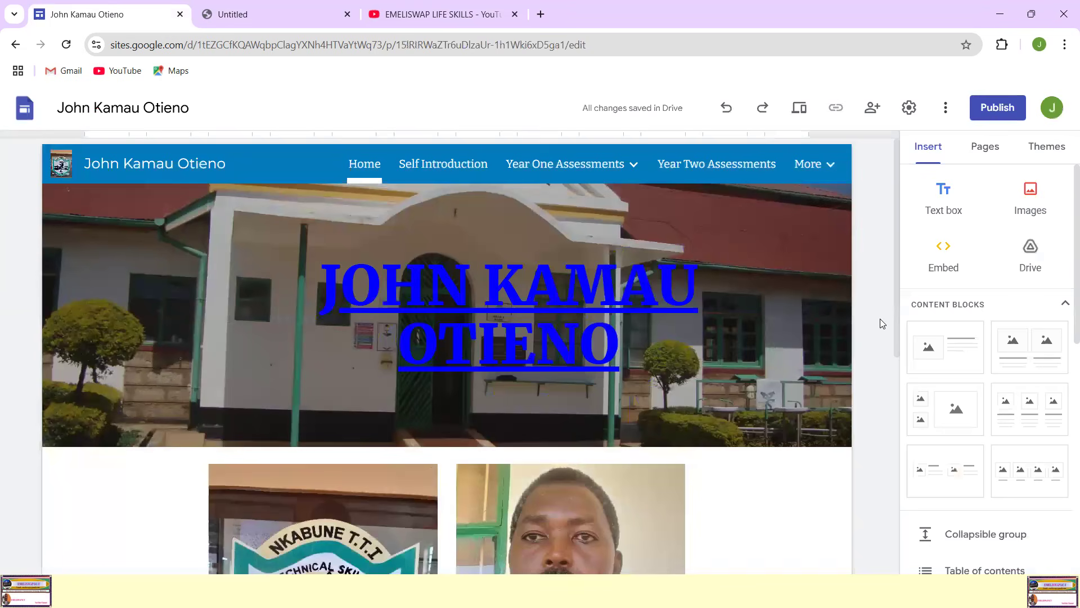
mouse_move(613, 220)
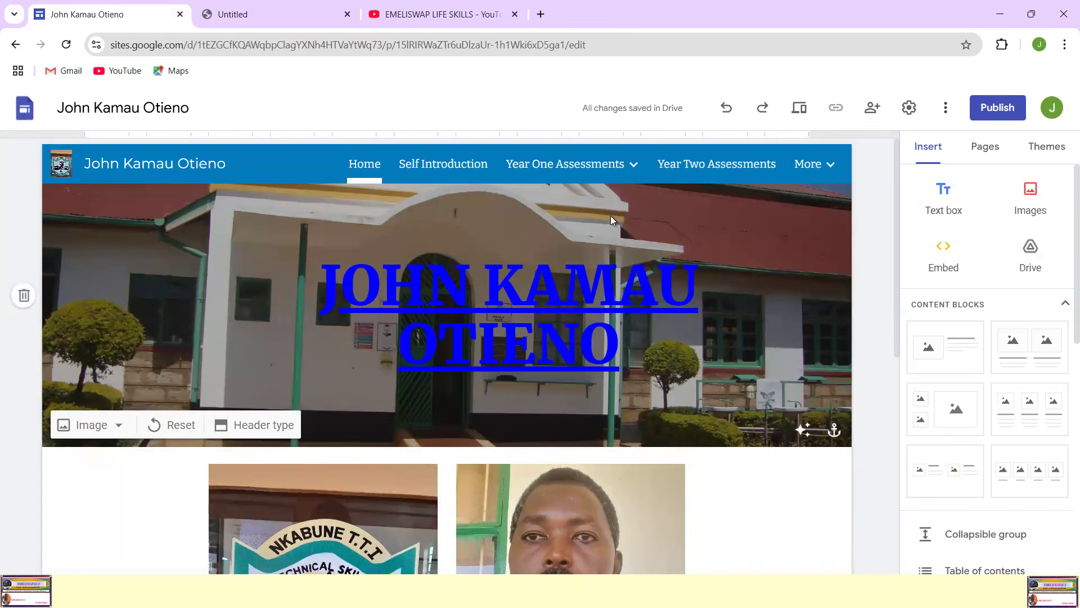
scroll(664, 226, down, 5)
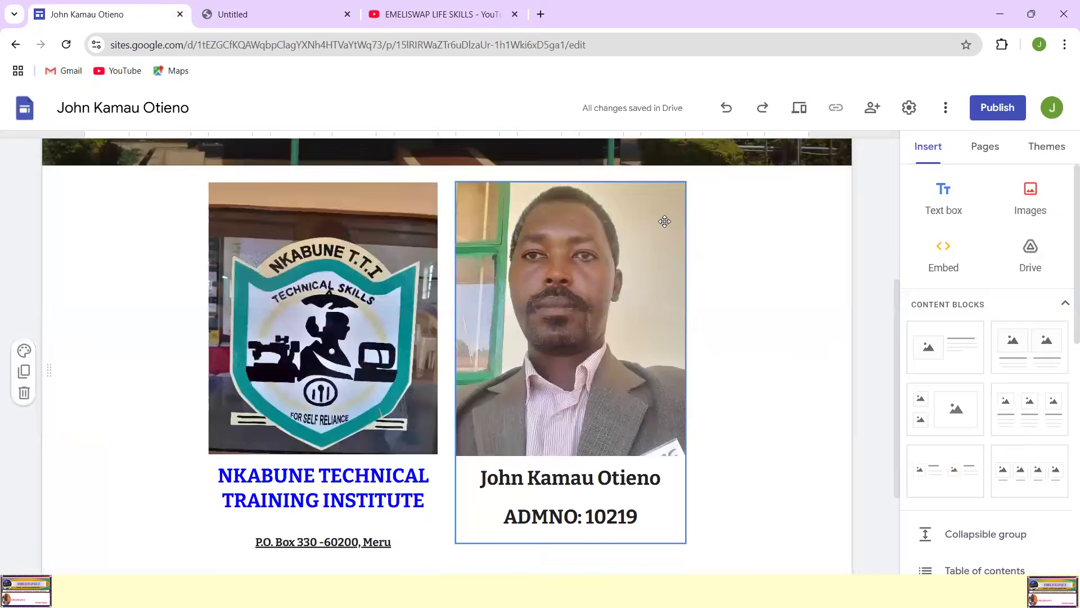
scroll(664, 226, up, 5)
mouse_move(670, 224)
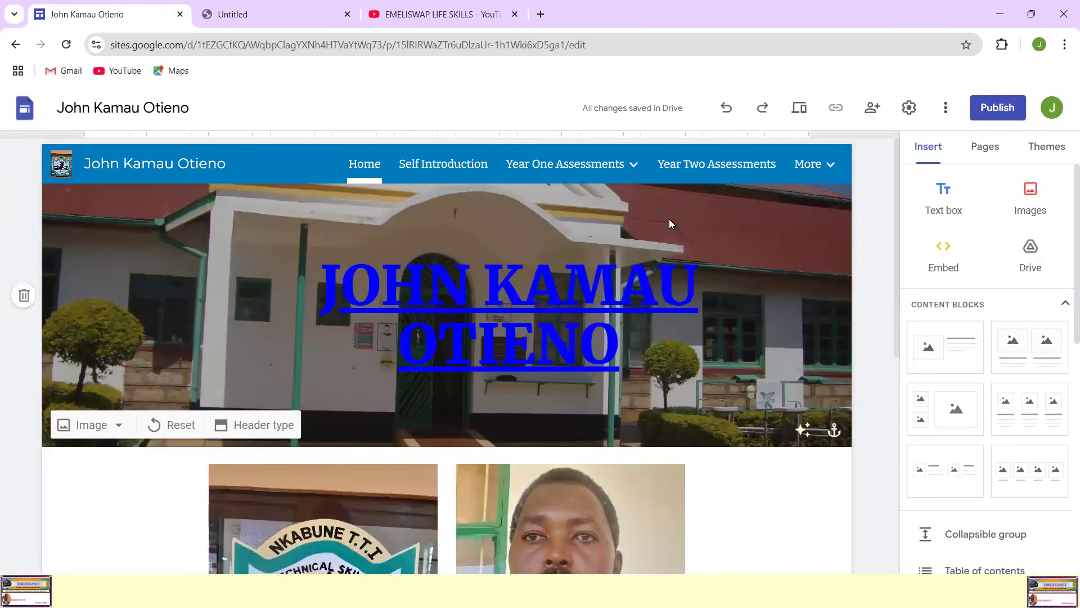
click(946, 110)
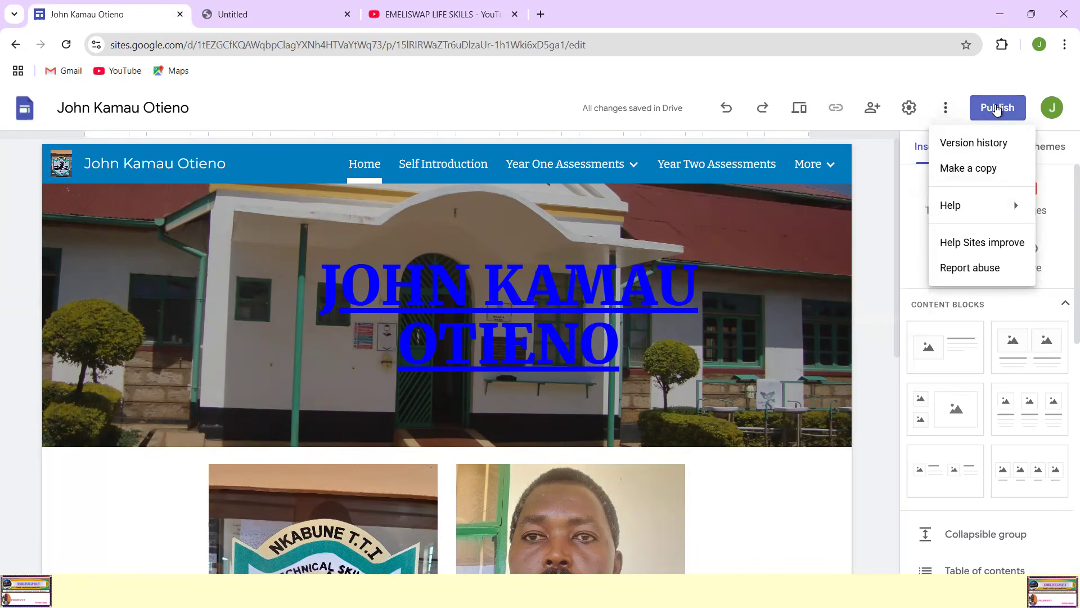
Step: Remove both hyphens from the site's proposed web address and publish the site to the web
click(997, 108)
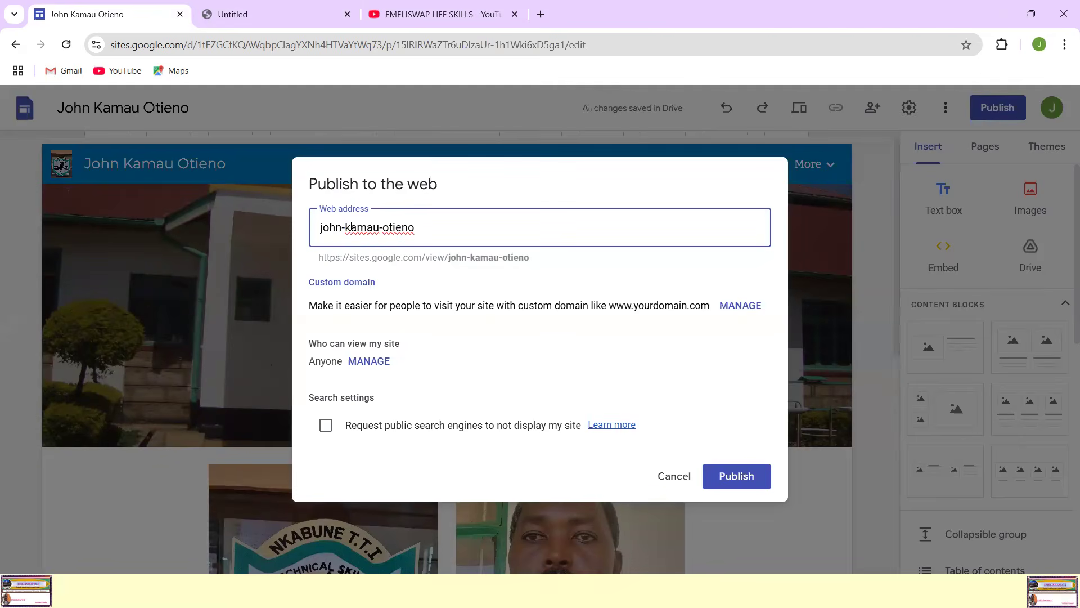
key(BackSpace)
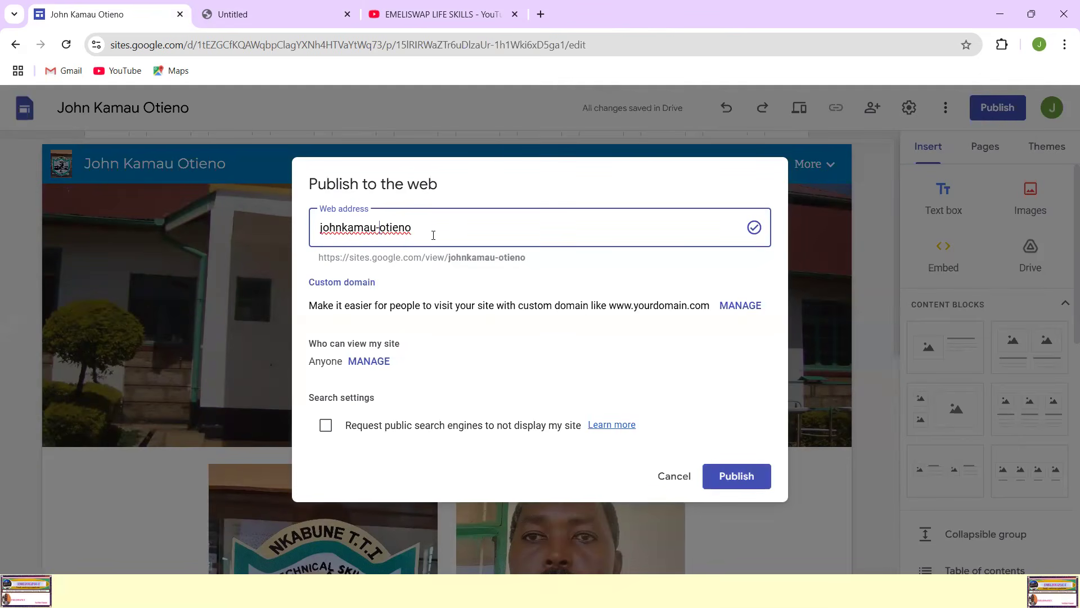
key(Right)
key(Right)
key(Right)
key(Right)
key(Right)
key(Right)
key(BackSpace)
drag(449, 259, 314, 265)
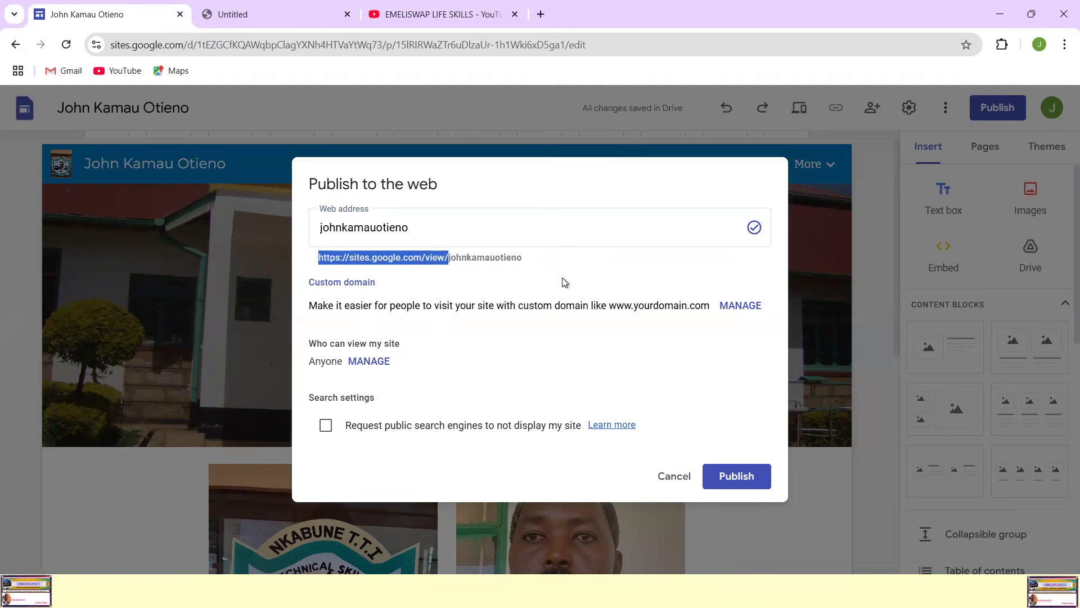
click(543, 371)
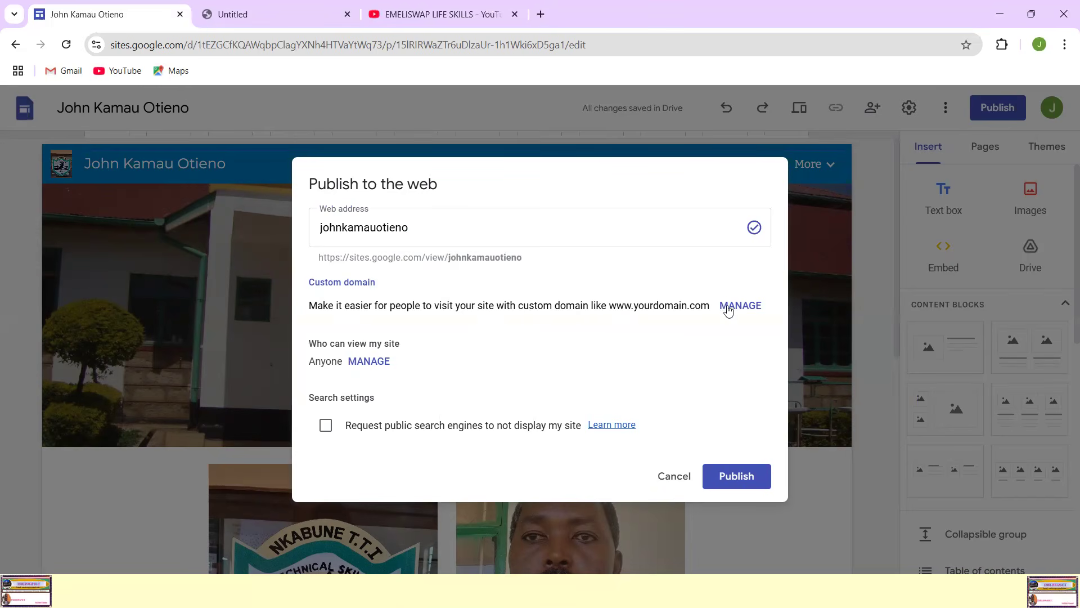
click(741, 477)
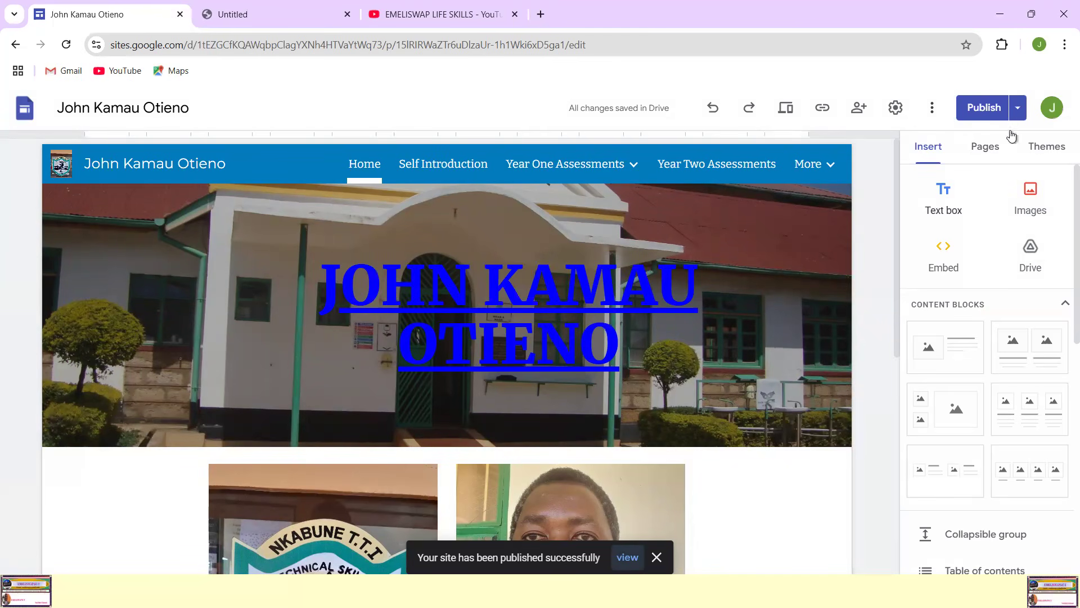
Step: Examine the publish settings and the custom domain setup, then close them without making changes
click(1019, 108)
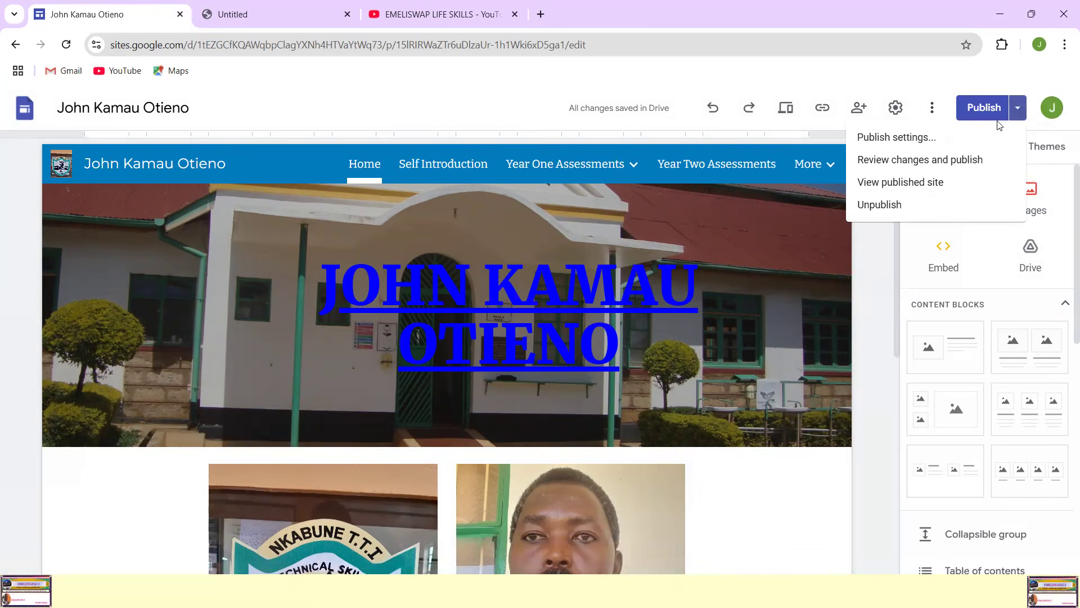
click(926, 158)
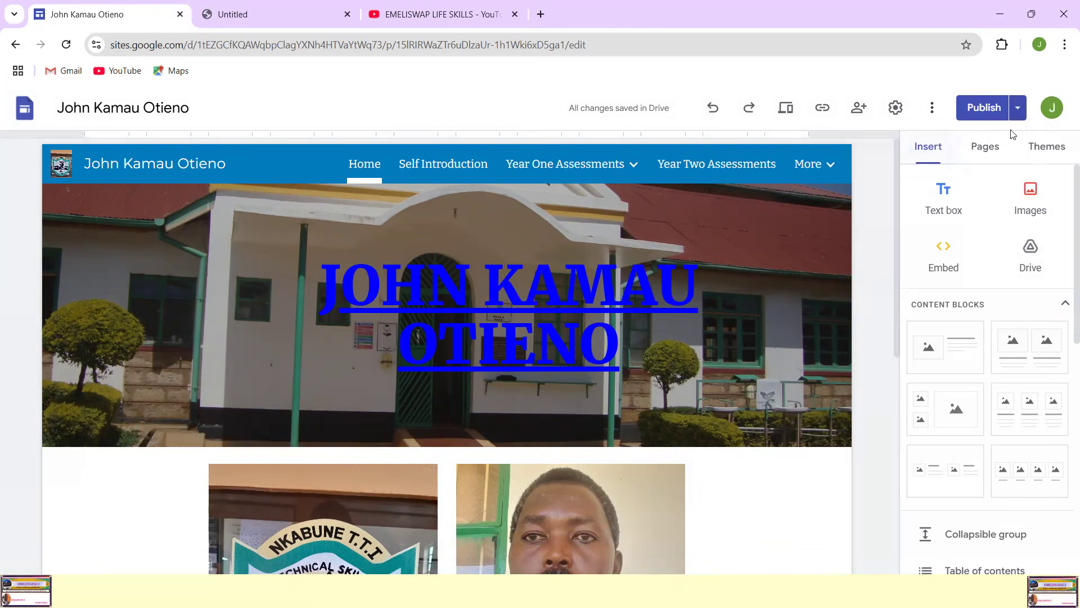
click(1016, 109)
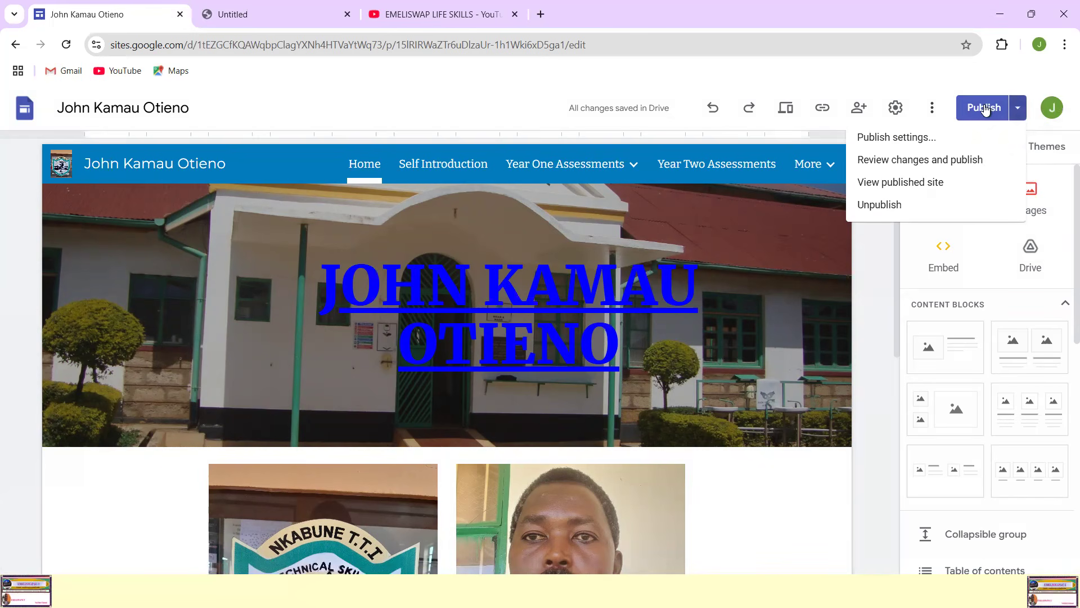
click(908, 139)
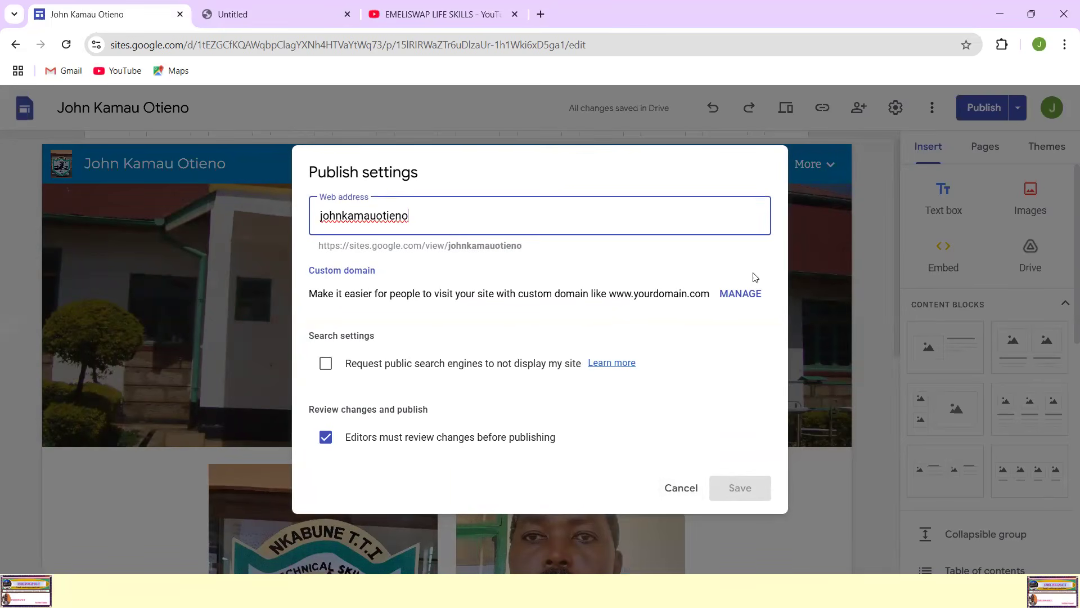
click(742, 296)
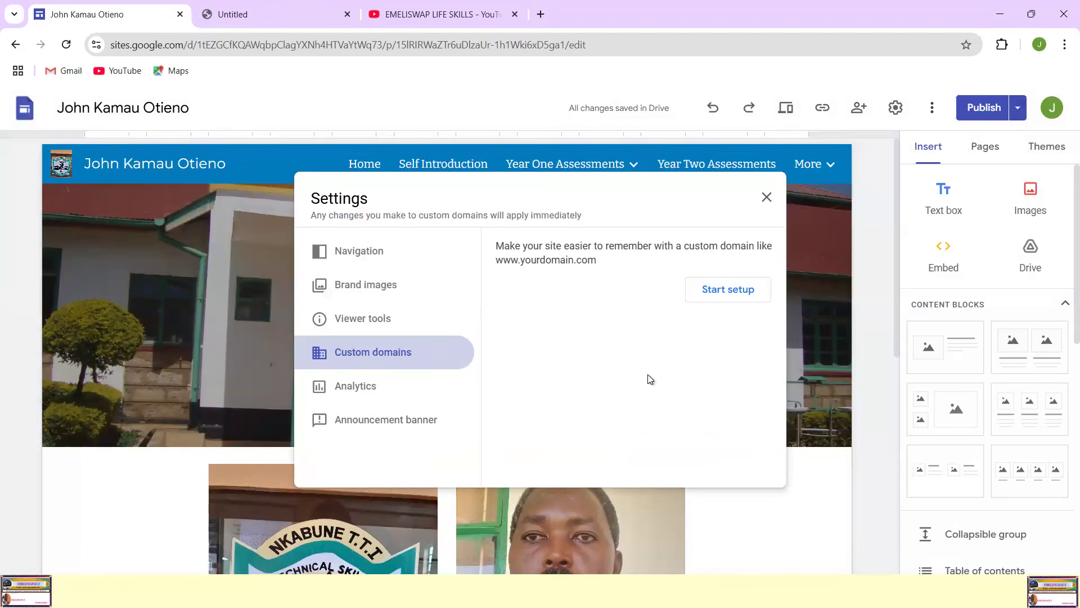
click(767, 197)
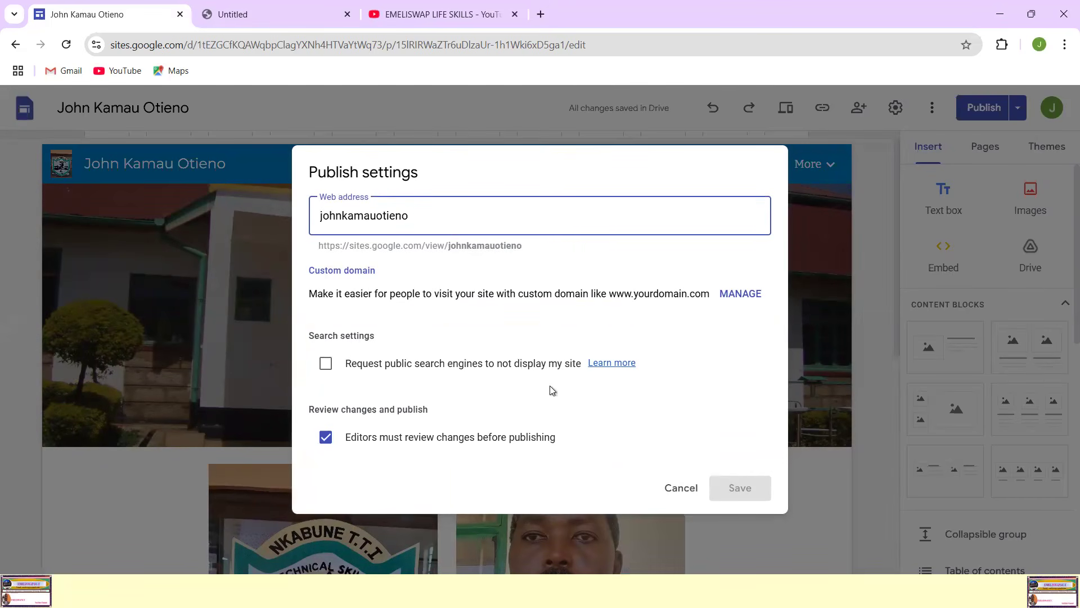
click(681, 489)
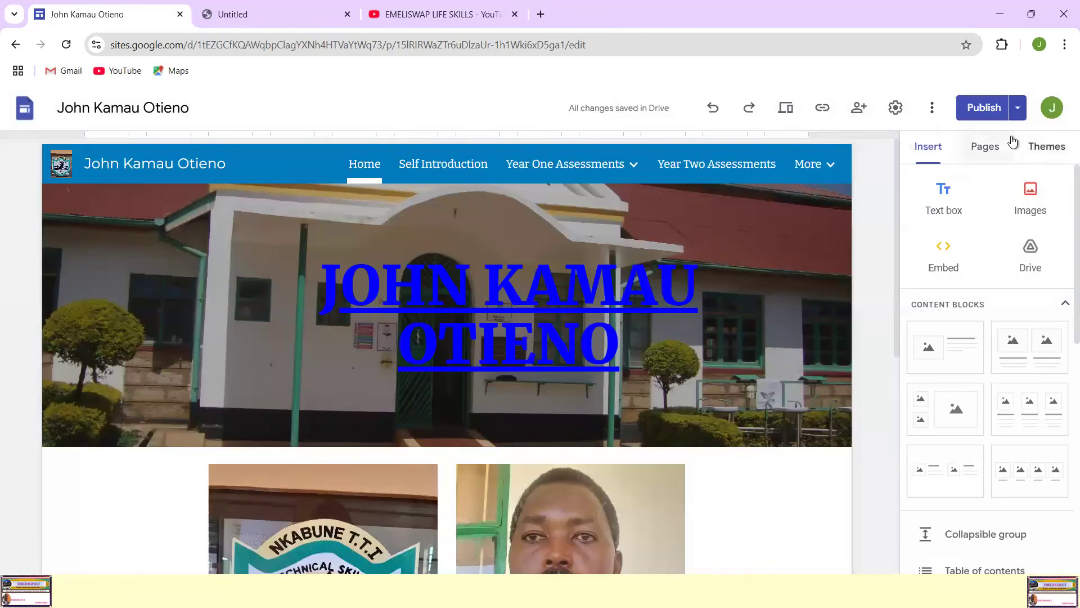
Step: Open the published site and examine its Home page
click(1020, 108)
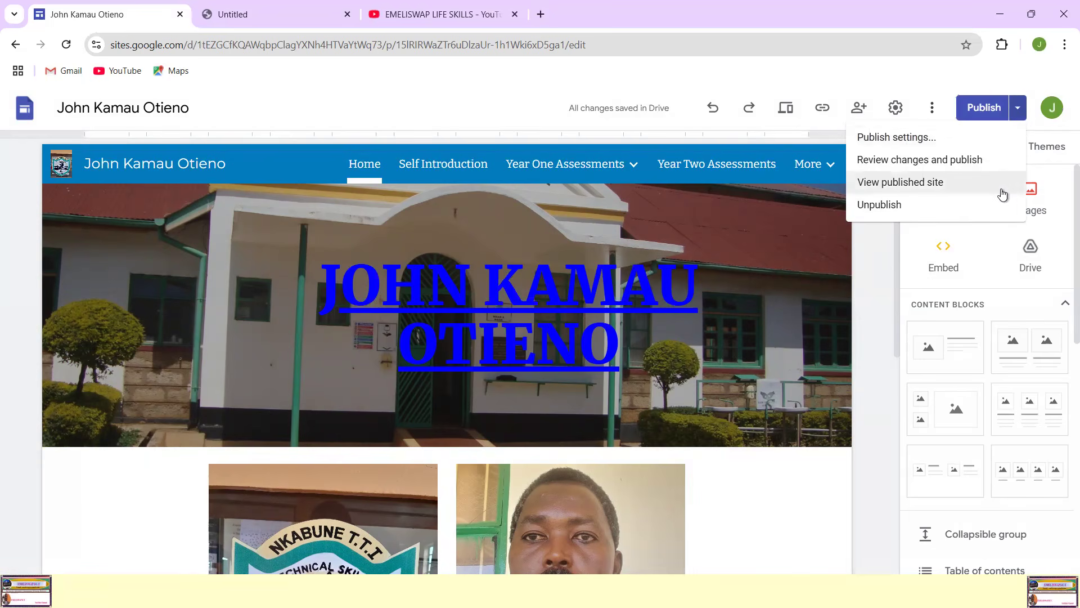
click(743, 316)
scroll(725, 323, down, 5)
scroll(725, 323, up, 5)
click(1019, 108)
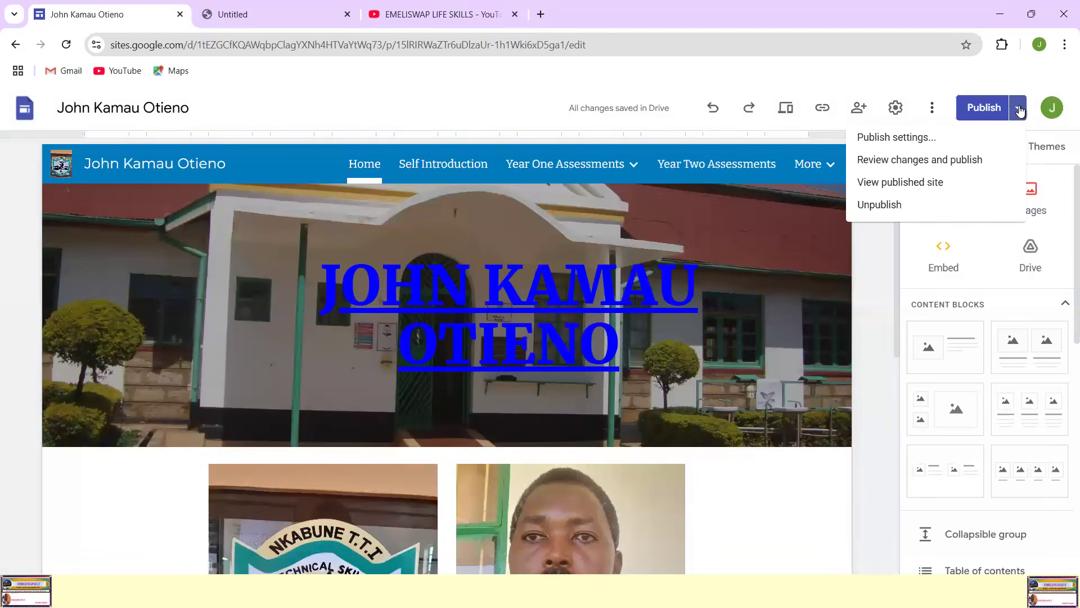
click(908, 188)
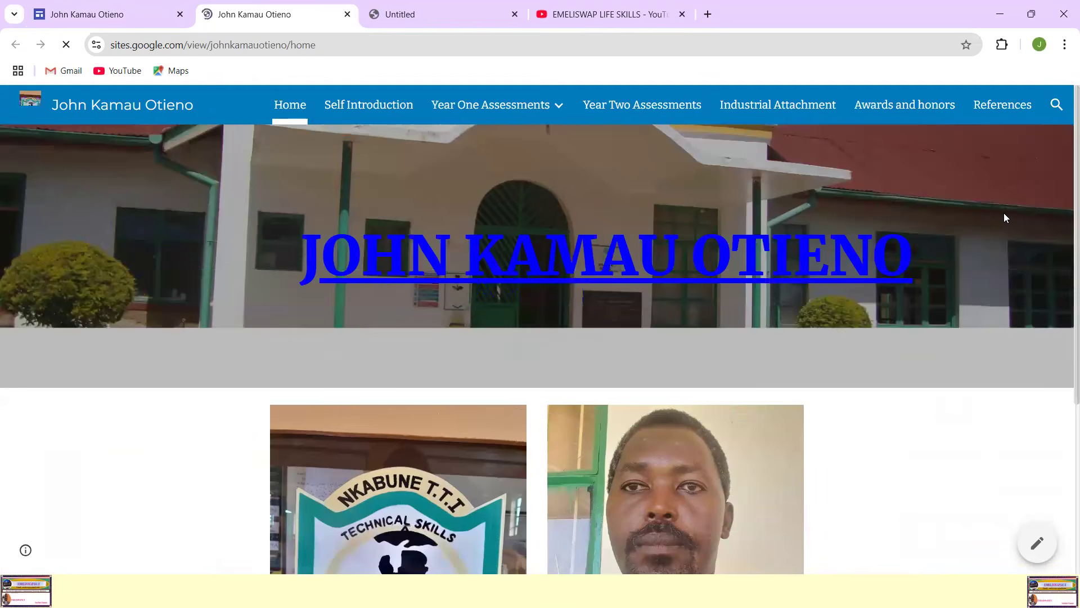
scroll(1004, 213, down, 5)
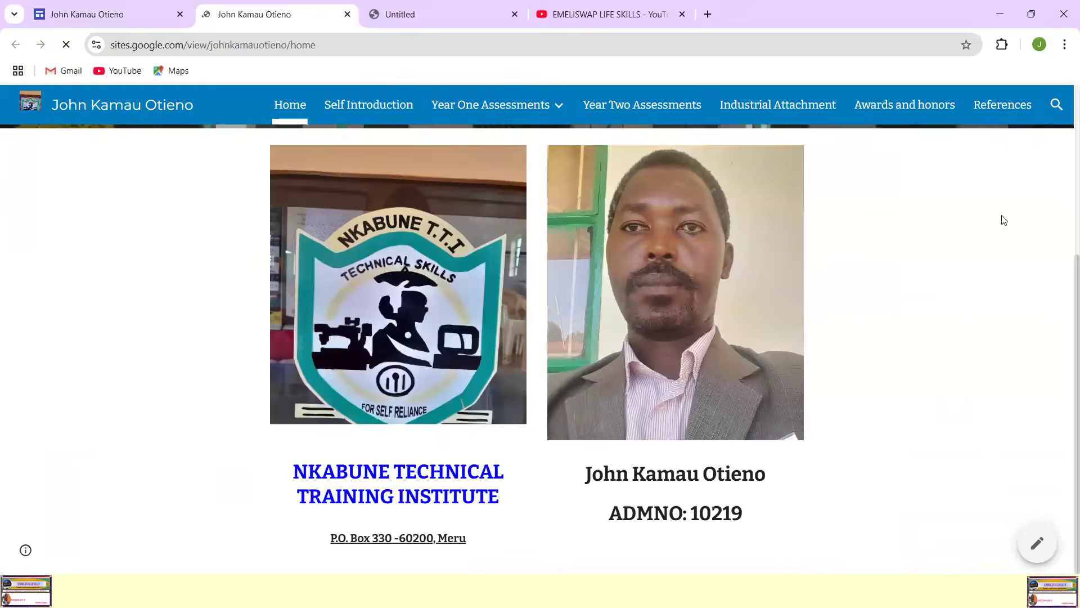
scroll(997, 214, up, 5)
Step: Check the Self Introduction and Year Two Assessments pages on the published site, then close it from the Home page
click(352, 106)
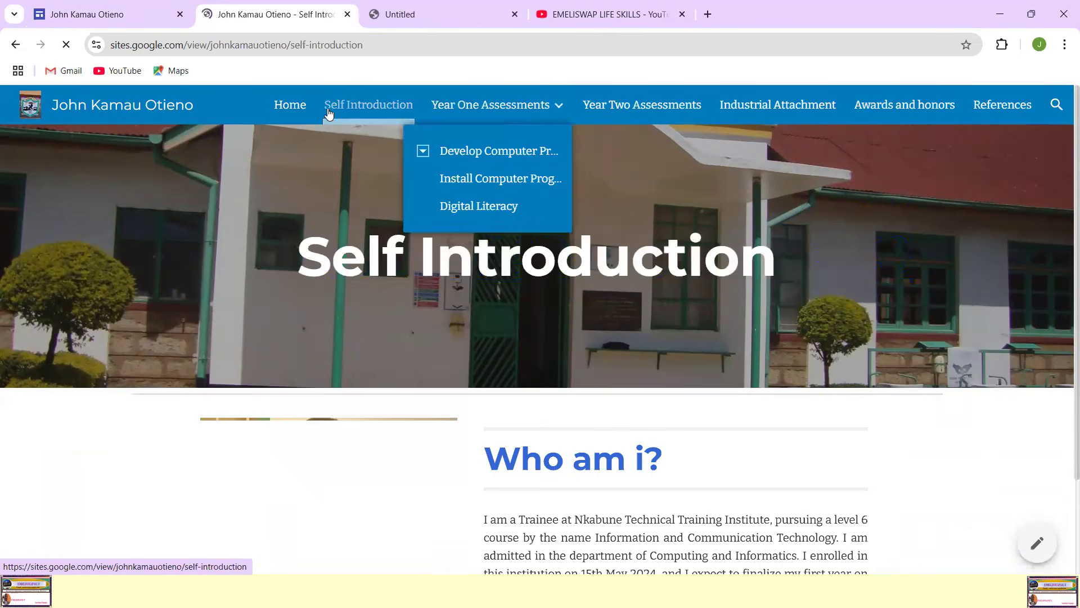
scroll(839, 270, down, 3)
scroll(843, 273, up, 3)
click(294, 116)
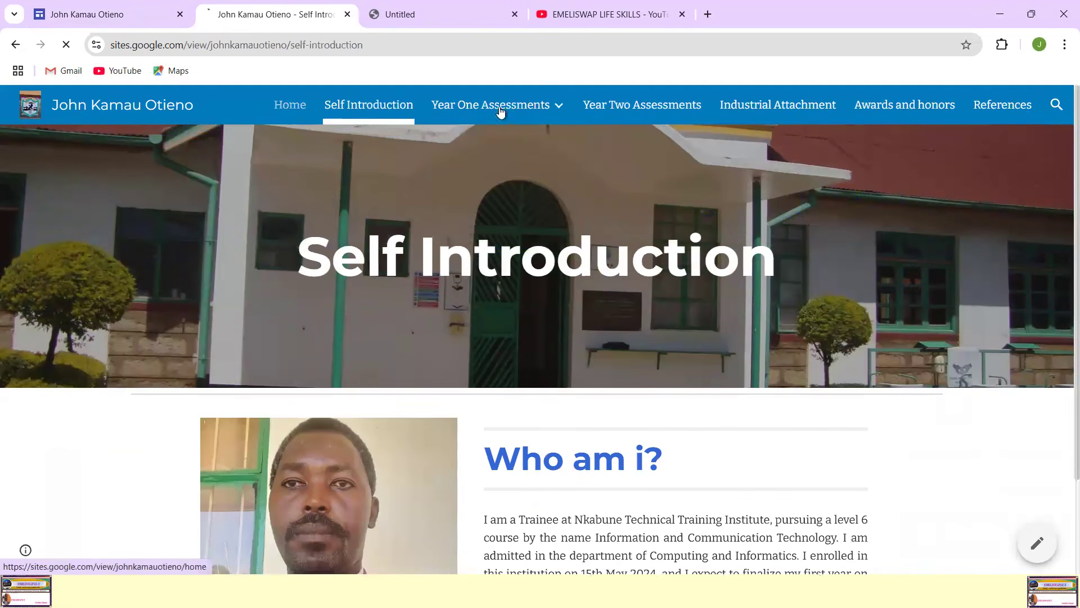
click(777, 110)
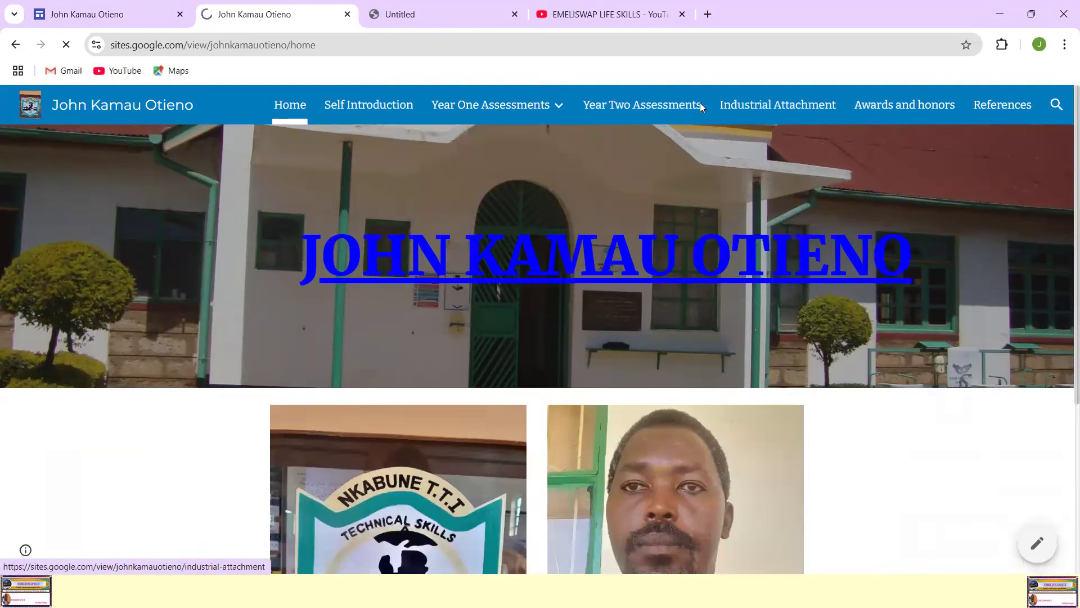
click(676, 111)
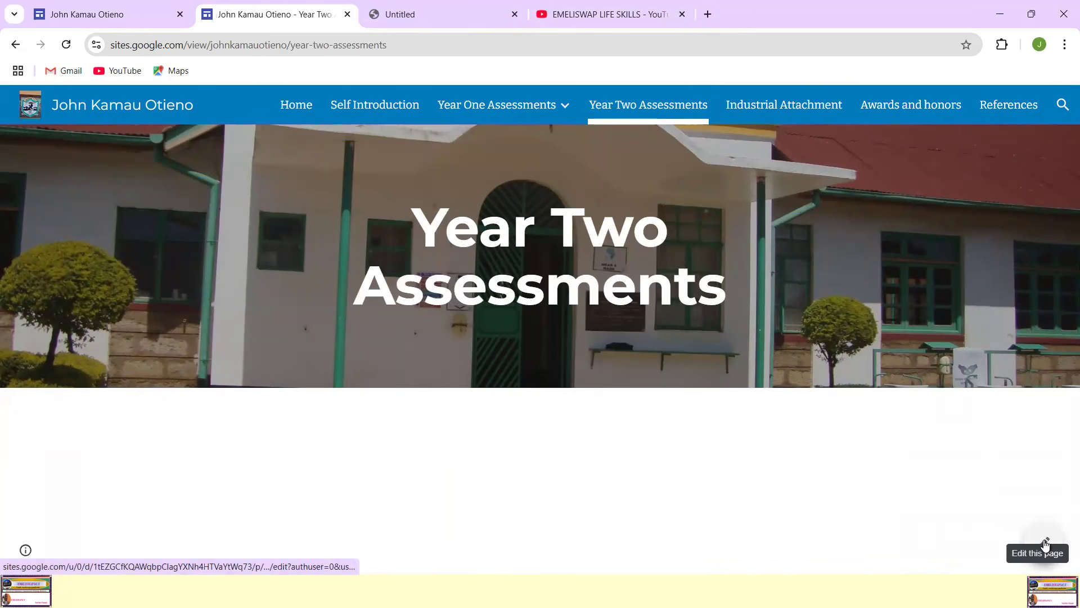
click(290, 110)
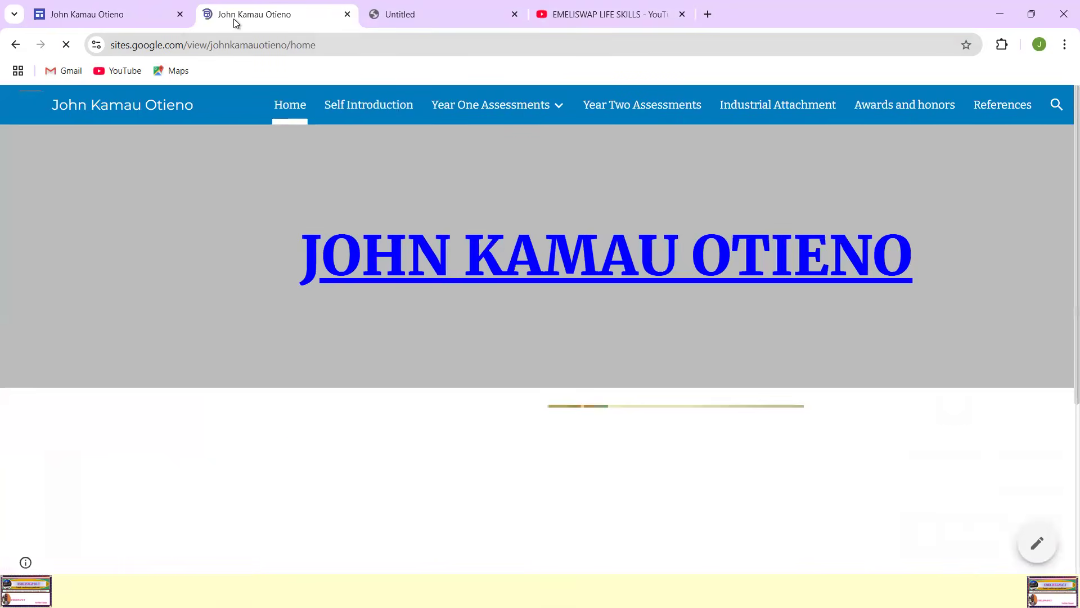
click(347, 15)
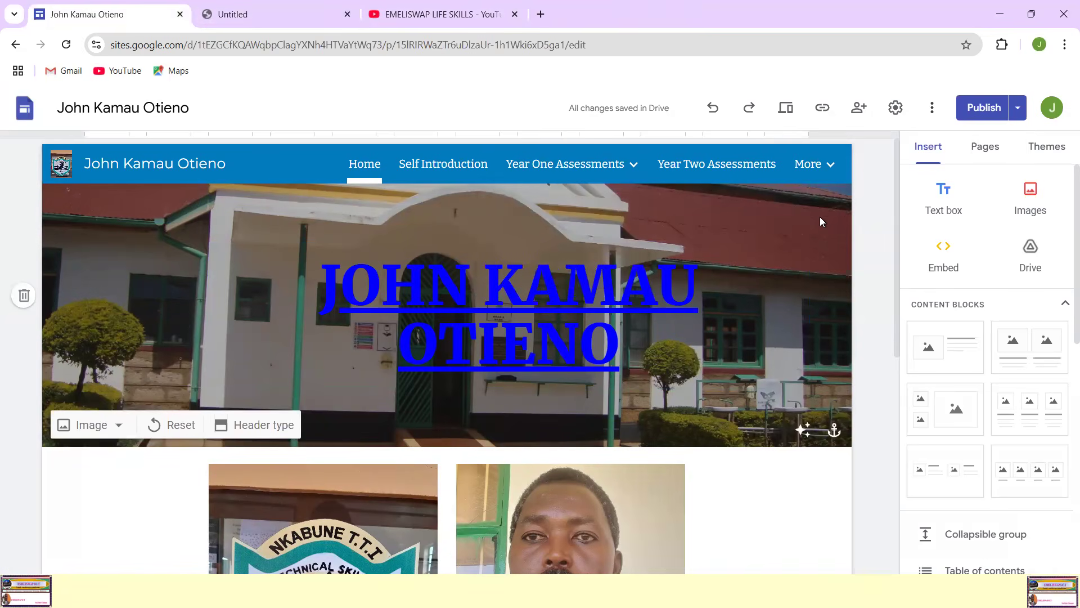
Step: Reopen the published site and copy the full web address of its Home page
scroll(849, 293, down, 5)
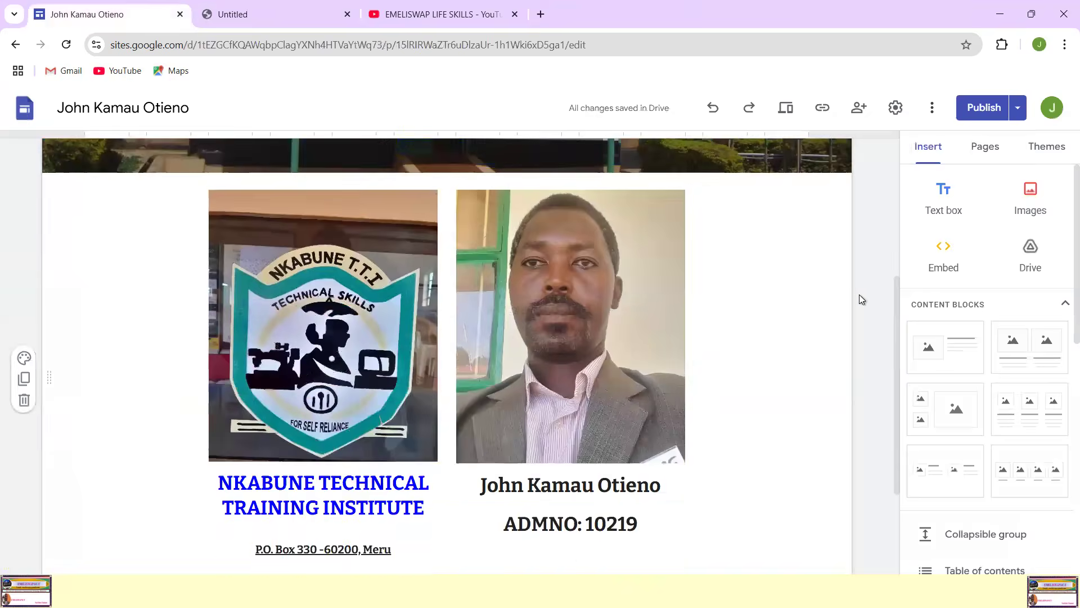
scroll(861, 293, up, 5)
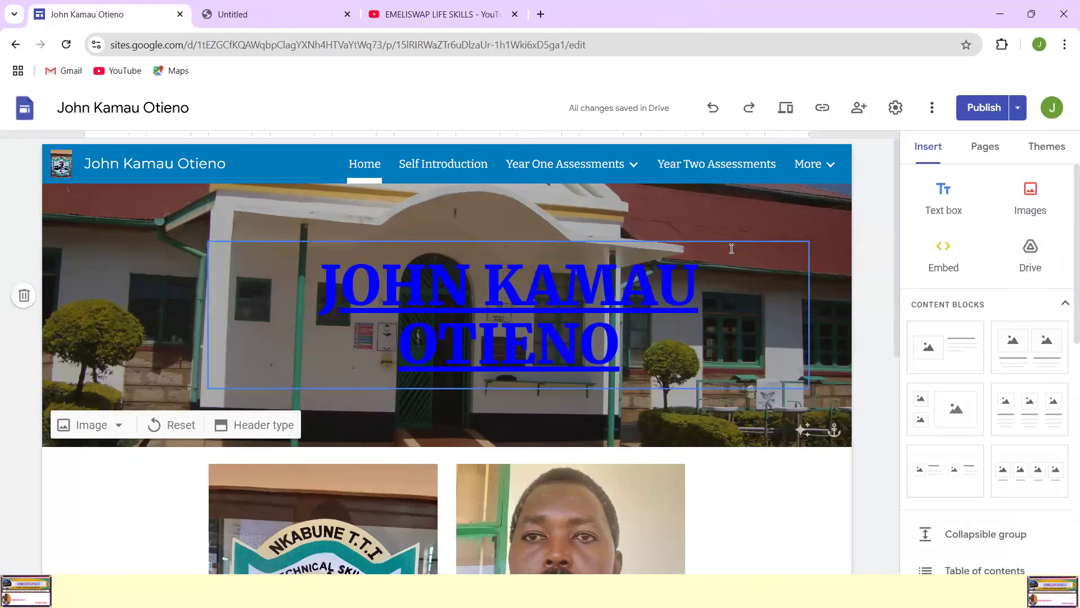
click(1017, 111)
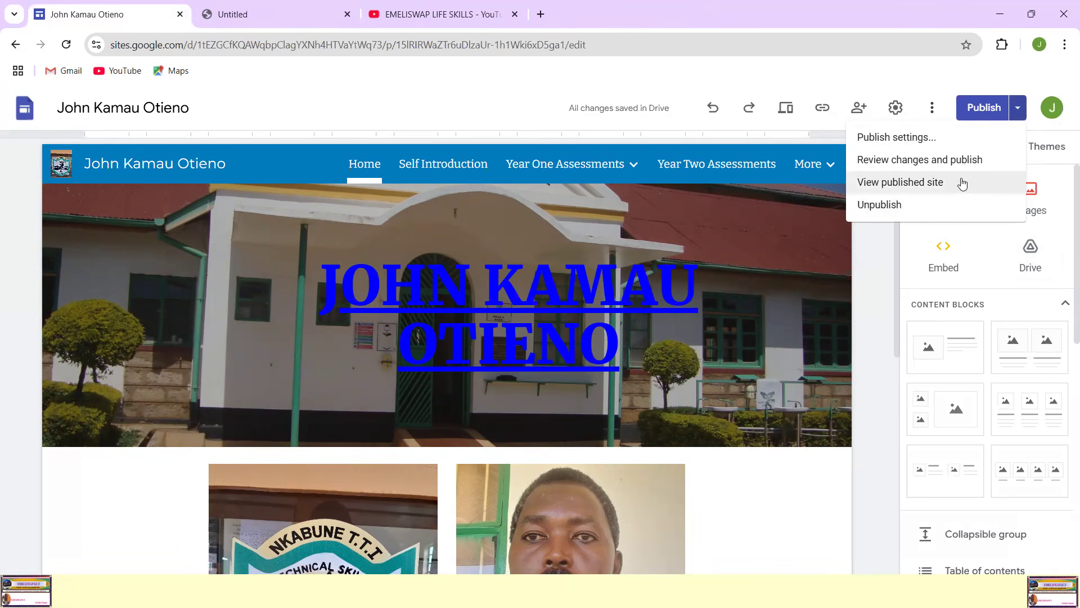
click(902, 184)
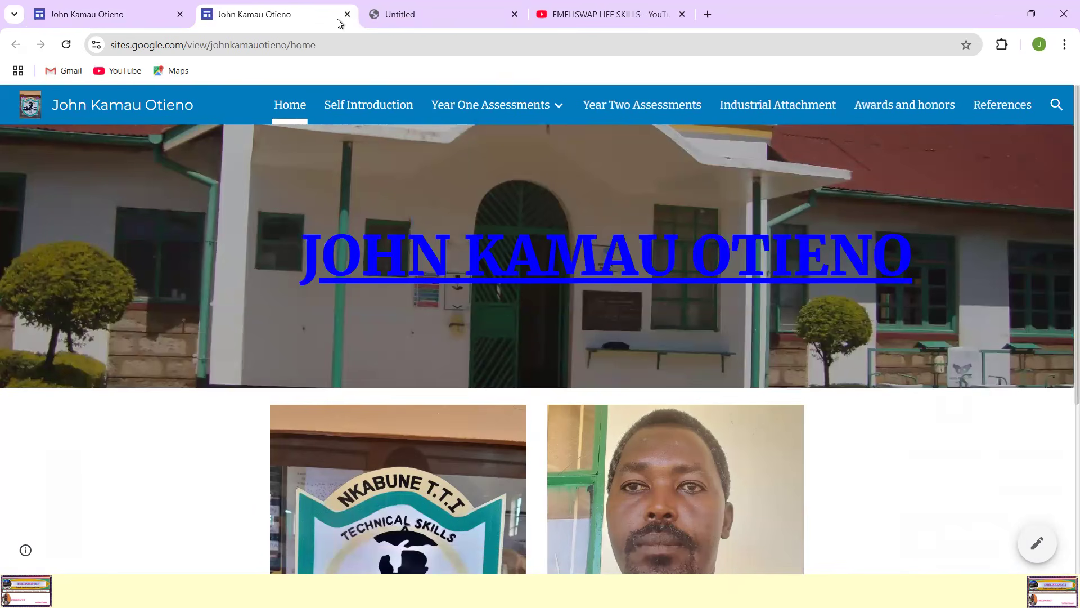
click(314, 52)
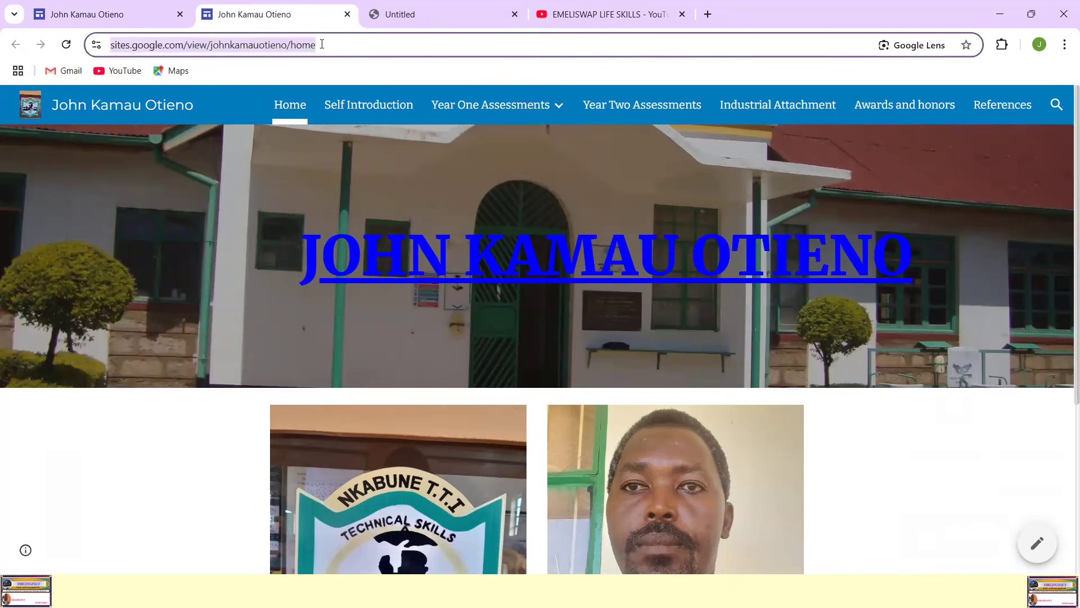
click(321, 45)
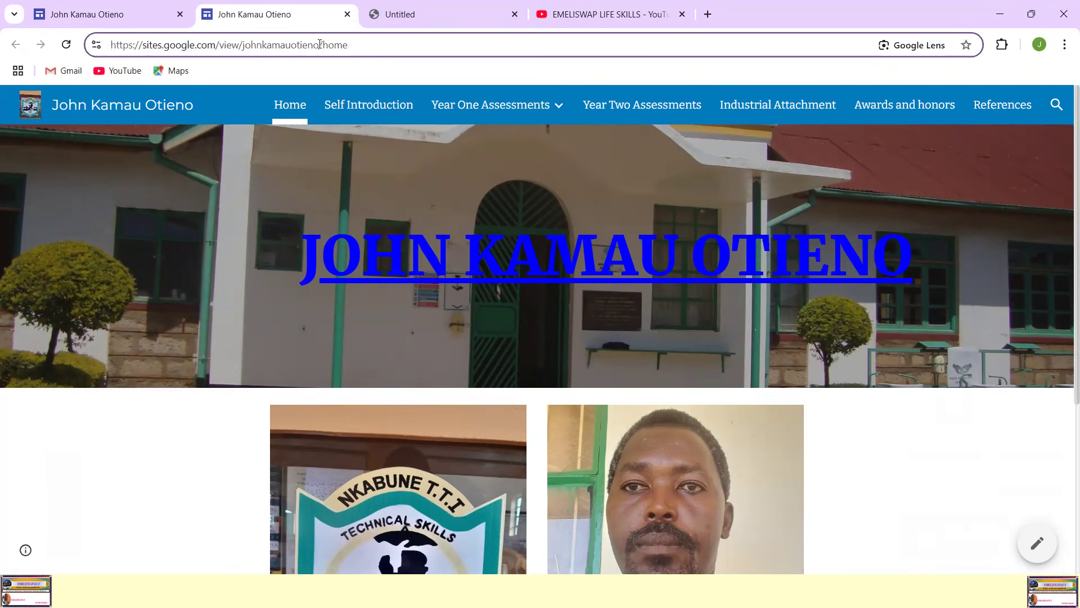
drag(354, 48, 99, 46)
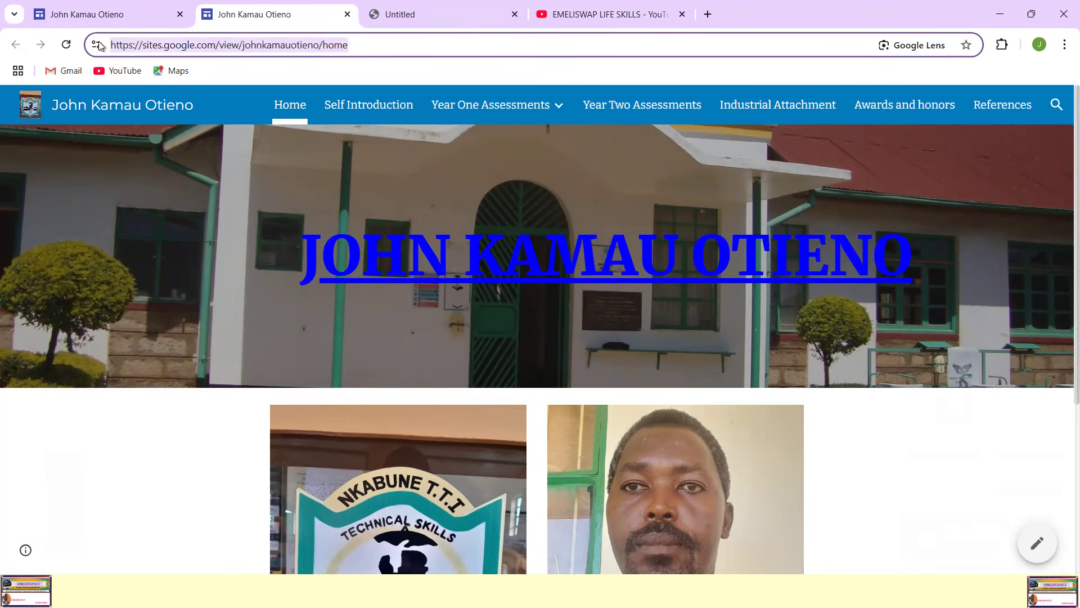
right_click(293, 45)
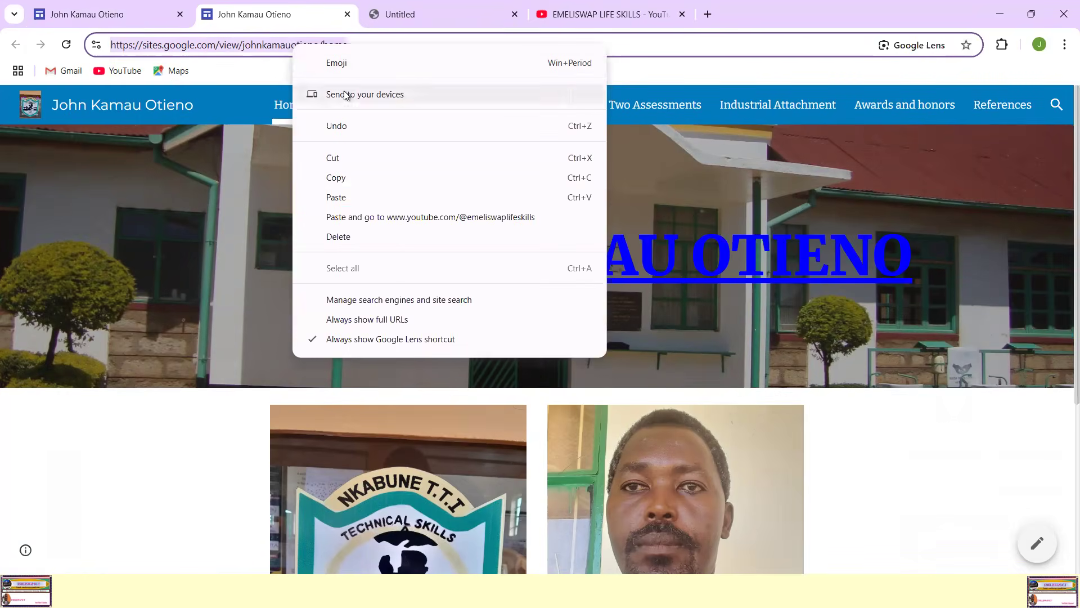
click(341, 183)
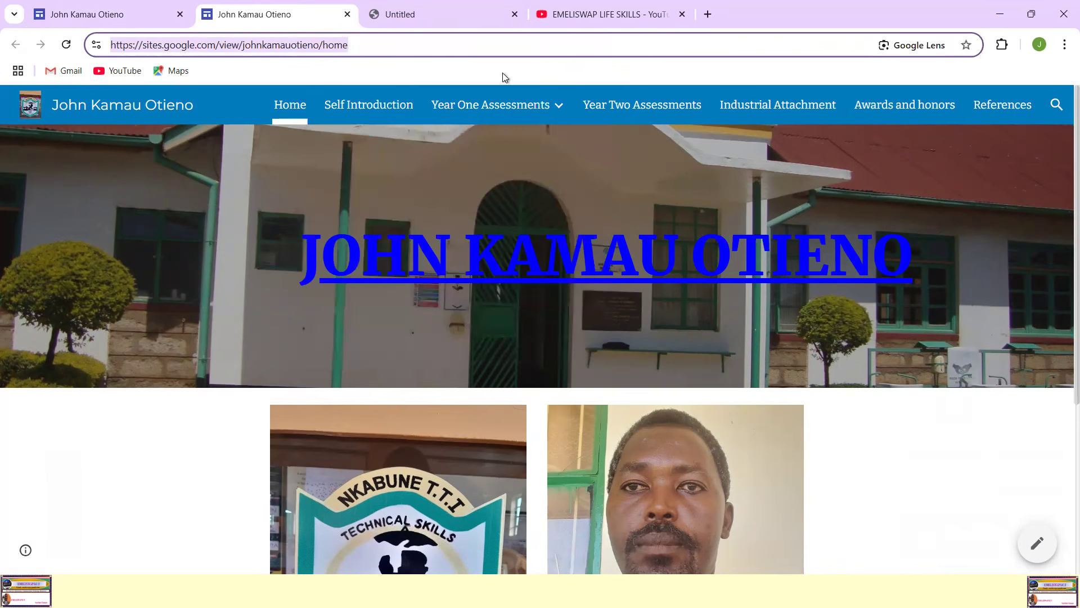
Step: Select the full web address of the published site and look over its Home page
click(356, 43)
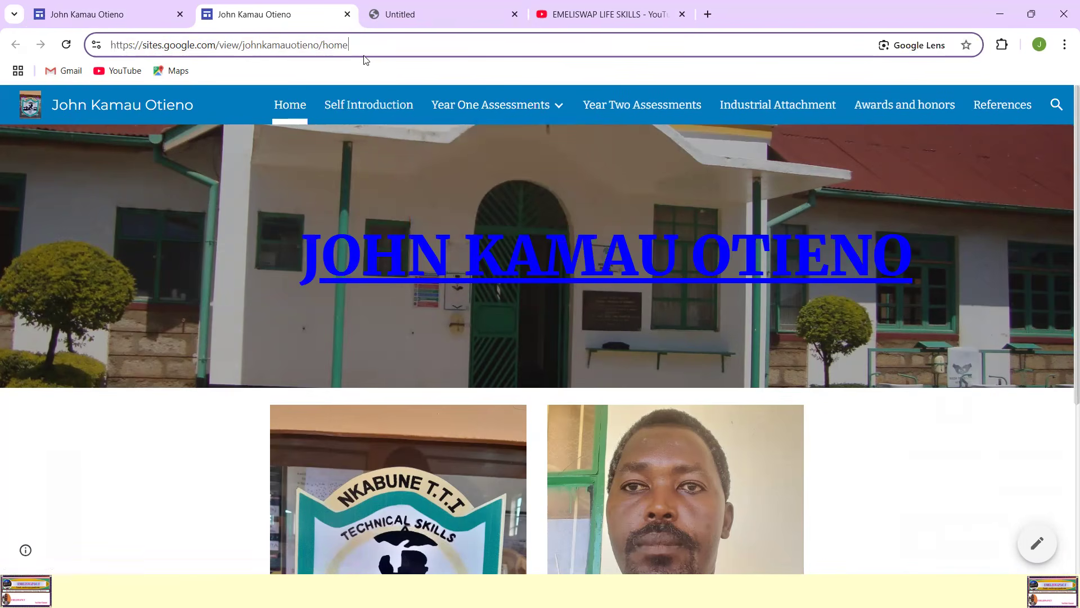
key(ctrl+a)
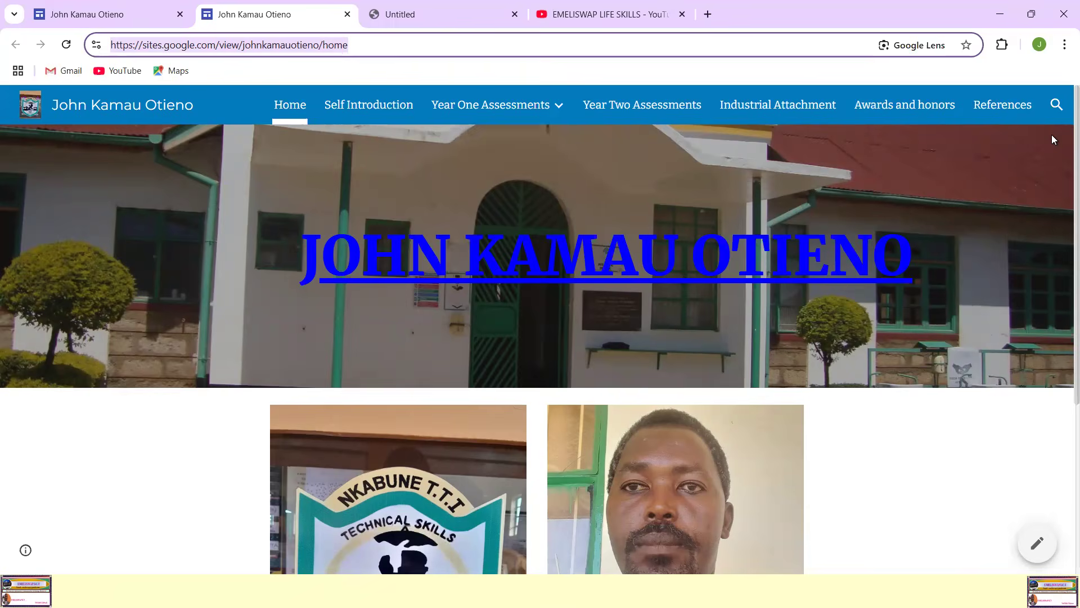
scroll(1028, 189, down, 5)
scroll(1020, 197, up, 5)
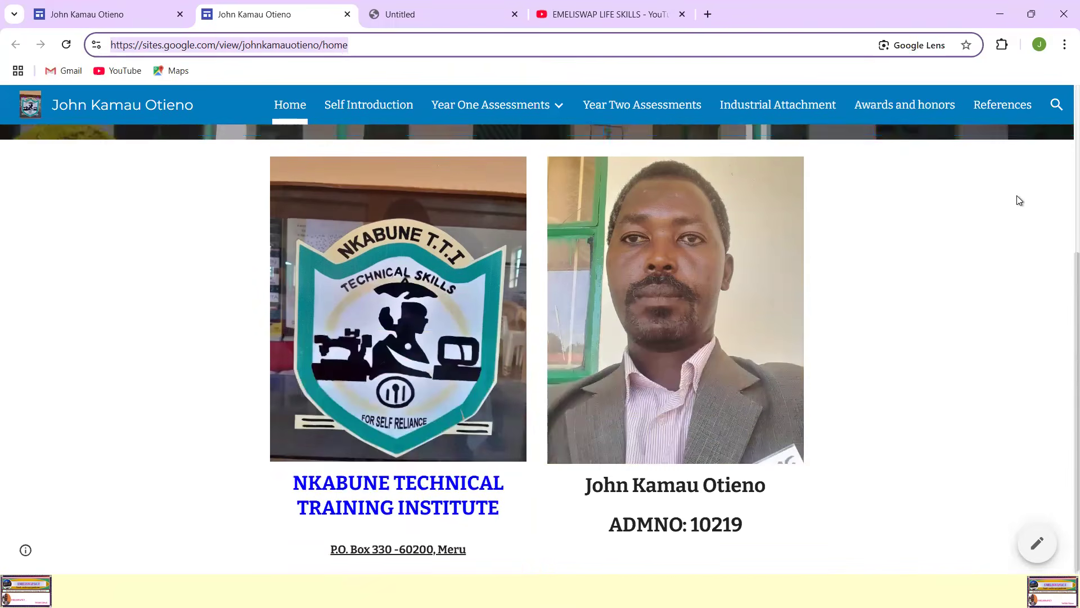
Step: Close the Untitled page and the YouTube channel's About details, and return to the published site
click(413, 16)
click(515, 14)
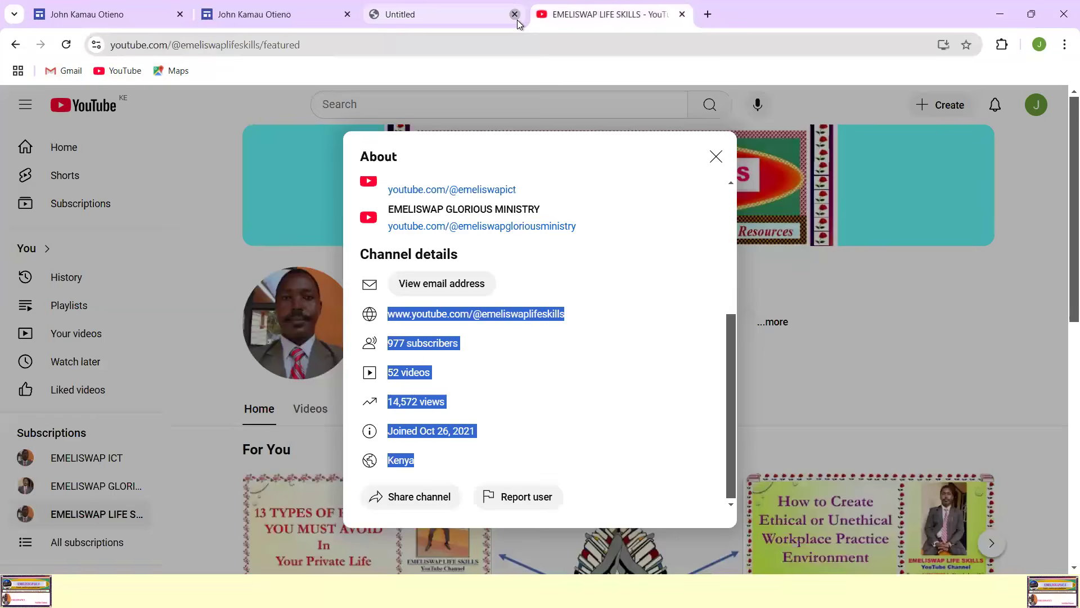
click(717, 157)
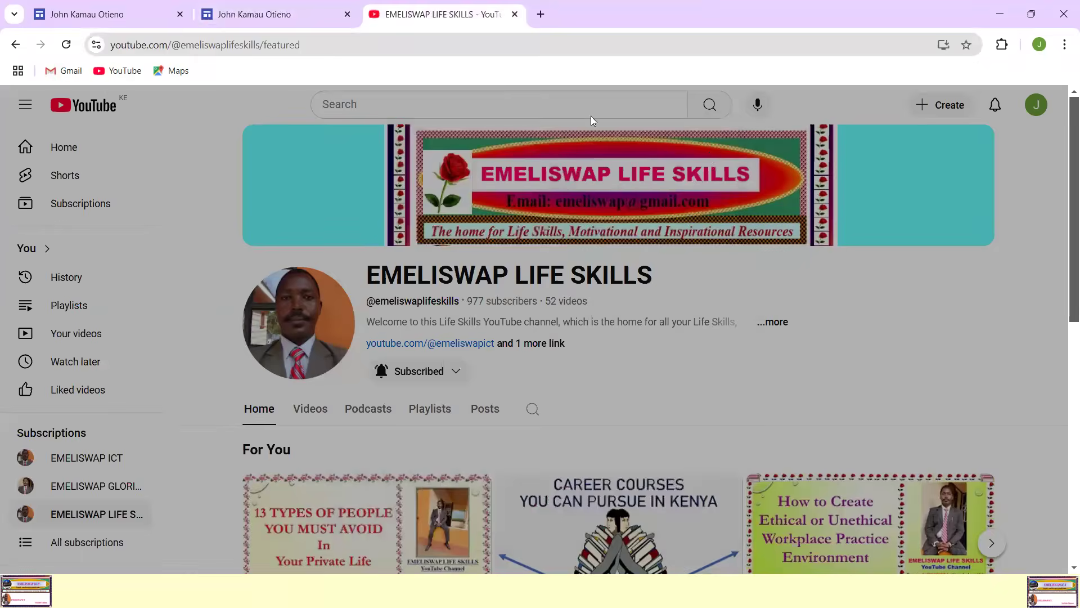
click(313, 26)
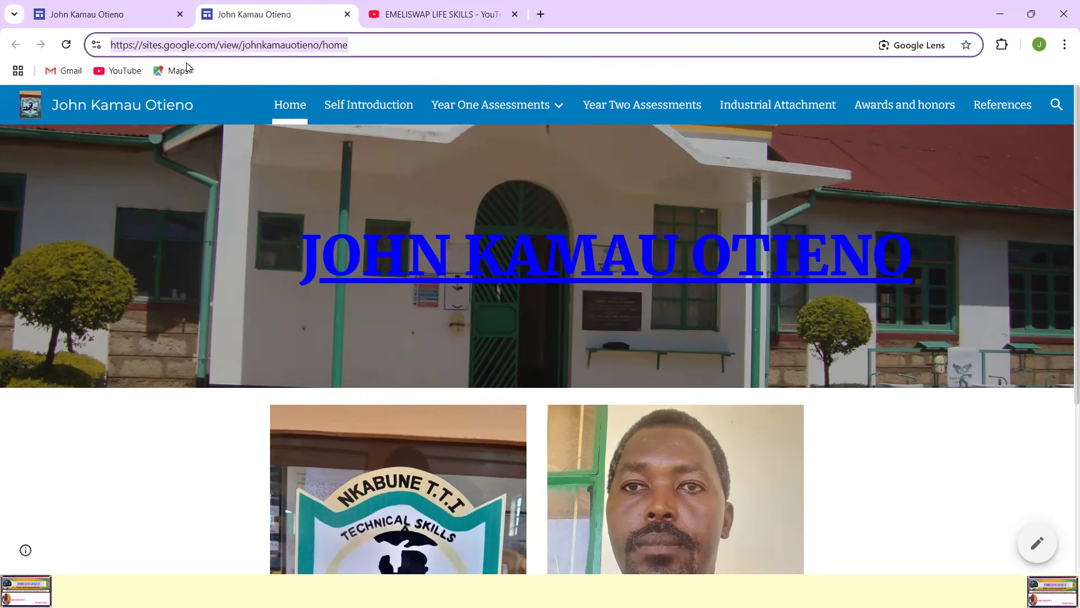
Step: Return to the site editor and examine the site's navigation settings without changing them
click(132, 15)
click(461, 112)
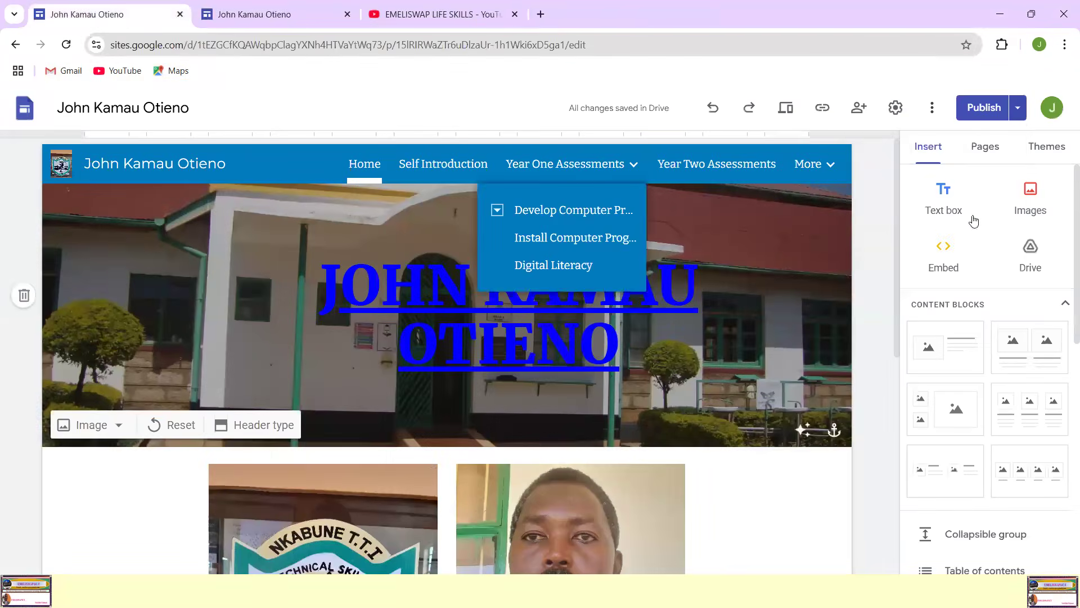
click(896, 110)
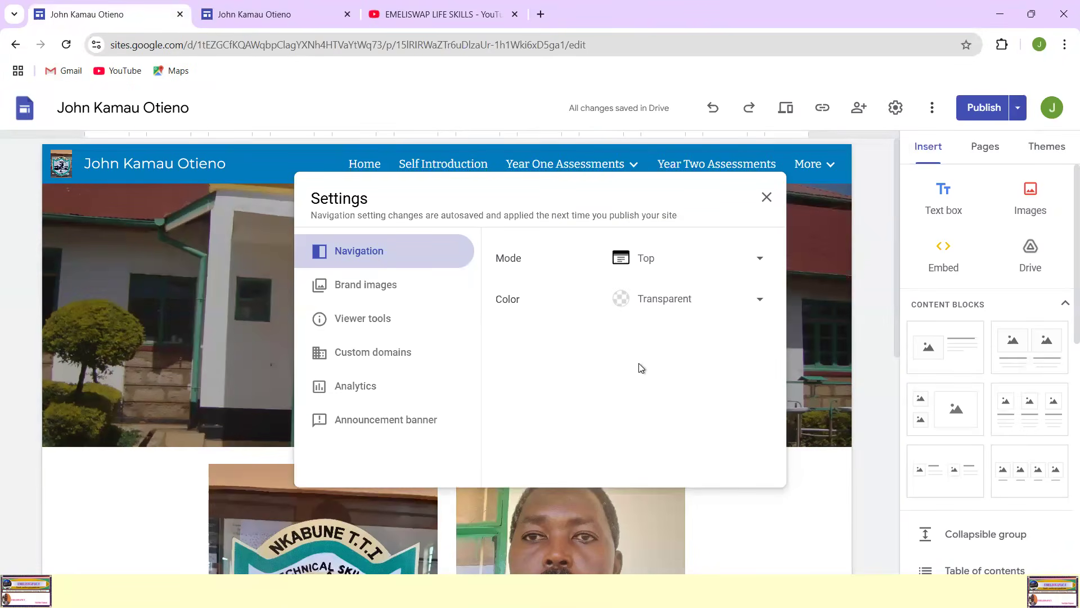
click(768, 196)
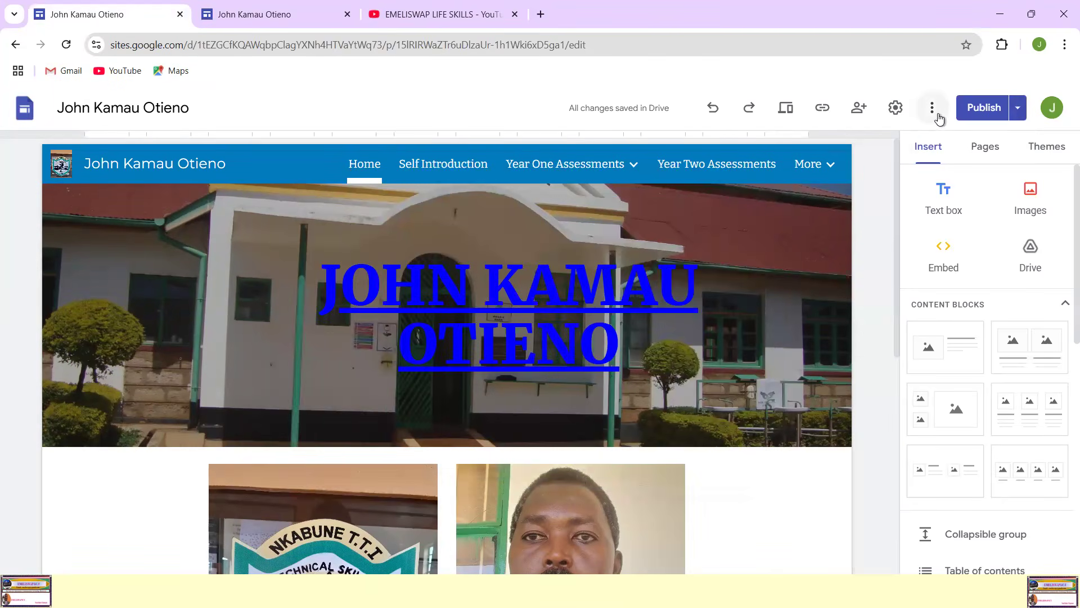
Step: Examine the publishing options and the publish settings, and cancel without making changes
click(1019, 109)
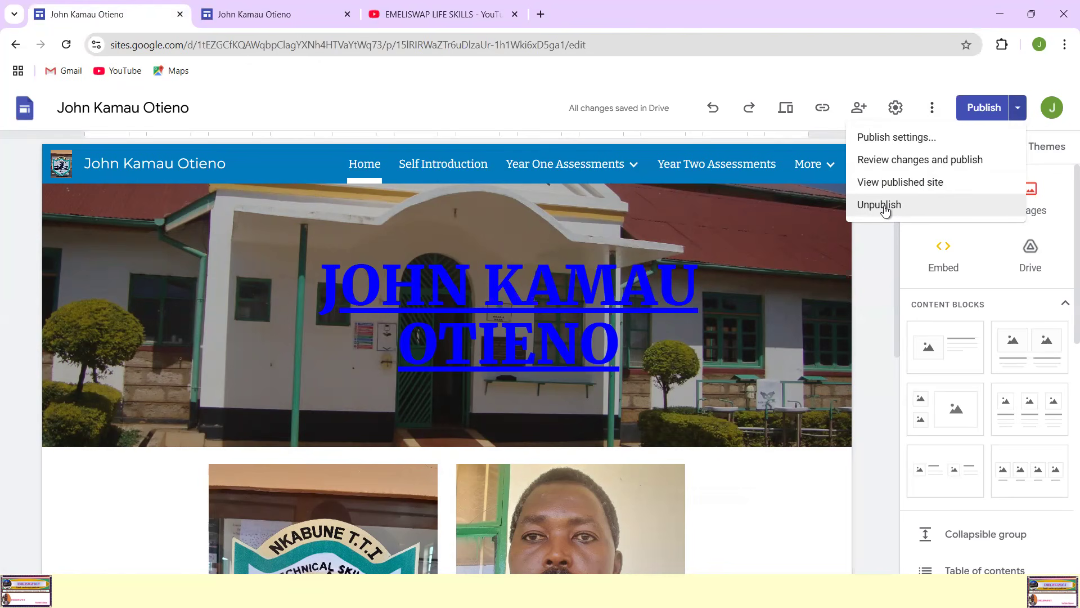
click(910, 144)
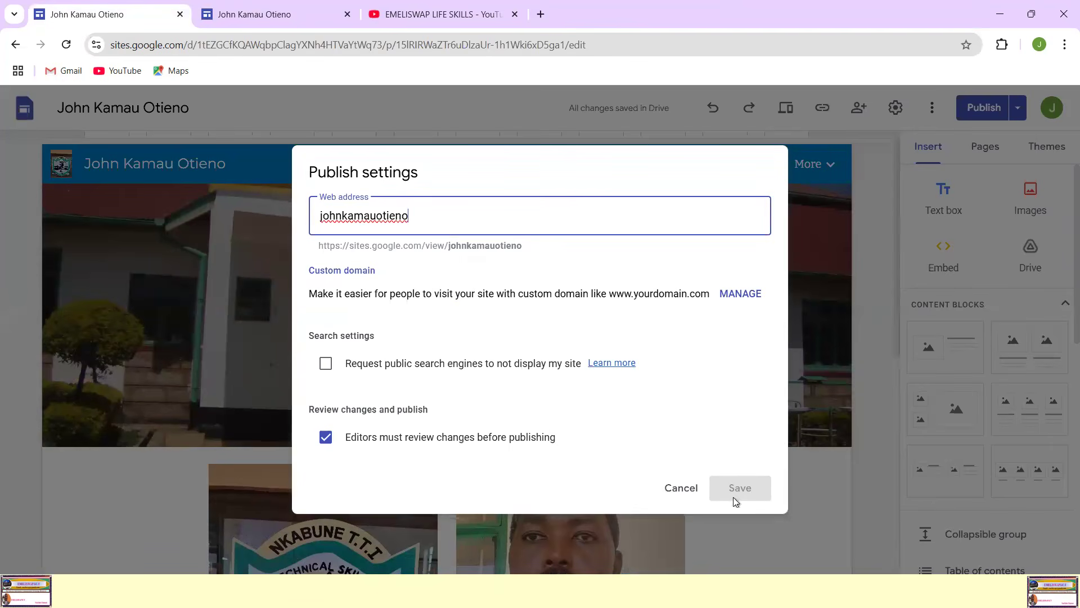
click(681, 487)
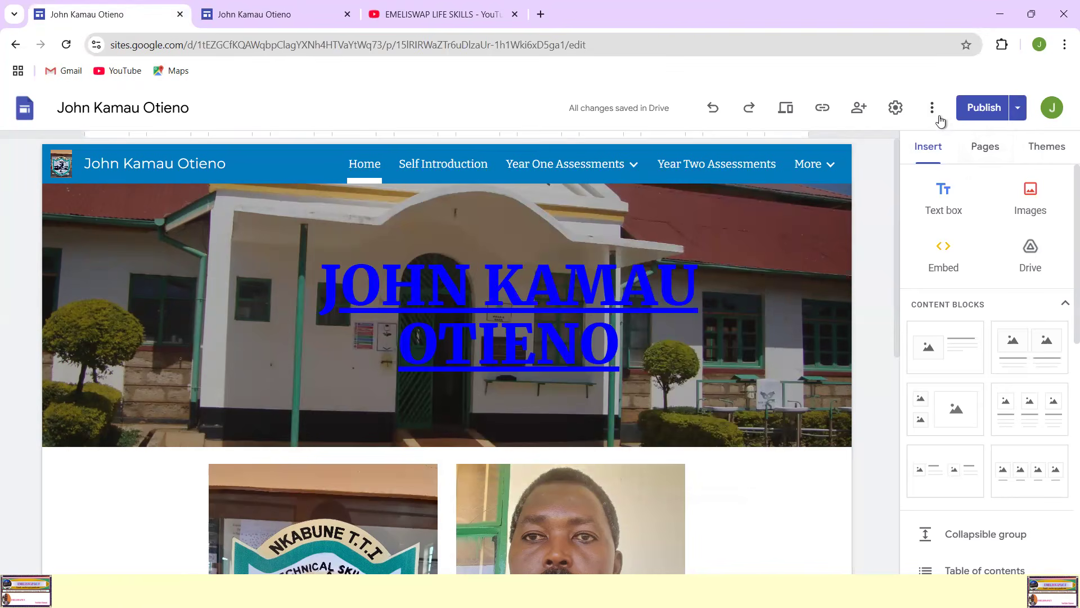
Step: Check the editor's additional site options and review the site settings again, leaving them as they are
click(932, 108)
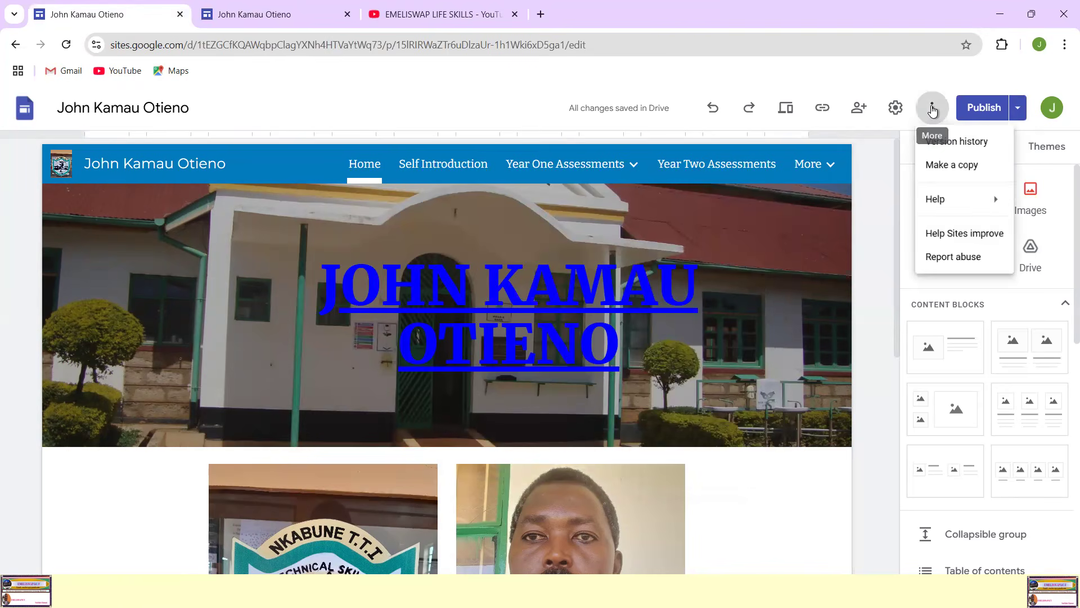
click(896, 113)
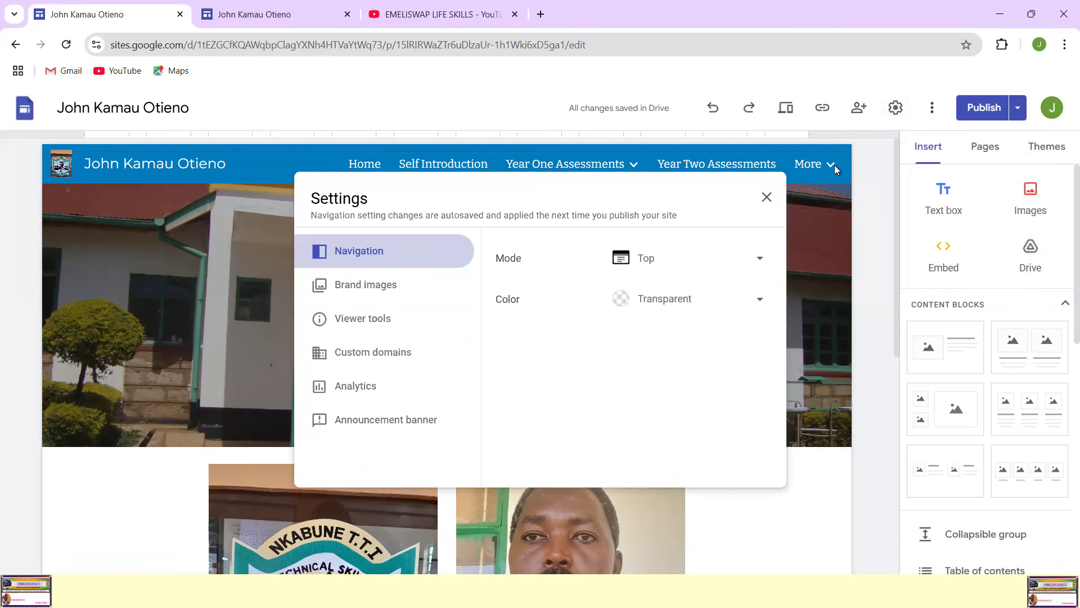
click(767, 197)
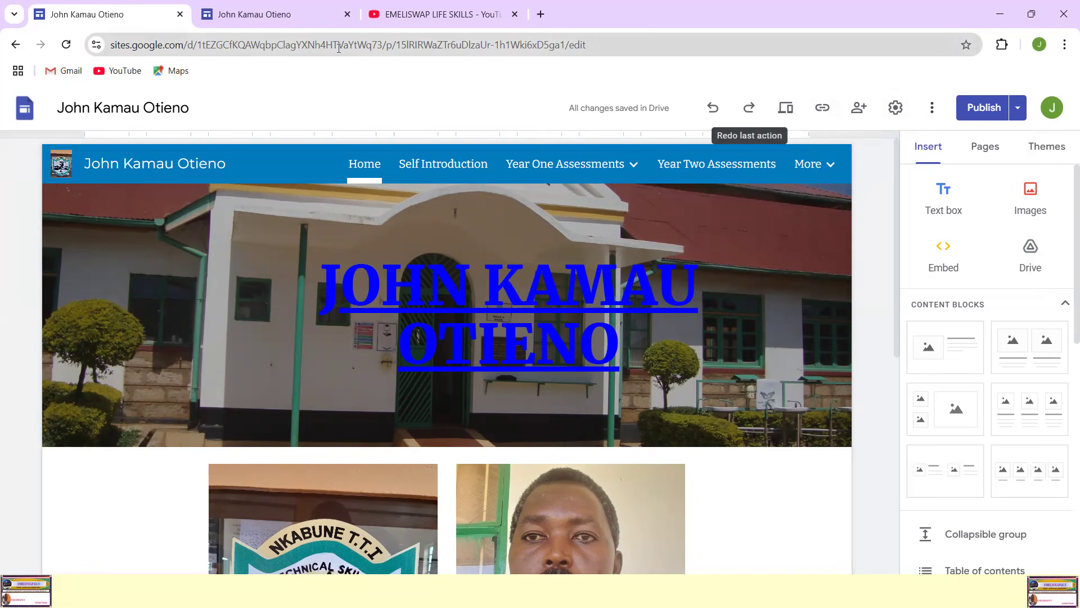
Step: Bring up the published site link in the editor, look over the page and return to the live Home page
click(822, 109)
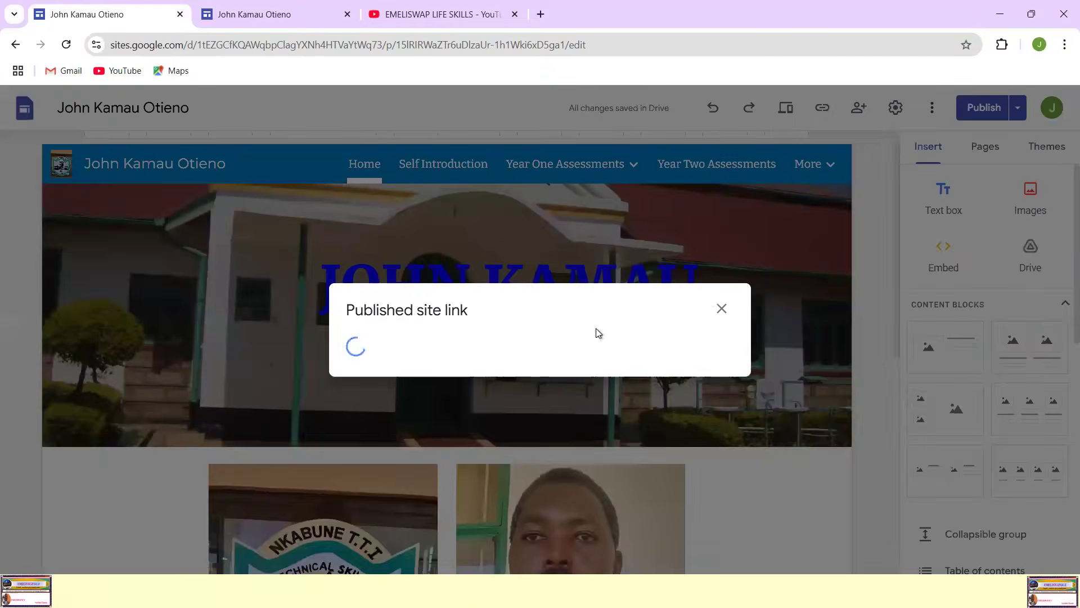
click(705, 340)
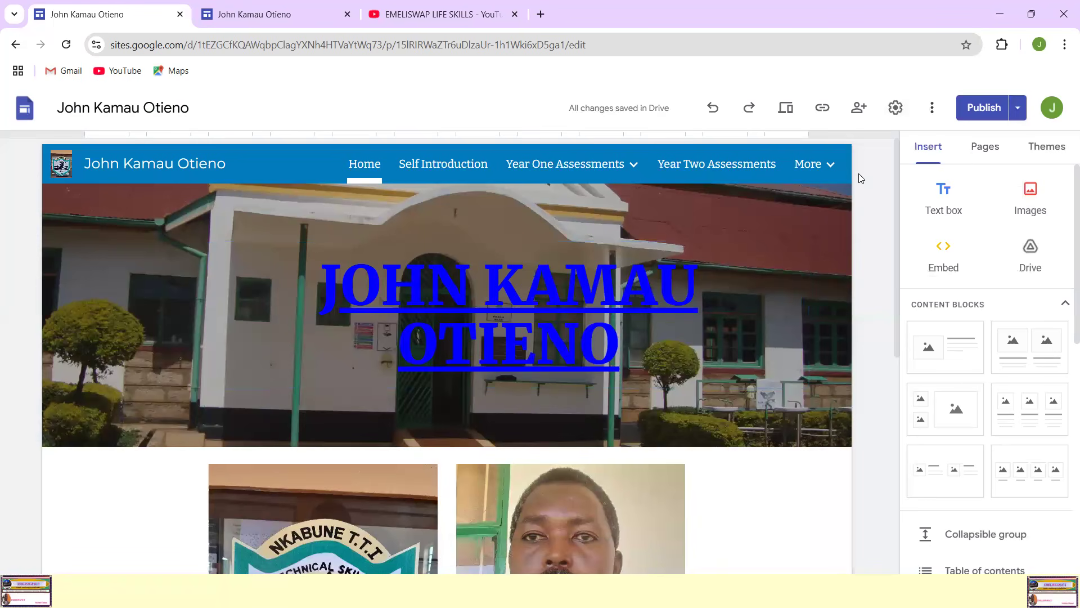
scroll(1007, 366, down, 5)
scroll(1003, 394, up, 5)
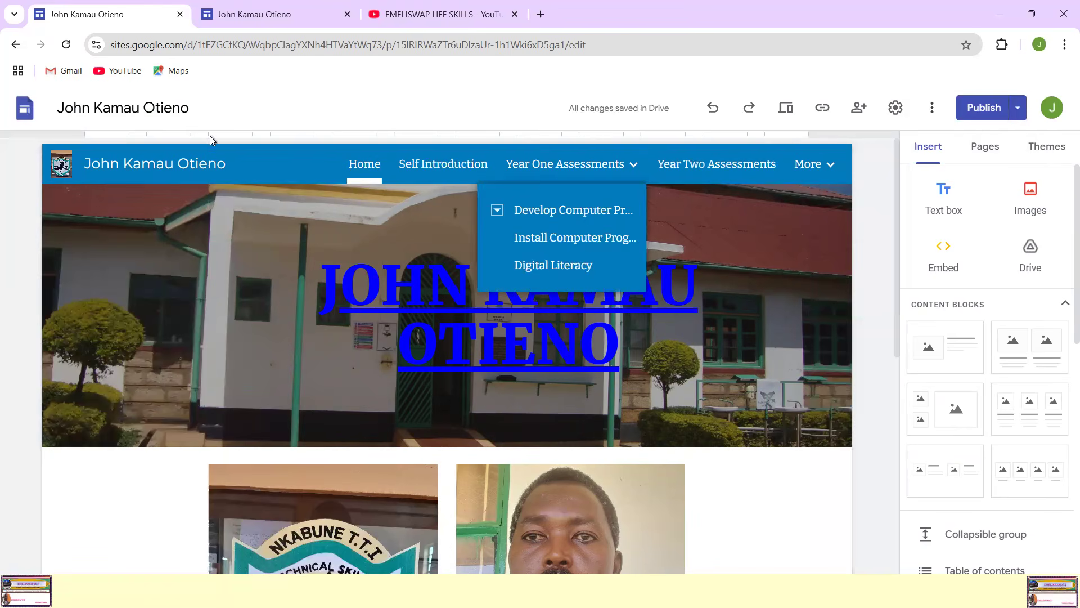
click(297, 16)
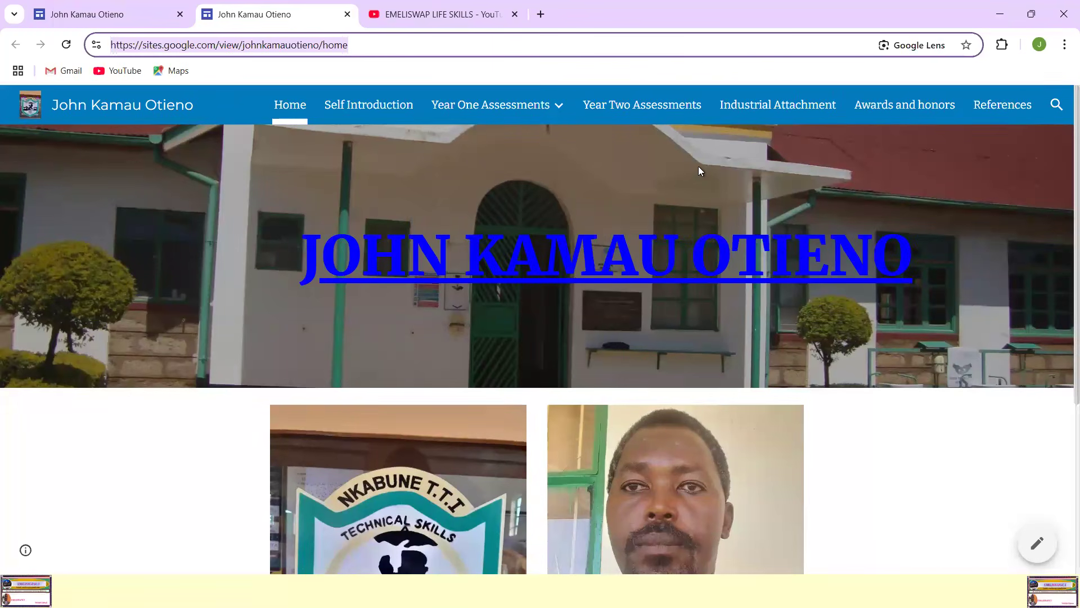